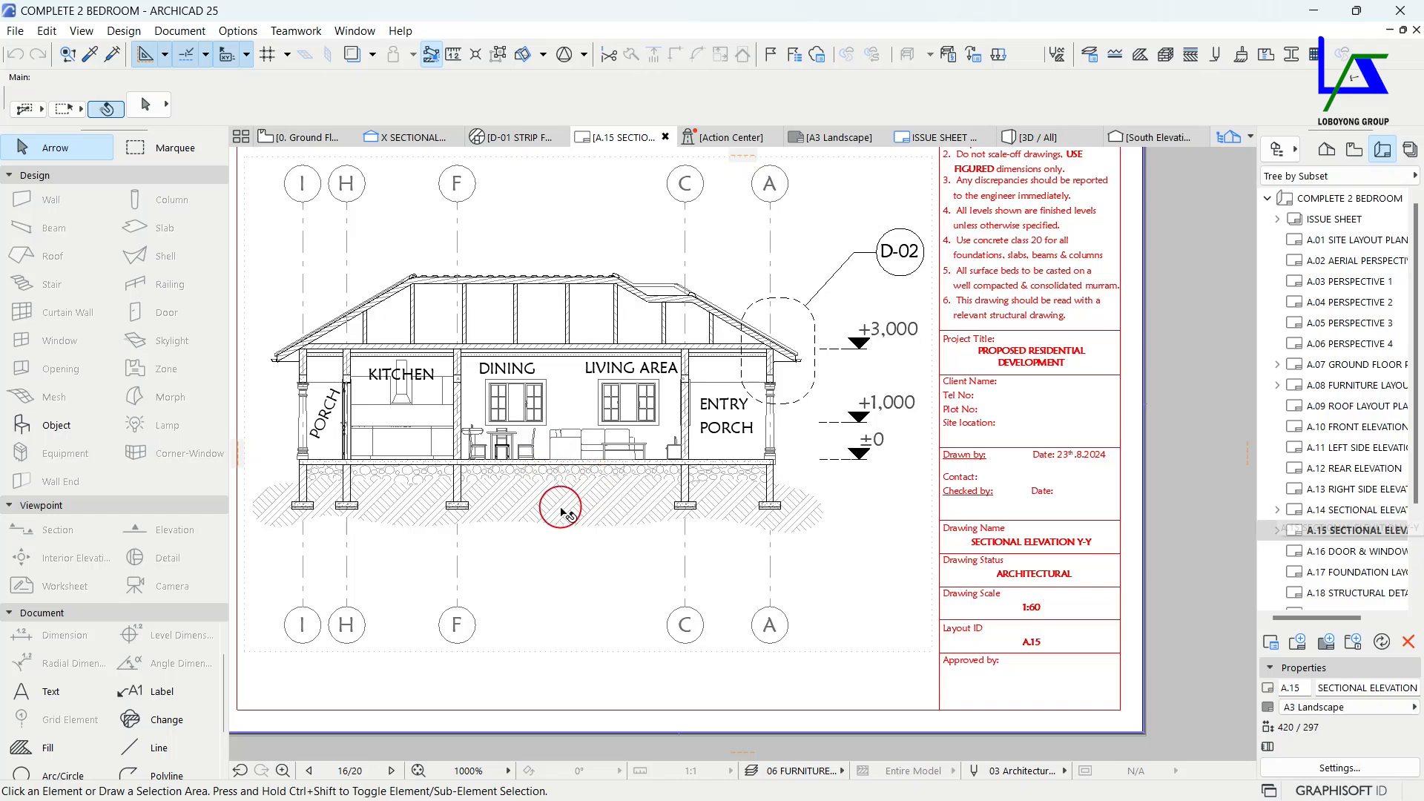
Review the A.15 sectional elevation Y-Y layout, then switch to the ground floor plan and examine its rooms, section markers and elevation lines.
{"action": "mouse_move", "coordinate": [646, 455]}
{"action": "middle_mouse_down"}
{"action": "mouse_move", "coordinate": [809, 457]}
{"action": "mouse_move", "coordinate": [768, 434]}
{"action": "middle_mouse_up"}
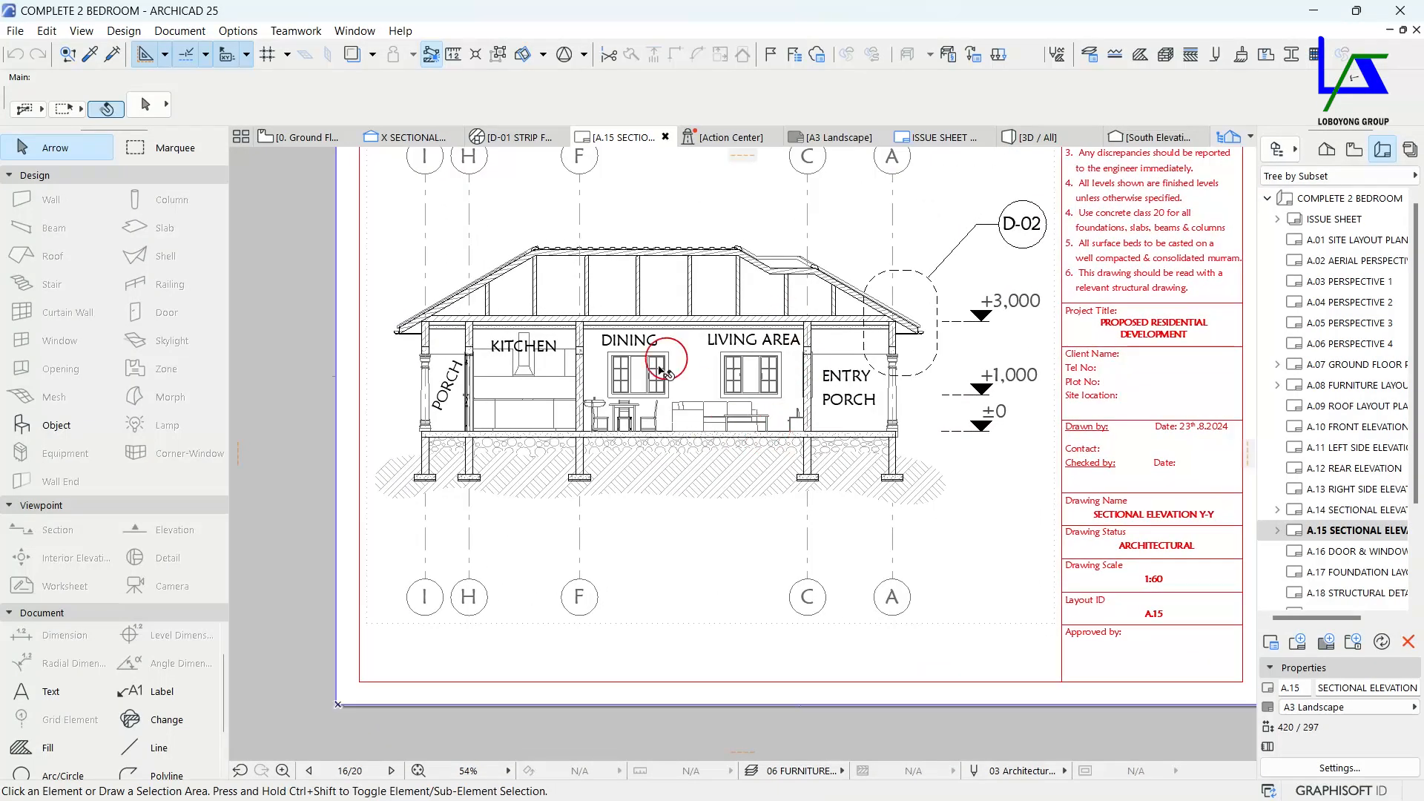
{"action": "scroll", "coordinate": [760, 420], "scroll_direction": "down", "scroll_amount": 3}
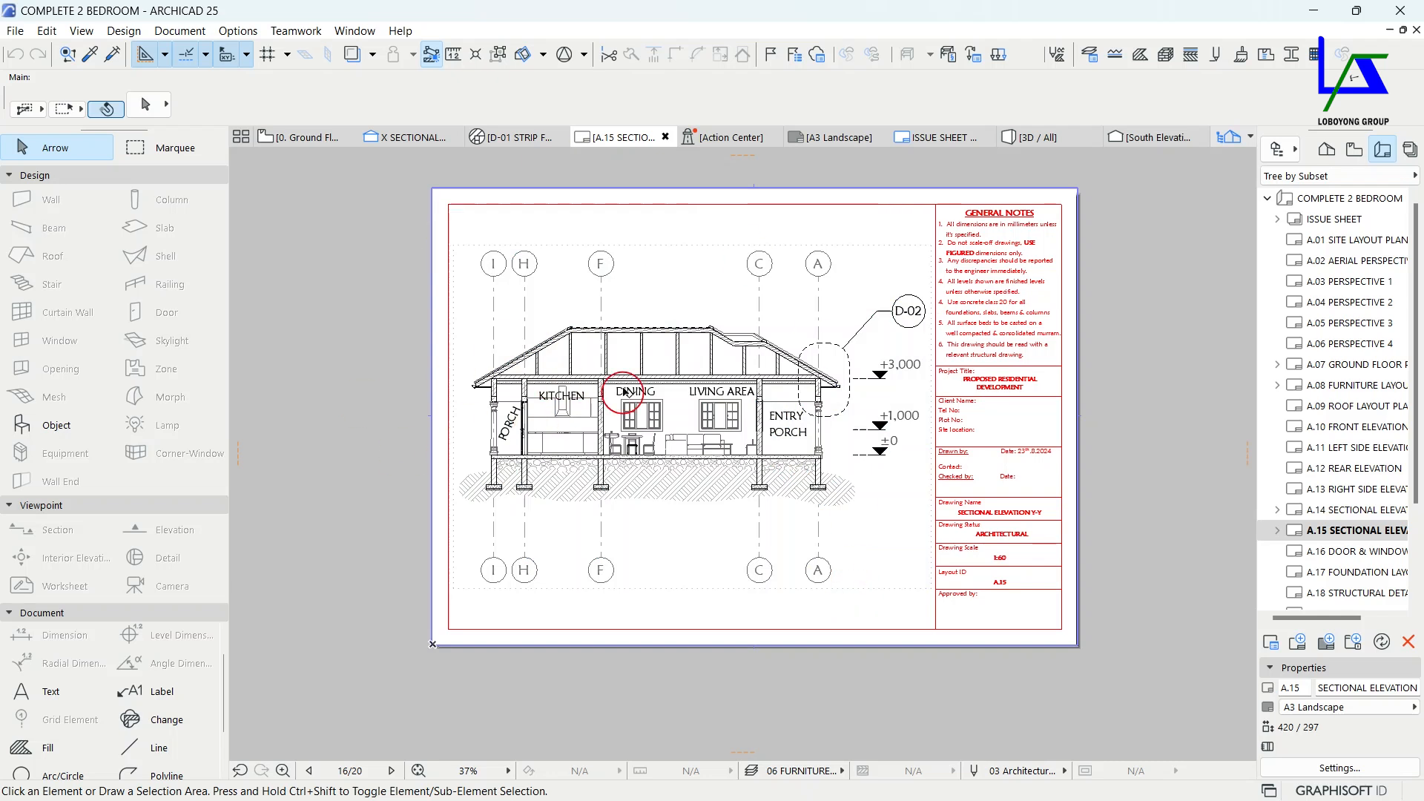
{"action": "left_click", "coordinate": [311, 138]}
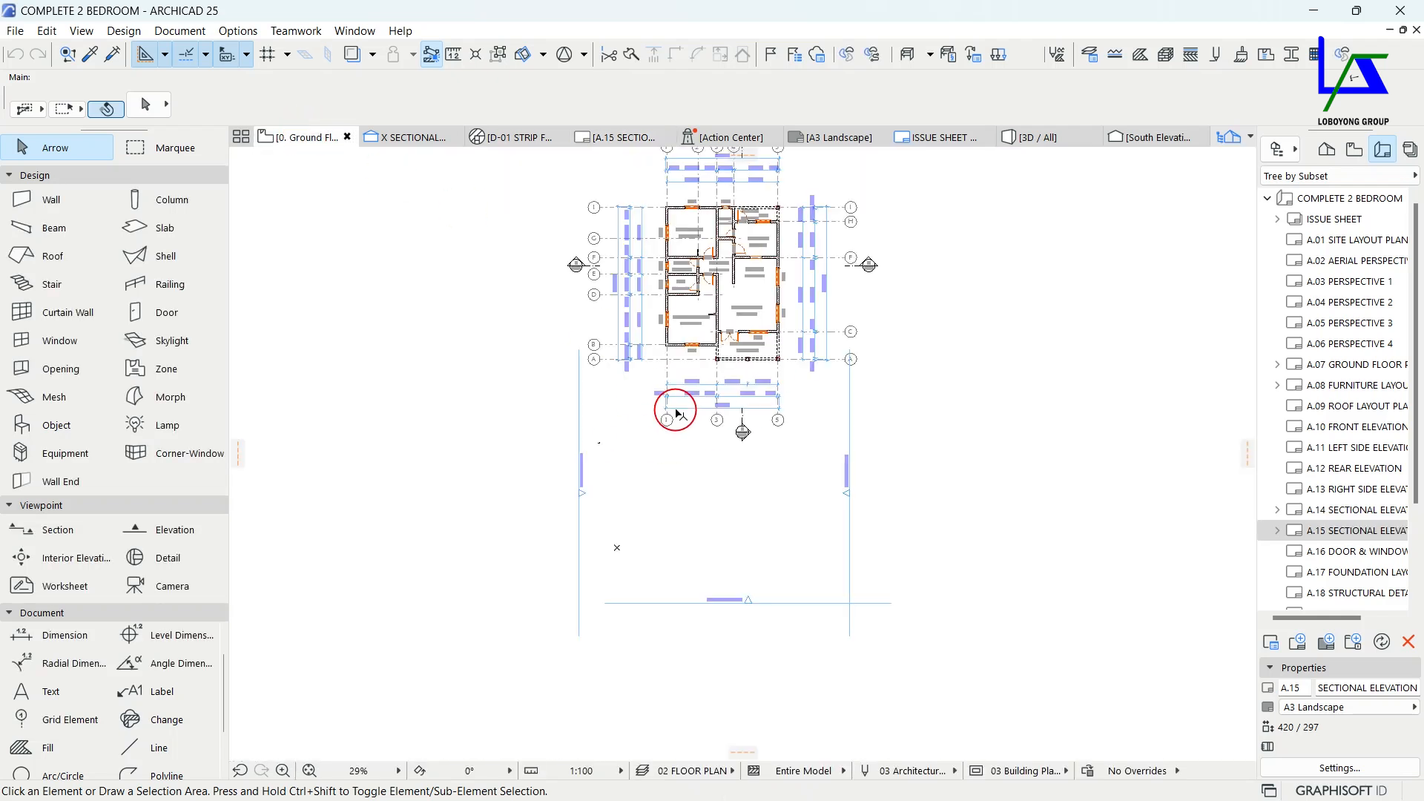
{"action": "middle_click_drag", "start_coordinate": [762, 339], "coordinate": [762, 392]}
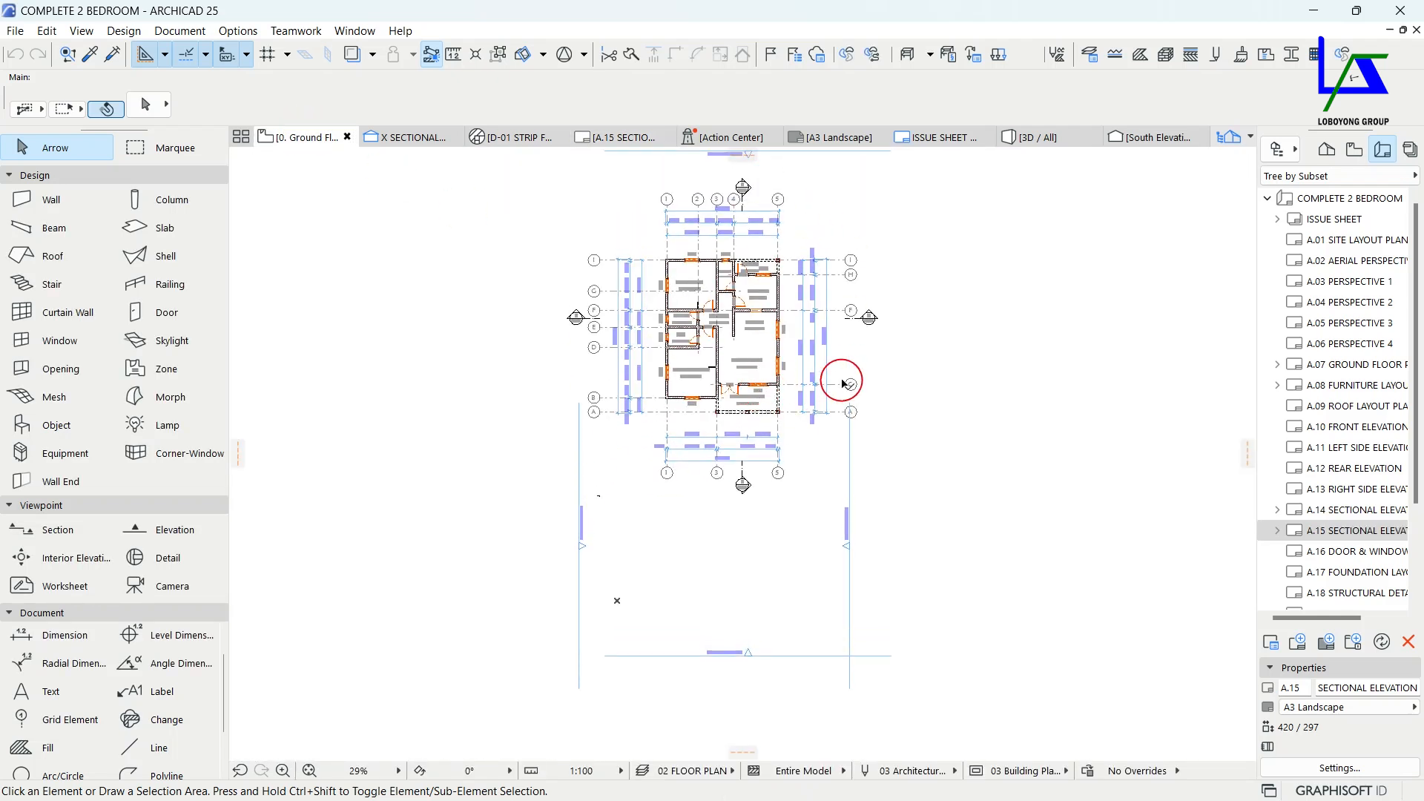
{"action": "scroll", "coordinate": [764, 263], "scroll_direction": "up", "scroll_amount": 4}
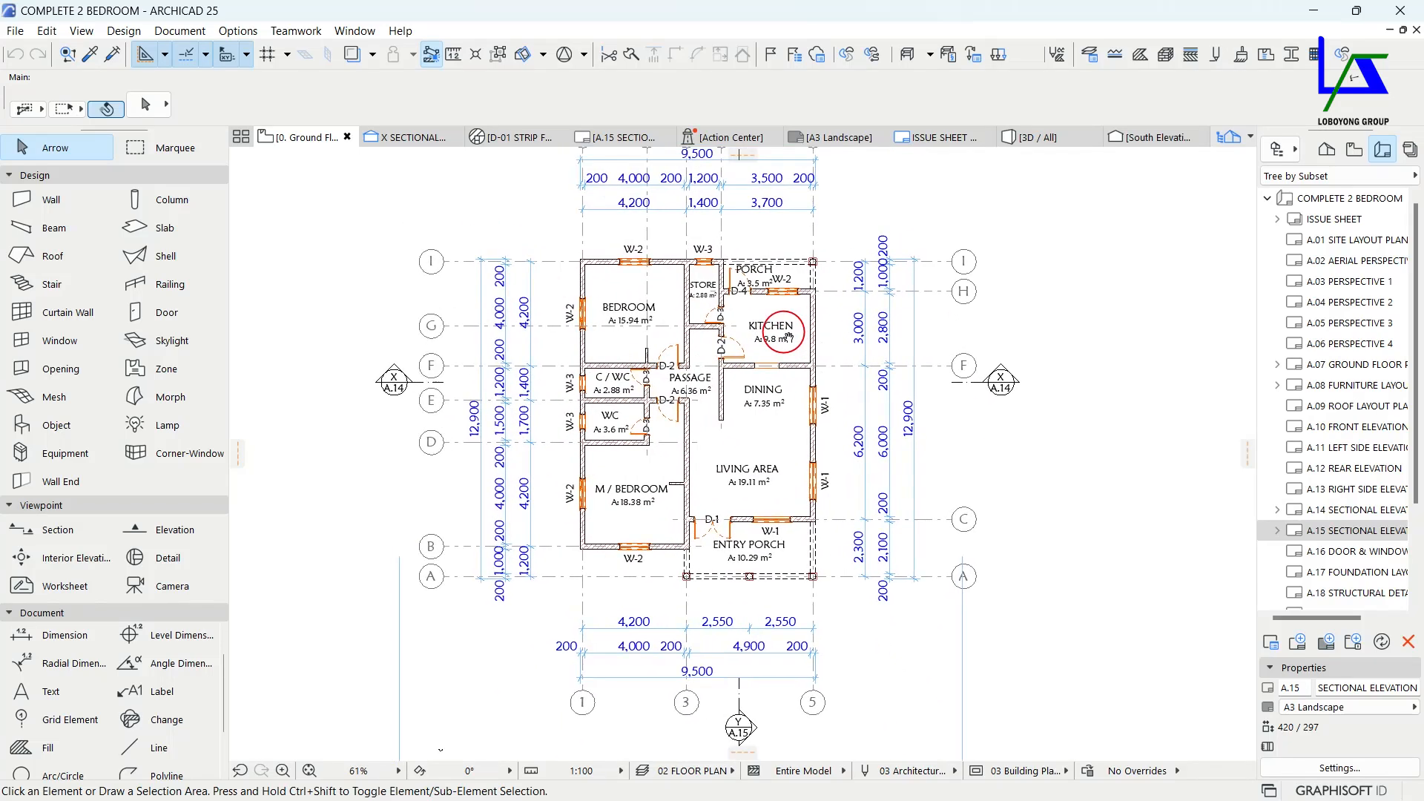
{"action": "scroll", "coordinate": [768, 278], "scroll_direction": "up", "scroll_amount": 4}
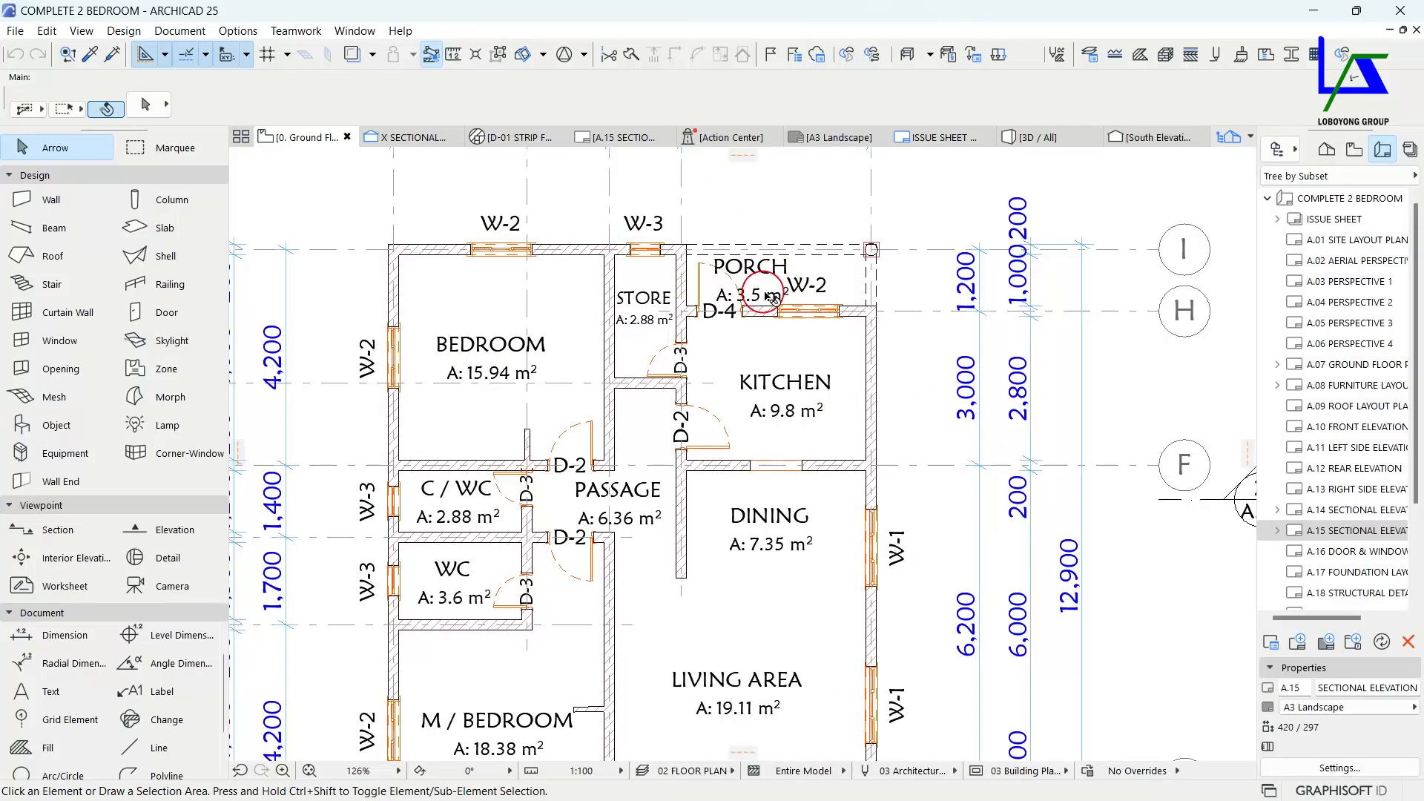
{"action": "scroll", "coordinate": [753, 283], "scroll_direction": "down", "scroll_amount": 4}
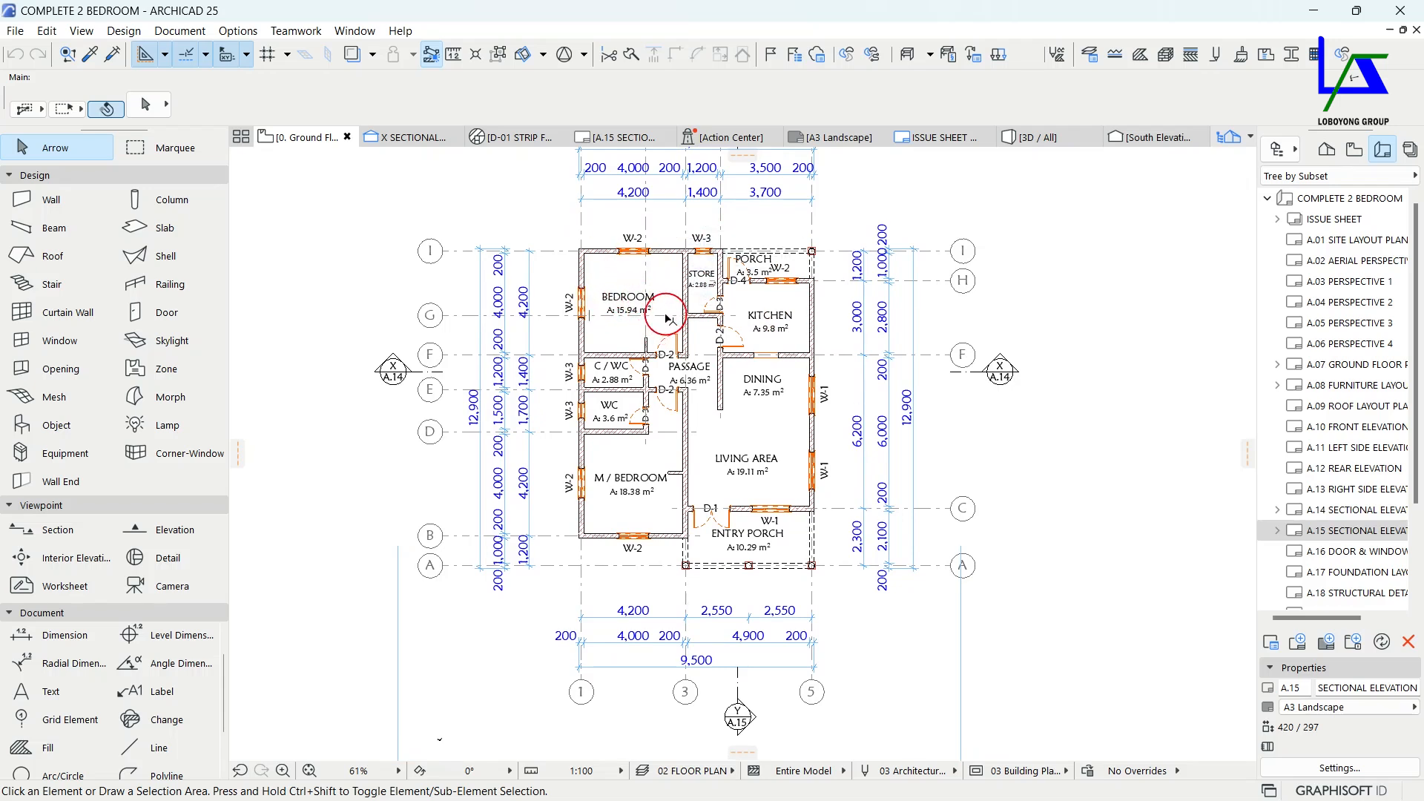
{"action": "middle_click_drag", "start_coordinate": [767, 208], "coordinate": [757, 247]}
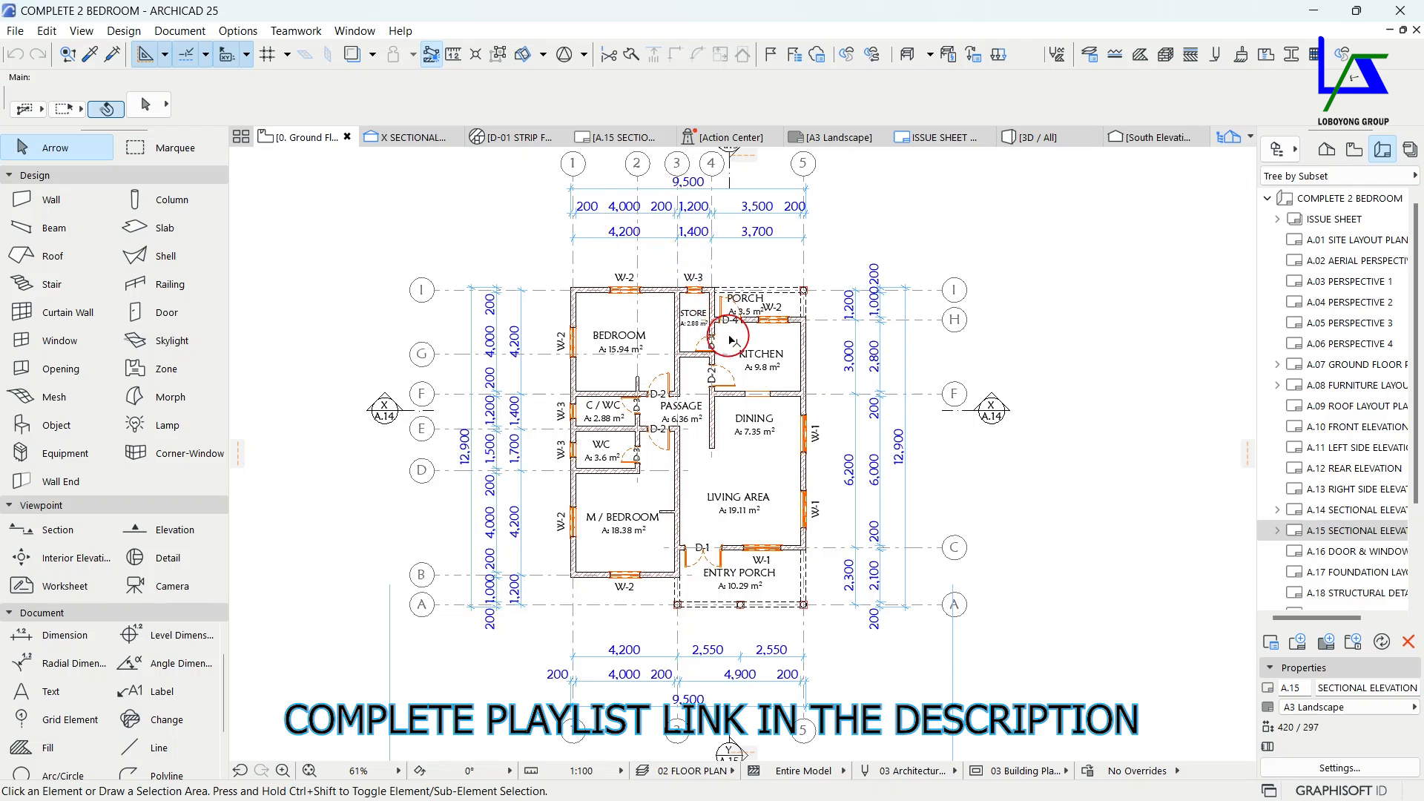
{"action": "middle_click_drag", "start_coordinate": [737, 366], "coordinate": [707, 338]}
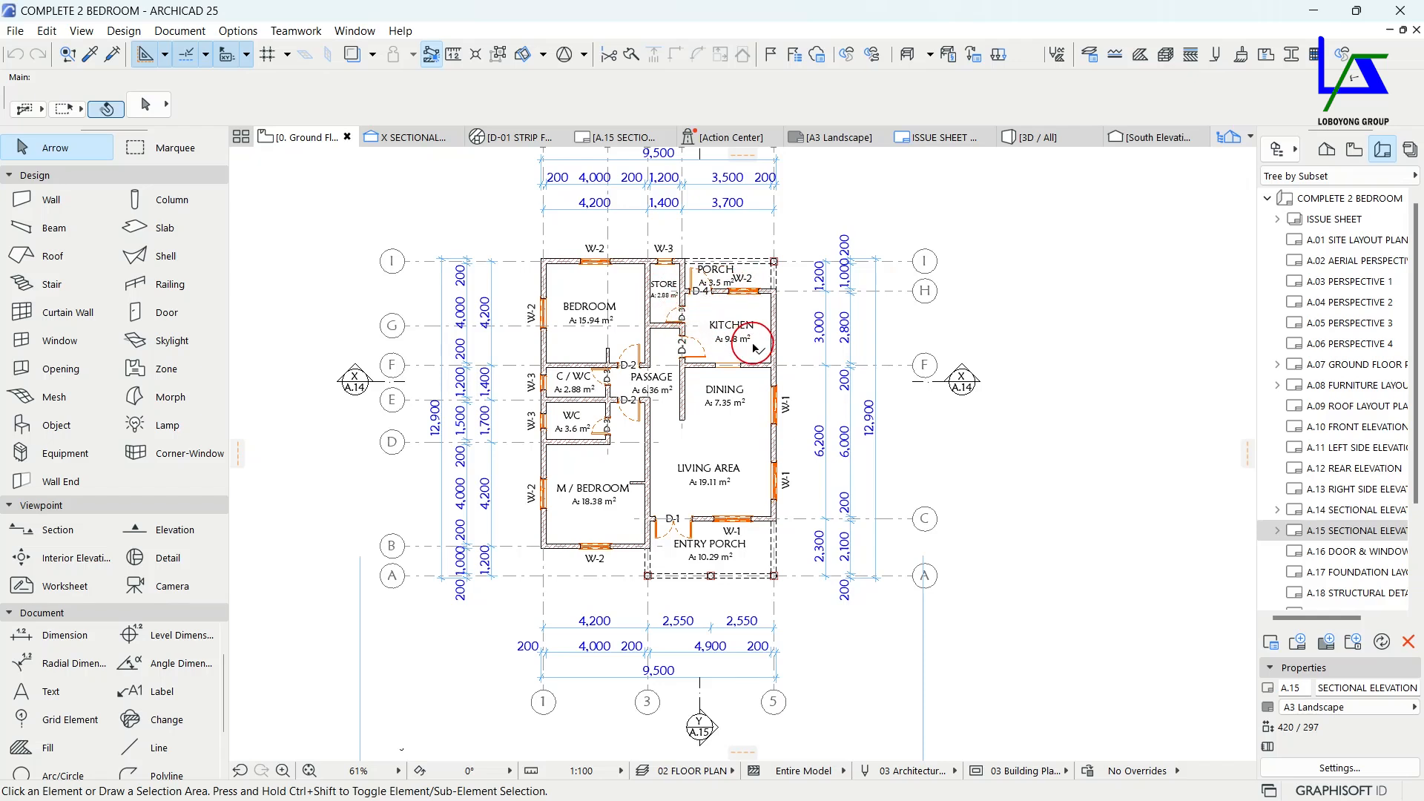
{"action": "middle_click_drag", "start_coordinate": [697, 391], "coordinate": [679, 326]}
{"action": "scroll", "coordinate": [678, 312], "scroll_direction": "down", "scroll_amount": 2}
{"action": "middle_click_drag", "start_coordinate": [853, 583], "coordinate": [844, 469]}
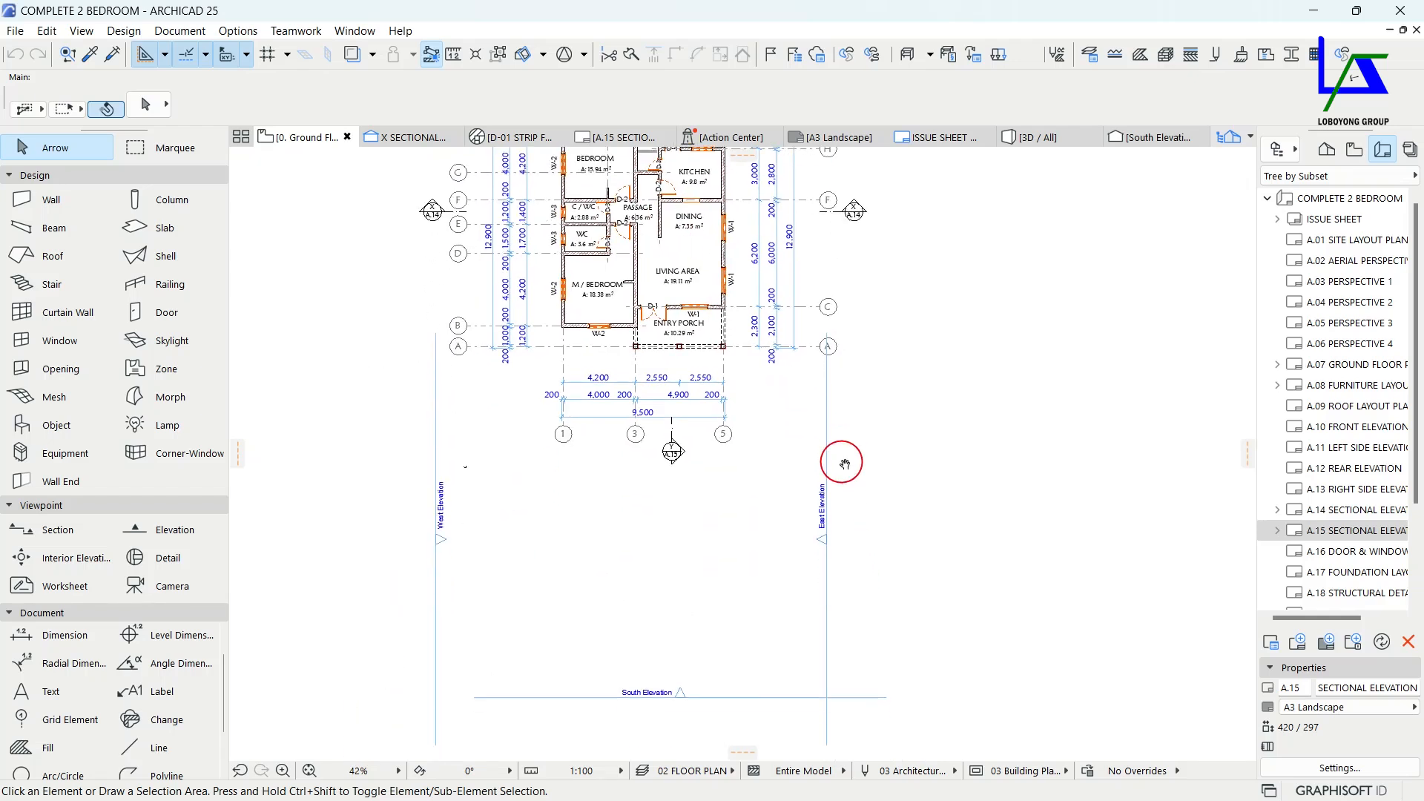
Move the East and West Elevation lines together straight up until their markers align with the section X (A.14) marker.
{"action": "left_click", "coordinate": [828, 577]}
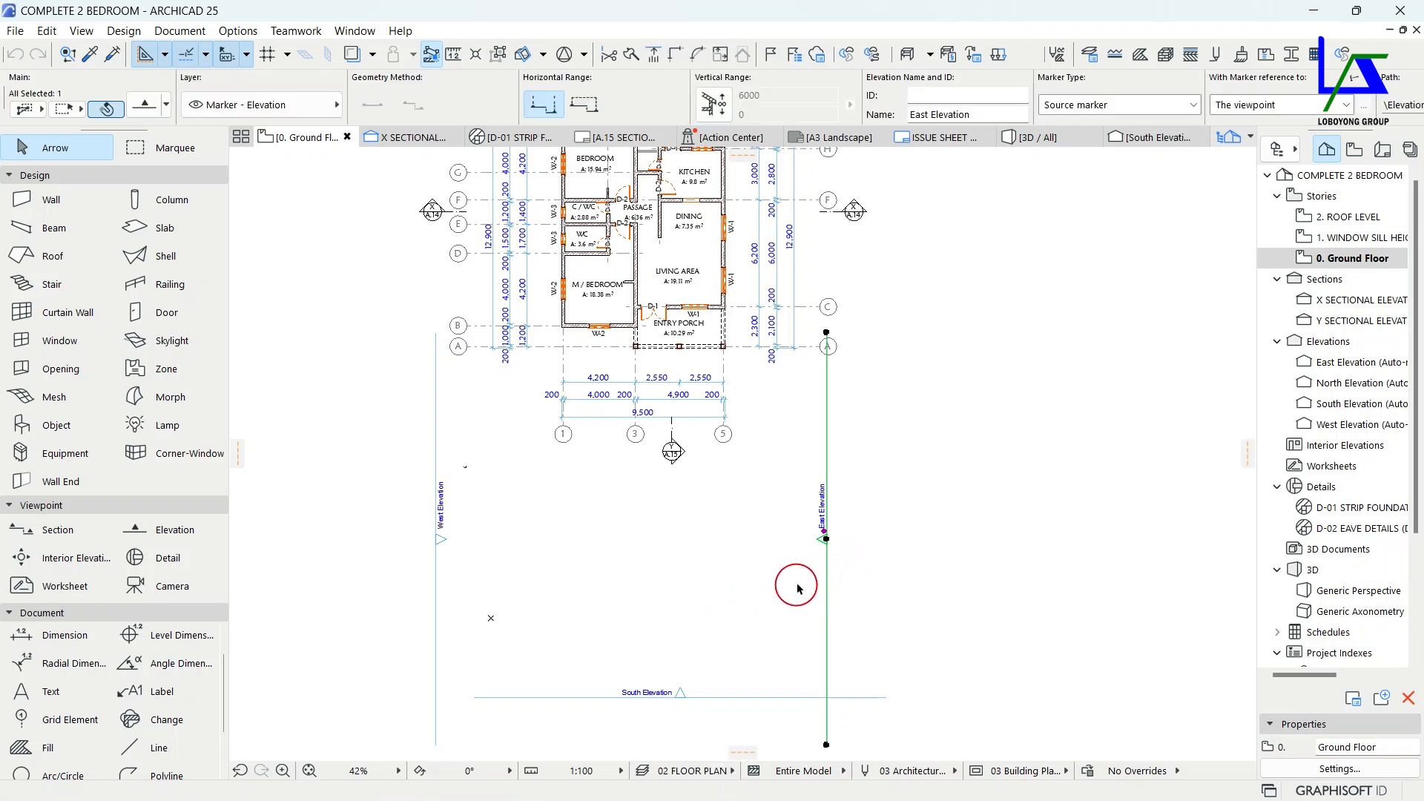
{"action": "left_click", "coordinate": [436, 620], "text": "shift"}
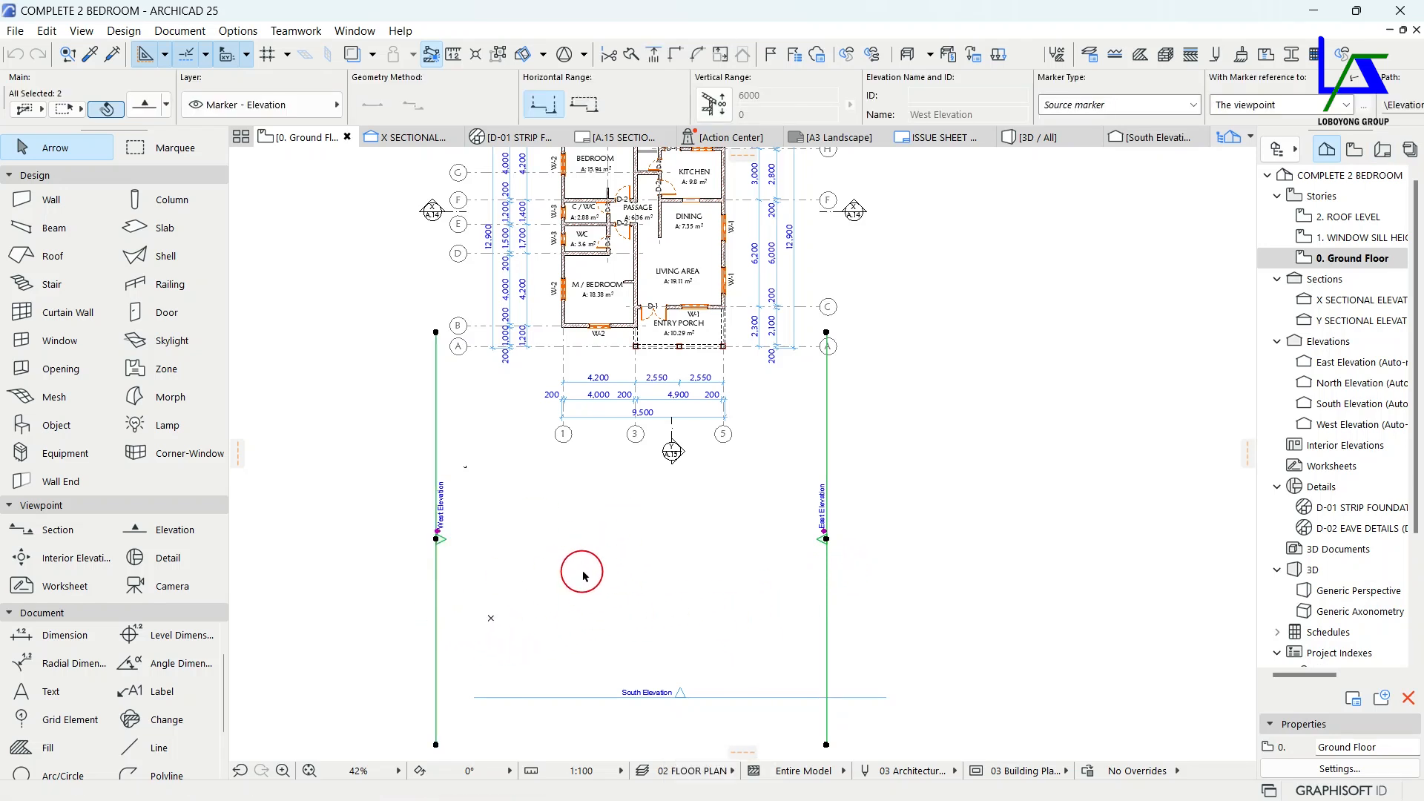
{"action": "key", "text": "ctrl+d"}
{"action": "scroll", "coordinate": [827, 540], "scroll_direction": "up", "scroll_amount": 4}
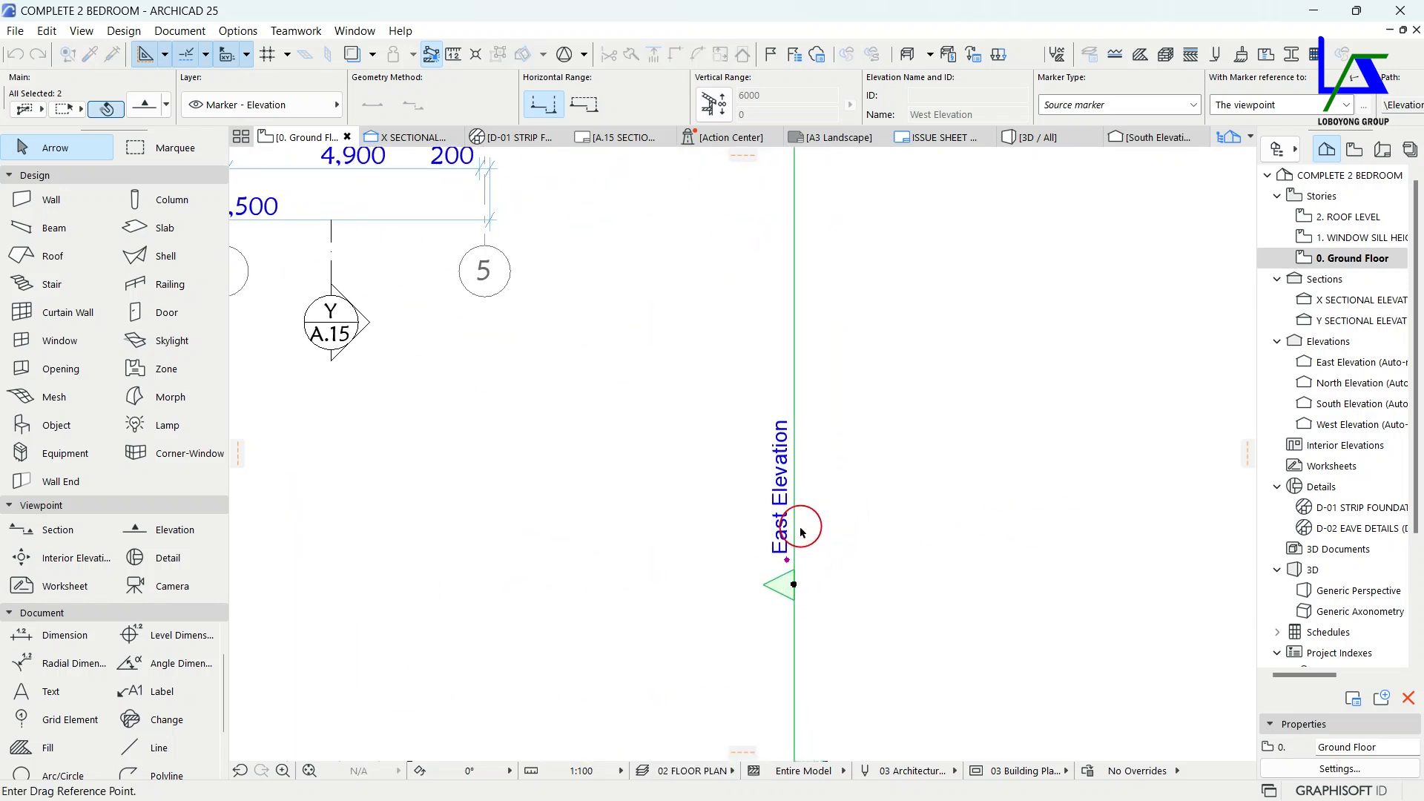
{"action": "scroll", "coordinate": [808, 569], "scroll_direction": "up", "scroll_amount": 3}
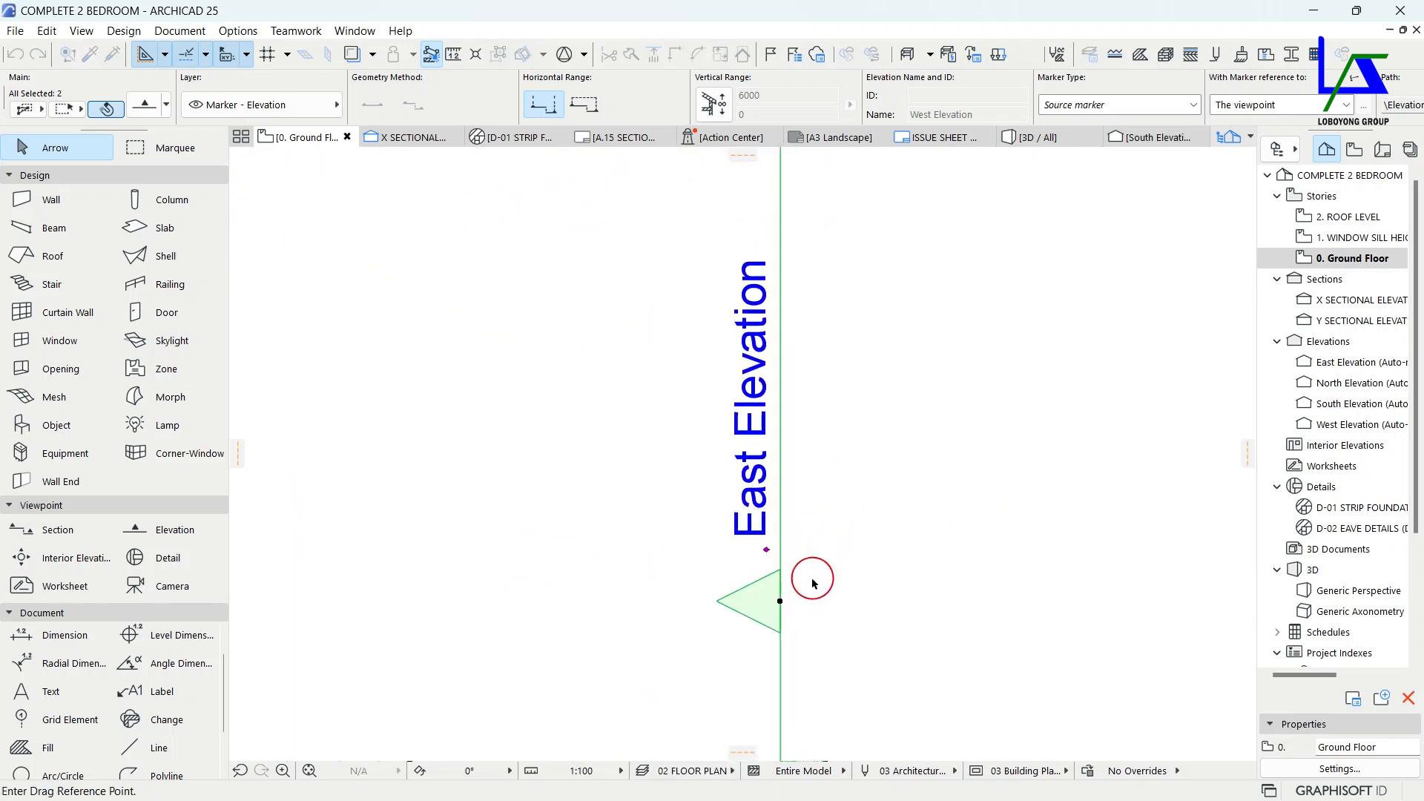
{"action": "left_click", "coordinate": [783, 602]}
{"action": "scroll", "coordinate": [779, 598], "scroll_direction": "down", "scroll_amount": 5}
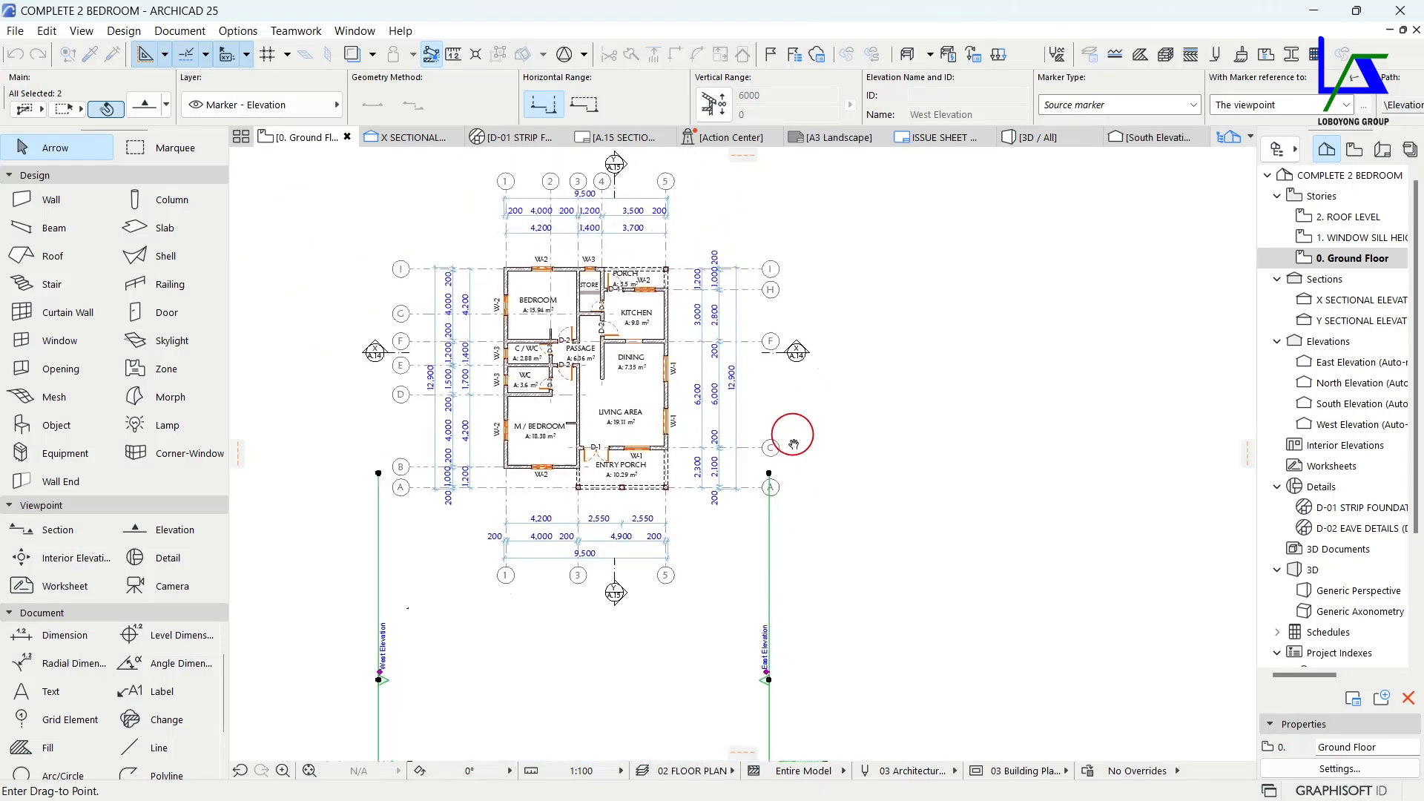
{"action": "scroll", "coordinate": [761, 434], "scroll_direction": "up", "scroll_amount": 4}
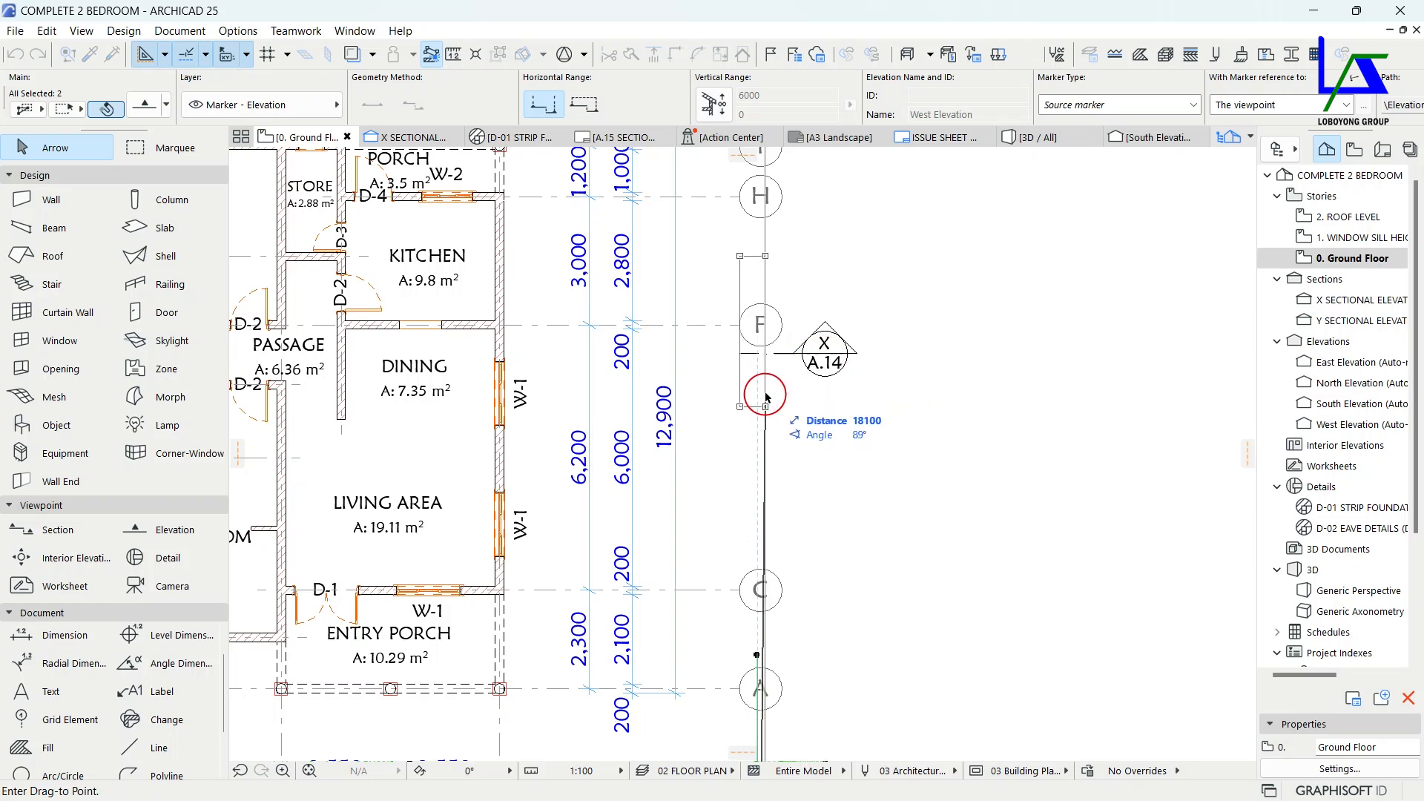
{"action": "scroll", "coordinate": [765, 401], "scroll_direction": "up", "scroll_amount": 1}
{"action": "middle_click_drag", "start_coordinate": [765, 395], "coordinate": [767, 452]}
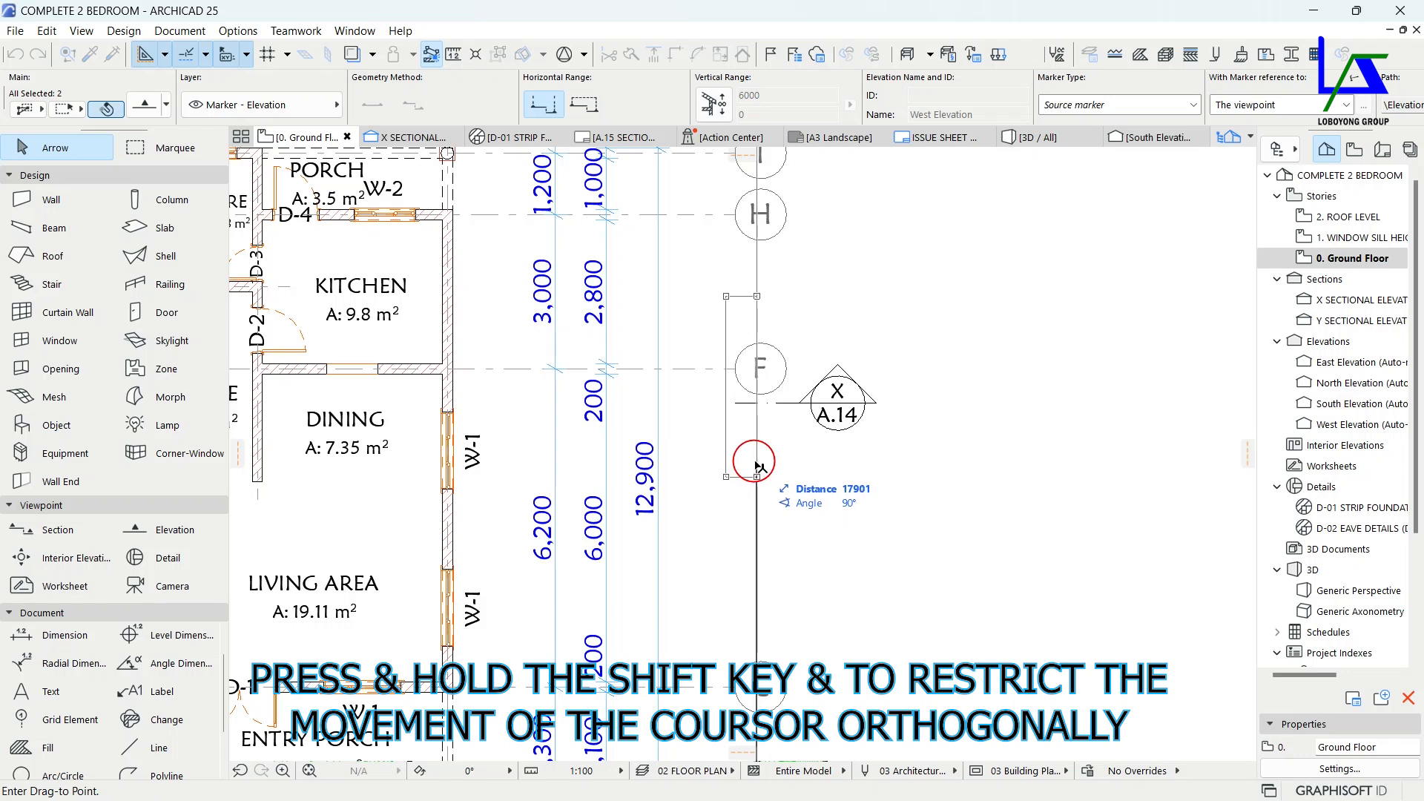
{"action": "left_click", "coordinate": [838, 408]}
{"action": "scroll", "coordinate": [837, 445], "scroll_direction": "down", "scroll_amount": 4}
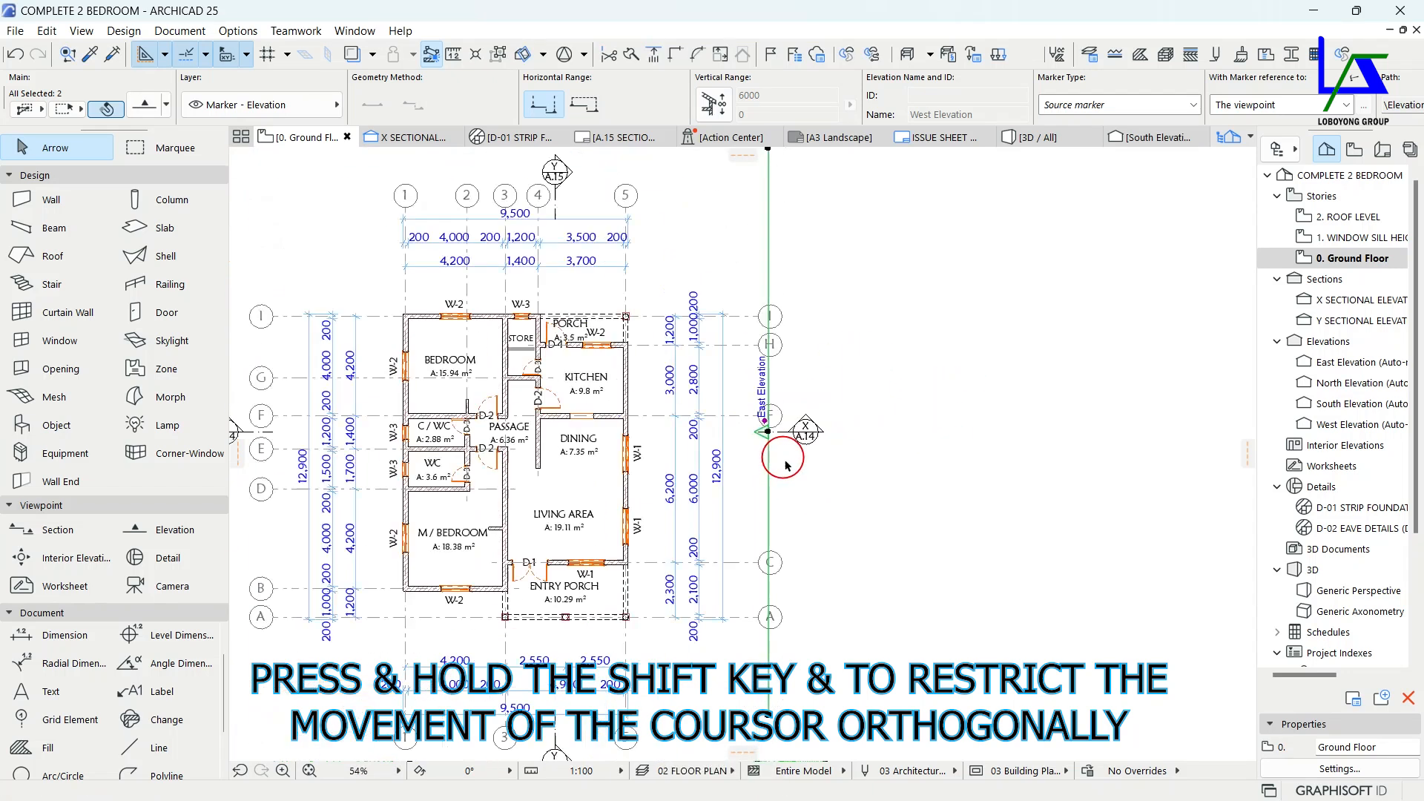
Move the East Elevation line horizontally outward so its marker sits on the centre of the adjacent section X (A.14) marker.
{"action": "left_click", "coordinate": [770, 501]}
{"action": "key", "text": "ctrl+d"}
{"action": "scroll", "coordinate": [782, 425], "scroll_direction": "up", "scroll_amount": 4}
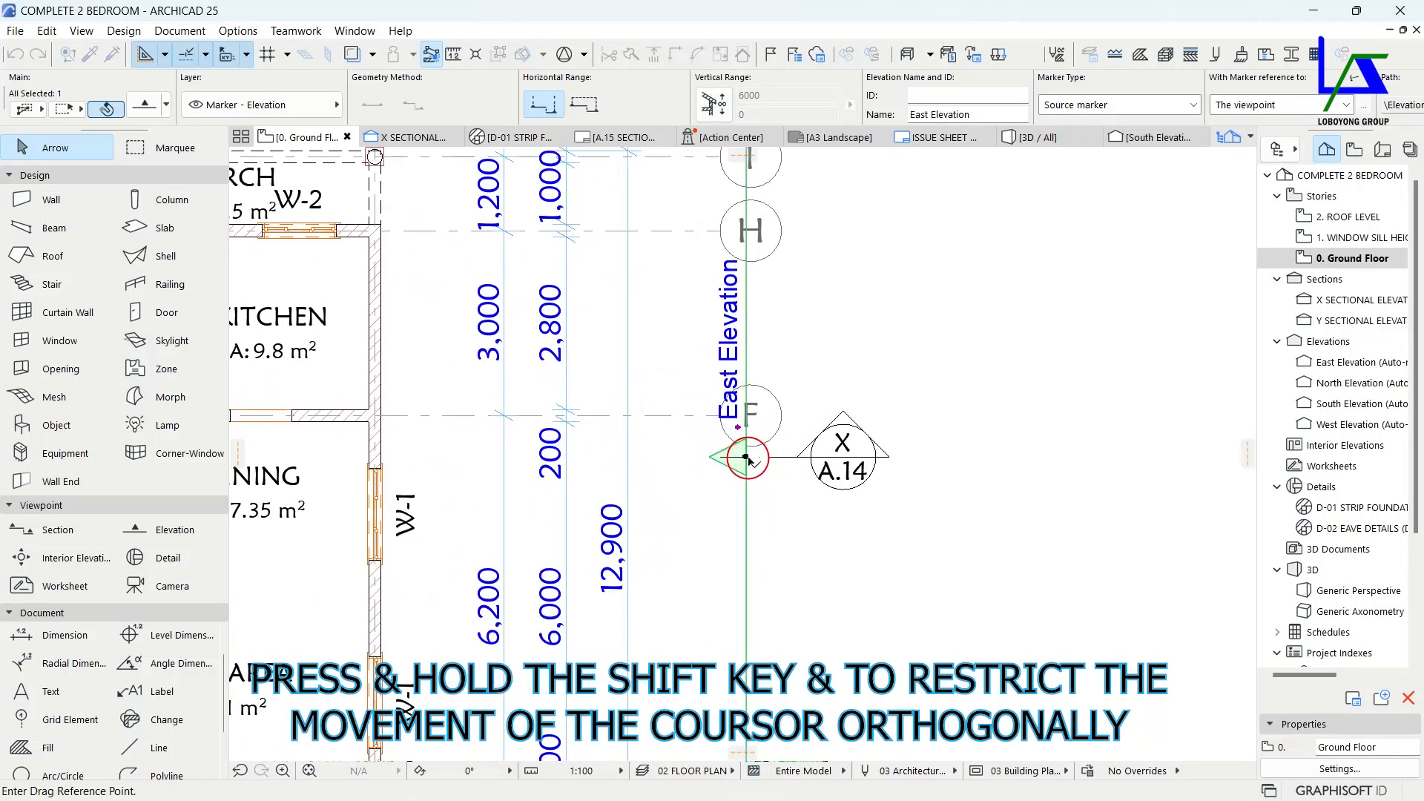
{"action": "left_click", "coordinate": [746, 457]}
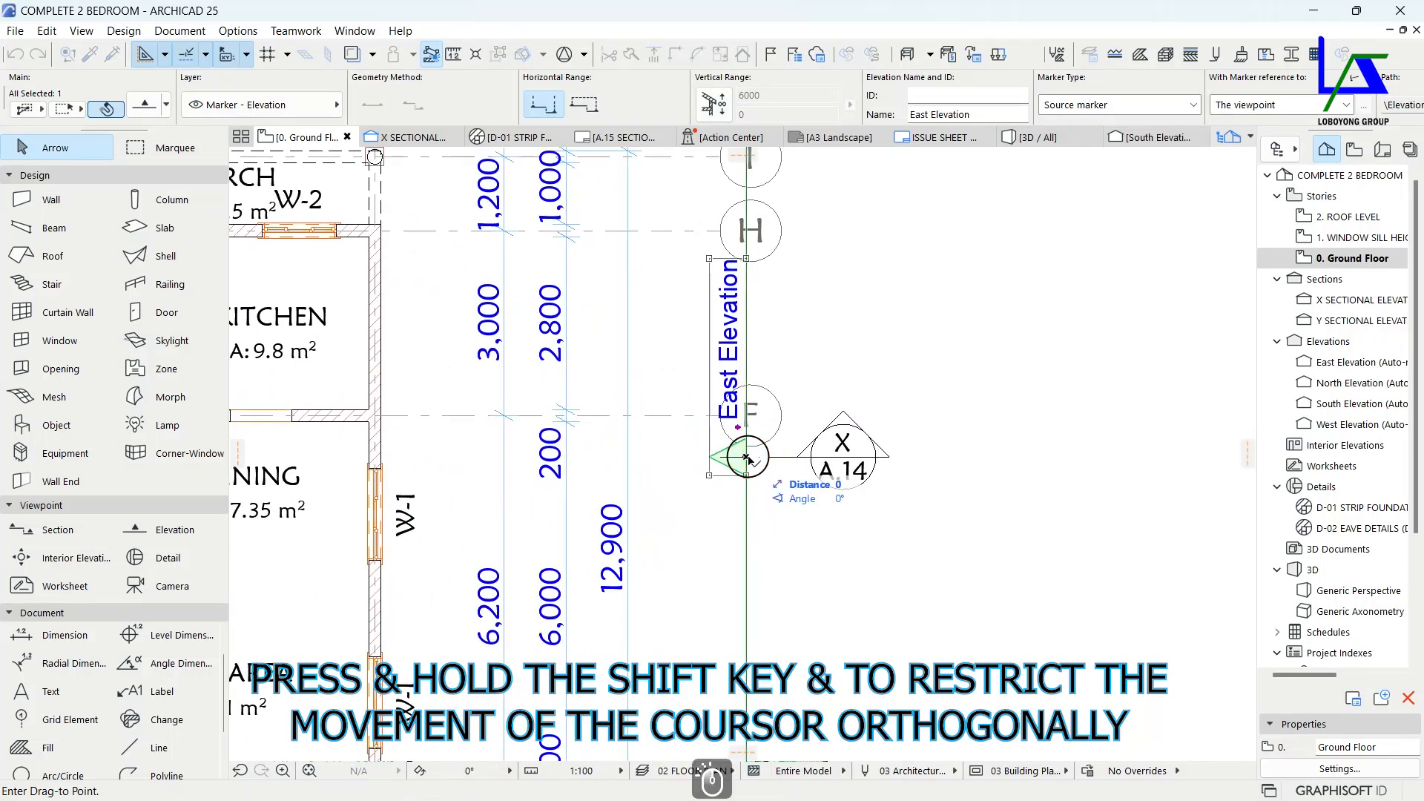
{"action": "left_click", "coordinate": [843, 457]}
{"action": "scroll", "coordinate": [920, 397], "scroll_direction": "down", "scroll_amount": 5}
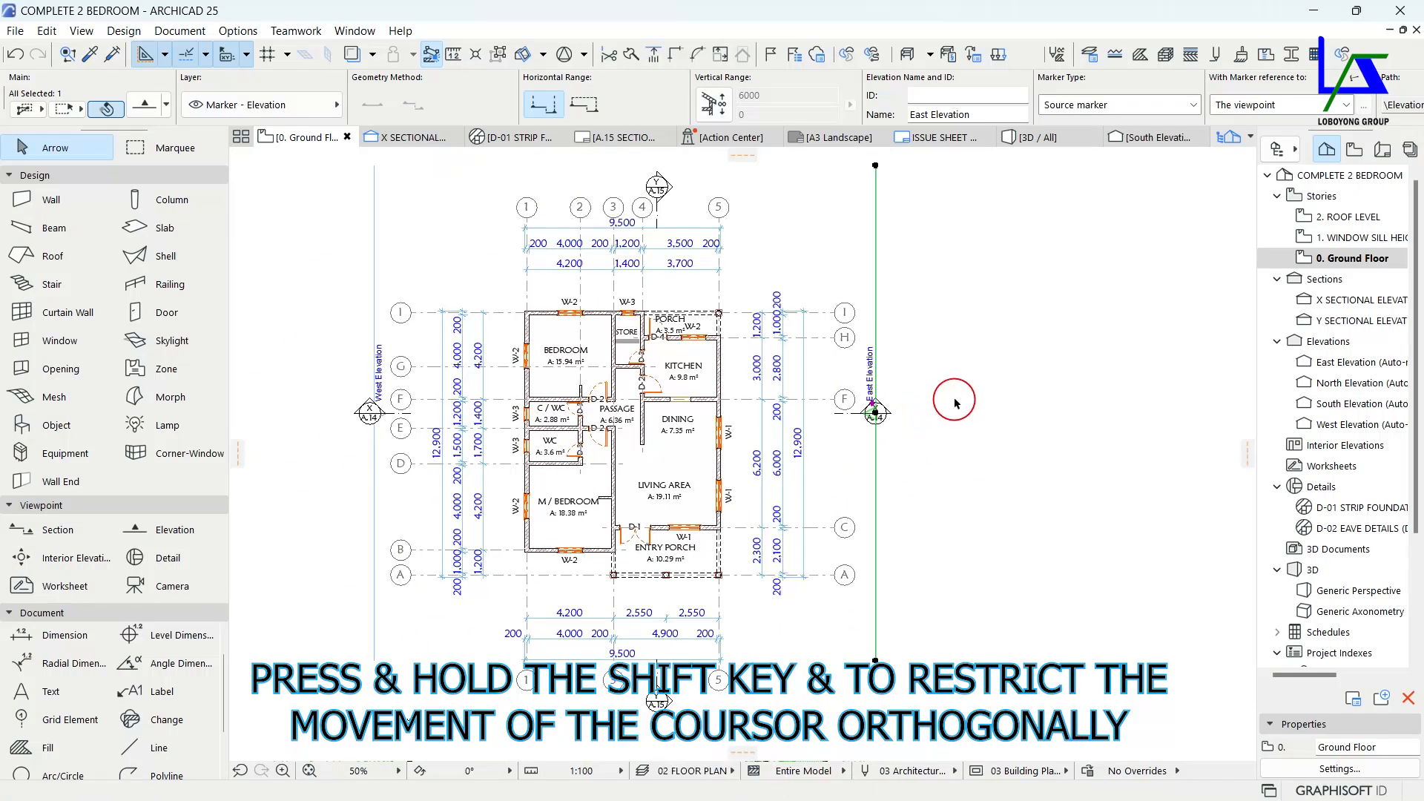
Move the West Elevation line horizontally so its marker sits on the centre of the adjacent section X (A.14) marker.
{"action": "scroll", "coordinate": [367, 440], "scroll_direction": "up", "scroll_amount": 2}
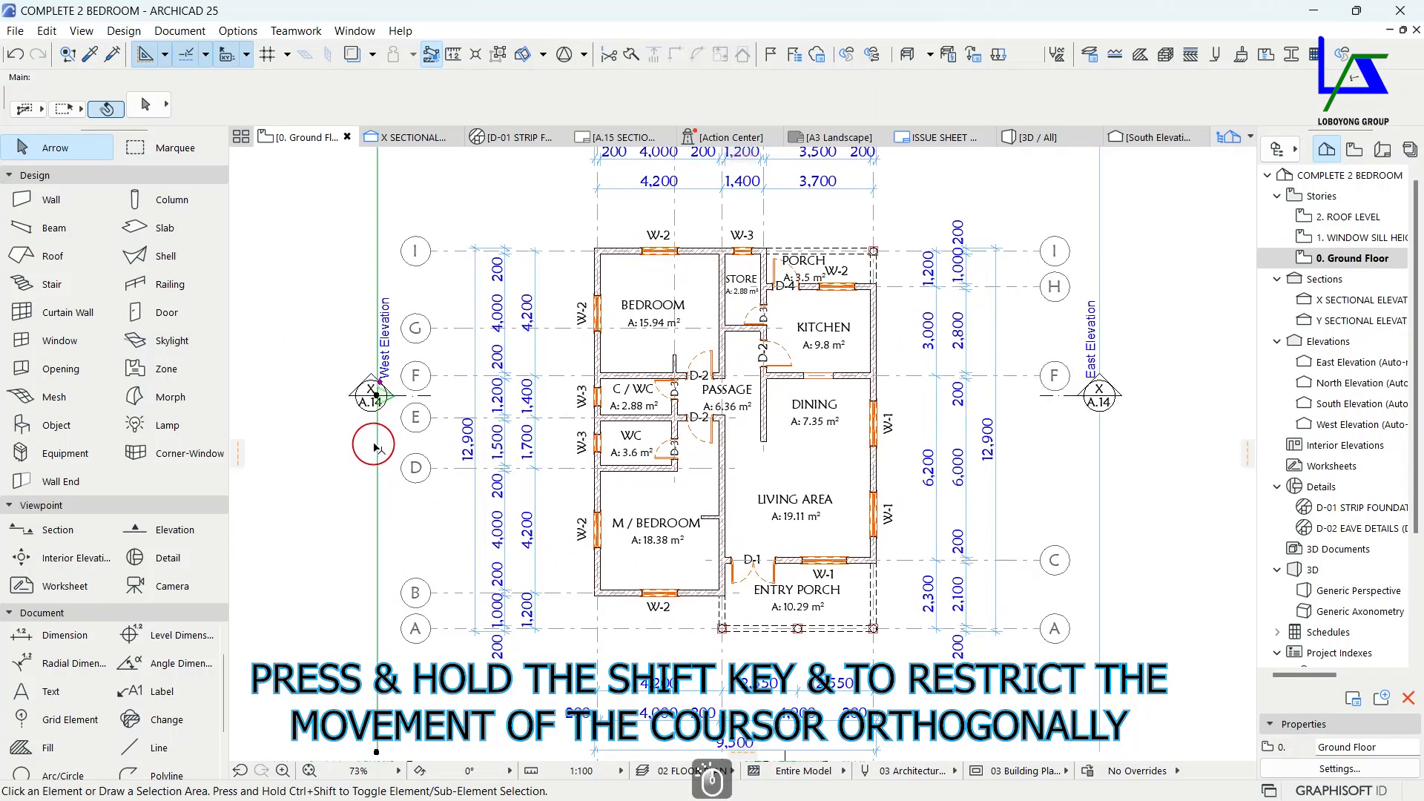
{"action": "left_click", "coordinate": [369, 411]}
{"action": "scroll", "coordinate": [371, 412], "scroll_direction": "up", "scroll_amount": 3}
{"action": "key", "text": "ctrl+d"}
{"action": "scroll", "coordinate": [371, 410], "scroll_direction": "up", "scroll_amount": 2}
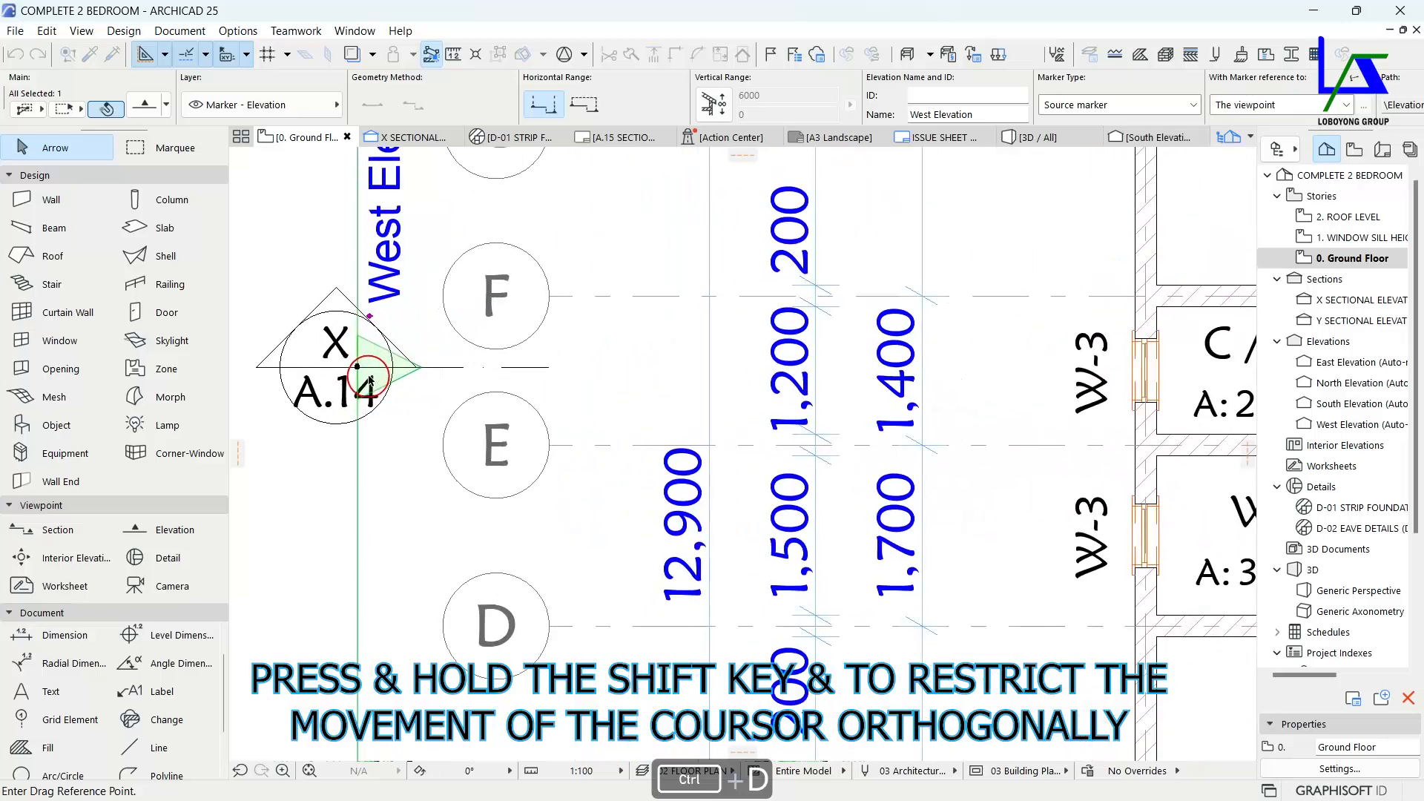
{"action": "left_click", "coordinate": [358, 367]}
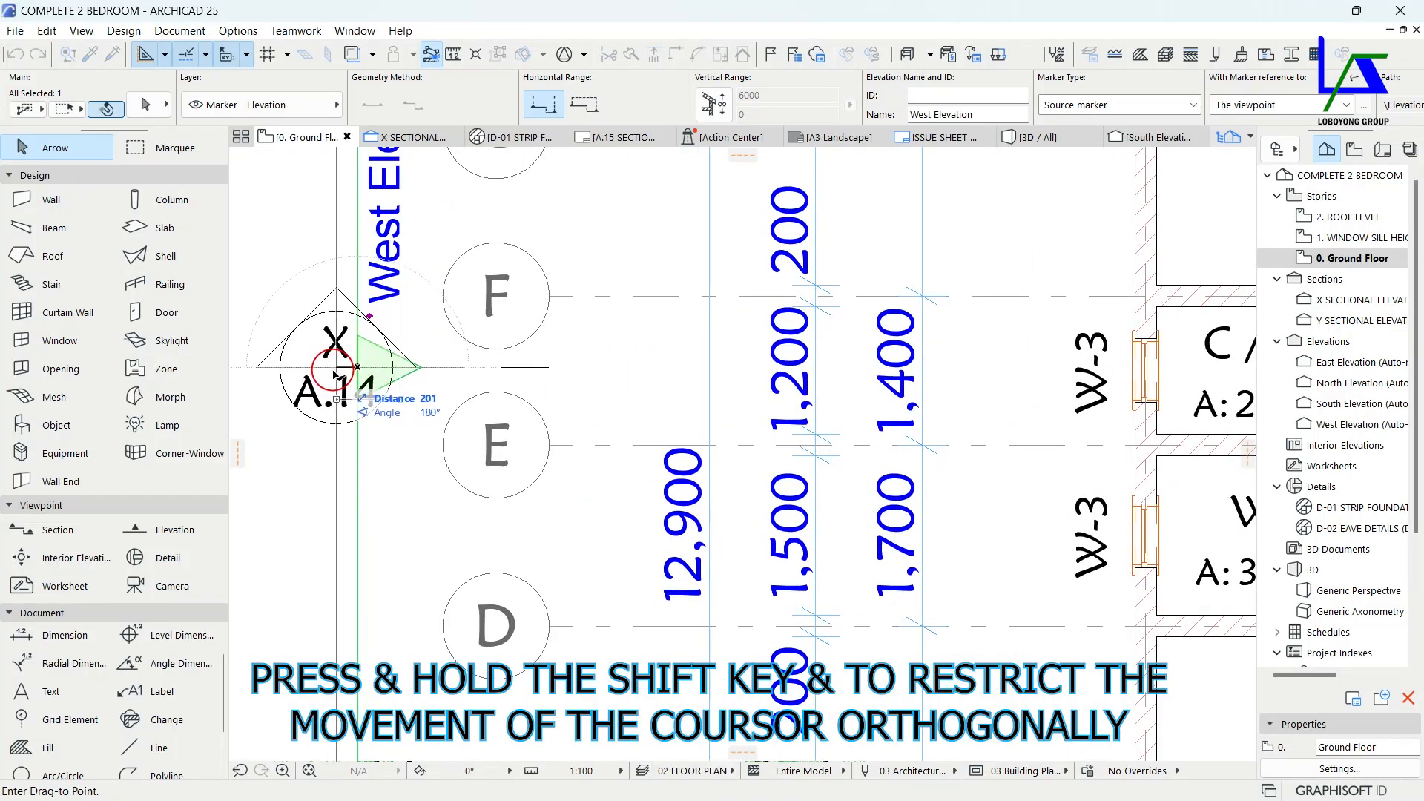
{"action": "left_click", "coordinate": [336, 375]}
{"action": "scroll", "coordinate": [356, 360], "scroll_direction": "down", "scroll_amount": 4}
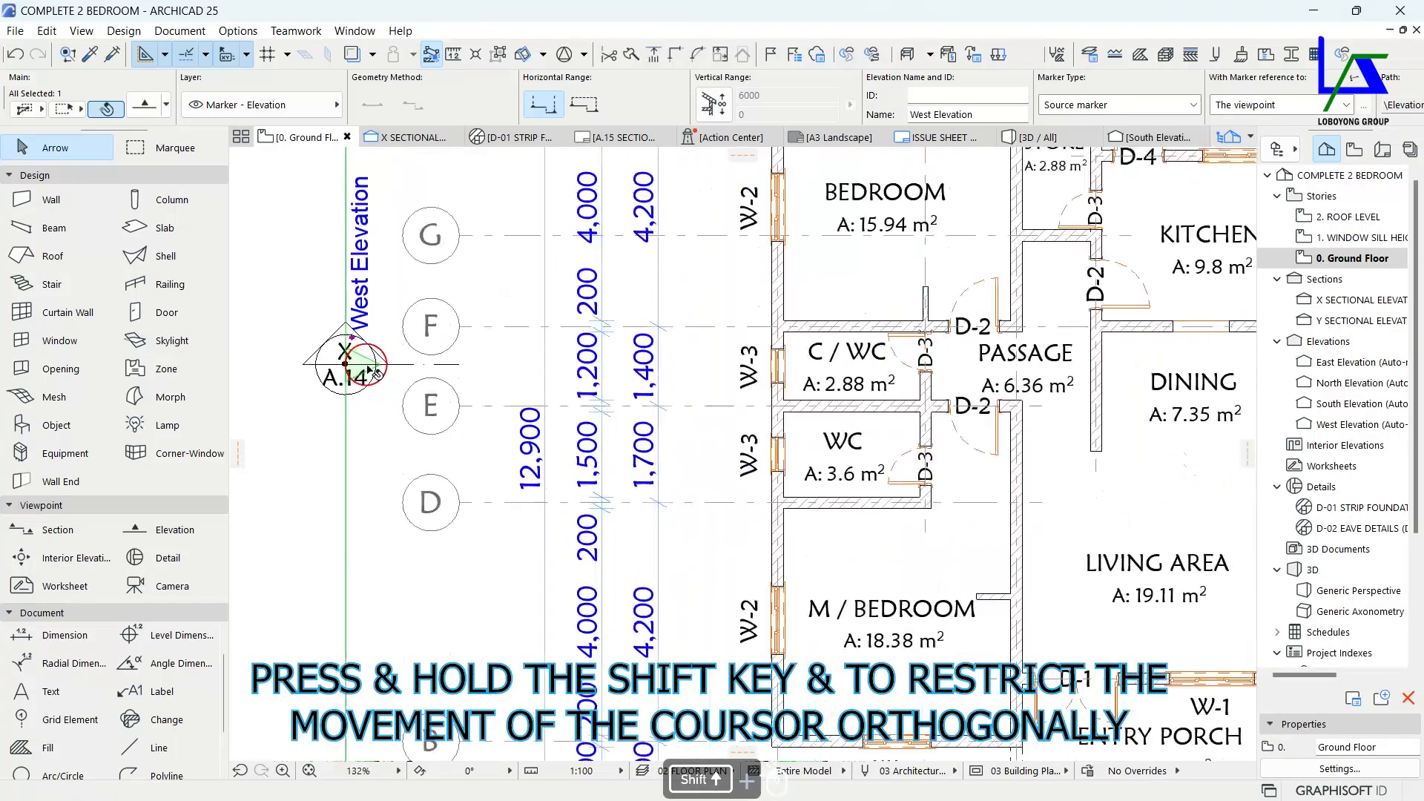
Move the South Elevation line straight up to the level of the section Y (A.15) marker below the plan.
{"action": "scroll", "coordinate": [436, 425], "scroll_direction": "down", "scroll_amount": 3}
{"action": "middle_click_drag", "start_coordinate": [675, 442], "coordinate": [636, 315]}
{"action": "scroll", "coordinate": [636, 318], "scroll_direction": "down", "scroll_amount": 3}
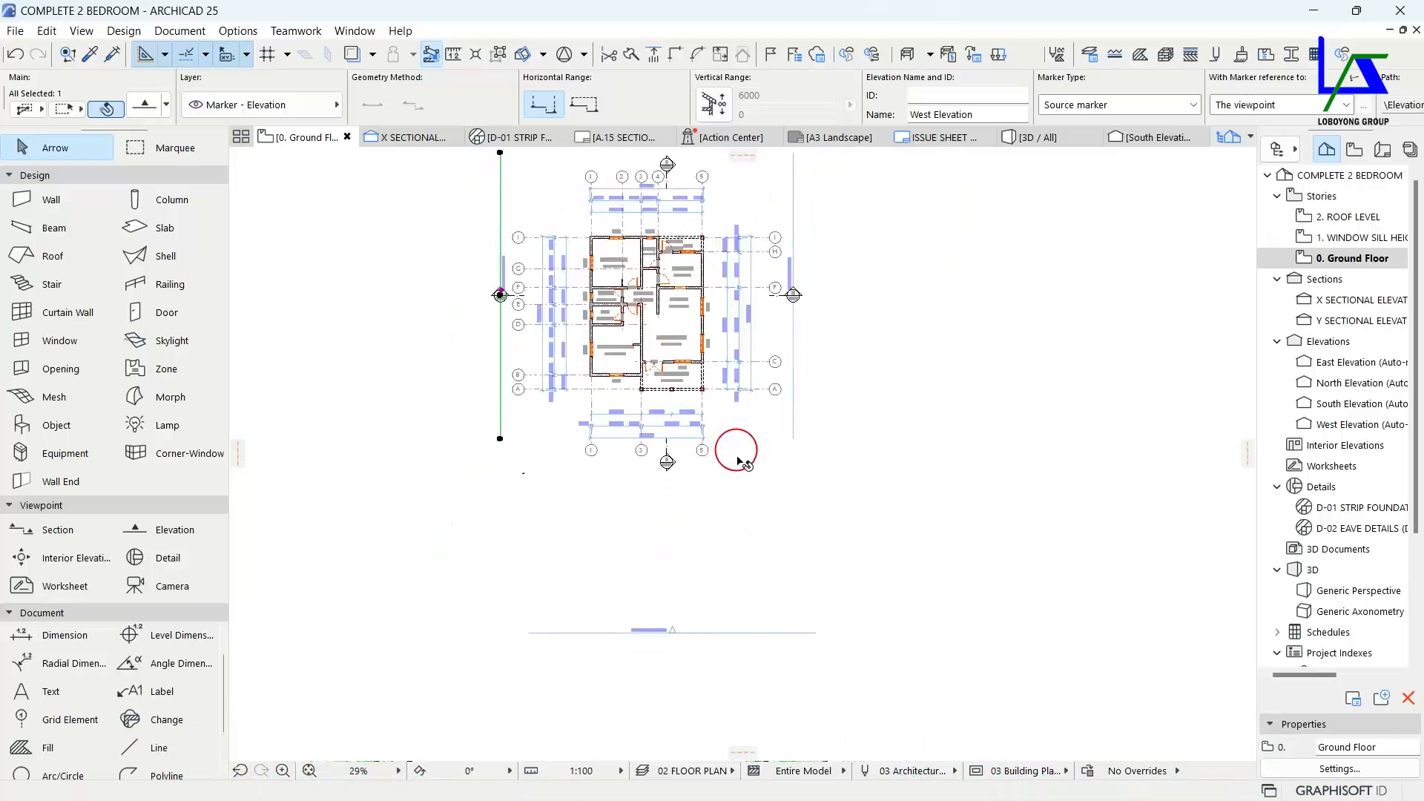
{"action": "left_click", "coordinate": [697, 507]}
{"action": "left_click", "coordinate": [711, 632]}
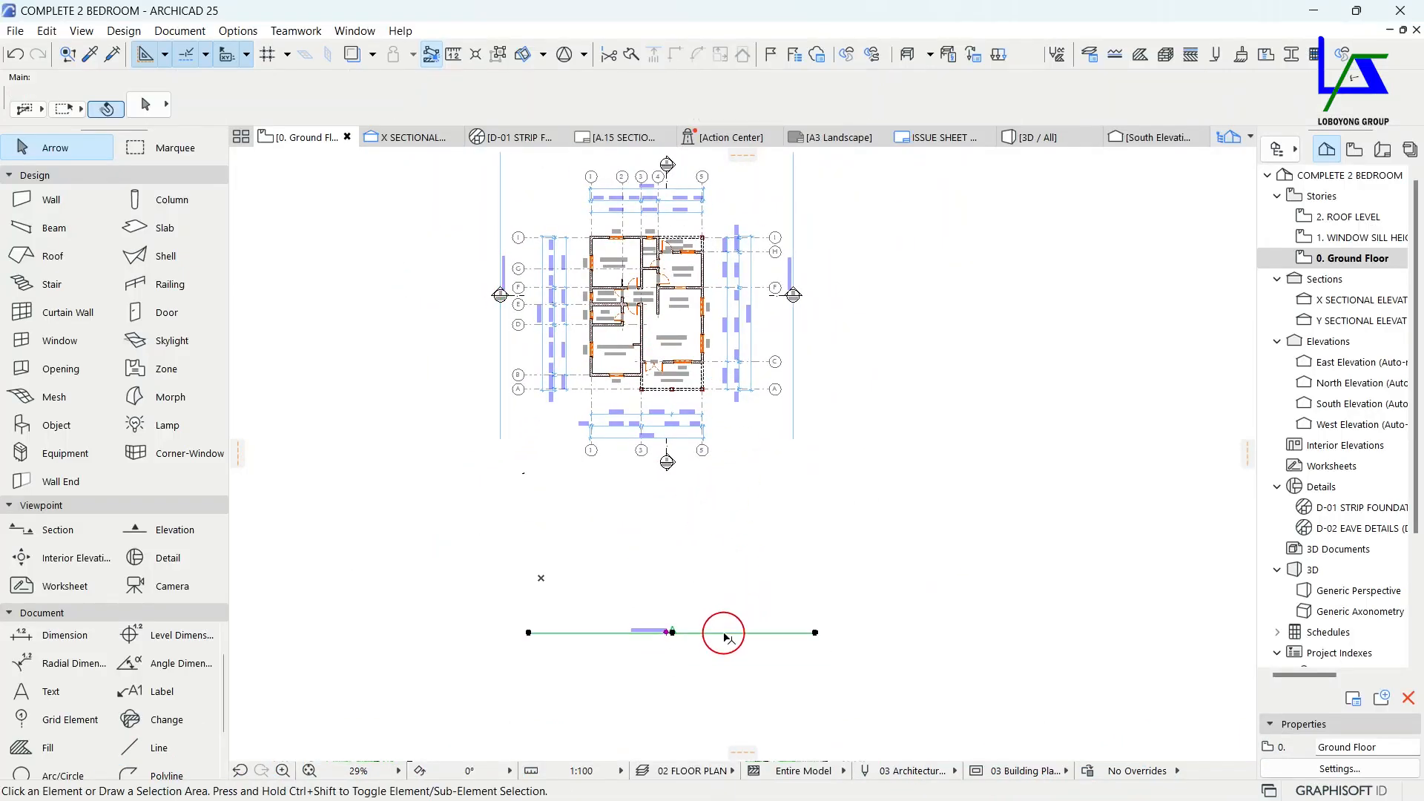
{"action": "key", "text": "ctrl+d"}
{"action": "scroll", "coordinate": [698, 629], "scroll_direction": "up", "scroll_amount": 4}
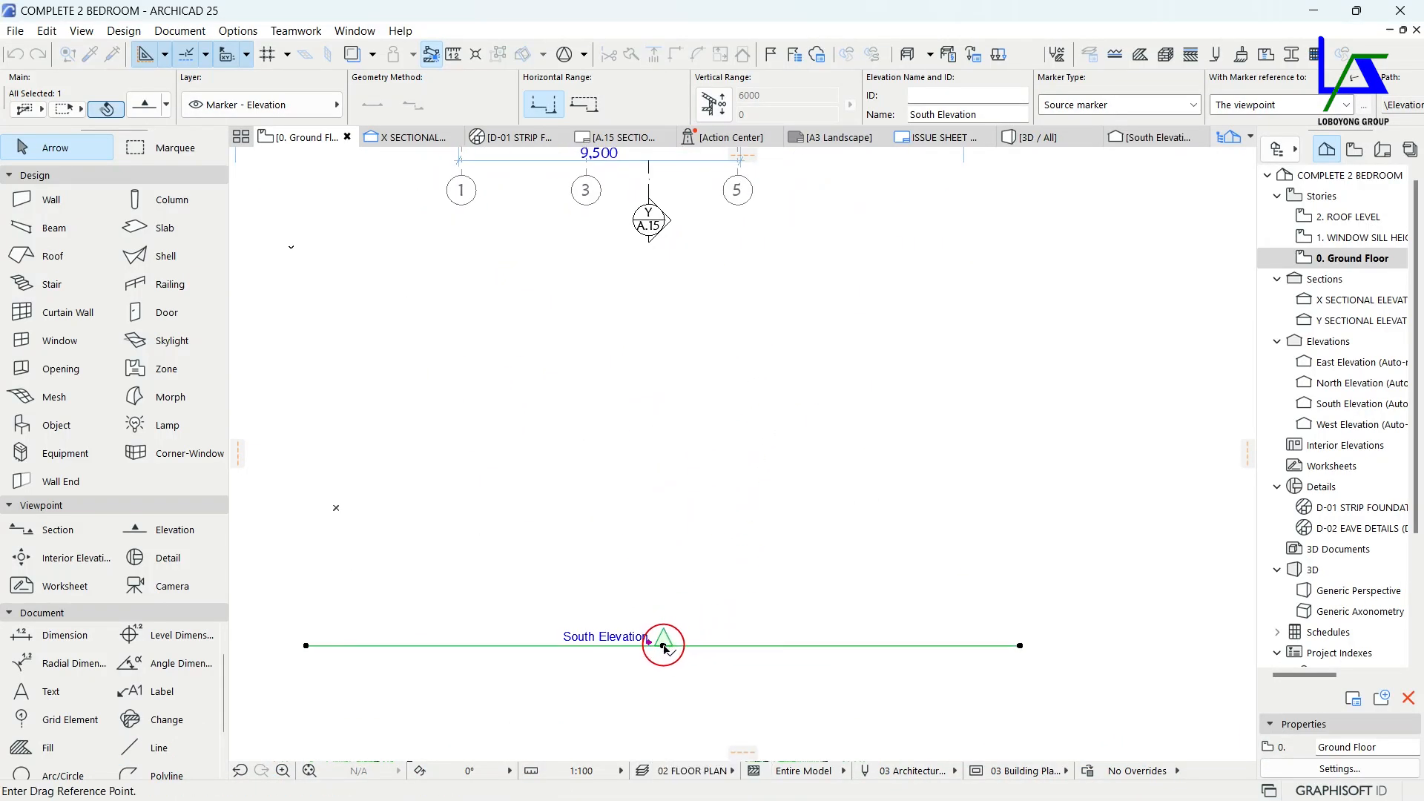
{"action": "left_click", "coordinate": [665, 646]}
{"action": "scroll", "coordinate": [668, 593], "scroll_direction": "down", "scroll_amount": 2}
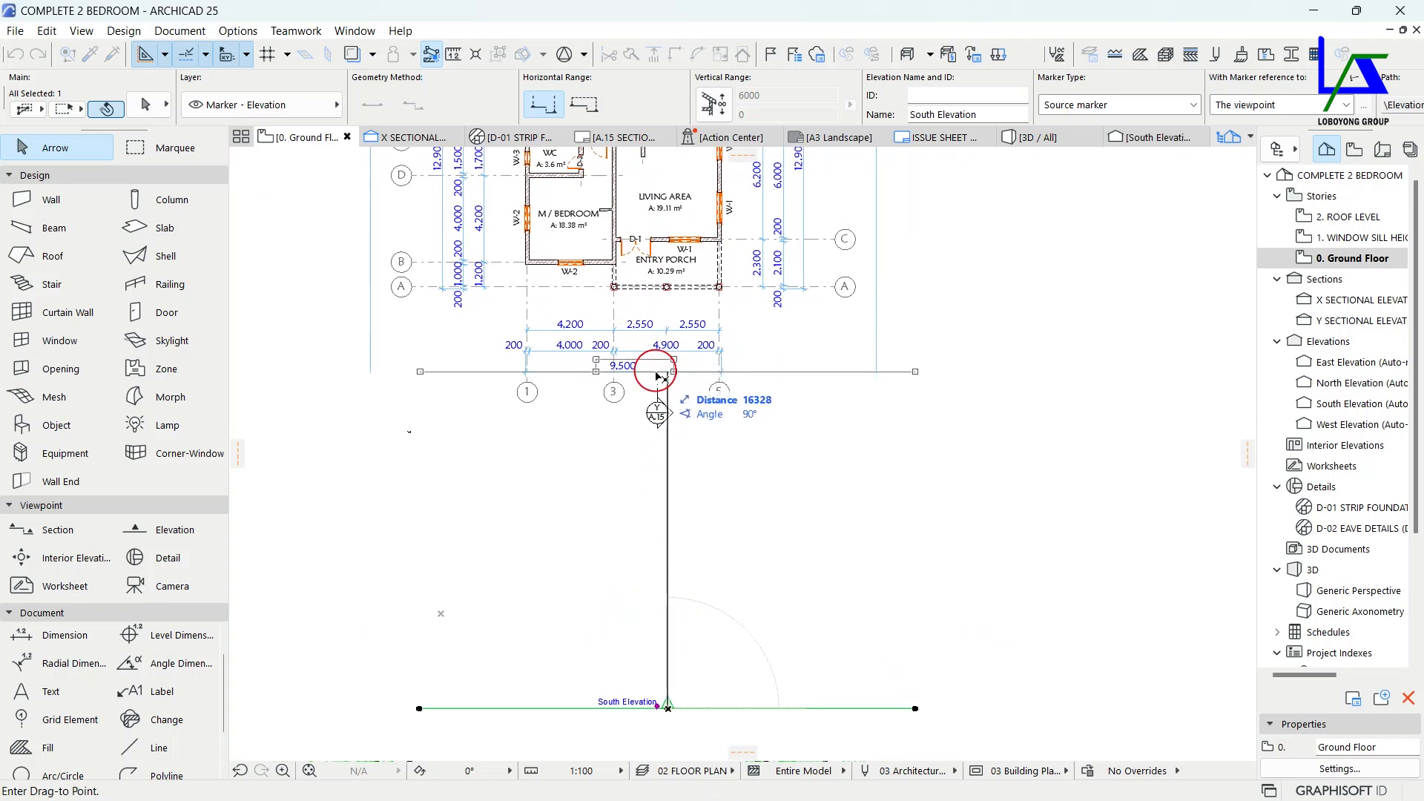
{"action": "scroll", "coordinate": [657, 366], "scroll_direction": "up", "scroll_amount": 5}
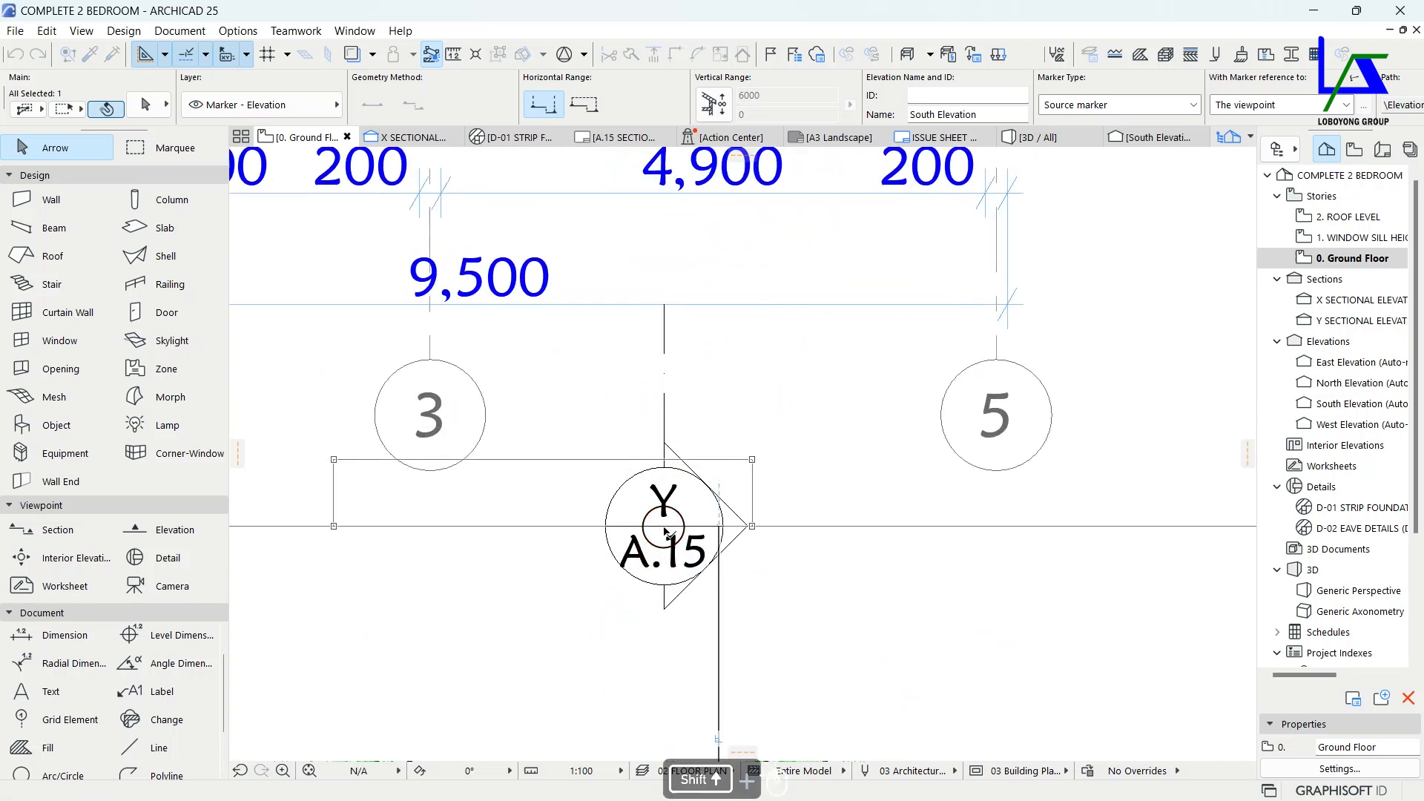
{"action": "left_click", "coordinate": [666, 531]}
Move the North Elevation line straight down to the level of the section Y (A.15) marker above the plan.
{"action": "scroll", "coordinate": [713, 498], "scroll_direction": "down", "scroll_amount": 6}
{"action": "scroll", "coordinate": [690, 201], "scroll_direction": "up", "scroll_amount": 3}
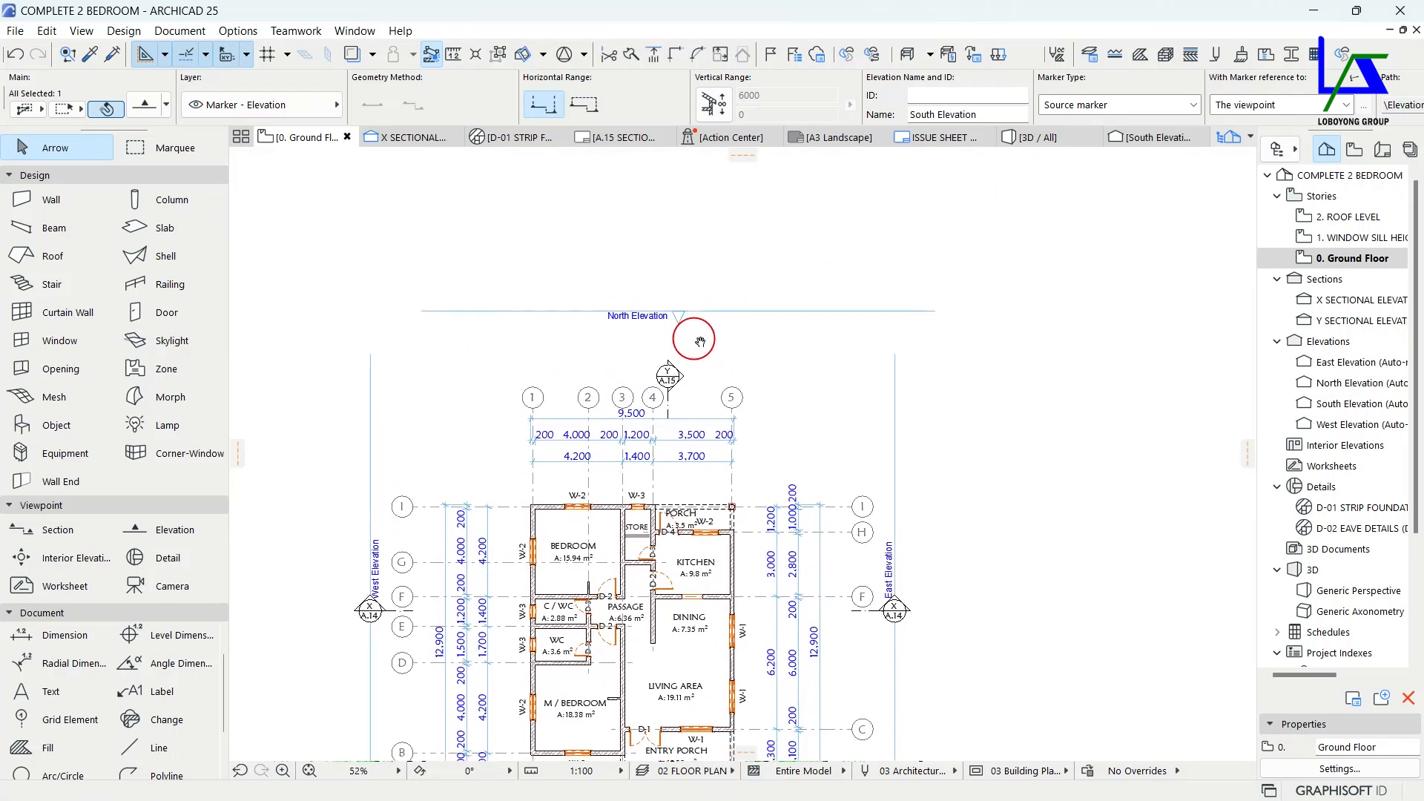
{"action": "left_click", "coordinate": [690, 315]}
{"action": "key", "text": "ctrl+d"}
{"action": "scroll", "coordinate": [692, 319], "scroll_direction": "up", "scroll_amount": 3}
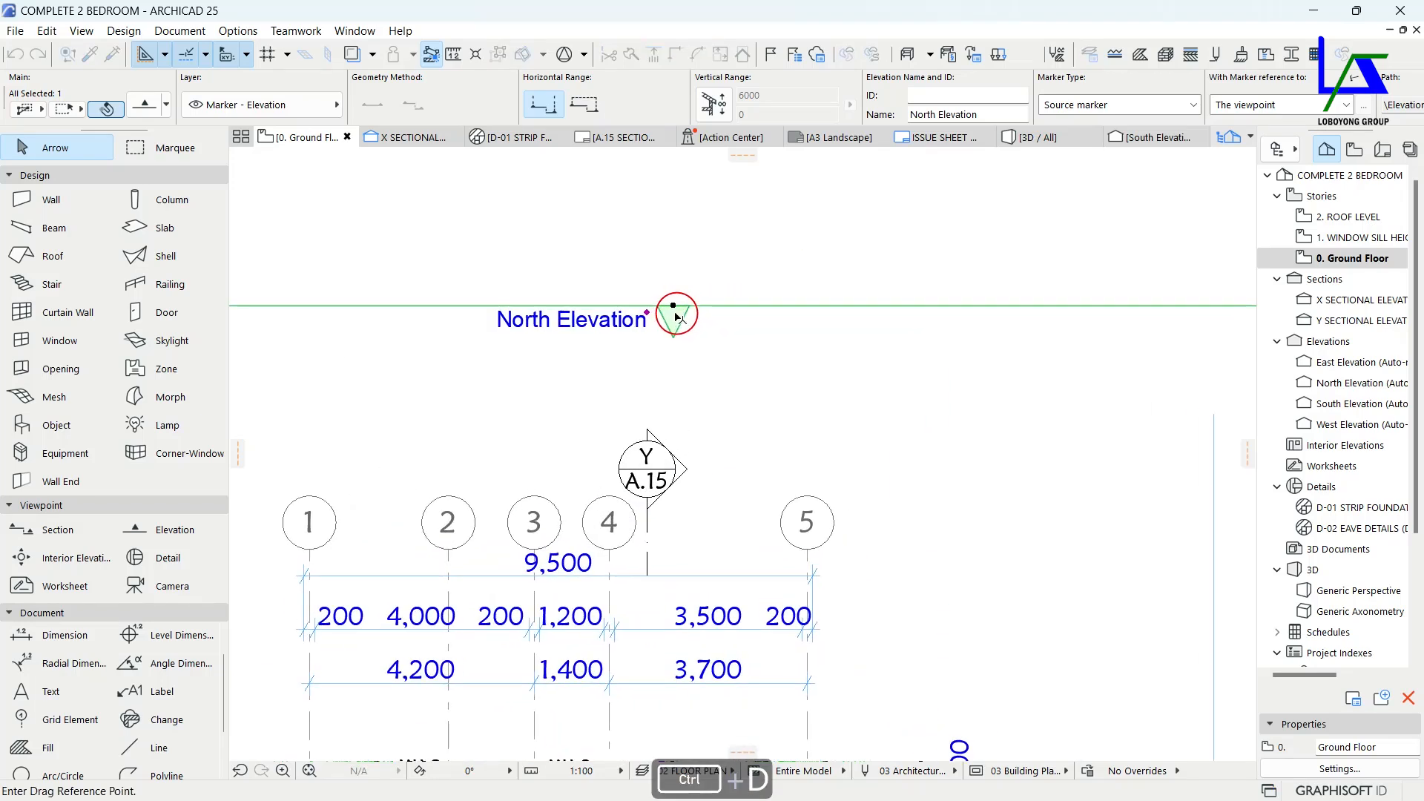
{"action": "left_click", "coordinate": [673, 306]}
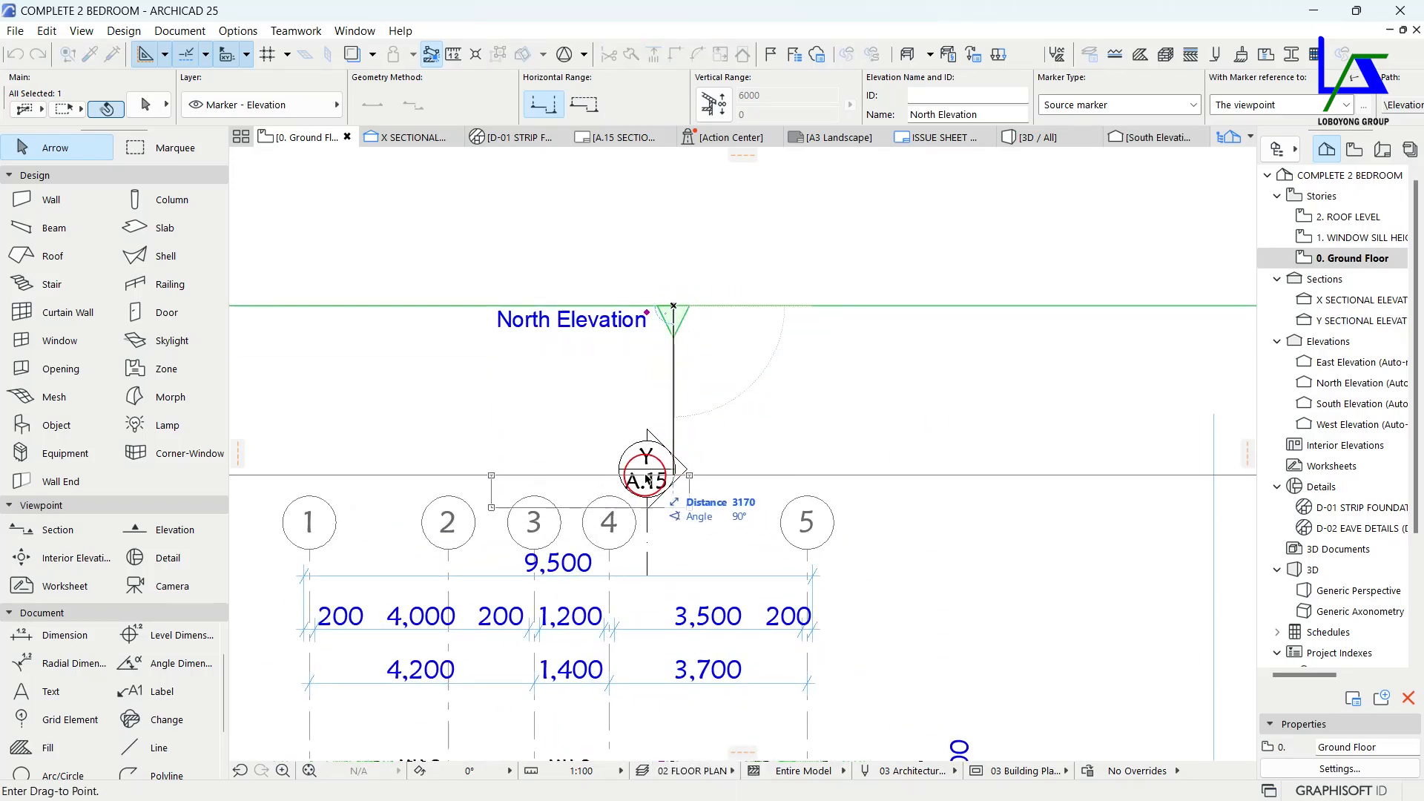
{"action": "left_click", "coordinate": [670, 490]}
Move the East and West Elevation lines together straight down about 2600 mm, so their markers clear the section X (A.14) markers.
{"action": "scroll", "coordinate": [764, 433], "scroll_direction": "down", "scroll_amount": 3}
{"action": "scroll", "coordinate": [710, 406], "scroll_direction": "down", "scroll_amount": 3}
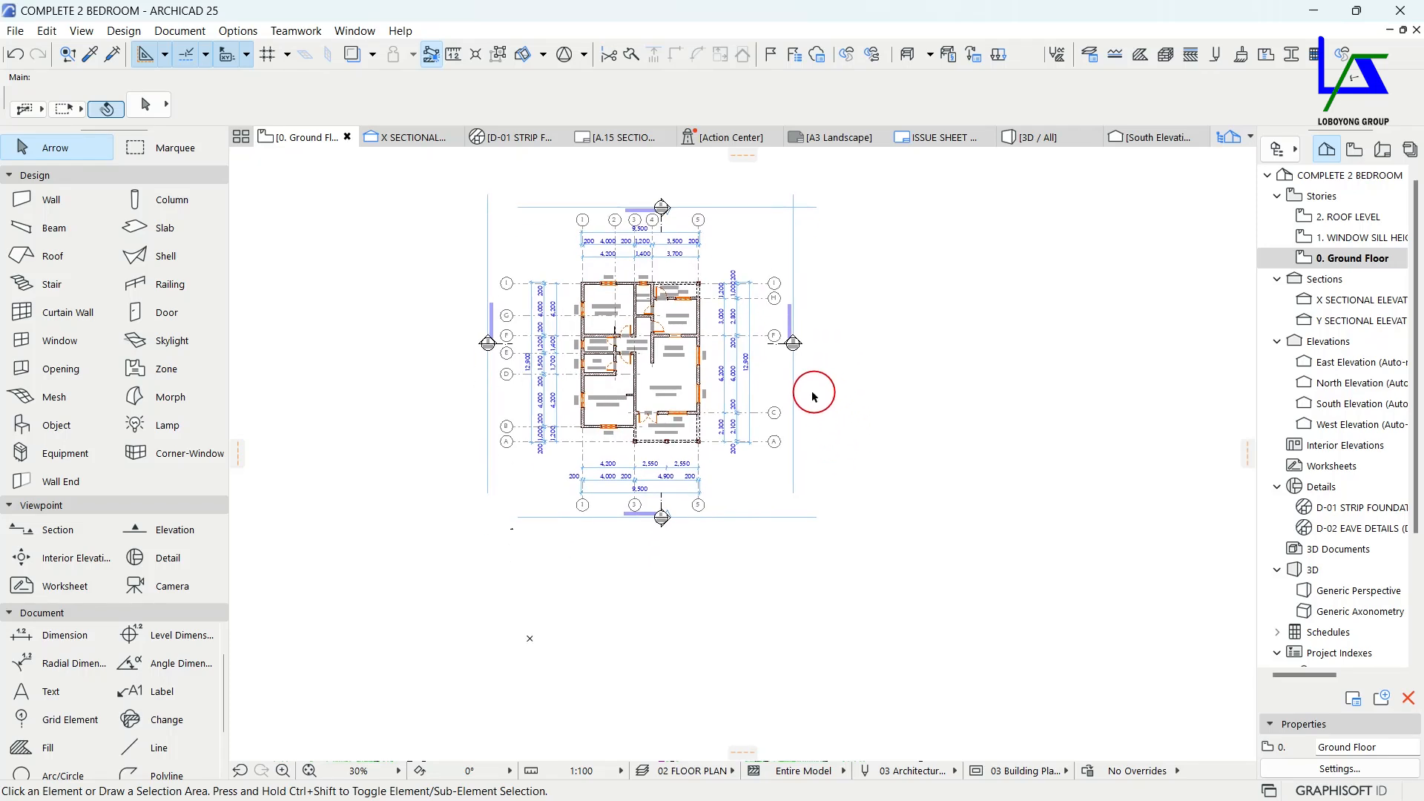
{"action": "scroll", "coordinate": [813, 396], "scroll_direction": "up", "scroll_amount": 3}
{"action": "left_click", "coordinate": [781, 393]}
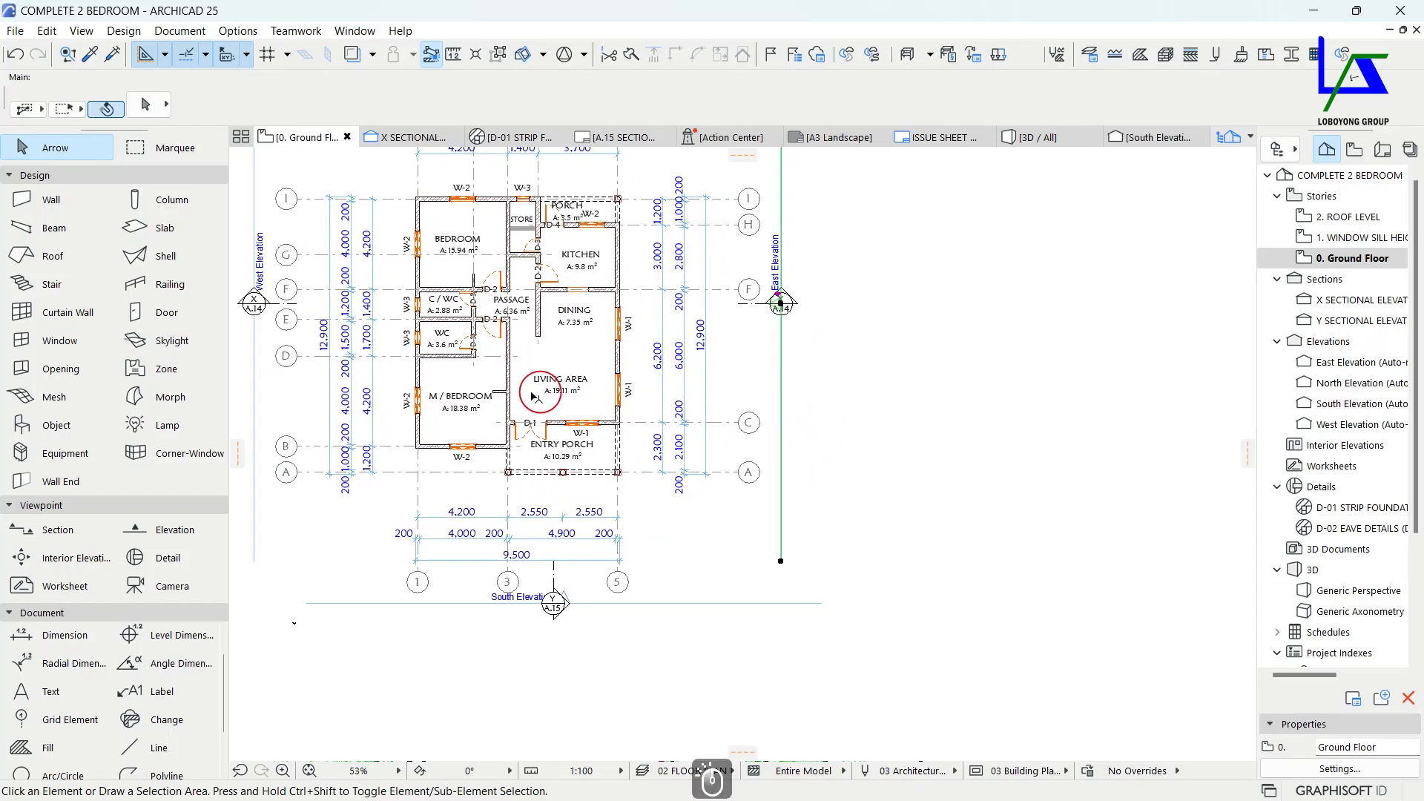
{"action": "left_click", "coordinate": [256, 388], "text": "shift"}
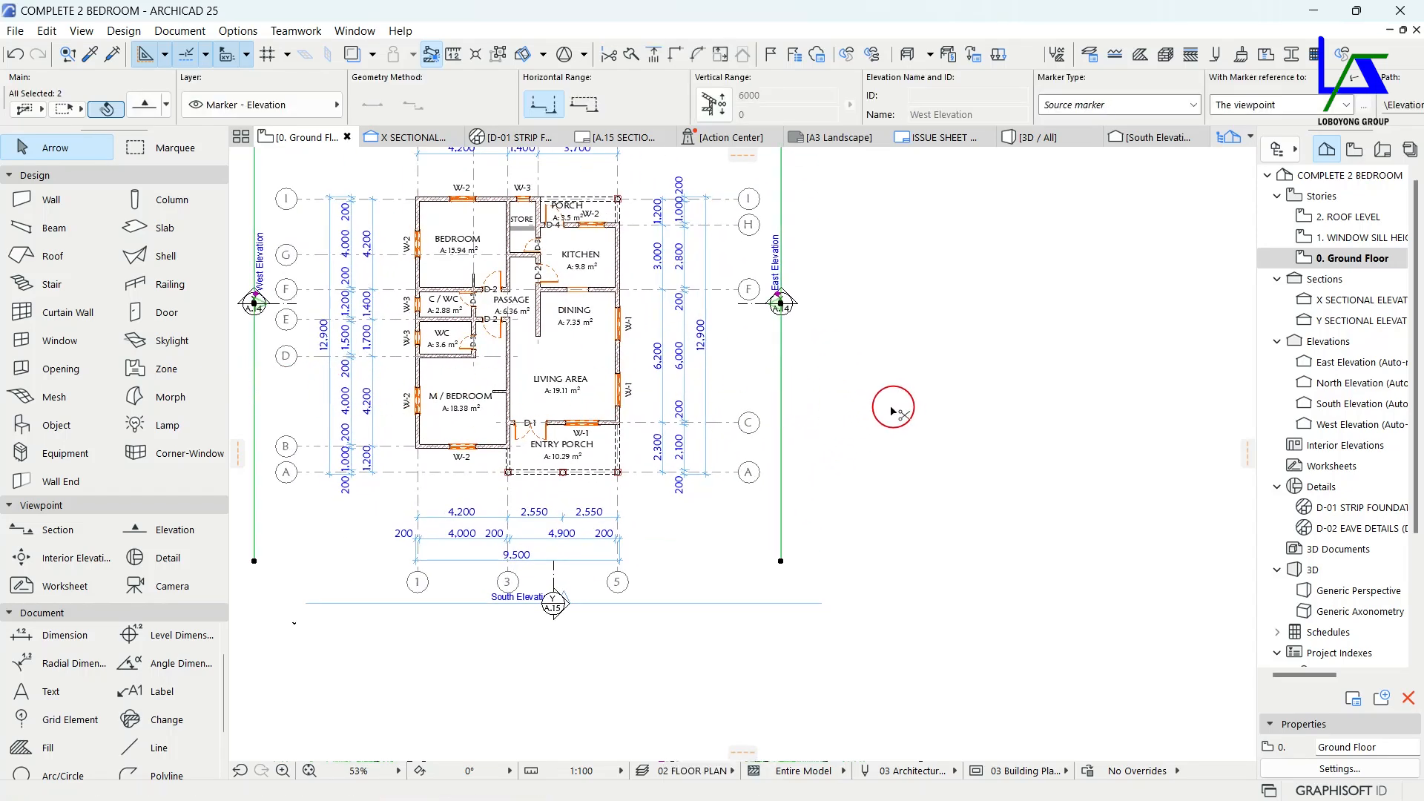
{"action": "key", "text": "ctrl+d"}
{"action": "left_click", "coordinate": [886, 366]}
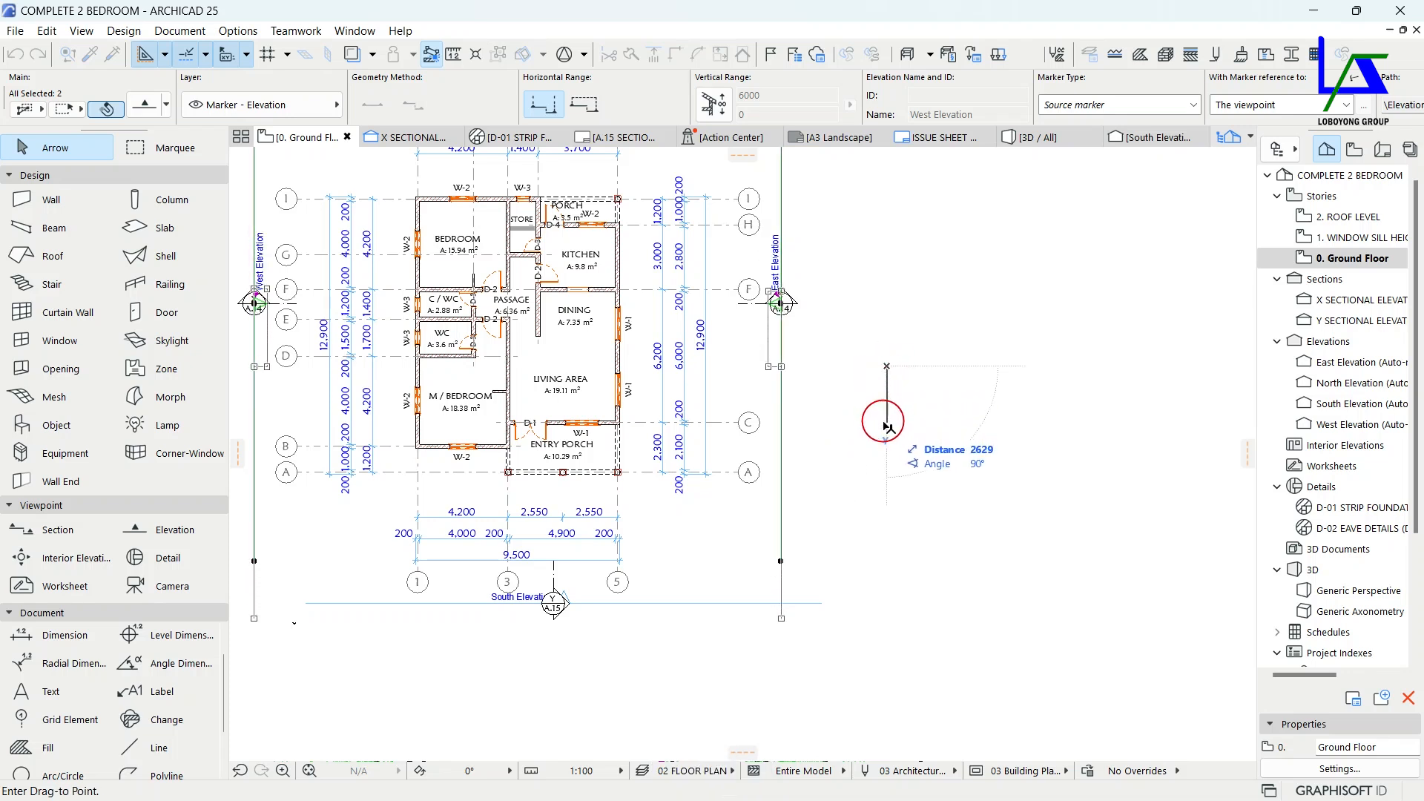
{"action": "left_click", "coordinate": [884, 421]}
{"action": "scroll", "coordinate": [797, 362], "scroll_direction": "up", "scroll_amount": 1}
{"action": "scroll", "coordinate": [796, 361], "scroll_direction": "up", "scroll_amount": 1}
{"action": "scroll", "coordinate": [802, 359], "scroll_direction": "down", "scroll_amount": 4}
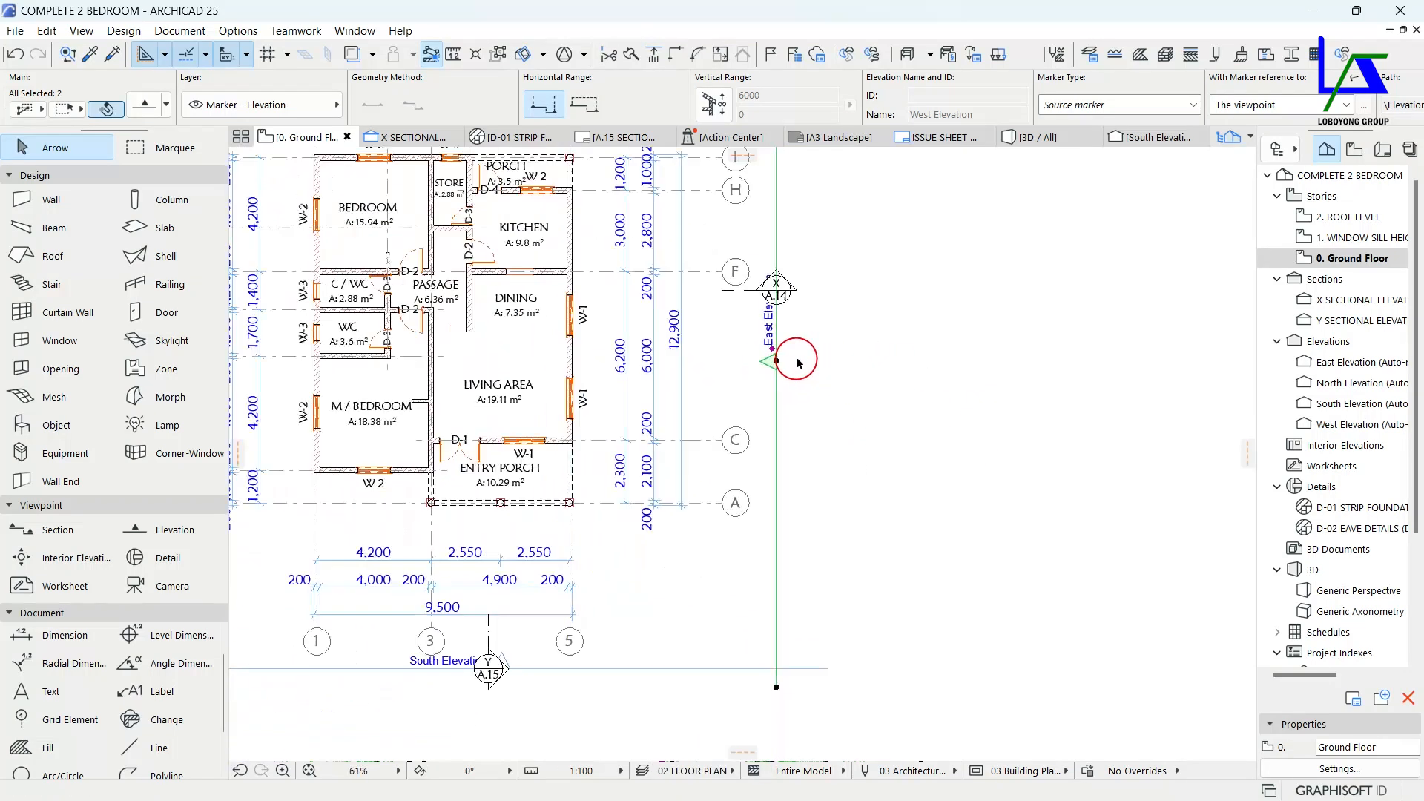
{"action": "left_click", "coordinate": [917, 487]}
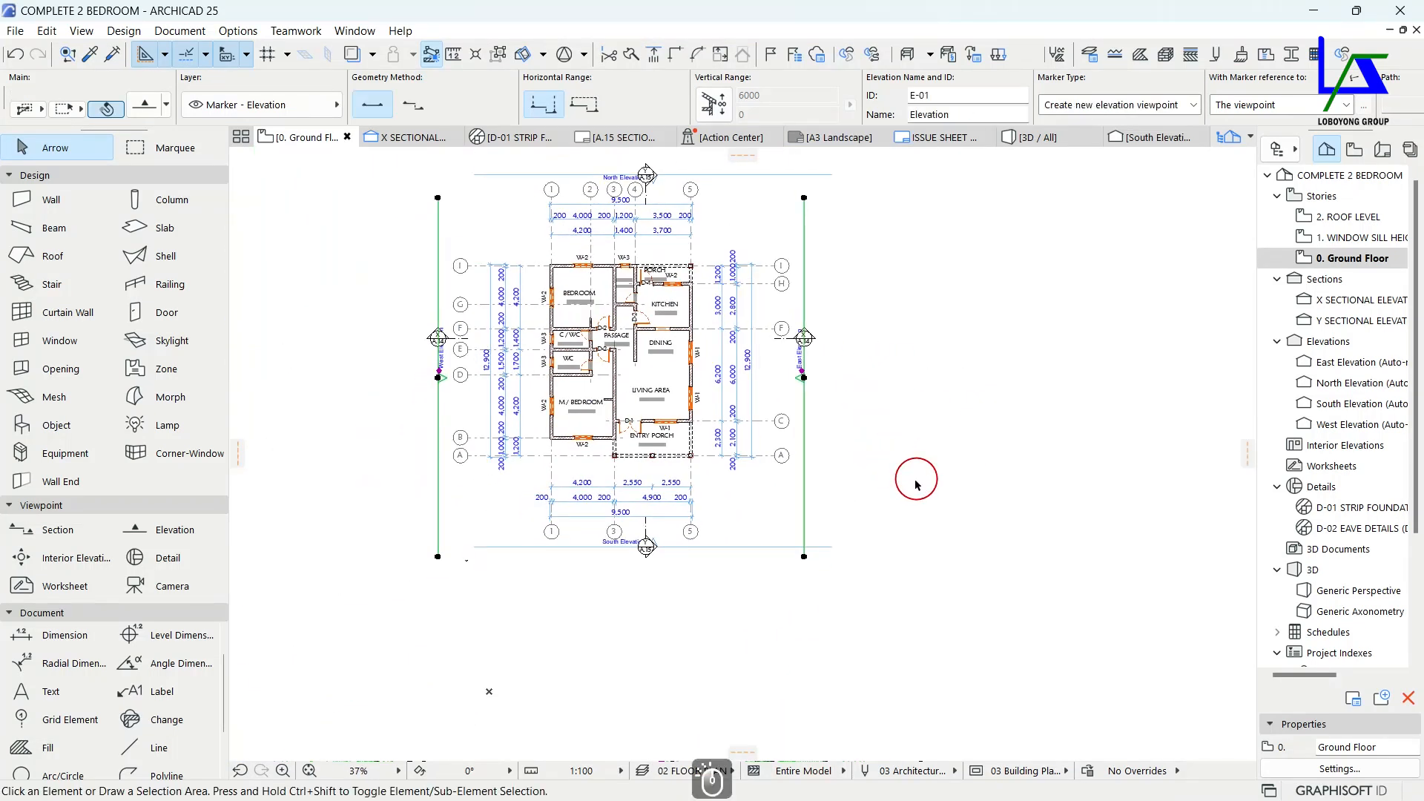
Move the South and North Elevation lines together horizontally toward gridline 3, so their markers sit beside the section Y (A.15) markers.
{"action": "middle_click_drag", "start_coordinate": [759, 506], "coordinate": [818, 495]}
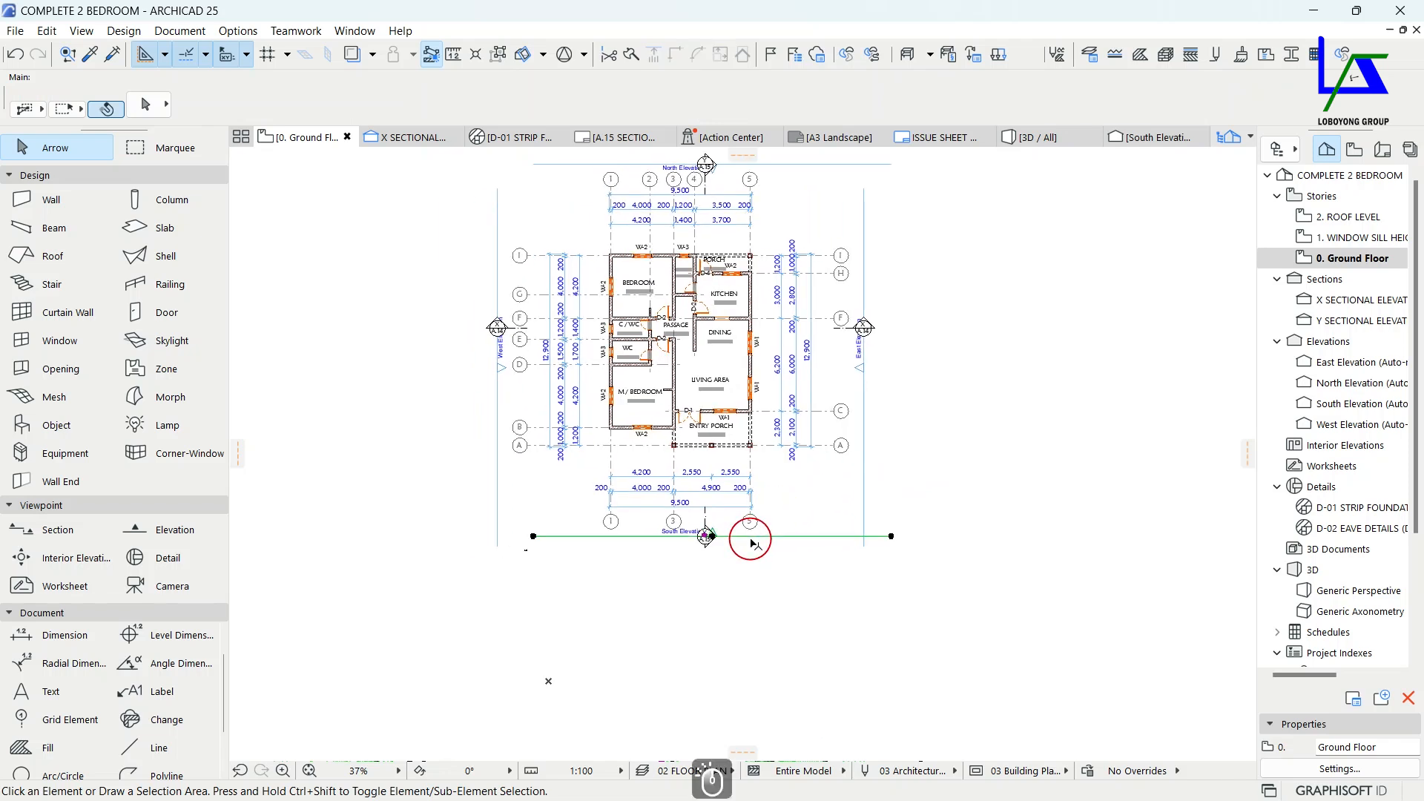
{"action": "left_click", "coordinate": [708, 537]}
{"action": "scroll", "coordinate": [704, 537], "scroll_direction": "up", "scroll_amount": 5}
{"action": "scroll", "coordinate": [777, 569], "scroll_direction": "down", "scroll_amount": 5}
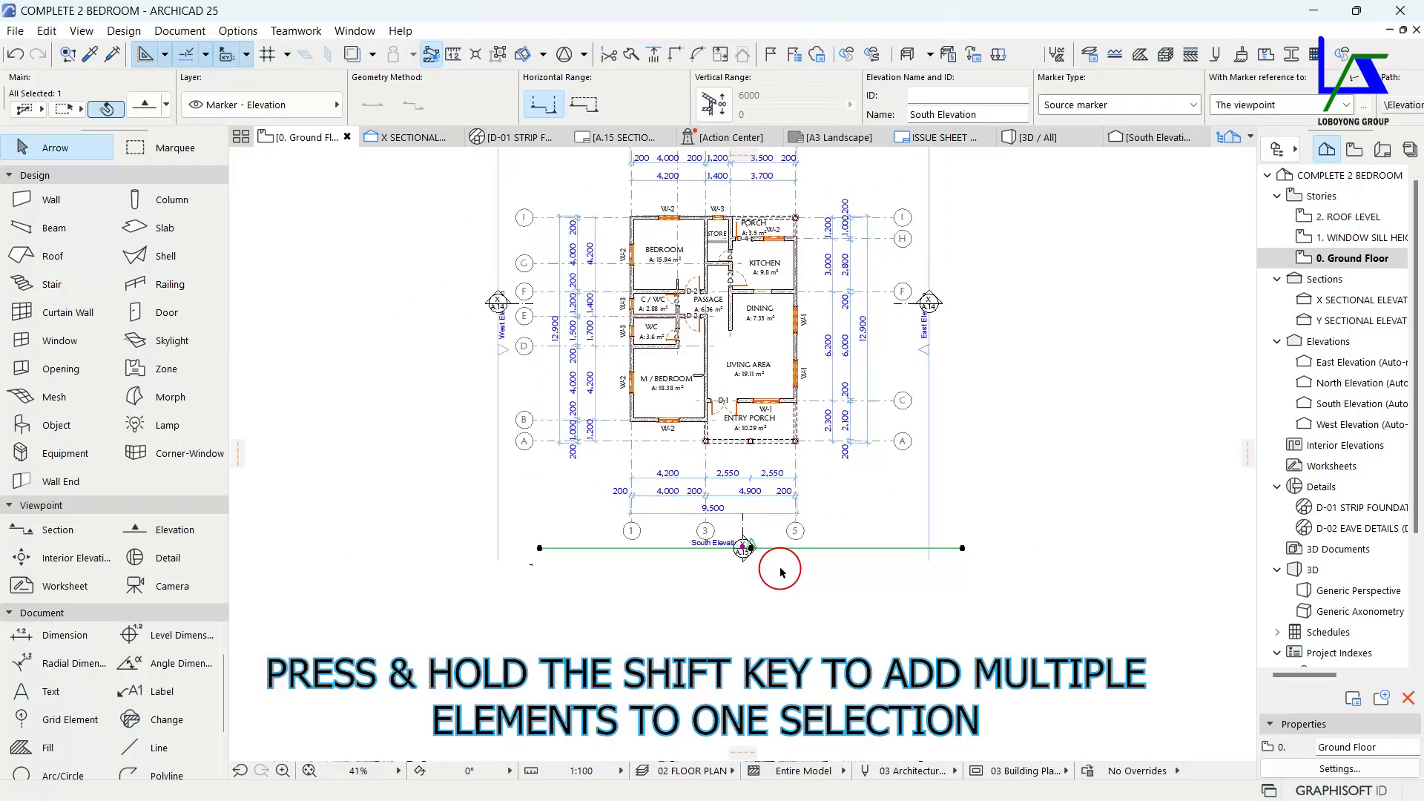
{"action": "middle_click_drag", "start_coordinate": [795, 303], "coordinate": [796, 360]}
{"action": "scroll", "coordinate": [780, 244], "scroll_direction": "up", "scroll_amount": 4}
{"action": "left_click", "coordinate": [781, 230], "text": "shift"}
{"action": "key", "text": "ctrl+d"}
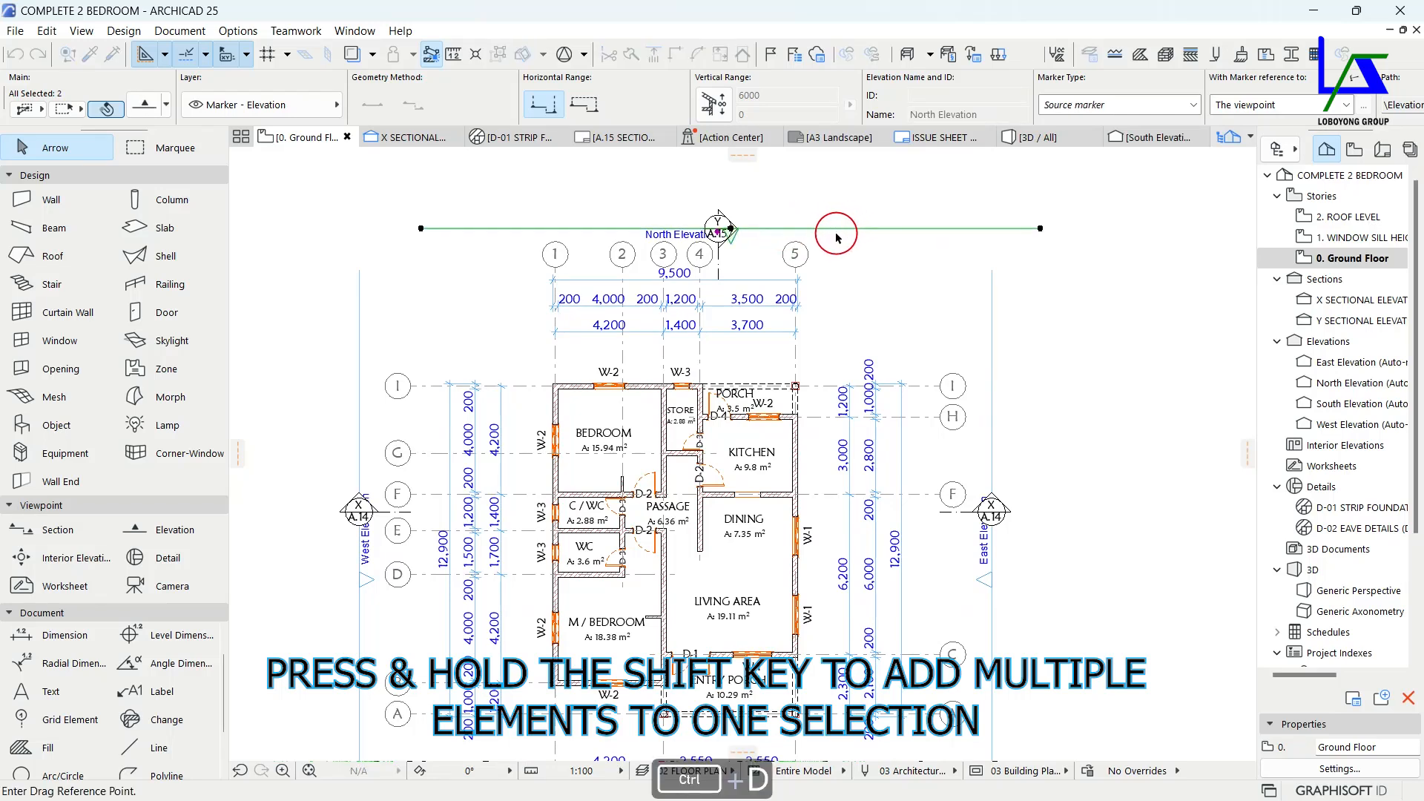
{"action": "left_click", "coordinate": [827, 212]}
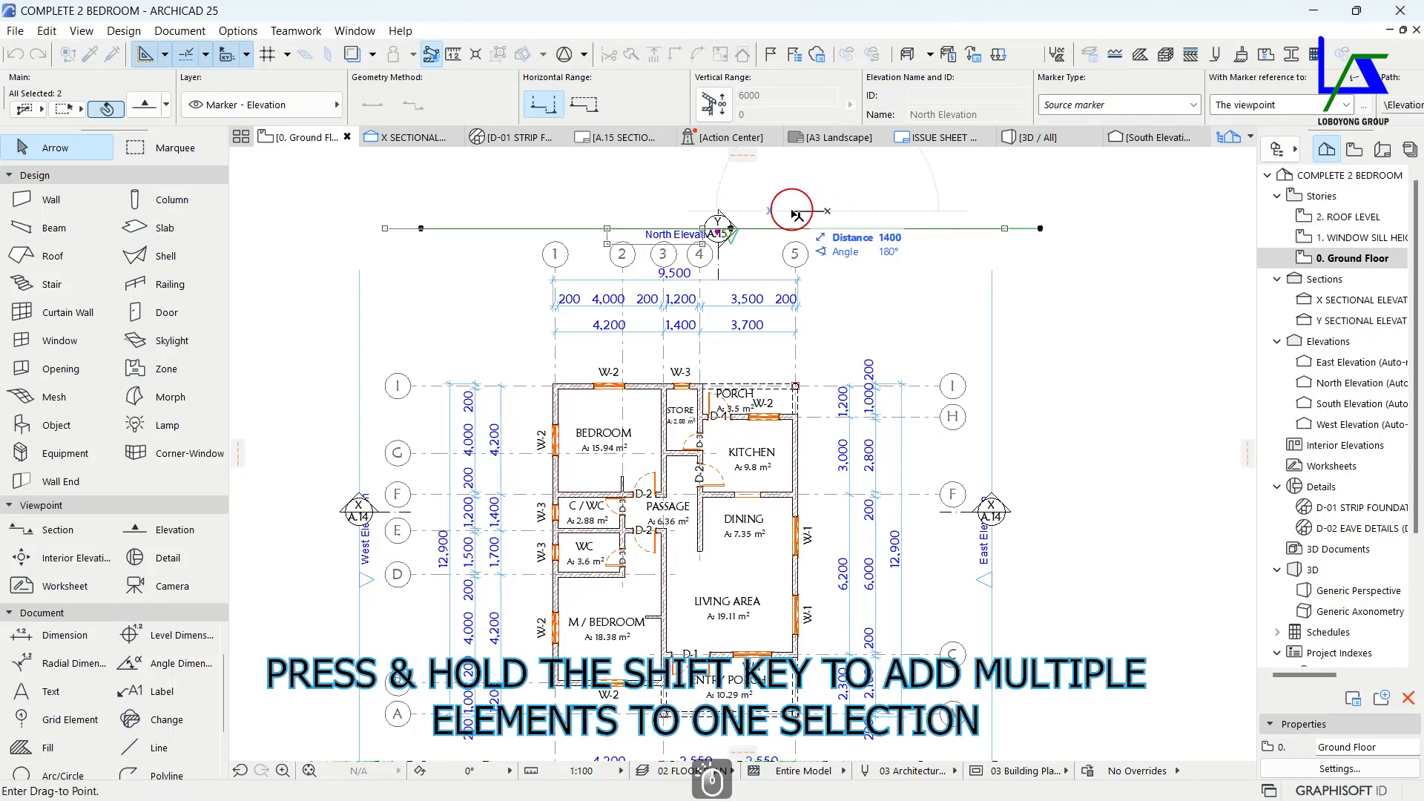
{"action": "scroll", "coordinate": [794, 213], "scroll_direction": "up", "scroll_amount": 3}
{"action": "left_click", "coordinate": [780, 215]}
{"action": "scroll", "coordinate": [781, 215], "scroll_direction": "down", "scroll_amount": 2}
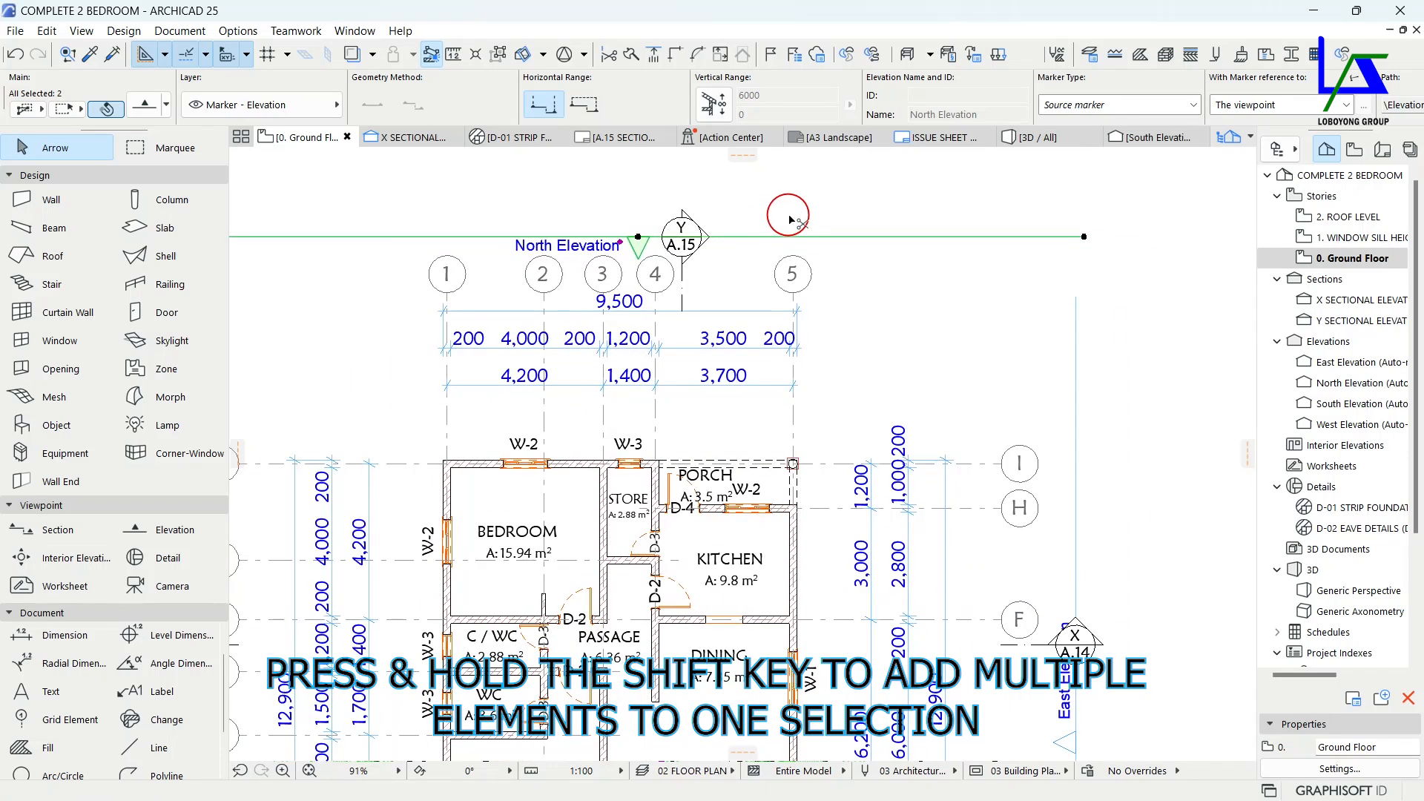
{"action": "scroll", "coordinate": [807, 216], "scroll_direction": "down", "scroll_amount": 4}
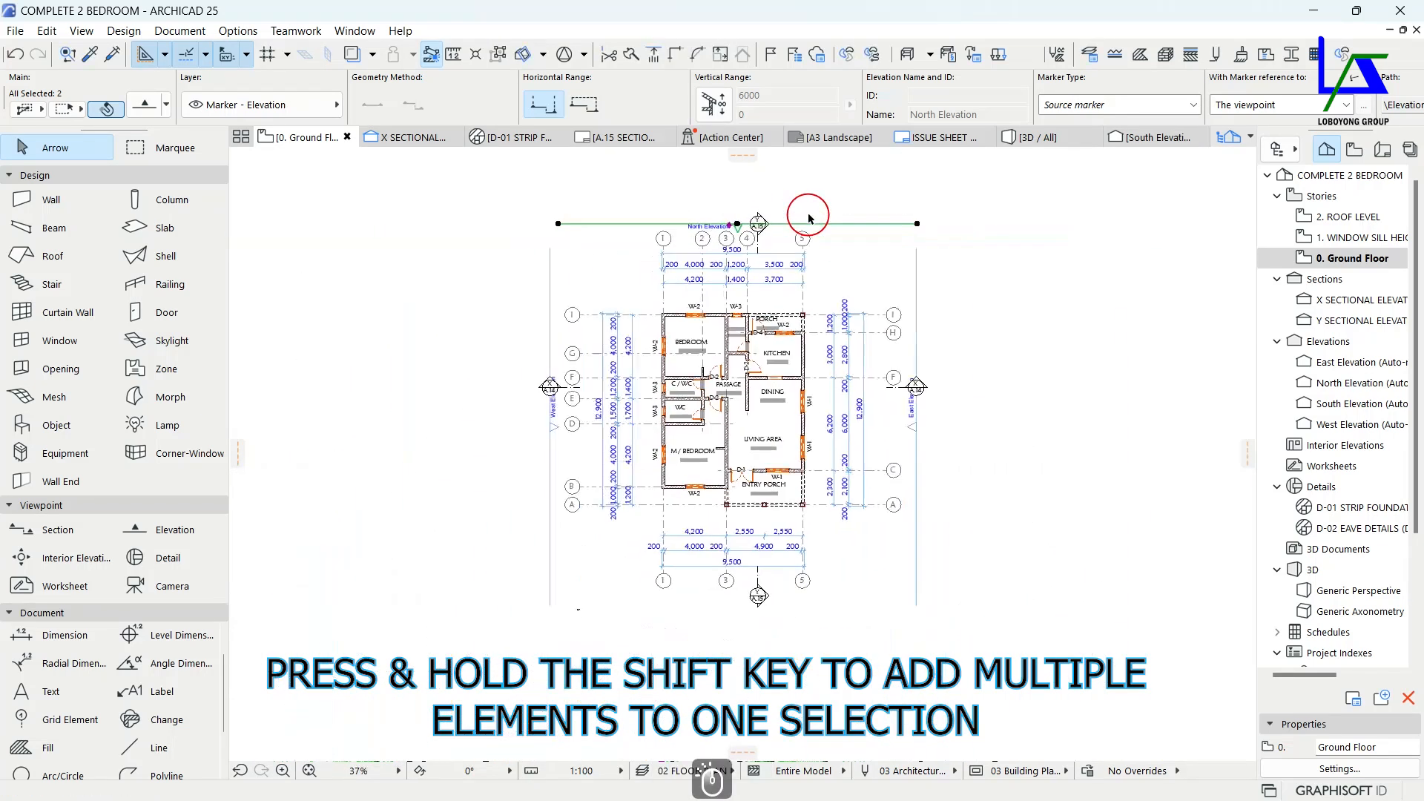
{"action": "scroll", "coordinate": [808, 215], "scroll_direction": "down", "scroll_amount": 3}
{"action": "scroll", "coordinate": [776, 456], "scroll_direction": "up", "scroll_amount": 4}
{"action": "middle_click_drag", "start_coordinate": [791, 440], "coordinate": [777, 485]}
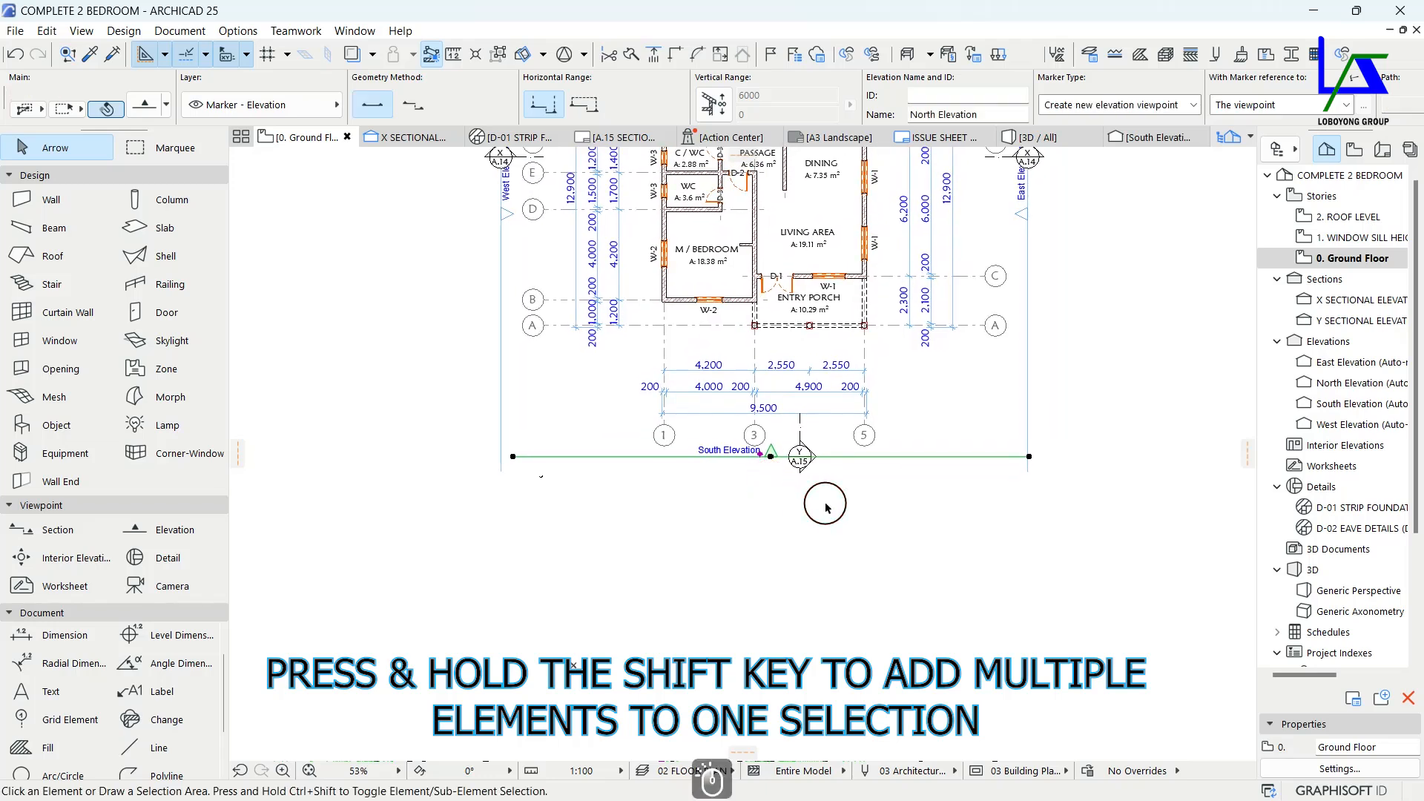
Select all four elevation markers and set their marker reference to "The first placed drawing of the viewpoint".
{"action": "scroll", "coordinate": [802, 453], "scroll_direction": "down", "scroll_amount": 2}
{"action": "left_click", "coordinate": [174, 530]}
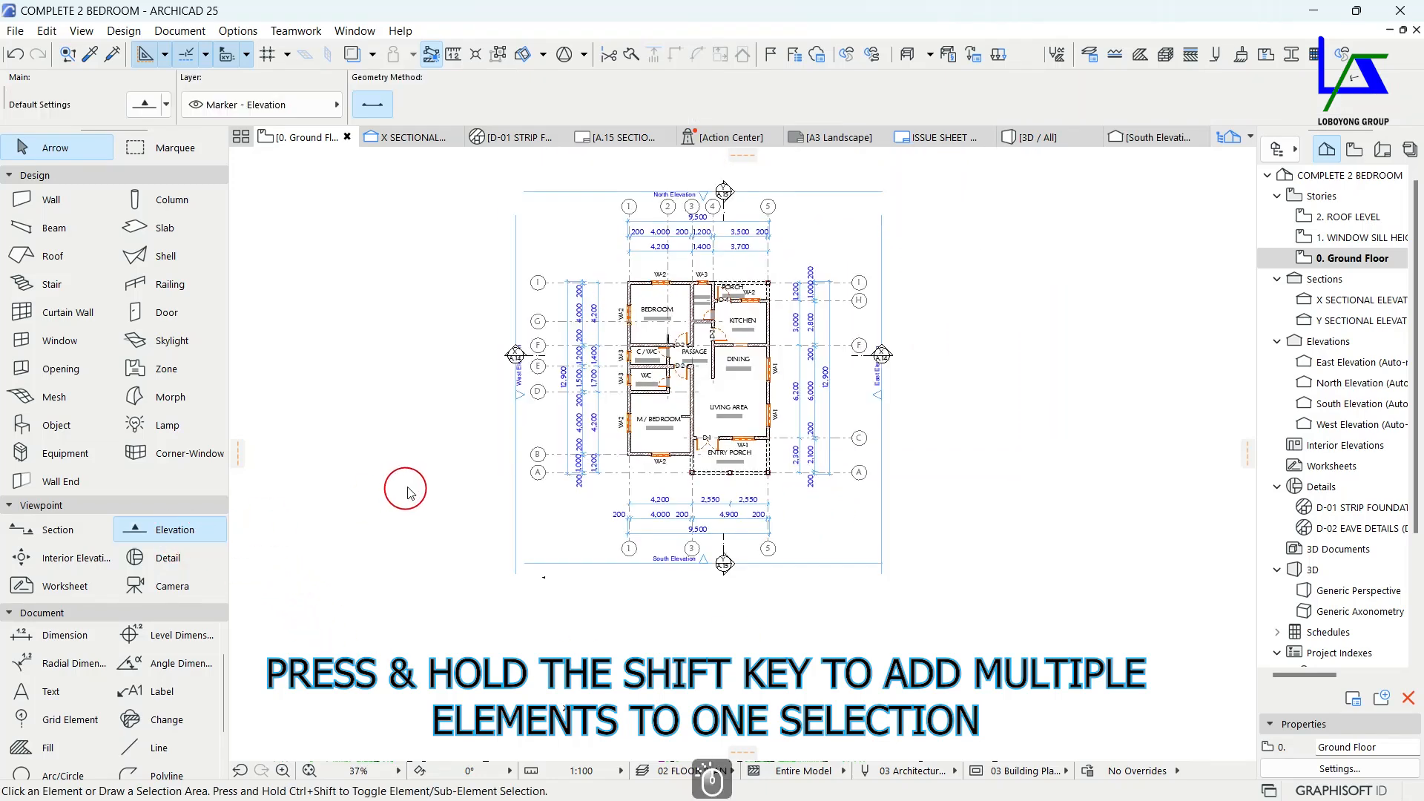
{"action": "key", "text": "ctrl+a"}
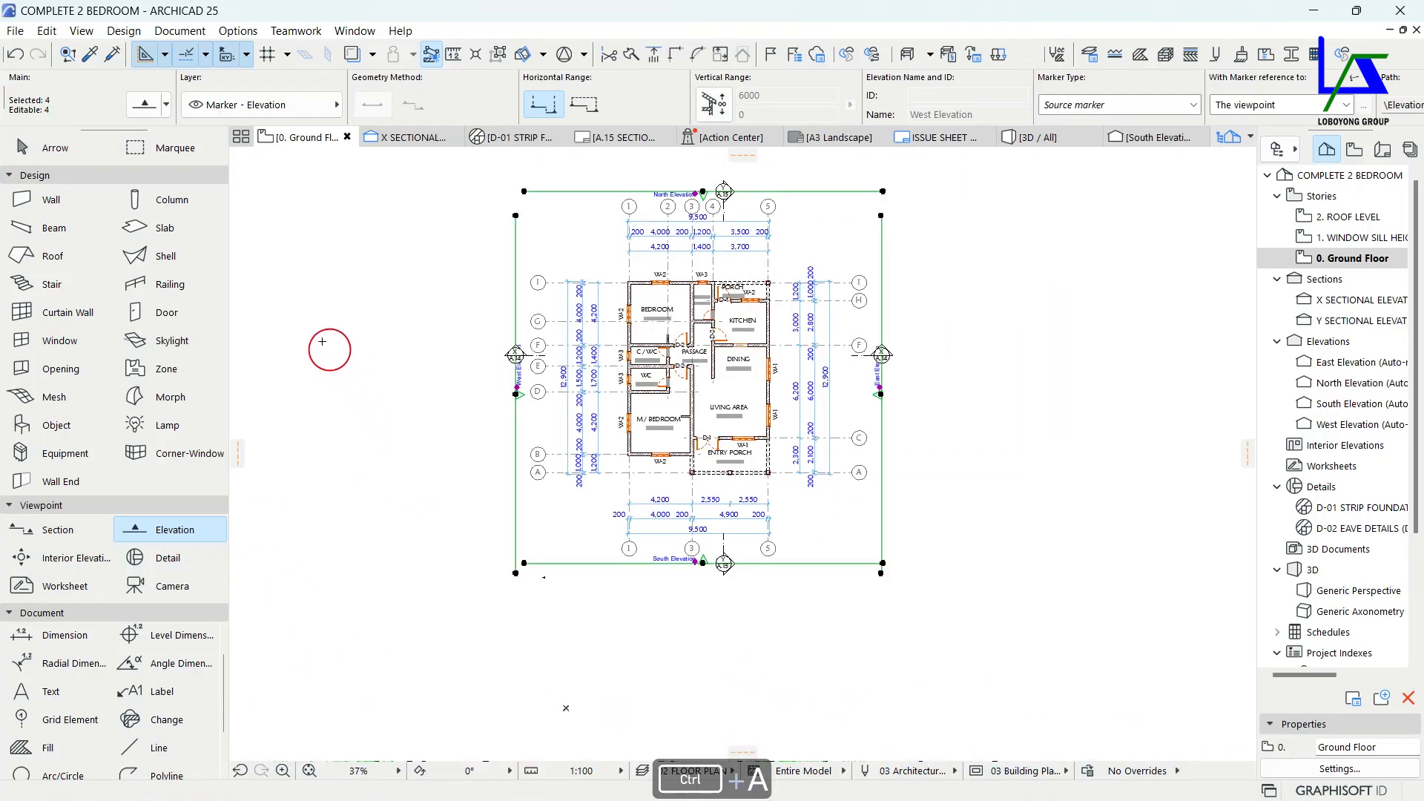
{"action": "left_click", "coordinate": [149, 105]}
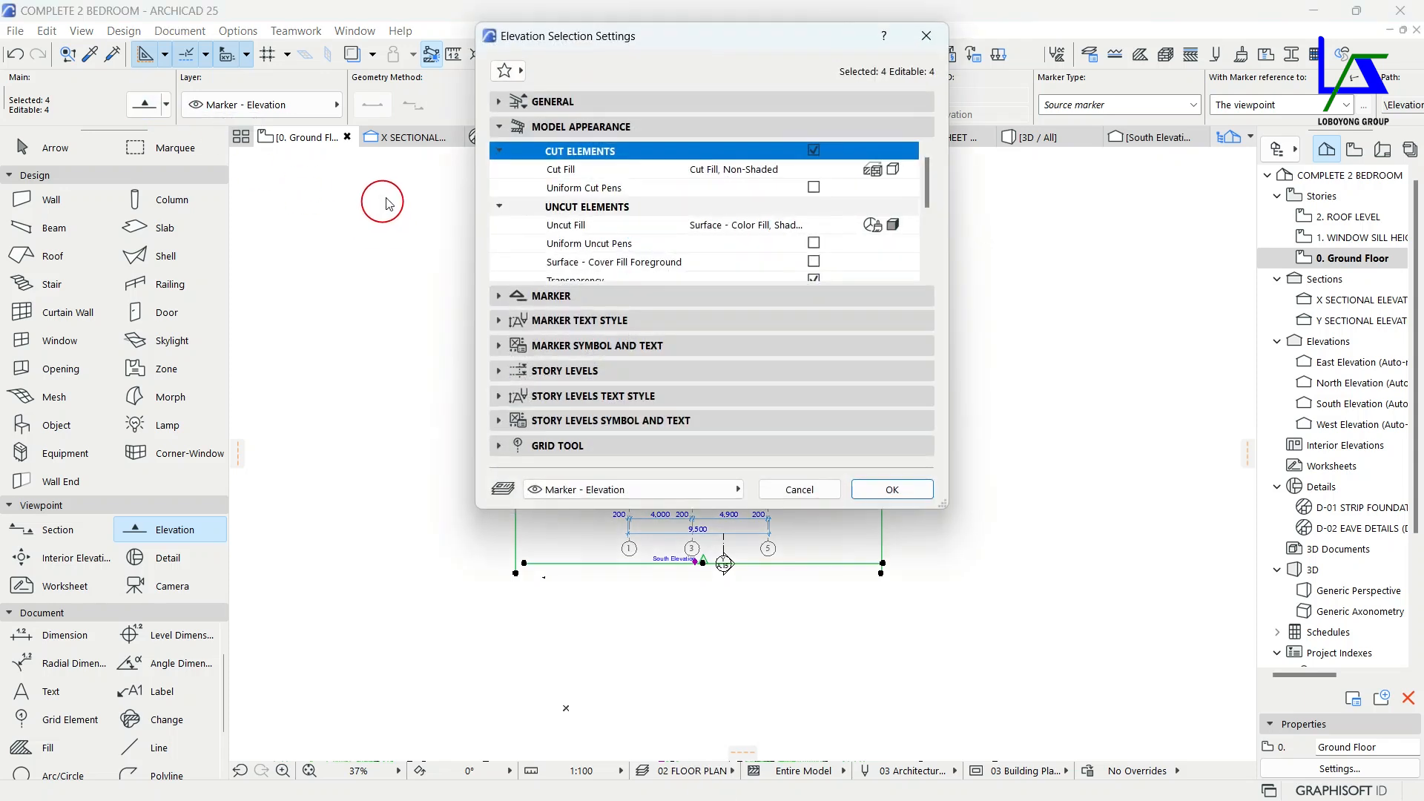
{"action": "left_click", "coordinate": [540, 101]}
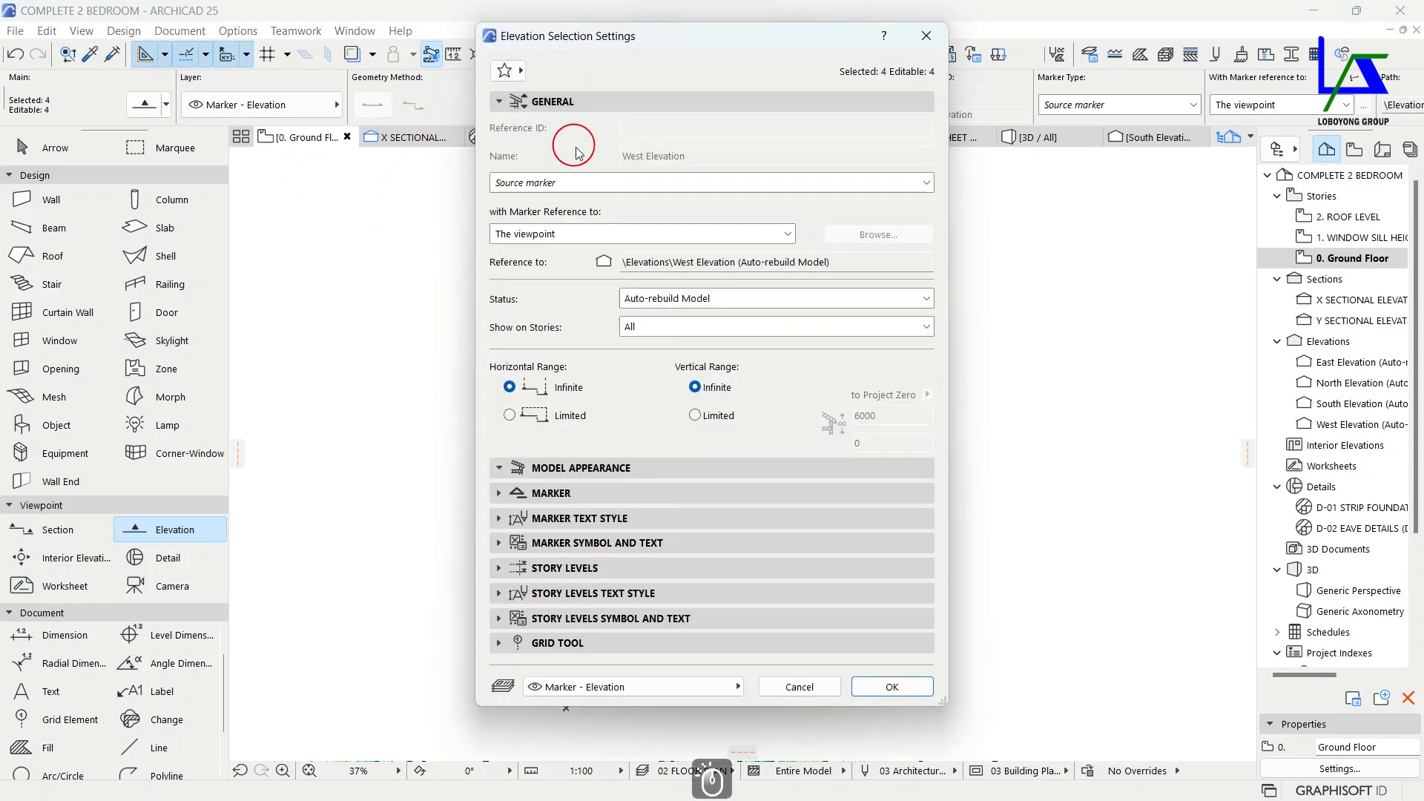
{"action": "left_click", "coordinate": [526, 234]}
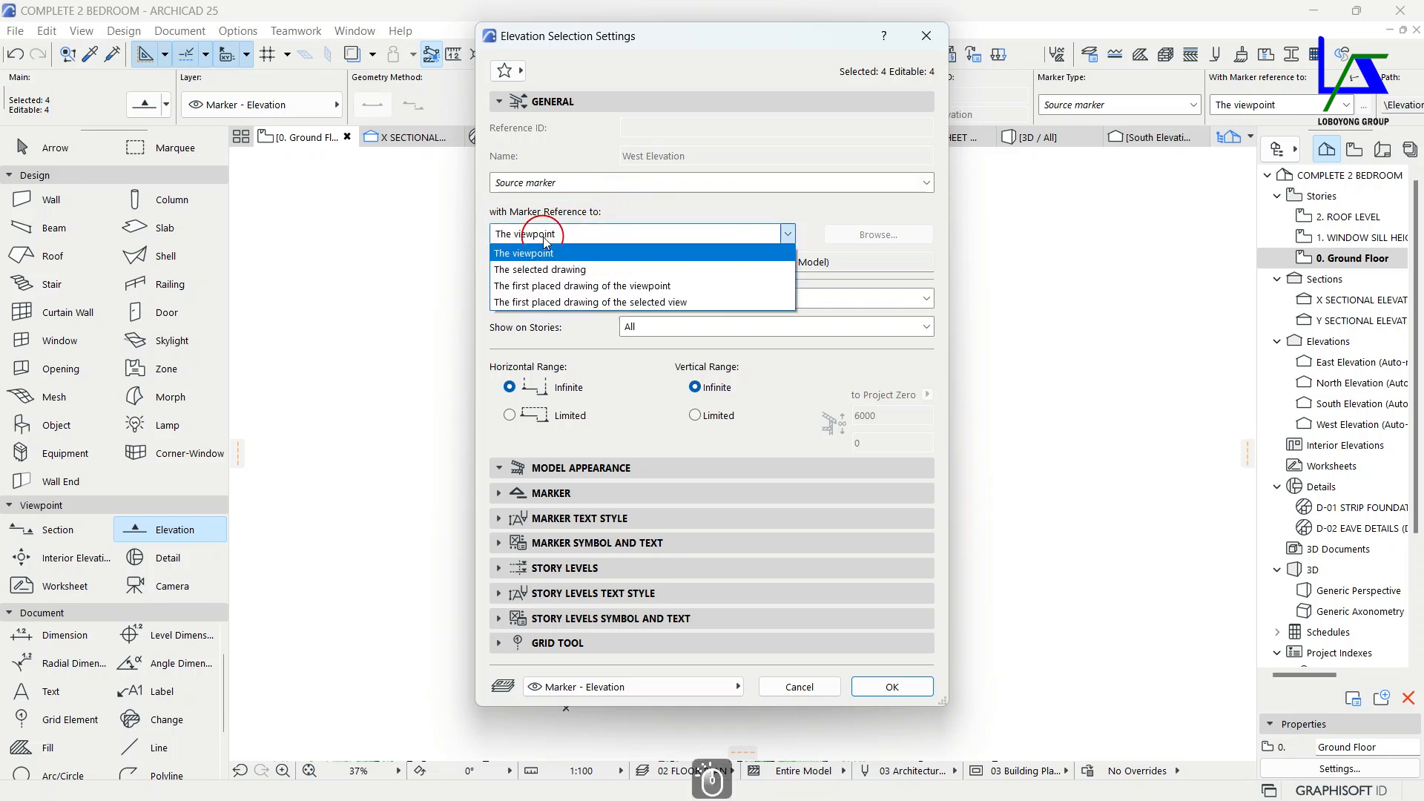
{"action": "left_click", "coordinate": [560, 288]}
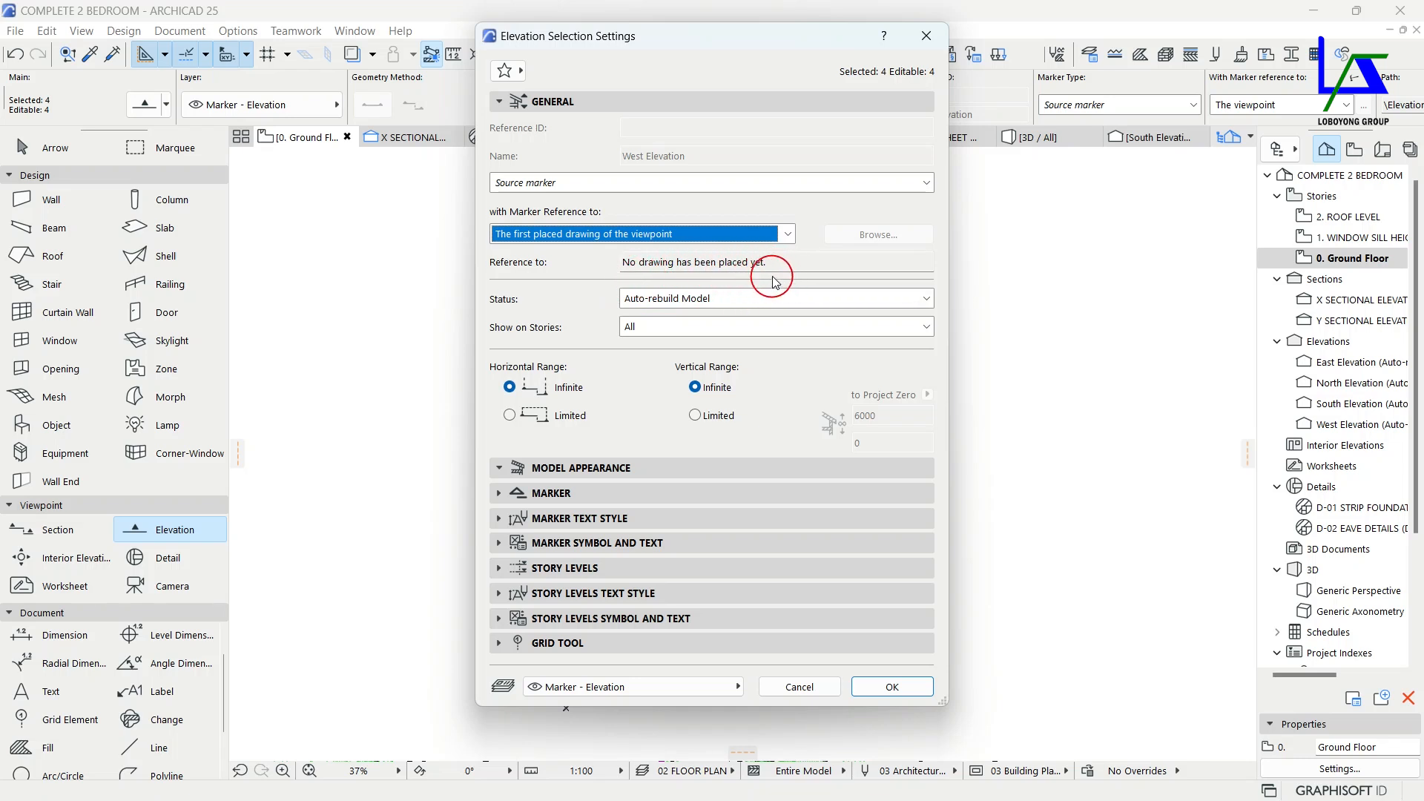
Set the elevation marker size to 15 mm and enable a uniform marker pen using black pen 1.
{"action": "left_click", "coordinate": [641, 494]}
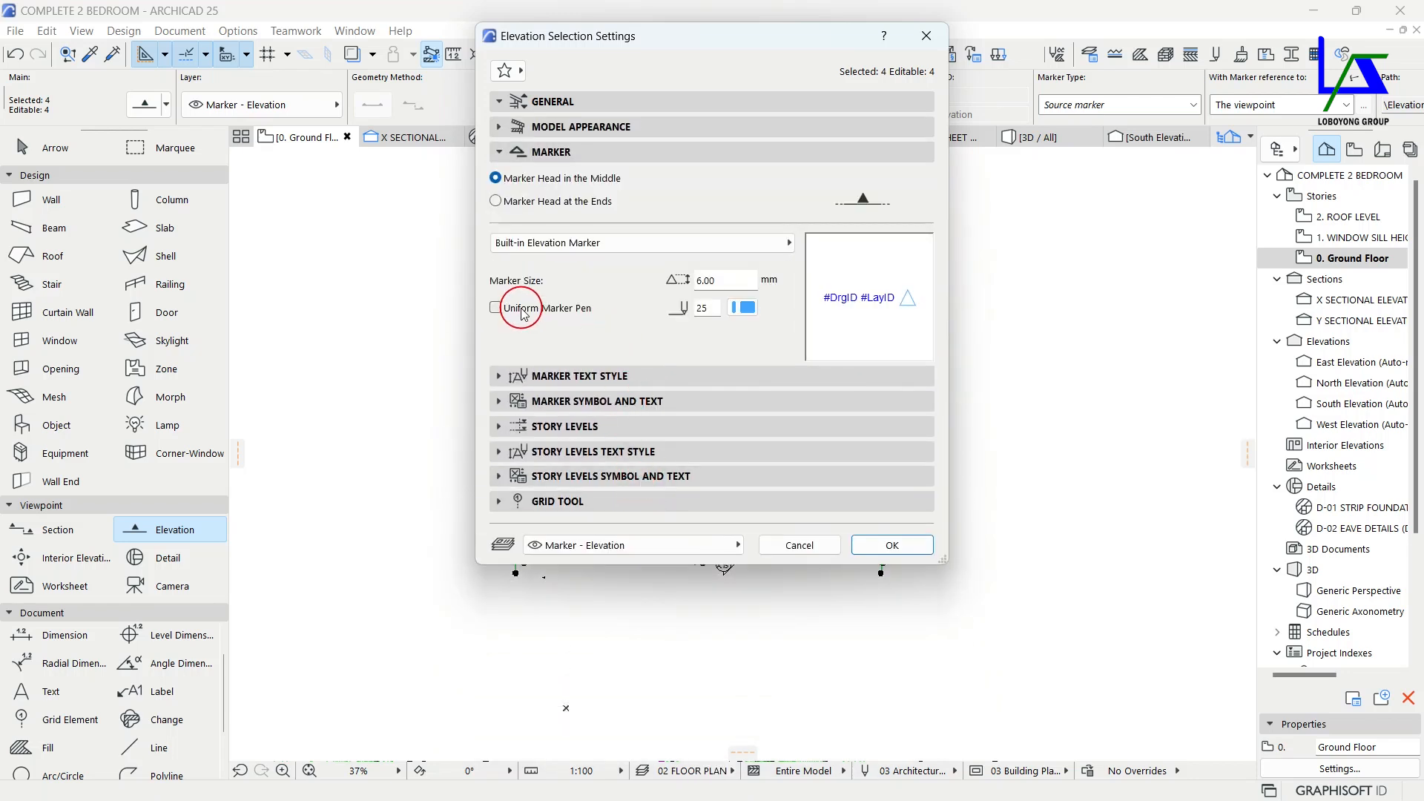
{"action": "double_click", "coordinate": [723, 281]}
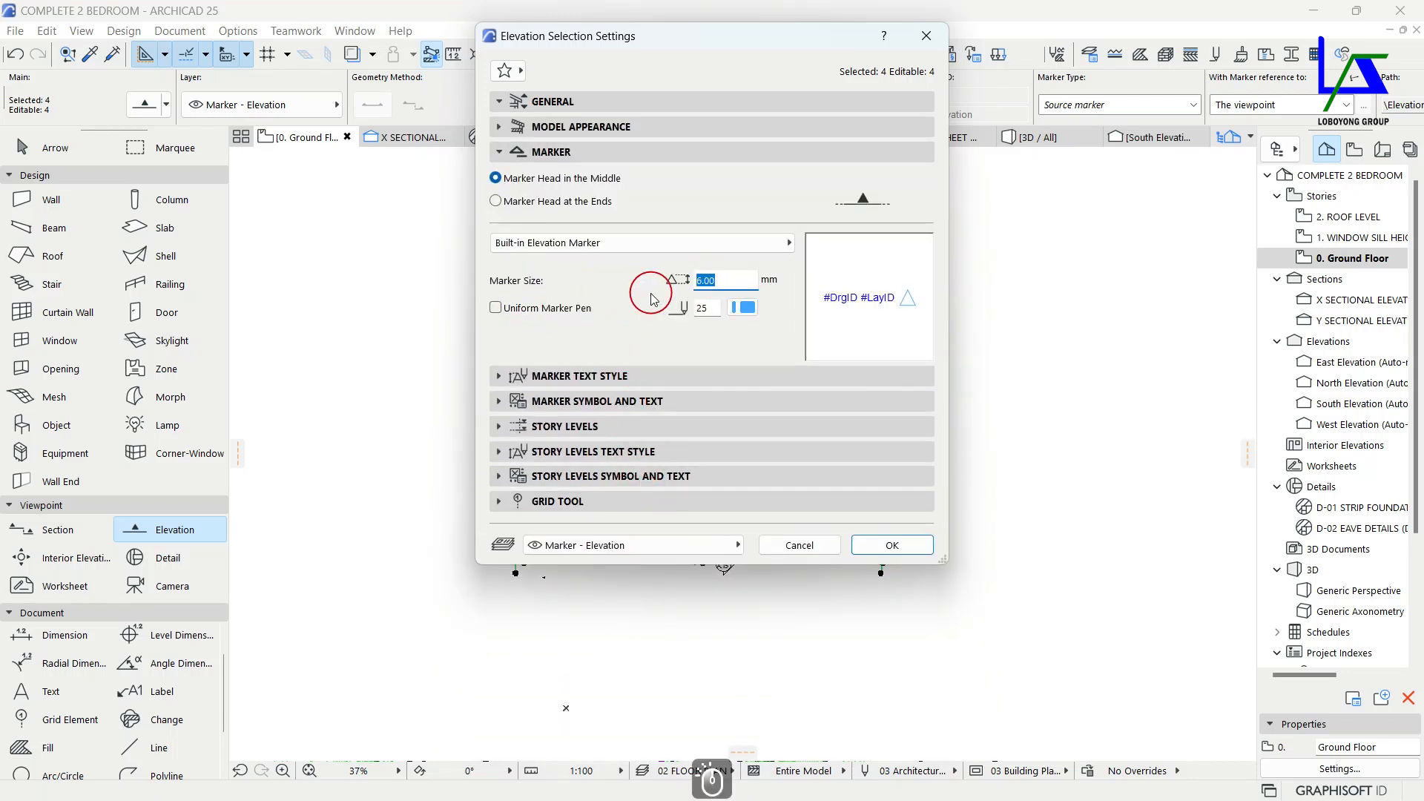
{"action": "type", "text": "15"}
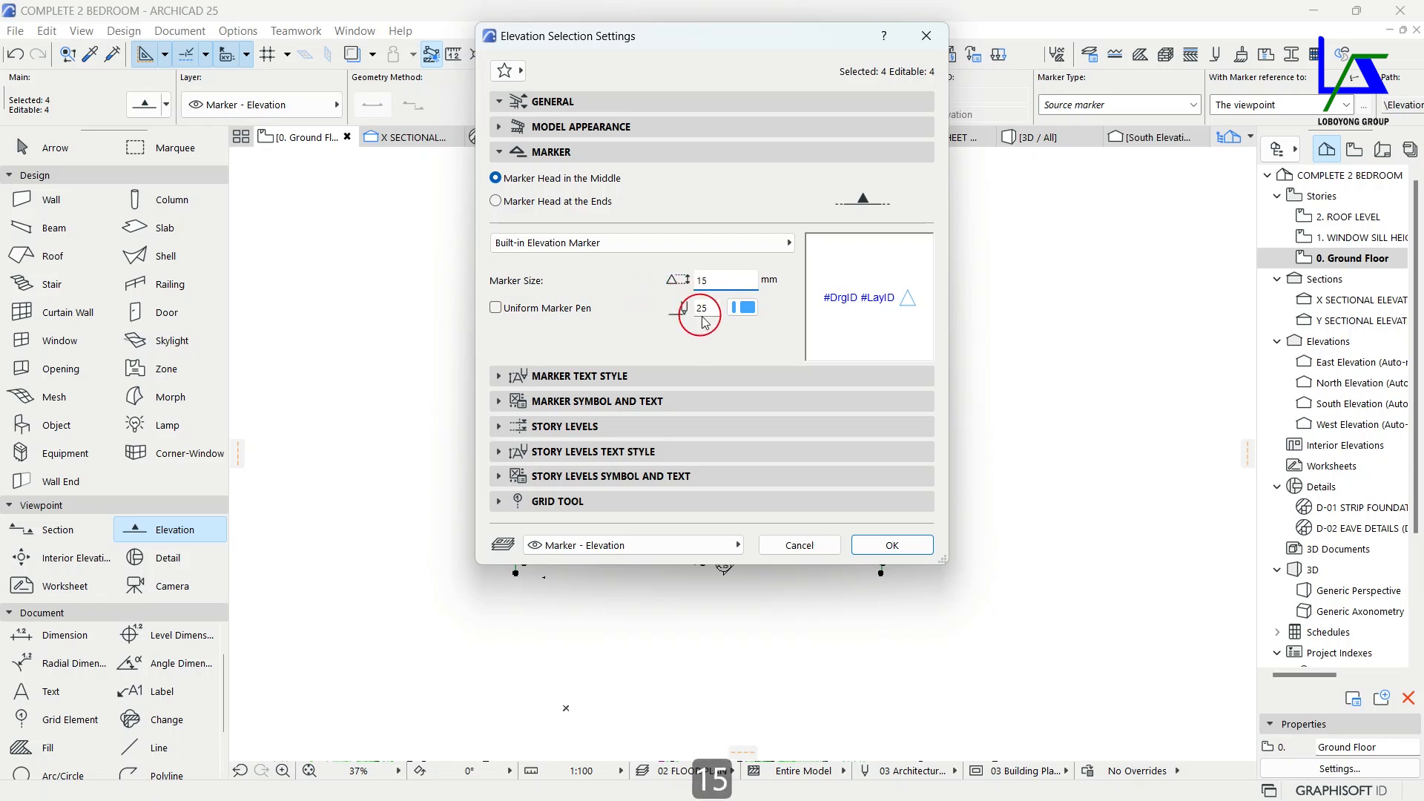
{"action": "left_click", "coordinate": [553, 316]}
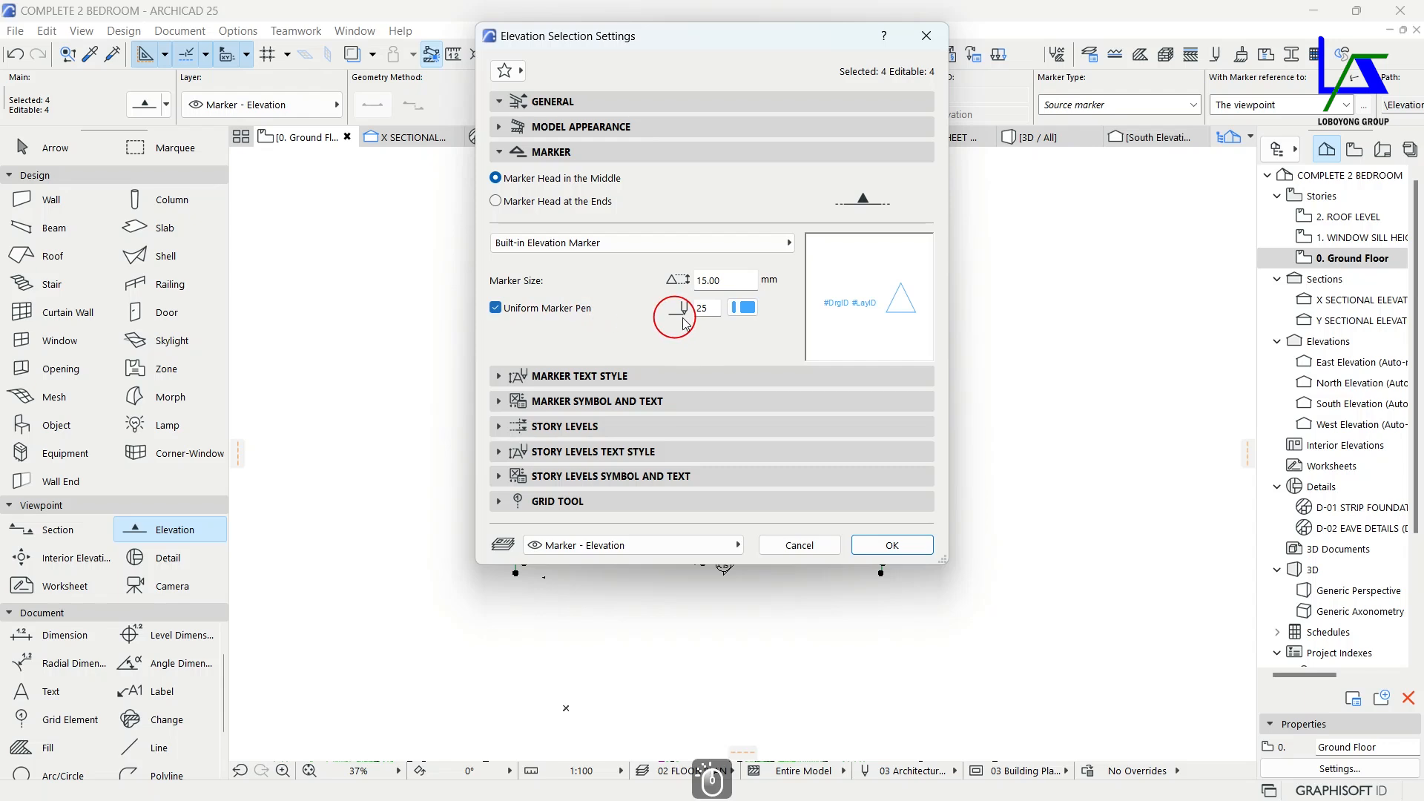
{"action": "left_click", "coordinate": [744, 307]}
{"action": "left_click", "coordinate": [771, 310]}
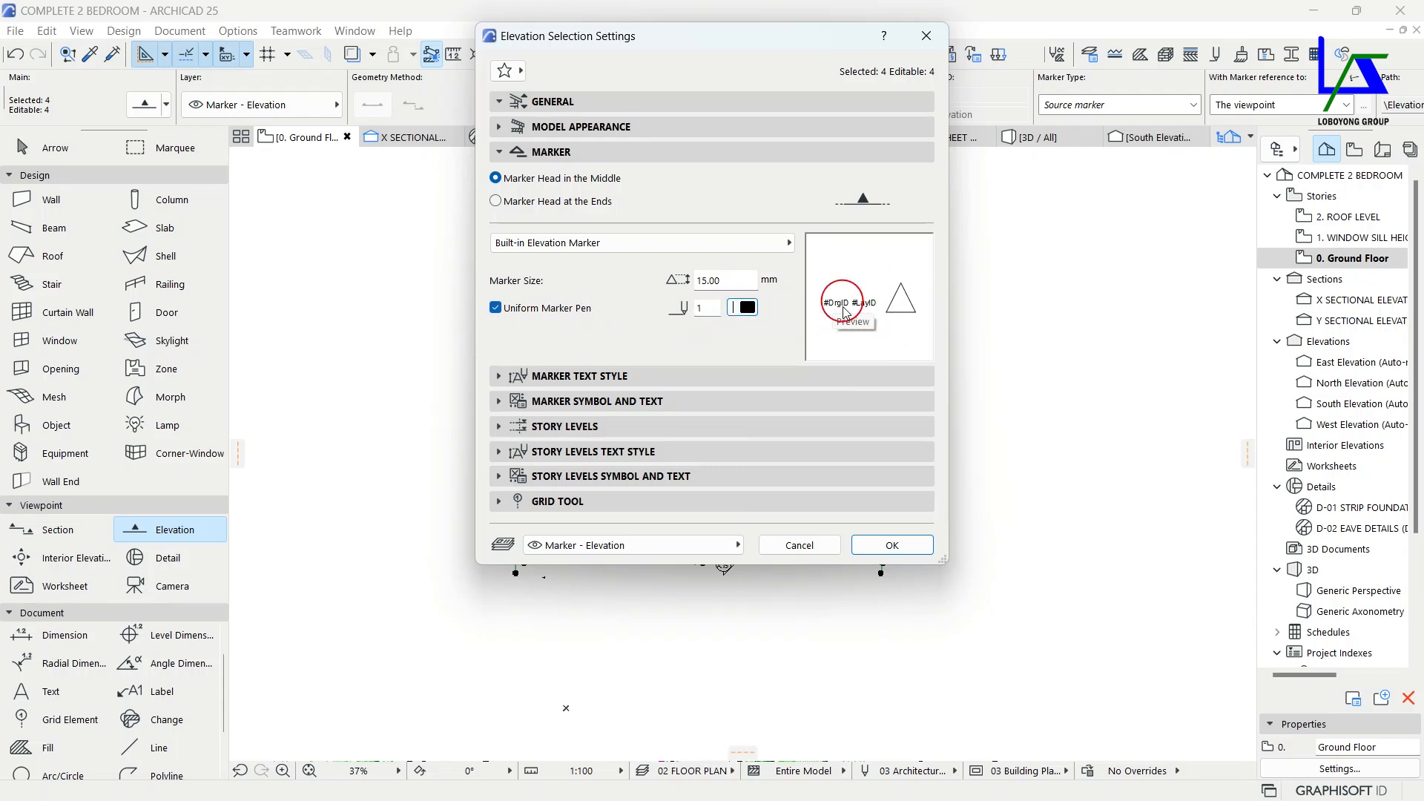
Set the marker text font to Maiandra GD and its pen to black pen 1.
{"action": "left_click", "coordinate": [583, 376]}
{"action": "left_click", "coordinate": [597, 410]}
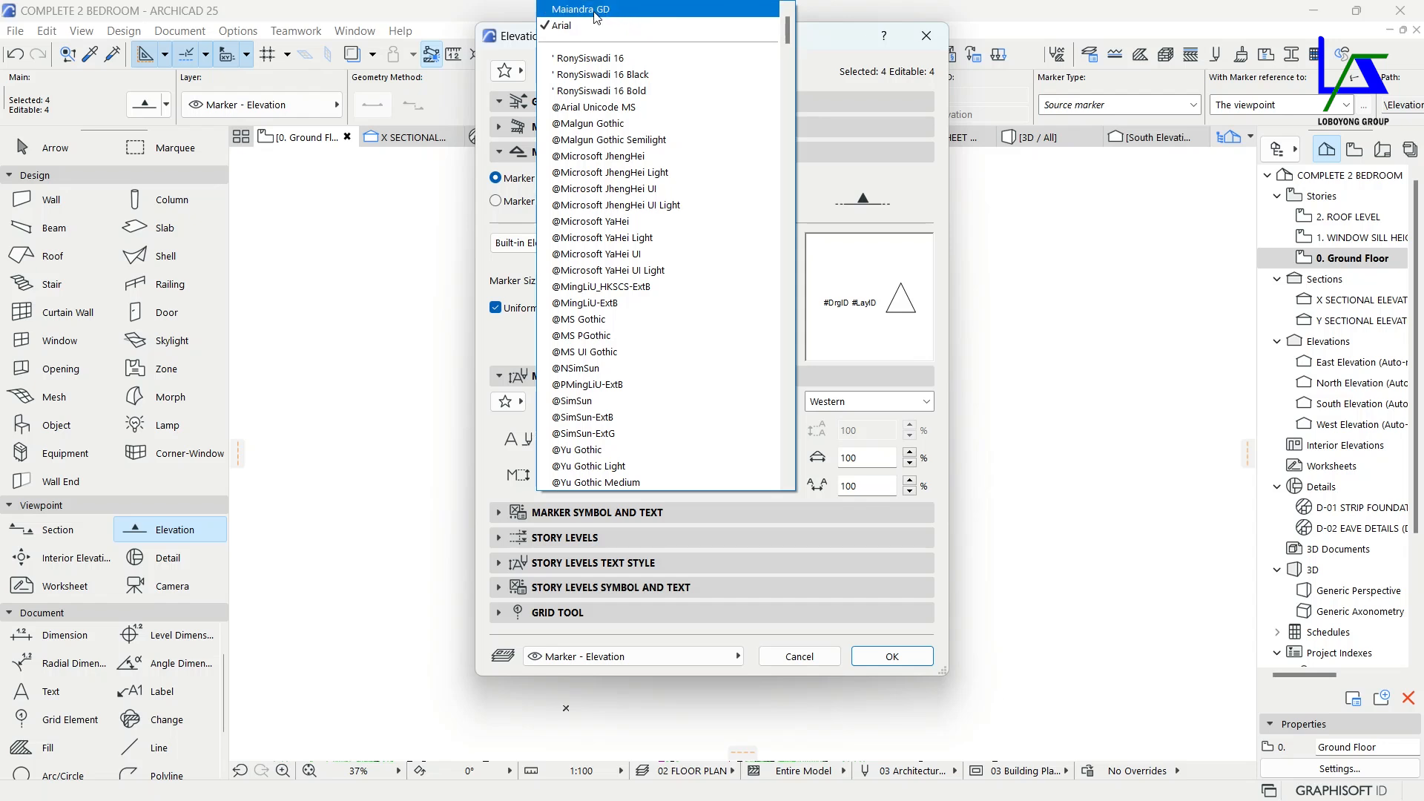
{"action": "left_click", "coordinate": [607, 18]}
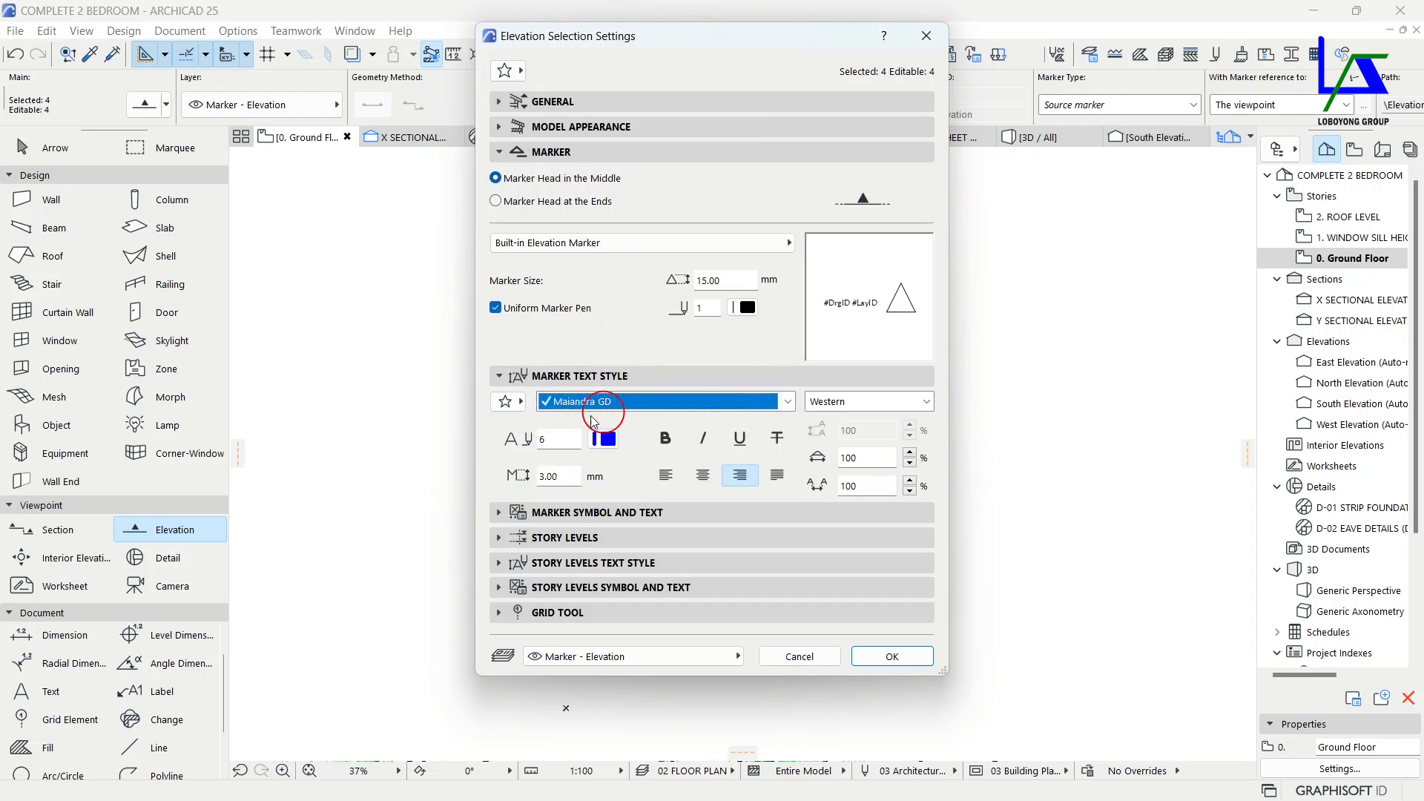
{"action": "left_click", "coordinate": [616, 447]}
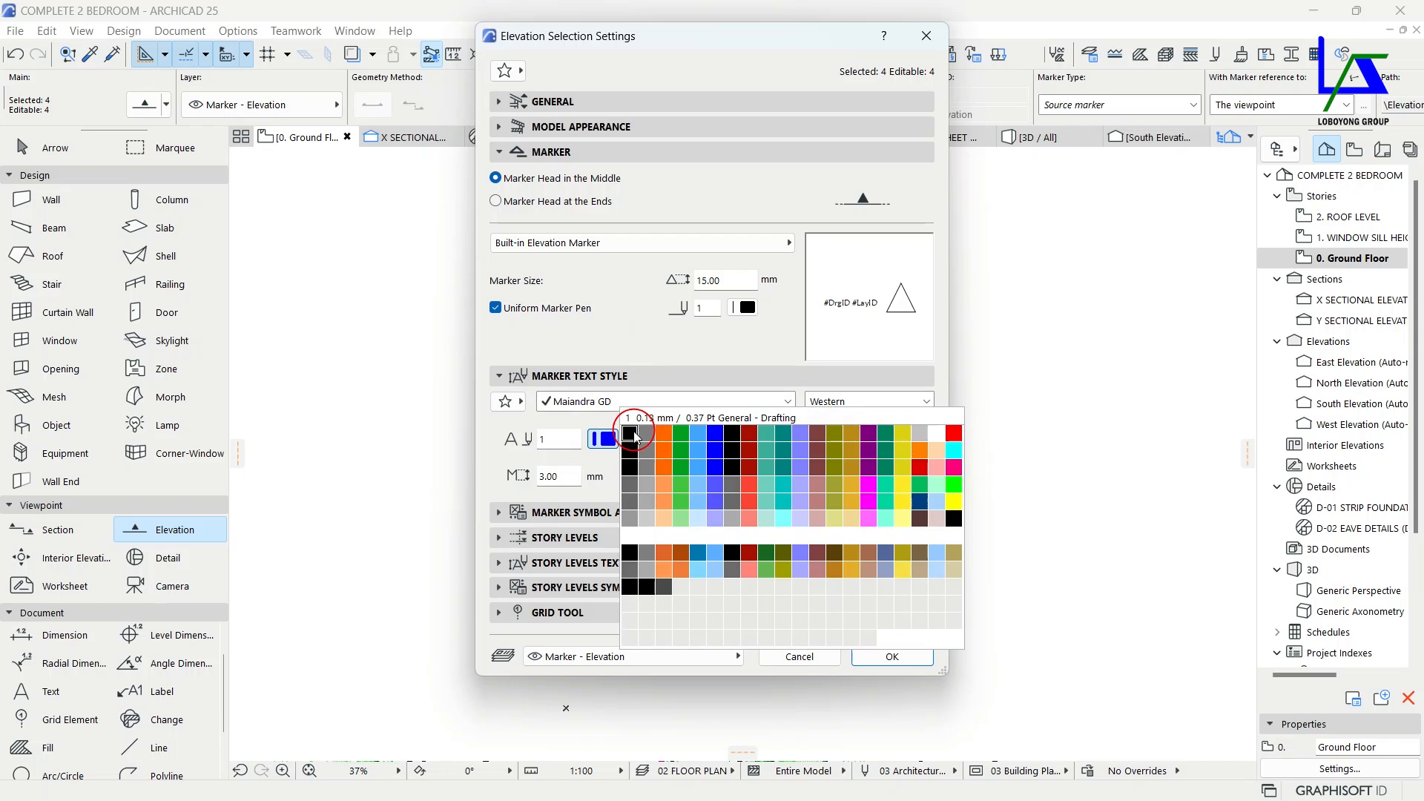
{"action": "left_click", "coordinate": [635, 436]}
Change the marker style to Circle 1 with text rotation Always Horizontal, and apply the settings to the four elevation markers.
{"action": "left_click", "coordinate": [635, 512]}
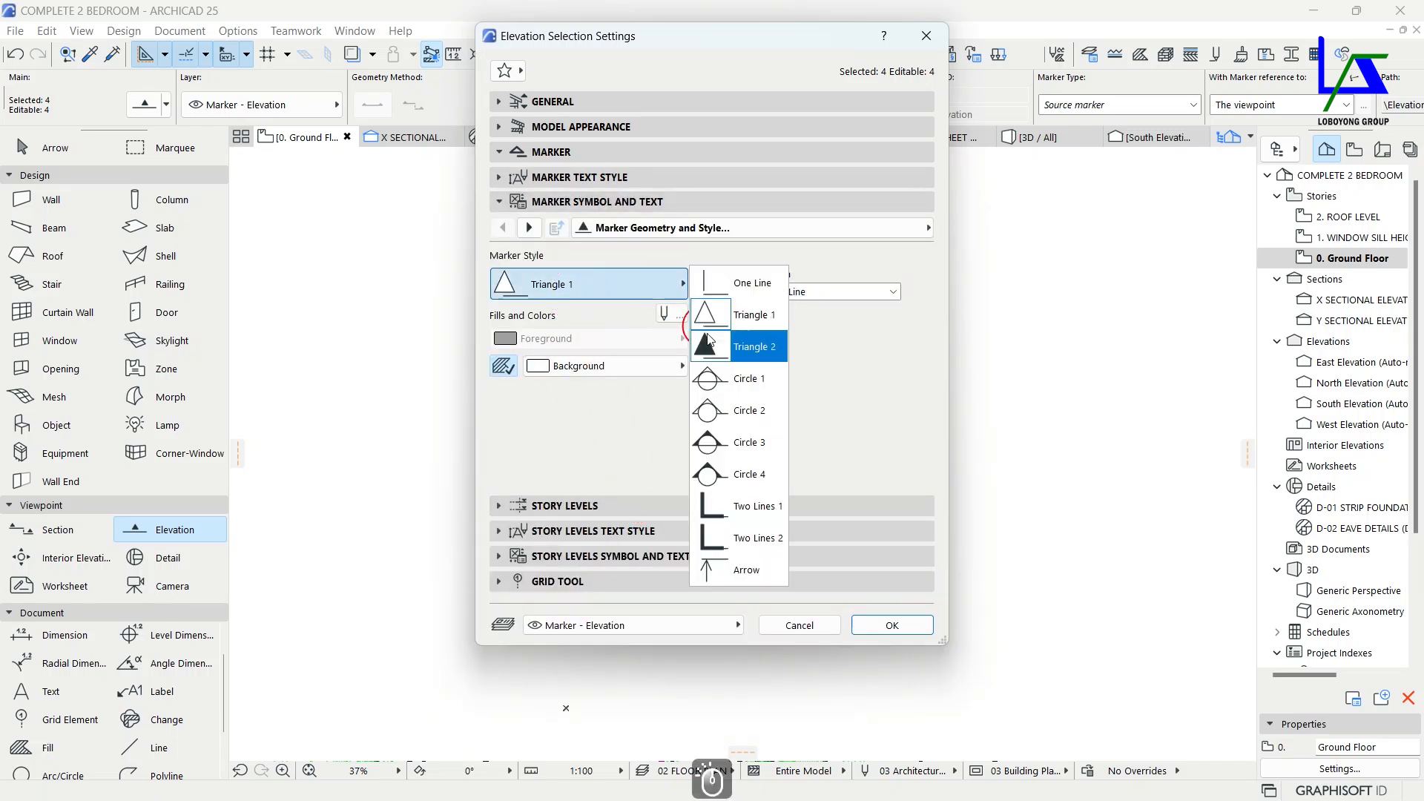
{"action": "left_click", "coordinate": [755, 378]}
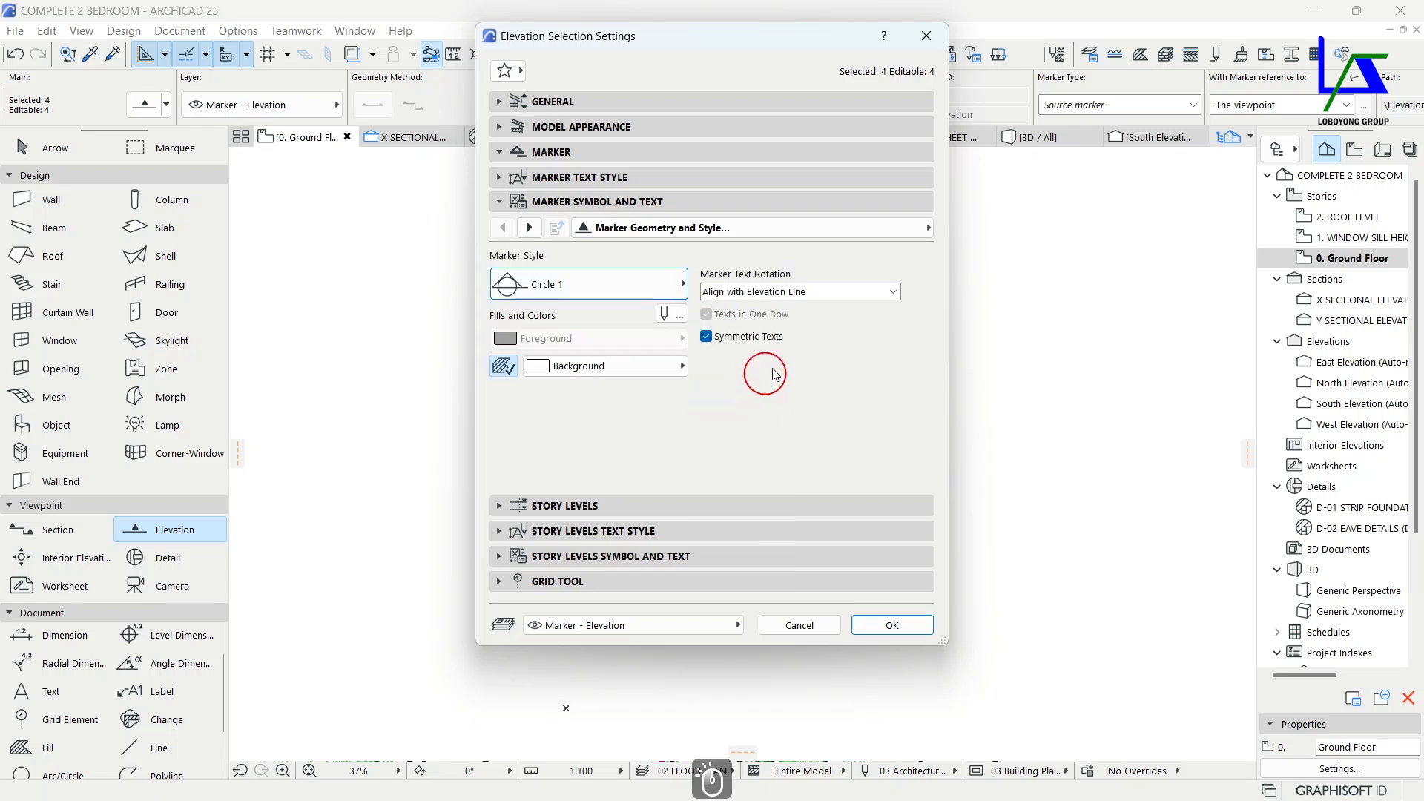
{"action": "left_click", "coordinate": [776, 293]}
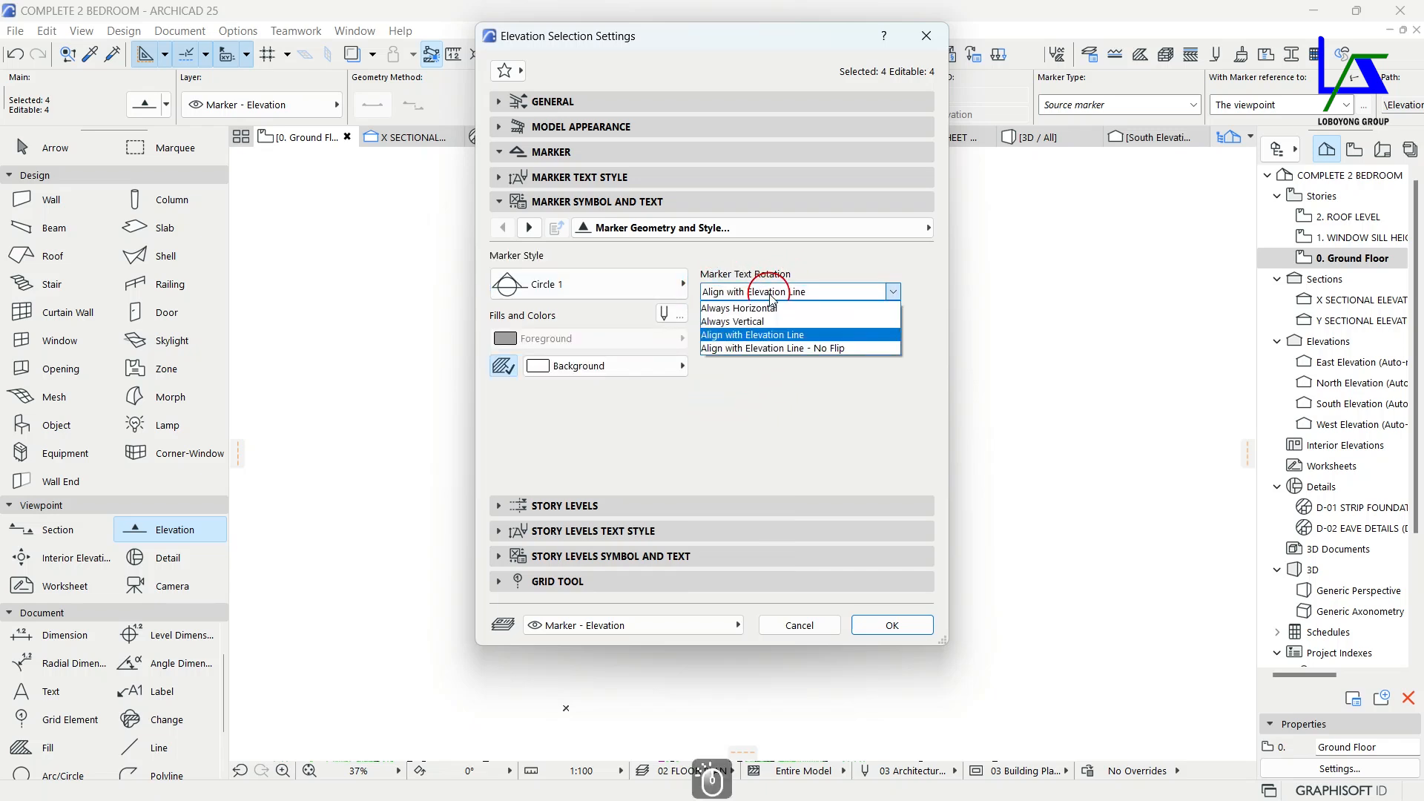
{"action": "left_click", "coordinate": [756, 315]}
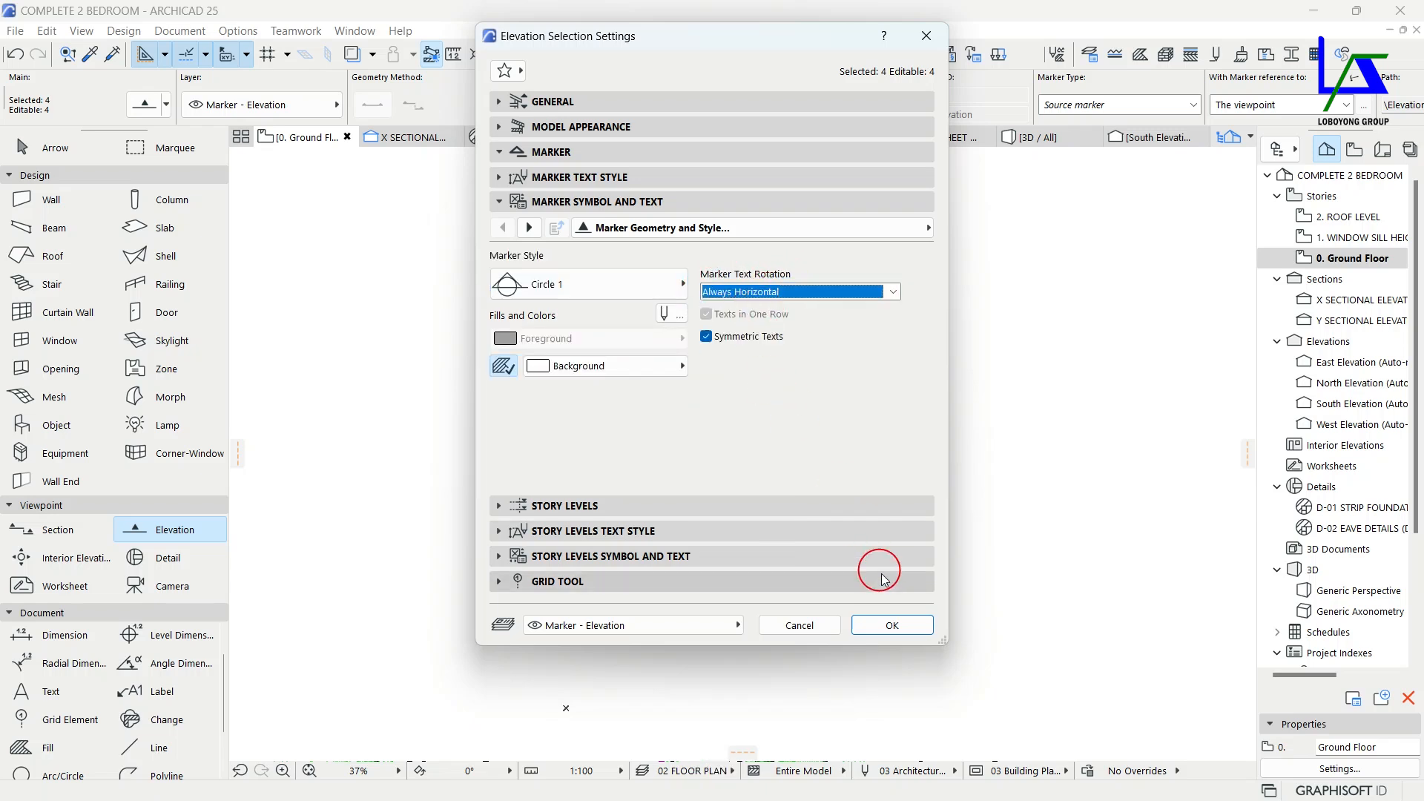
{"action": "left_click", "coordinate": [896, 625]}
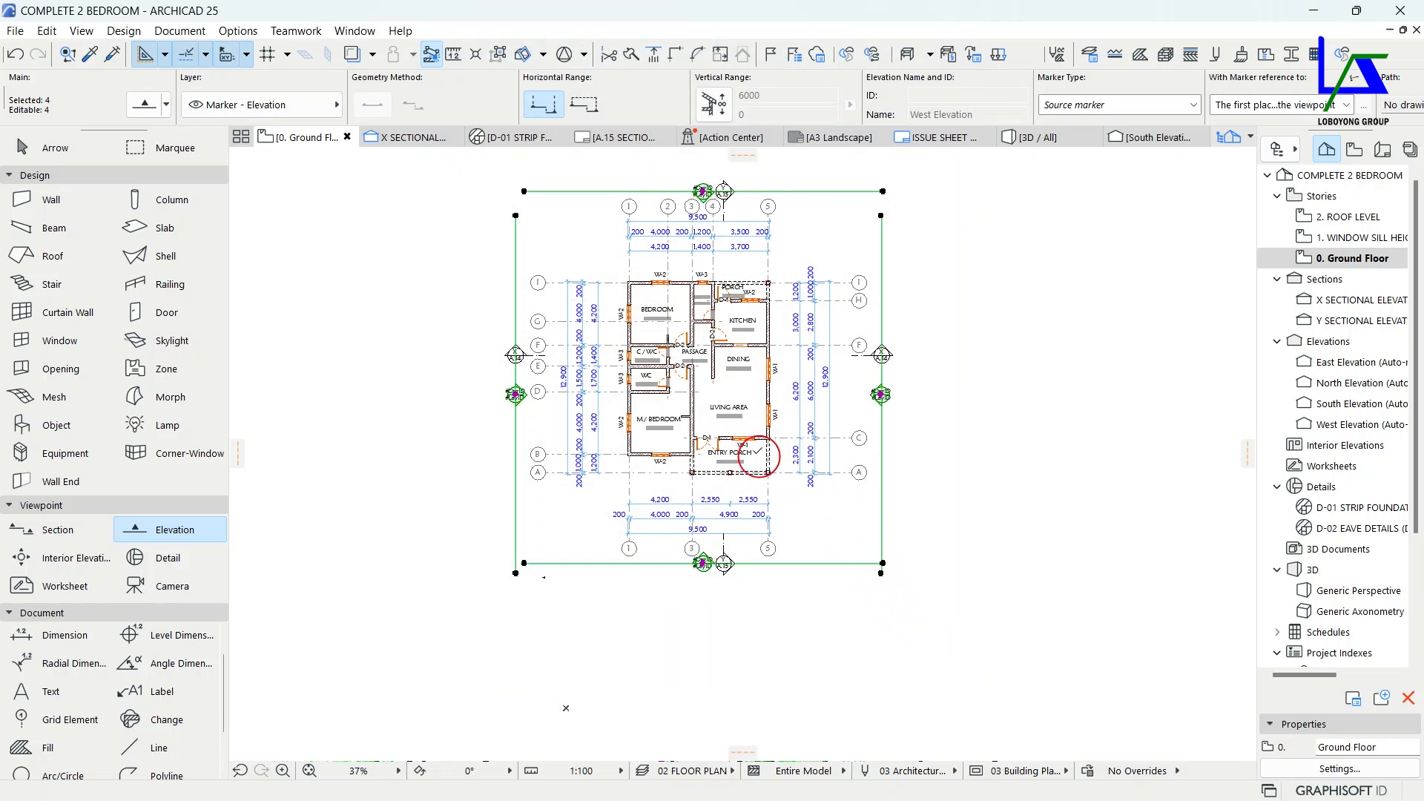
{"action": "scroll", "coordinate": [895, 406], "scroll_direction": "up", "scroll_amount": 5}
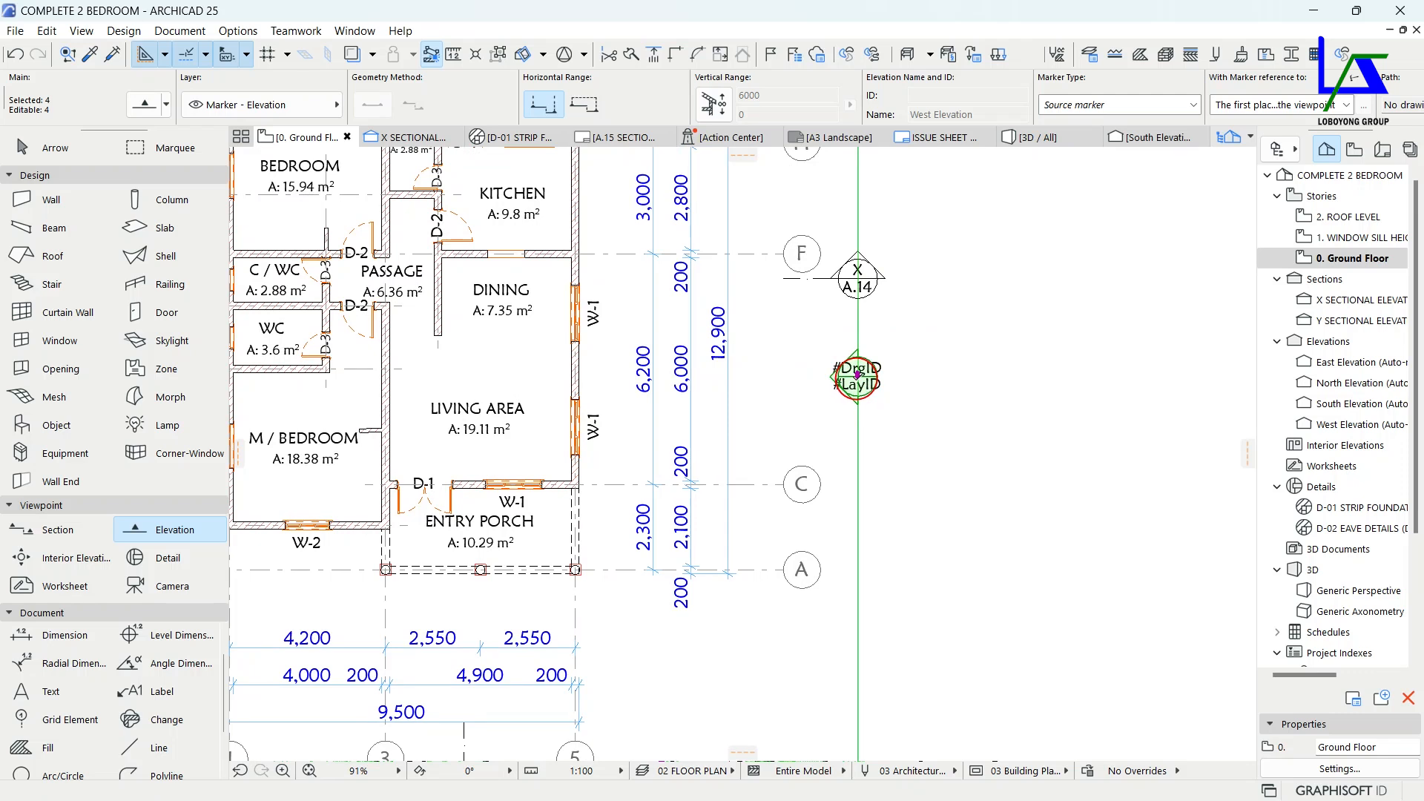
{"action": "scroll", "coordinate": [912, 430], "scroll_direction": "down", "scroll_amount": 4}
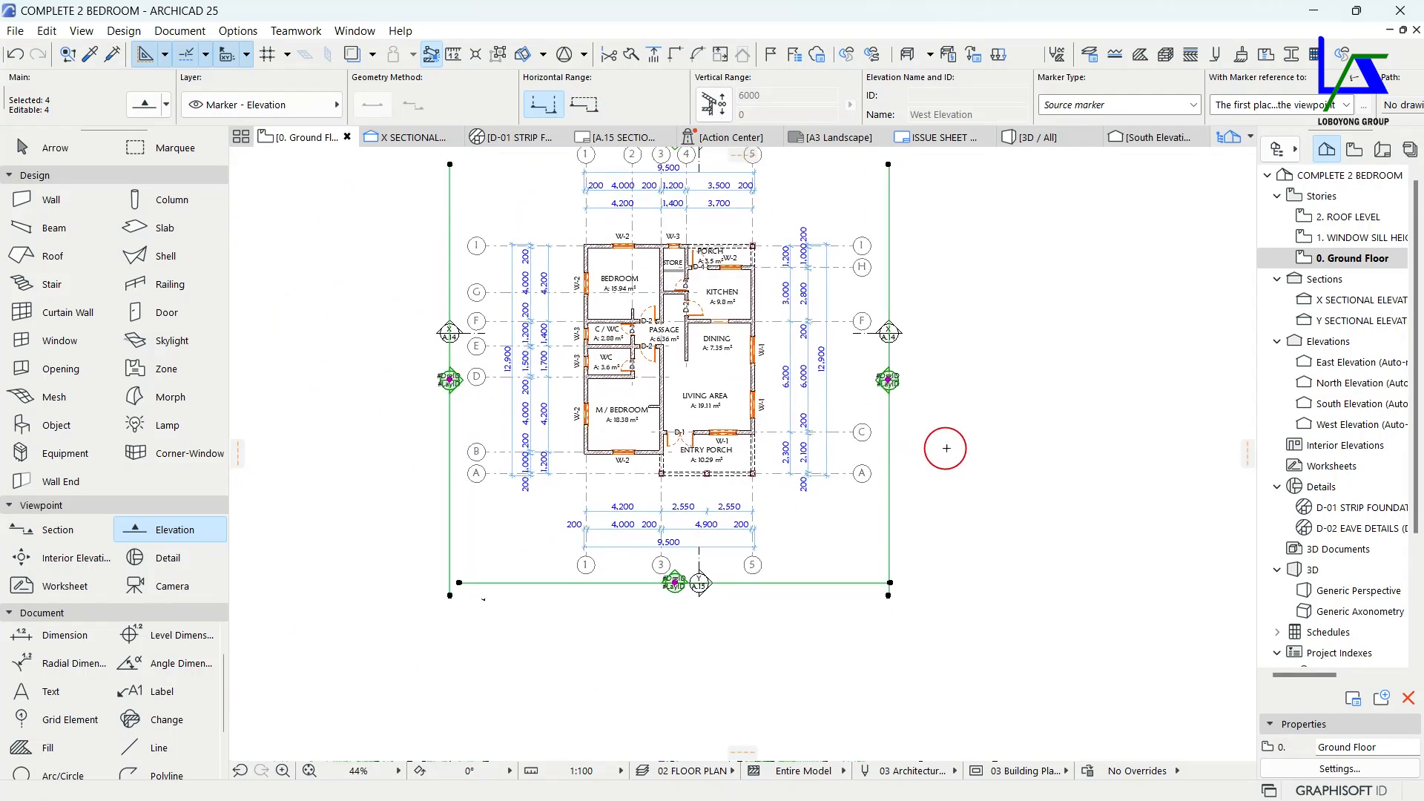
{"action": "scroll", "coordinate": [723, 583], "scroll_direction": "up", "scroll_amount": 5}
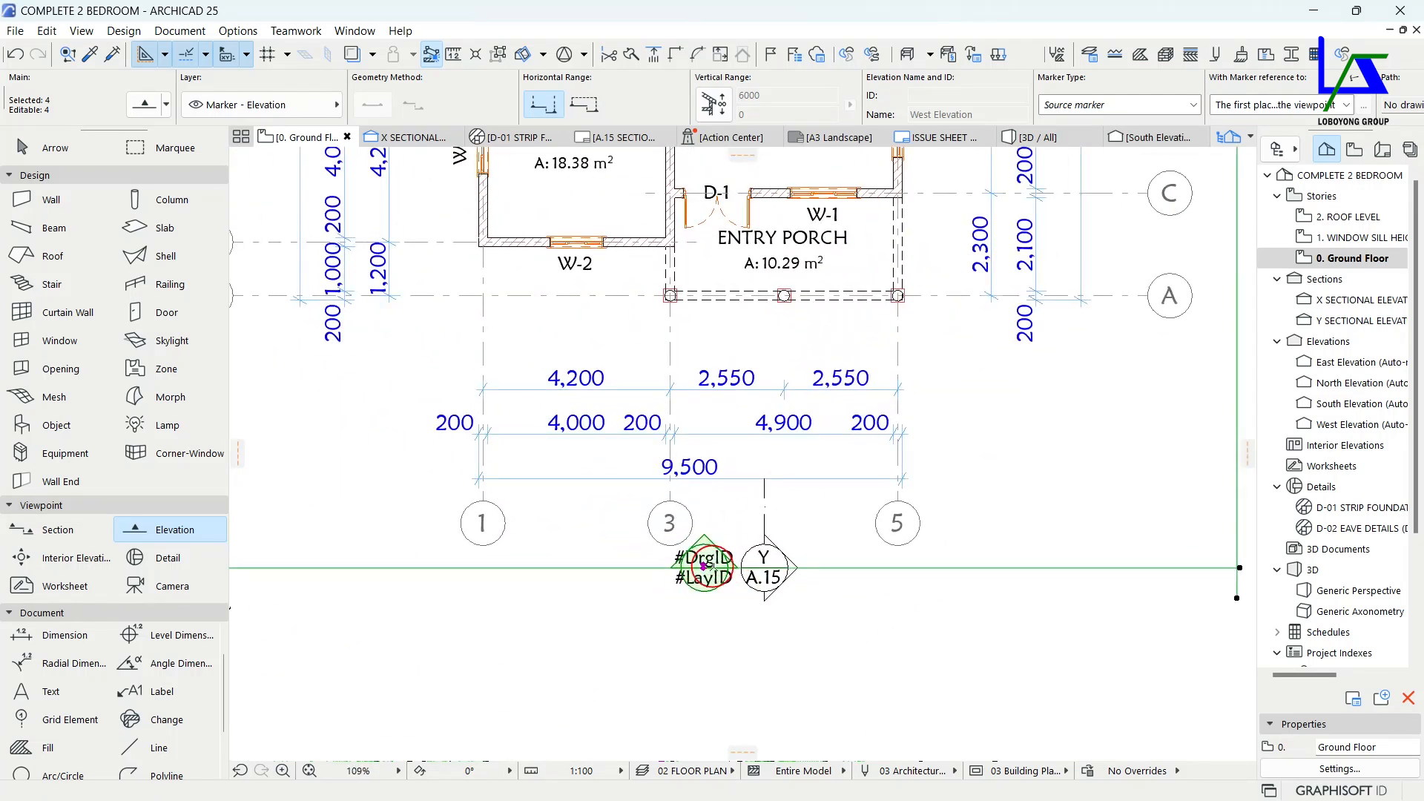
Examine the restyled elevation marker next to the Y section marker below the plan and clear the marker selection.
{"action": "scroll", "coordinate": [703, 565], "scroll_direction": "up", "scroll_amount": 5}
{"action": "middle_click_drag", "start_coordinate": [727, 557], "coordinate": [653, 526]}
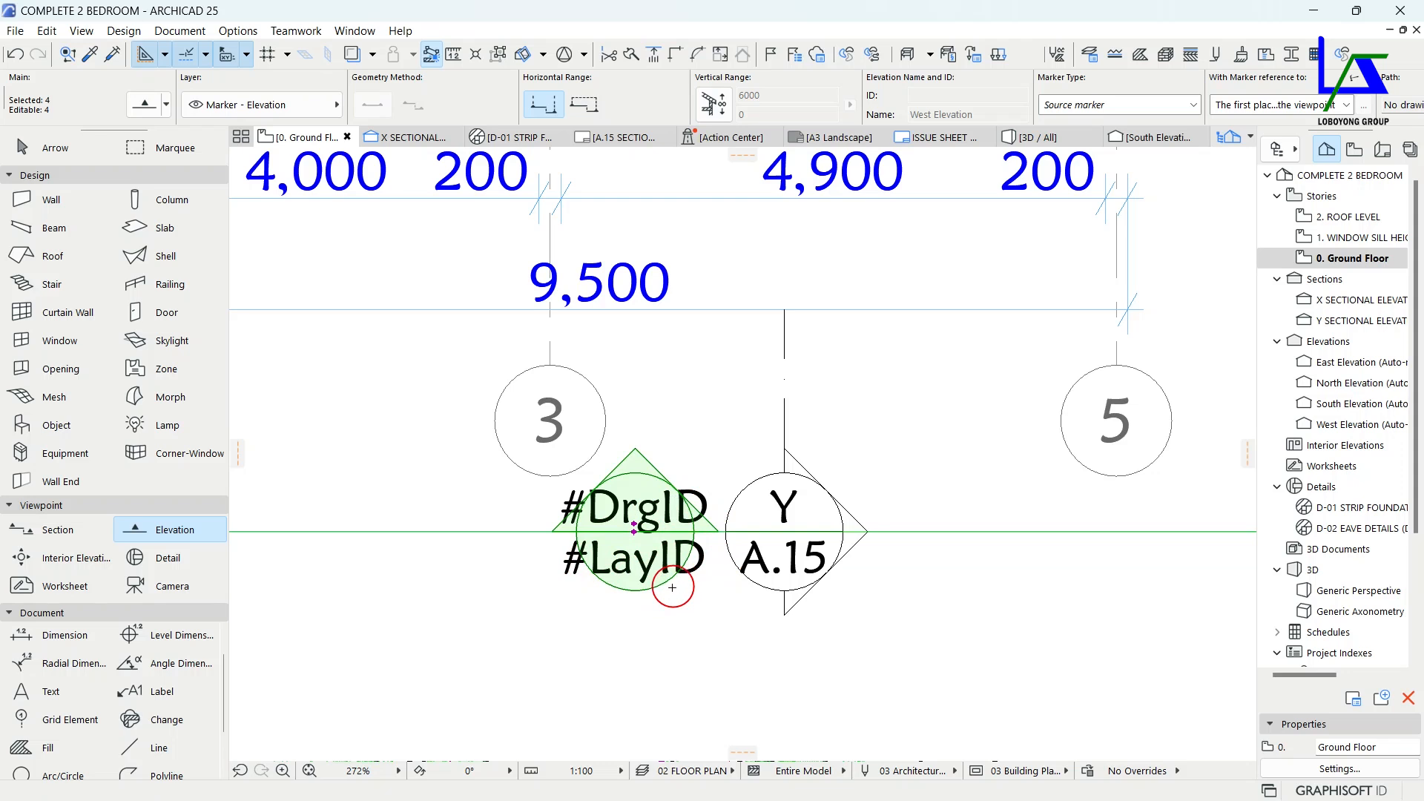
{"action": "scroll", "coordinate": [655, 564], "scroll_direction": "down", "scroll_amount": 5}
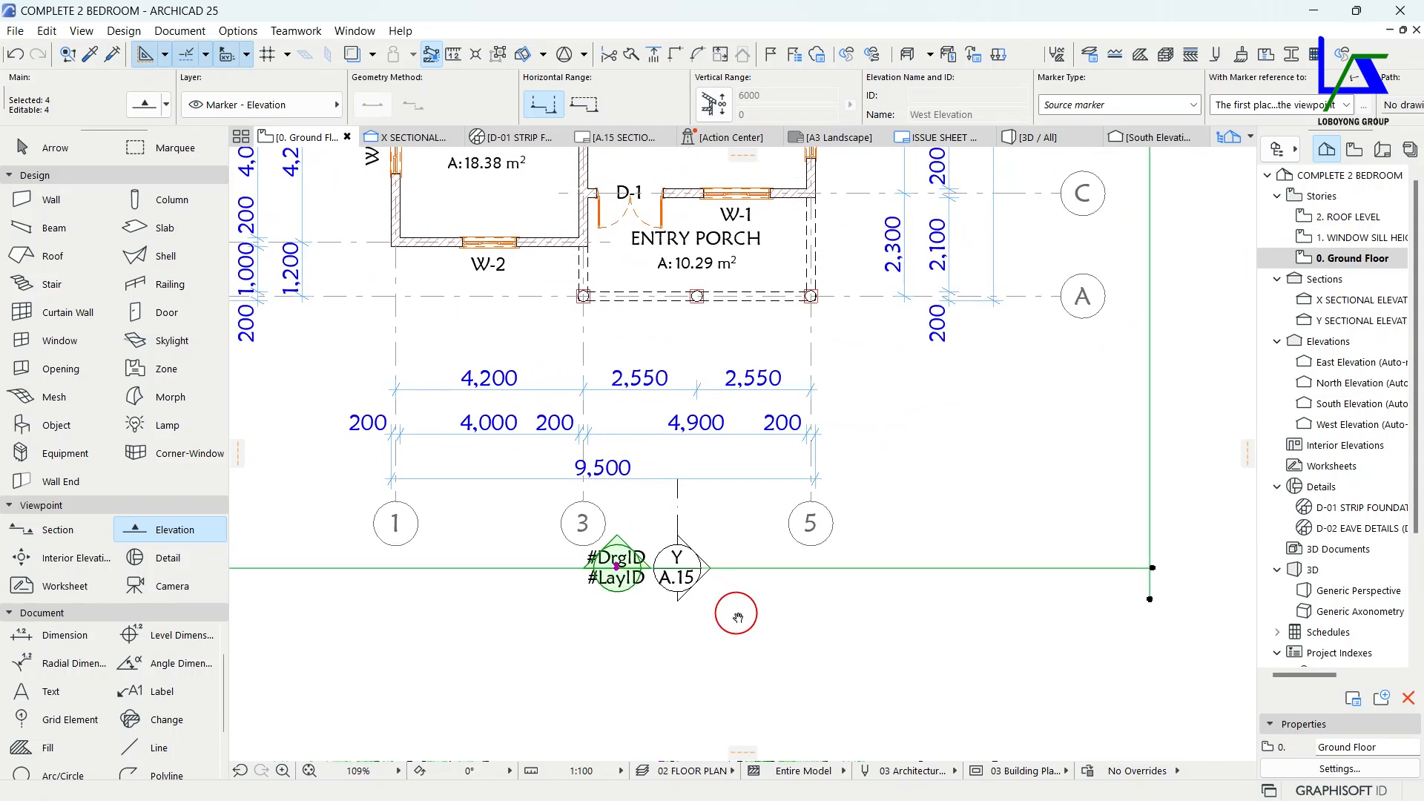
{"action": "key", "text": "Escape"}
{"action": "scroll", "coordinate": [666, 585], "scroll_direction": "down", "scroll_amount": 2}
{"action": "scroll", "coordinate": [671, 567], "scroll_direction": "up", "scroll_amount": 4}
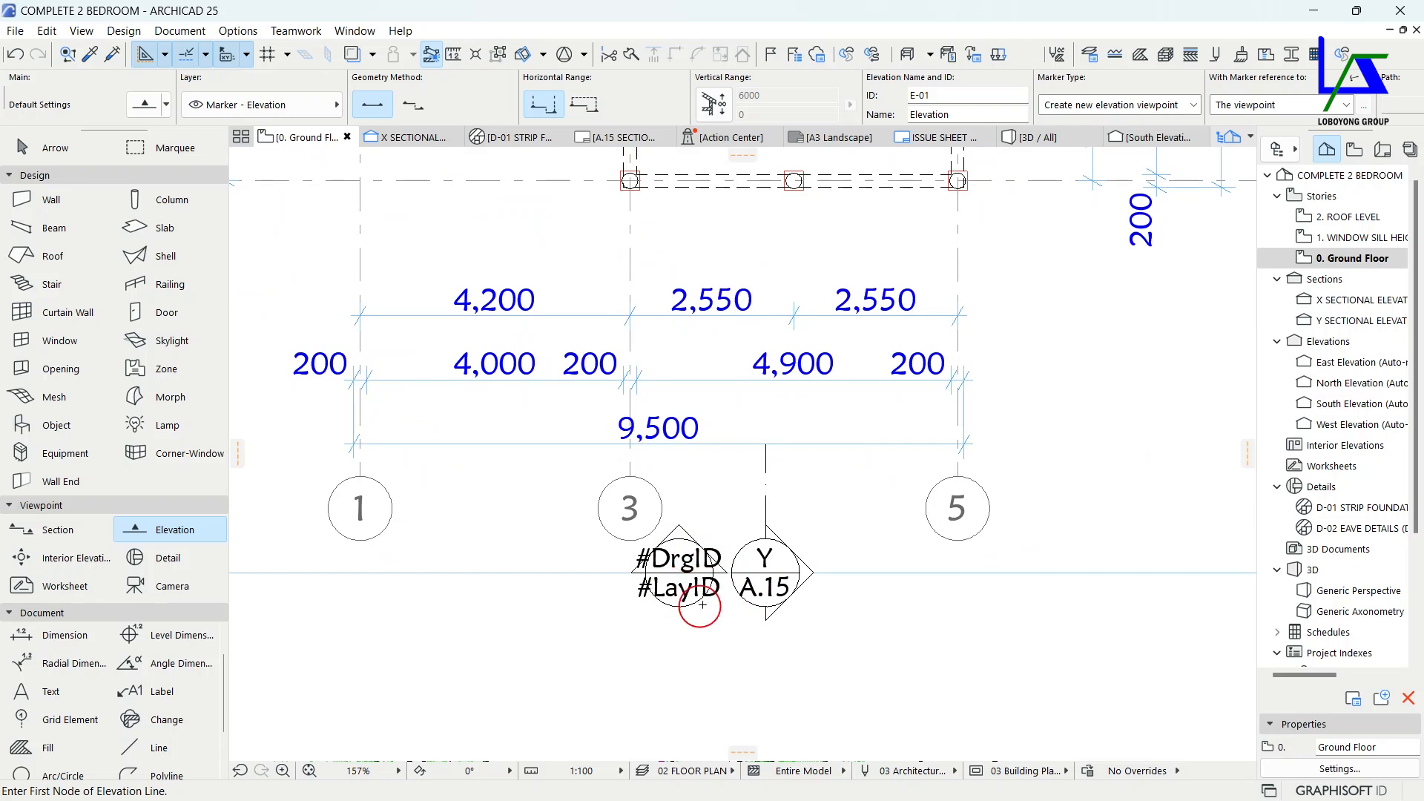
{"action": "scroll", "coordinate": [698, 638], "scroll_direction": "down", "scroll_amount": 7}
{"action": "key", "text": "Escape"}
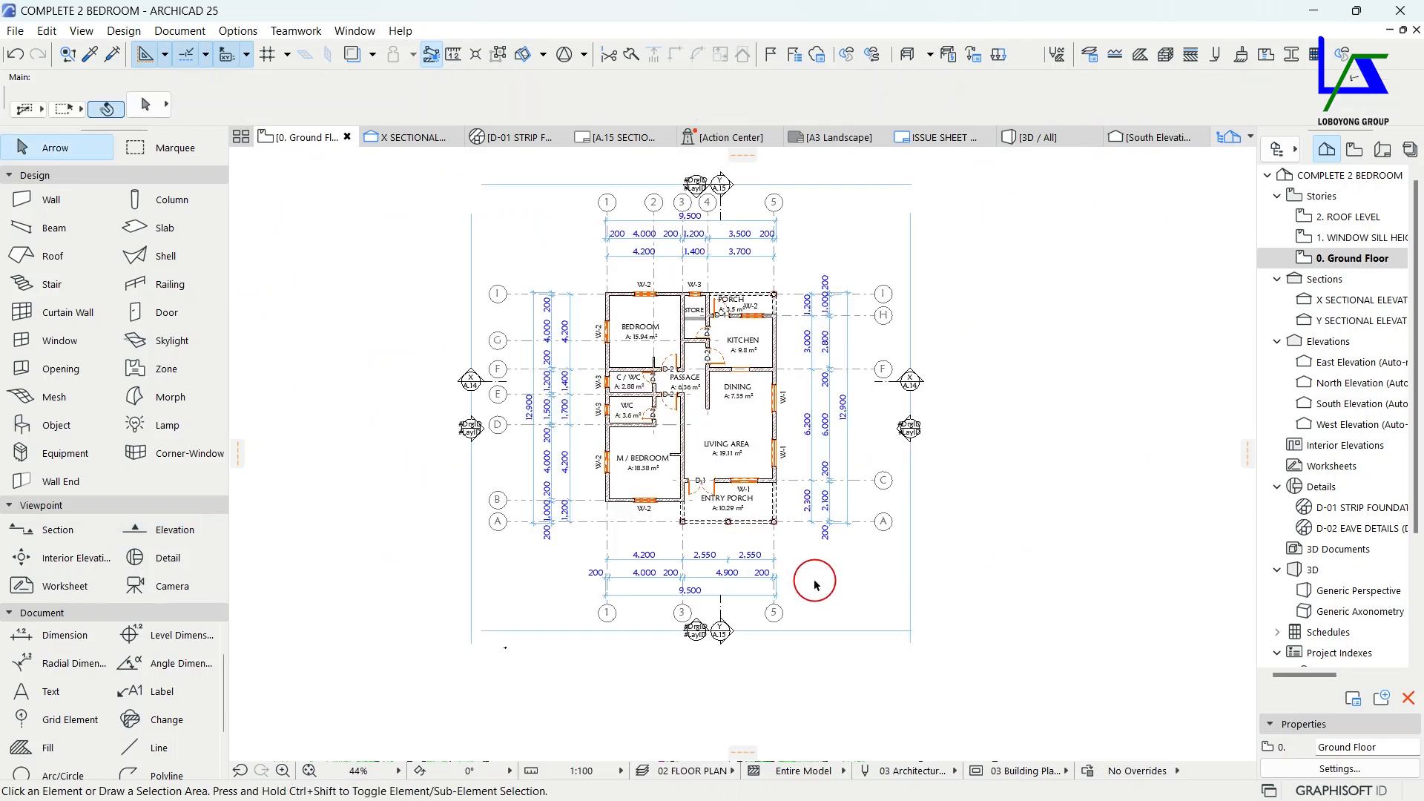
Set the South Elevation marker's reference ID to 01 and its name to "FRONT ELEVATION 01".
{"action": "left_click", "coordinate": [647, 636]}
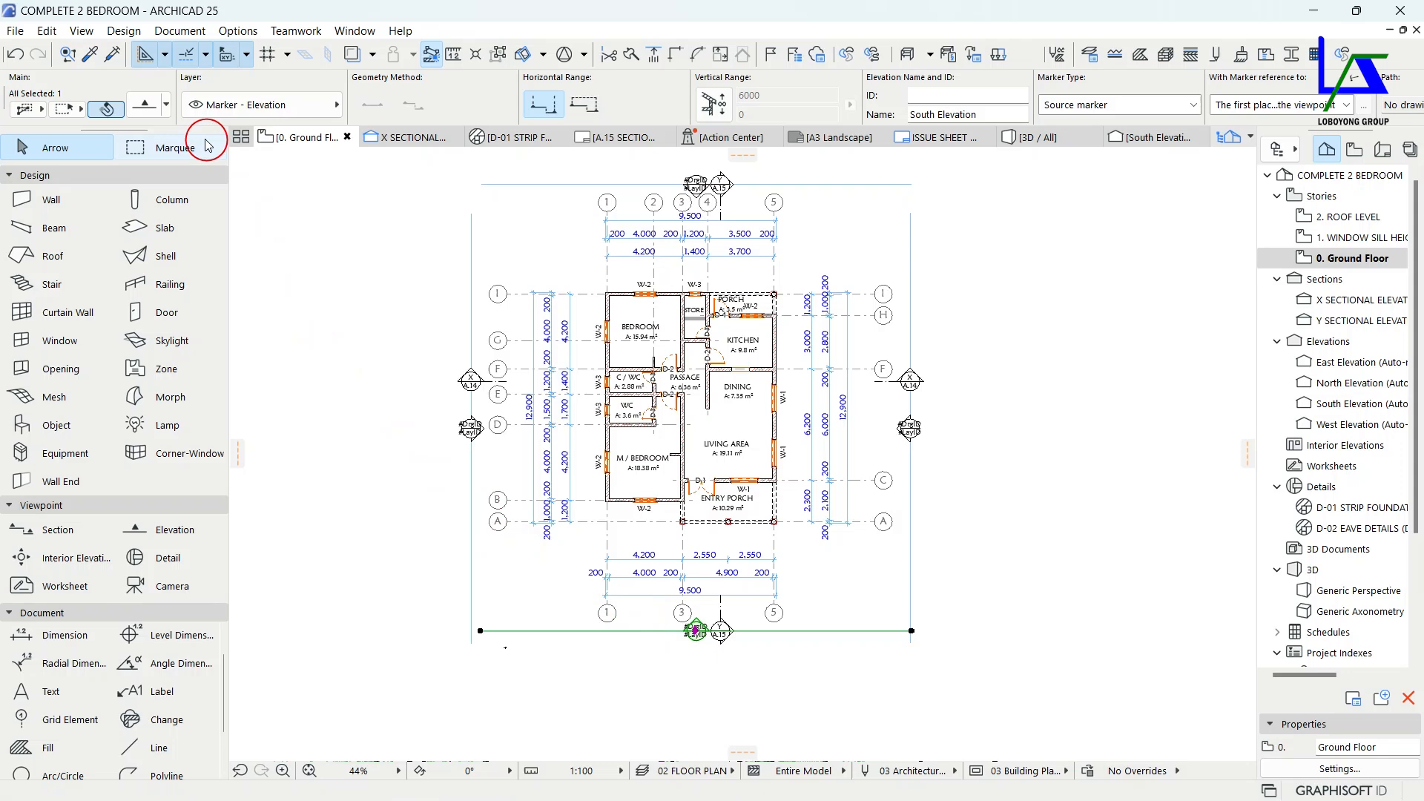
{"action": "left_click", "coordinate": [148, 107]}
{"action": "left_click", "coordinate": [148, 108]}
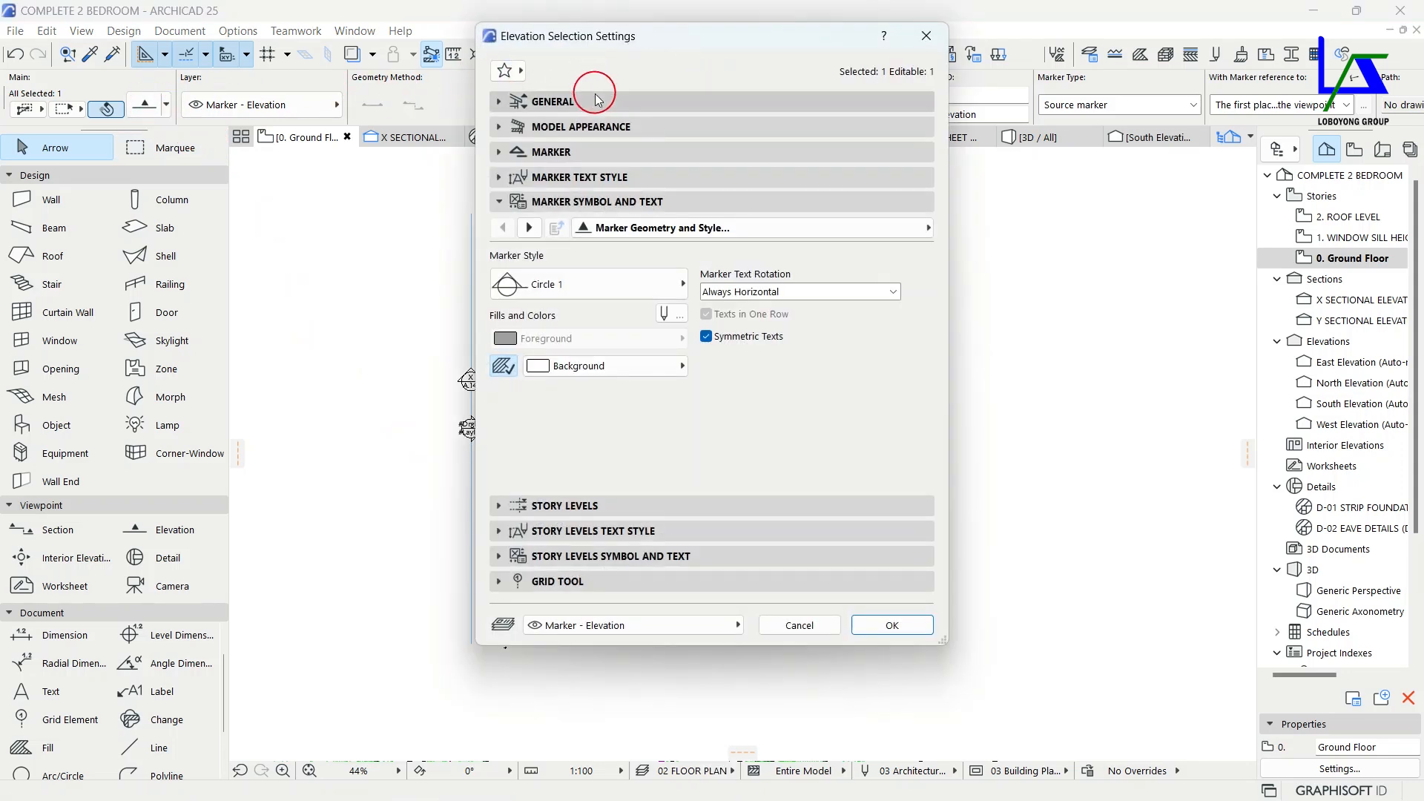
{"action": "left_click", "coordinate": [586, 112]}
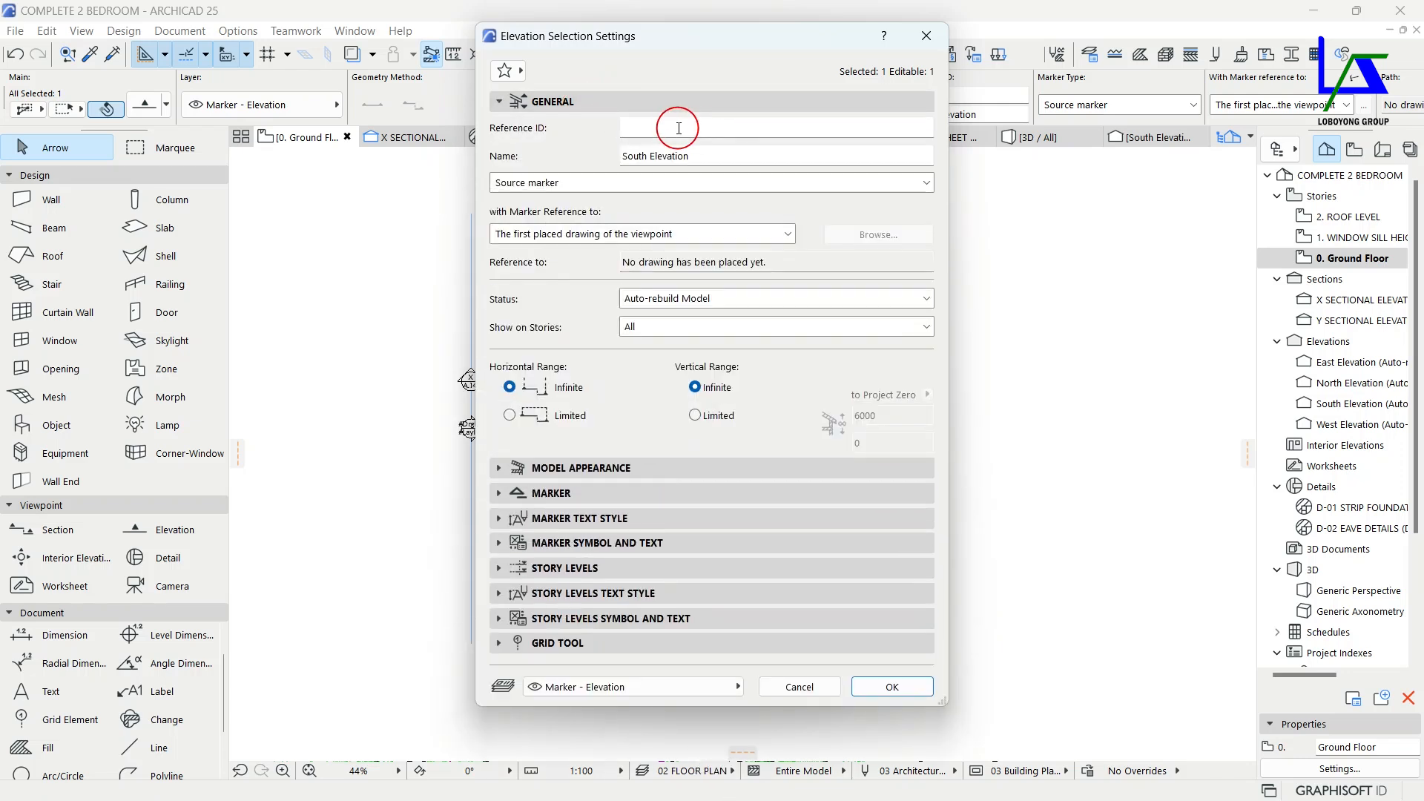
{"action": "left_click", "coordinate": [679, 128]}
{"action": "type", "text": "01"}
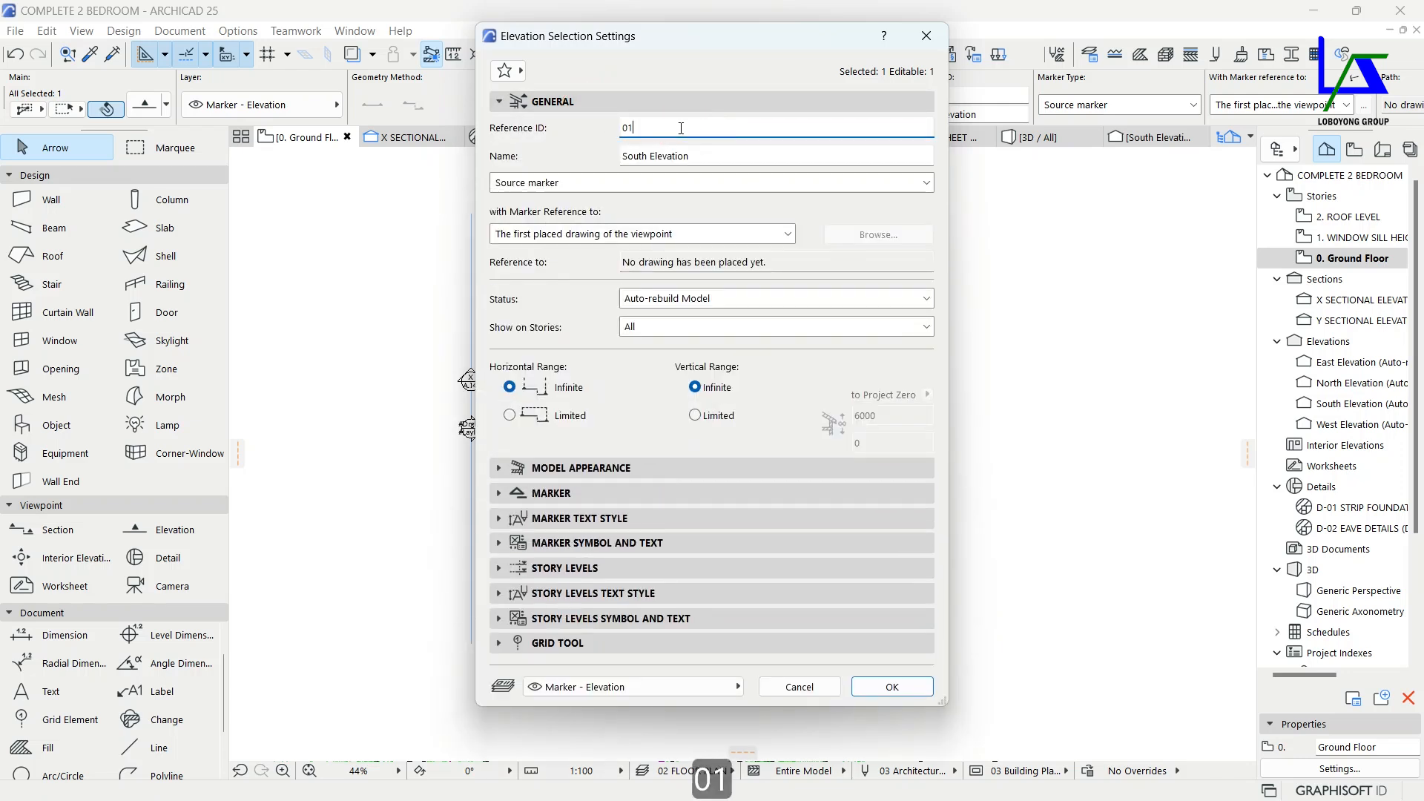
{"action": "left_click_drag", "start_coordinate": [688, 155], "coordinate": [611, 169]}
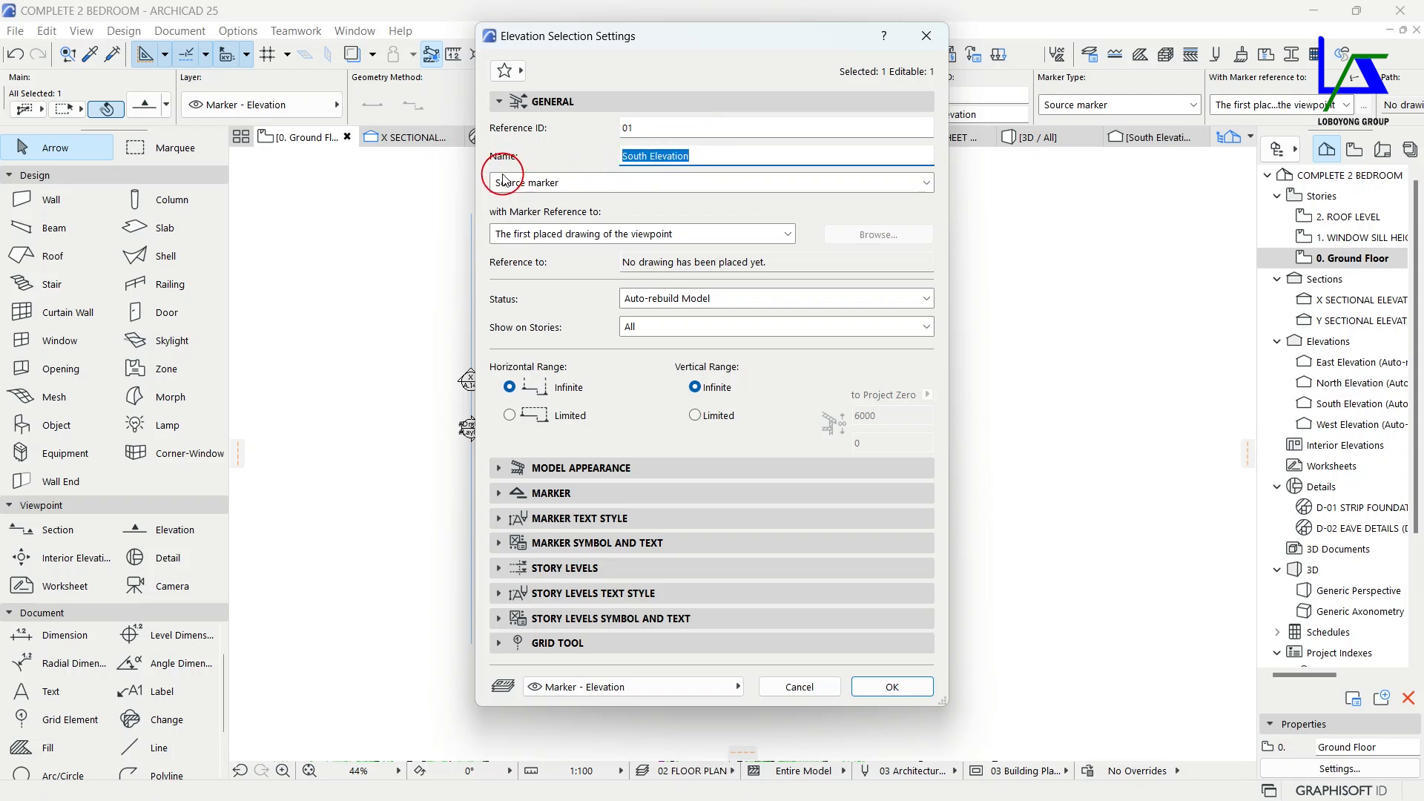
{"action": "type", "text": "FRO"}
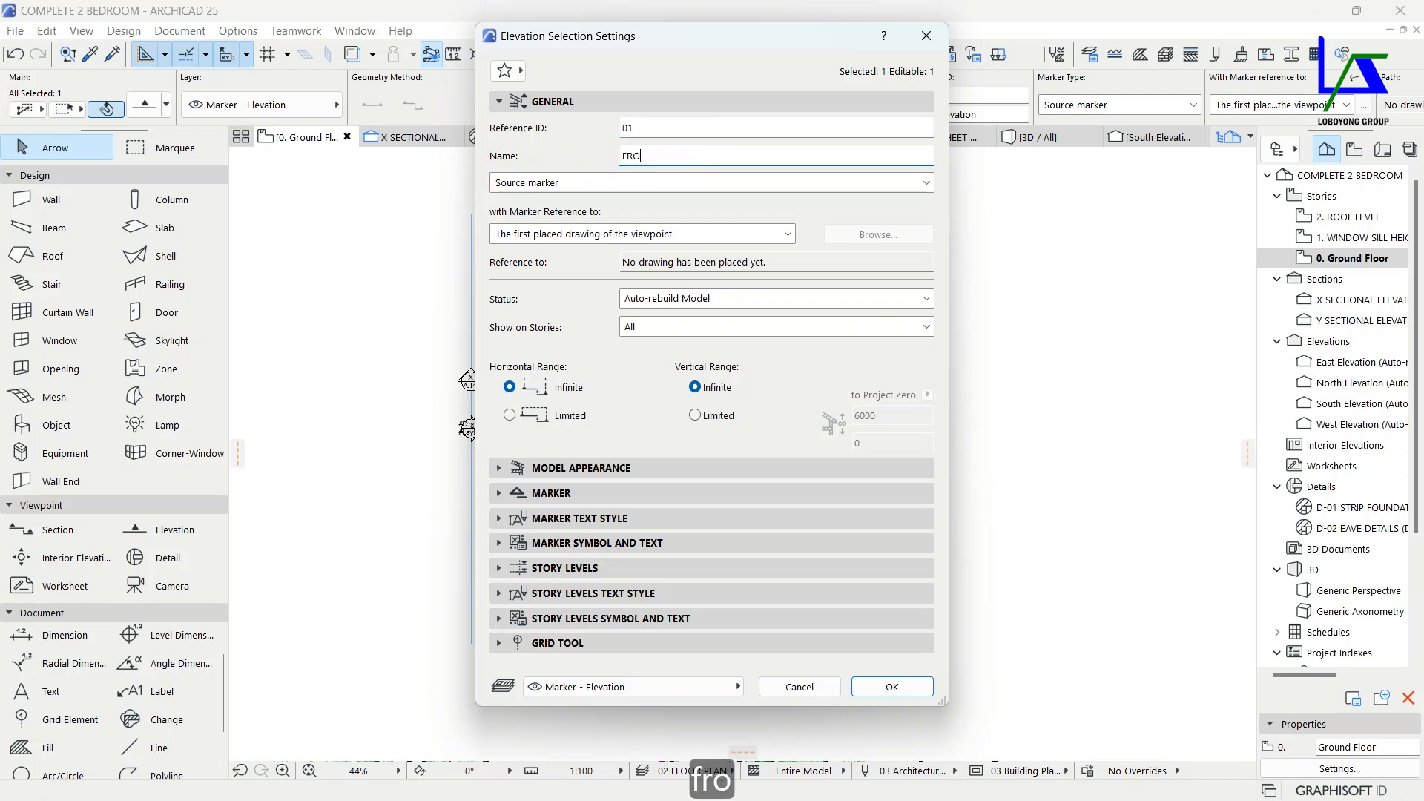
{"action": "type", "text": "NT ELEV"}
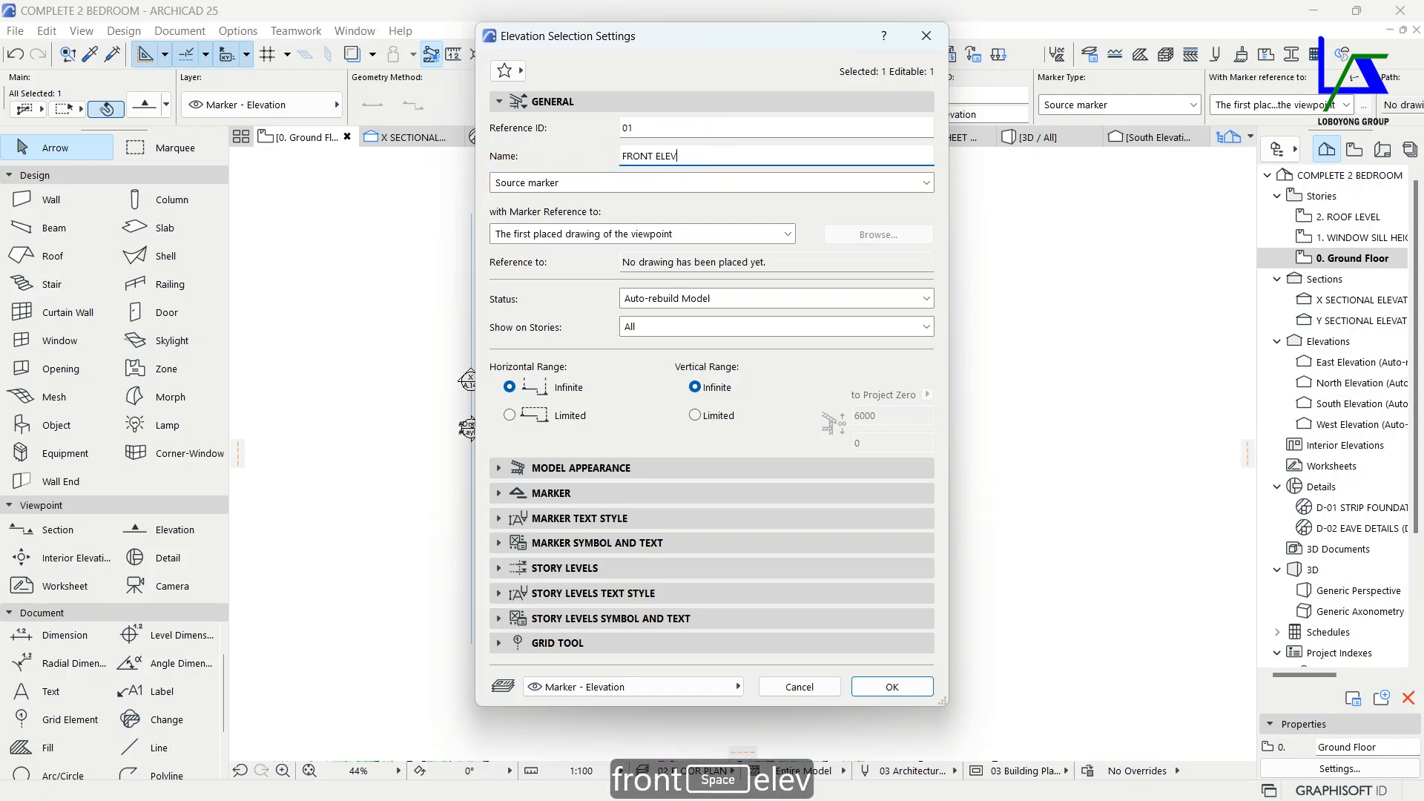
{"action": "type", "text": "ATION 01"}
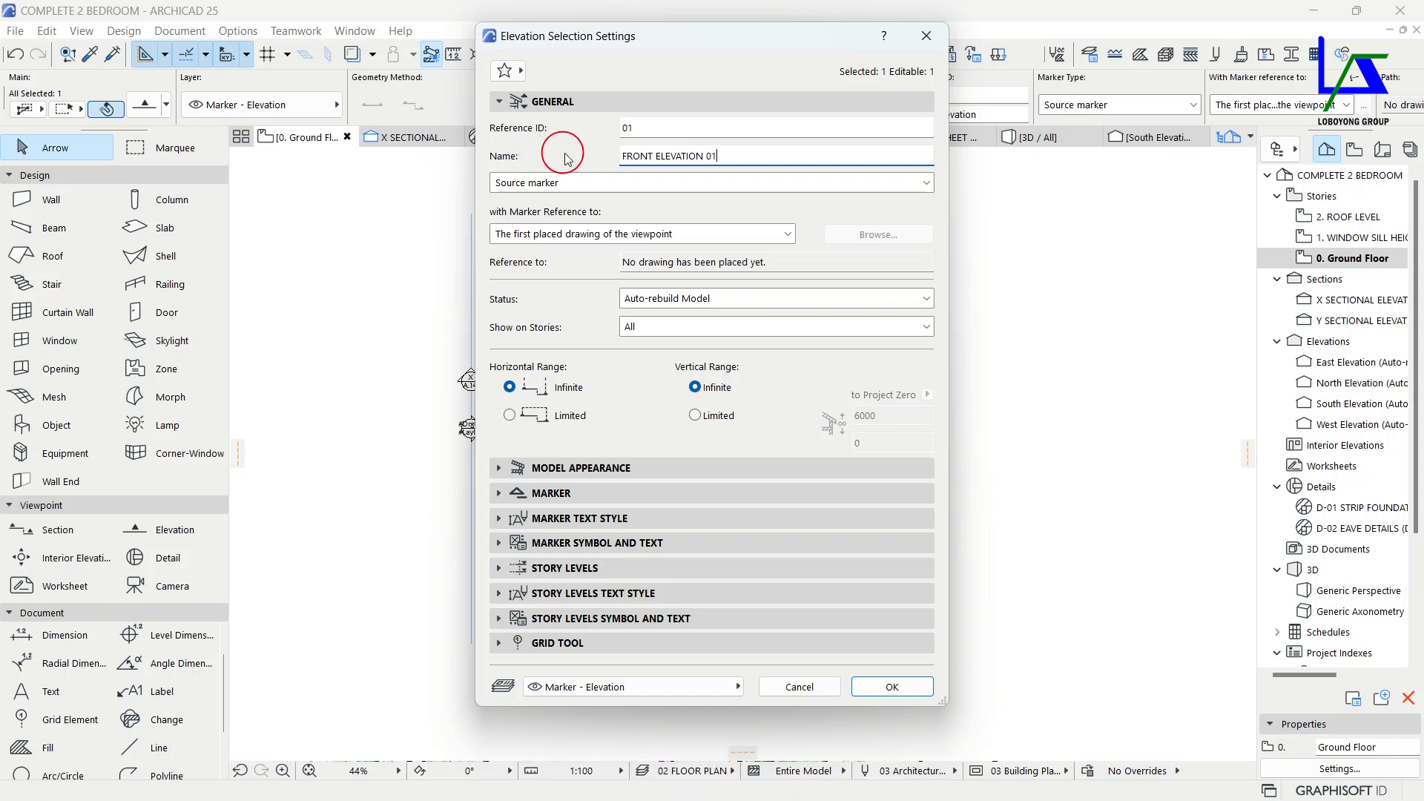
{"action": "left_click", "coordinate": [911, 694]}
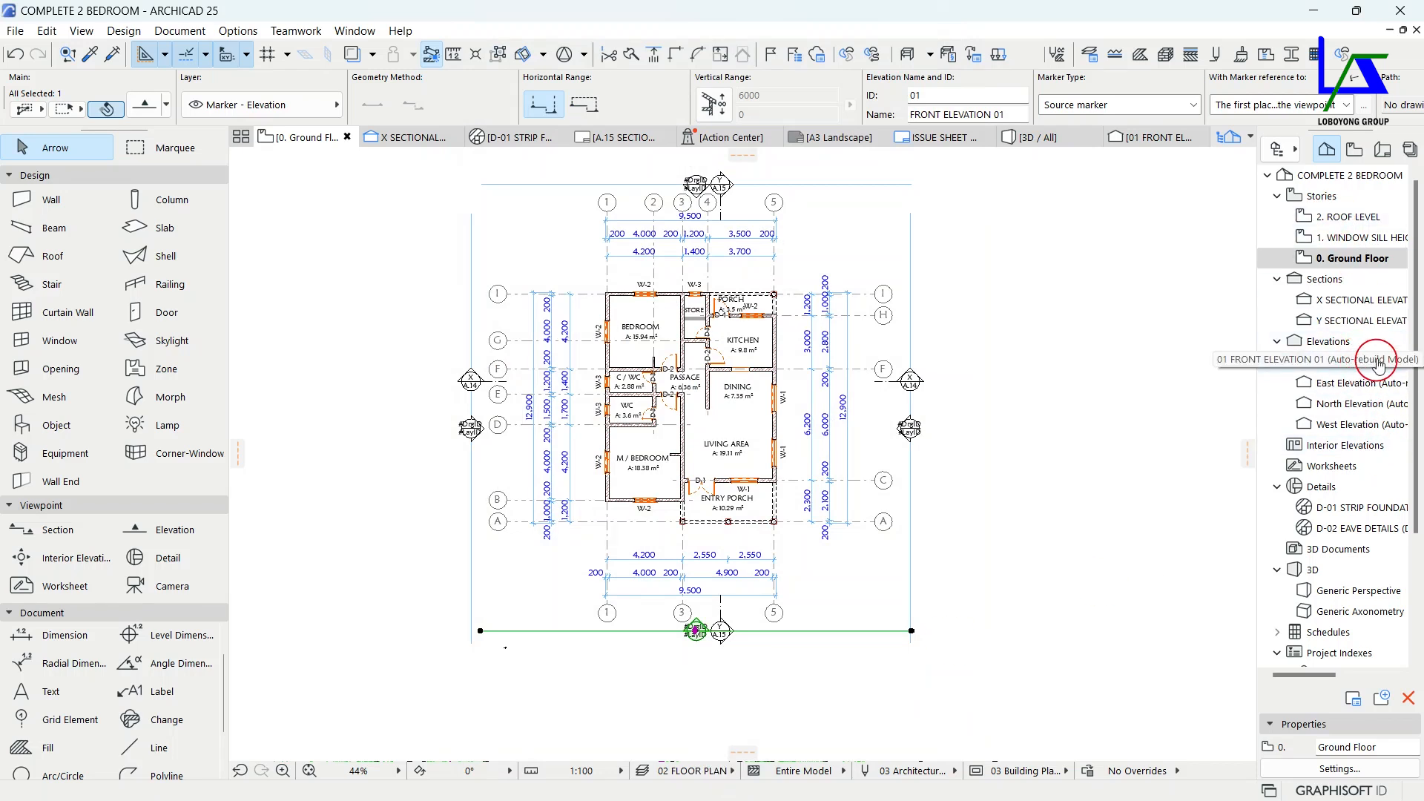
{"action": "left_click", "coordinate": [1128, 583]}
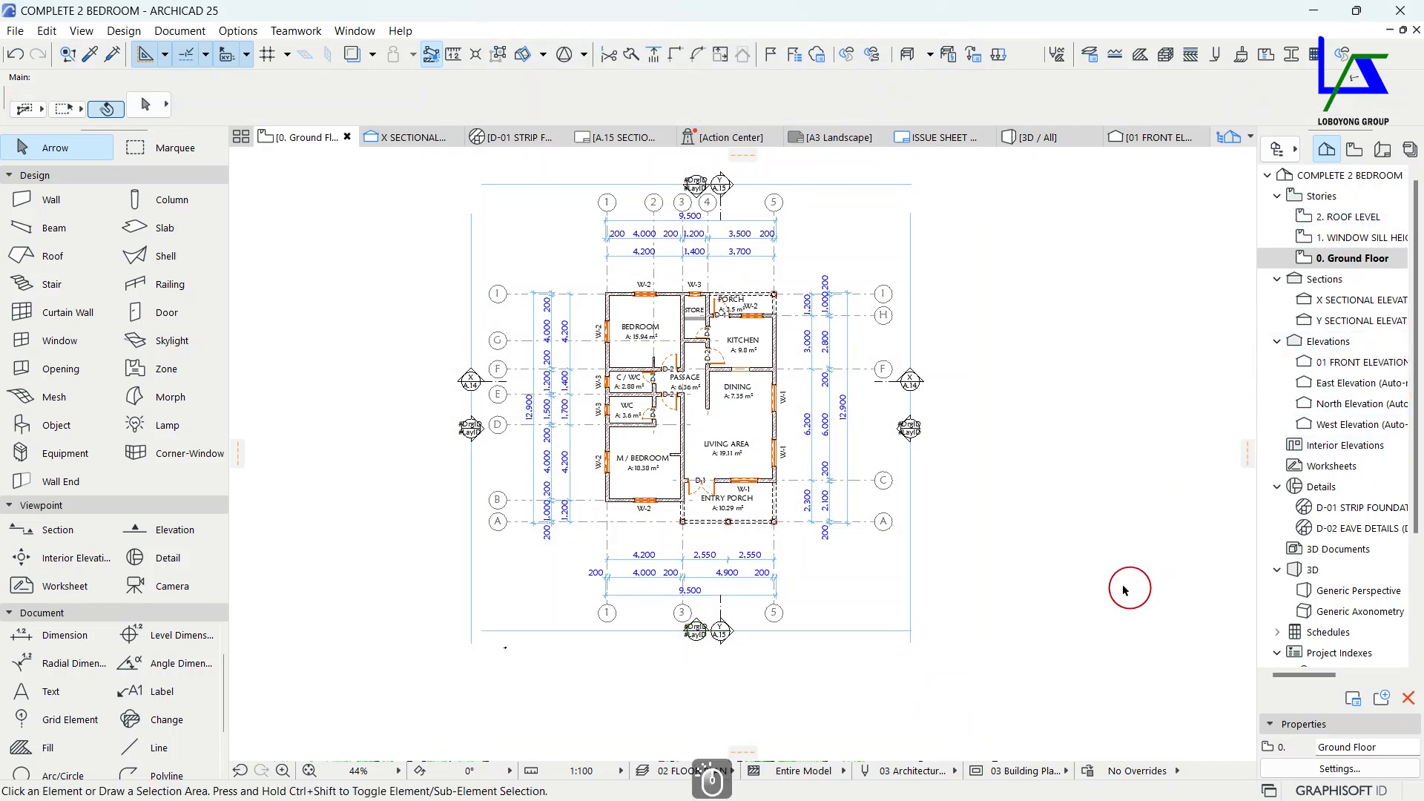
Give the West Elevation marker the ID 02 and the name "LEFT SIDE ELEVATION 02".
{"action": "left_click", "coordinate": [470, 462]}
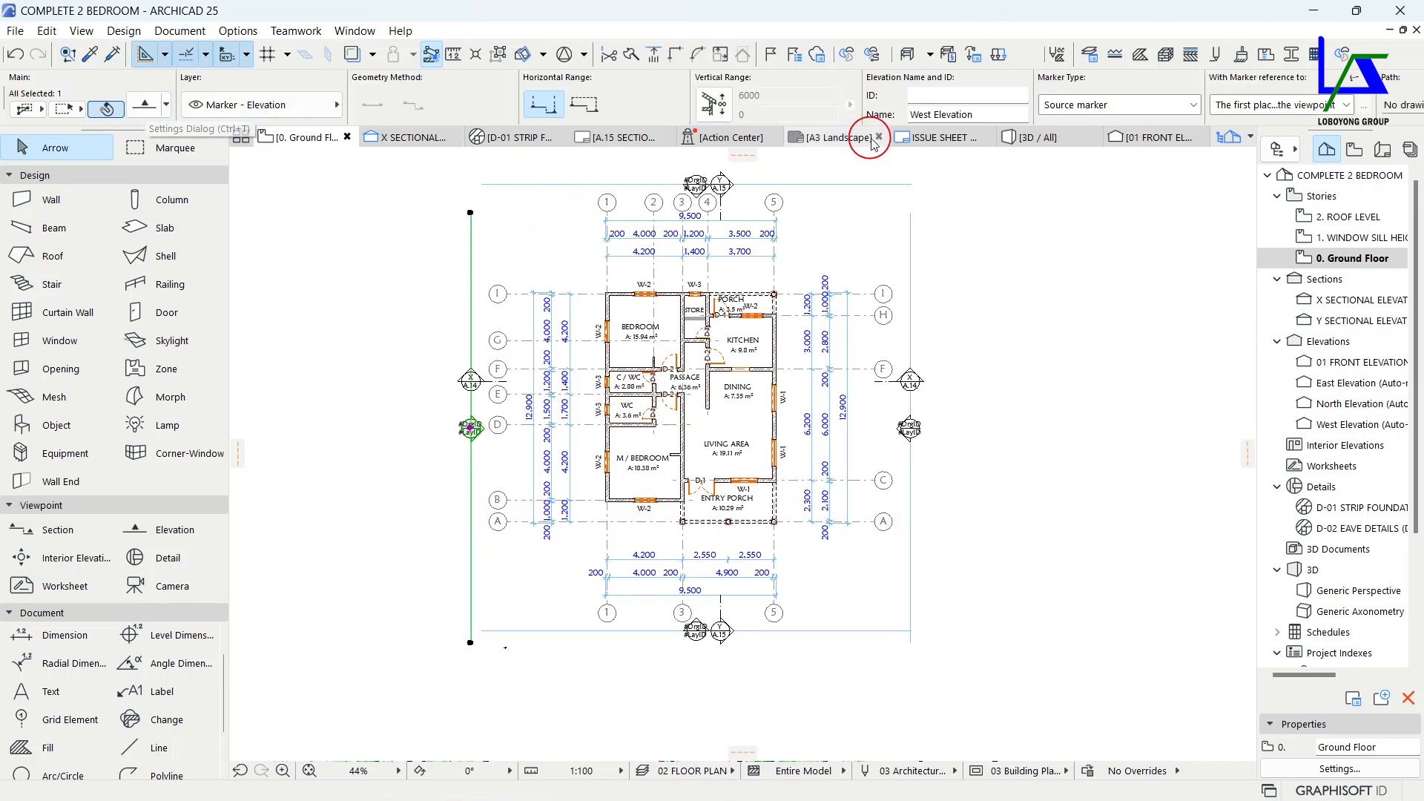
{"action": "left_click", "coordinate": [948, 93]}
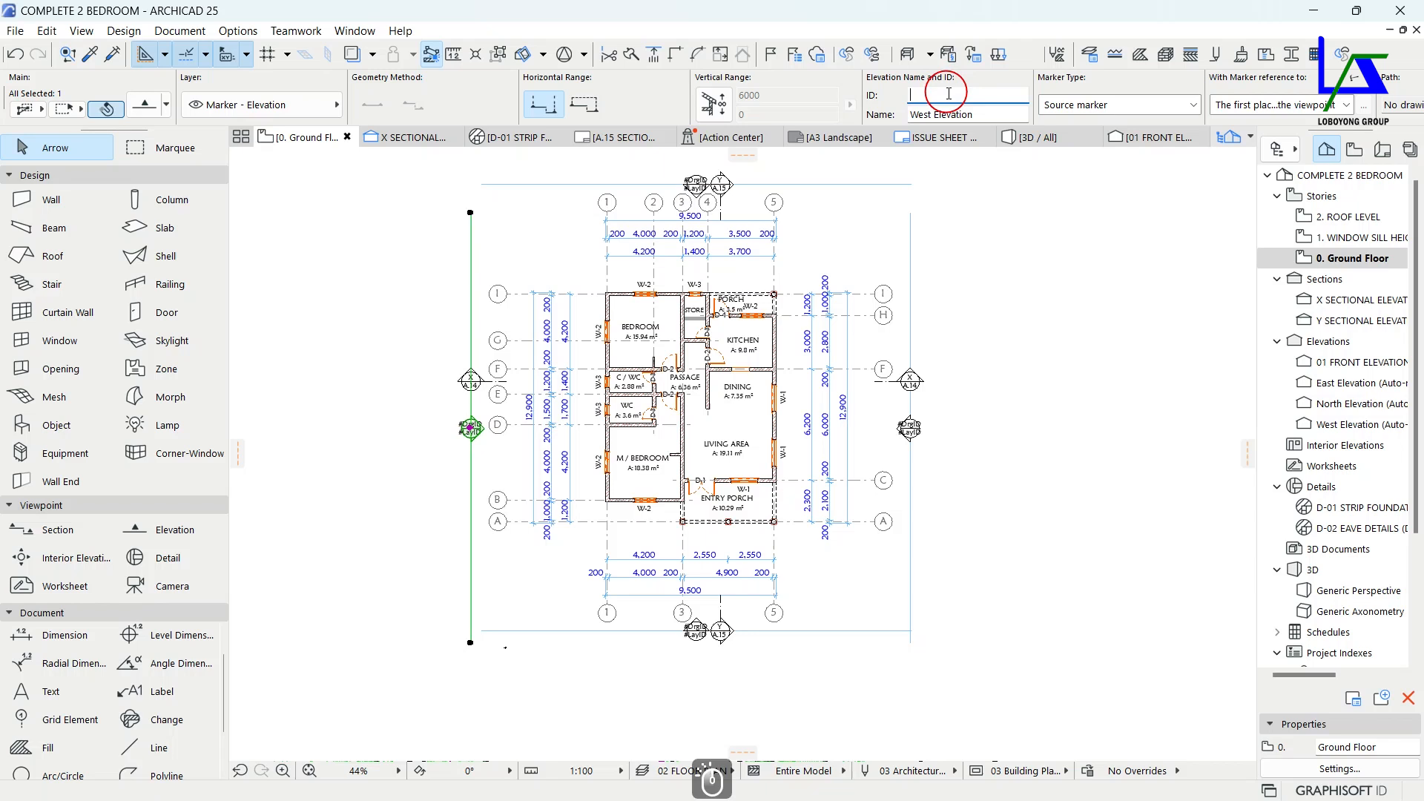
{"action": "type", "text": "02"}
{"action": "left_click", "coordinate": [966, 114]}
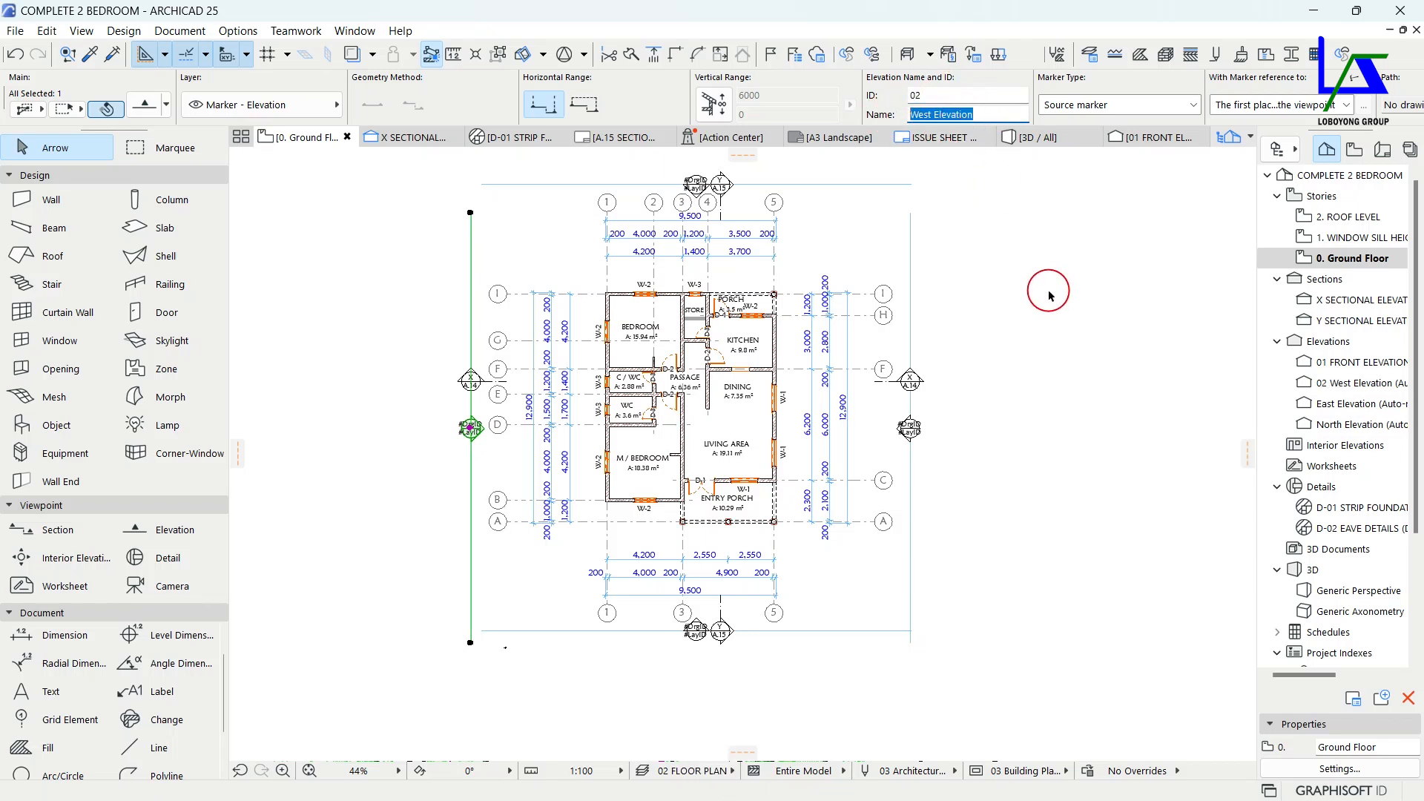
{"action": "type", "text": "LEFT"}
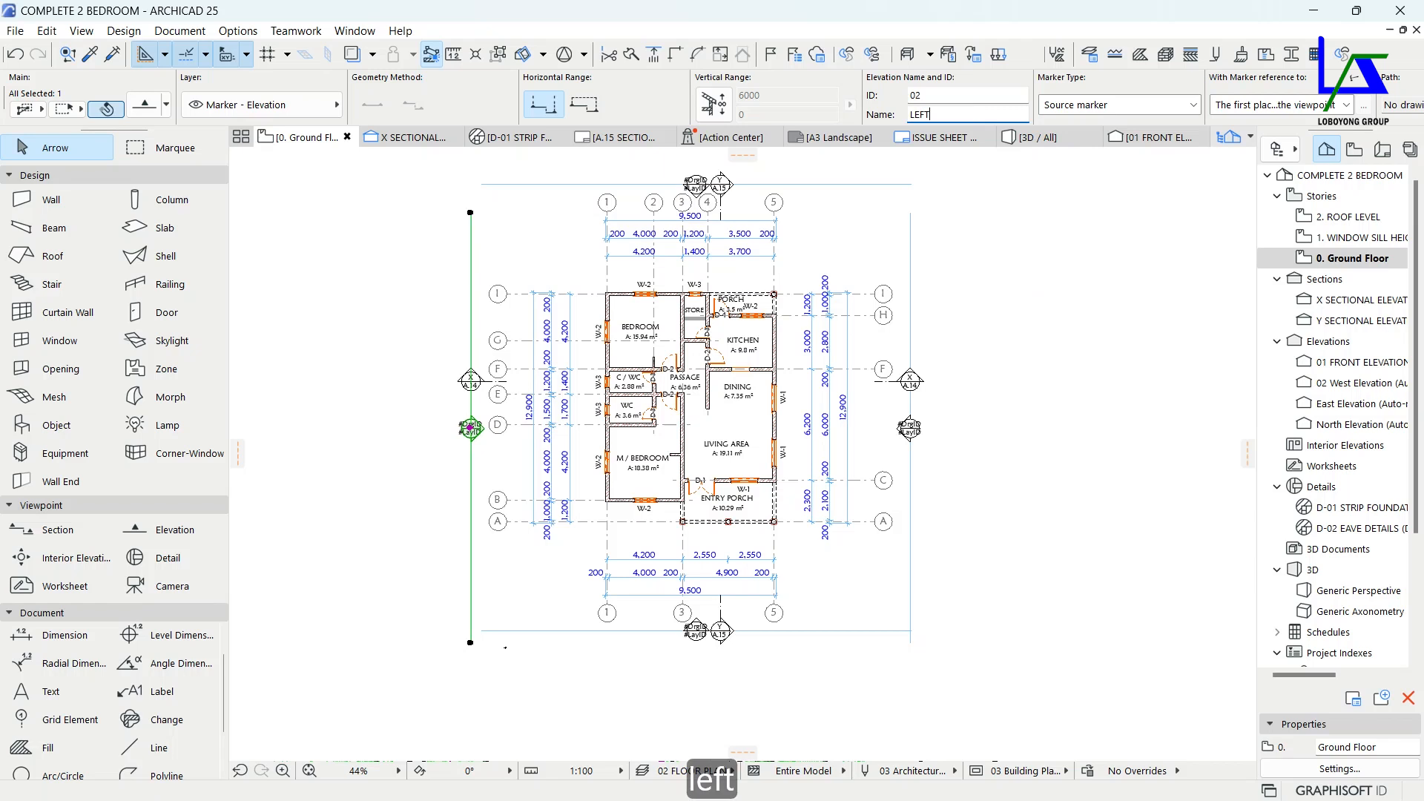
{"action": "type", "text": " SISE"}
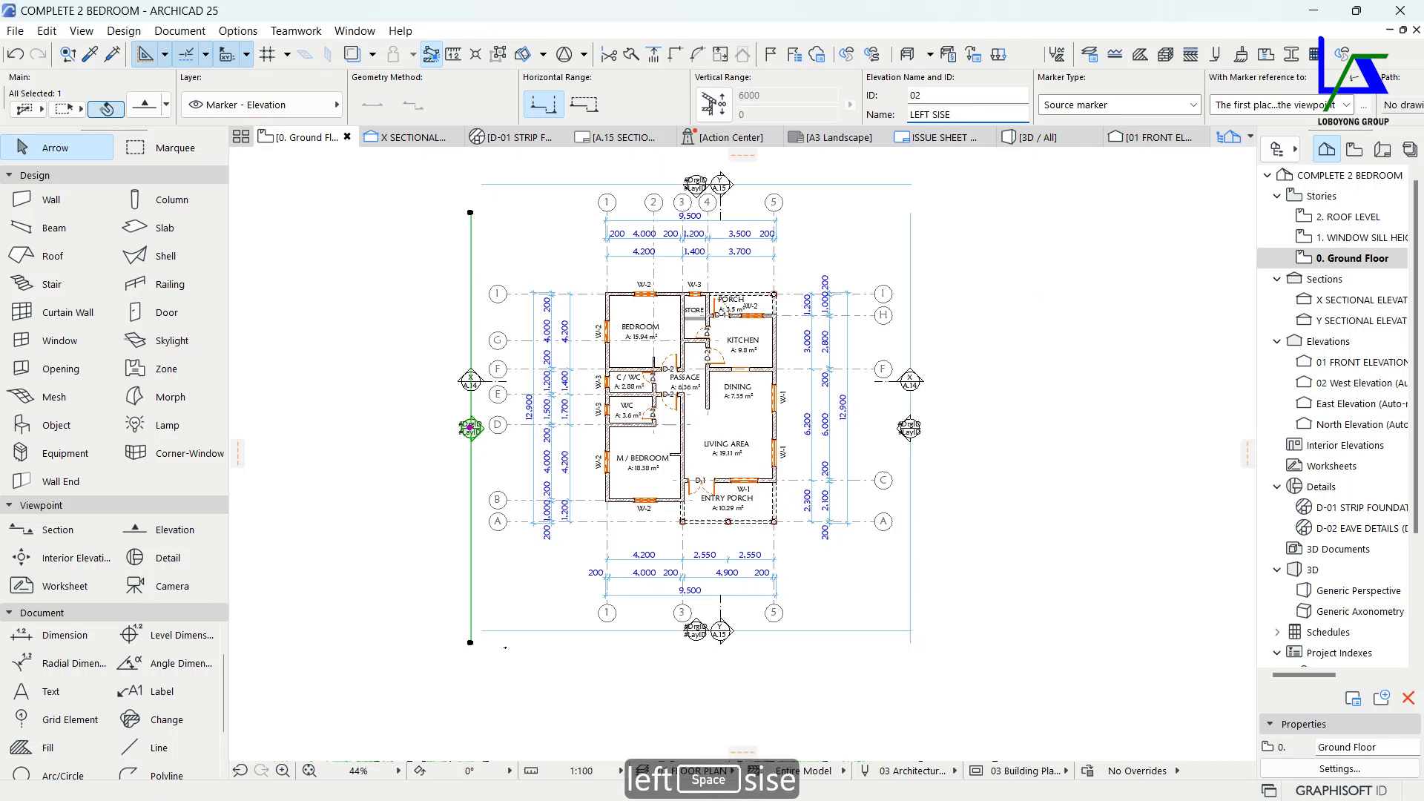
{"action": "key", "text": "BackSpace"}
{"action": "key", "text": "BackSpace"}
{"action": "type", "text": "DE "}
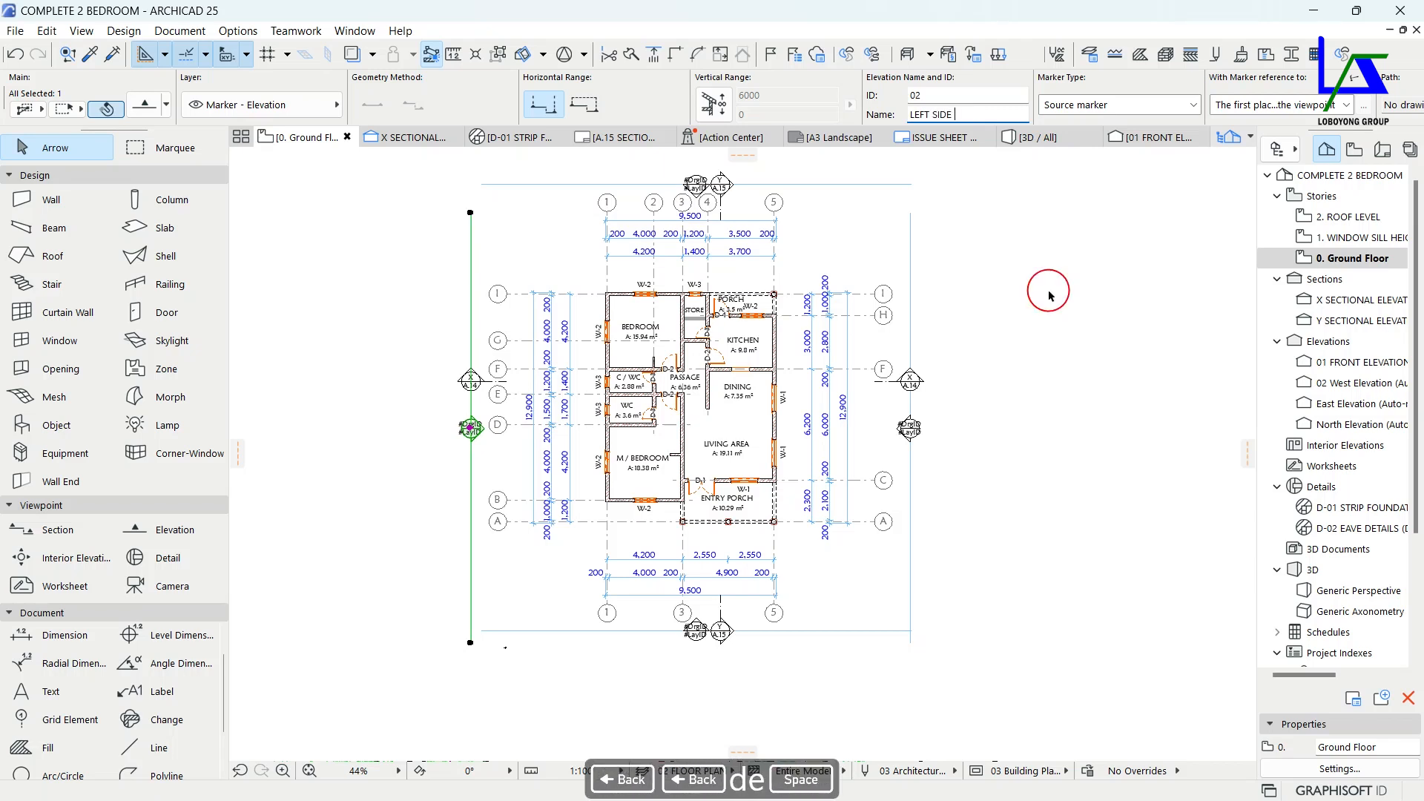
{"action": "type", "text": "ELEVATI"}
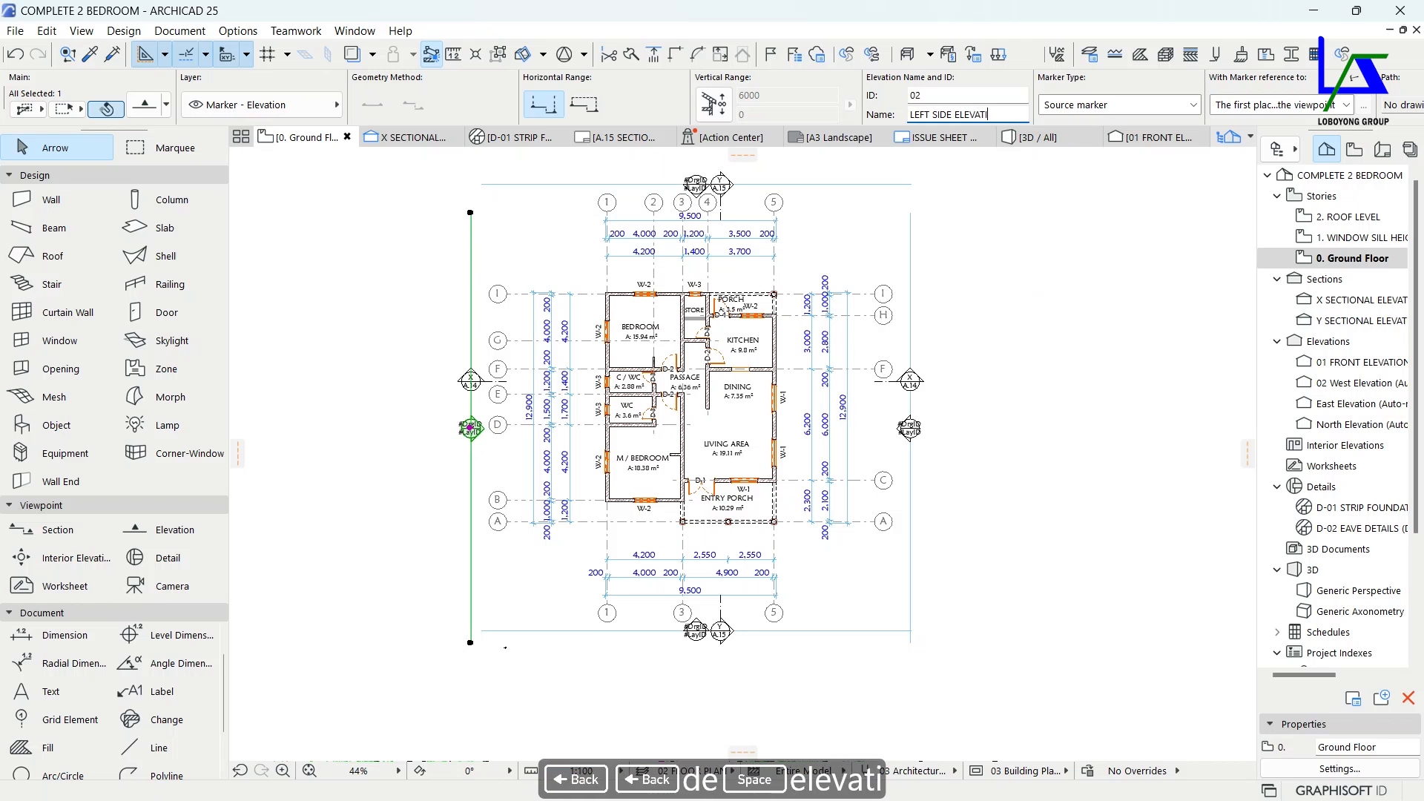
{"action": "type", "text": "ON 02"}
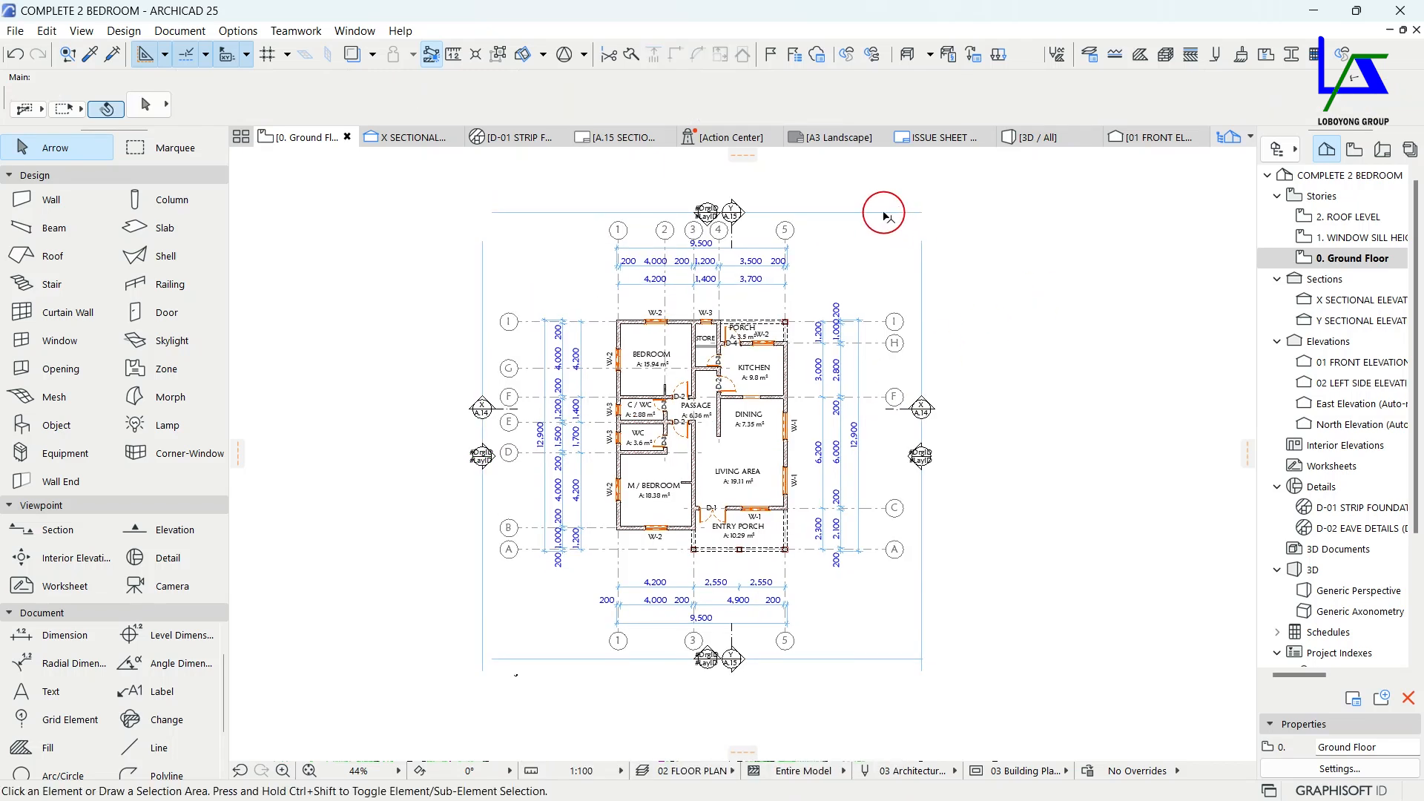
Give the North Elevation marker the ID 03 and the name "REAR ELEVATION 03".
{"action": "left_click", "coordinate": [923, 212]}
{"action": "left_click", "coordinate": [947, 98]}
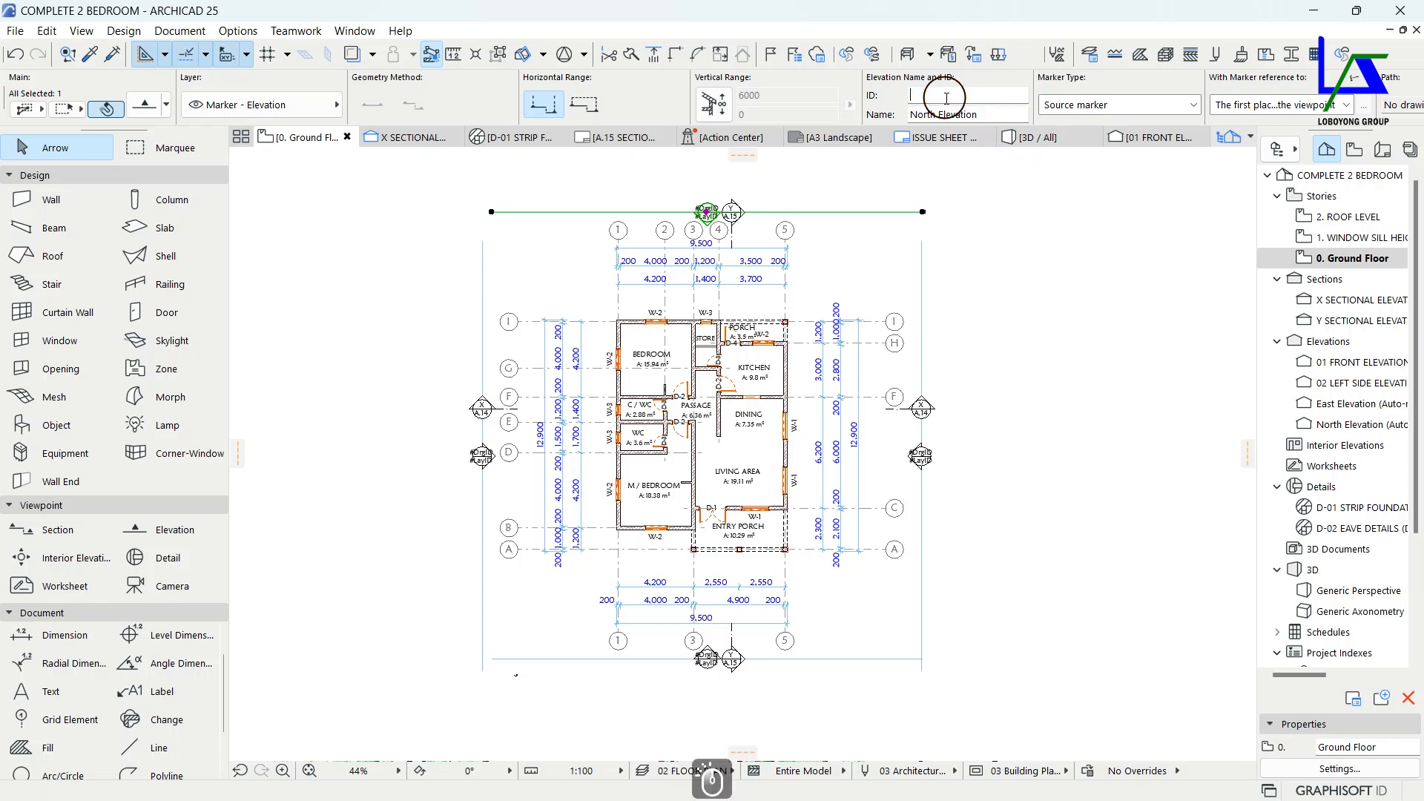
{"action": "type", "text": "03"}
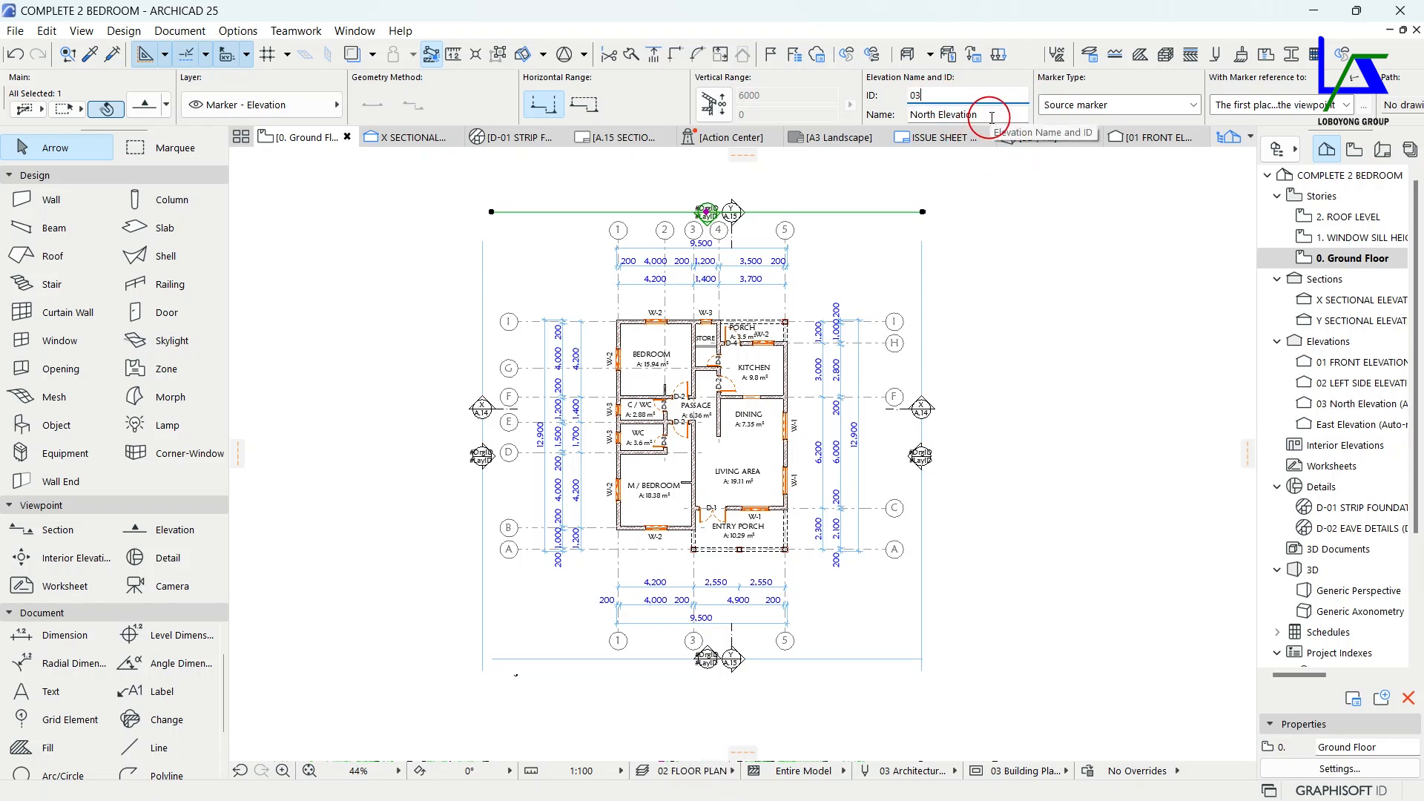
{"action": "left_click_drag", "start_coordinate": [993, 119], "coordinate": [827, 117]}
{"action": "type", "text": "REAR "}
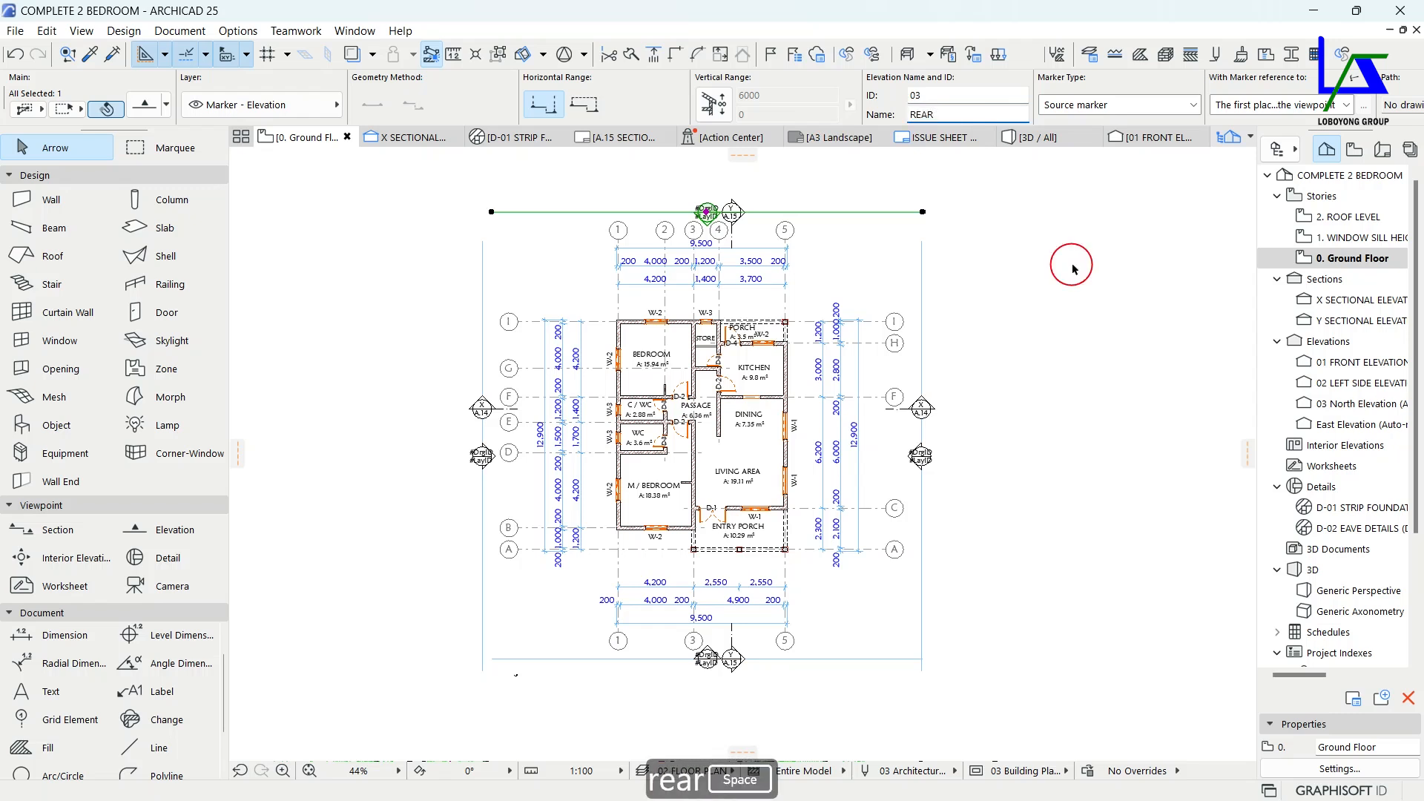
{"action": "type", "text": "ELEVATION"}
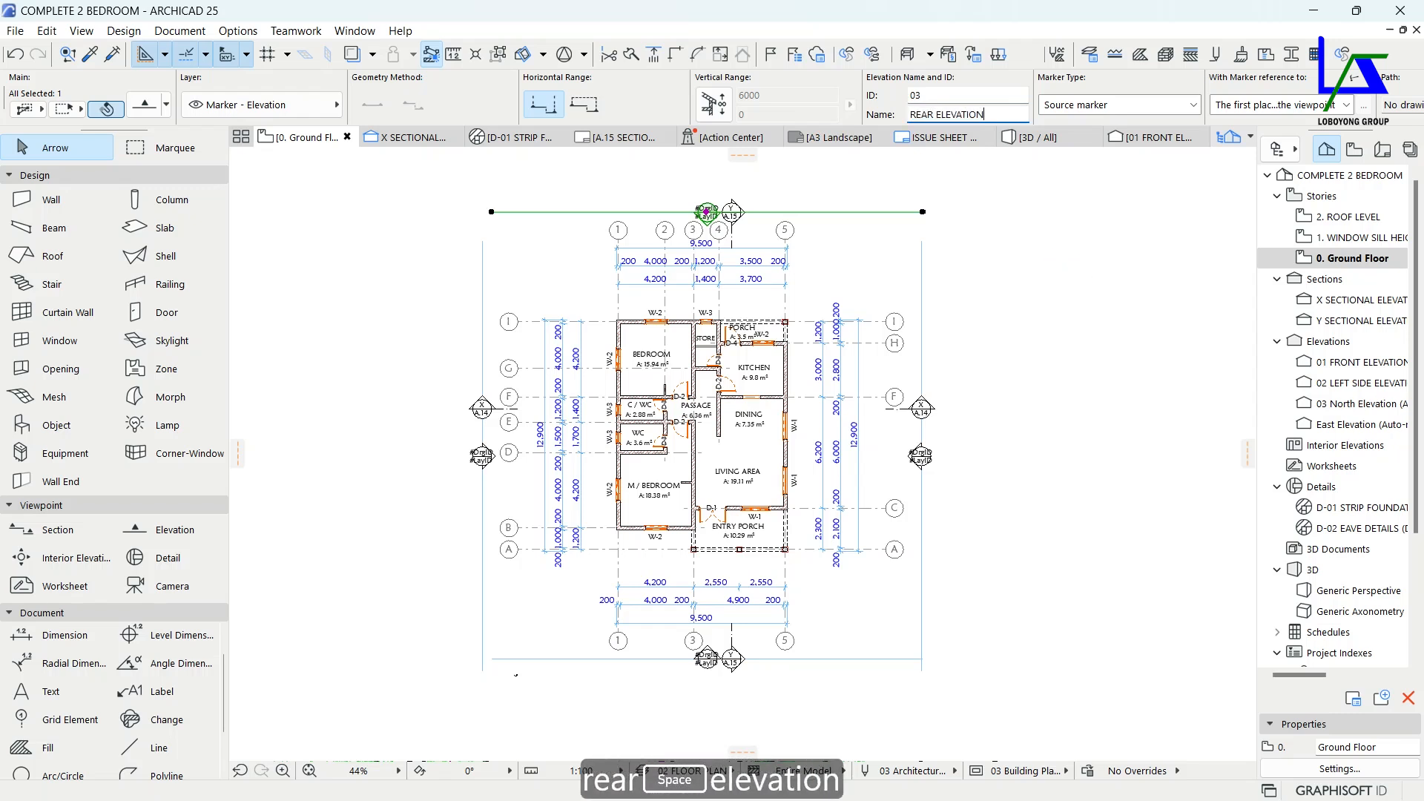
{"action": "type", "text": " 03"}
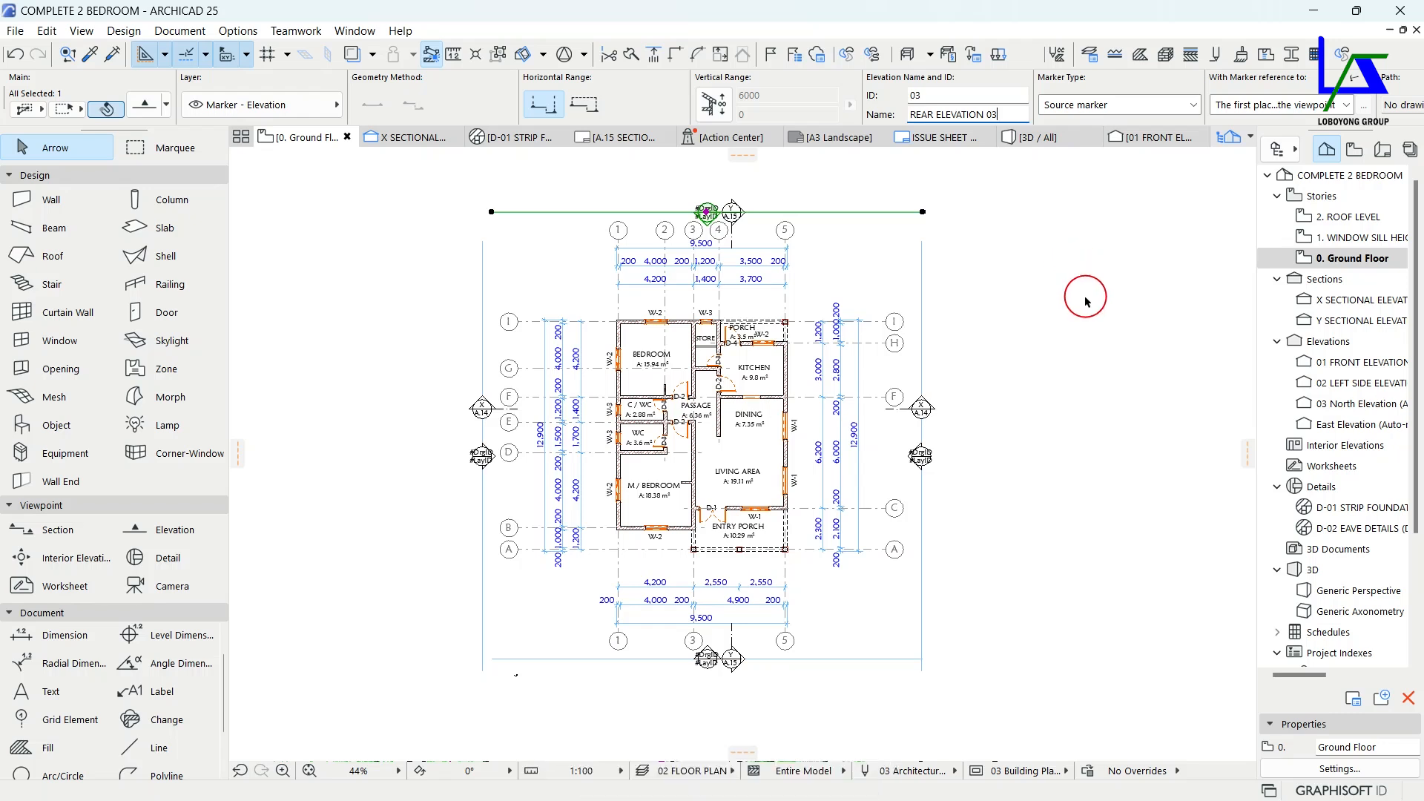
{"action": "left_click", "coordinate": [1078, 295]}
Give the East Elevation marker the ID 04 and the name "RIGHT SIDE ELEVATION 04".
{"action": "left_click", "coordinate": [922, 310]}
{"action": "left_click", "coordinate": [928, 95]}
{"action": "type", "text": "04"}
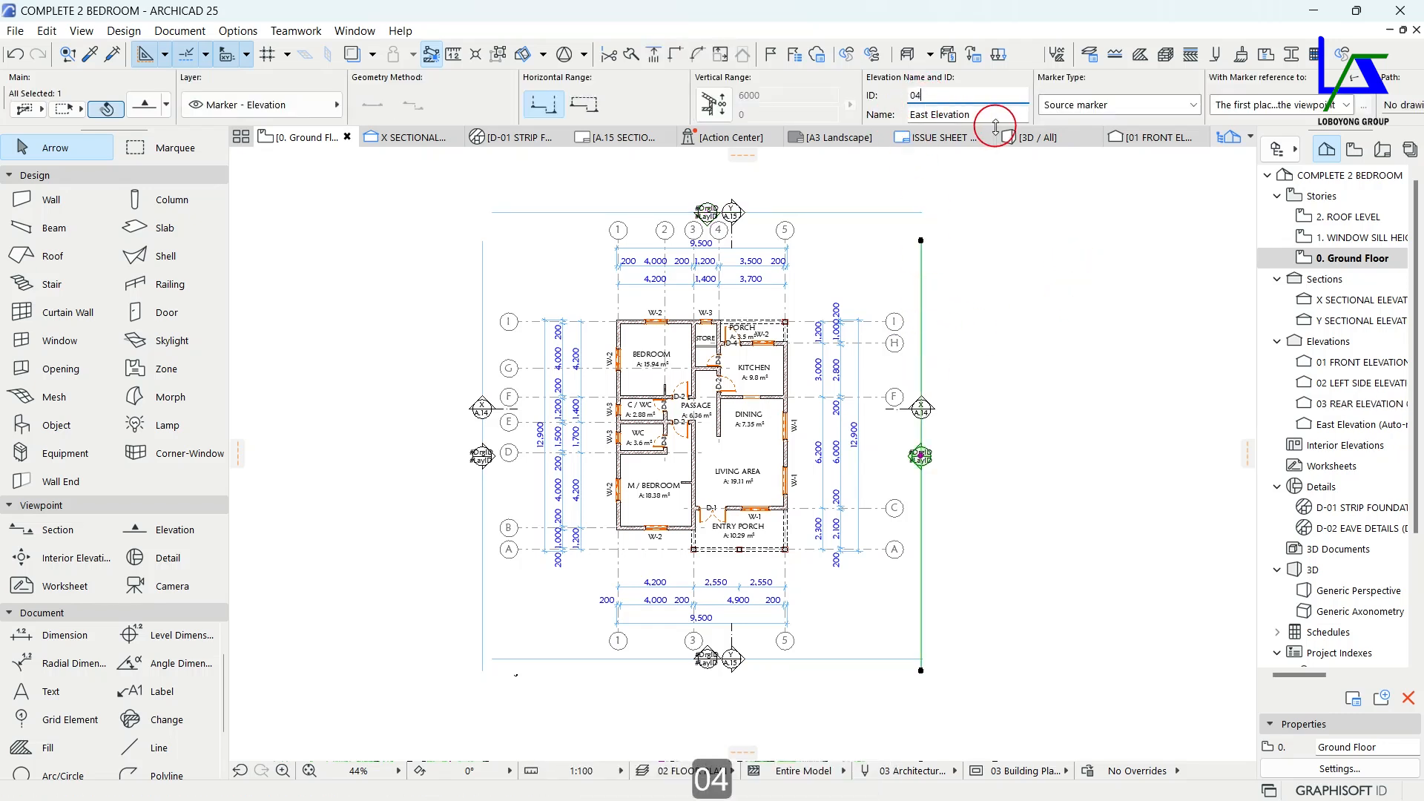
{"action": "key", "text": "Tab"}
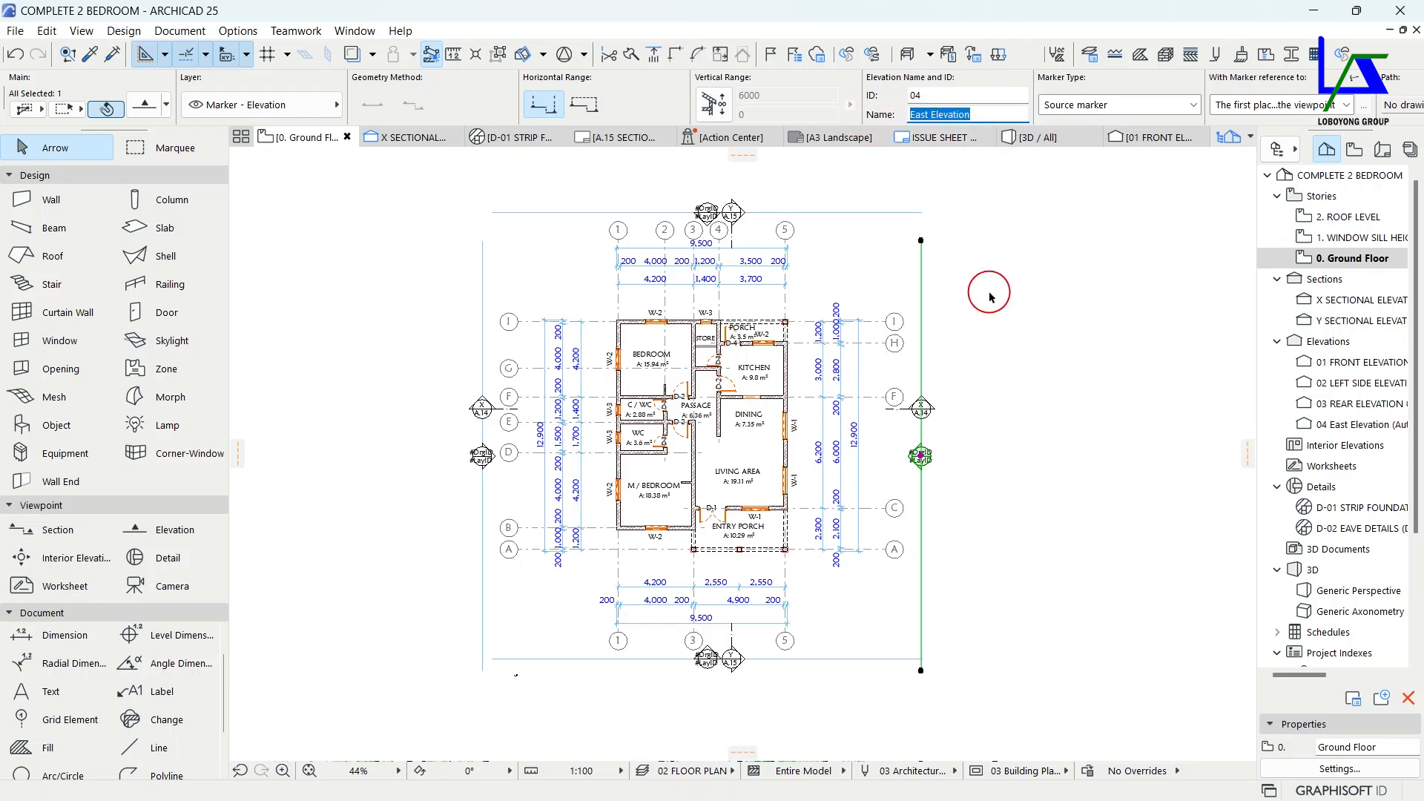
{"action": "type", "text": "RIGHT"}
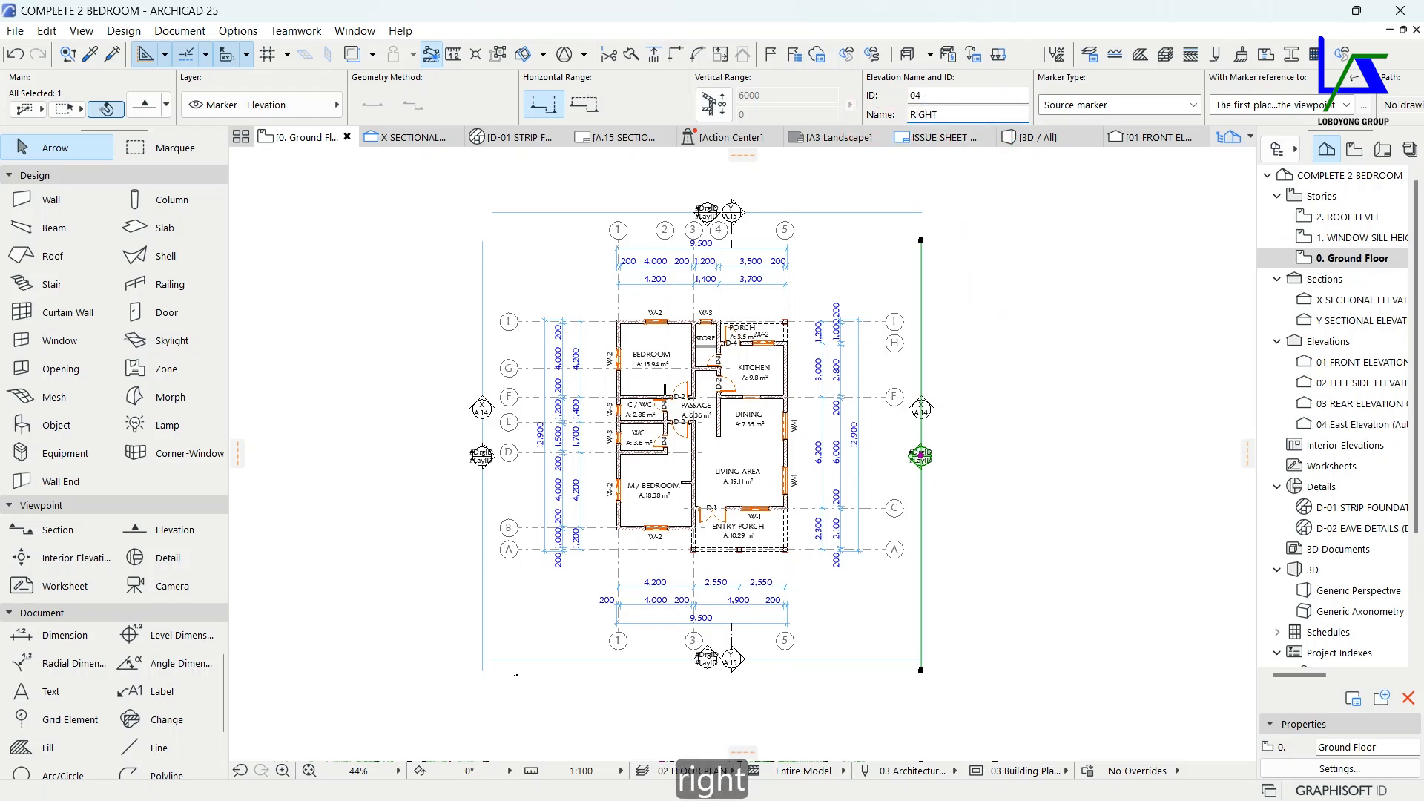
{"action": "type", "text": " SIDE ELEVATION"}
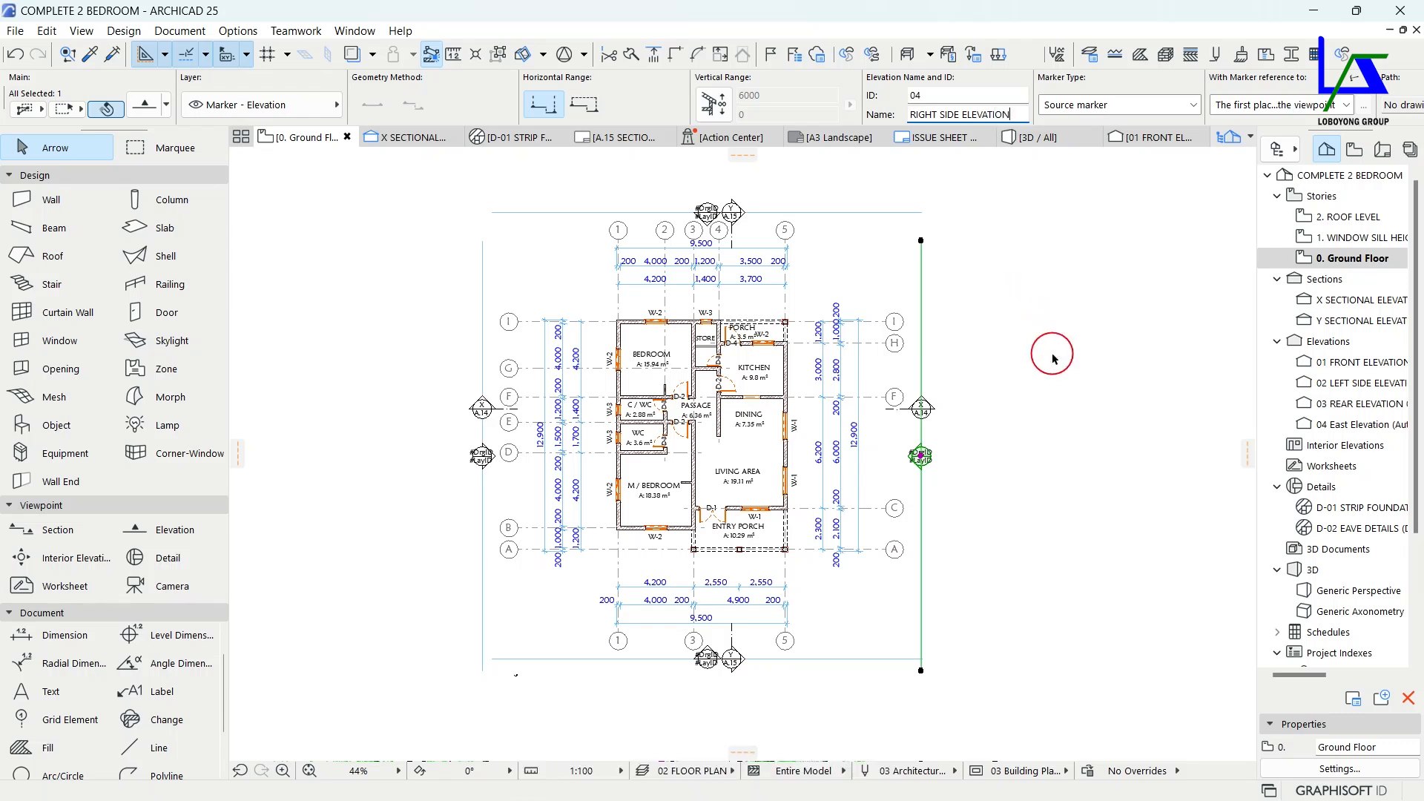
{"action": "type", "text": " 04"}
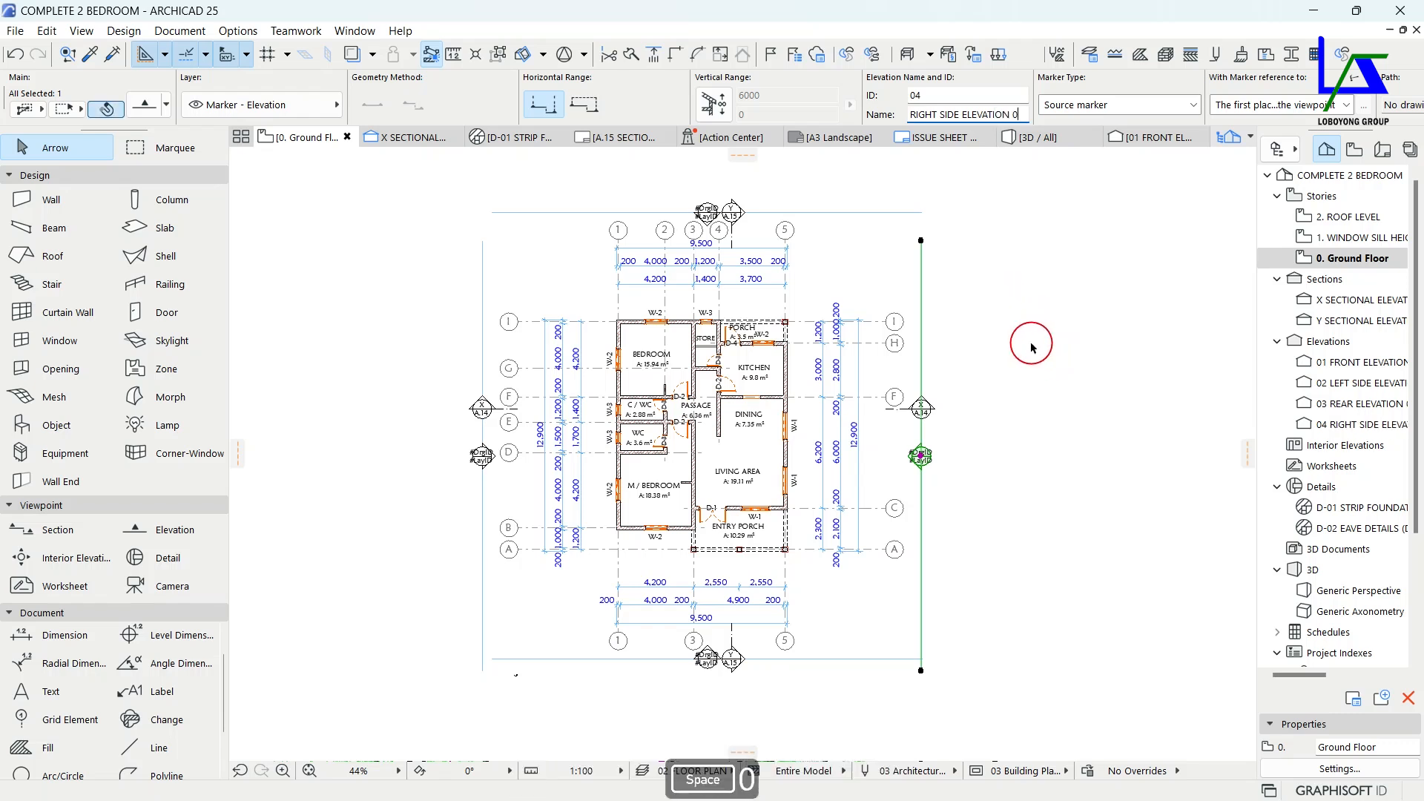
{"action": "left_click", "coordinate": [1085, 291]}
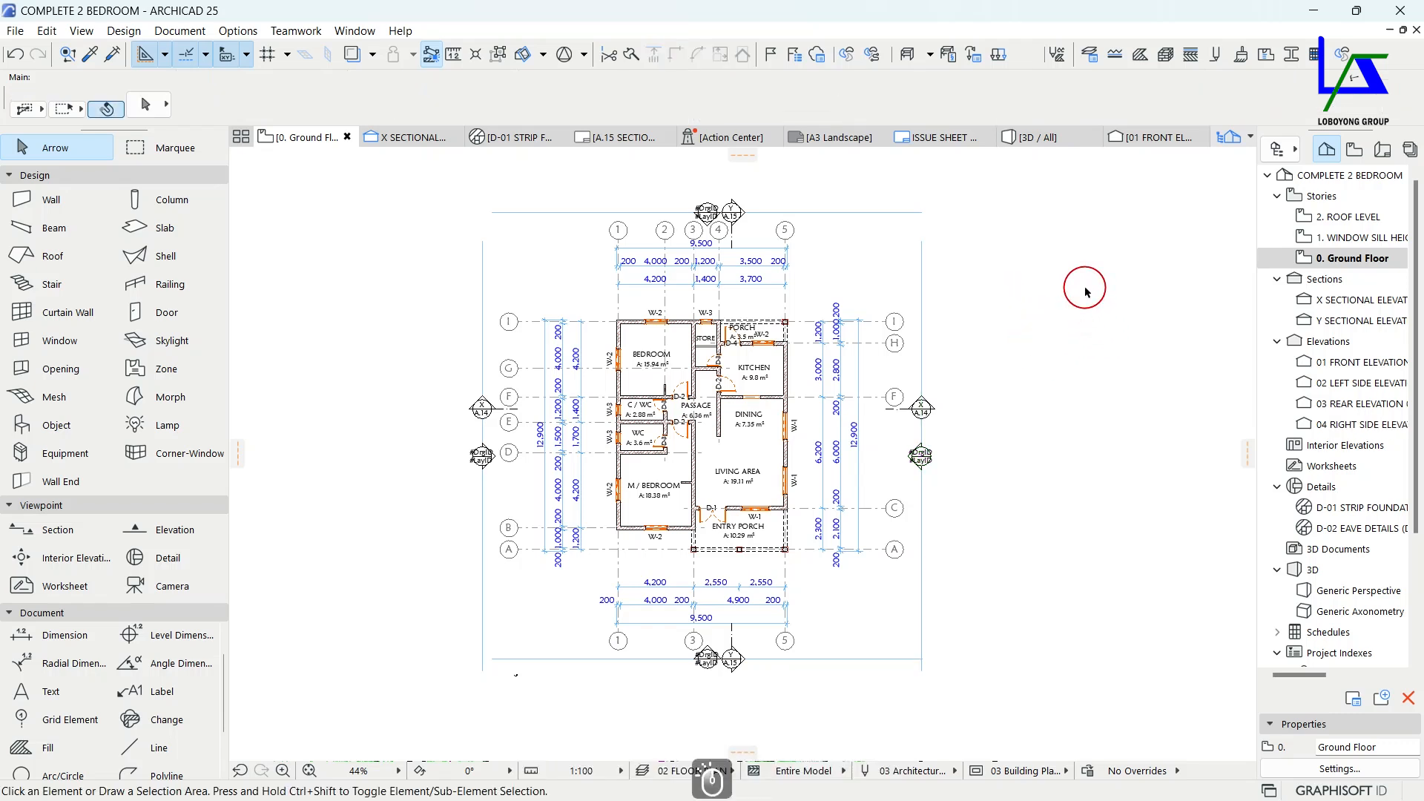
Open the 01 FRONT ELEVATION 01 viewpoint and view the front of the house up close.
{"action": "double_click", "coordinate": [1343, 363]}
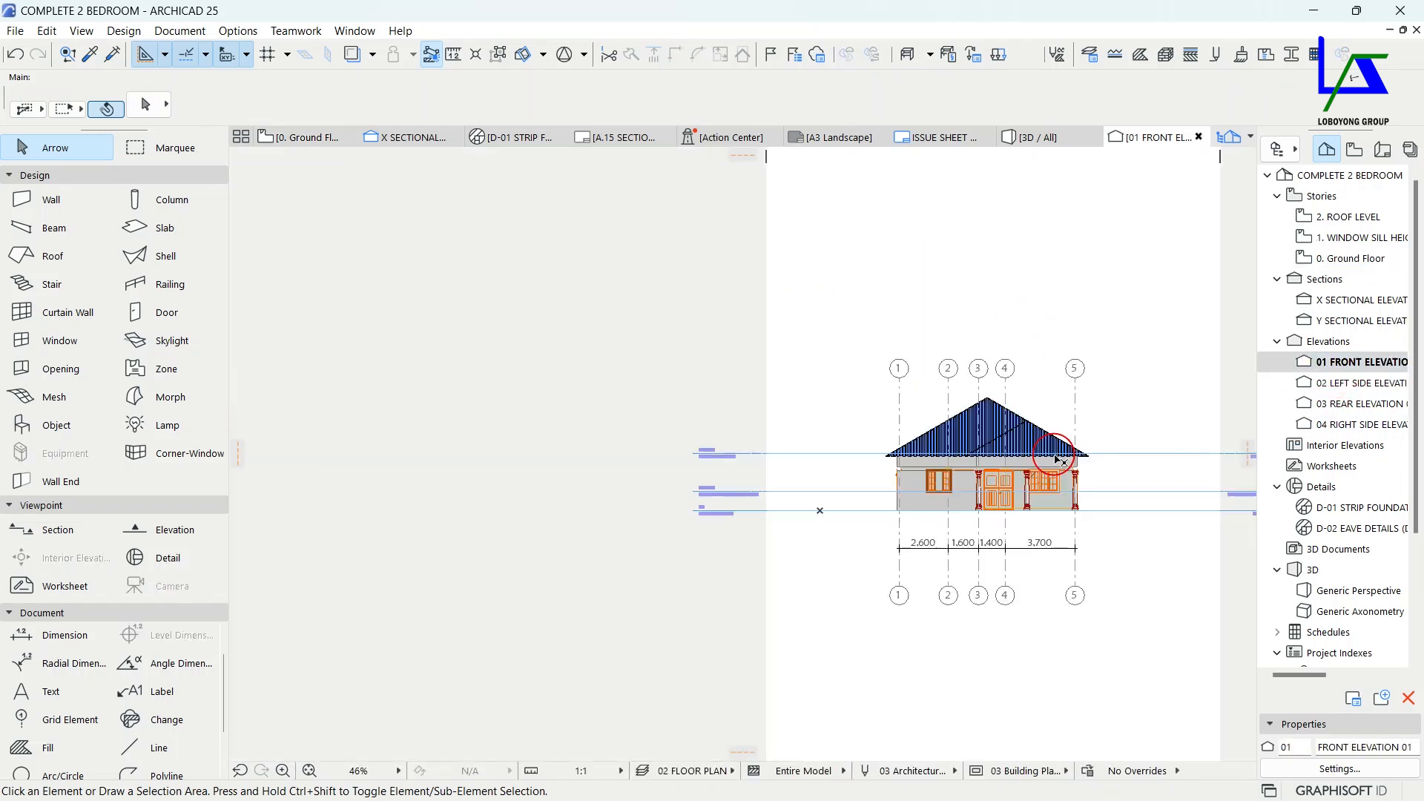
{"action": "scroll", "coordinate": [932, 461], "scroll_direction": "up", "scroll_amount": 5}
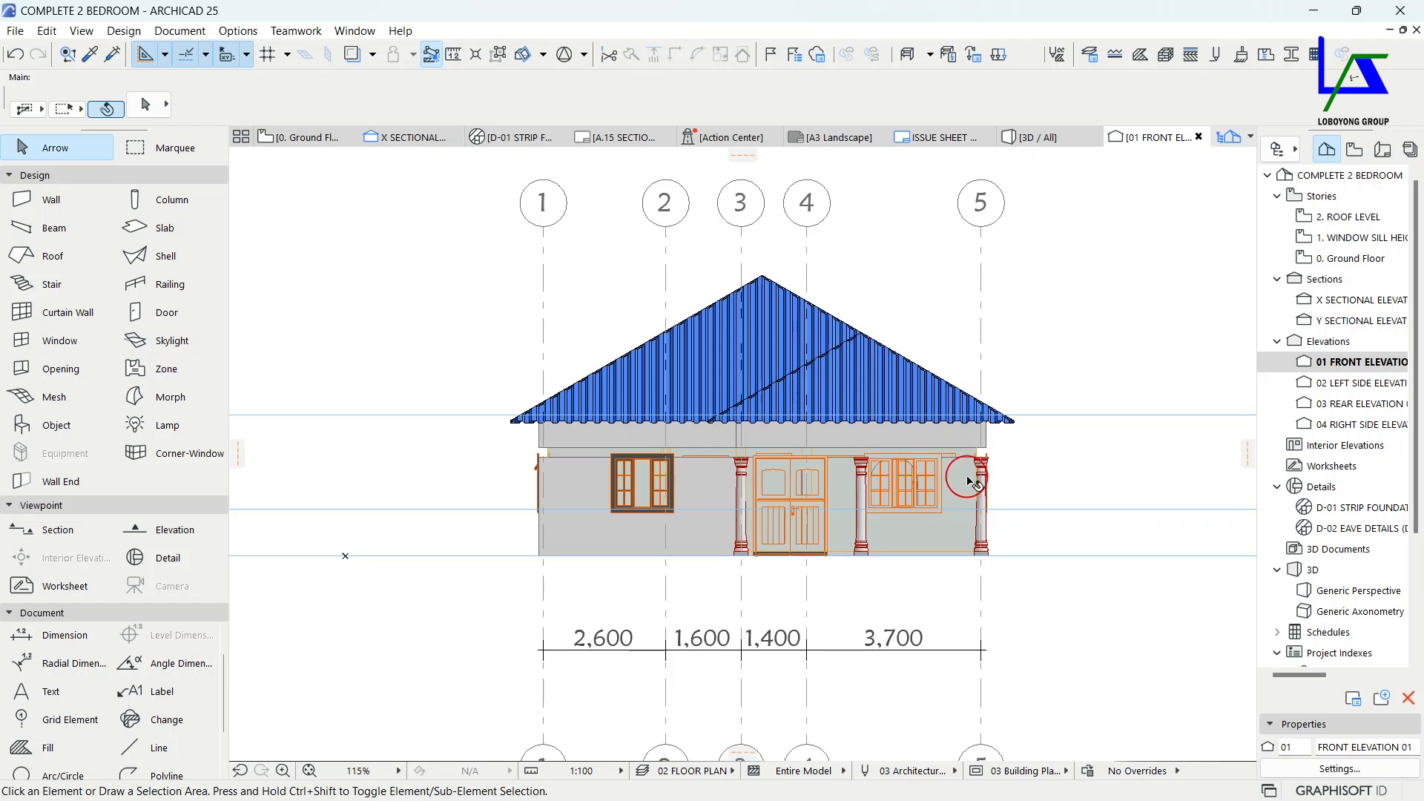
Apply the 03 ELEVATIONS layer combination to the front elevation and delete the dimension chain below the house.
{"action": "middle_click_drag", "start_coordinate": [1005, 597], "coordinate": [978, 509]}
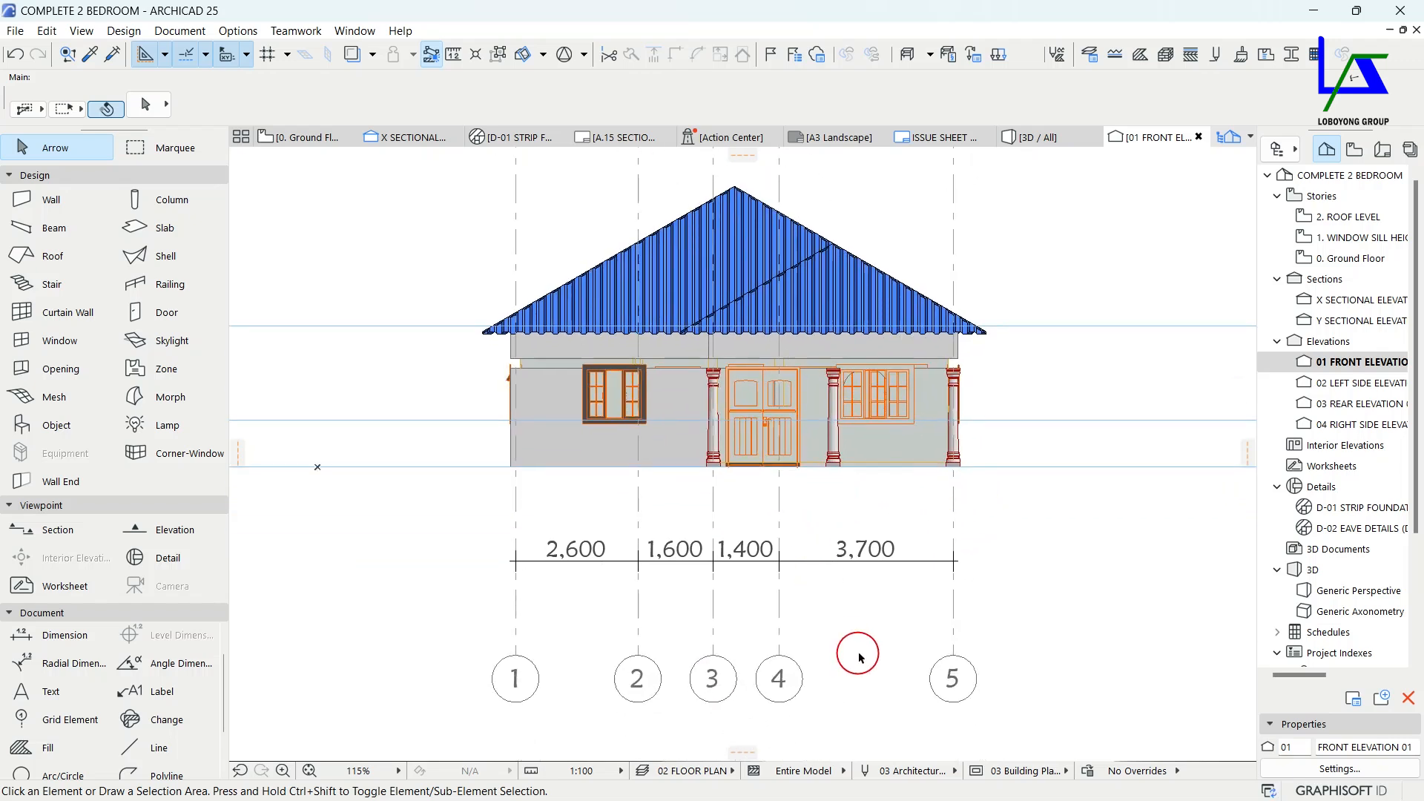
{"action": "left_click", "coordinate": [701, 772]}
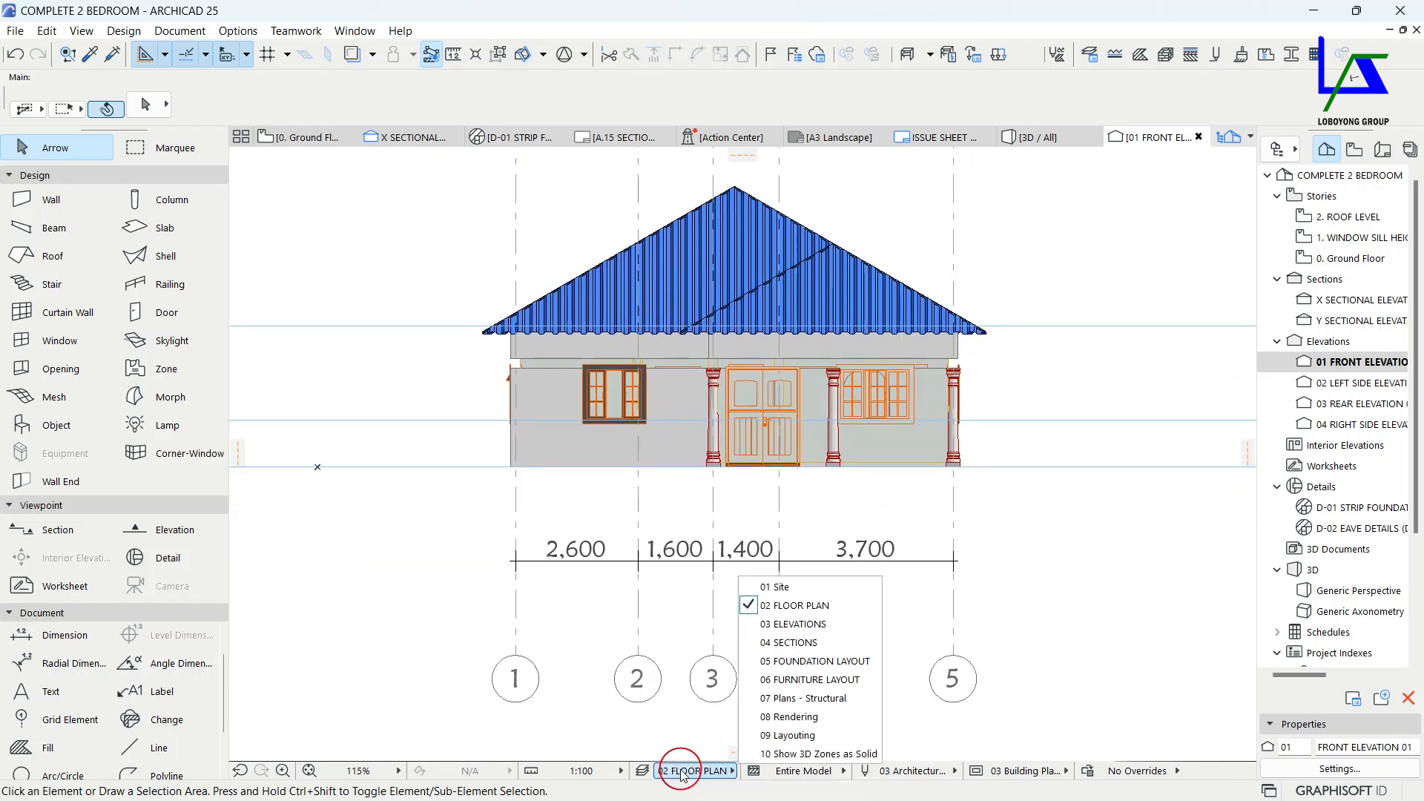
{"action": "left_click", "coordinate": [819, 626]}
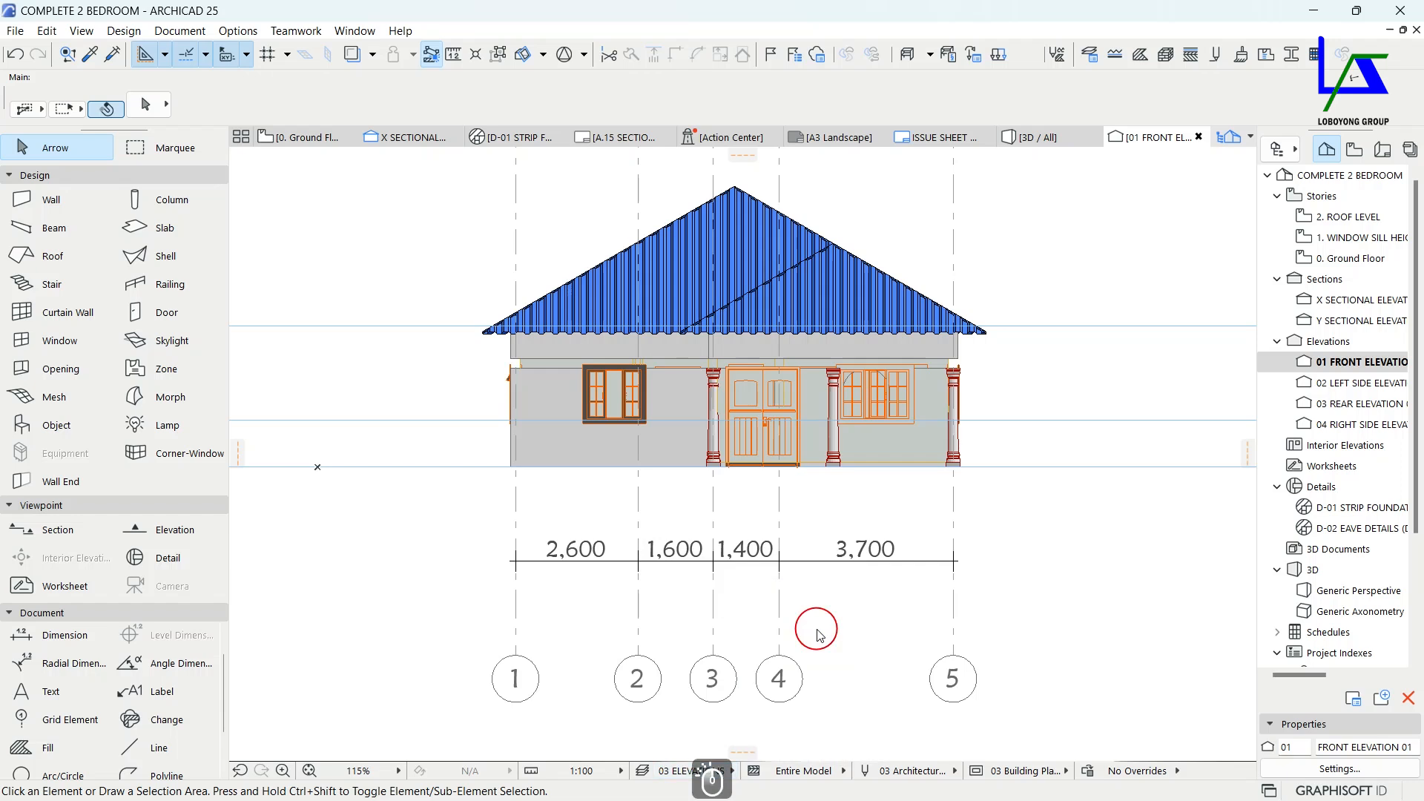
{"action": "left_click", "coordinate": [919, 563]}
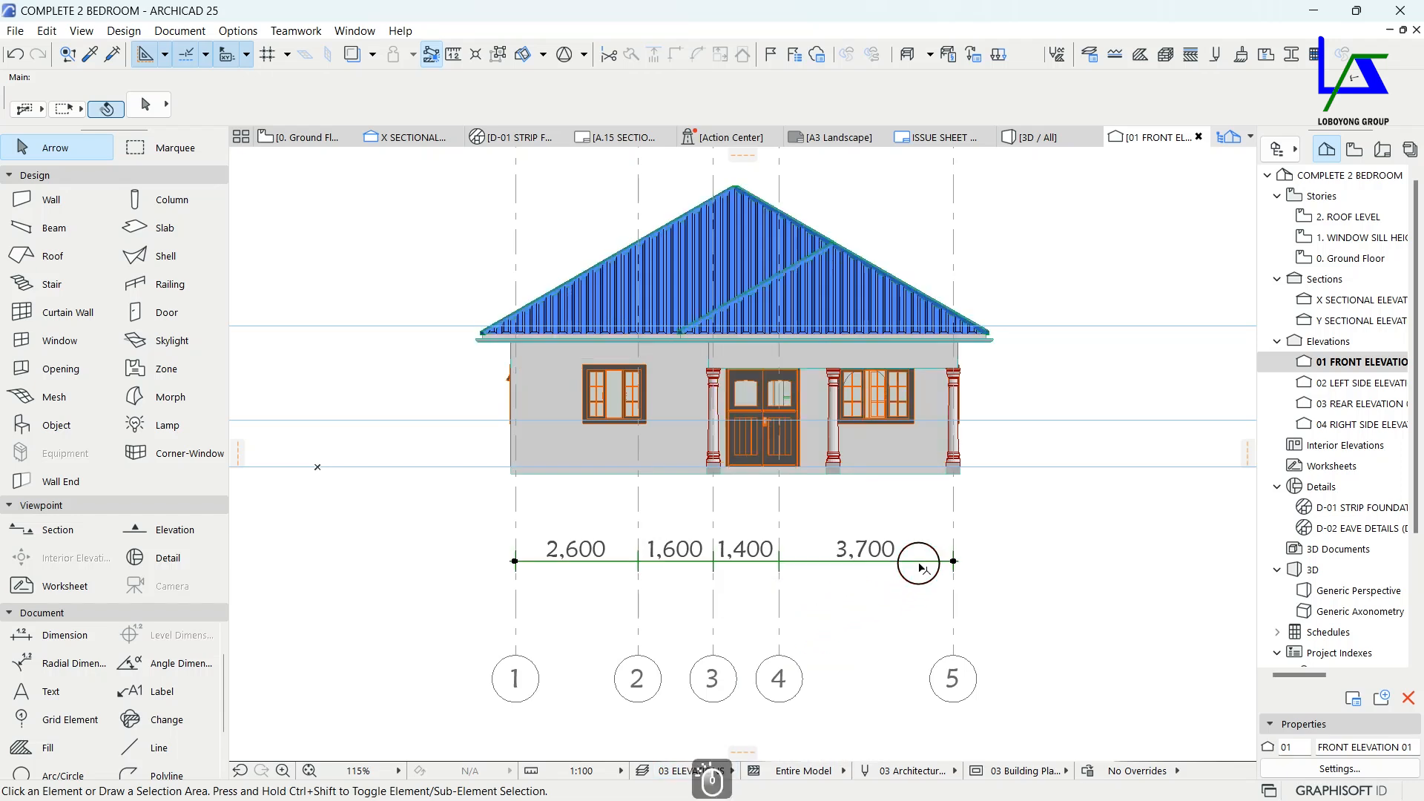
{"action": "key", "text": "Delete"}
{"action": "scroll", "coordinate": [902, 630], "scroll_direction": "down", "scroll_amount": 2}
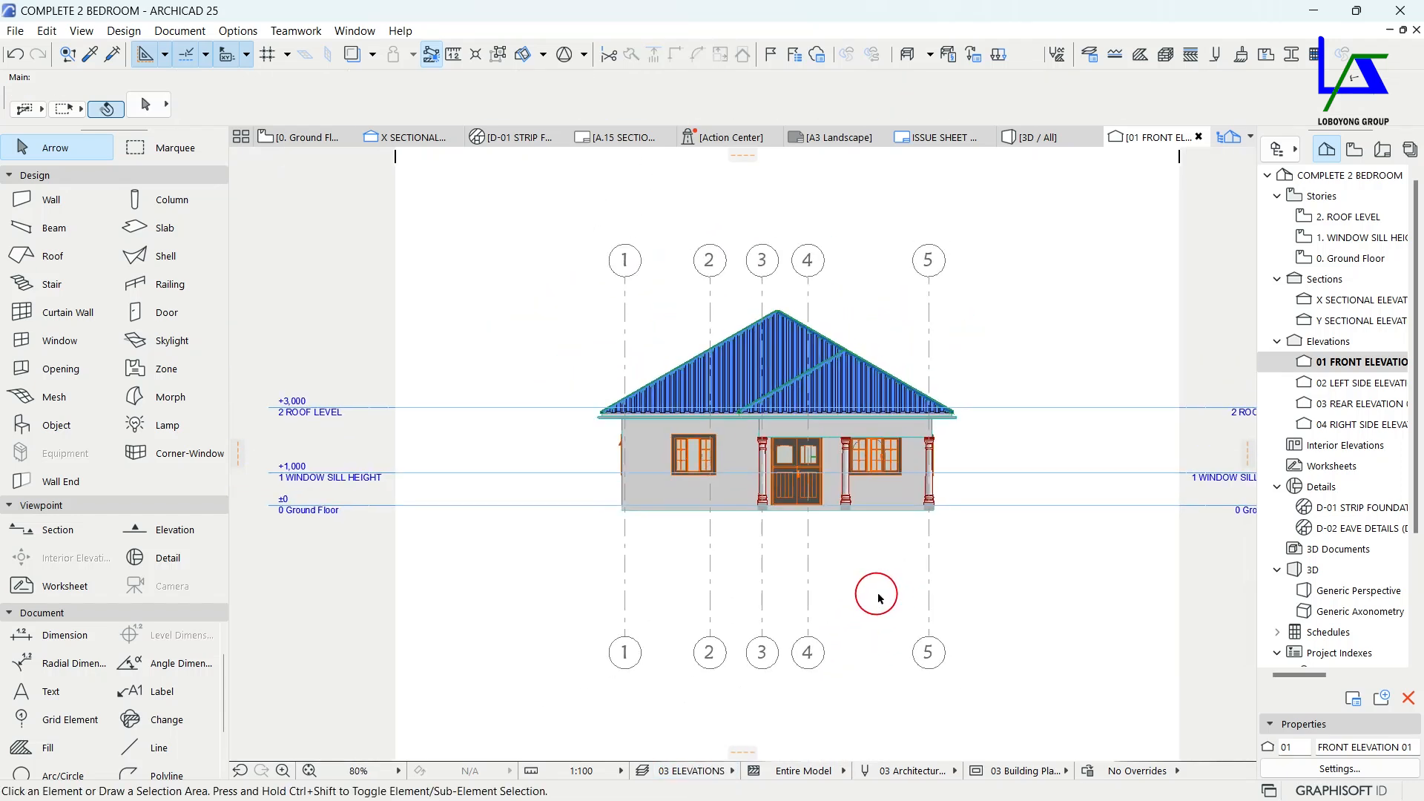
{"action": "scroll", "coordinate": [764, 474], "scroll_direction": "up", "scroll_amount": 4}
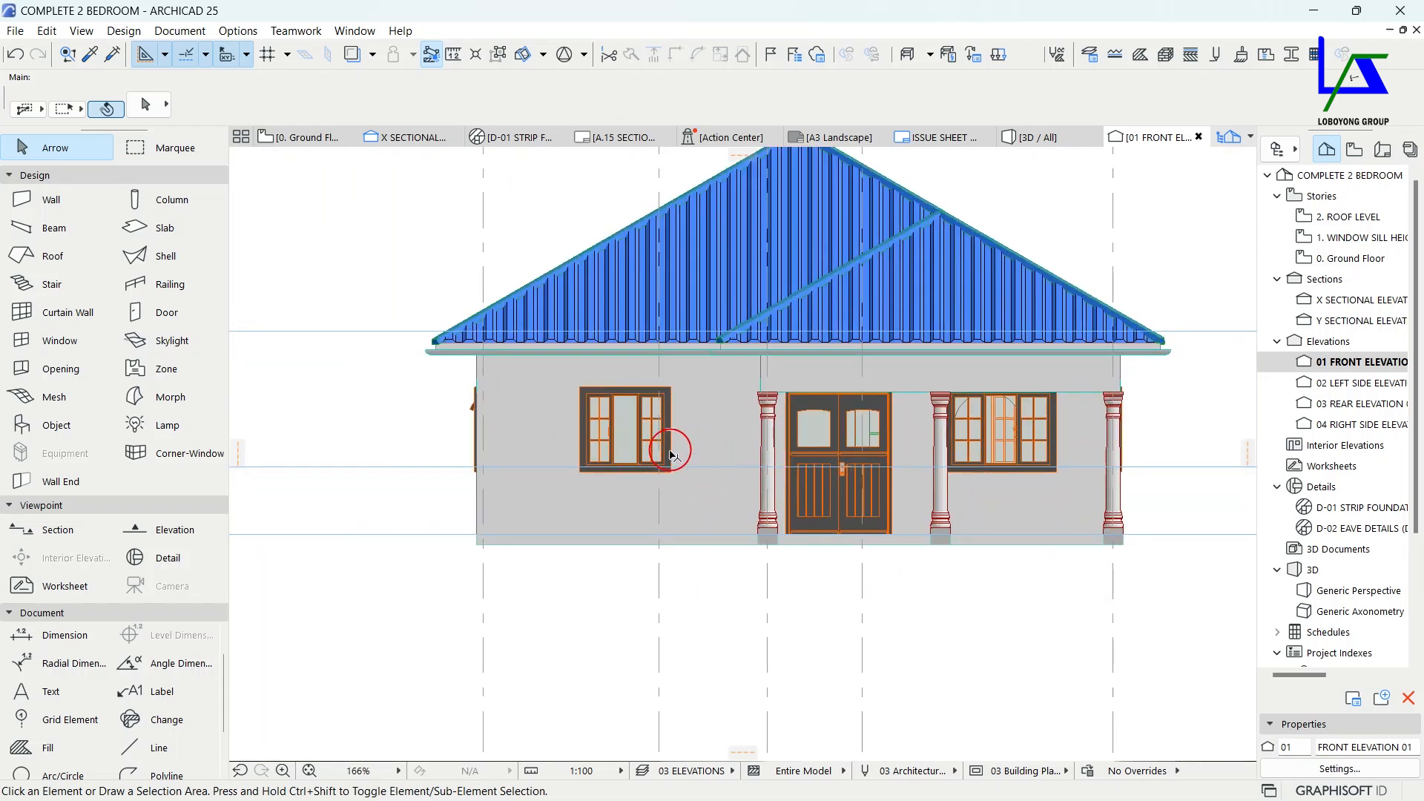
{"action": "scroll", "coordinate": [670, 454], "scroll_direction": "down", "scroll_amount": 2}
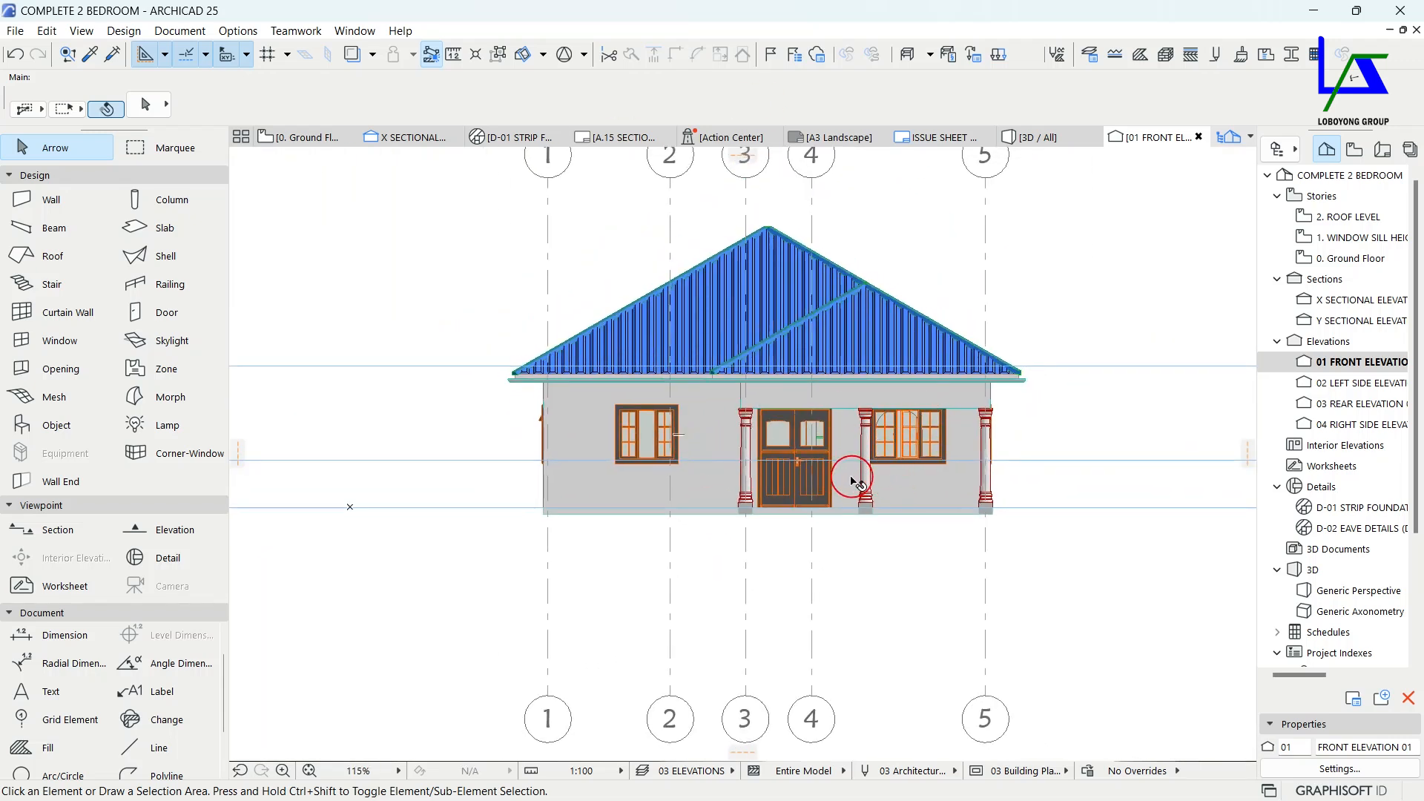
Select all four elevation markers on the ground floor plan and enable Uniform Cut Pens in their model appearance settings.
{"action": "left_click", "coordinate": [312, 138]}
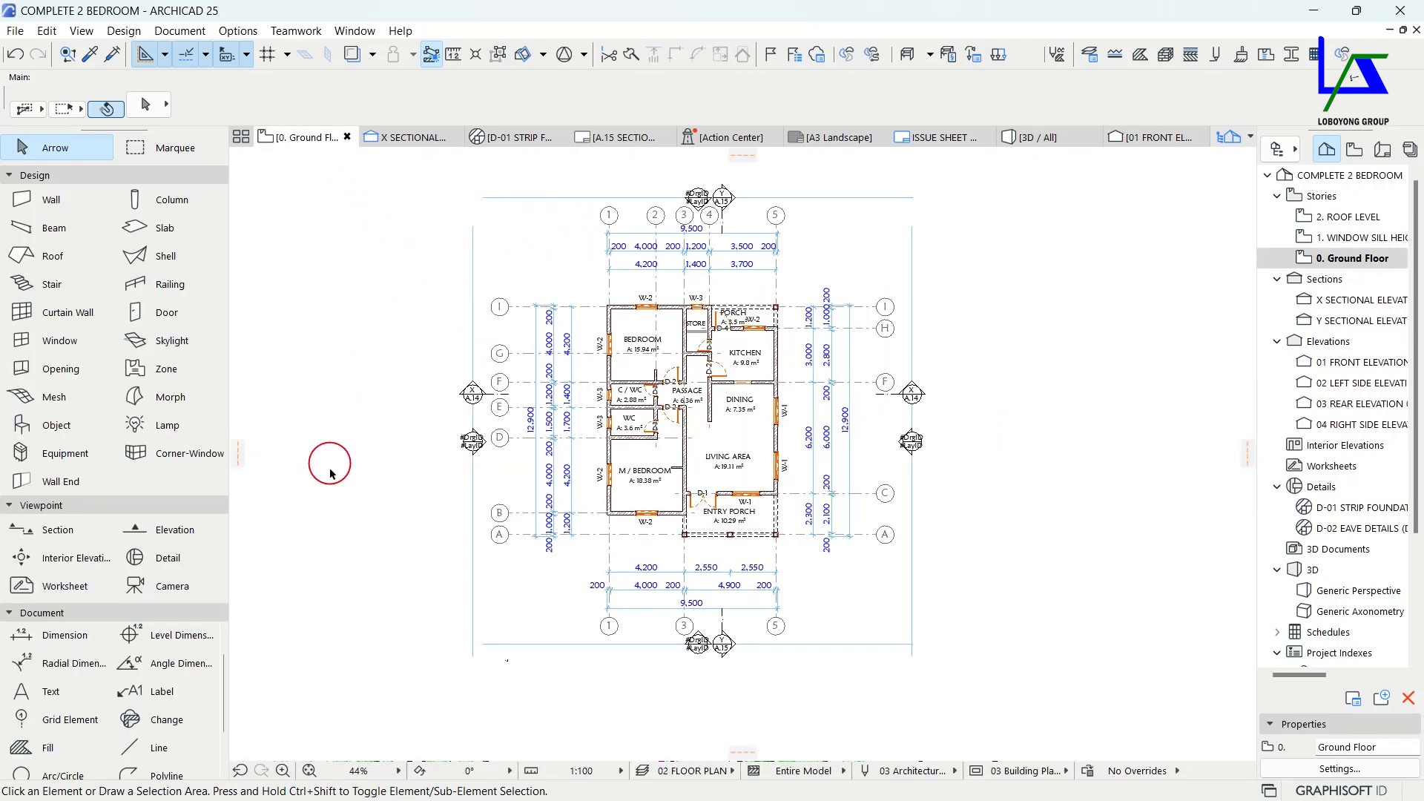
{"action": "left_click", "coordinate": [161, 532]}
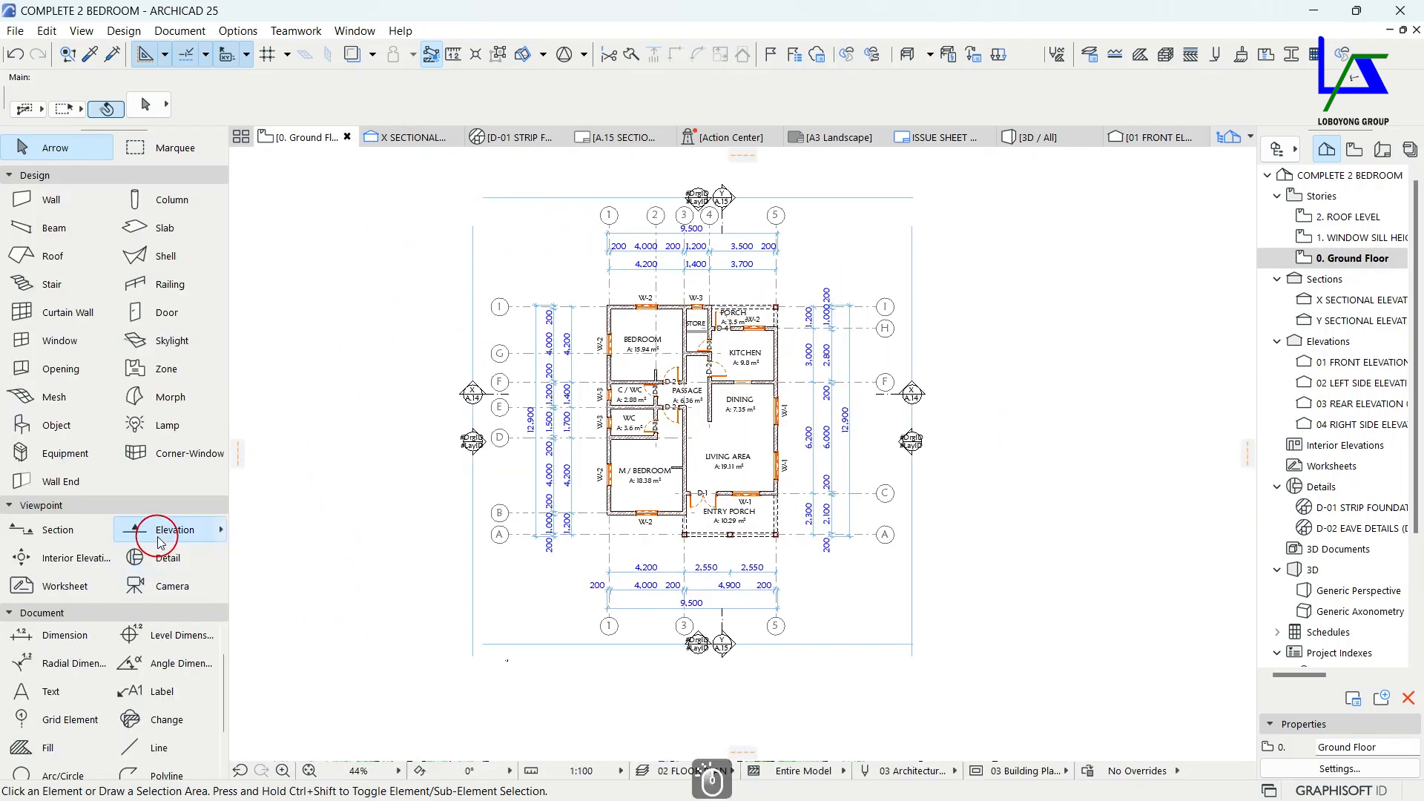
{"action": "key", "text": "ctrl+a"}
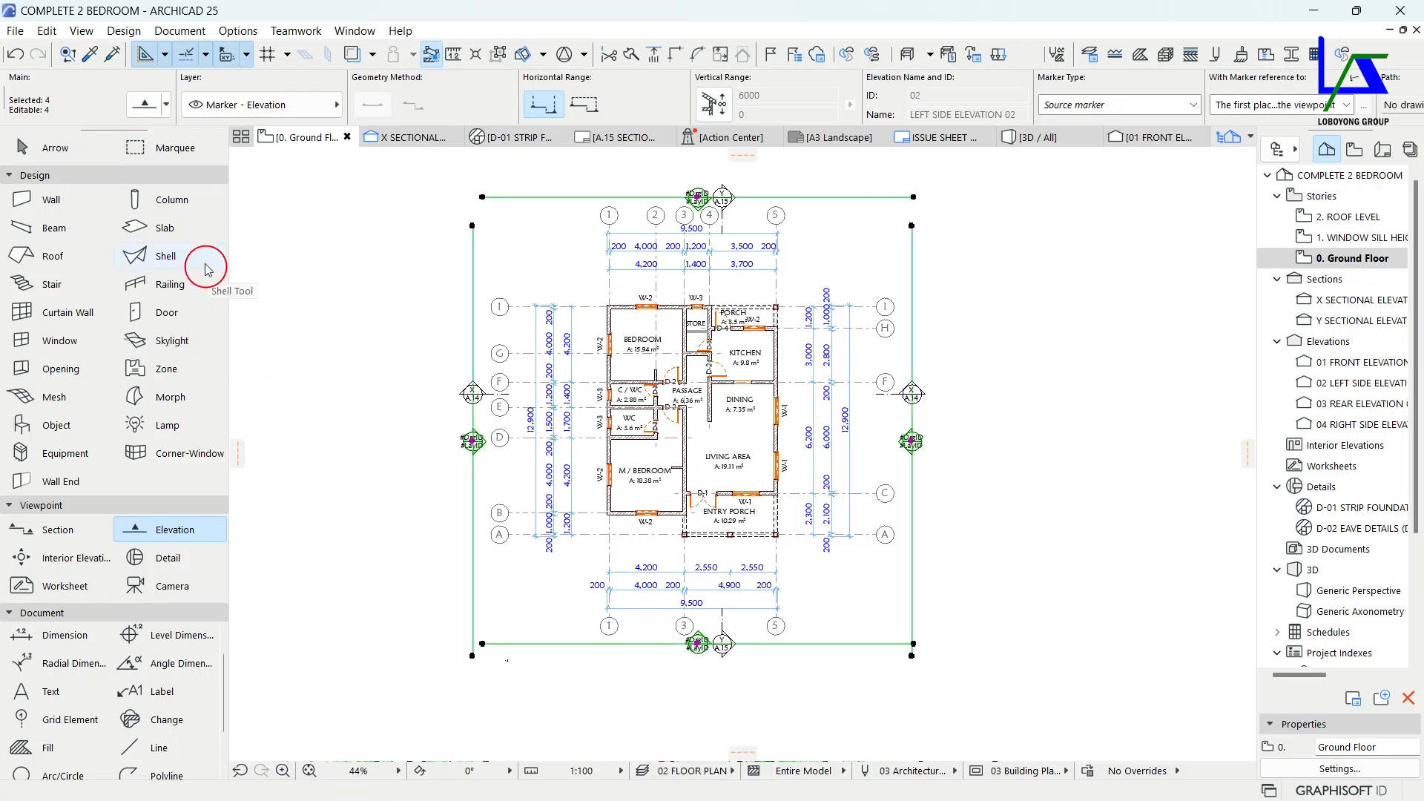
{"action": "left_click", "coordinate": [148, 104]}
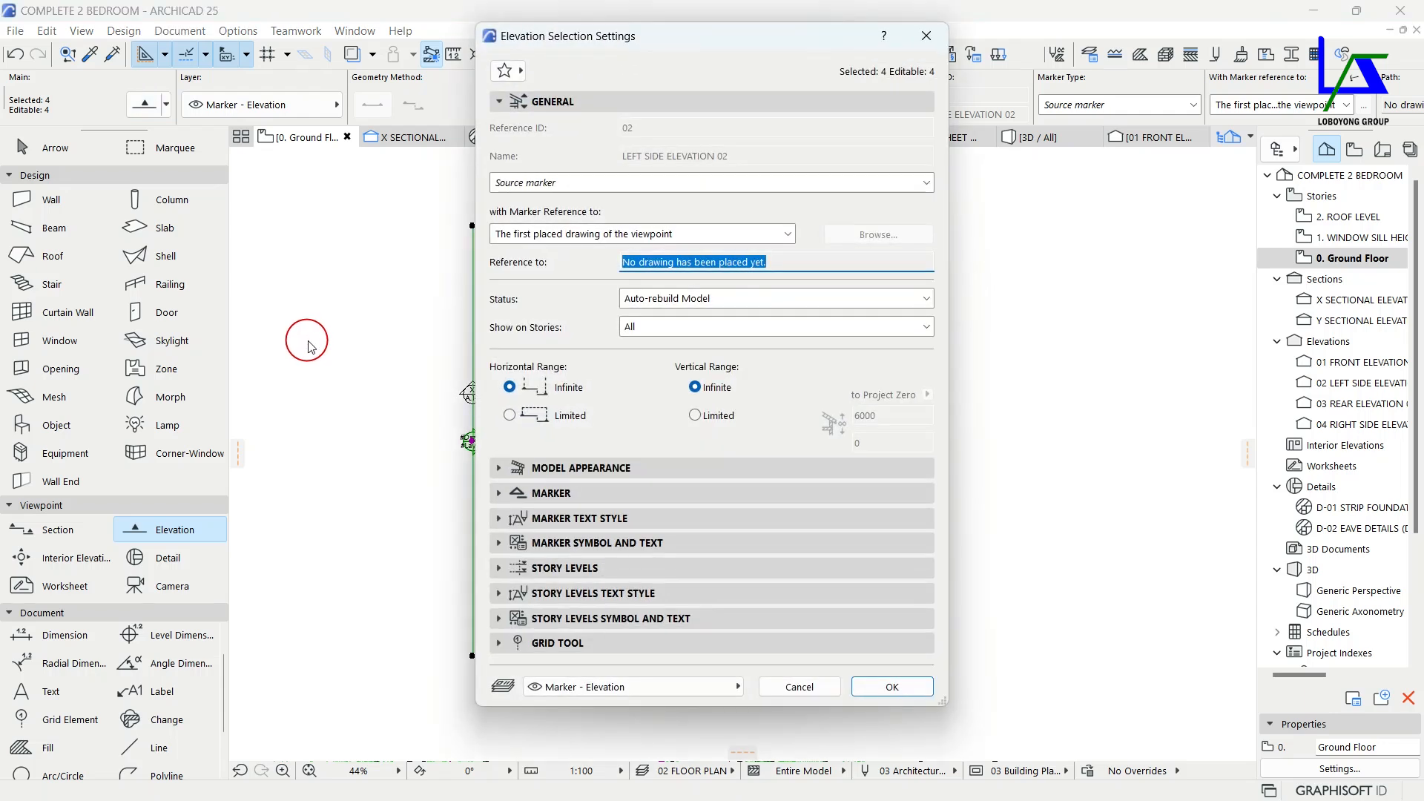
{"action": "left_click", "coordinate": [576, 468]}
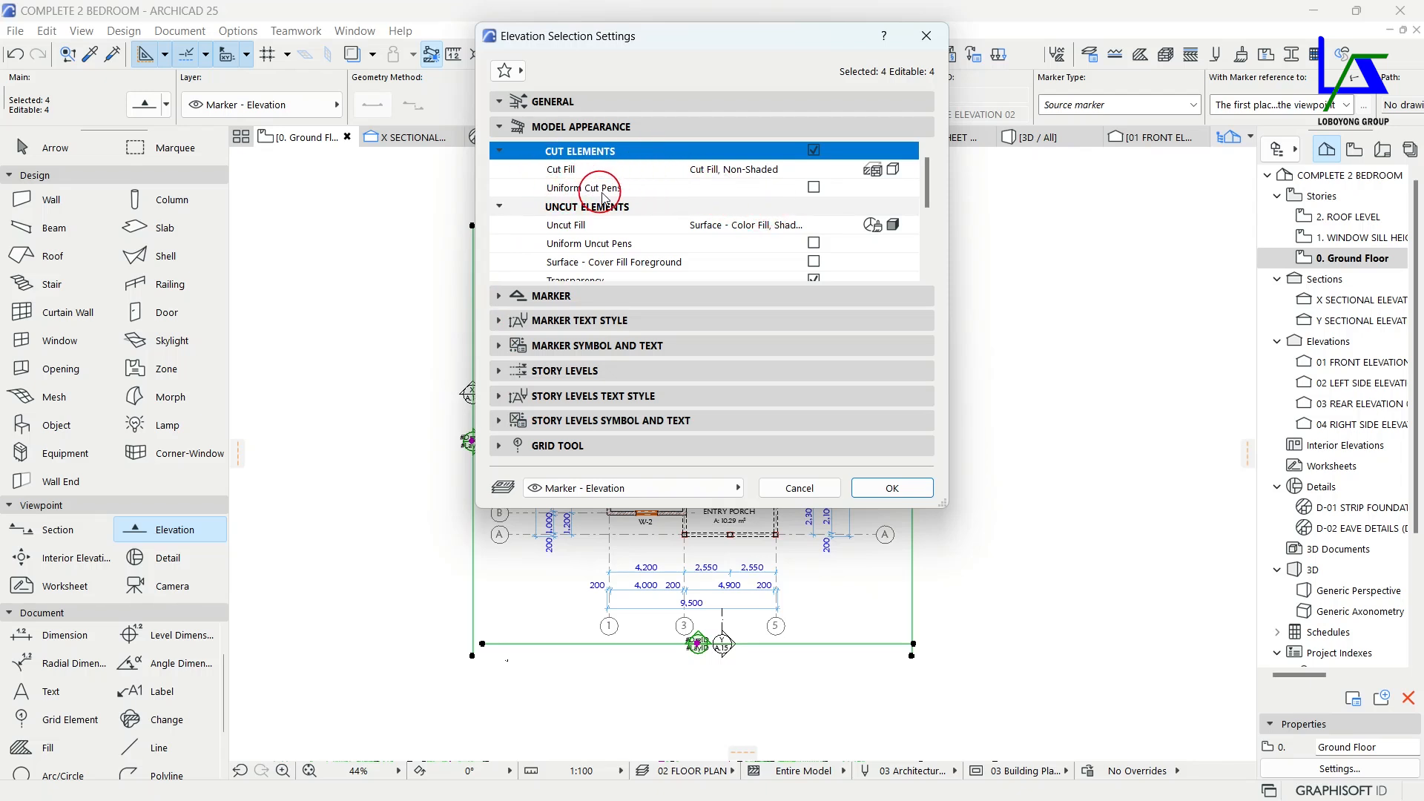
{"action": "left_click", "coordinate": [815, 188]}
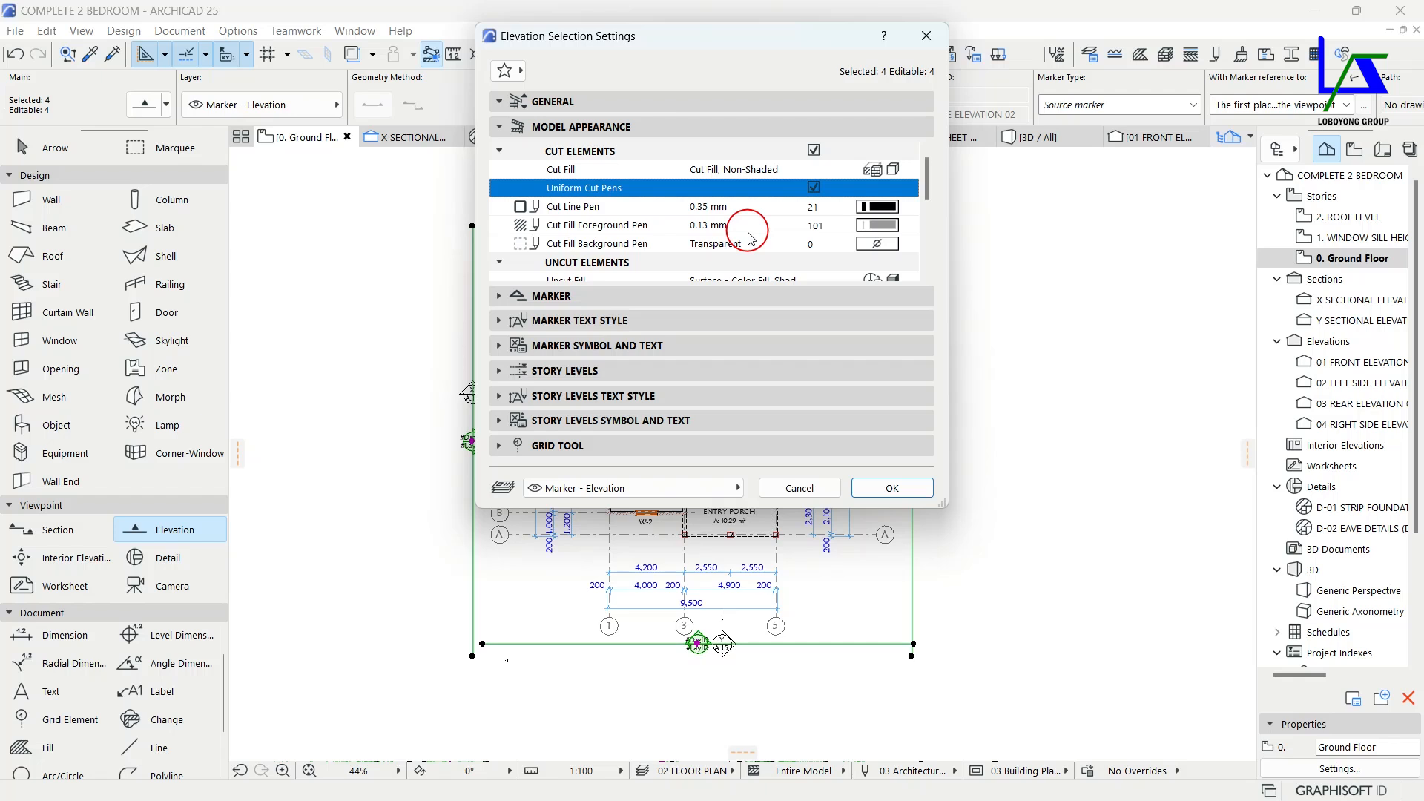
Set the uncut fill to Uniform Pen - Color Fill, Non-Shaded and enable Uniform Uncut Pens.
{"action": "scroll", "coordinate": [731, 231], "scroll_direction": "down", "scroll_amount": 2}
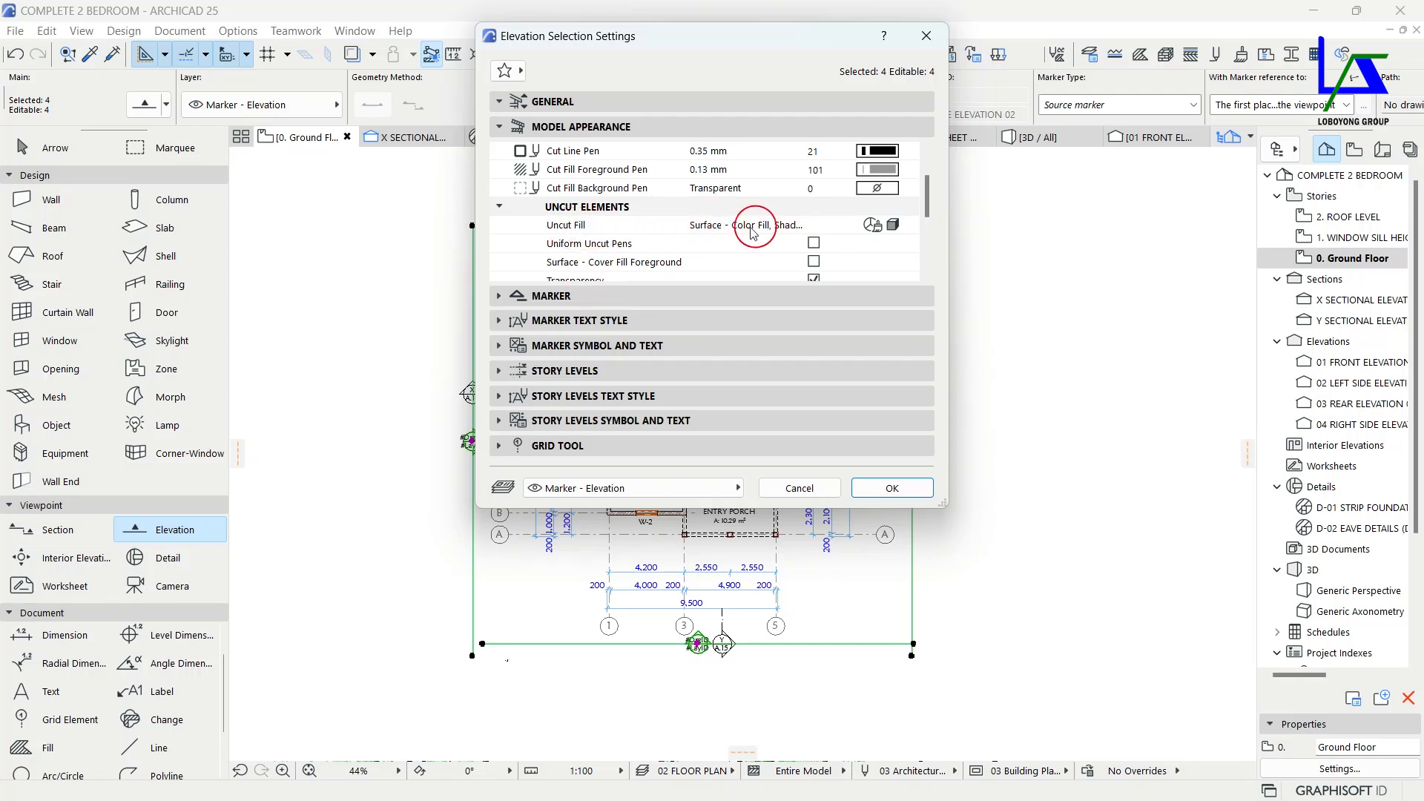
{"action": "left_click", "coordinate": [887, 228]}
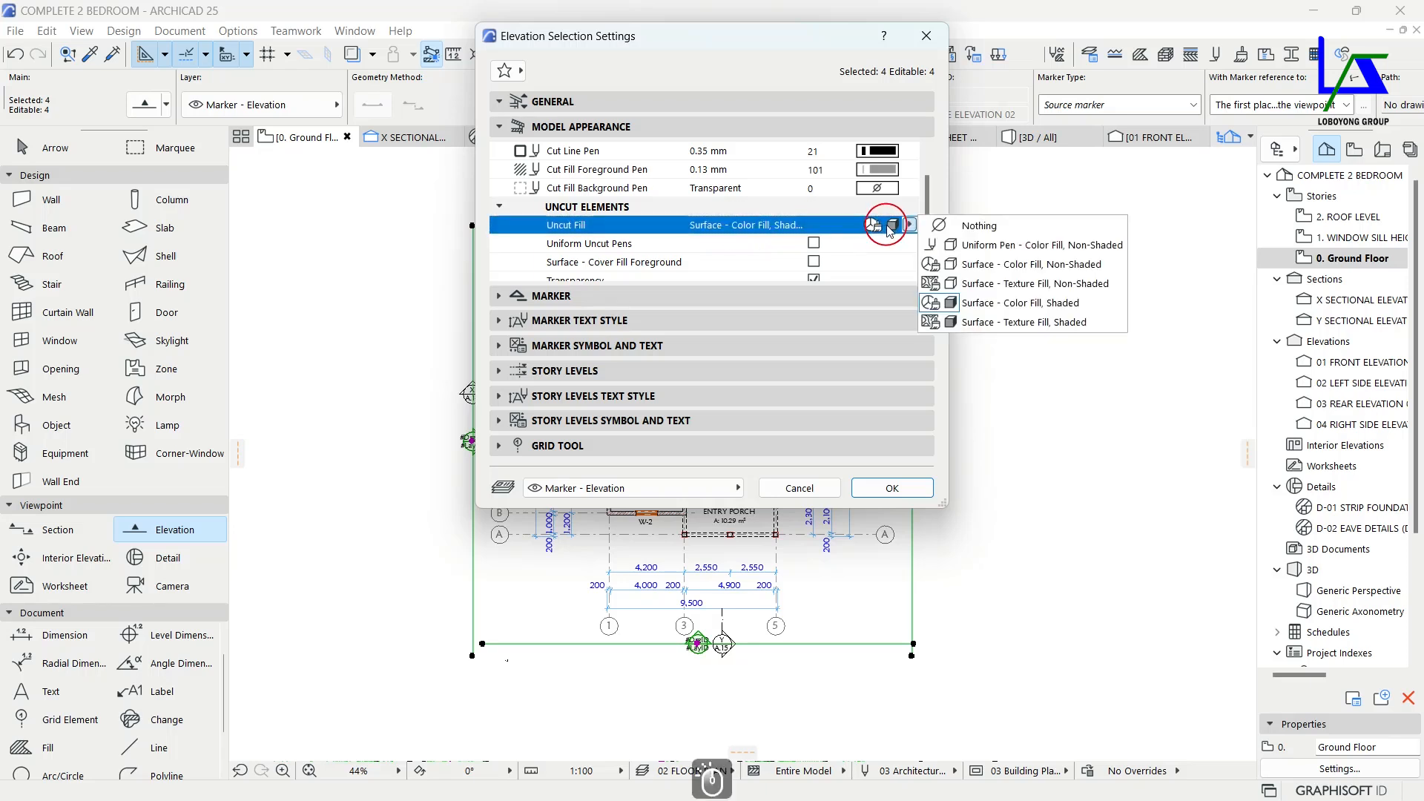
{"action": "left_click", "coordinate": [977, 248]}
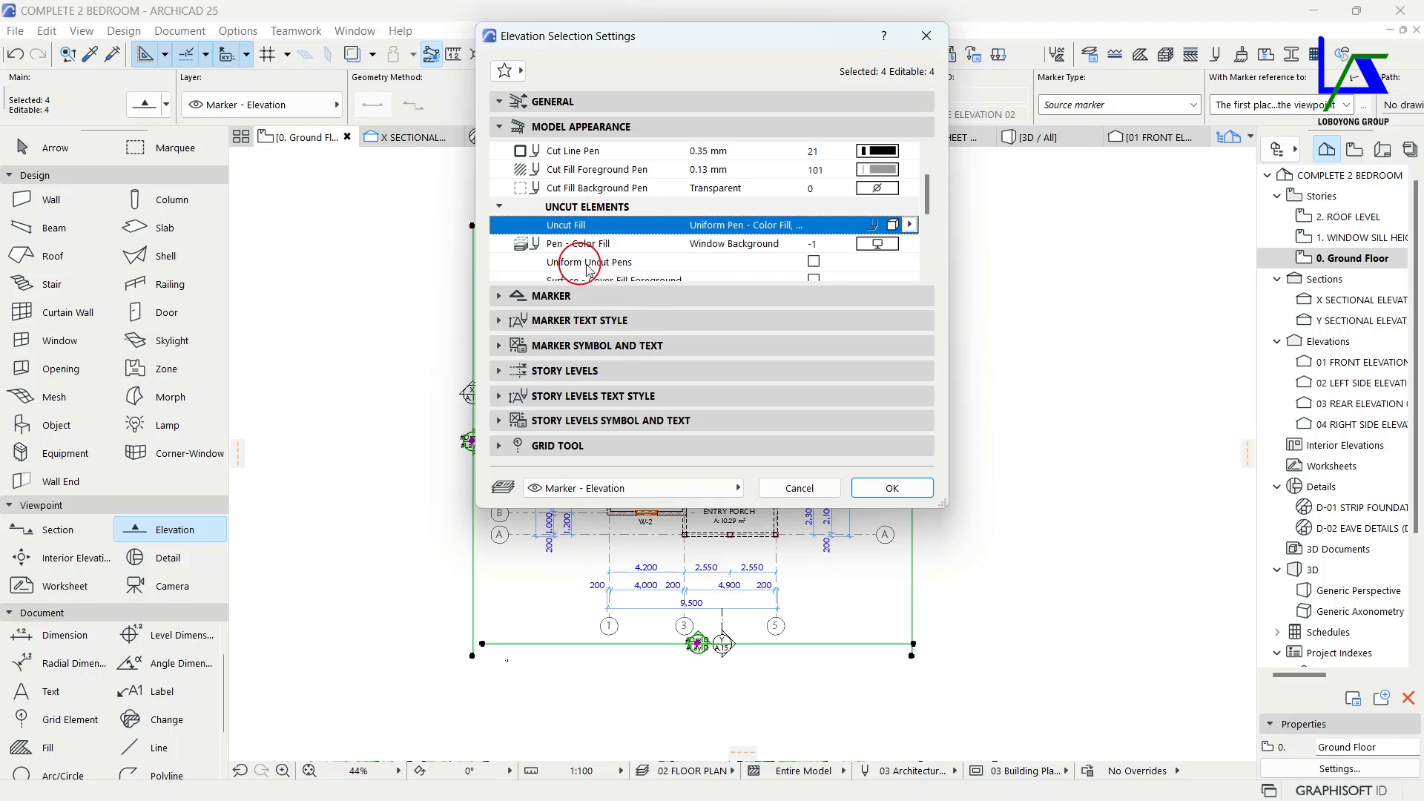
{"action": "left_click", "coordinate": [814, 262]}
{"action": "scroll", "coordinate": [831, 248], "scroll_direction": "down", "scroll_amount": 1}
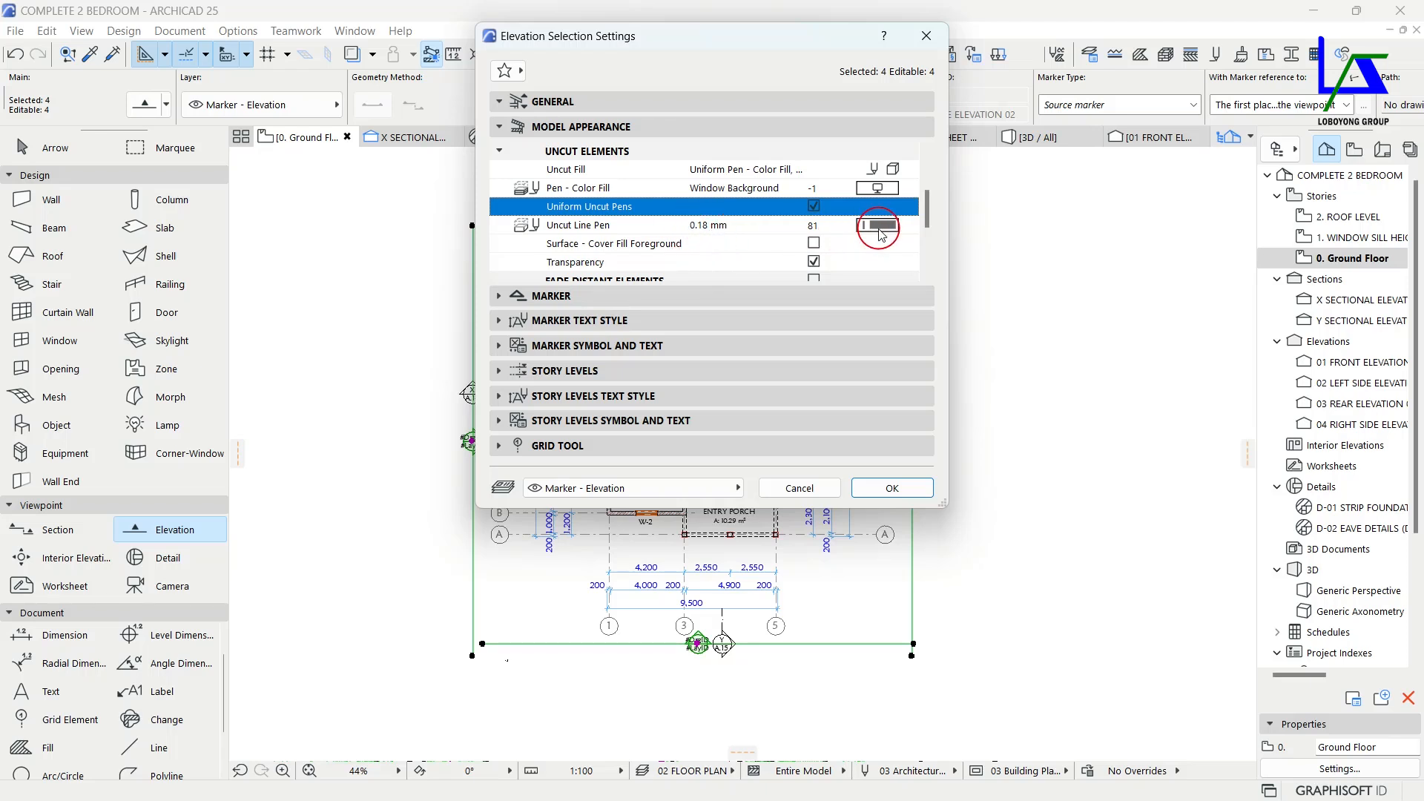
{"action": "scroll", "coordinate": [878, 235], "scroll_direction": "up", "scroll_amount": 1}
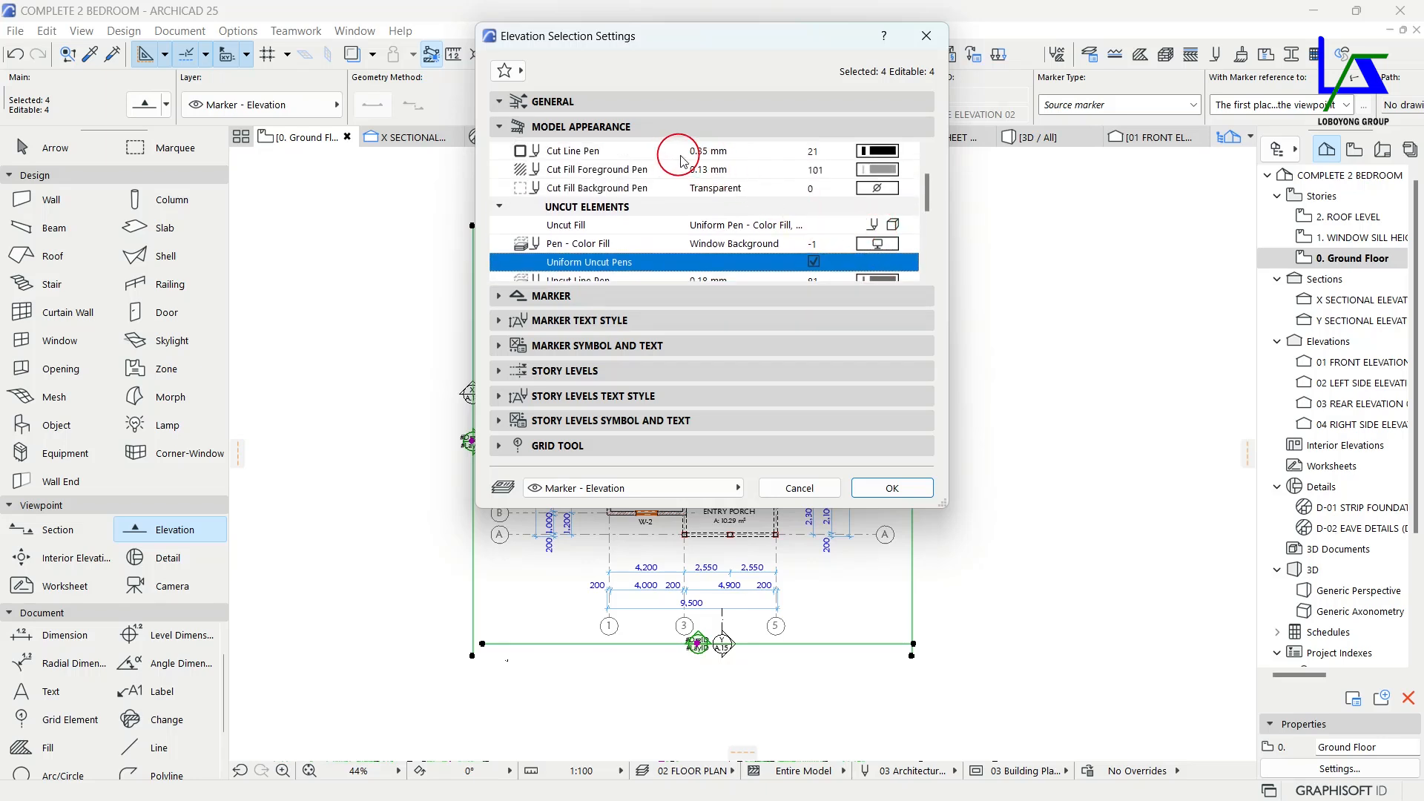
{"action": "scroll", "coordinate": [762, 217], "scroll_direction": "down", "scroll_amount": 1}
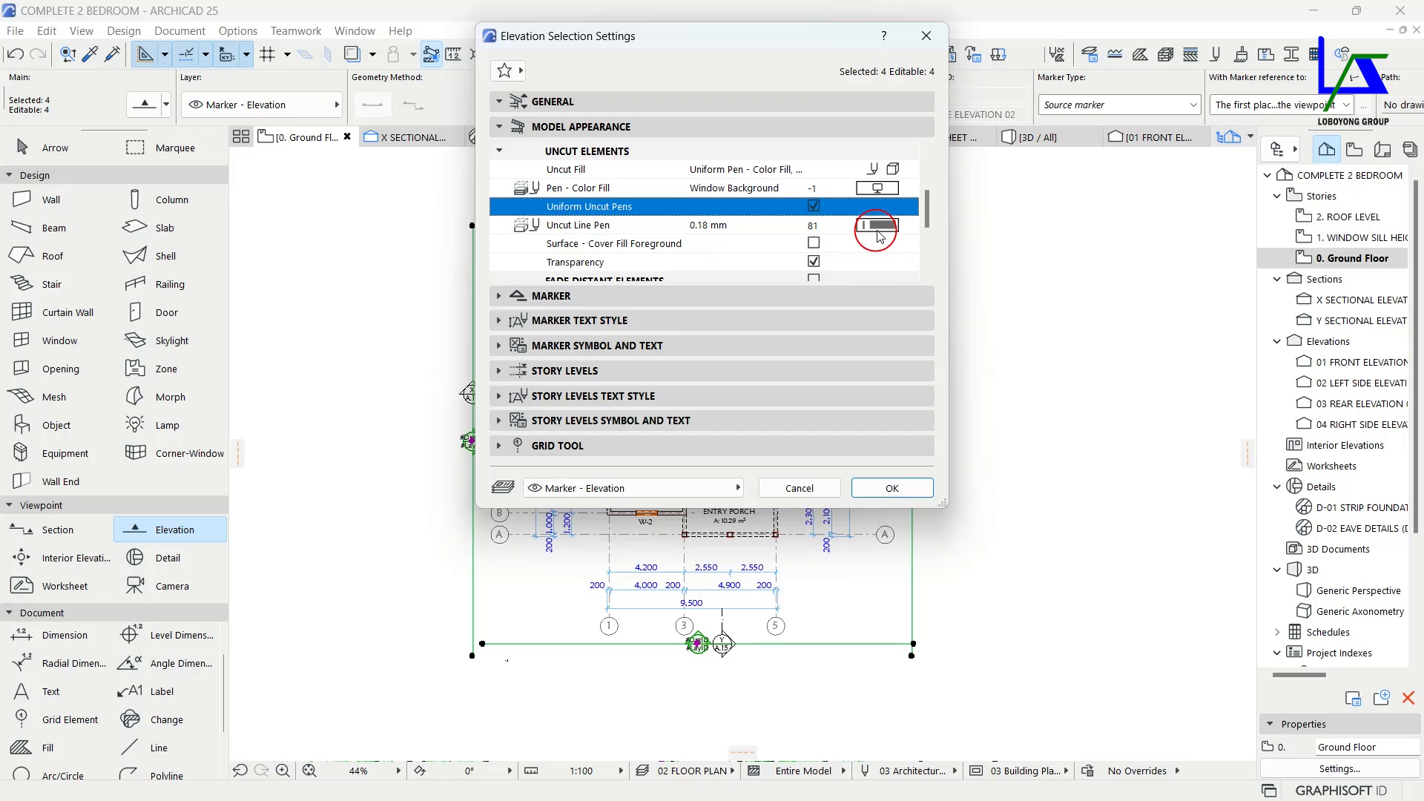
Turn off Transparency and enable Shadow with the 25 % solid fill for the four elevations.
{"action": "scroll", "coordinate": [881, 236], "scroll_direction": "down", "scroll_amount": 3}
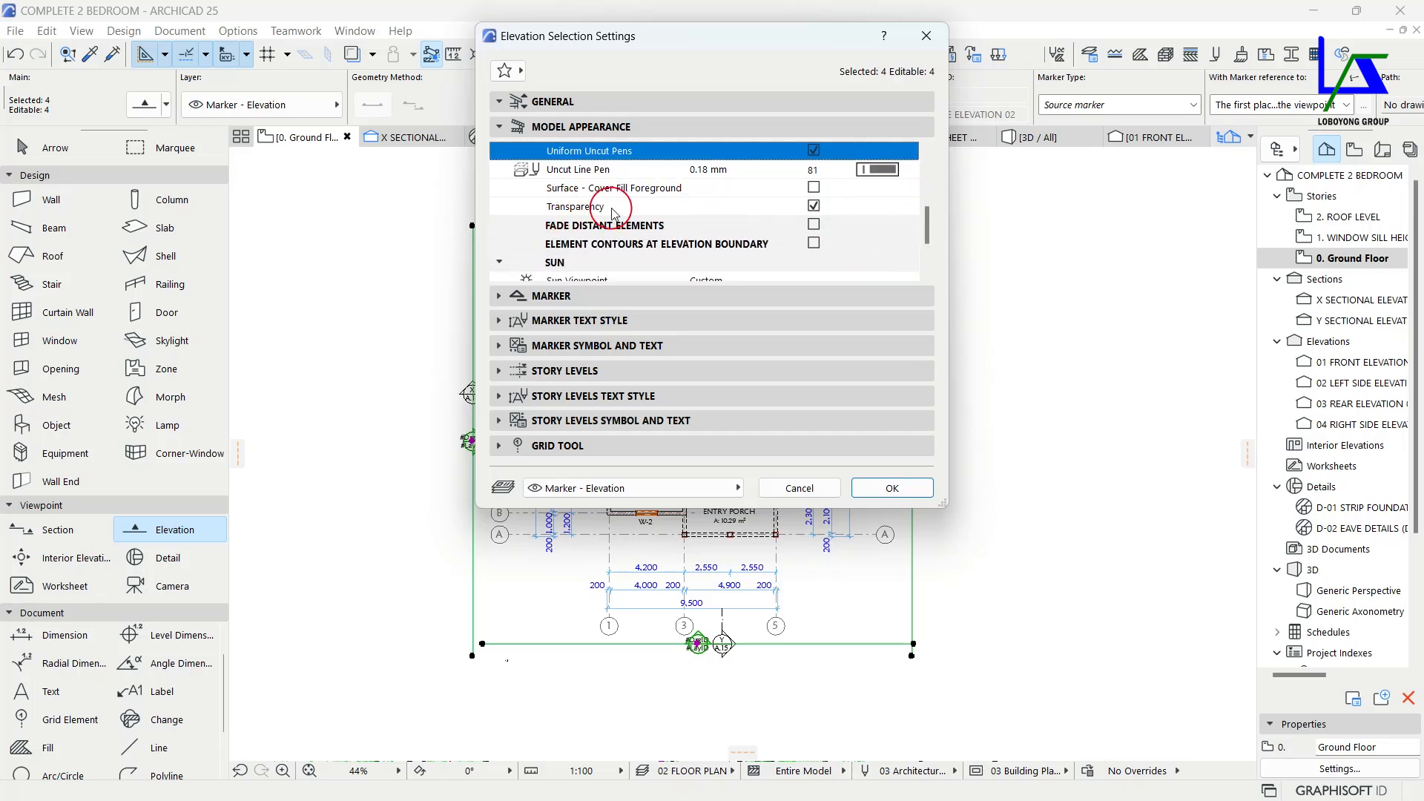
{"action": "left_click", "coordinate": [814, 207]}
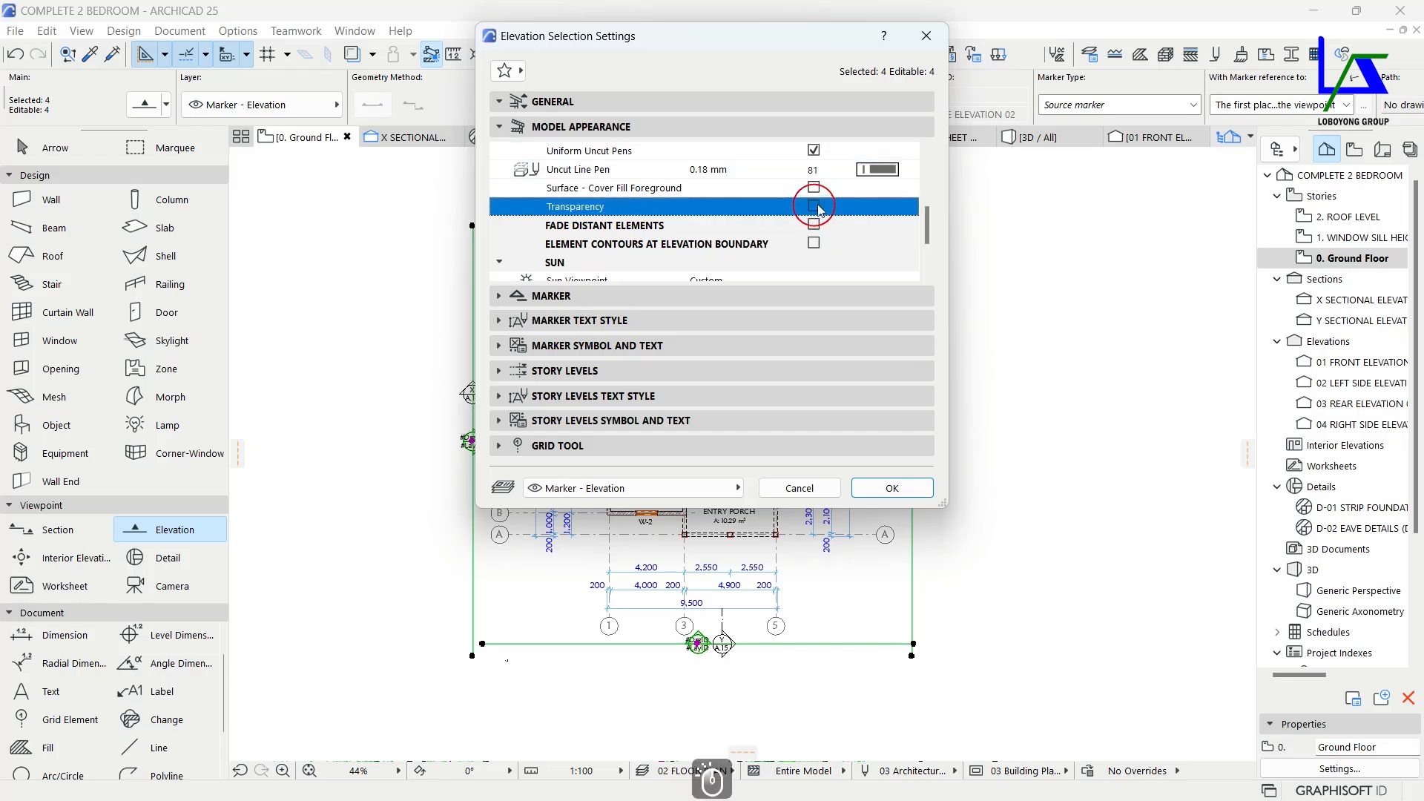
{"action": "scroll", "coordinate": [814, 209], "scroll_direction": "down", "scroll_amount": 3}
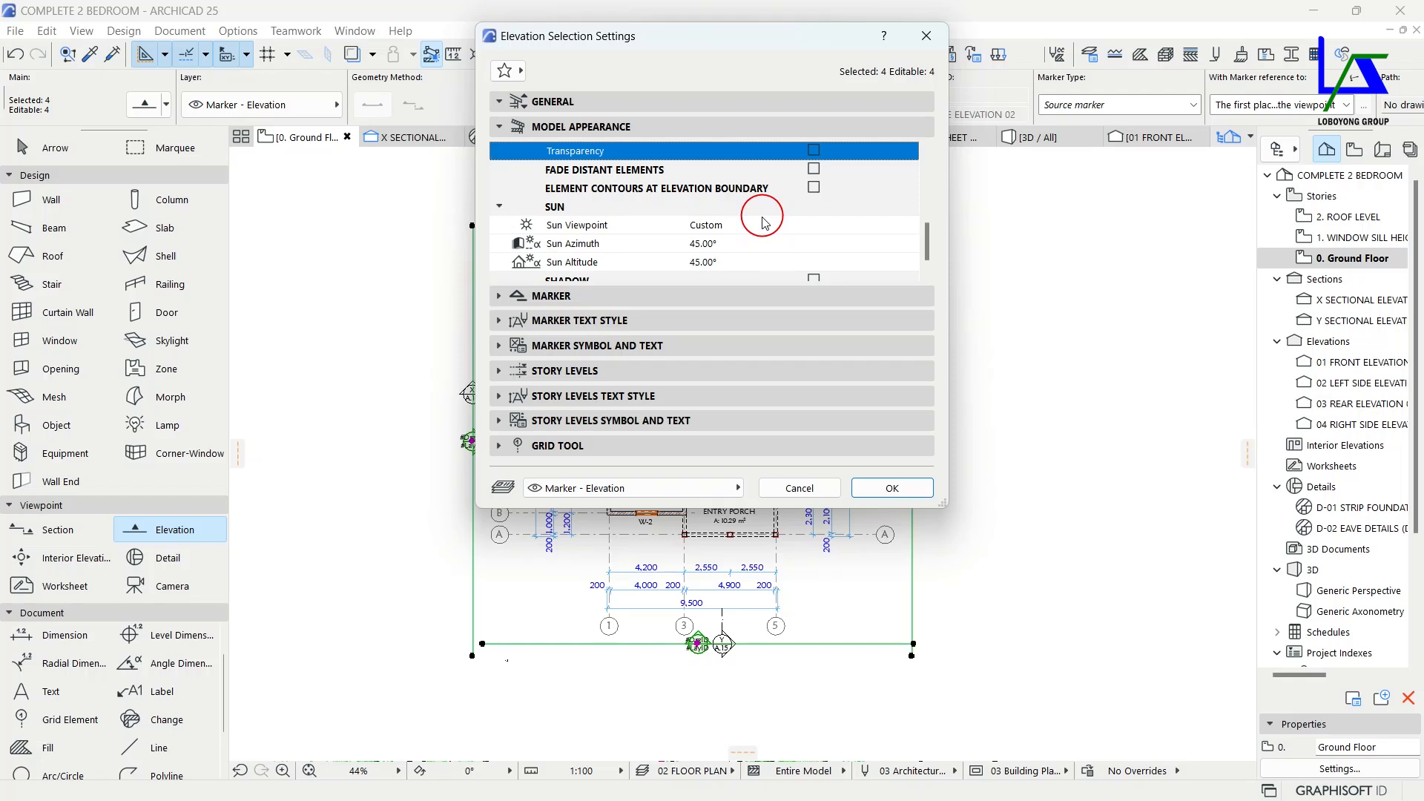
{"action": "scroll", "coordinate": [753, 225], "scroll_direction": "down", "scroll_amount": 1}
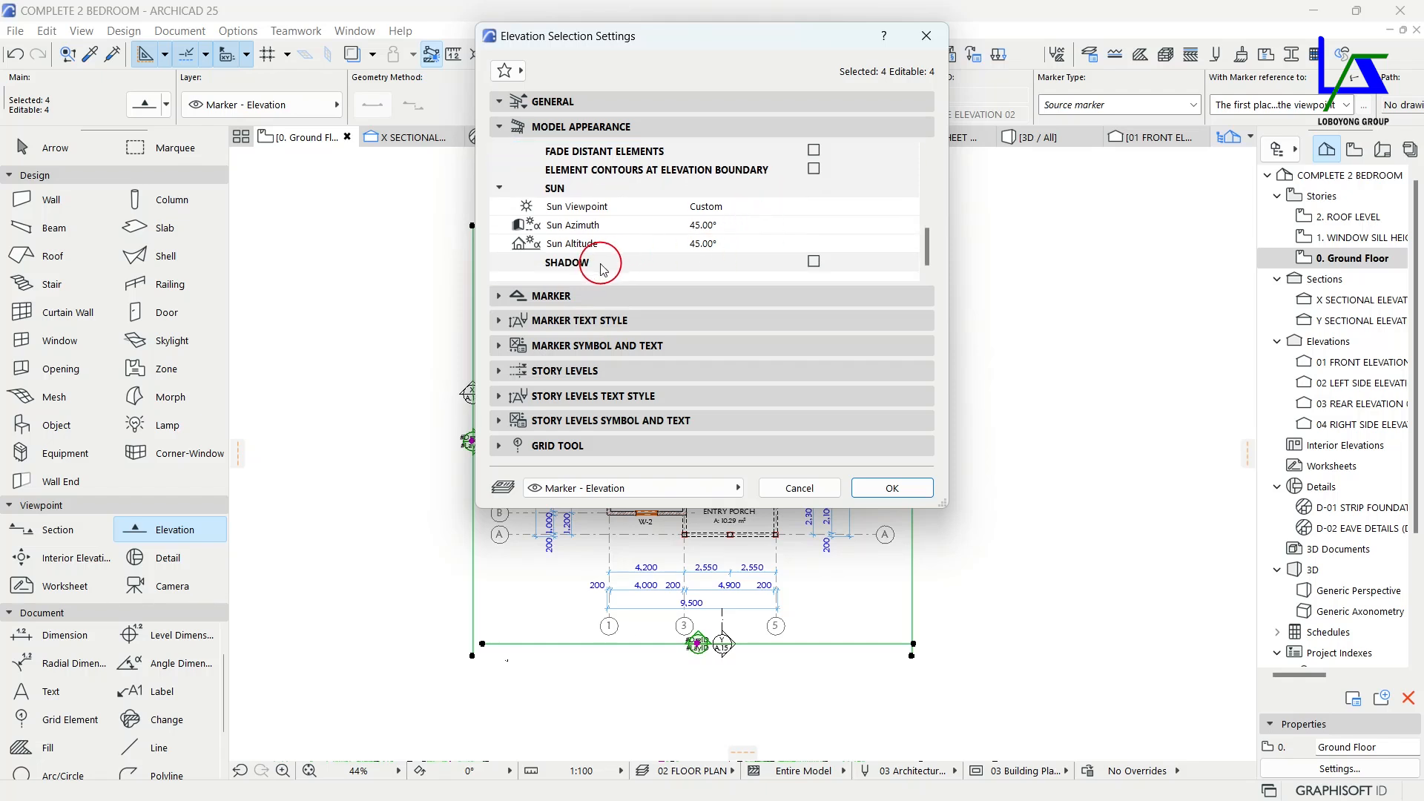
{"action": "left_click", "coordinate": [819, 265]}
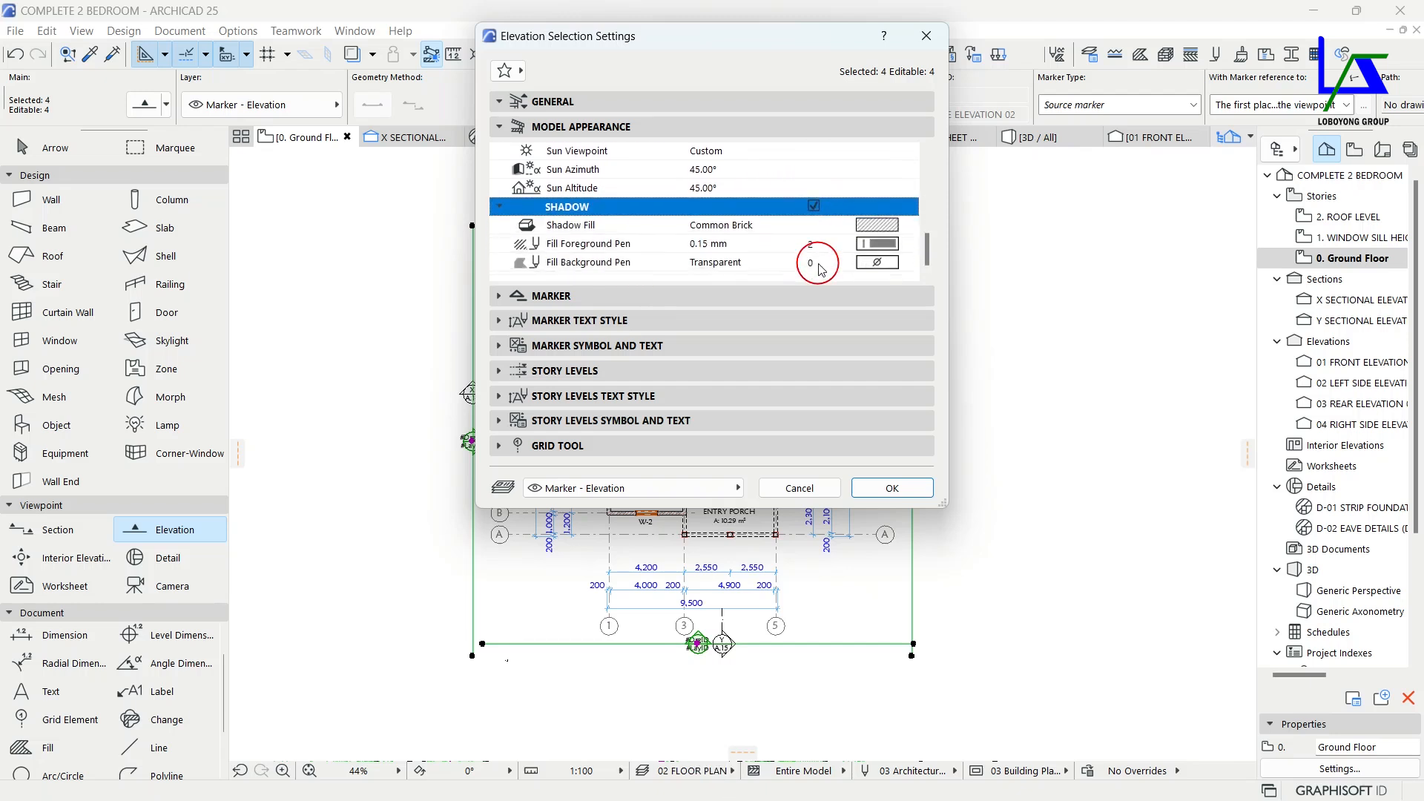
{"action": "left_click", "coordinate": [891, 236]}
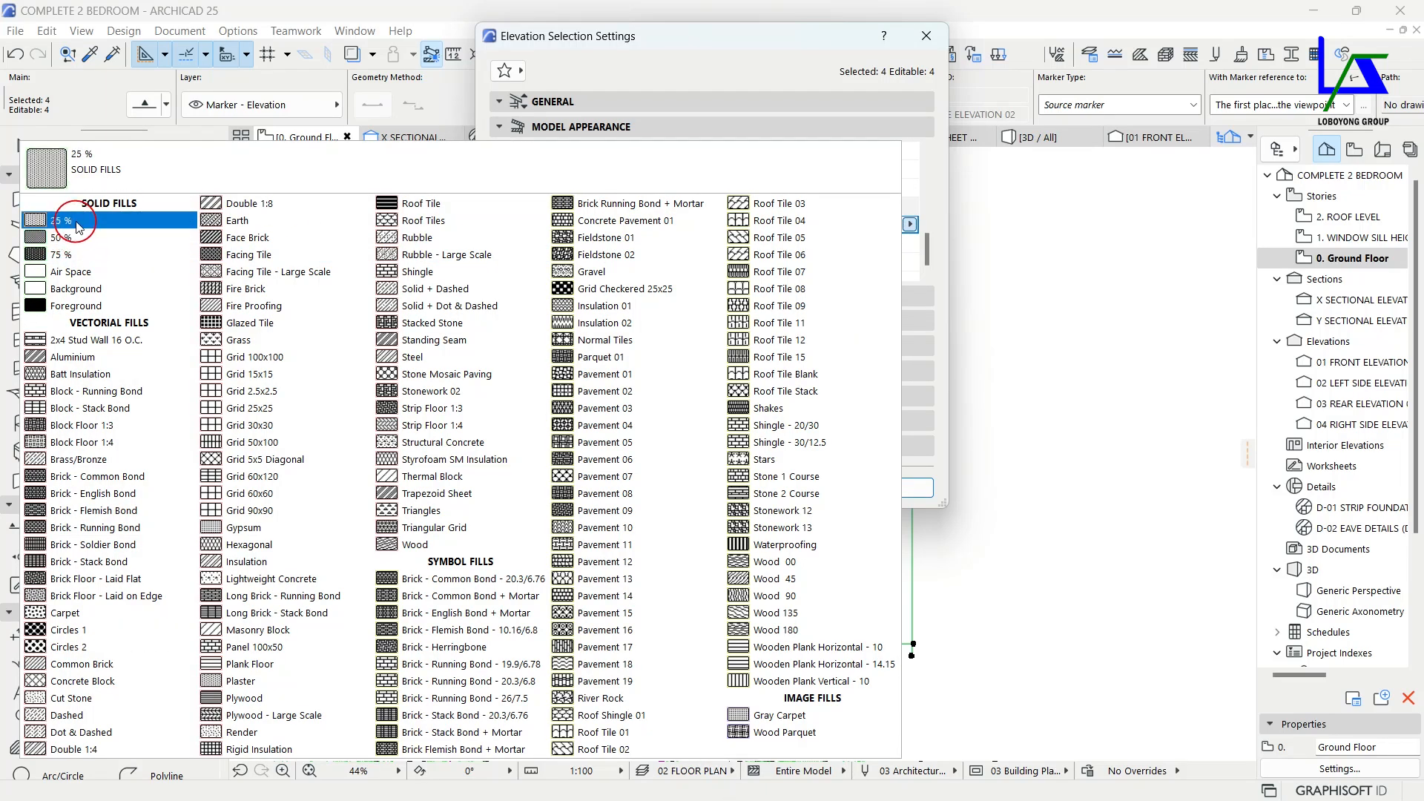
{"action": "left_click", "coordinate": [79, 222]}
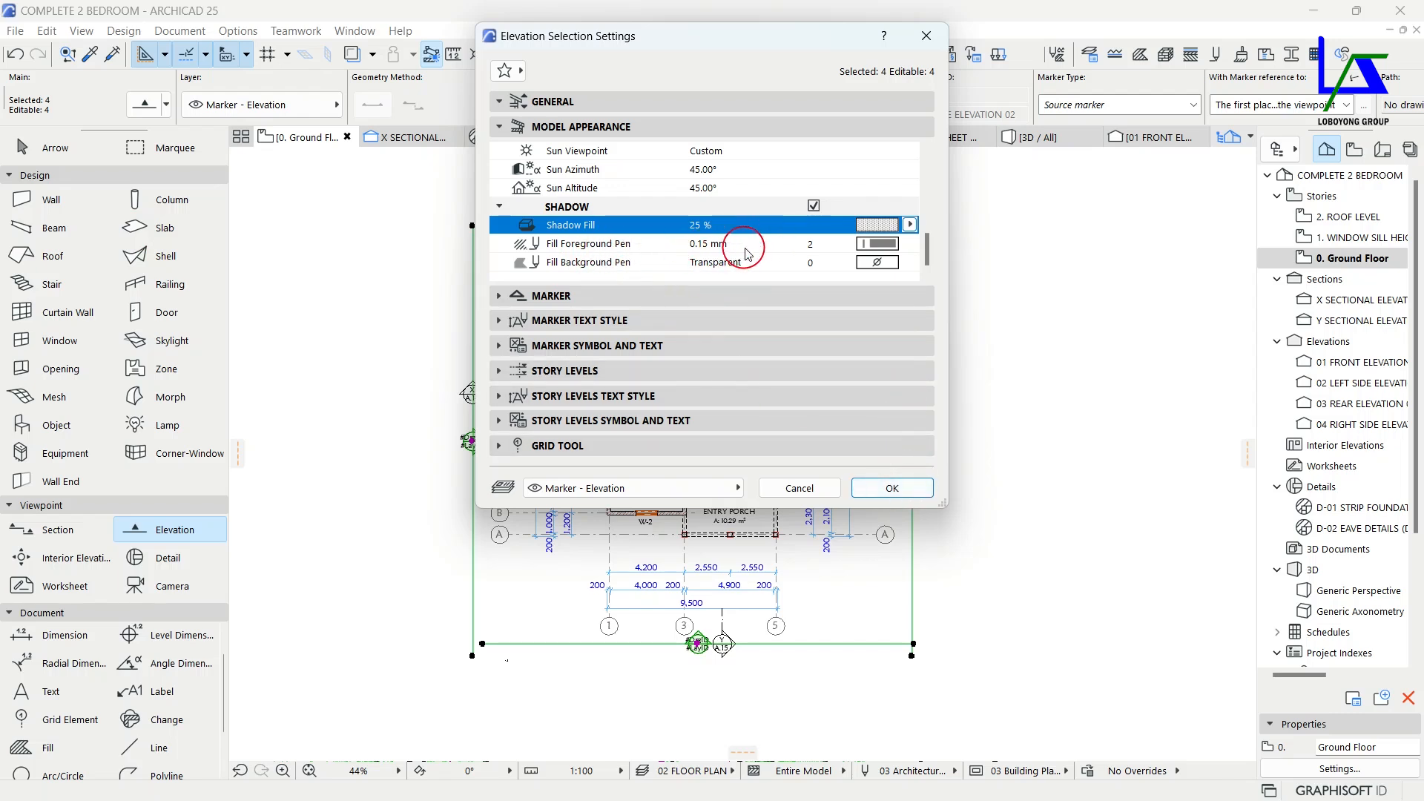
{"action": "left_click", "coordinate": [910, 490]}
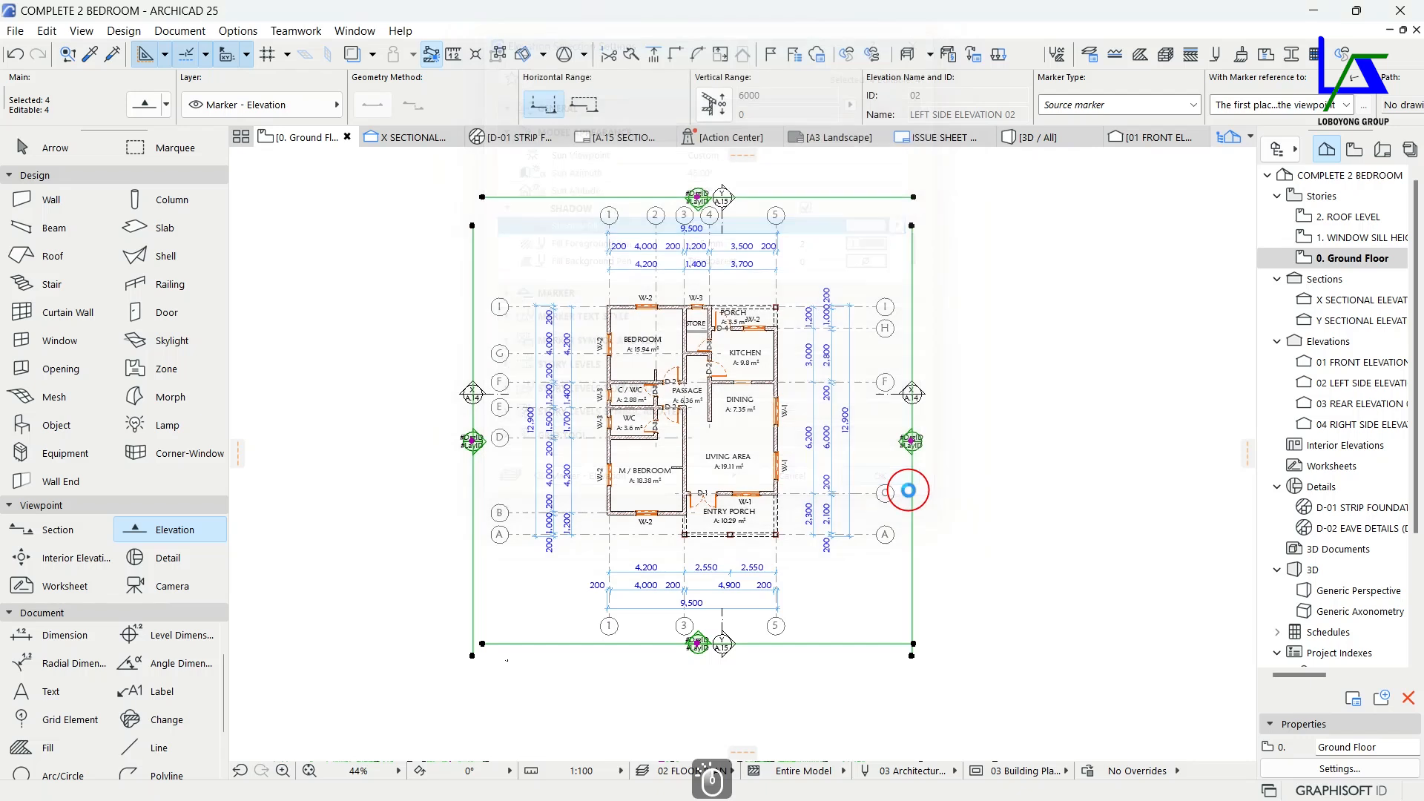
{"action": "left_click", "coordinate": [956, 487]}
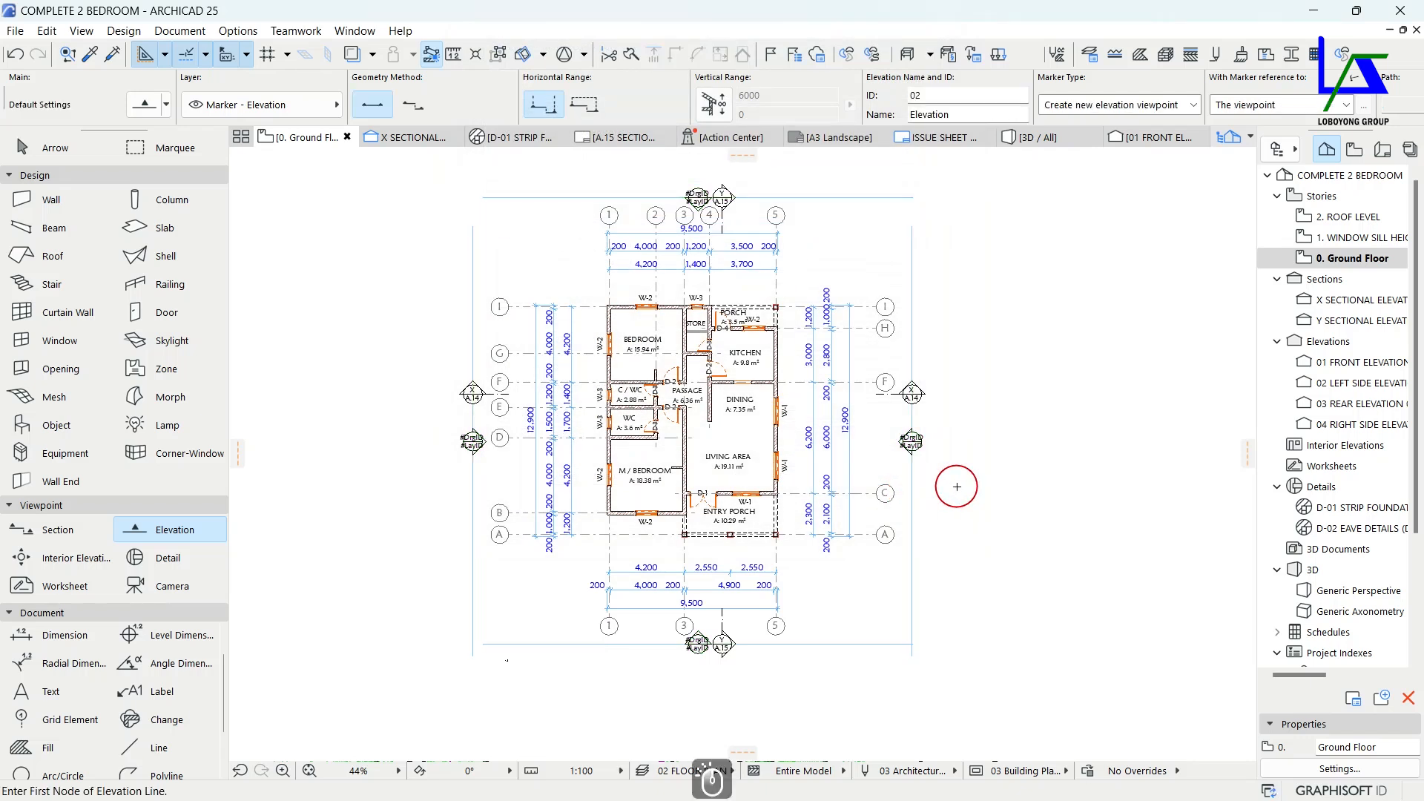
Open the 01 FRONT ELEVATION 01 viewpoint and apply the 03 ELEVATIONS layer combination.
{"action": "double_click", "coordinate": [1395, 362]}
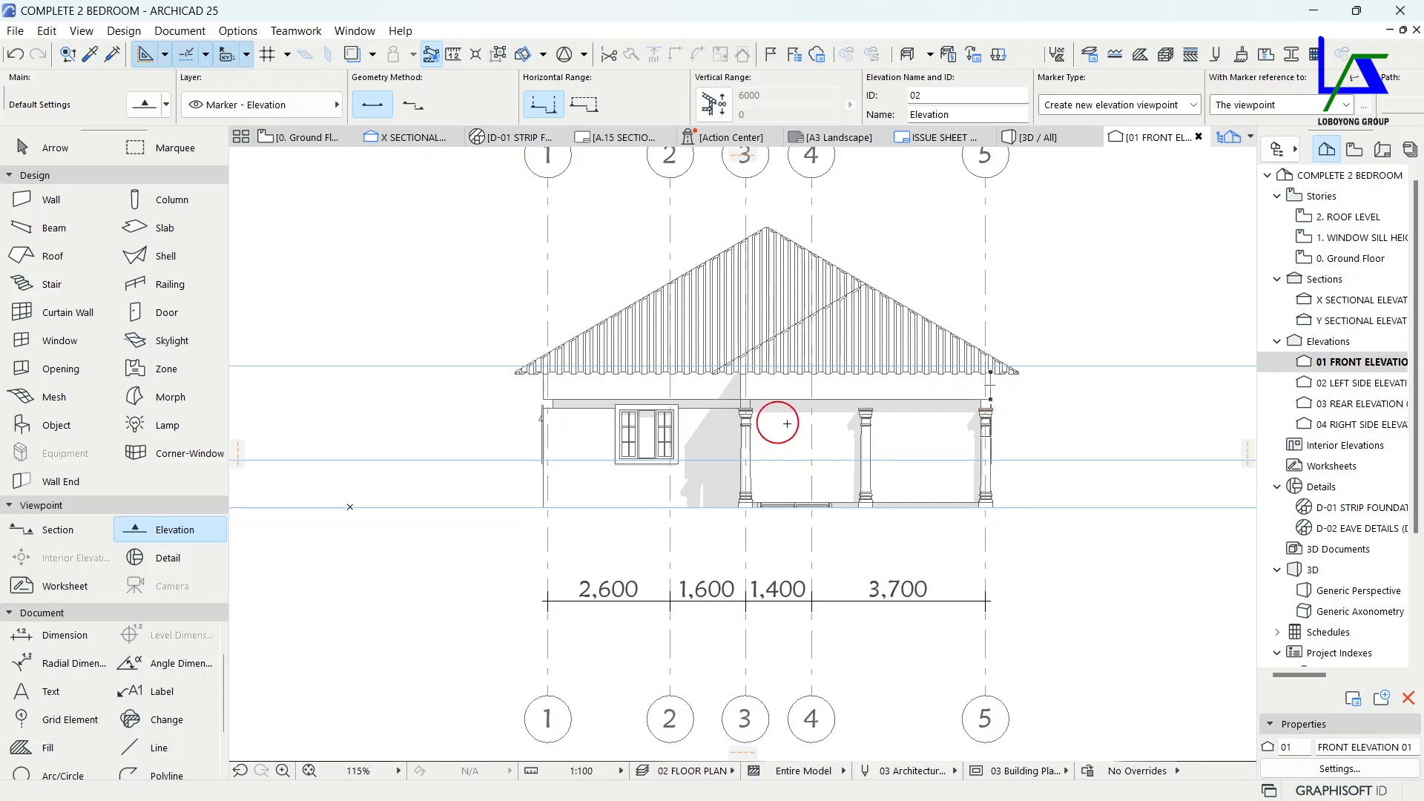
{"action": "left_click", "coordinate": [694, 770]}
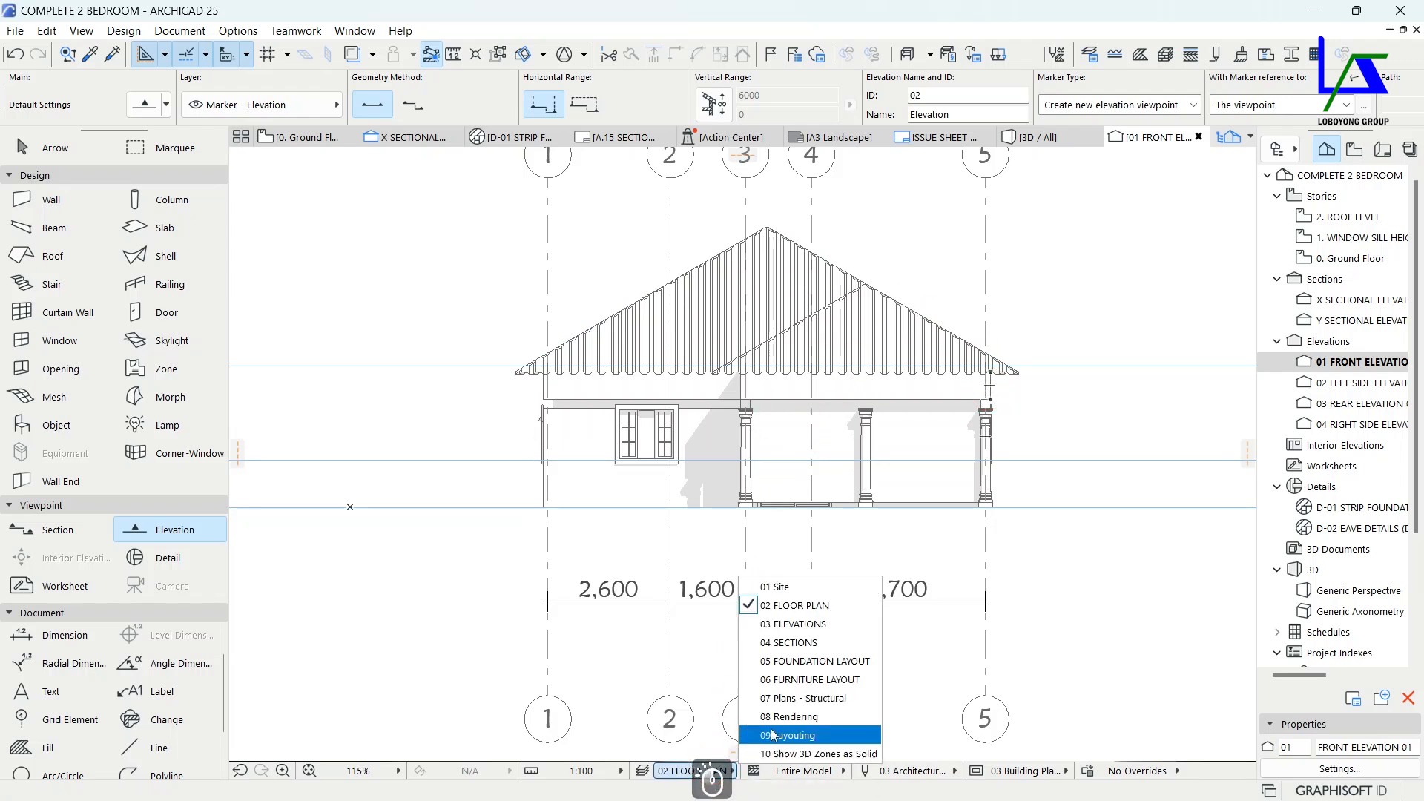
{"action": "left_click", "coordinate": [801, 624]}
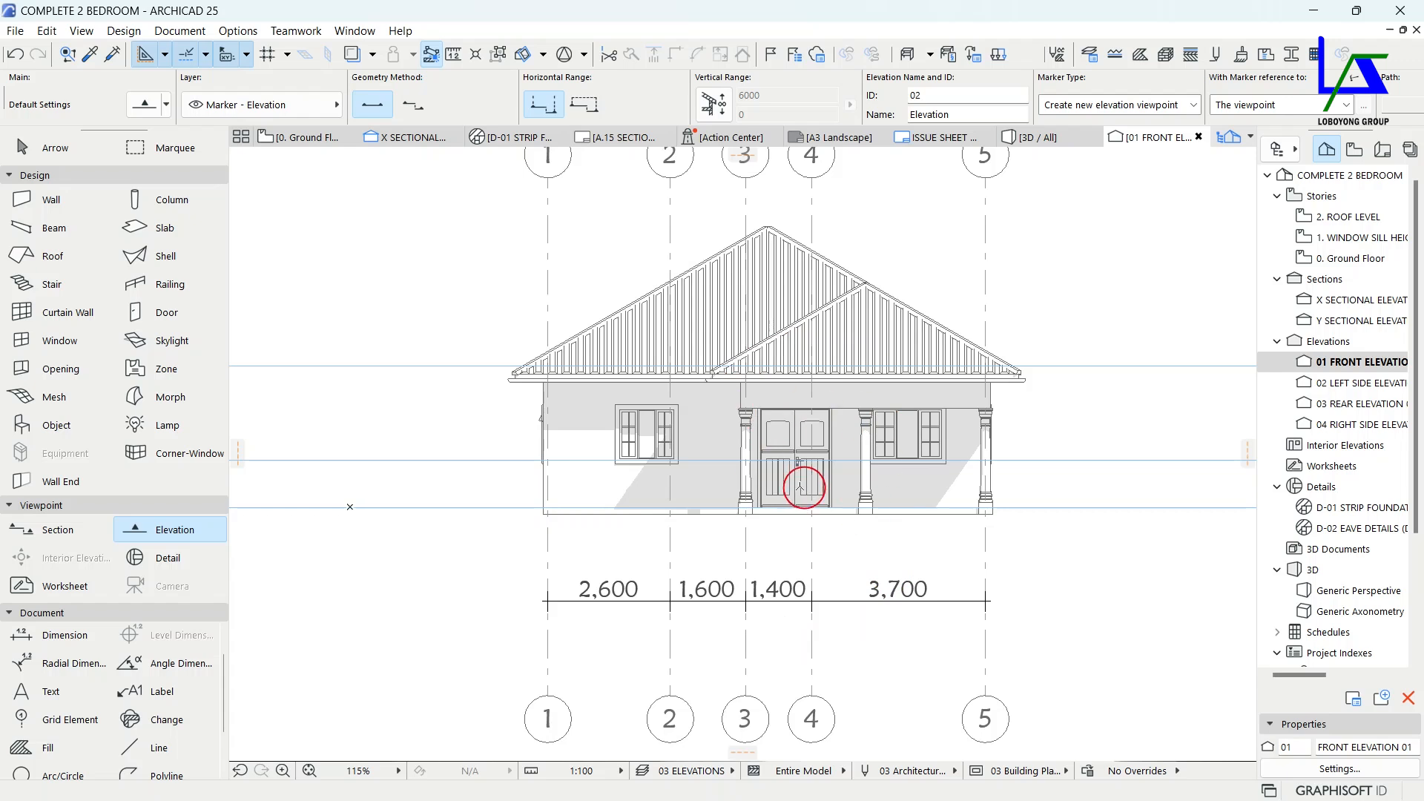
{"action": "middle_click_drag", "start_coordinate": [875, 495], "coordinate": [823, 488]}
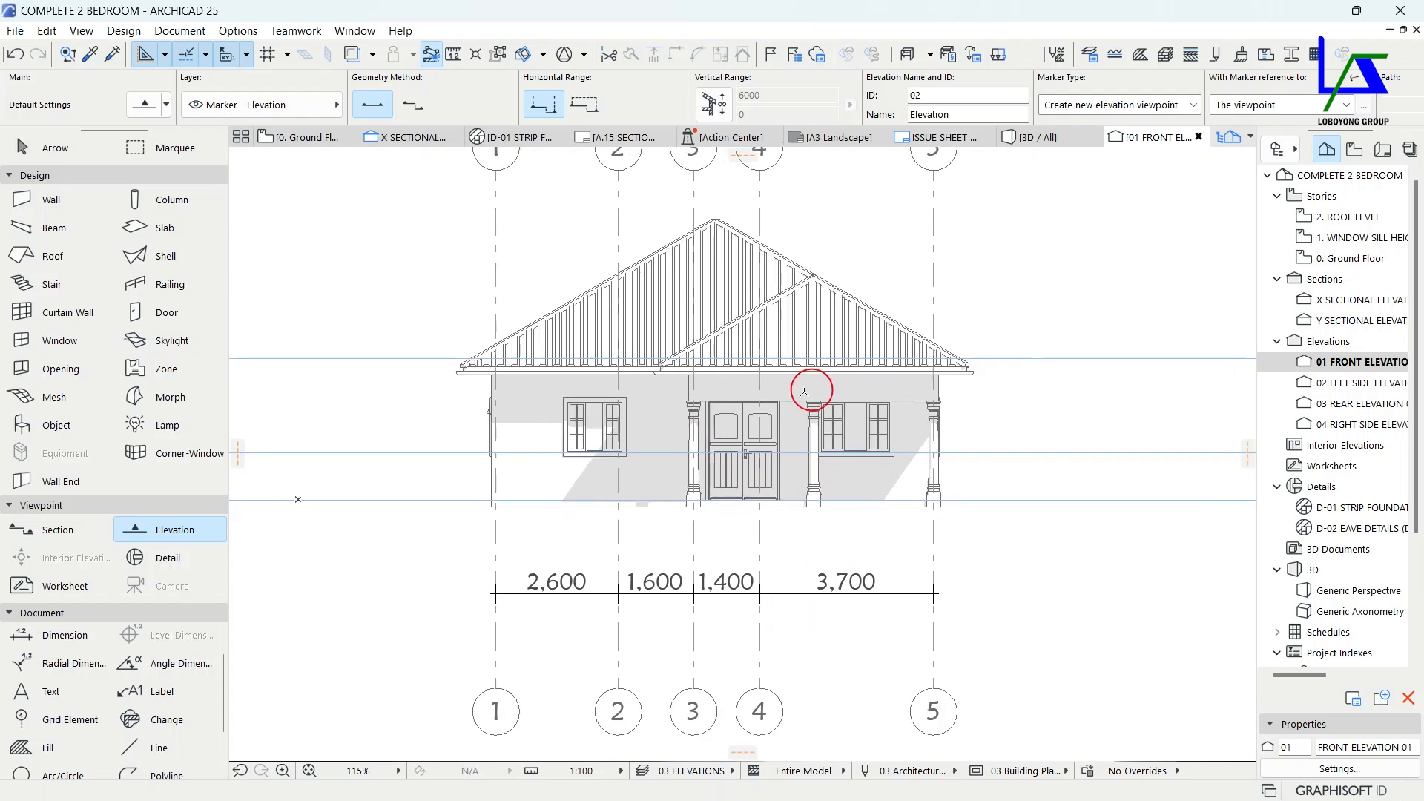
{"action": "scroll", "coordinate": [779, 493], "scroll_direction": "down", "scroll_amount": 2}
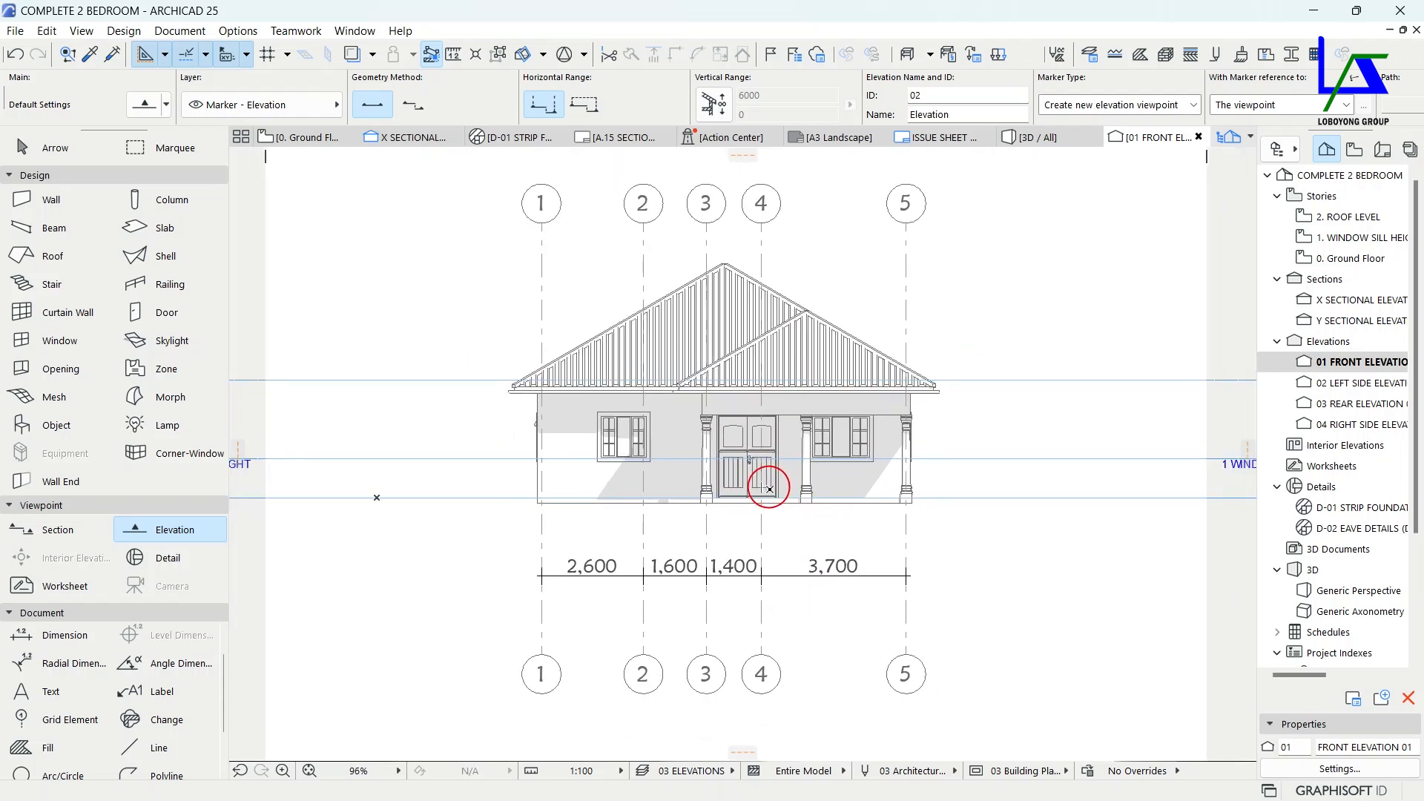
Delete the grid dimension chain below the house in the shaded front elevation and inspect the entry porch up close.
{"action": "key", "text": "Escape"}
{"action": "left_click", "coordinate": [881, 579]}
{"action": "key", "text": "Delete"}
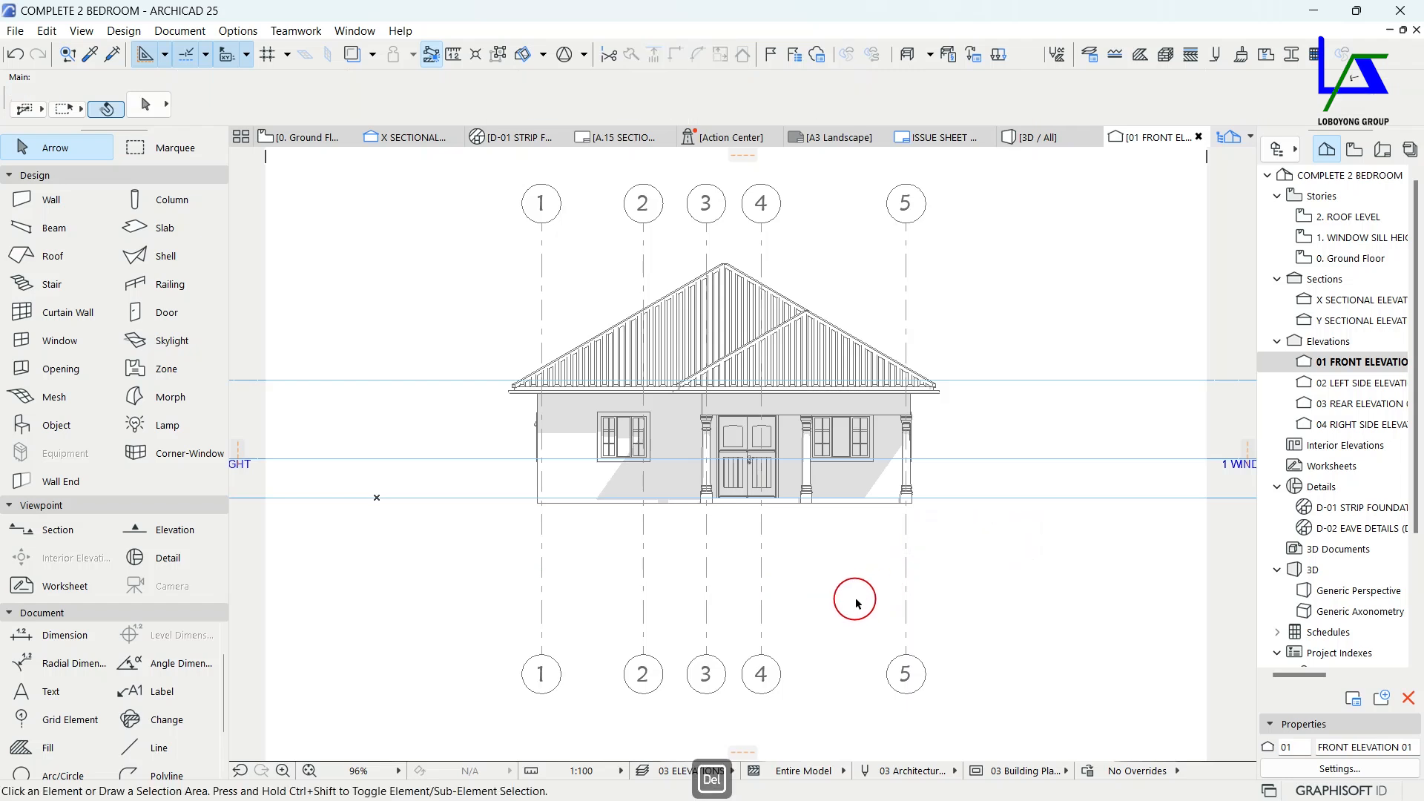
{"action": "scroll", "coordinate": [859, 509], "scroll_direction": "up", "scroll_amount": 5}
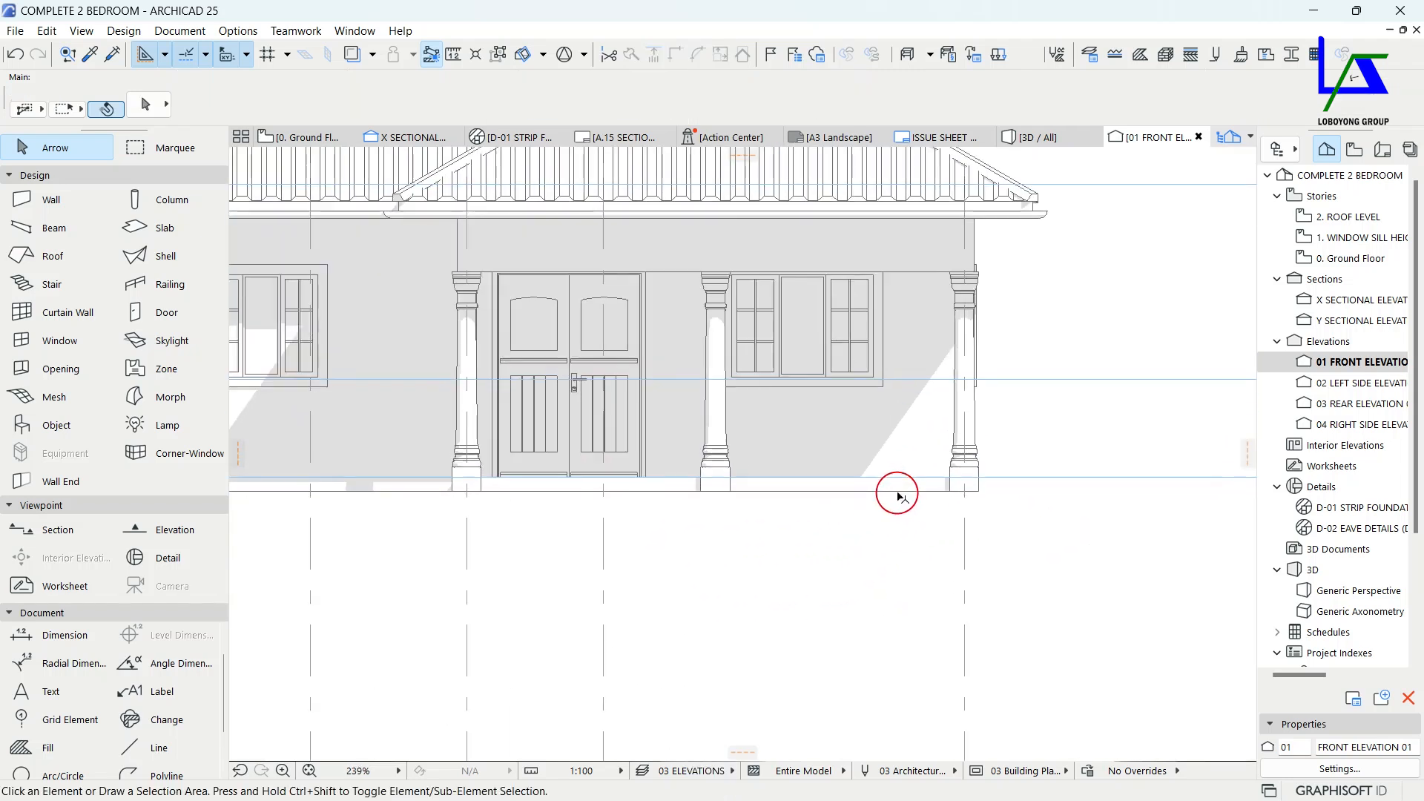
Open the 02 left side elevation, delete the grid dimension chain below the house and save the project.
{"action": "scroll", "coordinate": [848, 552], "scroll_direction": "down", "scroll_amount": 3}
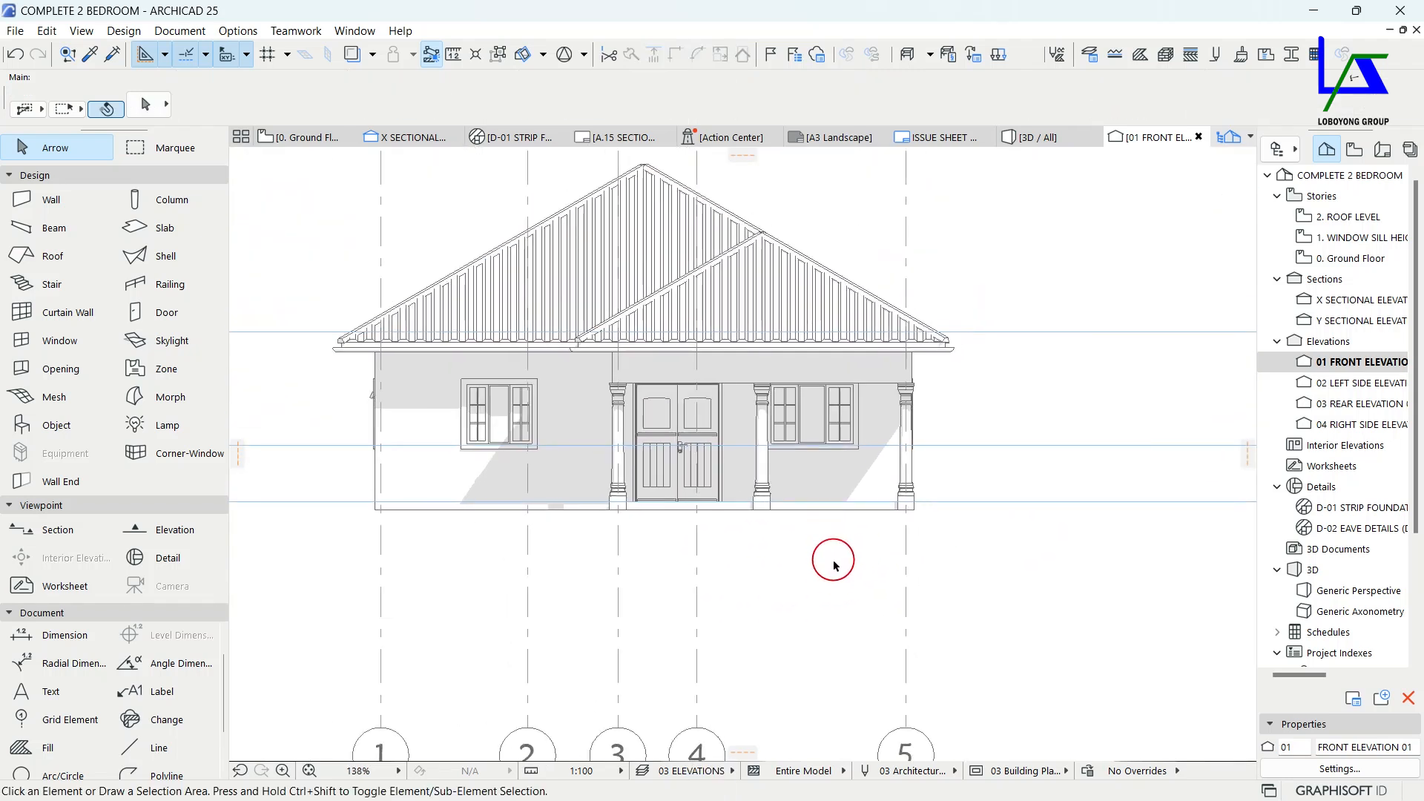
{"action": "middle_click_drag", "start_coordinate": [827, 589], "coordinate": [818, 555]}
{"action": "scroll", "coordinate": [768, 553], "scroll_direction": "down", "scroll_amount": 2}
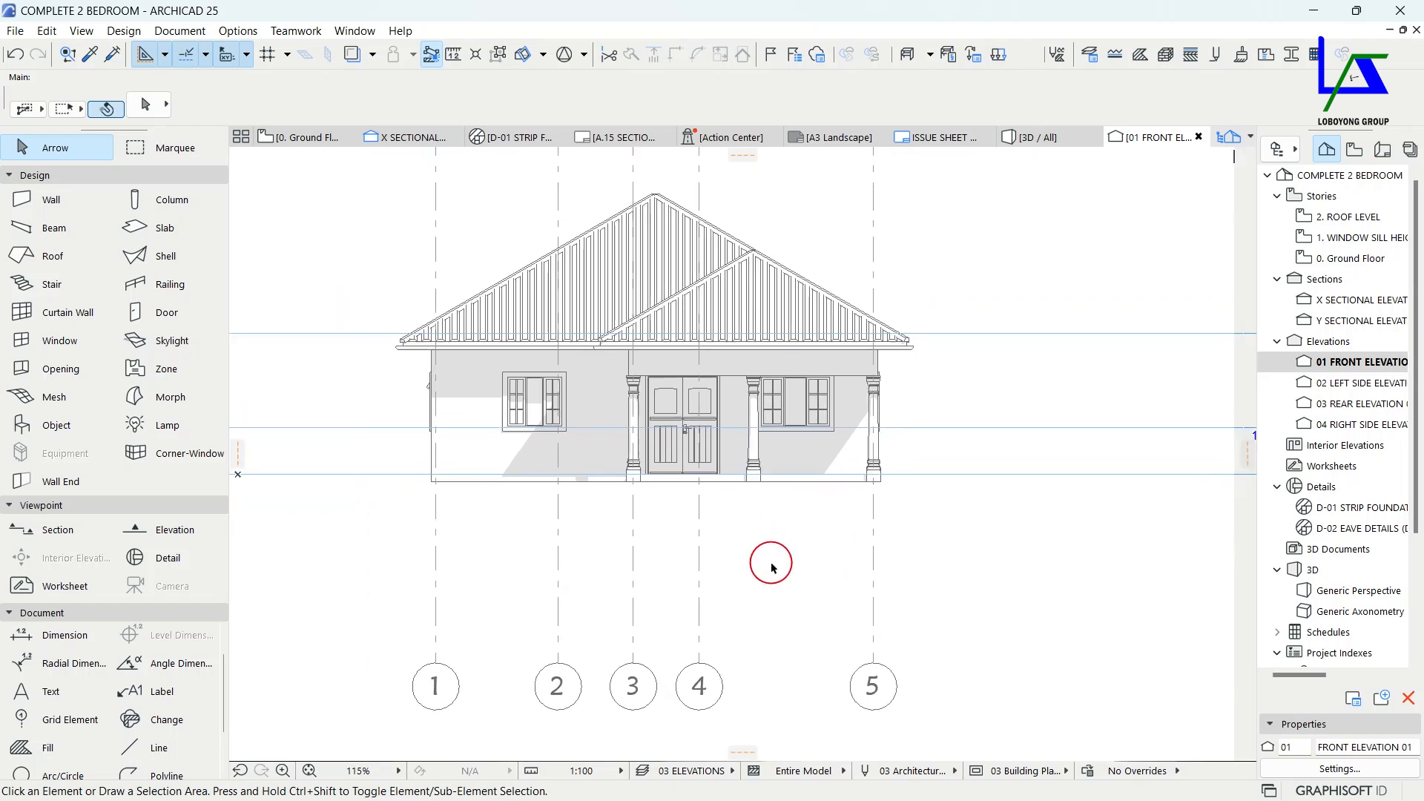
{"action": "double_click", "coordinate": [1335, 383]}
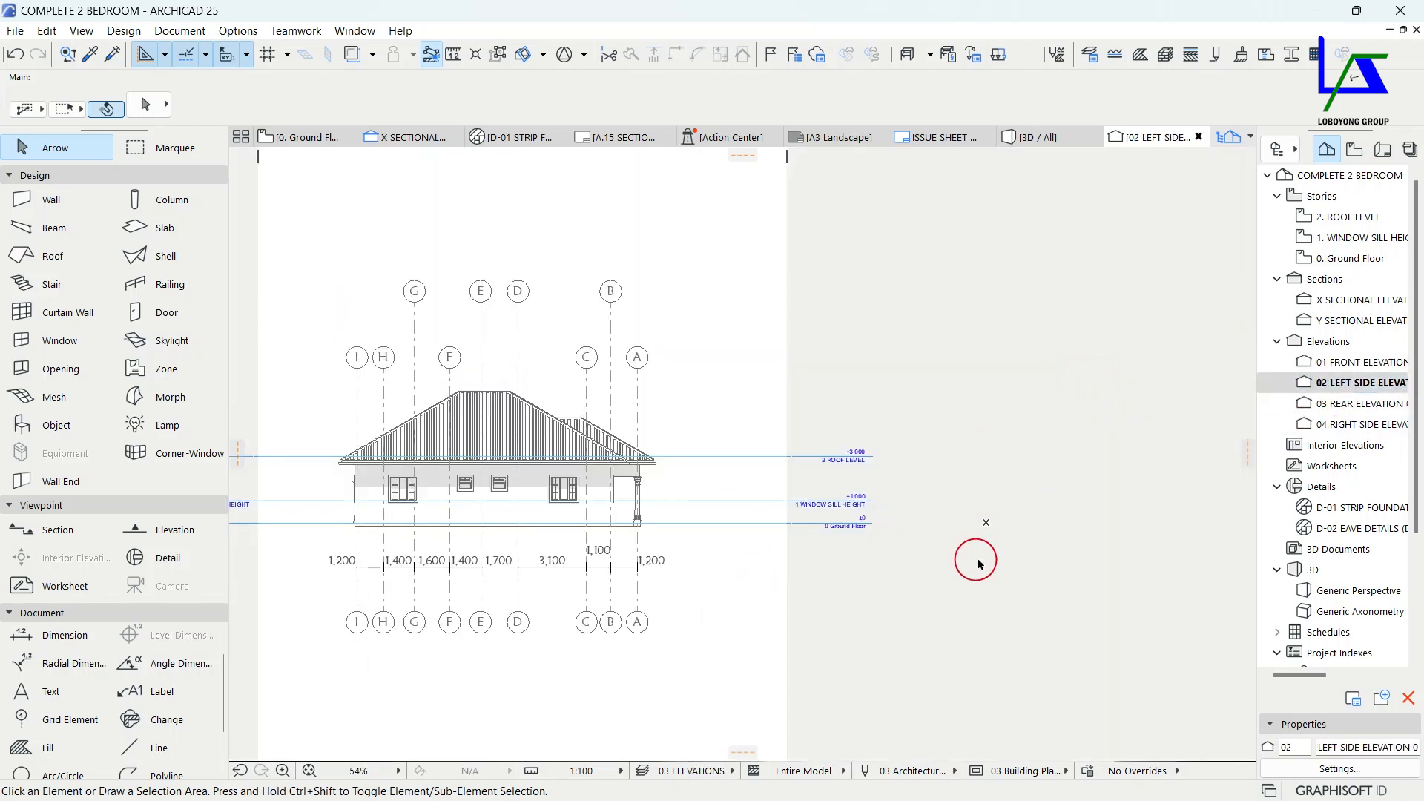
{"action": "scroll", "coordinate": [573, 580], "scroll_direction": "up", "scroll_amount": 4}
{"action": "middle_click_drag", "start_coordinate": [576, 579], "coordinate": [700, 544]}
{"action": "left_click", "coordinate": [700, 519]}
{"action": "key", "text": "Delete"}
{"action": "scroll", "coordinate": [690, 524], "scroll_direction": "down", "scroll_amount": 2}
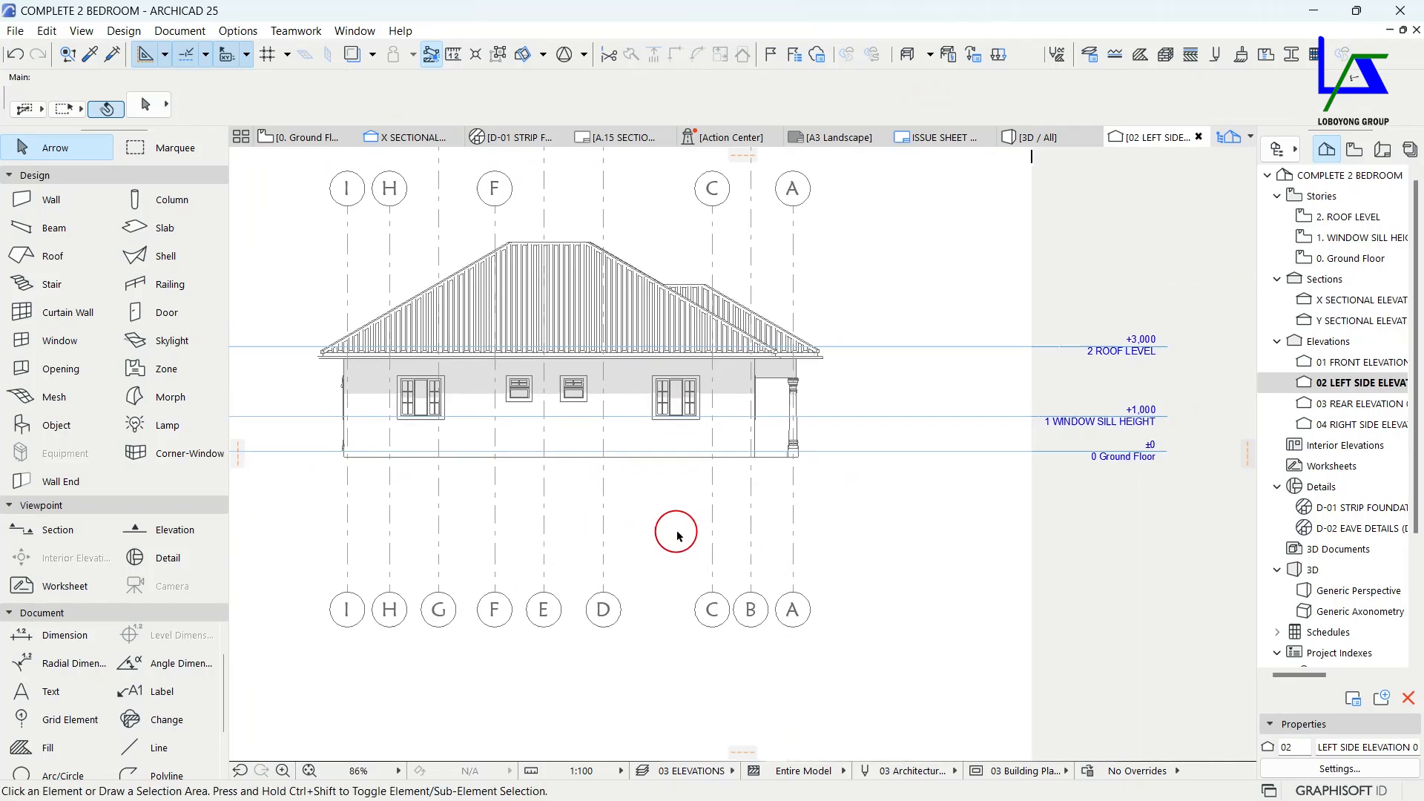
{"action": "middle_click_drag", "start_coordinate": [674, 525], "coordinate": [680, 556]}
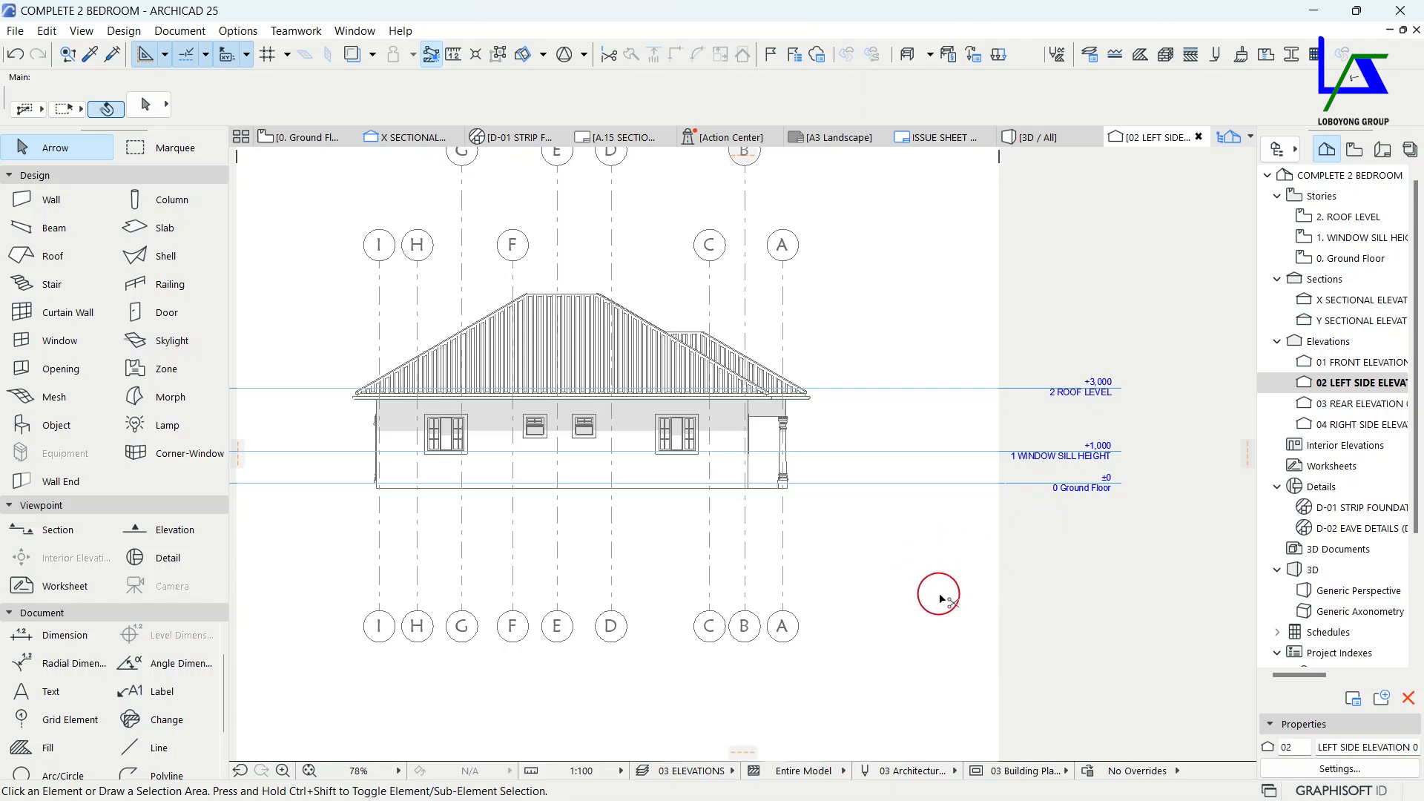
{"action": "key", "text": "ctrl+s"}
Open the 03 rear elevation and delete the grid dimension chain below the house.
{"action": "left_click", "coordinate": [1276, 404]}
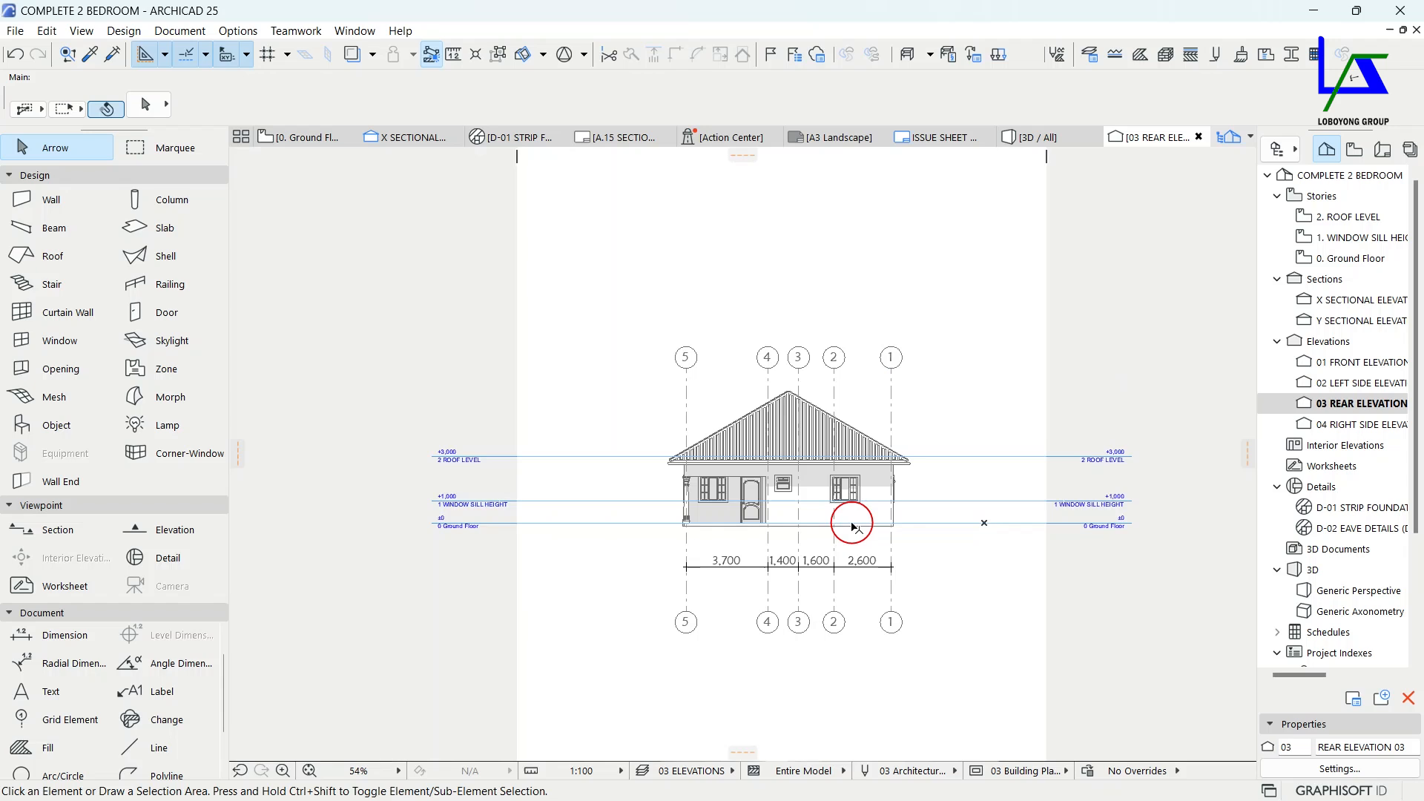
{"action": "scroll", "coordinate": [865, 566], "scroll_direction": "up", "scroll_amount": 4}
{"action": "left_click", "coordinate": [941, 577]}
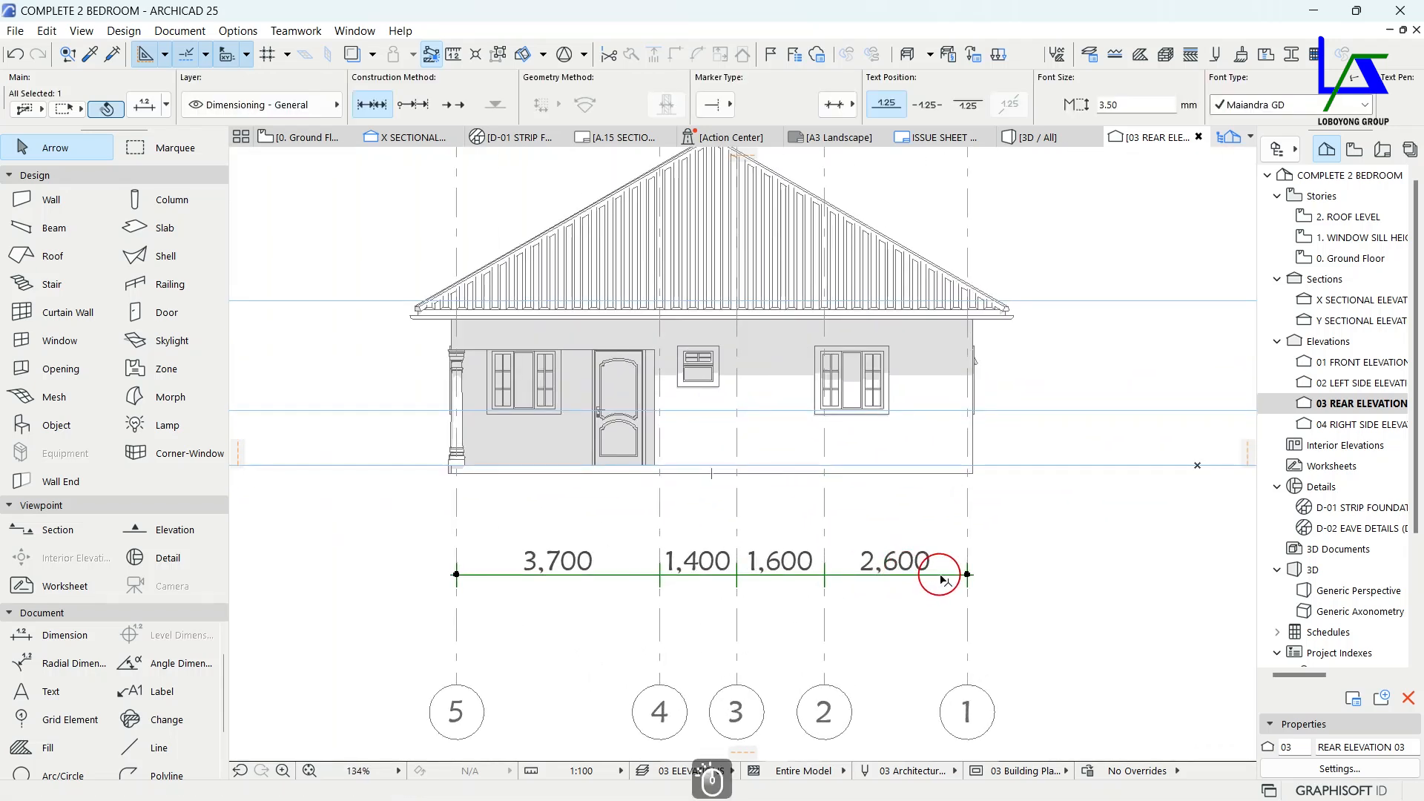
{"action": "key", "text": "Delete"}
{"action": "middle_click_drag", "start_coordinate": [900, 594], "coordinate": [858, 547]}
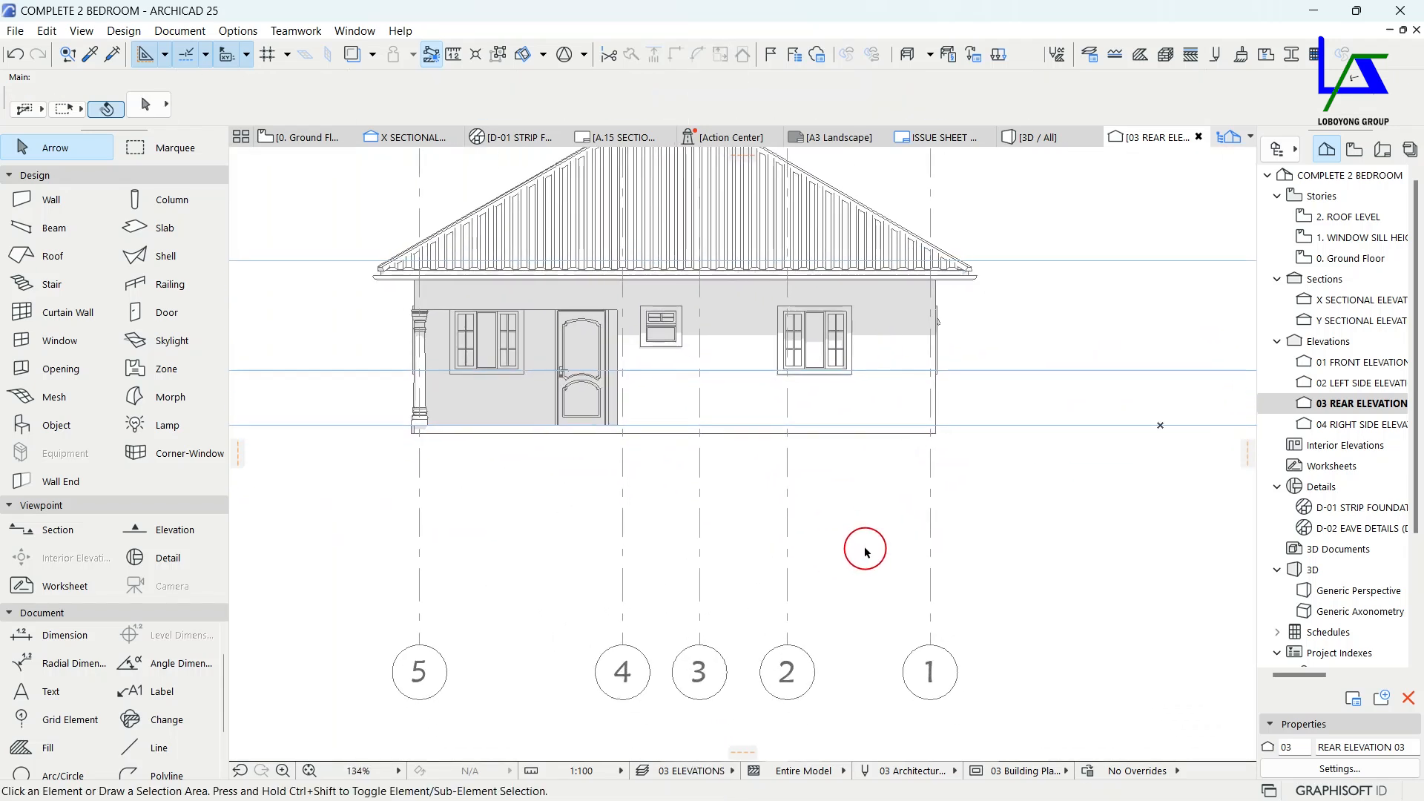
Open the 04 right side elevation and delete the grid dimension chain between the house and the lower grid bubbles.
{"action": "double_click", "coordinate": [1387, 432]}
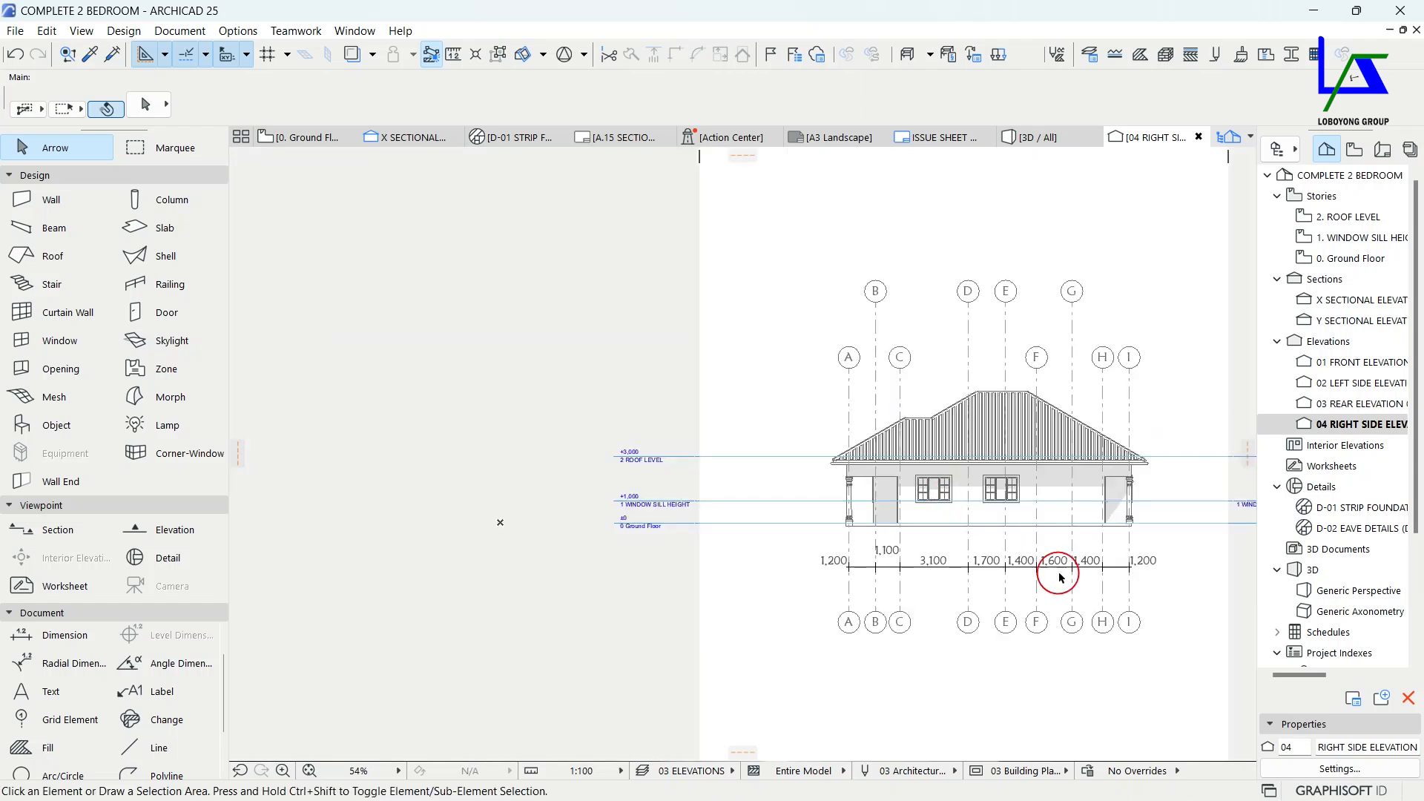
{"action": "scroll", "coordinate": [1116, 567], "scroll_direction": "up", "scroll_amount": 4}
{"action": "left_click", "coordinate": [1117, 569]}
{"action": "key", "text": "Delete"}
{"action": "scroll", "coordinate": [886, 552], "scroll_direction": "down", "scroll_amount": 2}
{"action": "scroll", "coordinate": [886, 557], "scroll_direction": "down", "scroll_amount": 2}
{"action": "middle_click_drag", "start_coordinate": [831, 329], "coordinate": [803, 402]}
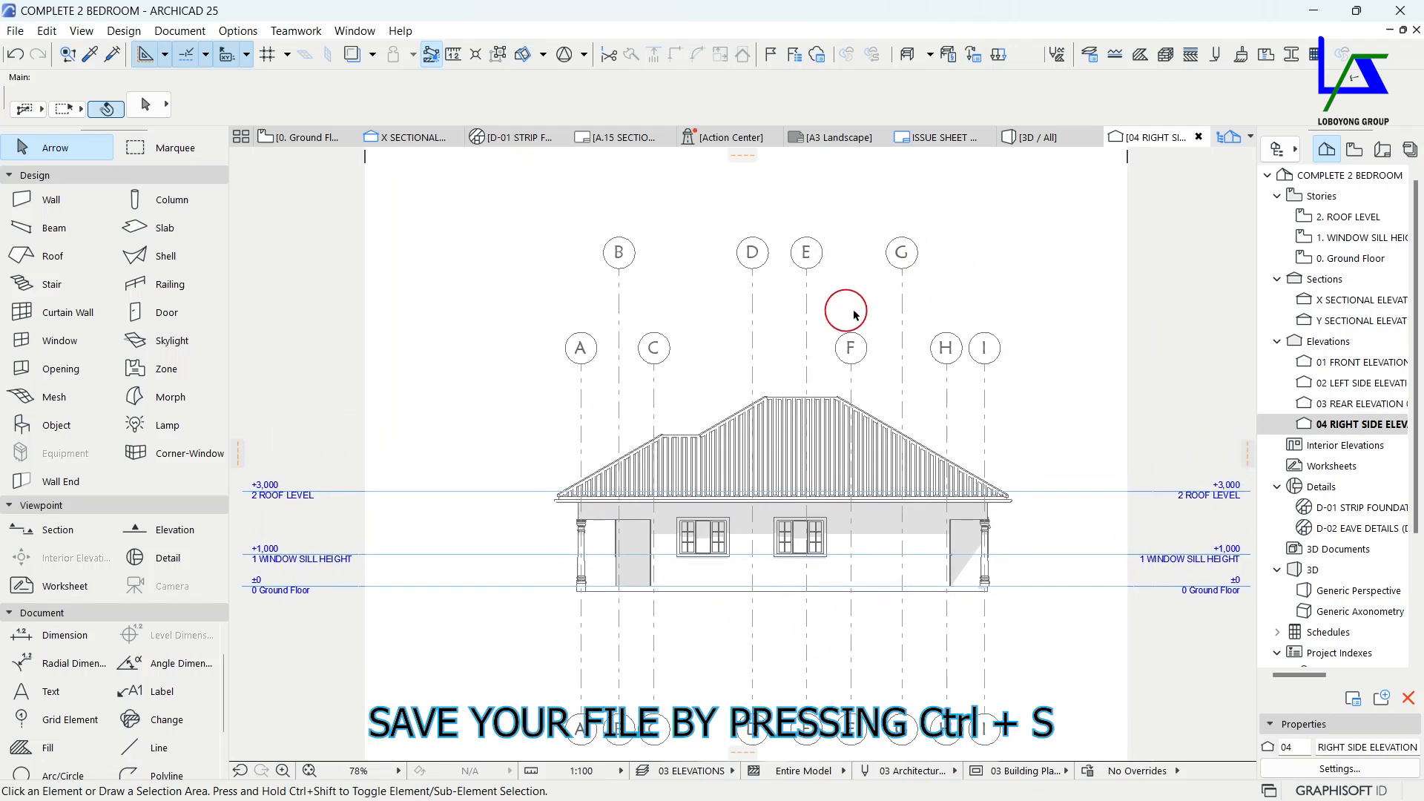
{"action": "middle_click_drag", "start_coordinate": [933, 379], "coordinate": [895, 379]}
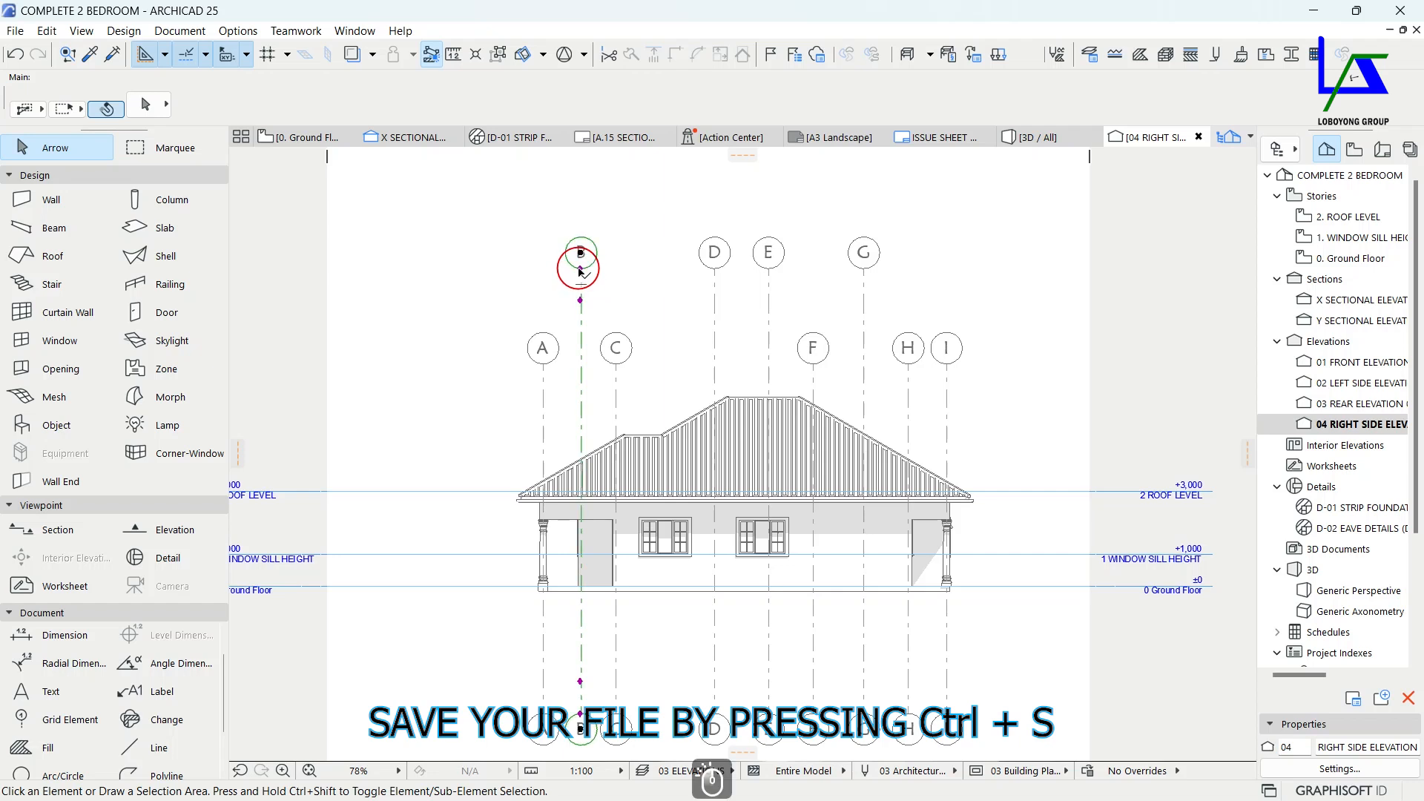
Shorten the upper ends of grid lines B and D so their bubbles align with those of A and C.
{"action": "left_click", "coordinate": [580, 273]}
{"action": "scroll", "coordinate": [581, 273], "scroll_direction": "up", "scroll_amount": 3}
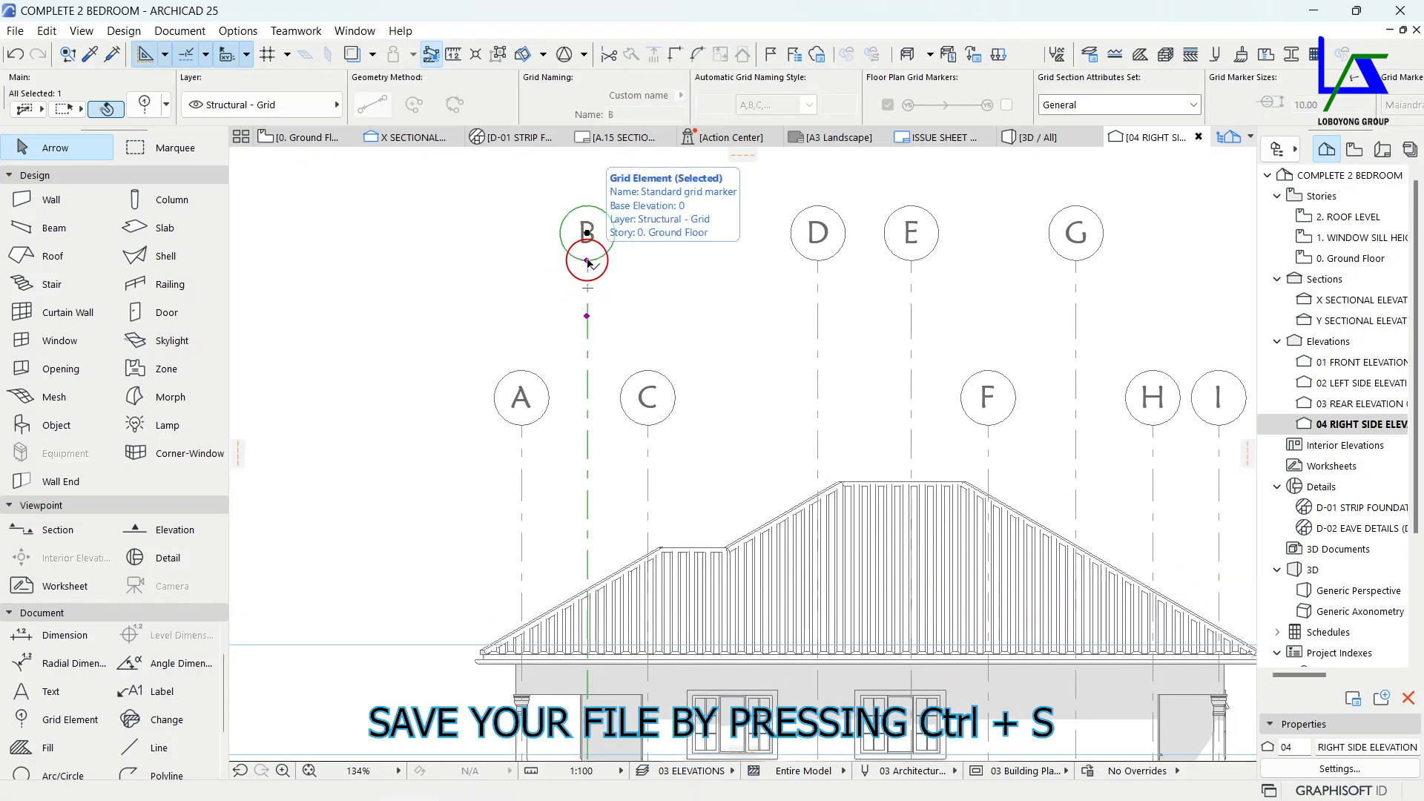
{"action": "left_click", "coordinate": [588, 262]}
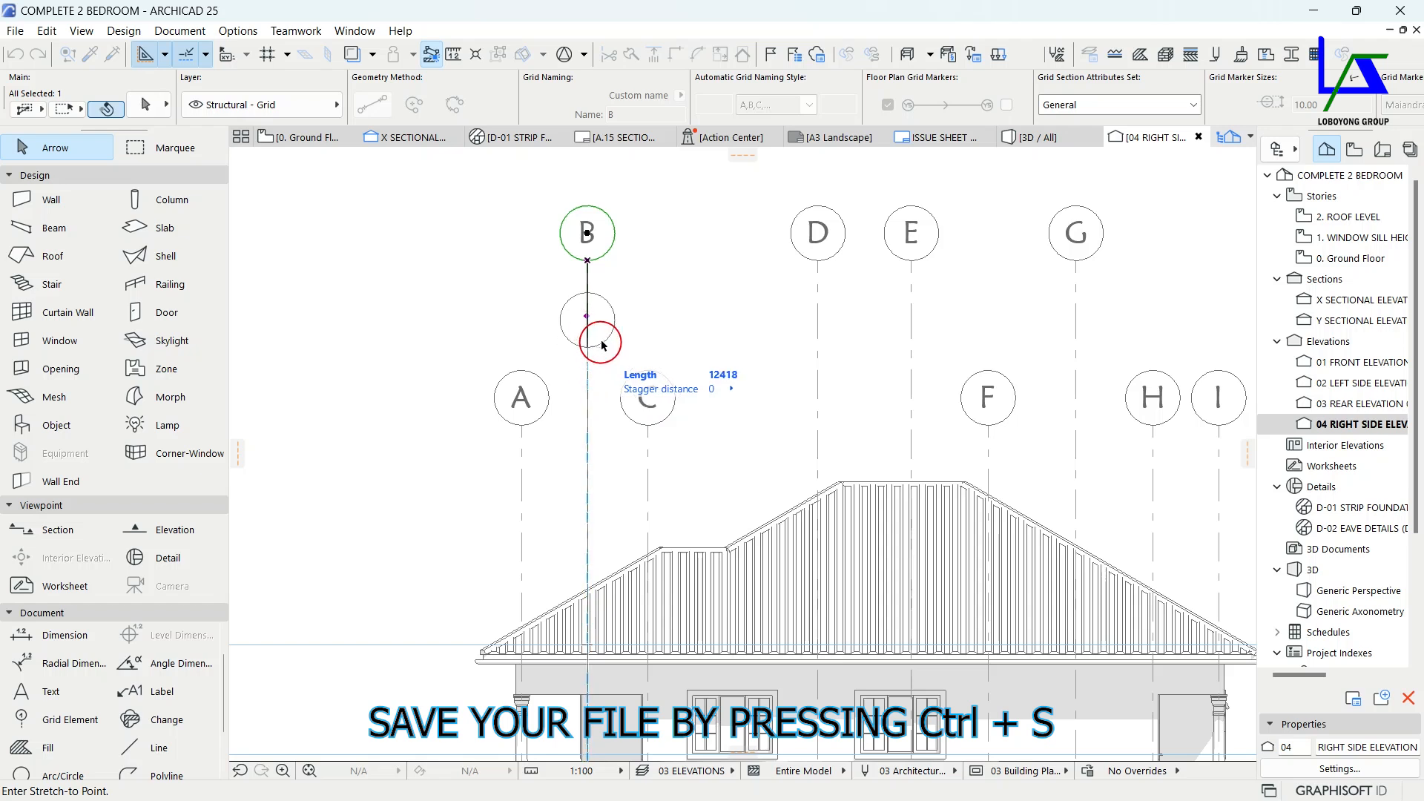
{"action": "left_click", "coordinate": [649, 429], "text": "shift"}
{"action": "left_click", "coordinate": [816, 264]}
{"action": "left_click", "coordinate": [816, 263]}
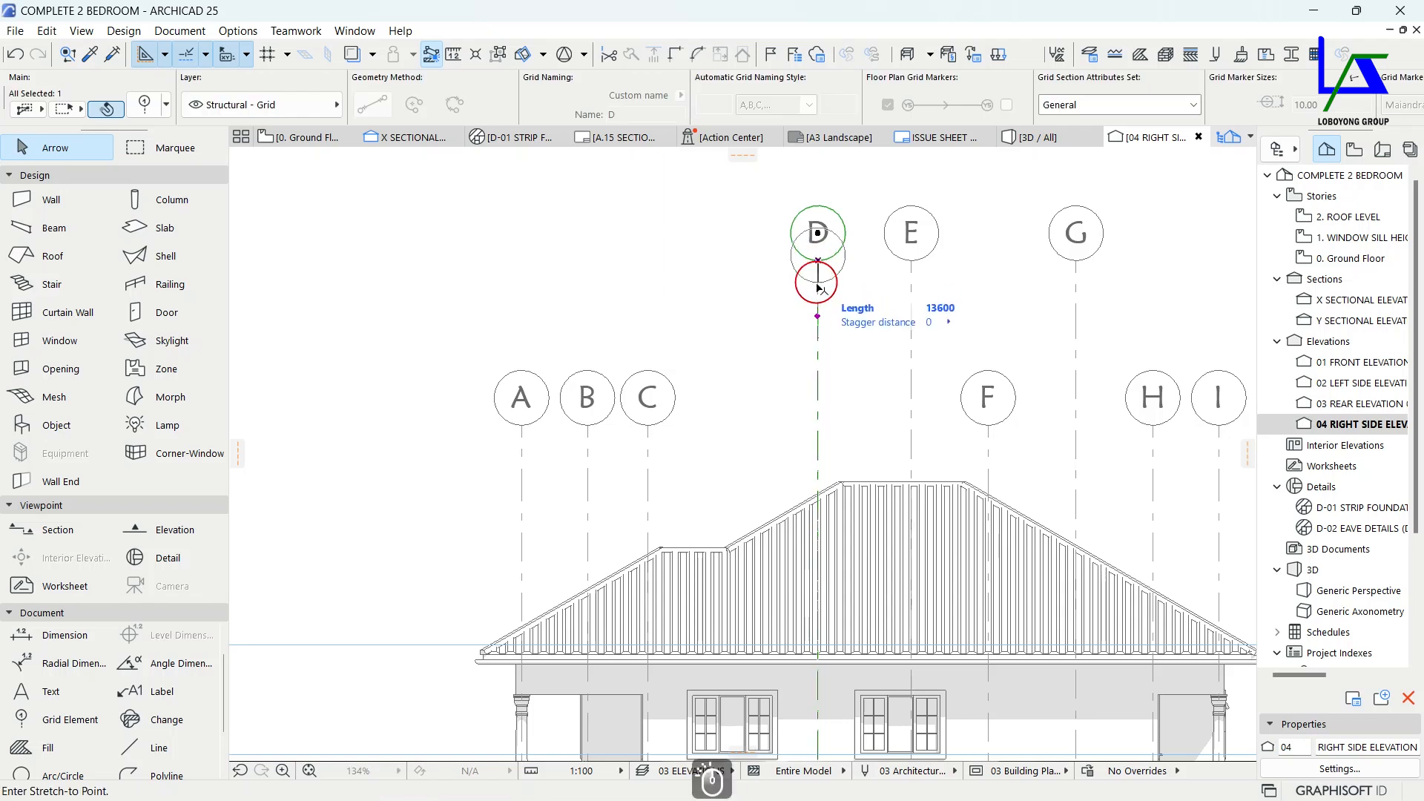
{"action": "left_click", "coordinate": [648, 425], "text": "shift"}
Shorten the upper ends of grid lines E and G so their bubbles align with the rest of the upper row.
{"action": "middle_click_drag", "start_coordinate": [794, 385], "coordinate": [656, 387]}
{"action": "left_click", "coordinate": [772, 262]}
{"action": "left_click", "coordinate": [773, 264]}
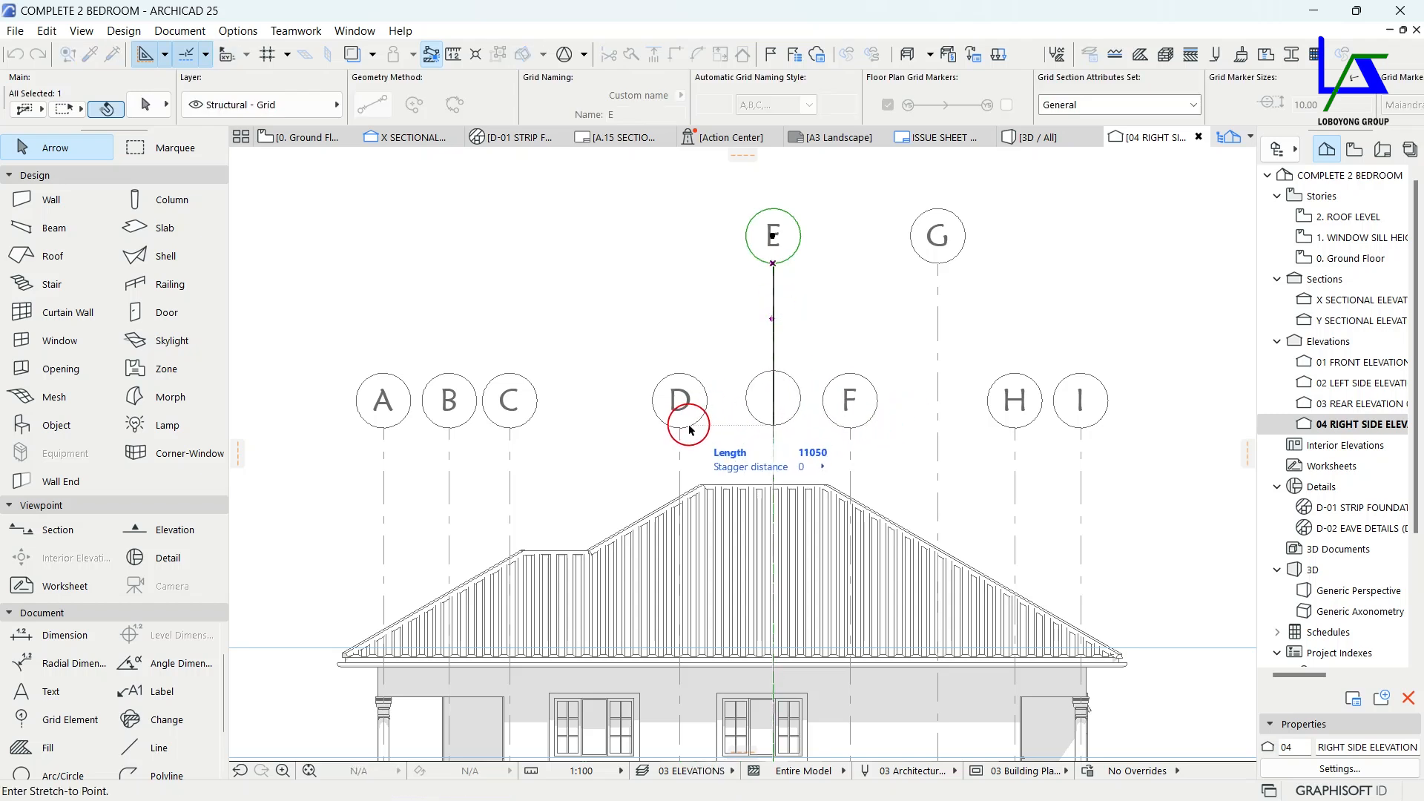
{"action": "left_click", "coordinate": [768, 406]}
{"action": "left_click", "coordinate": [940, 264]}
{"action": "left_click", "coordinate": [940, 268]}
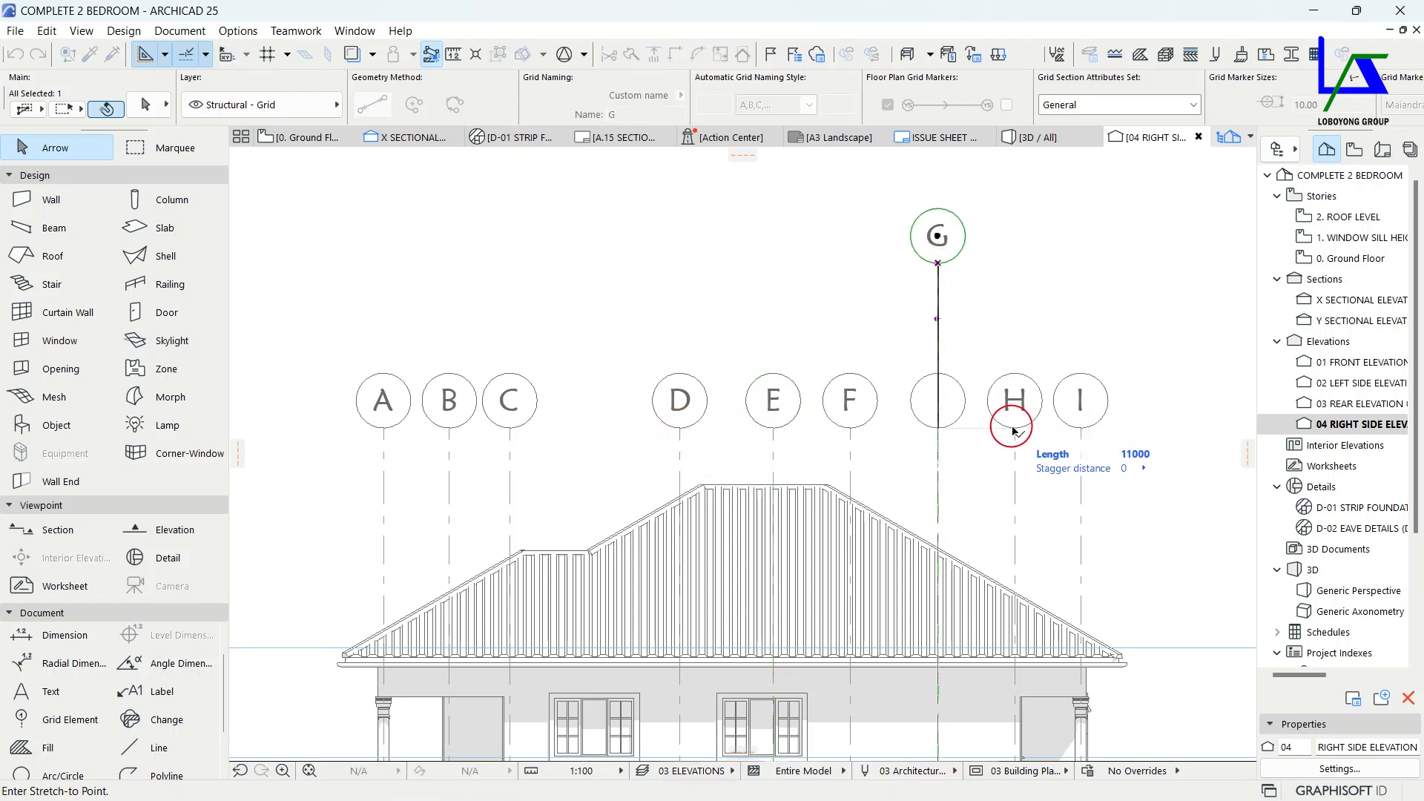
{"action": "left_click", "coordinate": [972, 379], "text": "shift"}
{"action": "scroll", "coordinate": [972, 379], "scroll_direction": "down", "scroll_amount": 5}
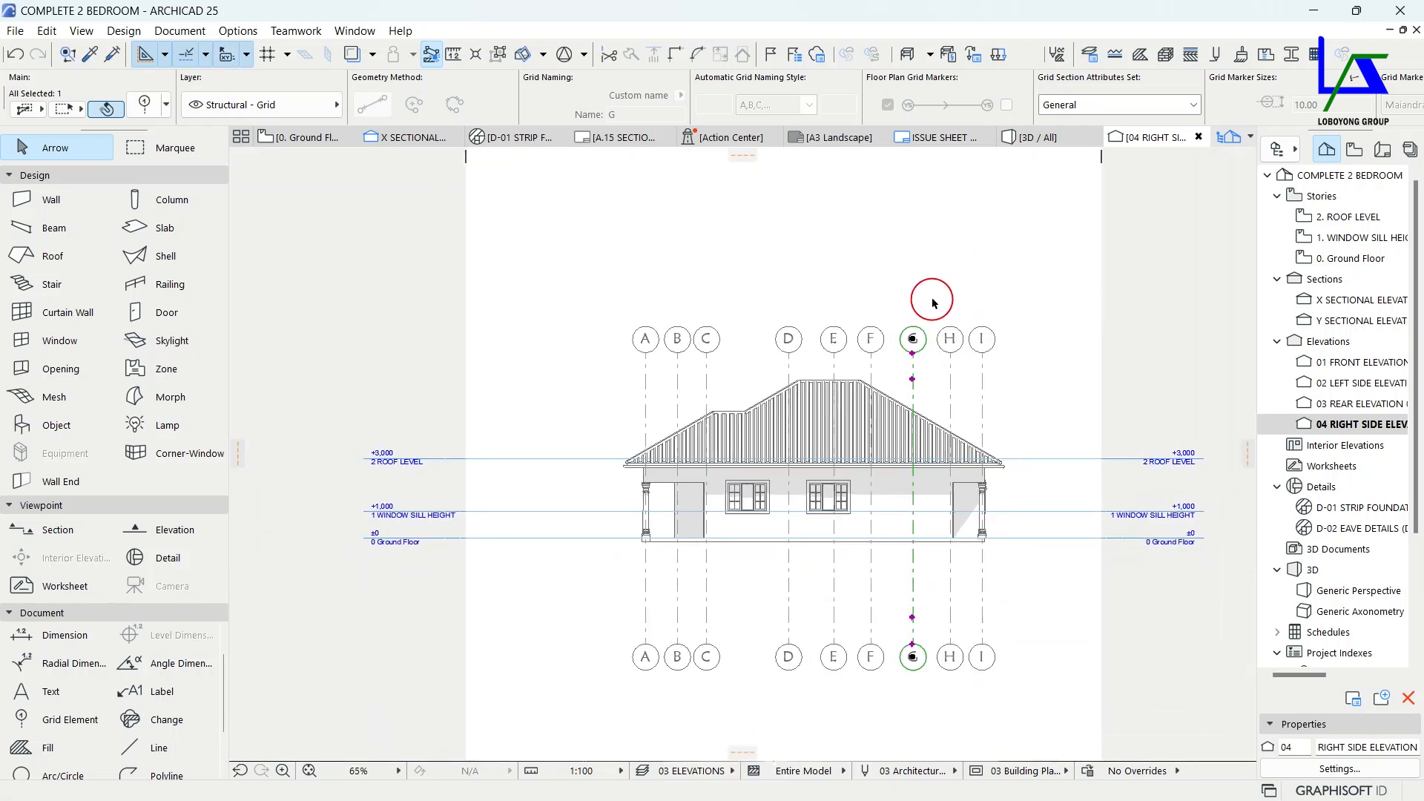
{"action": "left_click", "coordinate": [984, 314]}
{"action": "middle_click_drag", "start_coordinate": [984, 314], "coordinate": [963, 309]}
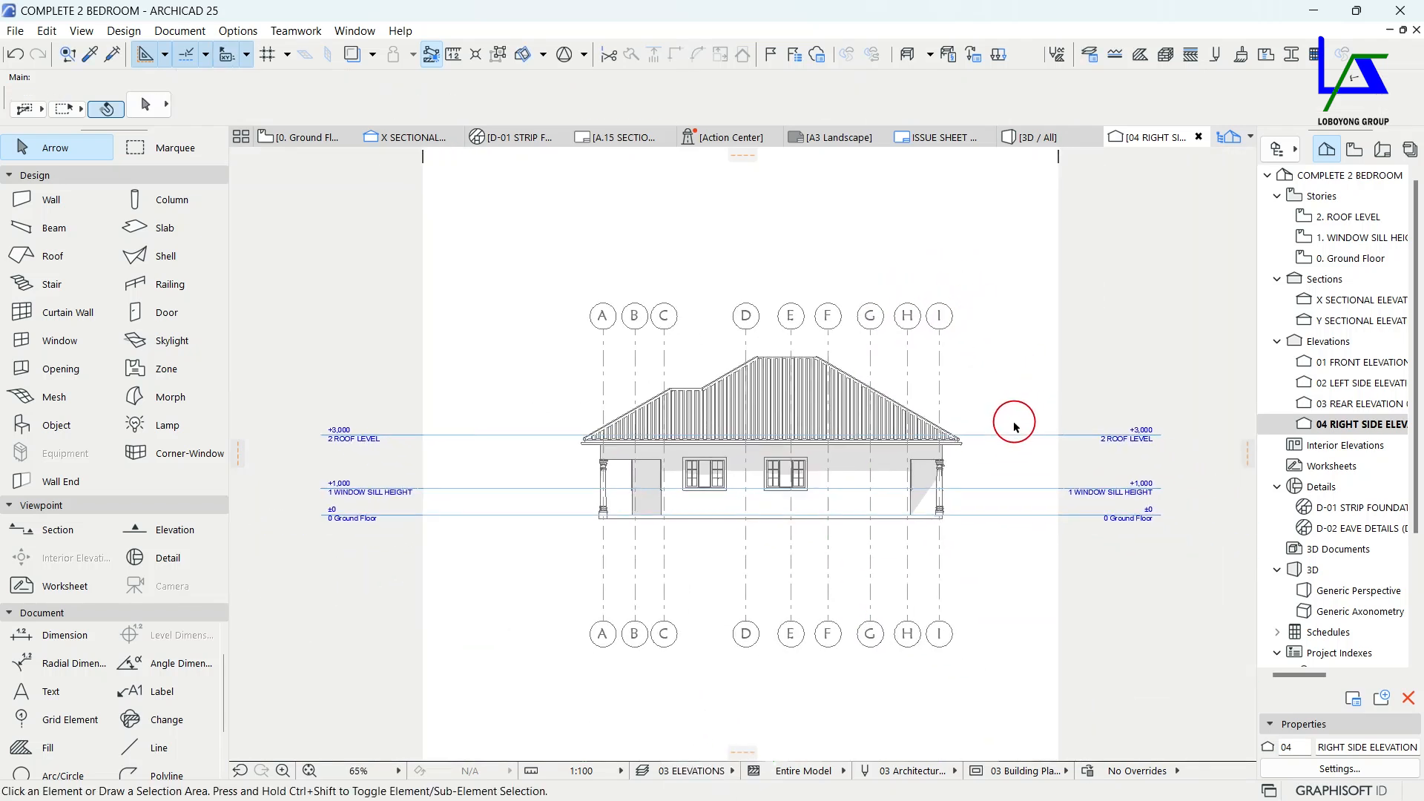
Open the X sectional elevation and pick up the settings of its story level dimension markers for the Dimension tool.
{"action": "middle_click_drag", "start_coordinate": [1021, 413], "coordinate": [958, 369]}
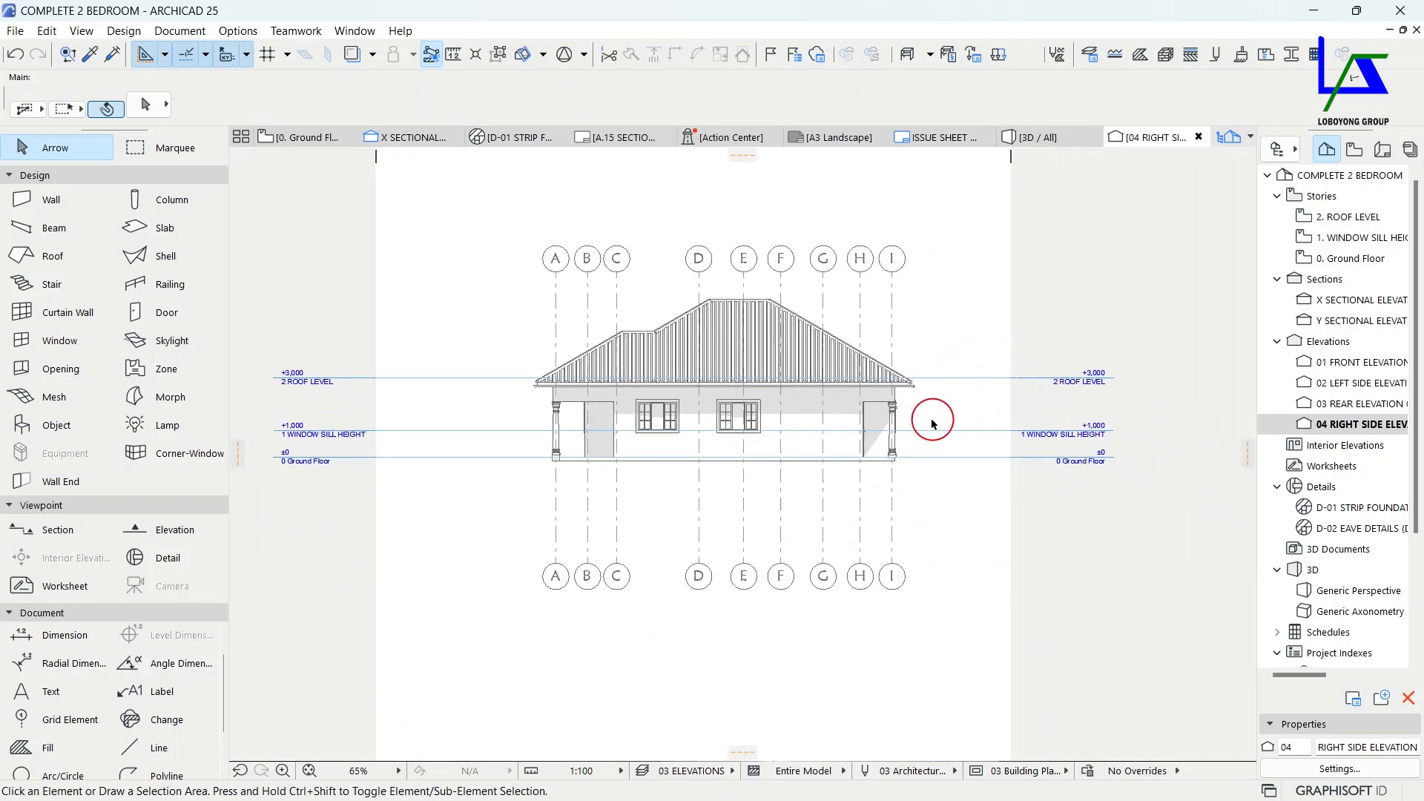
{"action": "scroll", "coordinate": [937, 421], "scroll_direction": "up", "scroll_amount": 2}
{"action": "middle_click_drag", "start_coordinate": [950, 463], "coordinate": [914, 450]}
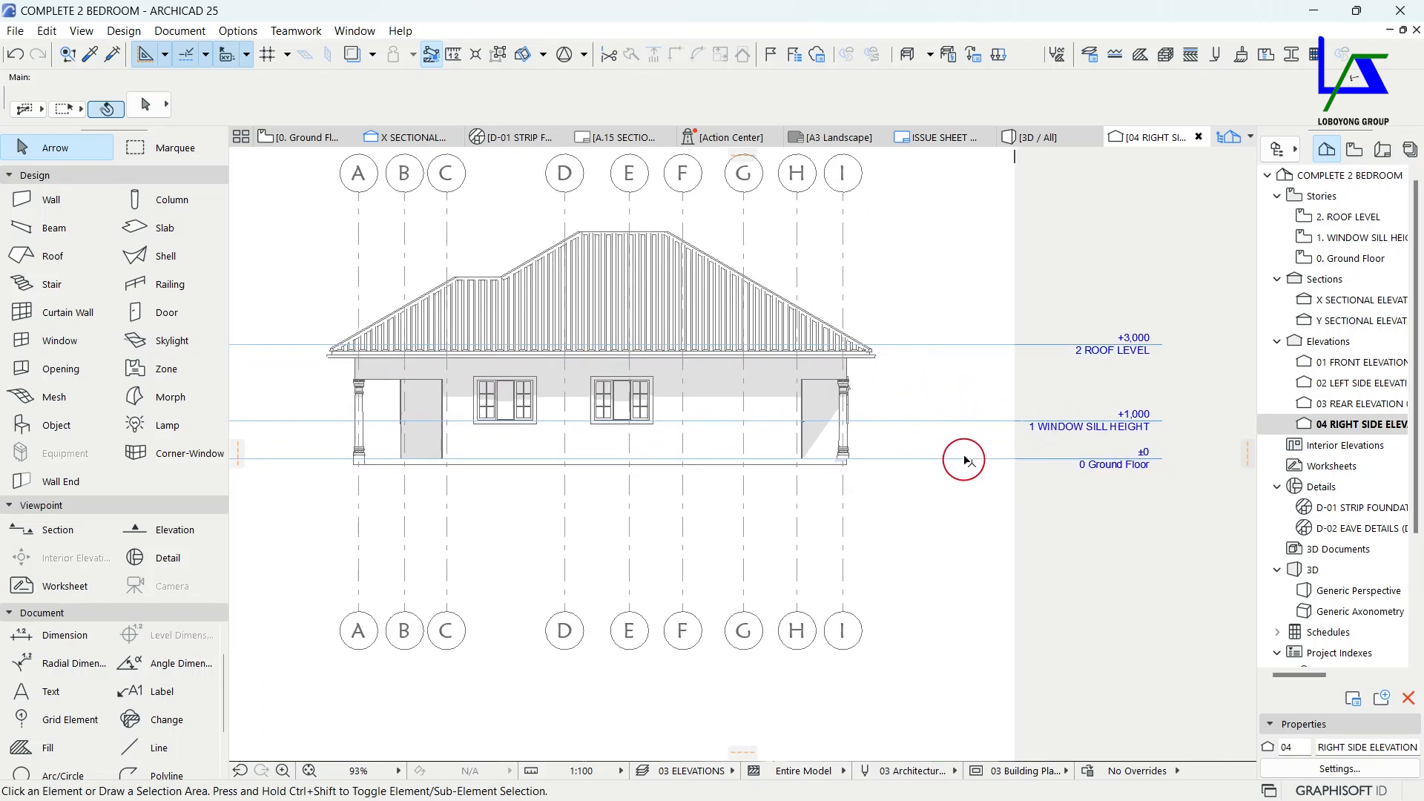
{"action": "double_click", "coordinate": [1362, 365]}
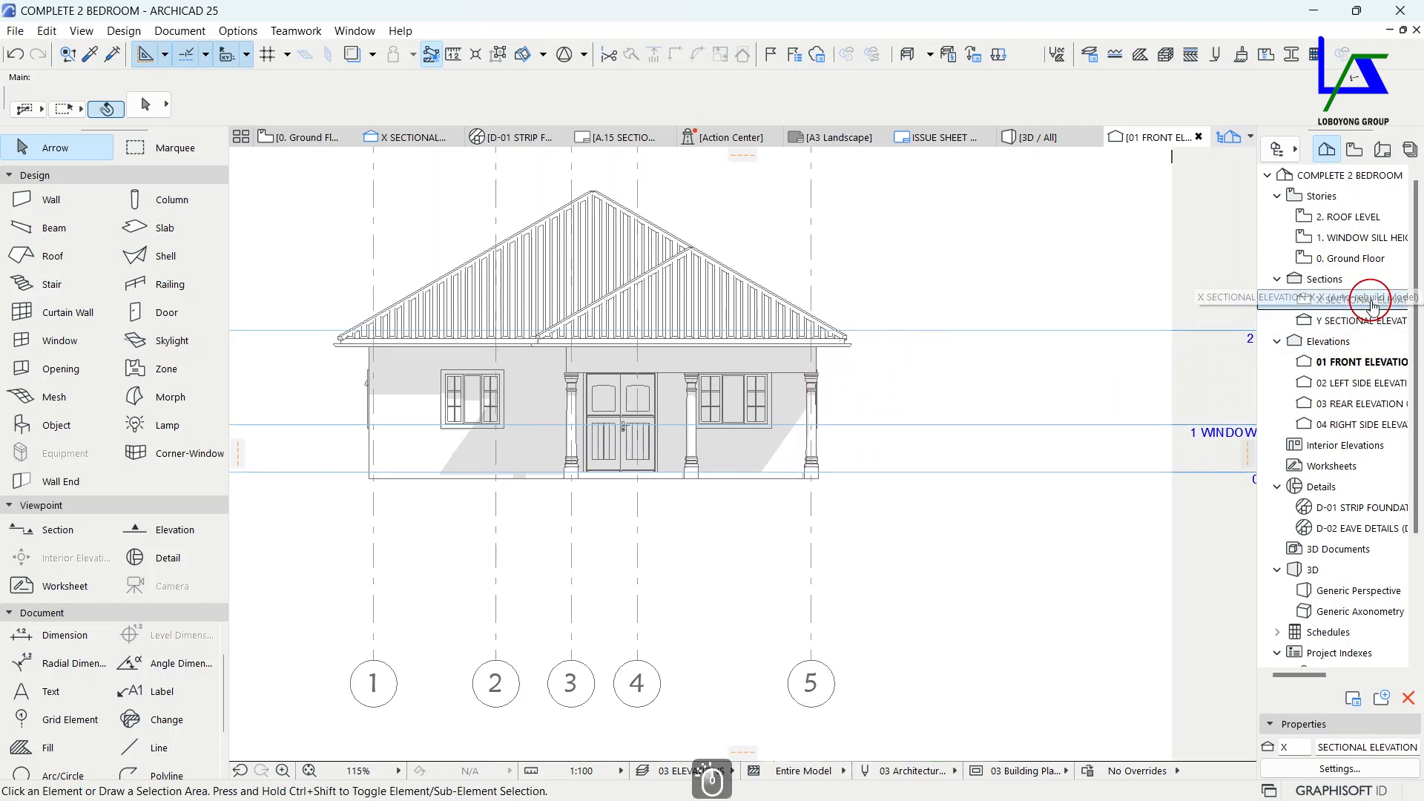
{"action": "double_click", "coordinate": [1374, 306]}
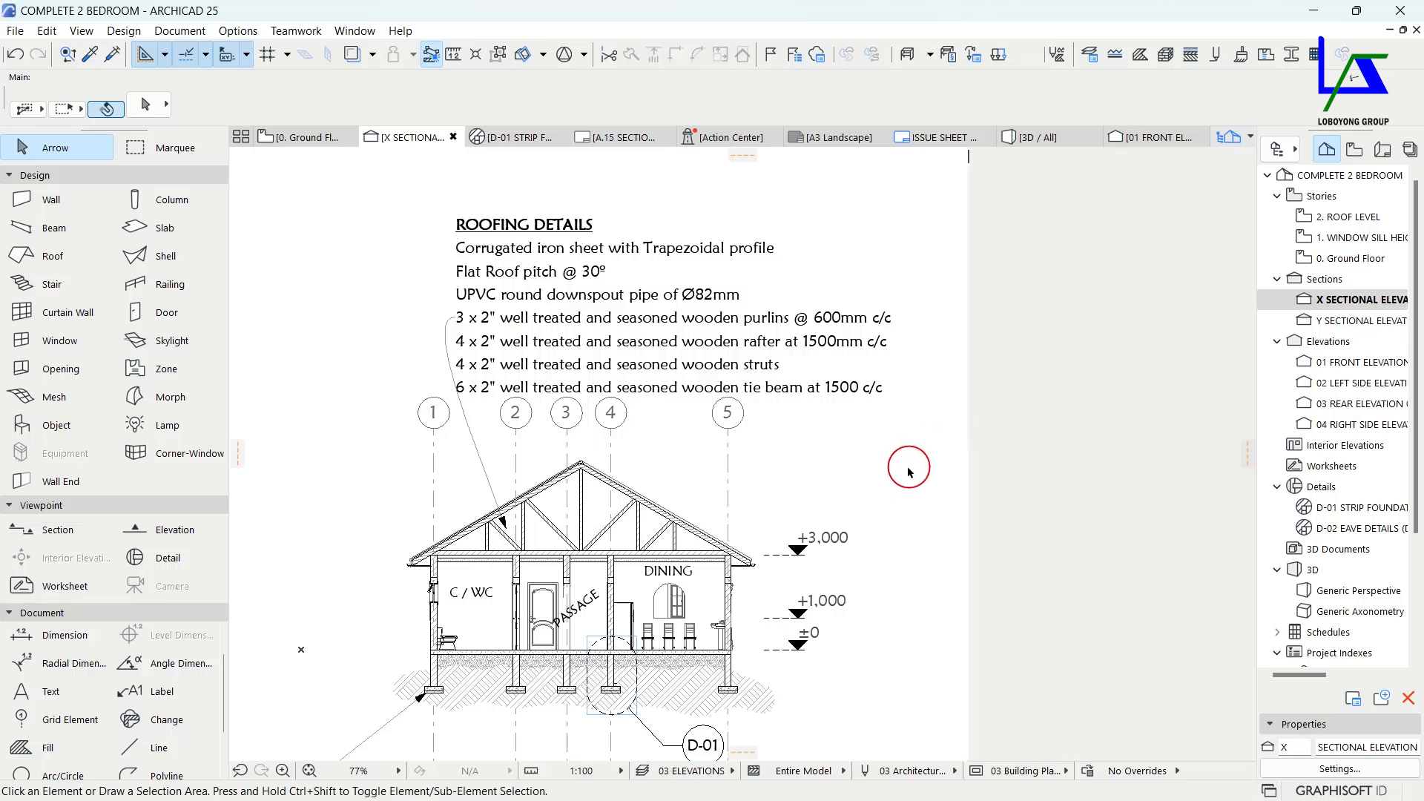
{"action": "scroll", "coordinate": [816, 460], "scroll_direction": "up", "scroll_amount": 4}
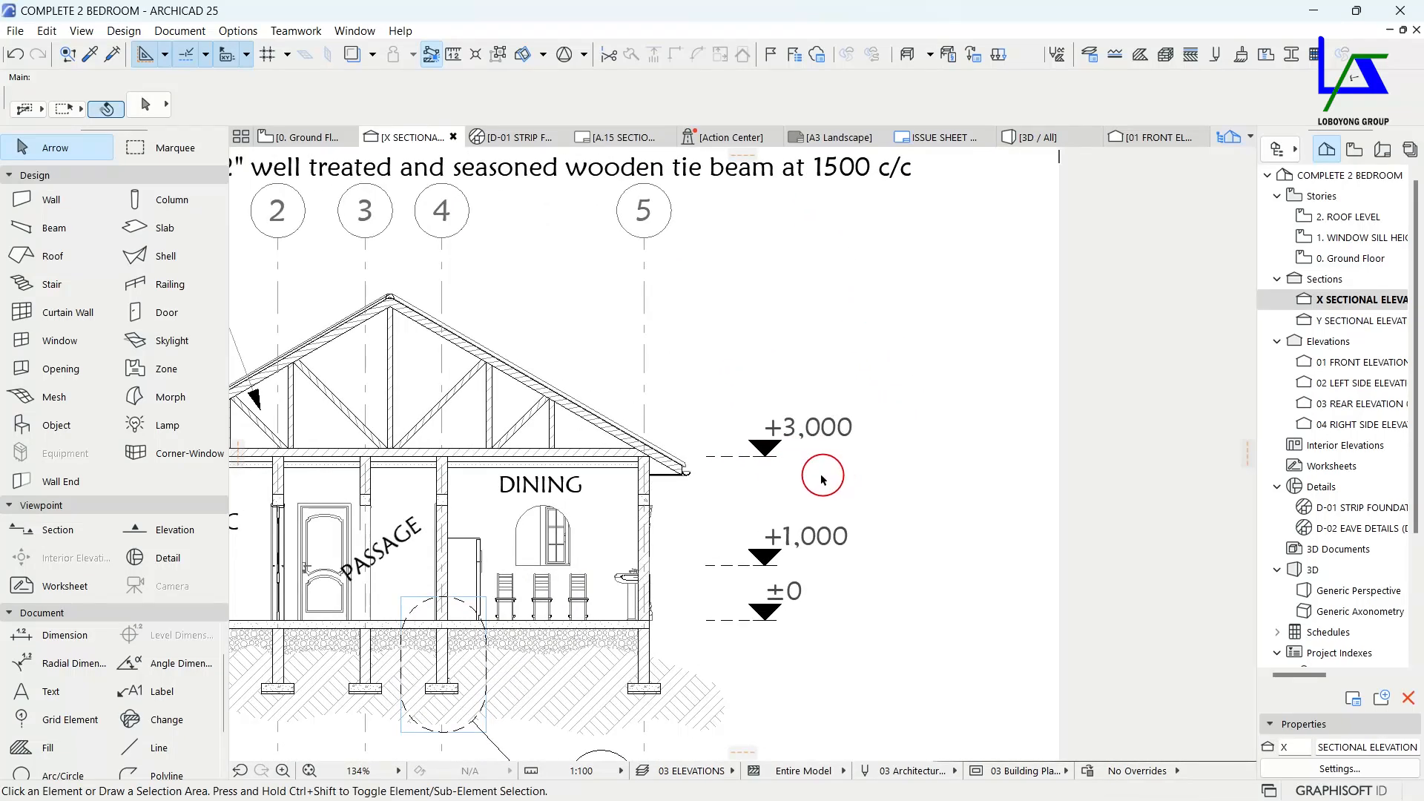
{"action": "left_click", "coordinate": [770, 446], "text": "alt"}
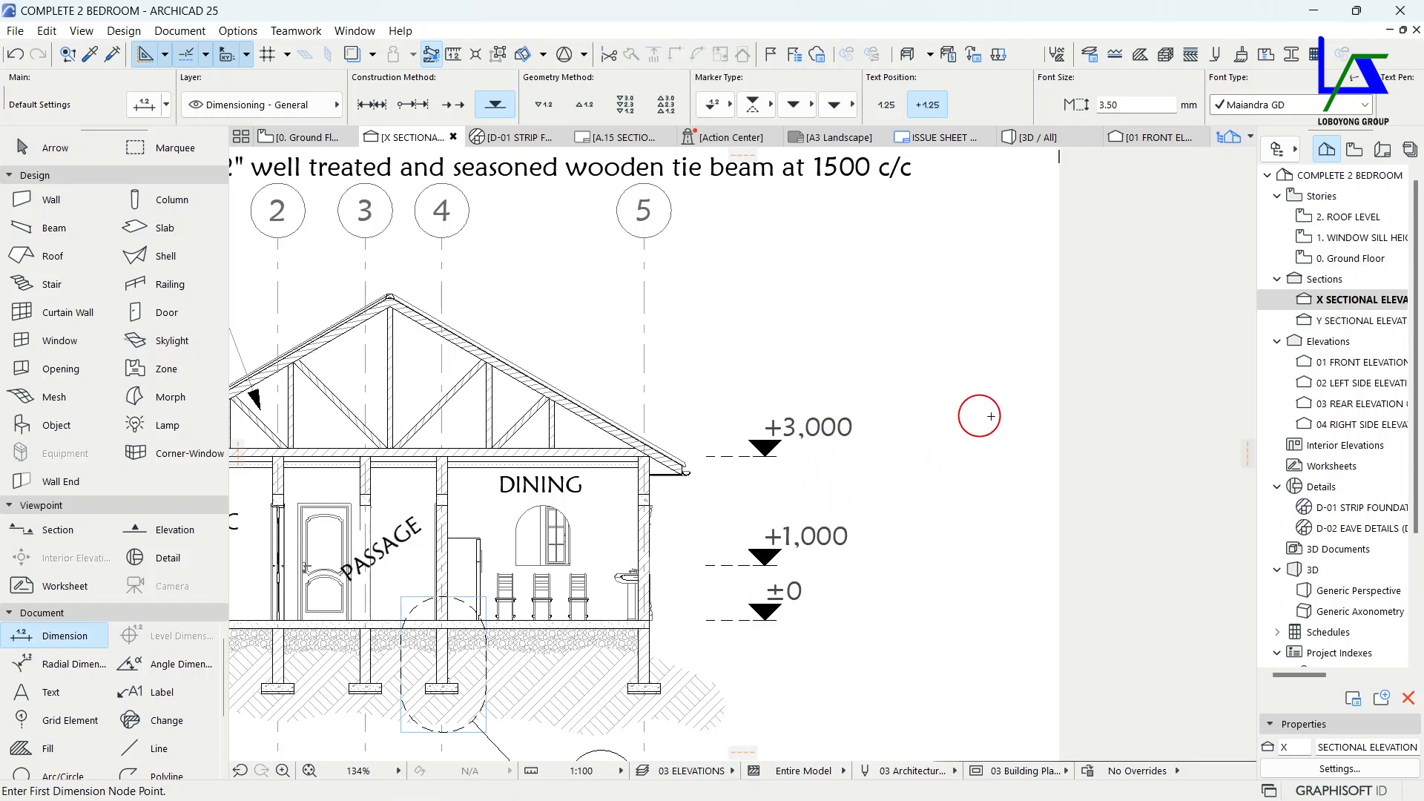
Place level dimensions at the roof, window sill and ground floor levels beside the house in the 01 front elevation.
{"action": "double_click", "coordinate": [1360, 364]}
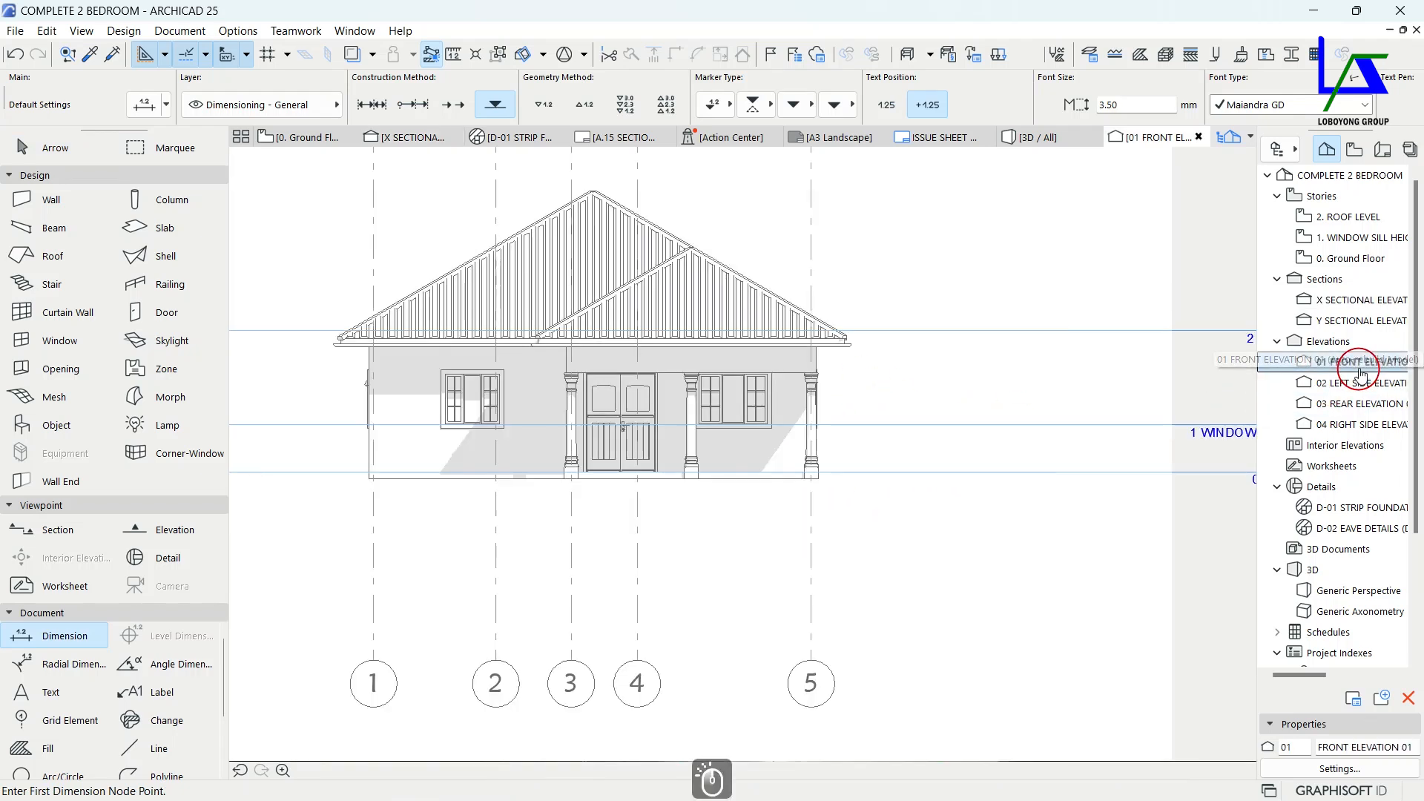
{"action": "left_click", "coordinate": [926, 426]}
{"action": "right_click", "coordinate": [954, 377]}
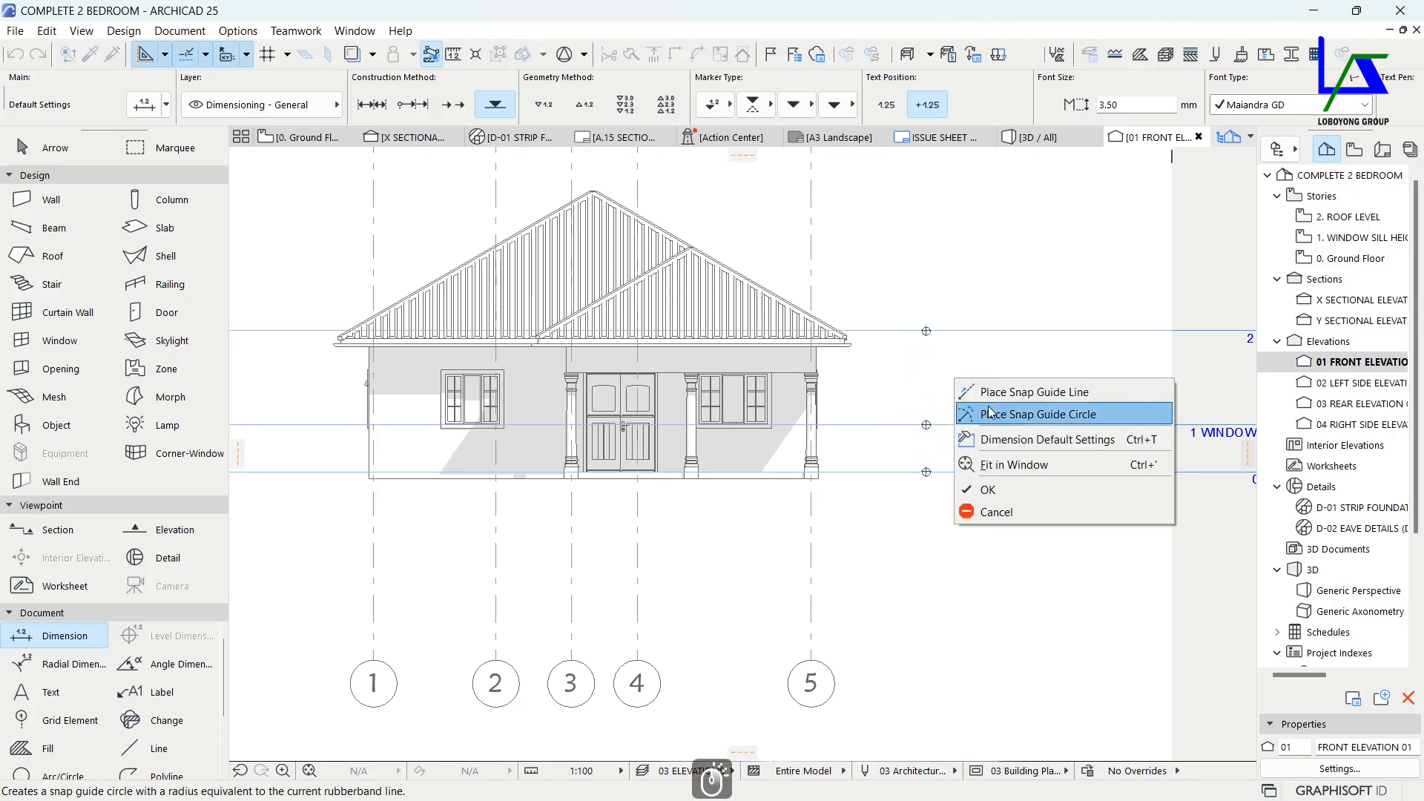
{"action": "left_click", "coordinate": [1021, 488]}
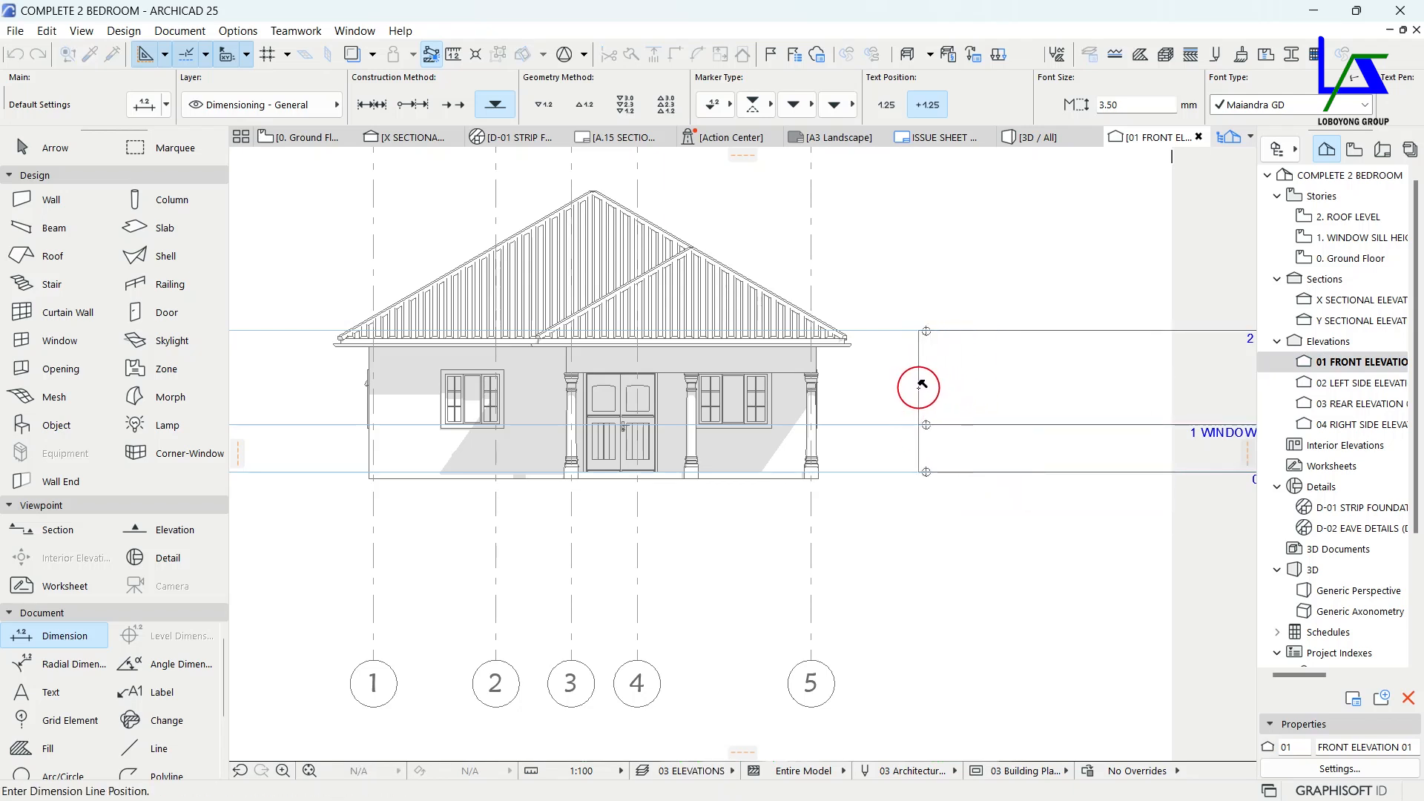
{"action": "left_click", "coordinate": [922, 384]}
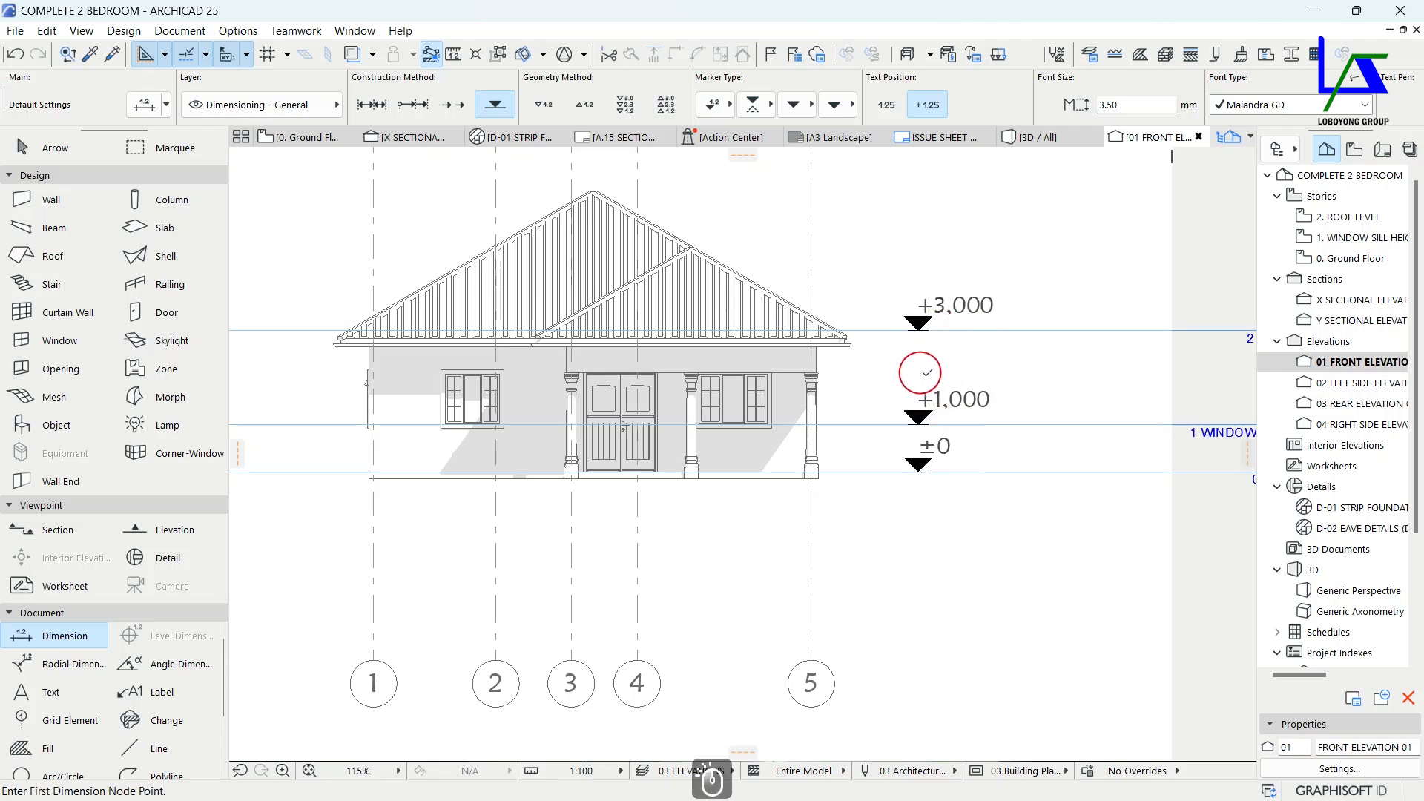
{"action": "scroll", "coordinate": [864, 392], "scroll_direction": "down", "scroll_amount": 2}
{"action": "middle_click_drag", "start_coordinate": [869, 394], "coordinate": [844, 403]}
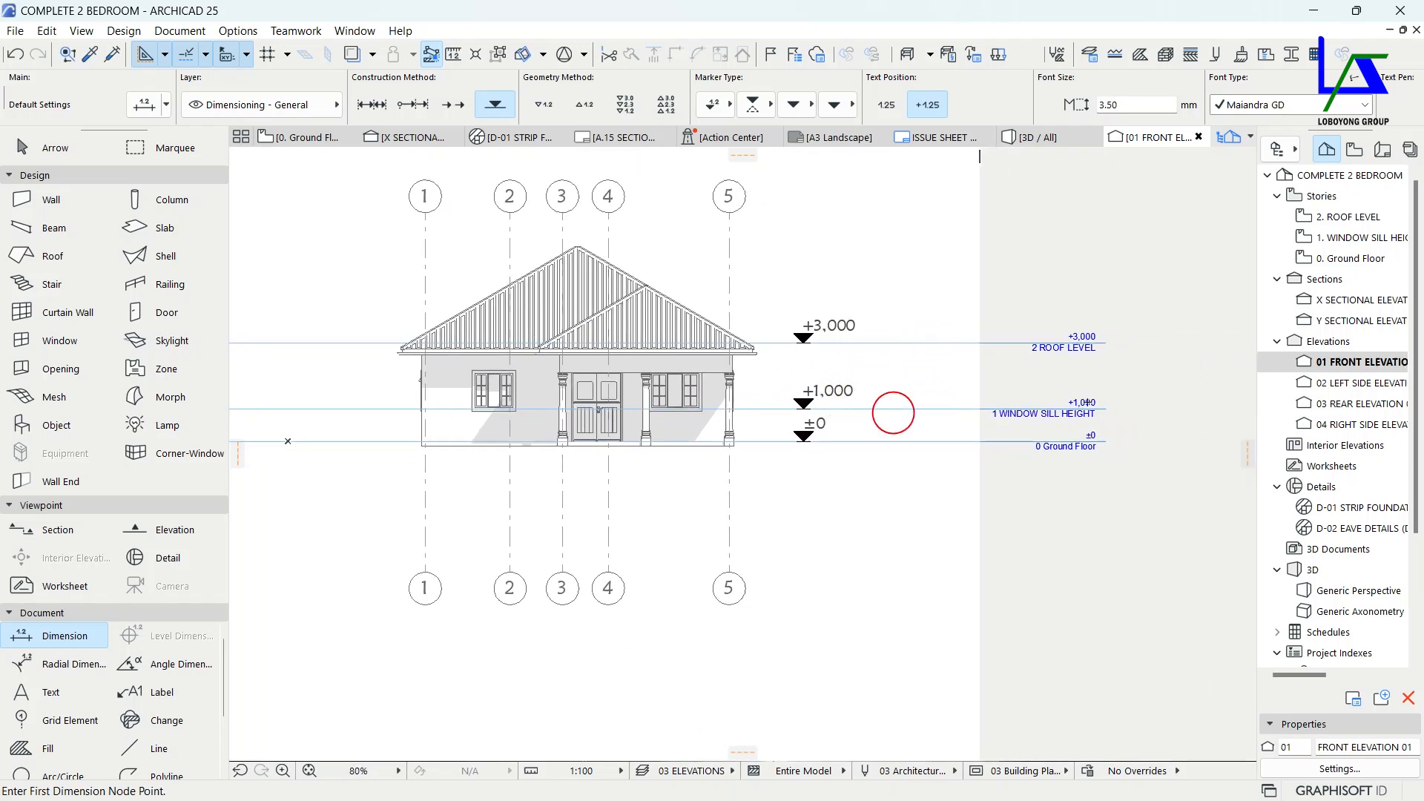
Place level dimensions at the three story levels beside column A in the 02 left side elevation.
{"action": "double_click", "coordinate": [1369, 385]}
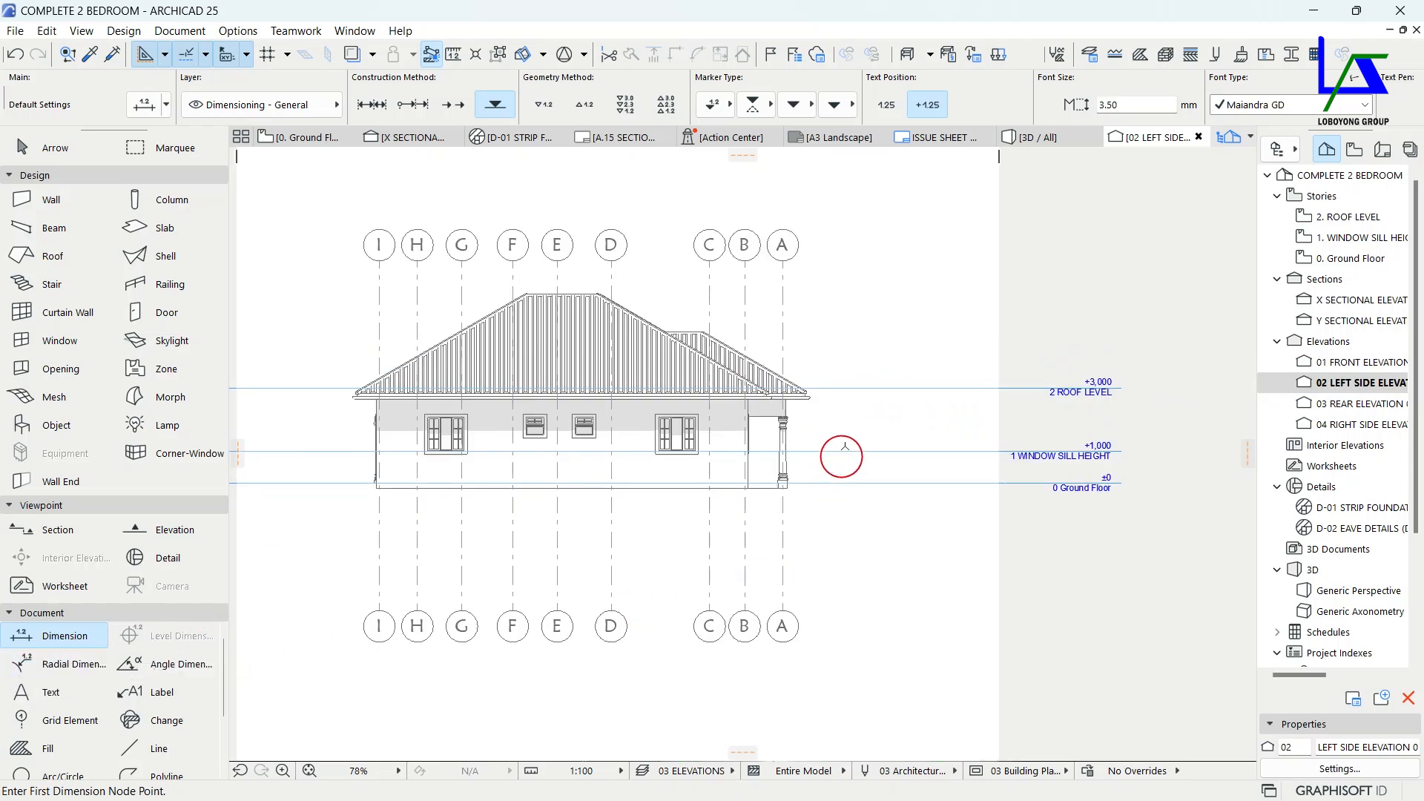
{"action": "left_click", "coordinate": [852, 388]}
{"action": "right_click", "coordinate": [867, 421]}
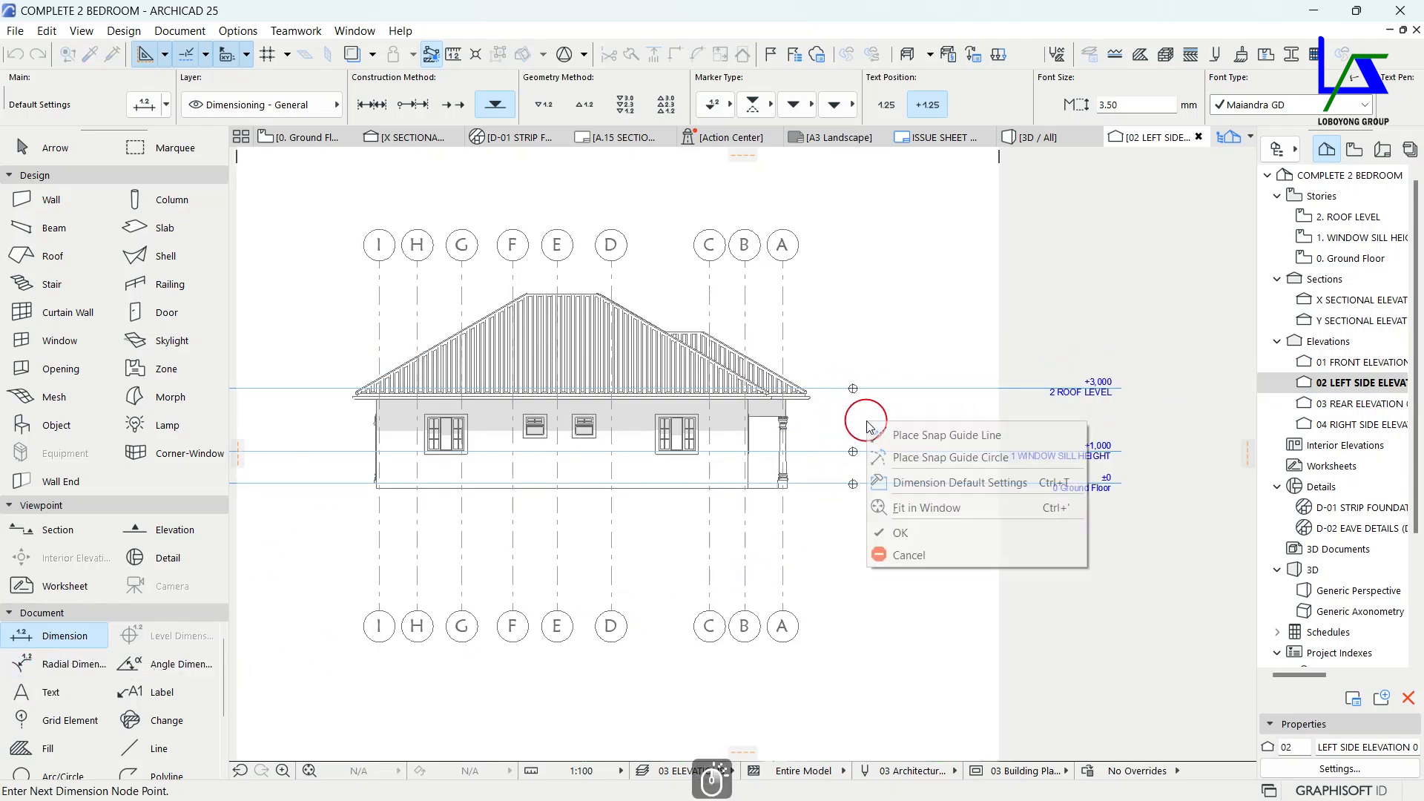
{"action": "left_click", "coordinate": [943, 534]}
{"action": "left_click", "coordinate": [874, 426]}
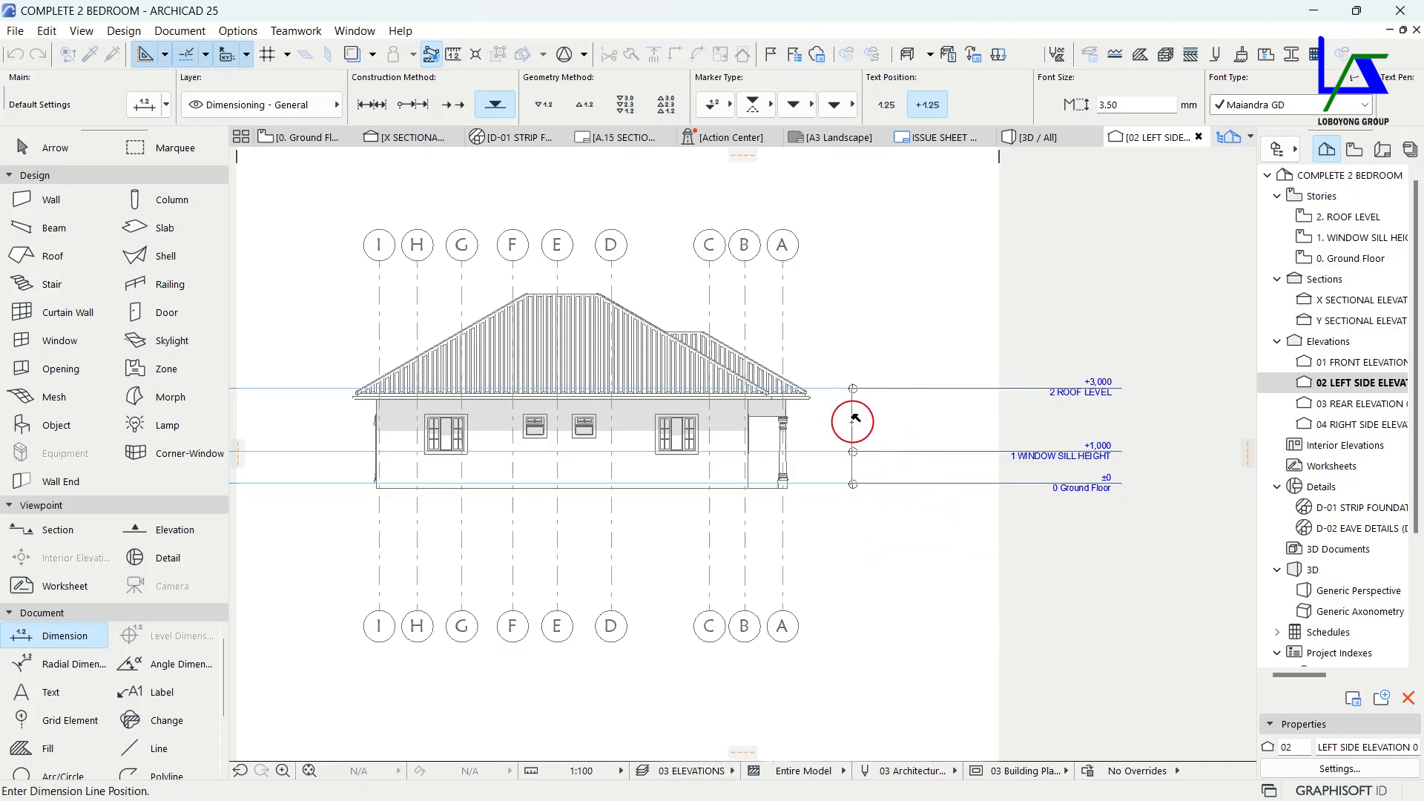
Place level dimensions at the roof, window sill and ground floor levels beside the house in the 03 rear elevation.
{"action": "double_click", "coordinate": [1276, 401]}
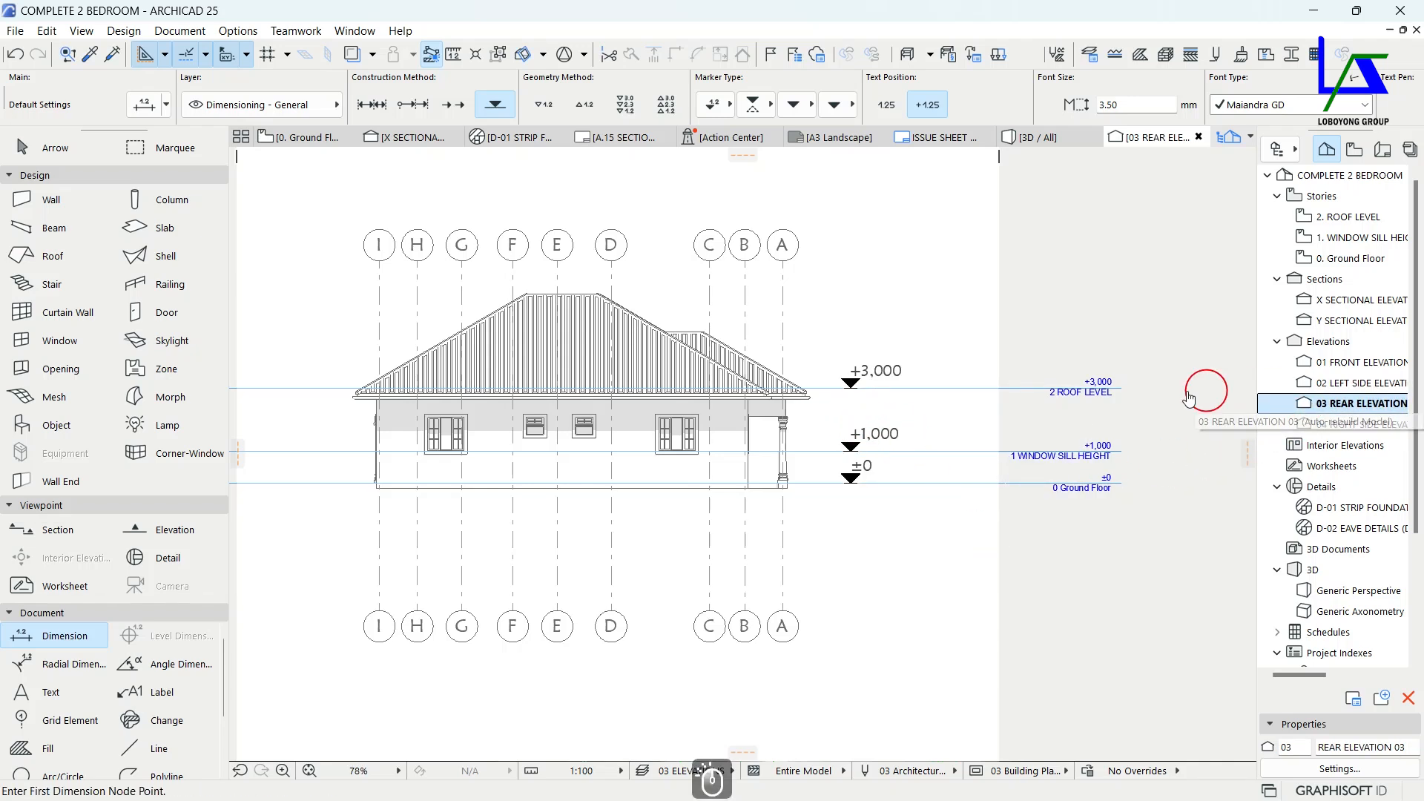
{"action": "mouse_move", "coordinate": [1007, 364]}
{"action": "middle_mouse_down"}
{"action": "mouse_move", "coordinate": [907, 404]}
{"action": "mouse_move", "coordinate": [904, 428]}
{"action": "middle_mouse_up"}
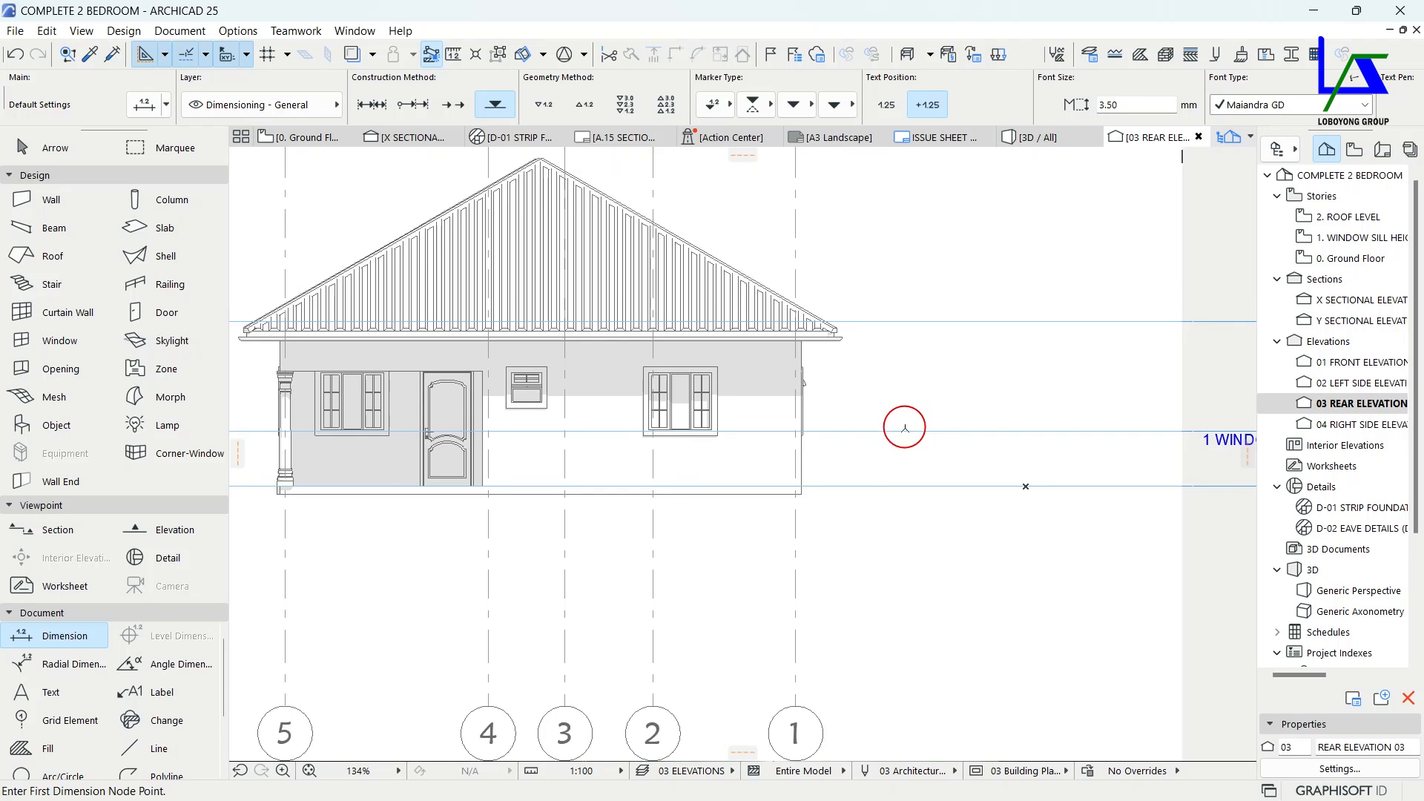
{"action": "left_click", "coordinate": [905, 431]}
{"action": "double_click", "coordinate": [918, 387]}
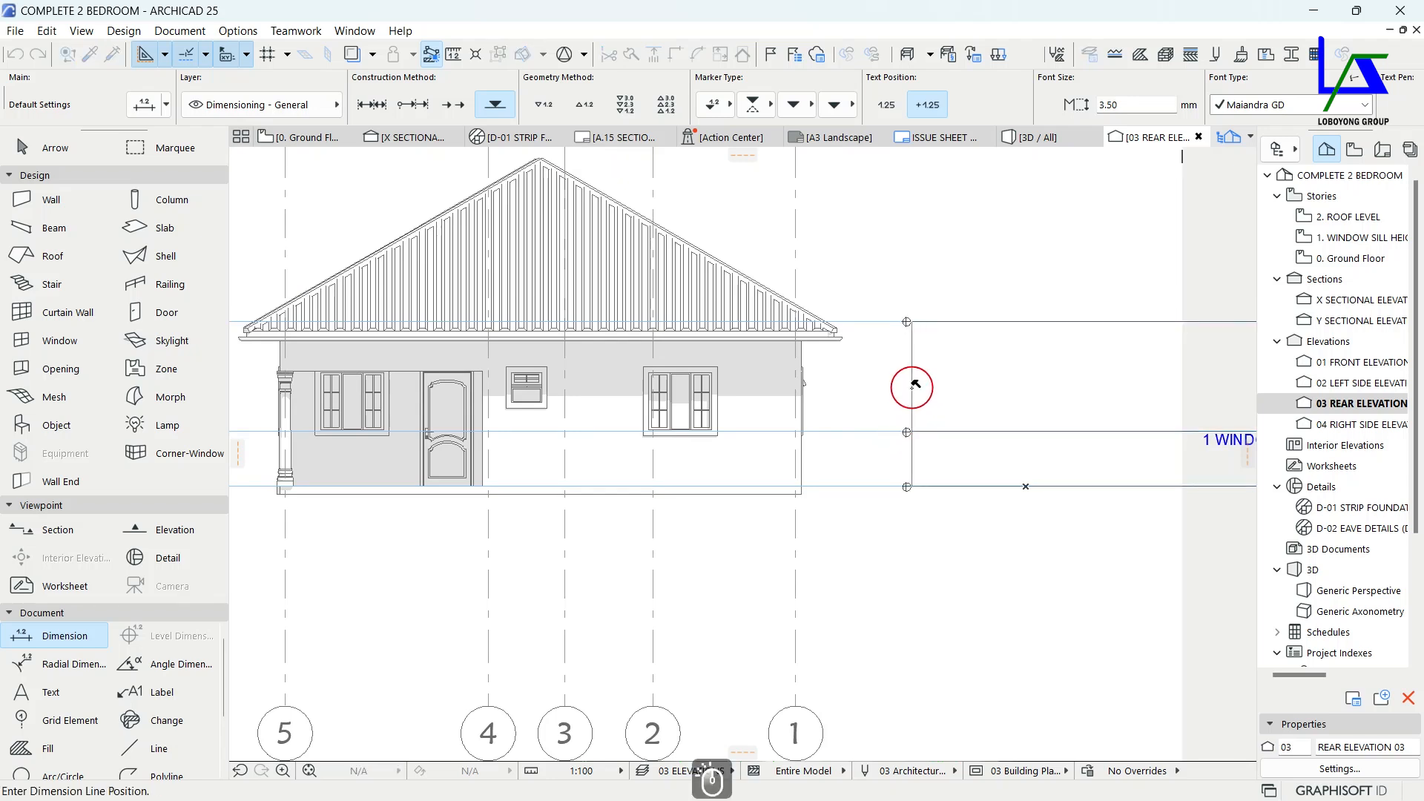
{"action": "left_click", "coordinate": [907, 385]}
Place level dimensions at the three story levels beside grid line I in the 04 right side elevation.
{"action": "double_click", "coordinate": [1261, 421]}
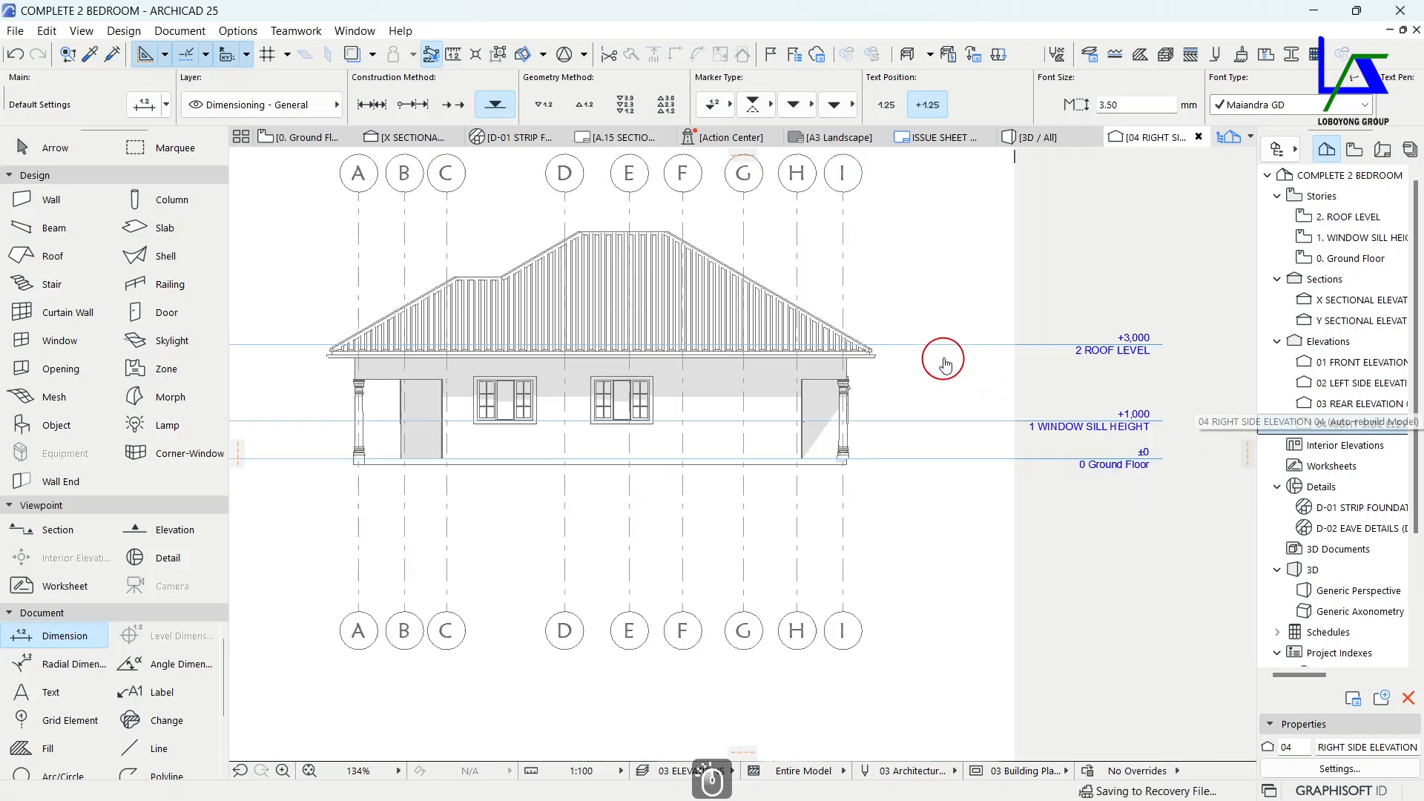
{"action": "left_click", "coordinate": [937, 345]}
{"action": "double_click", "coordinate": [964, 375]}
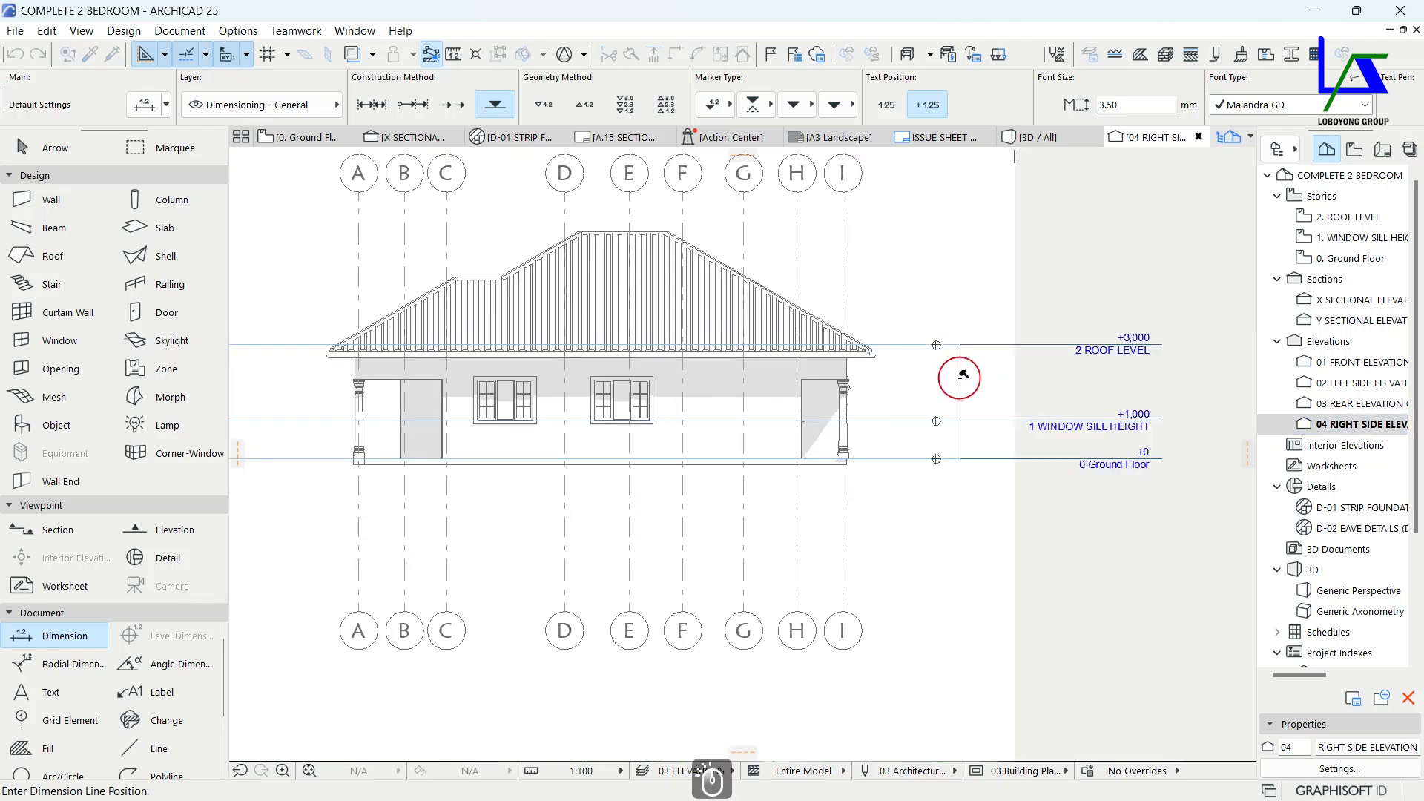
{"action": "left_click", "coordinate": [928, 373]}
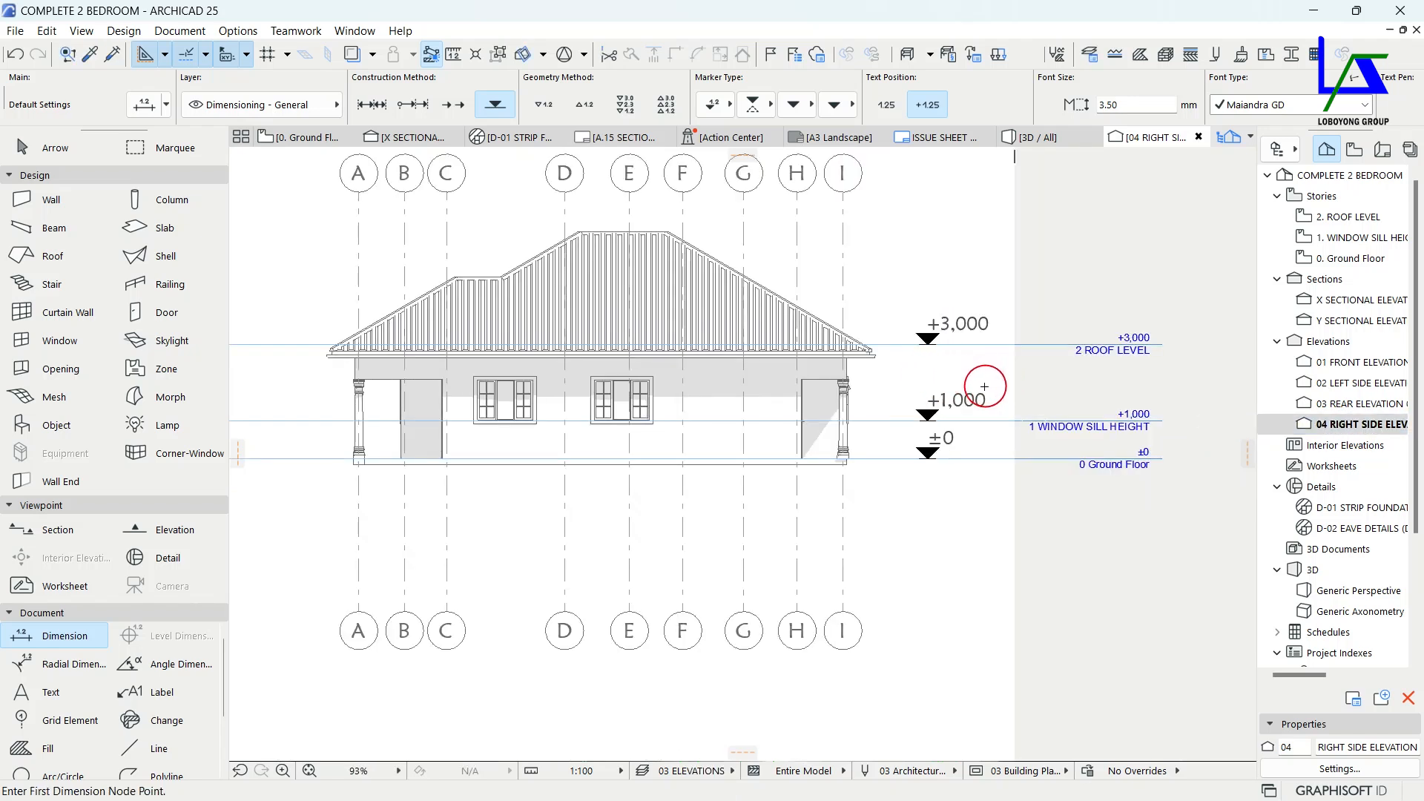
{"action": "middle_click_drag", "start_coordinate": [949, 552], "coordinate": [887, 550]}
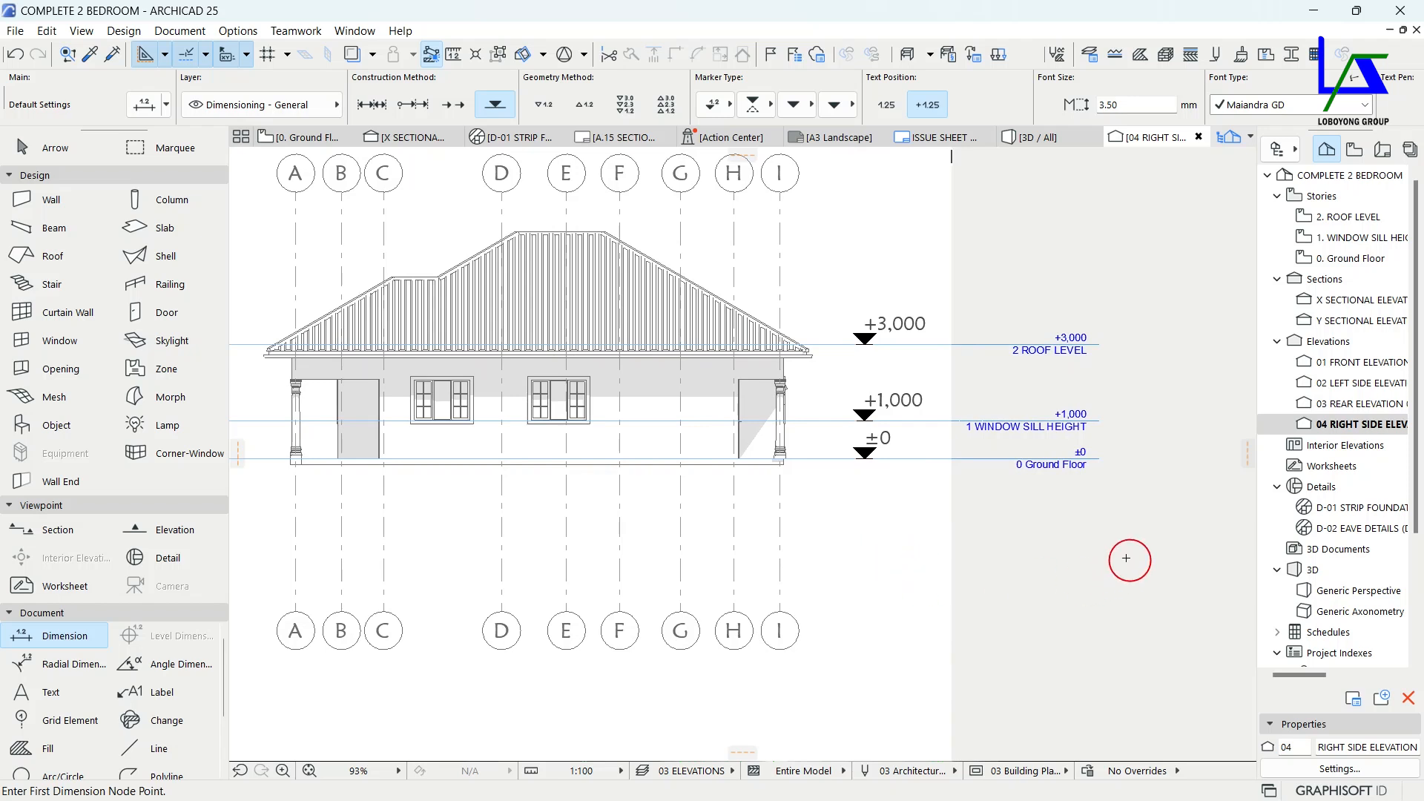
Copy the three dashed lines leading to the level markers in the X sectional elevation.
{"action": "double_click", "coordinate": [1344, 308]}
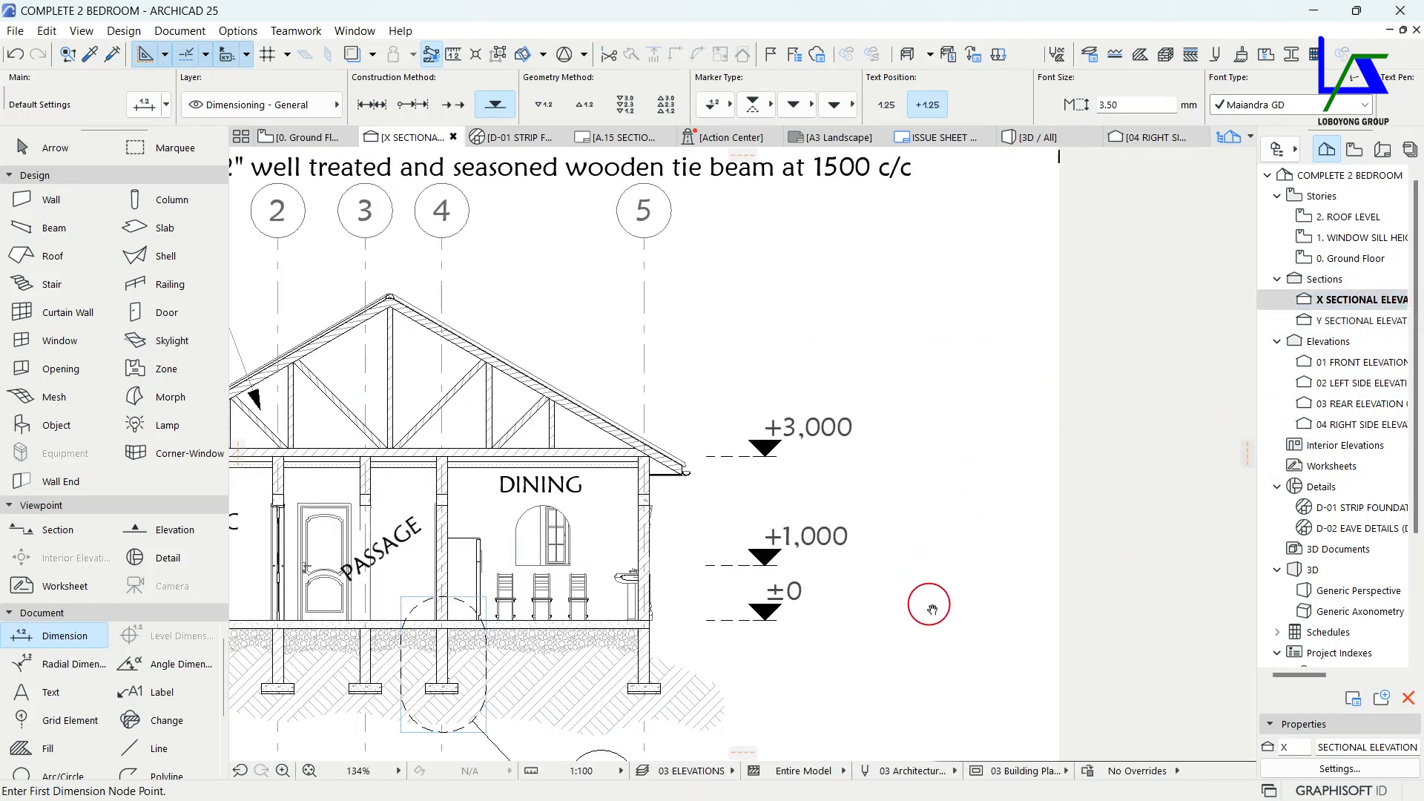
{"action": "middle_click_drag", "start_coordinate": [929, 604], "coordinate": [924, 494]}
{"action": "key", "text": "Escape"}
{"action": "scroll", "coordinate": [866, 509], "scroll_direction": "down", "scroll_amount": 2}
{"action": "middle_click_drag", "start_coordinate": [887, 593], "coordinate": [874, 470]}
{"action": "scroll", "coordinate": [788, 451], "scroll_direction": "up", "scroll_amount": 4}
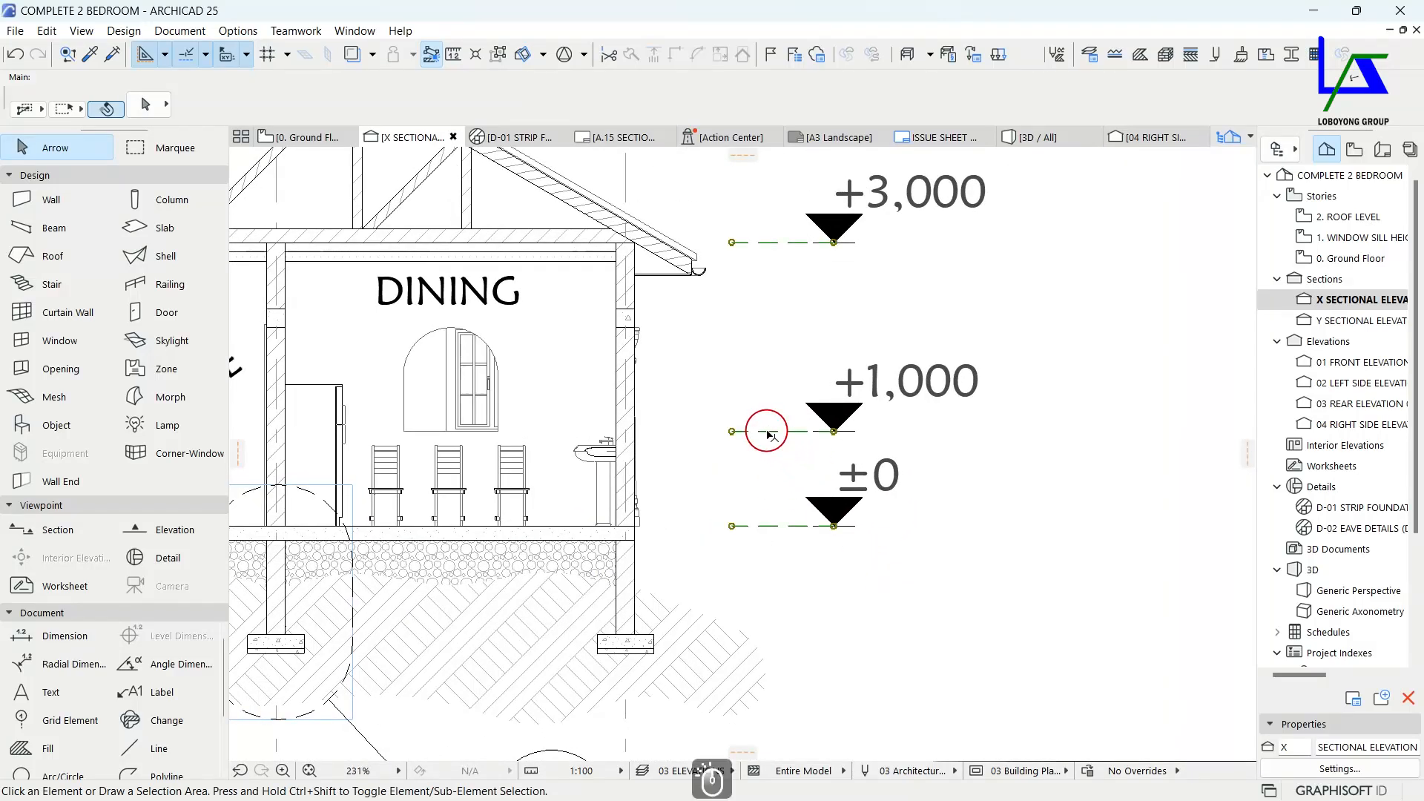
{"action": "left_click", "coordinate": [779, 439]}
{"action": "scroll", "coordinate": [781, 430], "scroll_direction": "down", "scroll_amount": 2}
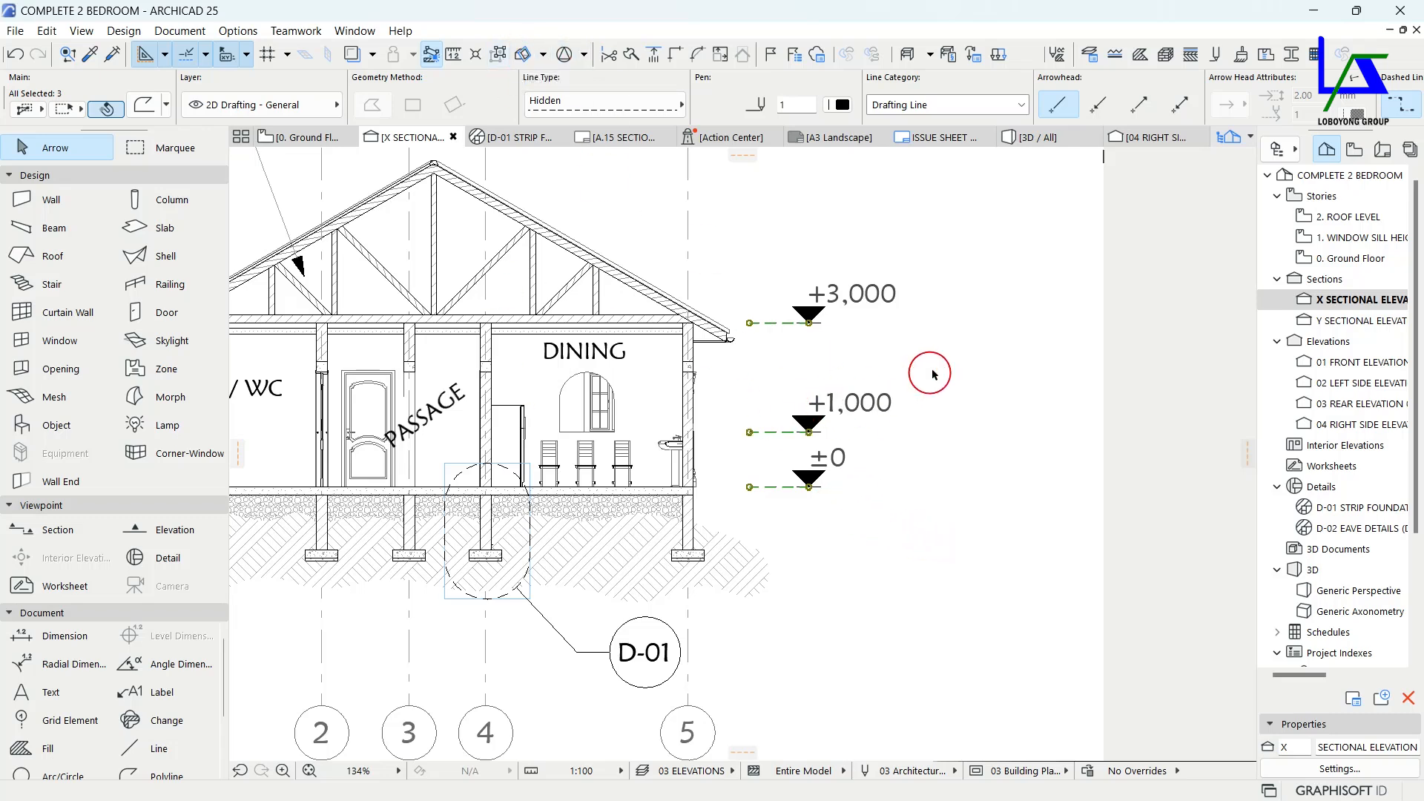
{"action": "left_click", "coordinate": [843, 340]}
{"action": "left_click", "coordinate": [781, 324]}
{"action": "key", "text": "ctrl+c"}
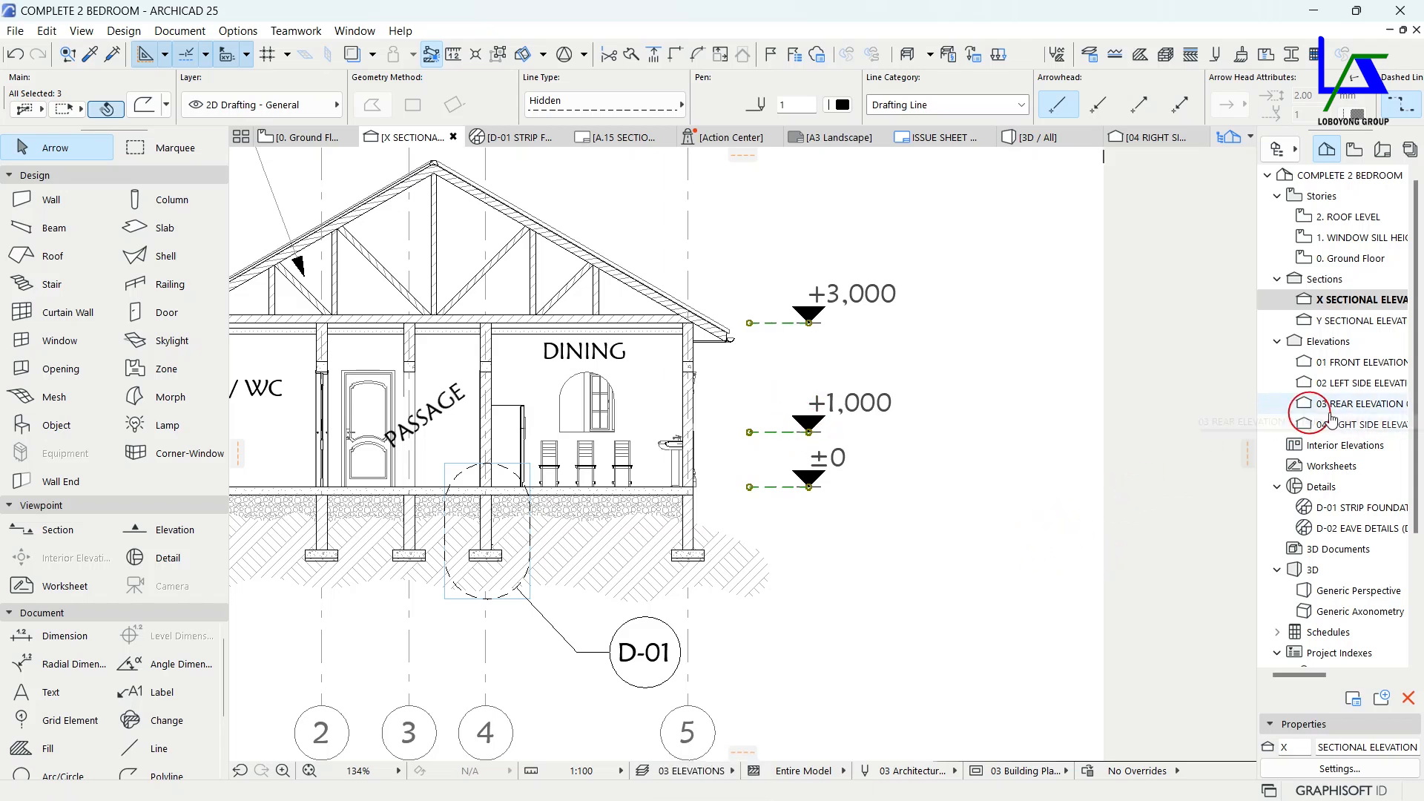
Paste the copied dashed level lines into the 01 front elevation.
{"action": "double_click", "coordinate": [1351, 363]}
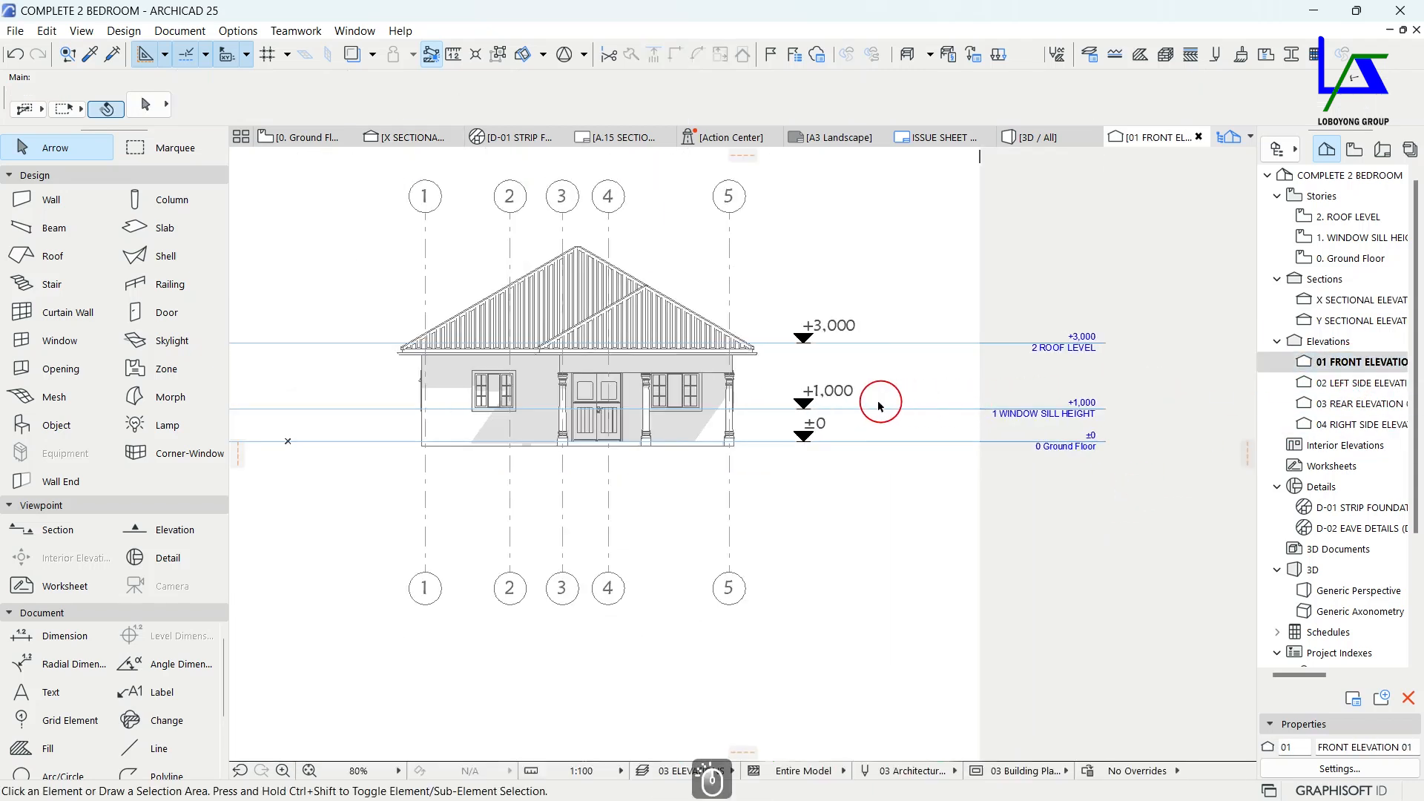
{"action": "key", "text": "ctrl+v"}
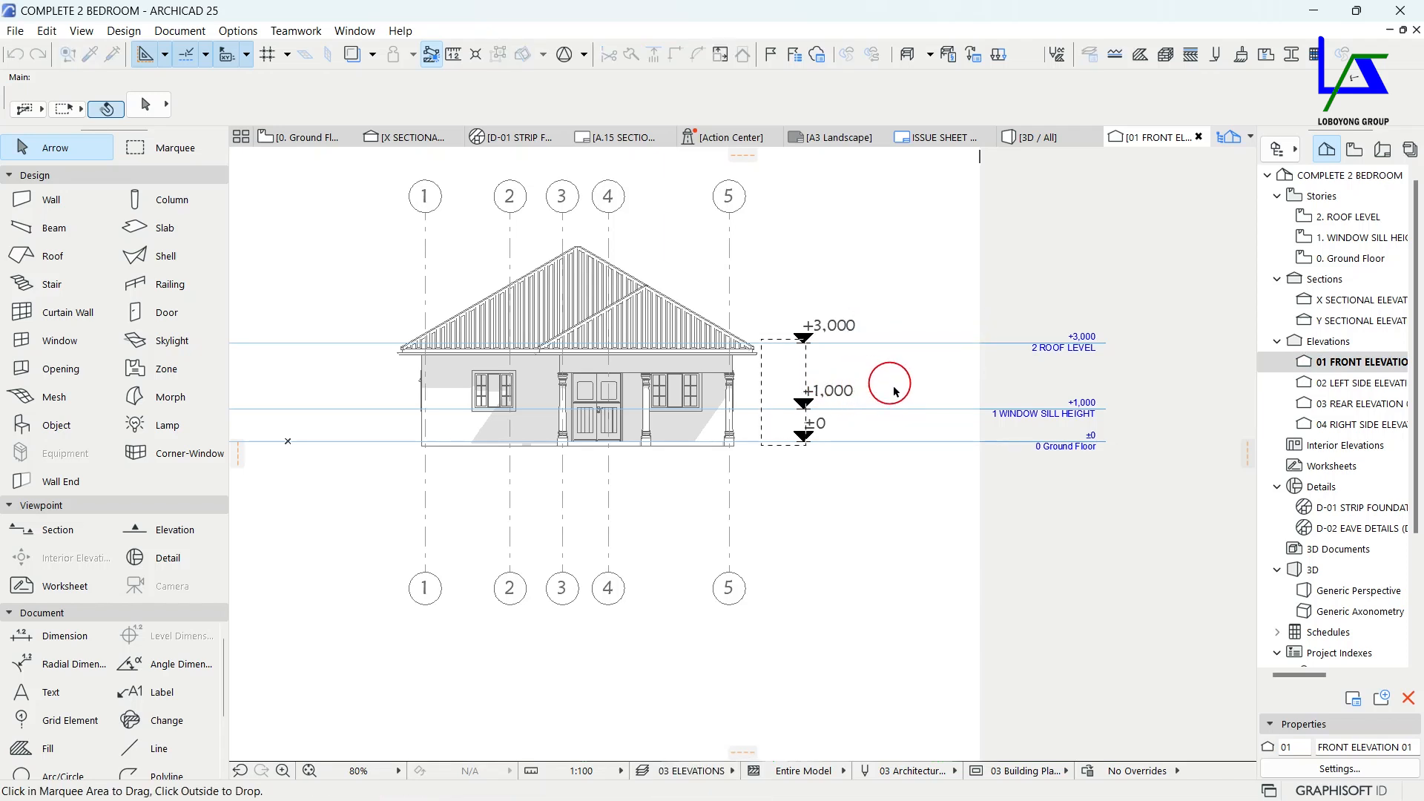
{"action": "left_click", "coordinate": [882, 540]}
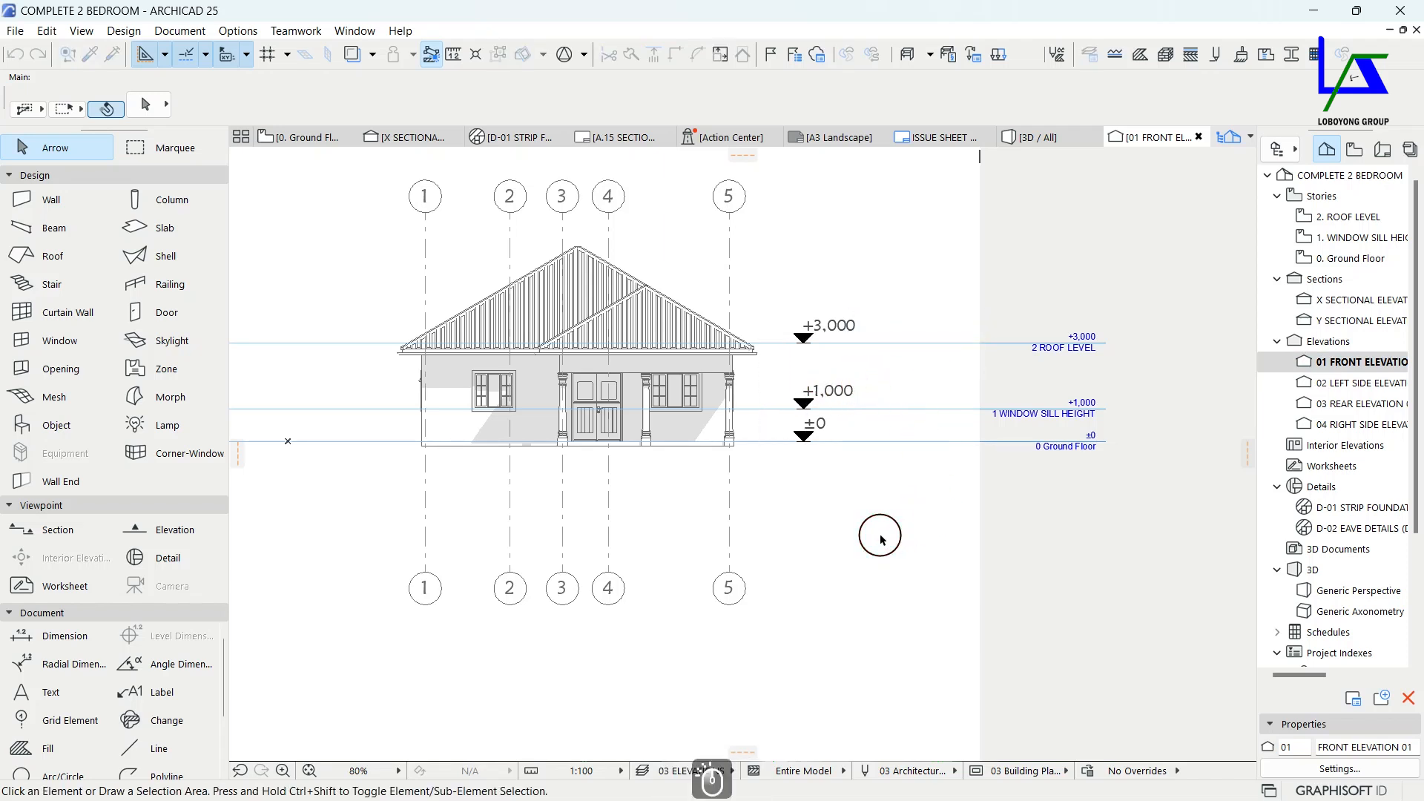
Bring the three pasted dashed level lines to the front of the display order in the front elevation.
{"action": "left_click", "coordinate": [784, 413]}
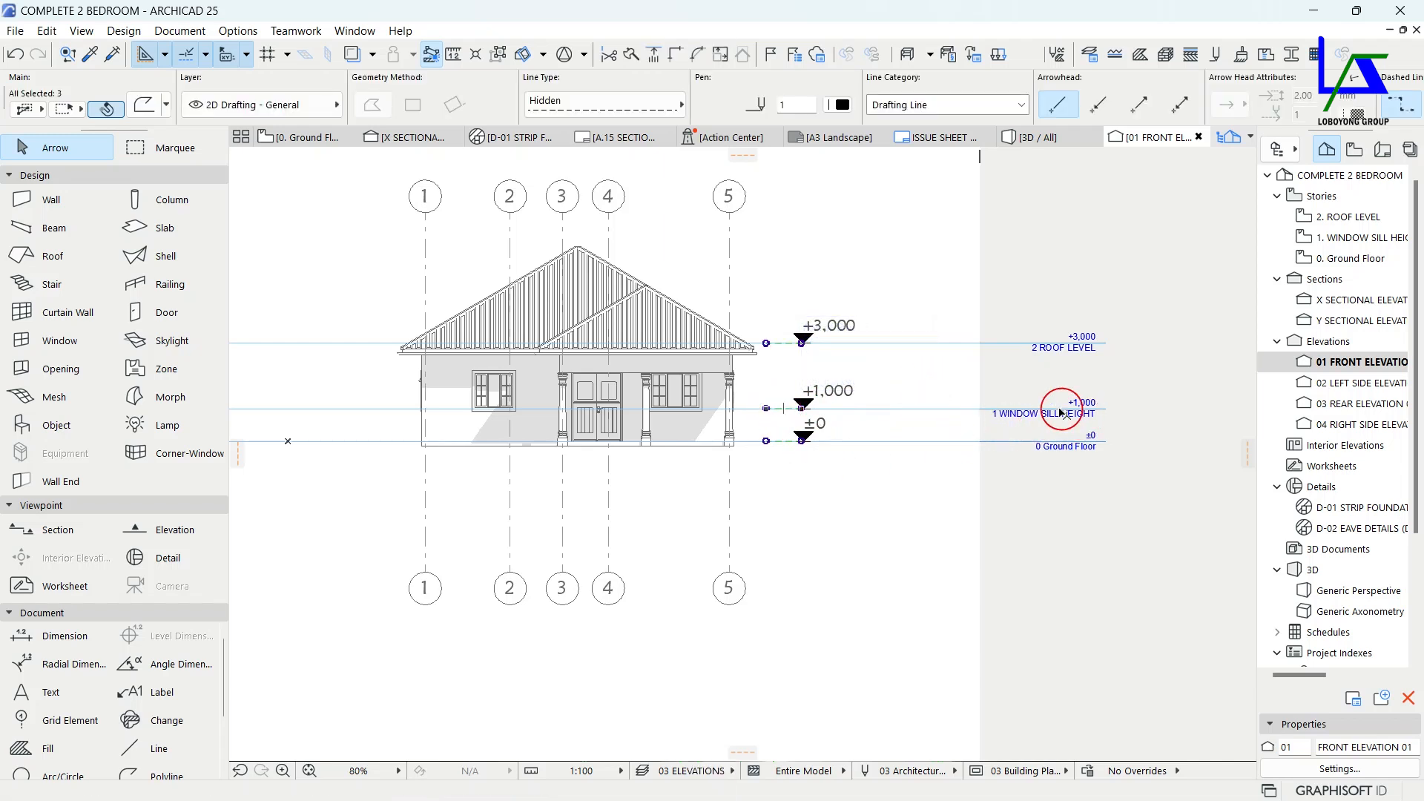
{"action": "scroll", "coordinate": [1062, 413], "scroll_direction": "up", "scroll_amount": 2}
{"action": "scroll", "coordinate": [956, 433], "scroll_direction": "down", "scroll_amount": 2}
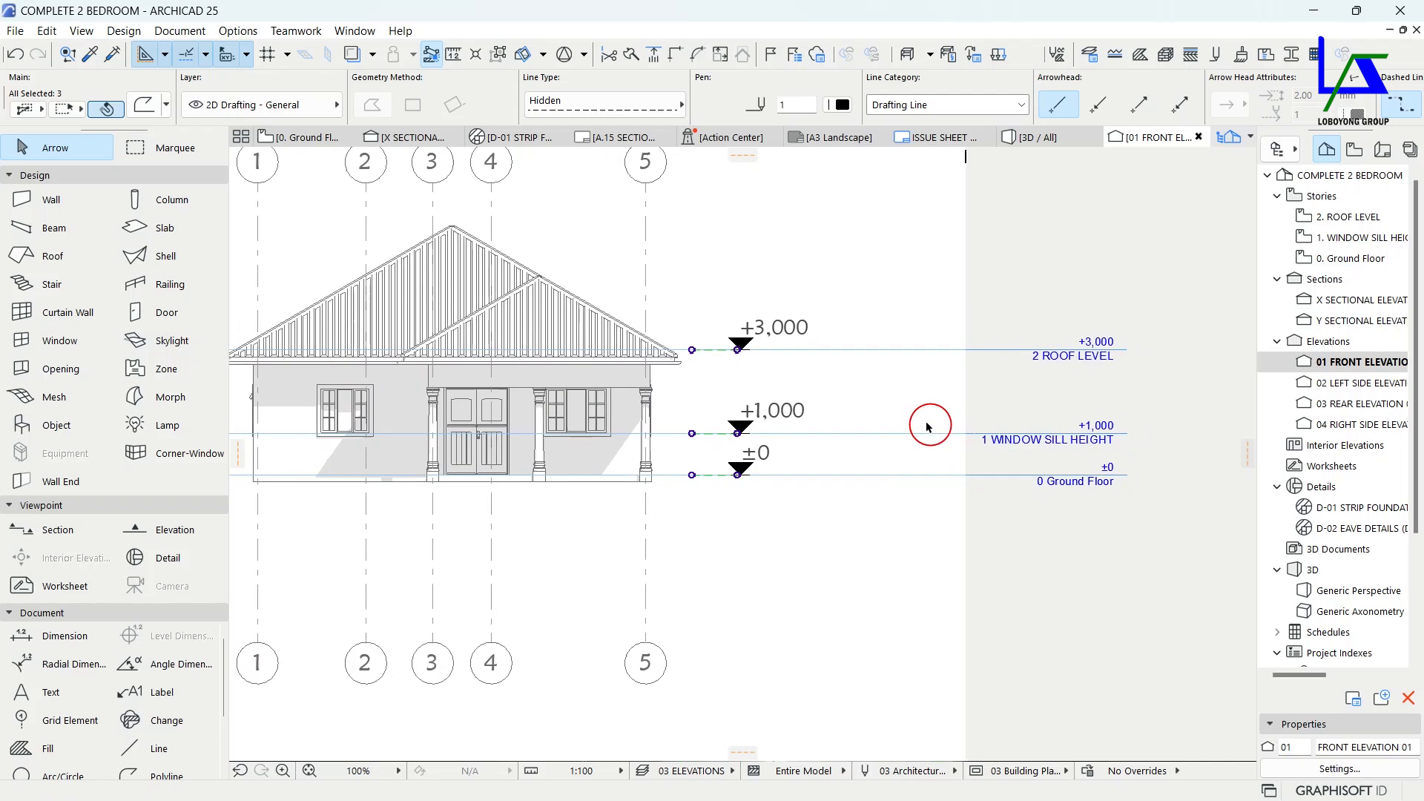
{"action": "right_click", "coordinate": [876, 288]}
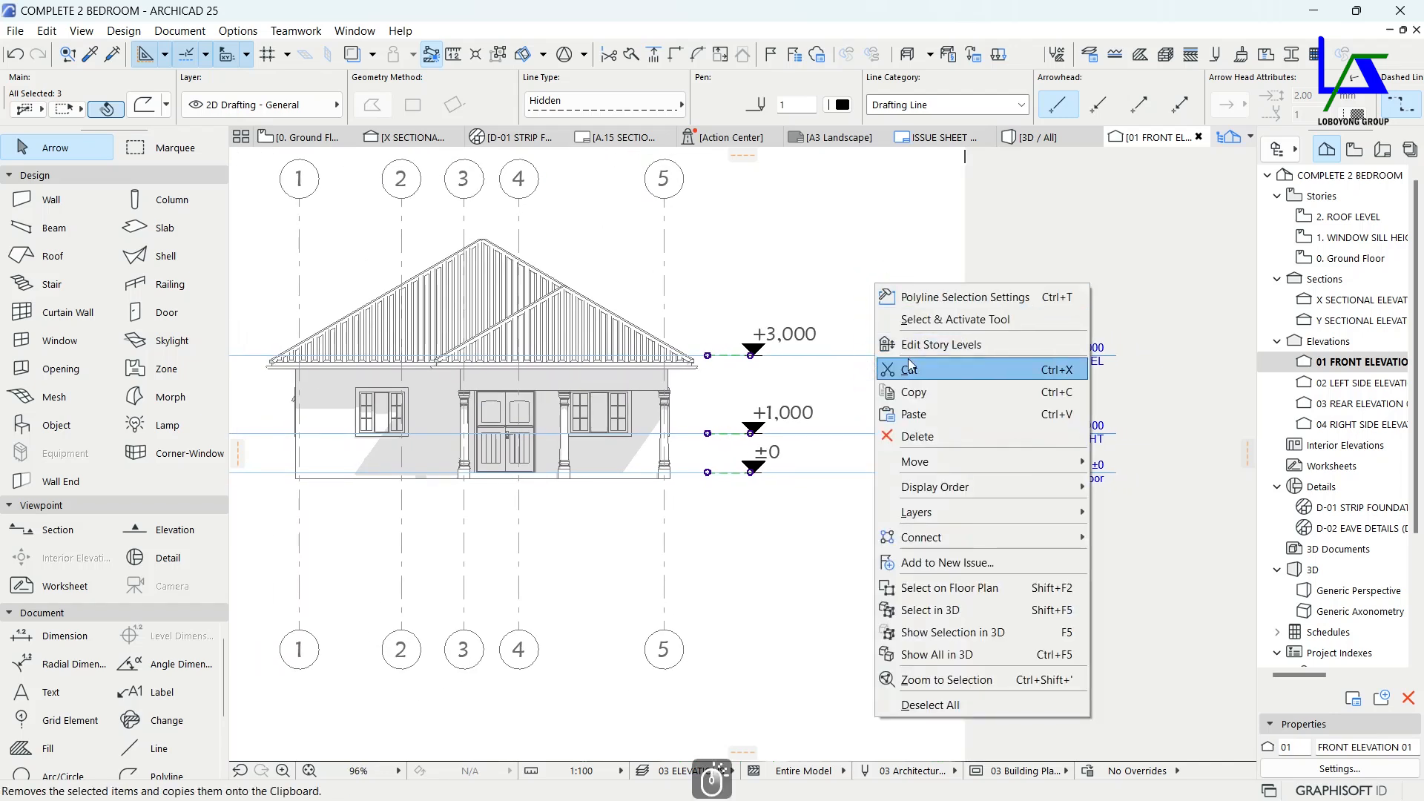
{"action": "mouse_move", "coordinate": [974, 496]}
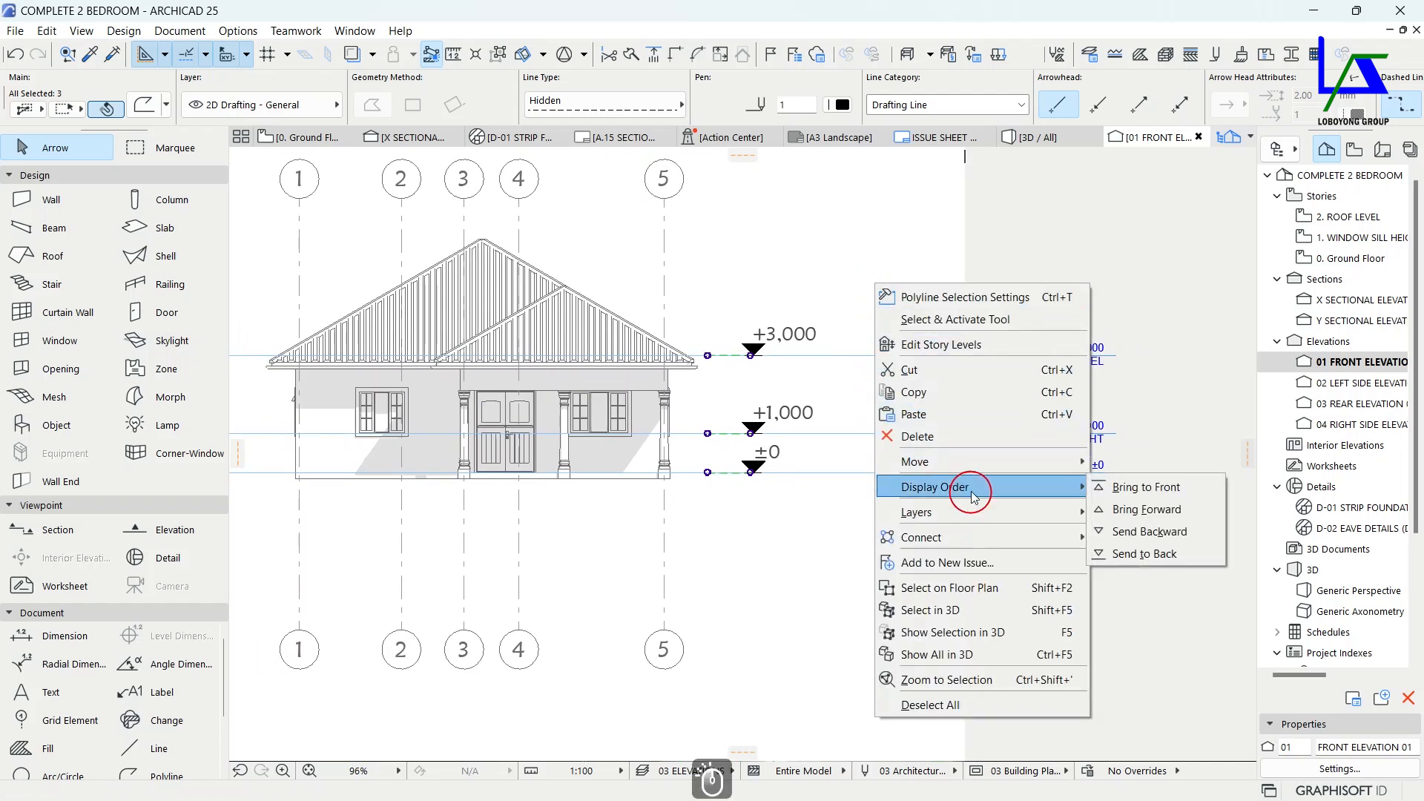
{"action": "left_click", "coordinate": [1115, 487]}
{"action": "left_click", "coordinate": [910, 523]}
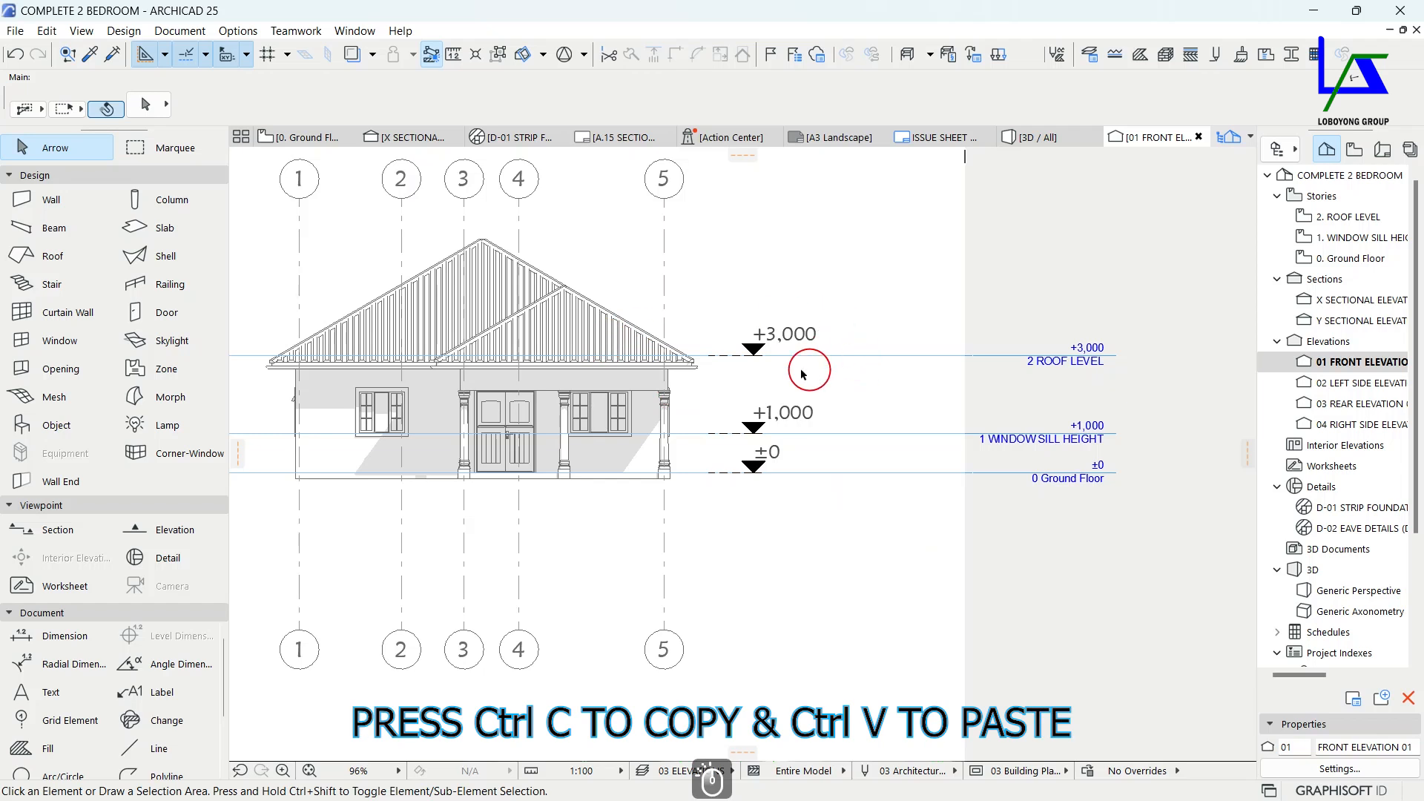
Move the three dashed lines in the front elevation so their ends meet the tips of the level markers.
{"action": "scroll", "coordinate": [742, 350], "scroll_direction": "up", "scroll_amount": 5}
{"action": "left_click", "coordinate": [730, 356]}
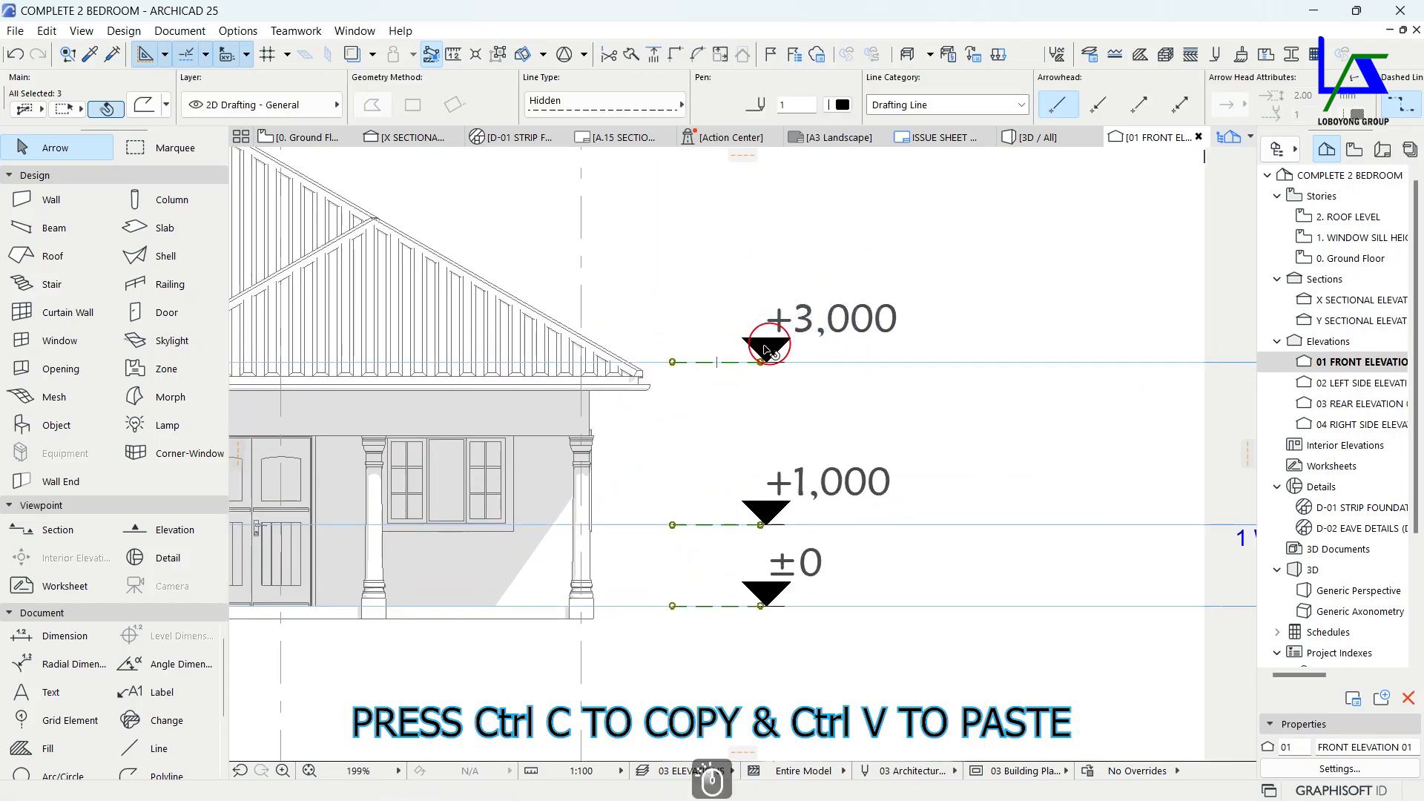
{"action": "scroll", "coordinate": [766, 350], "scroll_direction": "up", "scroll_amount": 10}
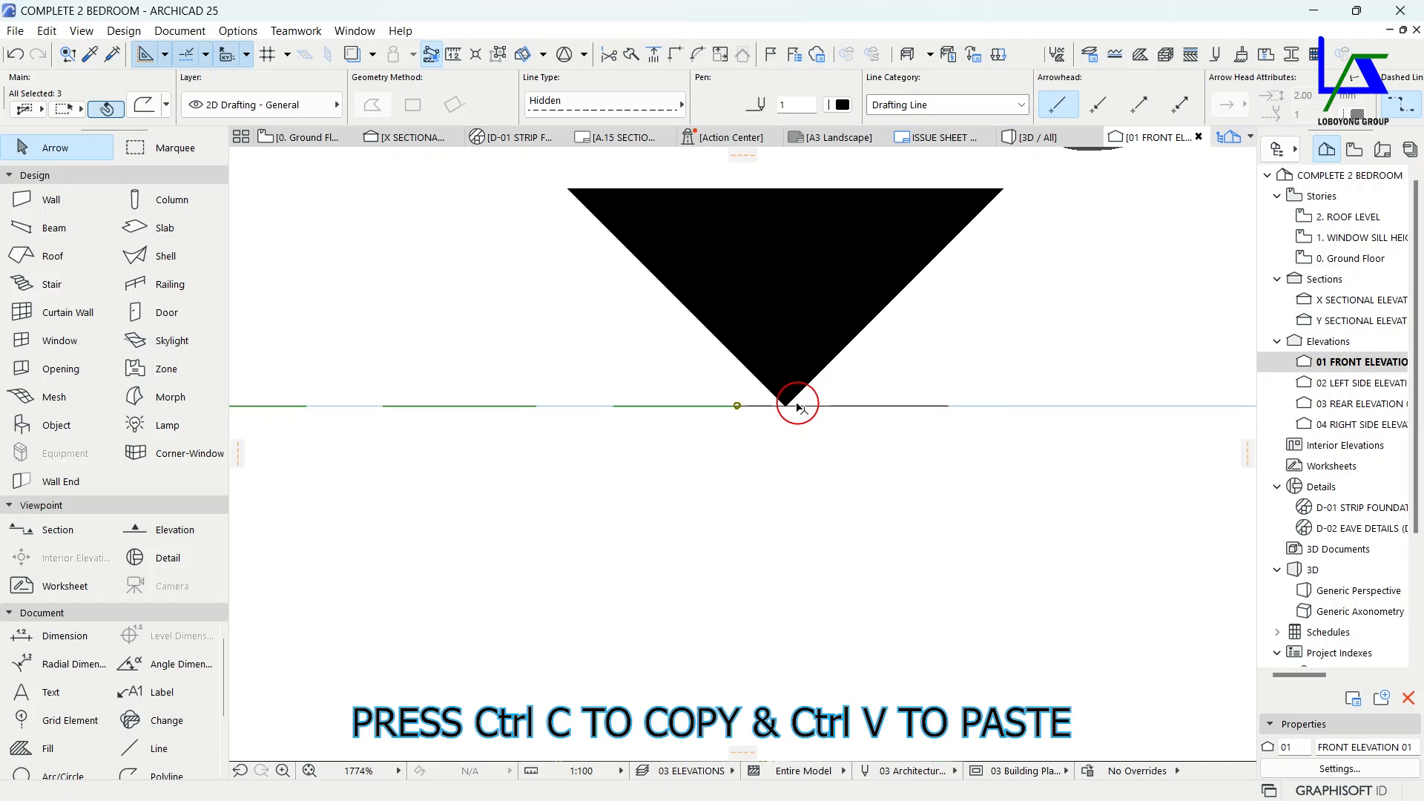
{"action": "key", "text": "ctrl+d"}
{"action": "scroll", "coordinate": [749, 406], "scroll_direction": "up", "scroll_amount": 3}
{"action": "left_click", "coordinate": [729, 406]}
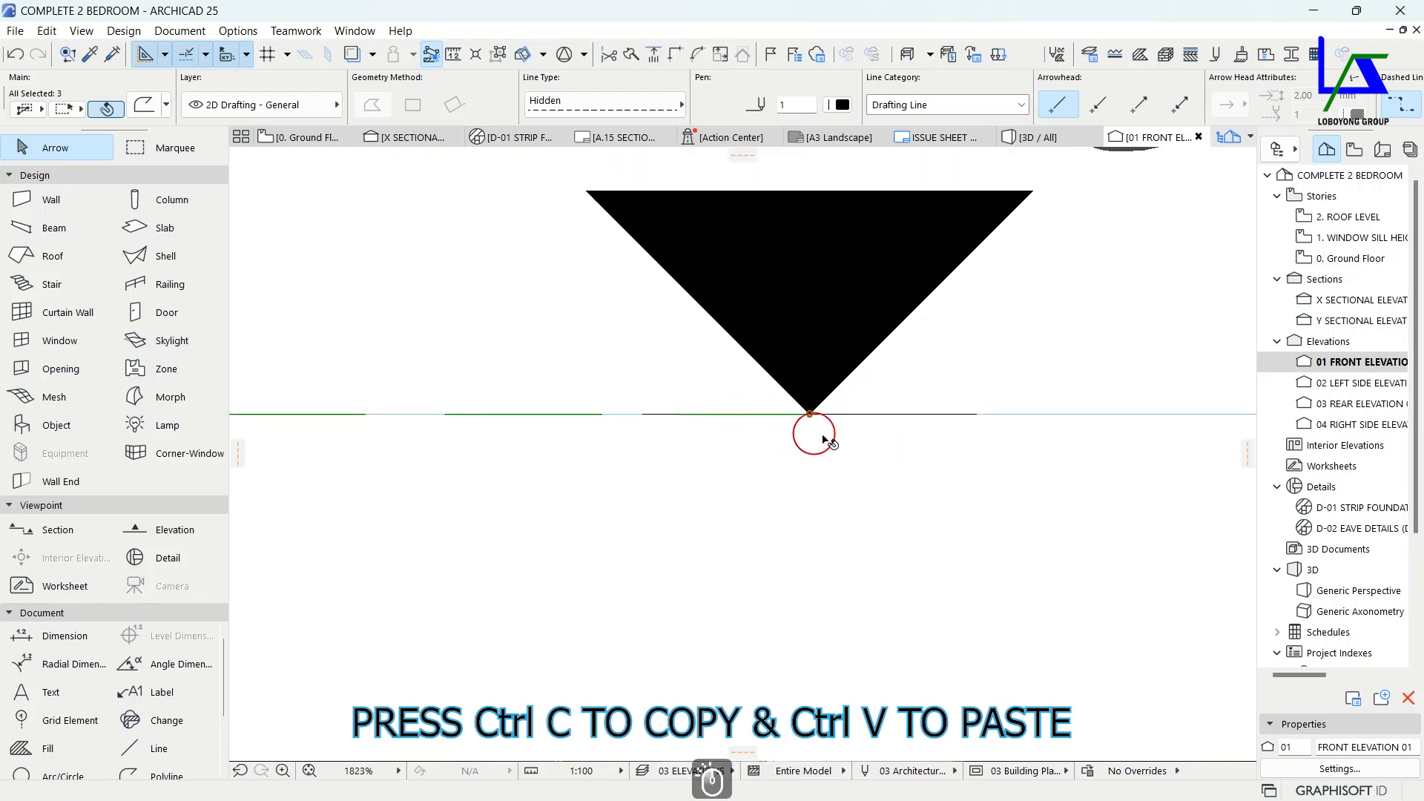
{"action": "scroll", "coordinate": [819, 414], "scroll_direction": "down", "scroll_amount": 10}
{"action": "scroll", "coordinate": [819, 418], "scroll_direction": "down", "scroll_amount": 2}
{"action": "left_click", "coordinate": [880, 657]}
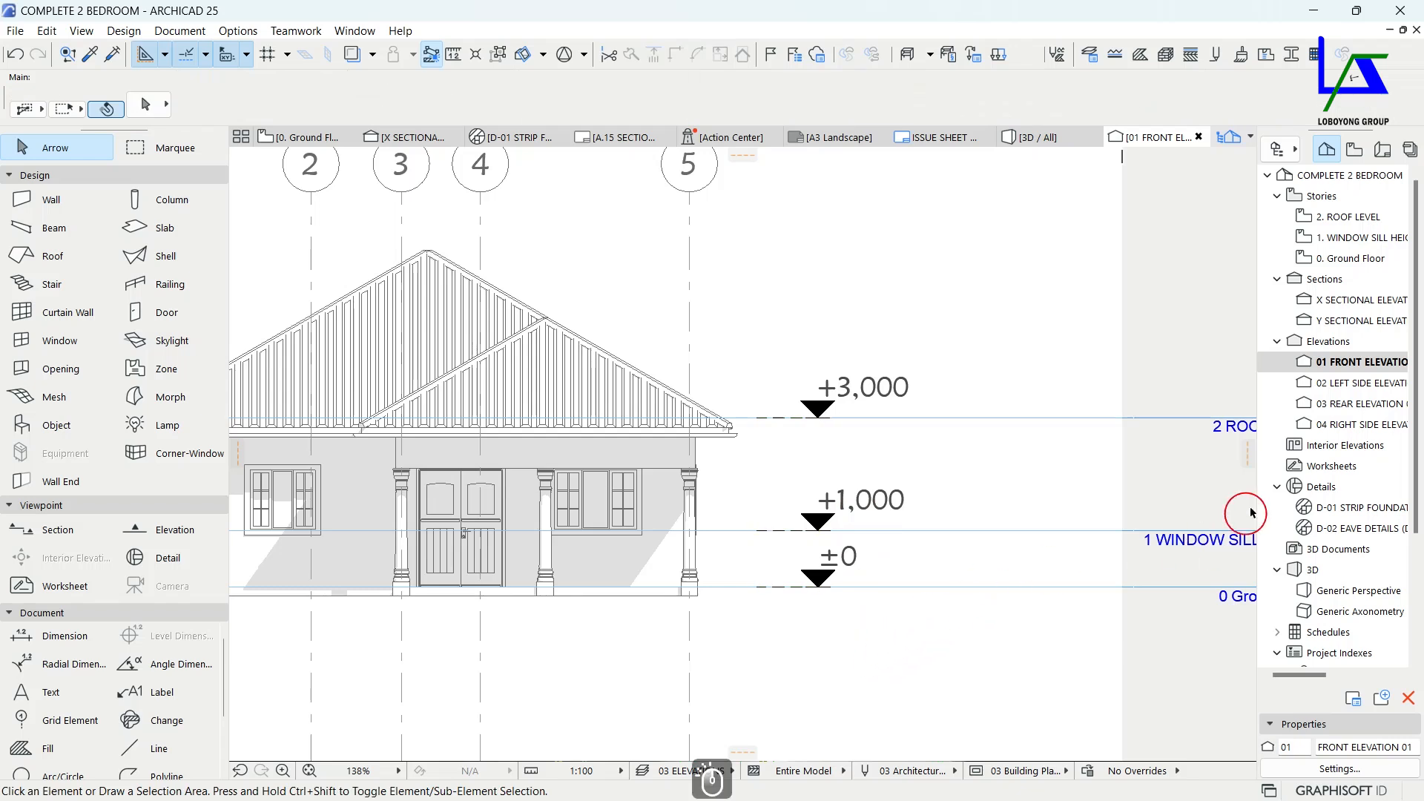
Paste the dashed level lines into the 02 left side elevation at their original location, zooming to the pasted elements.
{"action": "double_click", "coordinate": [1298, 382]}
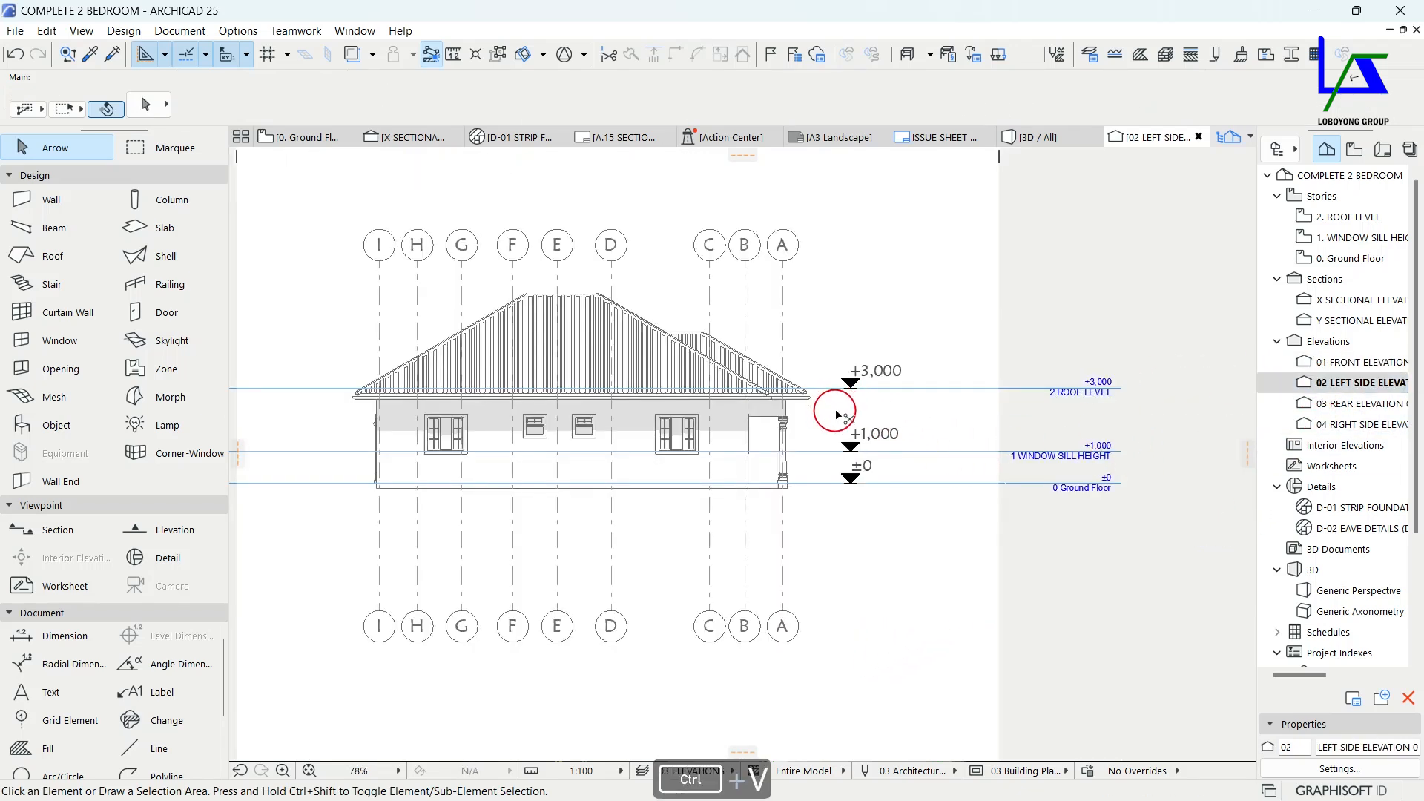
{"action": "key", "text": "ctrl+v"}
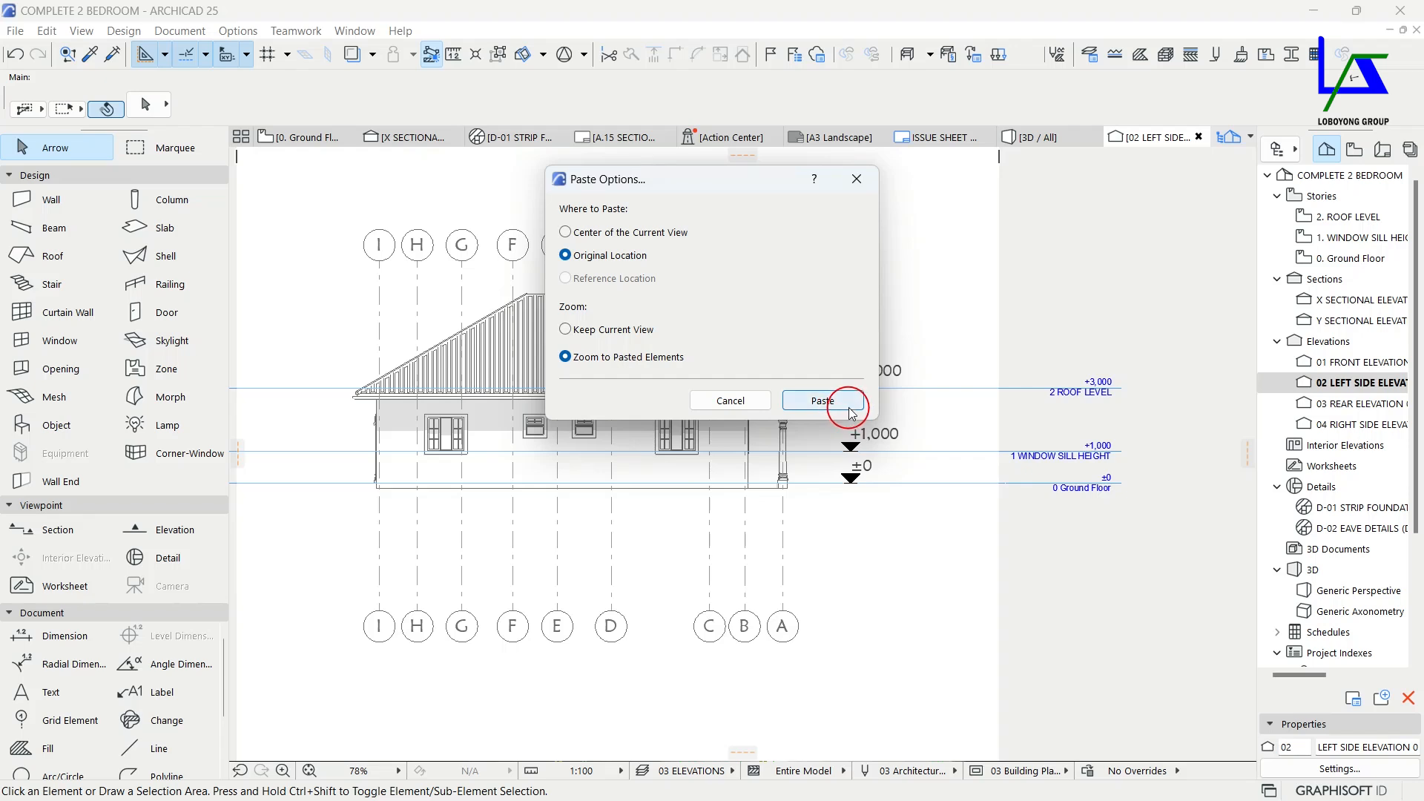
{"action": "left_click", "coordinate": [823, 401]}
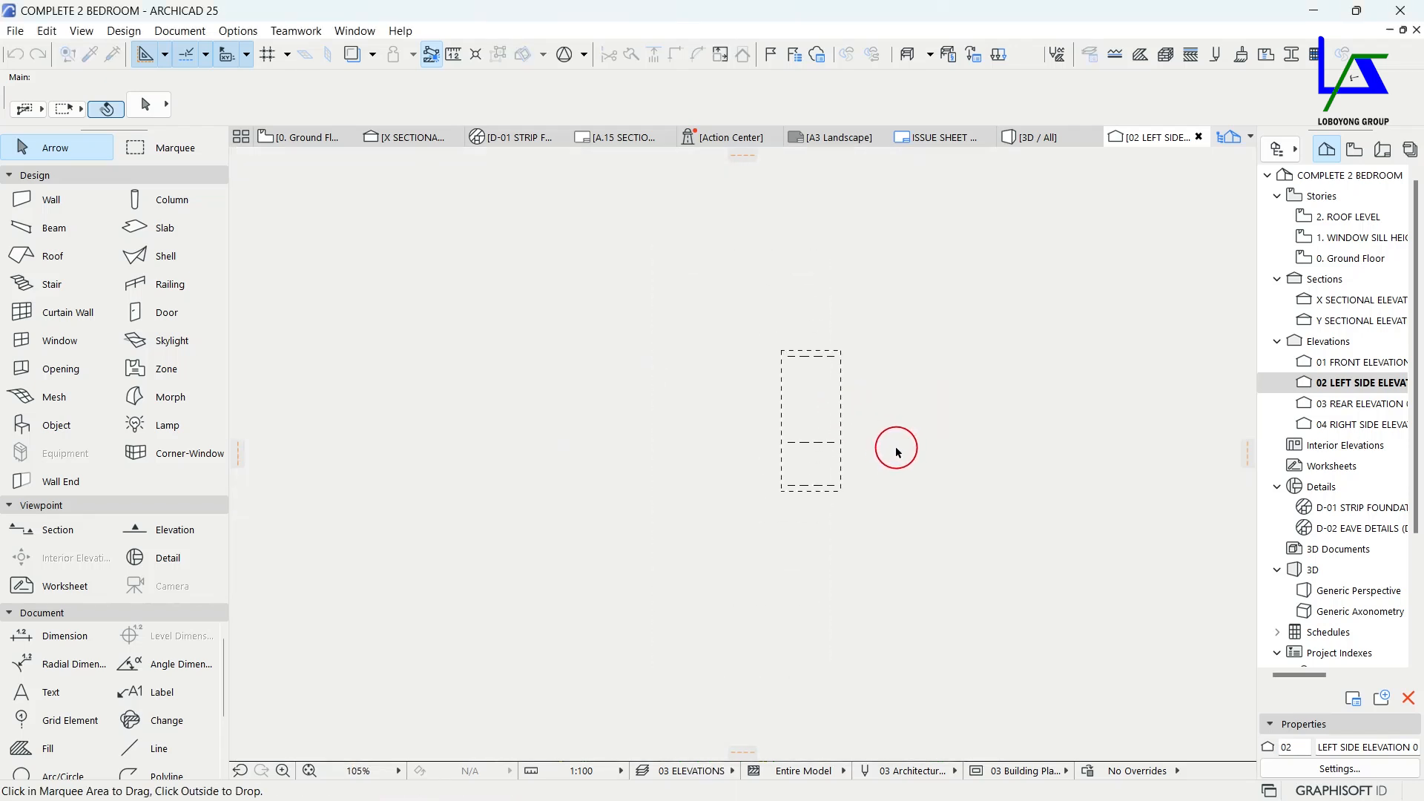
{"action": "scroll", "coordinate": [890, 451], "scroll_direction": "down", "scroll_amount": 3}
{"action": "scroll", "coordinate": [1026, 454], "scroll_direction": "up", "scroll_amount": 1}
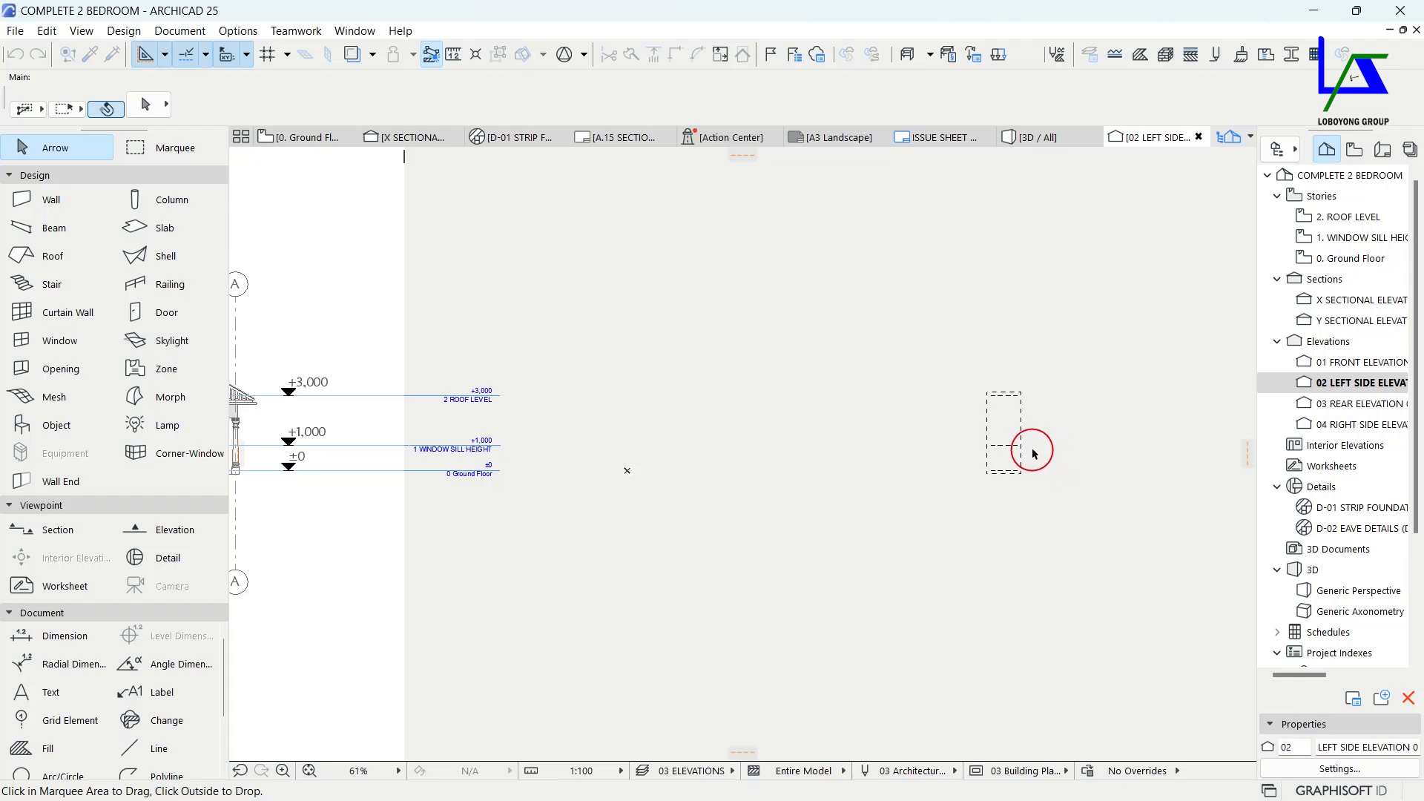
{"action": "scroll", "coordinate": [1035, 450], "scroll_direction": "up", "scroll_amount": 3}
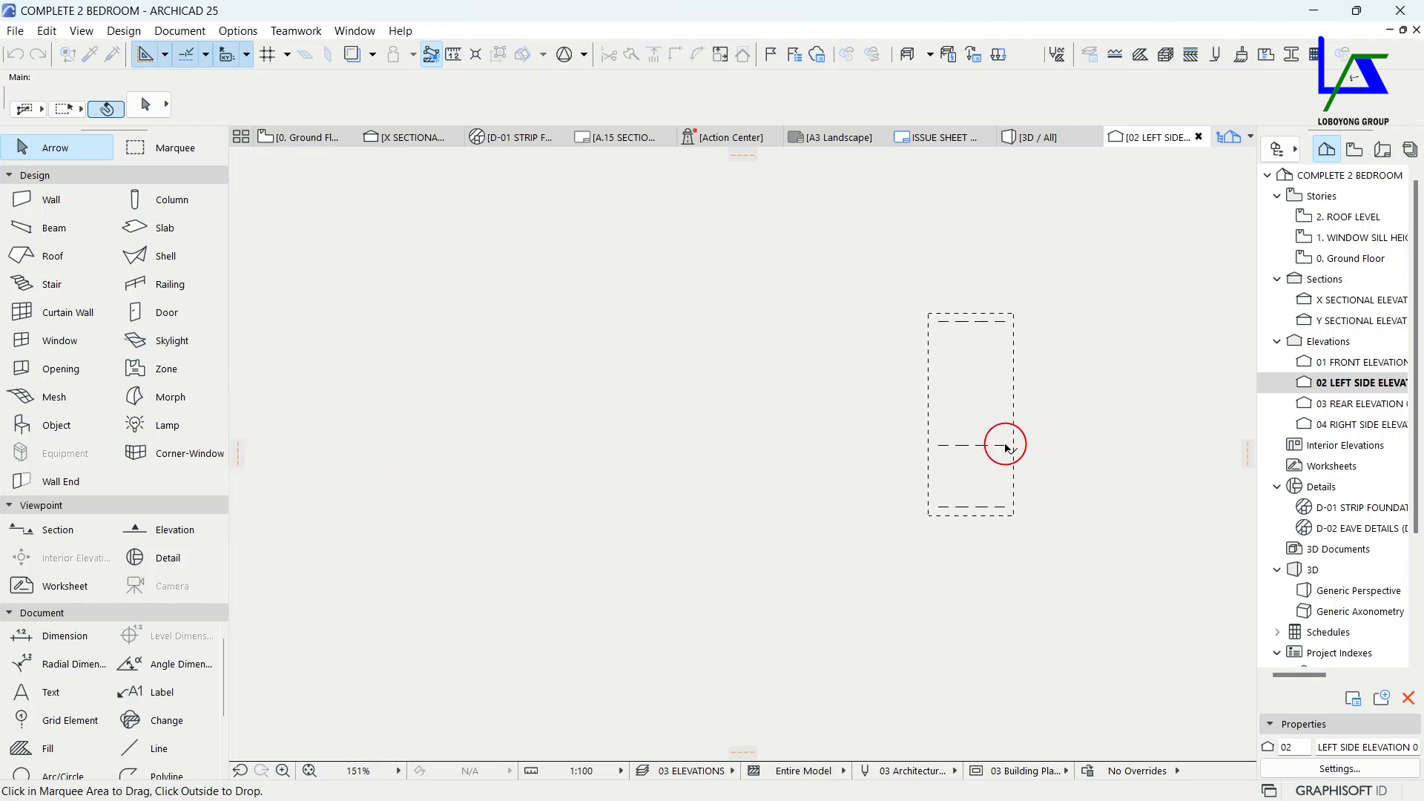
Move the pasted dashed lines horizontally to the tips of the level markers beside the left side elevation.
{"action": "left_click", "coordinate": [1006, 446]}
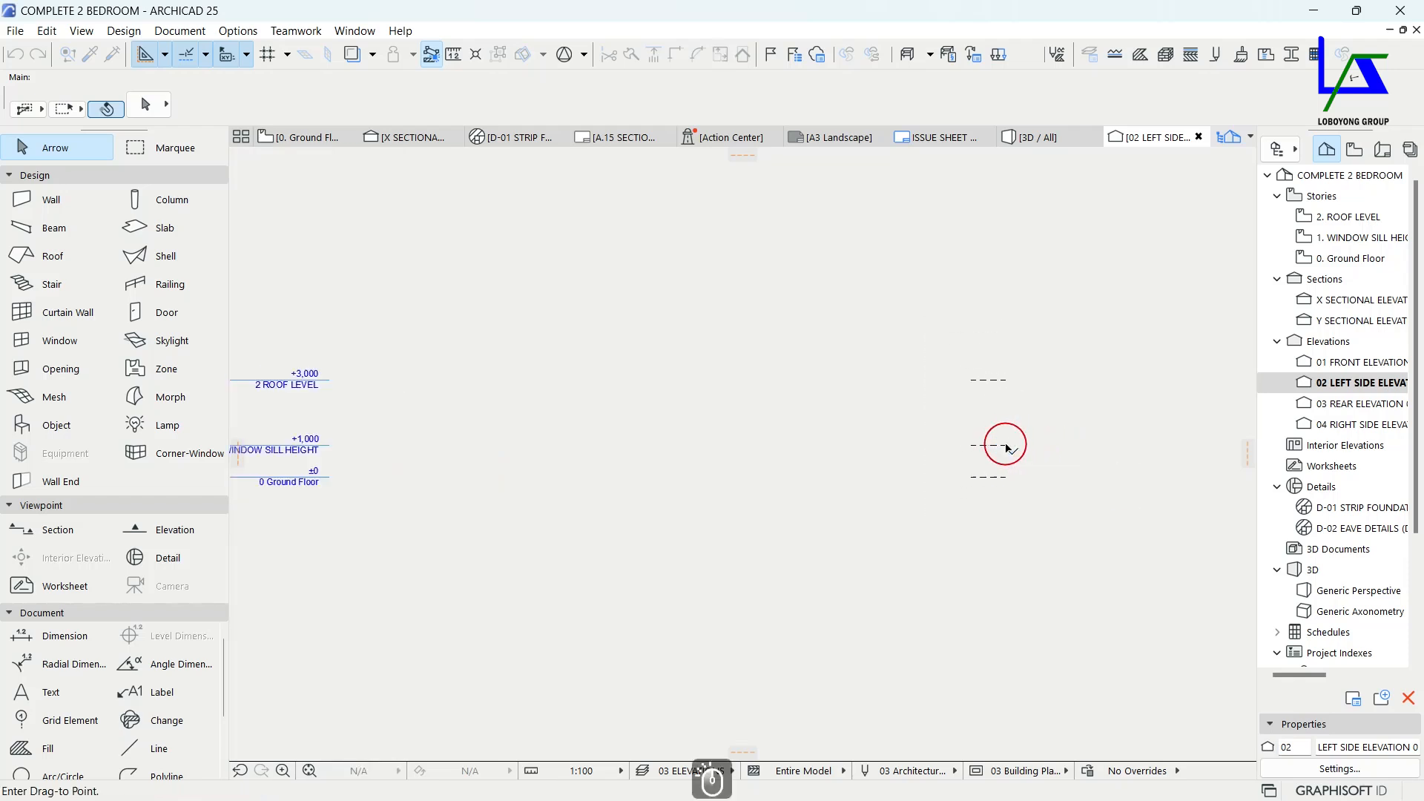
{"action": "scroll", "coordinate": [1006, 445], "scroll_direction": "down", "scroll_amount": 3}
{"action": "scroll", "coordinate": [698, 439], "scroll_direction": "up", "scroll_amount": 6}
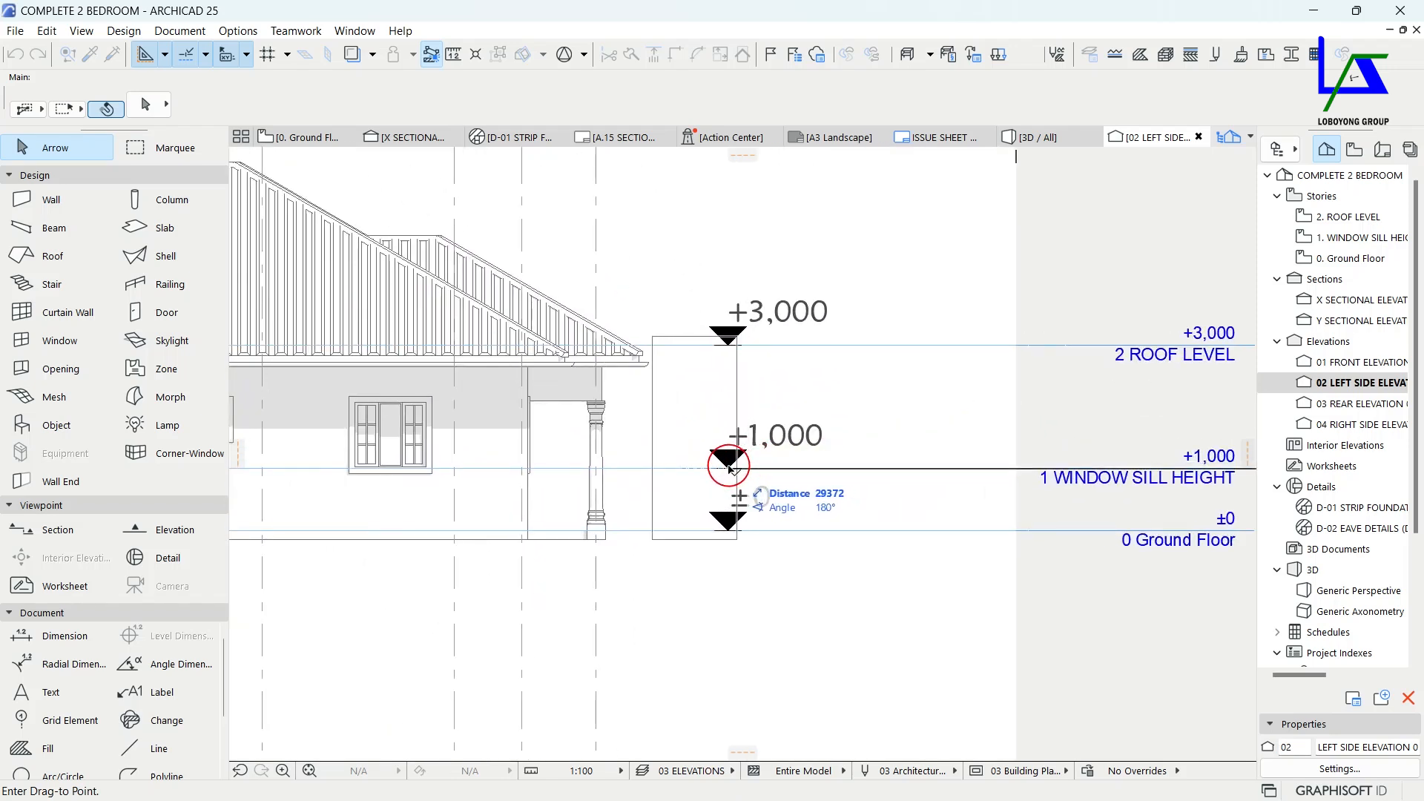
{"action": "scroll", "coordinate": [729, 467], "scroll_direction": "up", "scroll_amount": 3}
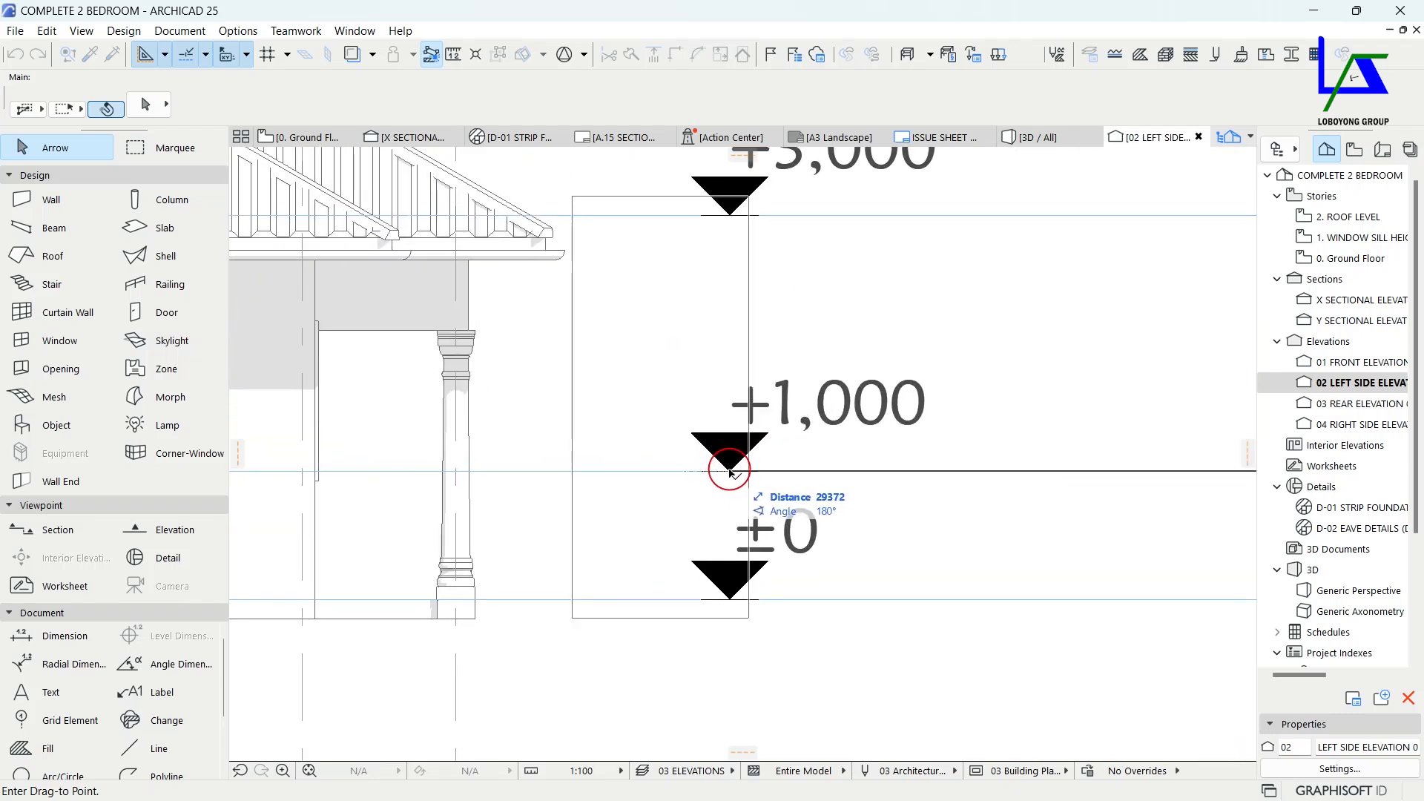
{"action": "left_click", "coordinate": [730, 470]}
{"action": "scroll", "coordinate": [751, 475], "scroll_direction": "down", "scroll_amount": 5}
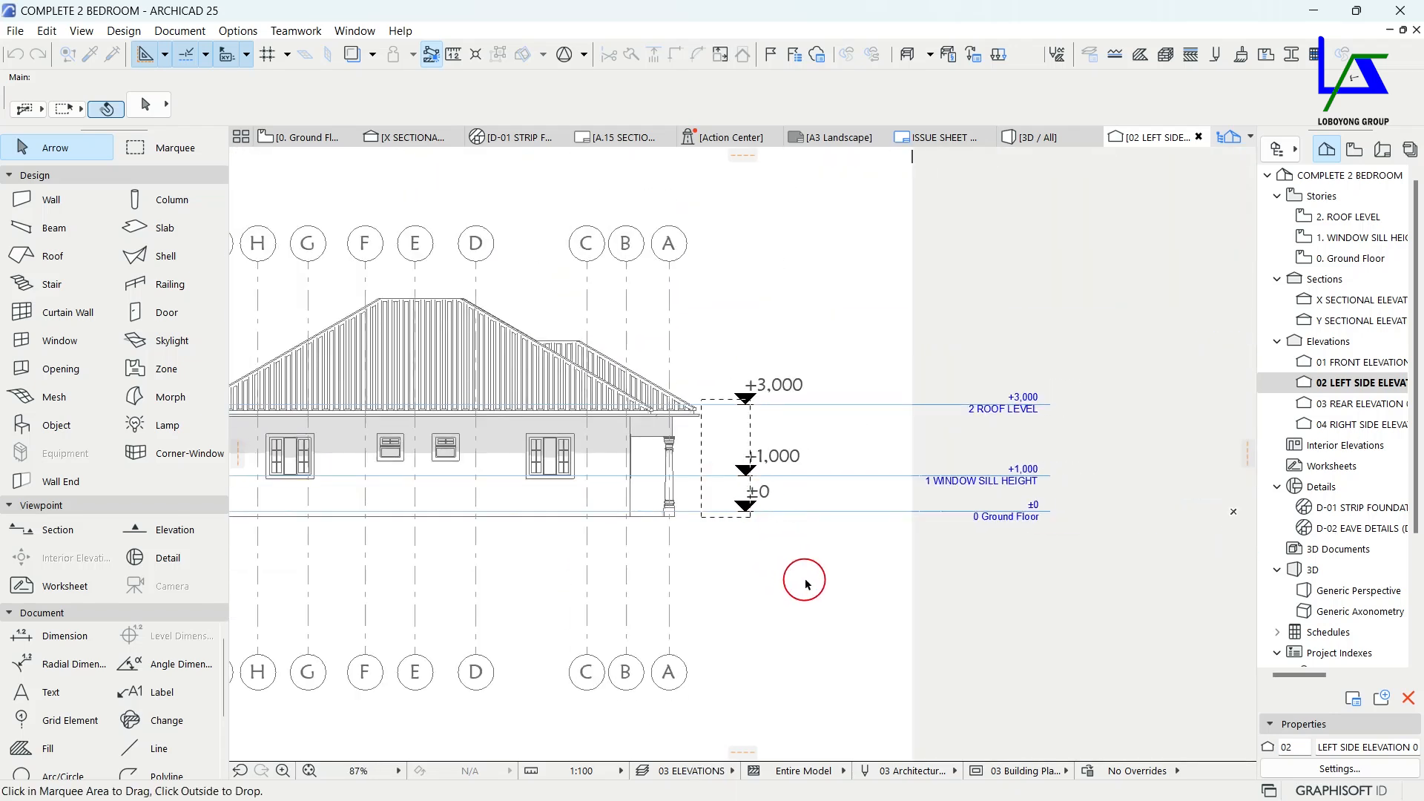
{"action": "left_click", "coordinate": [810, 584]}
Bring the three dashed level lines in the left side elevation to the front of the display order.
{"action": "left_click", "coordinate": [718, 489]}
{"action": "right_click", "coordinate": [802, 553]}
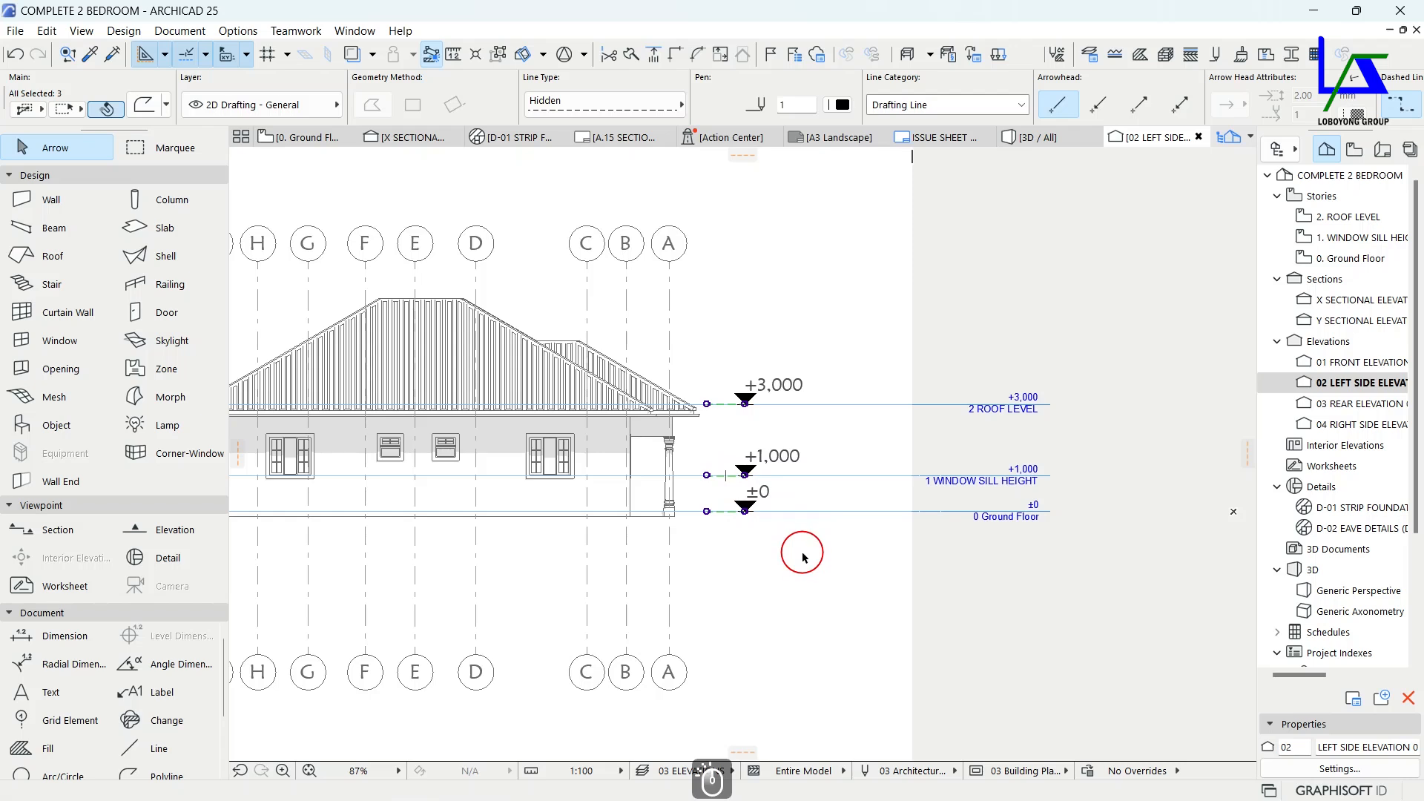
{"action": "mouse_move", "coordinate": [848, 337]}
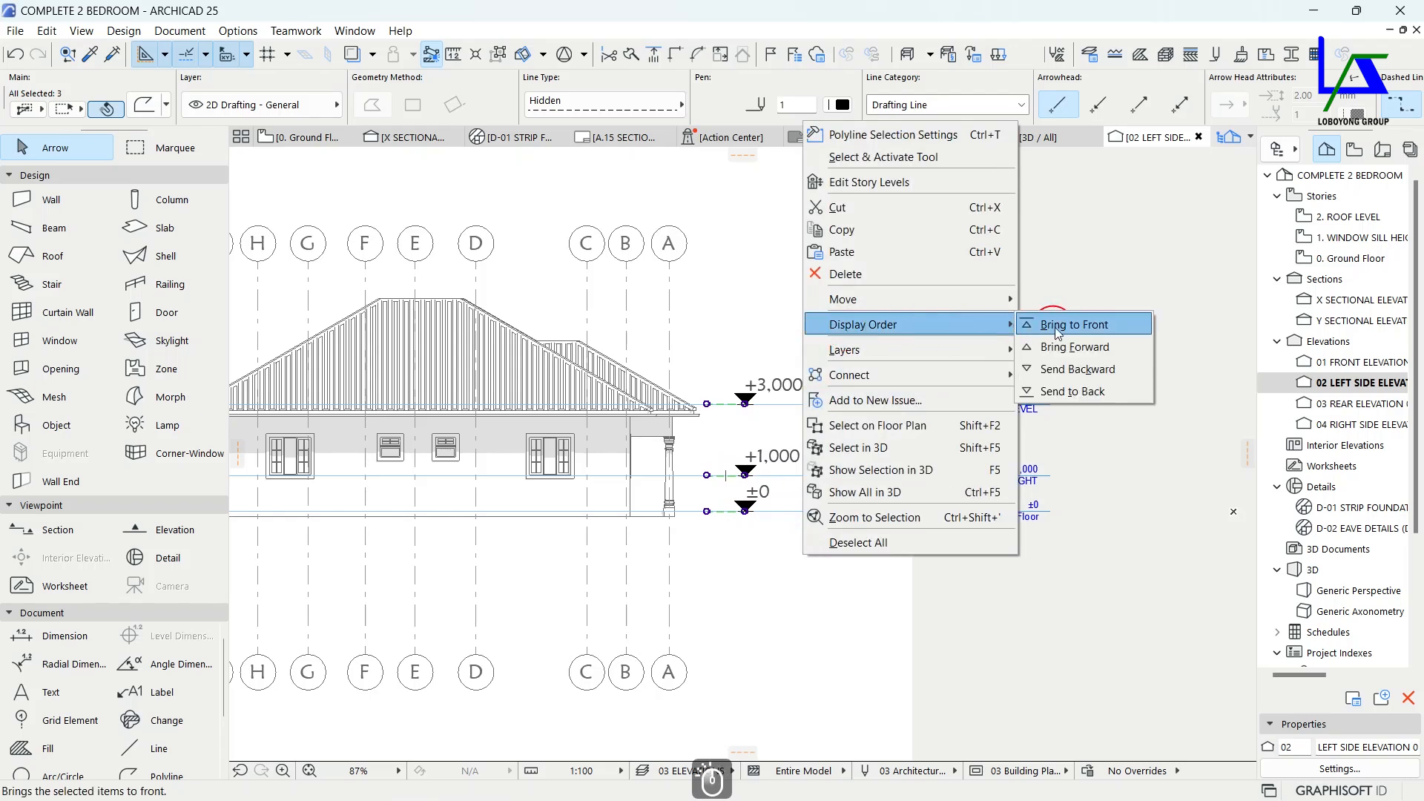
{"action": "left_click", "coordinate": [1058, 324]}
{"action": "left_click", "coordinate": [819, 316]}
{"action": "scroll", "coordinate": [735, 403], "scroll_direction": "up", "scroll_amount": 4}
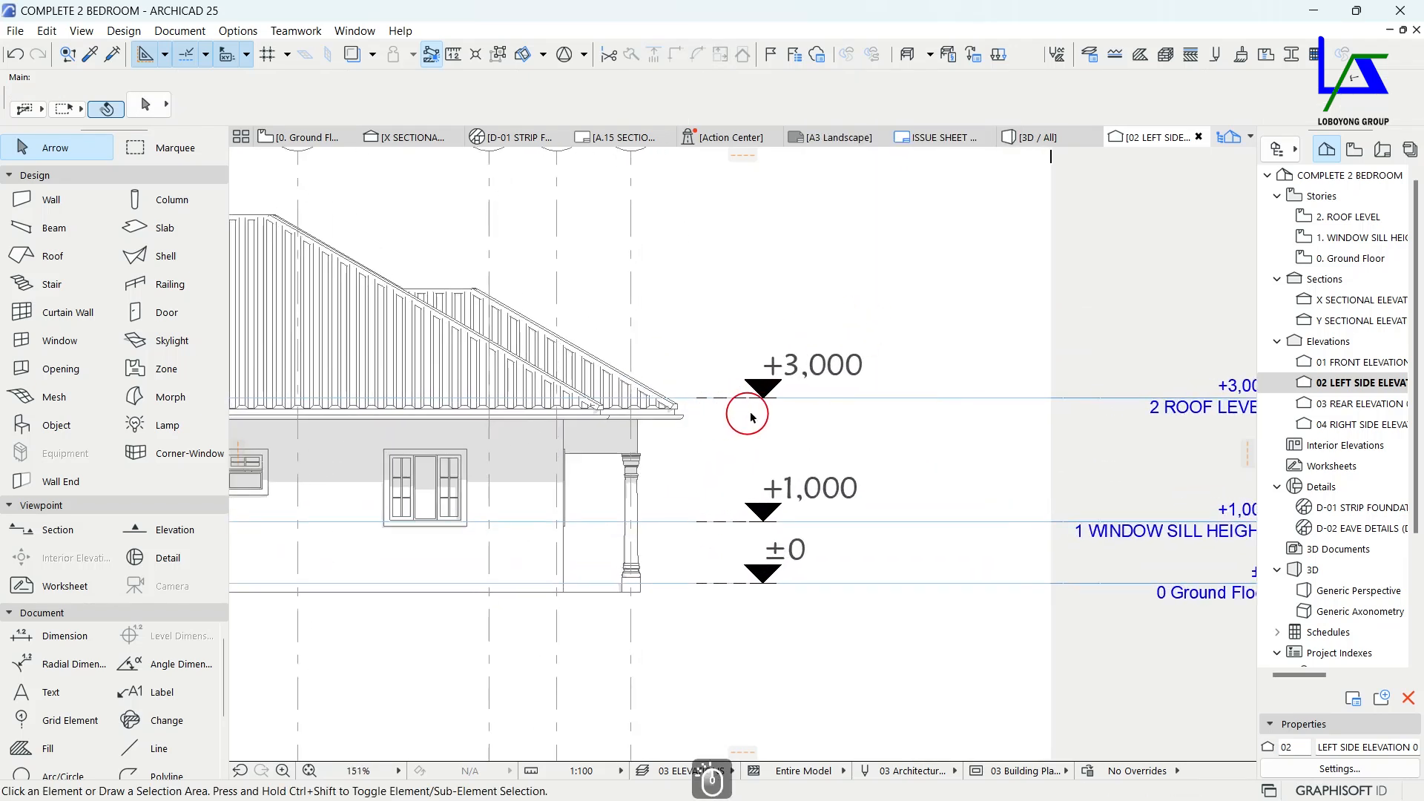
Open the 03 rear elevation and paste the dashed level lines at their original location, zooming to the pasted elements.
{"action": "middle_click_drag", "start_coordinate": [879, 457], "coordinate": [858, 479]}
{"action": "scroll", "coordinate": [728, 470], "scroll_direction": "down", "scroll_amount": 4}
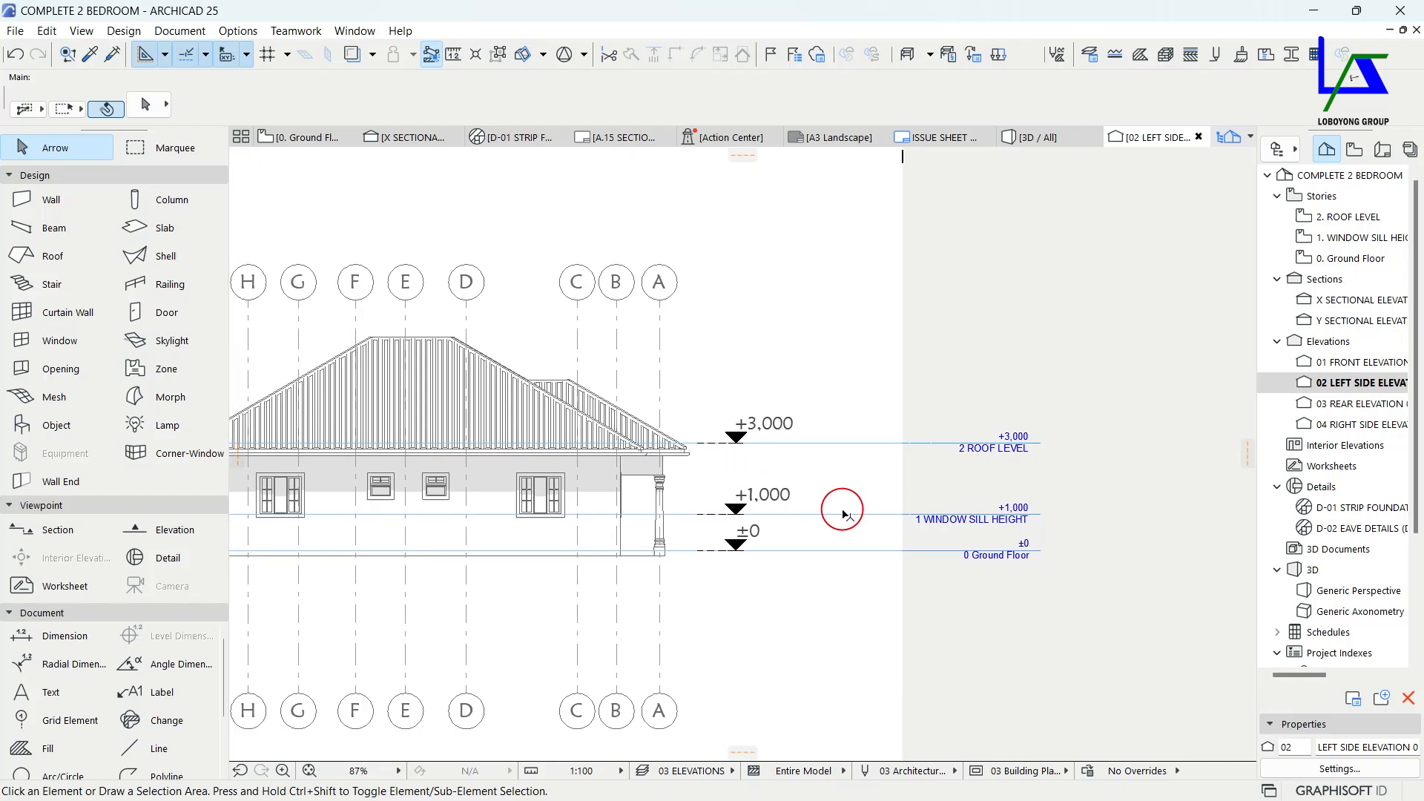
{"action": "double_click", "coordinate": [1319, 403]}
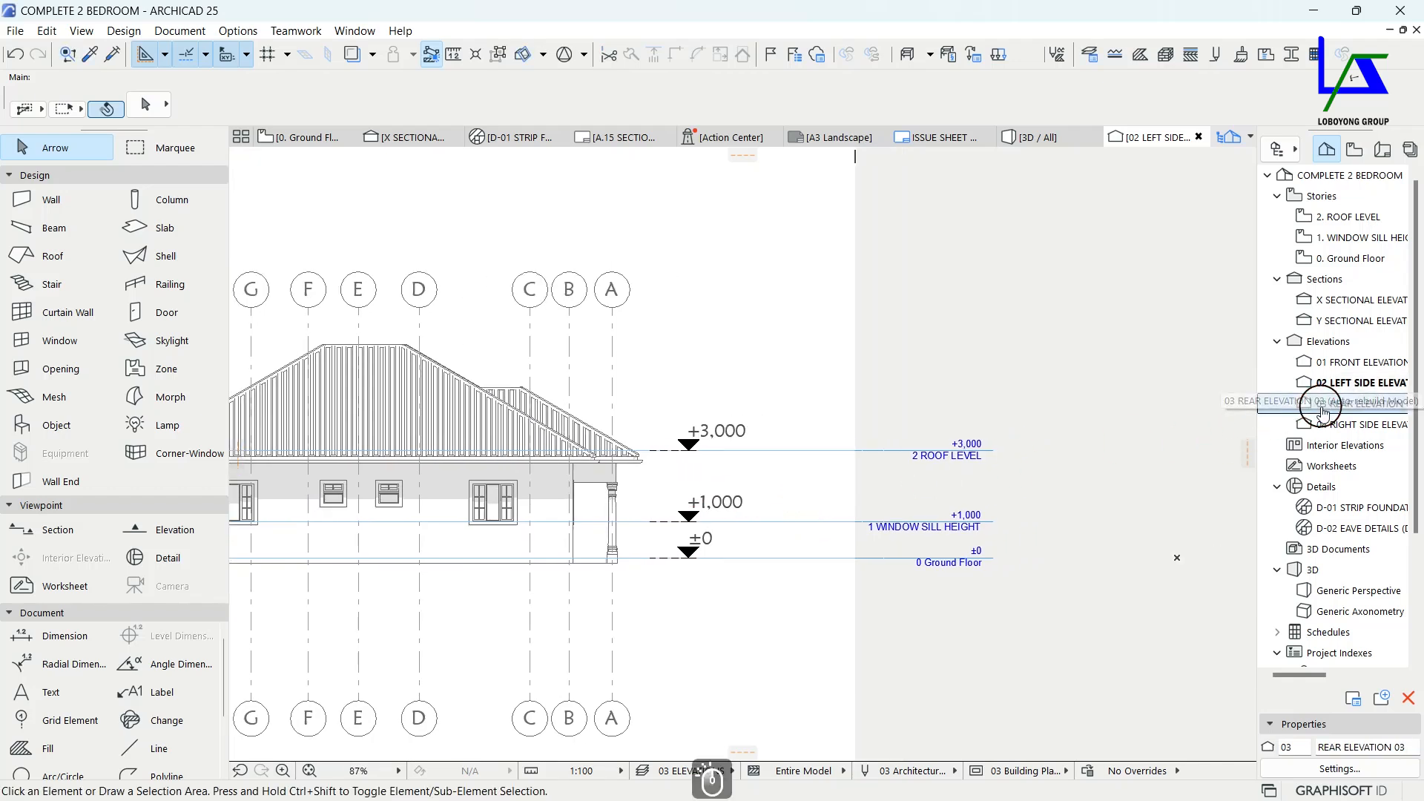
{"action": "middle_click_drag", "start_coordinate": [854, 498], "coordinate": [704, 502]}
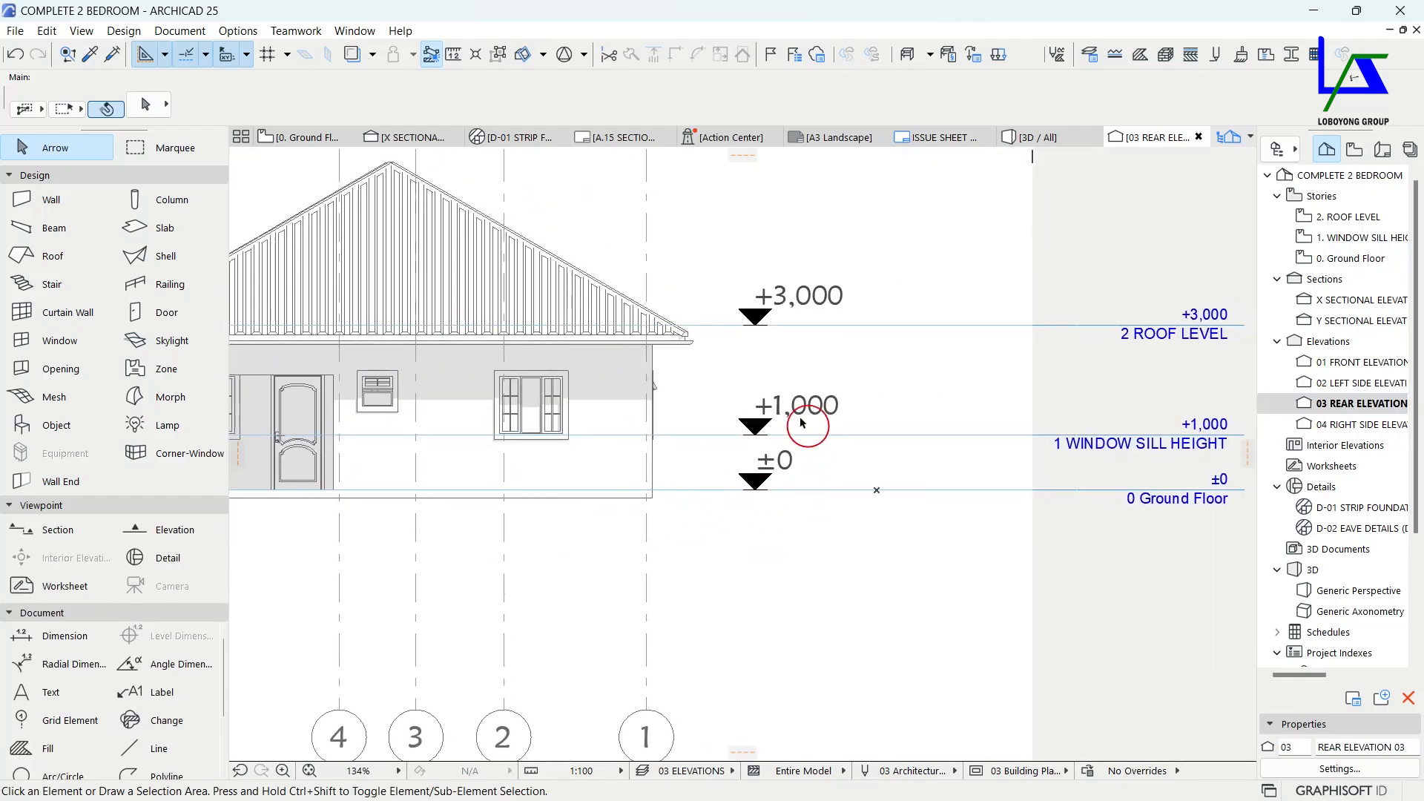
{"action": "key", "text": "ctrl+v"}
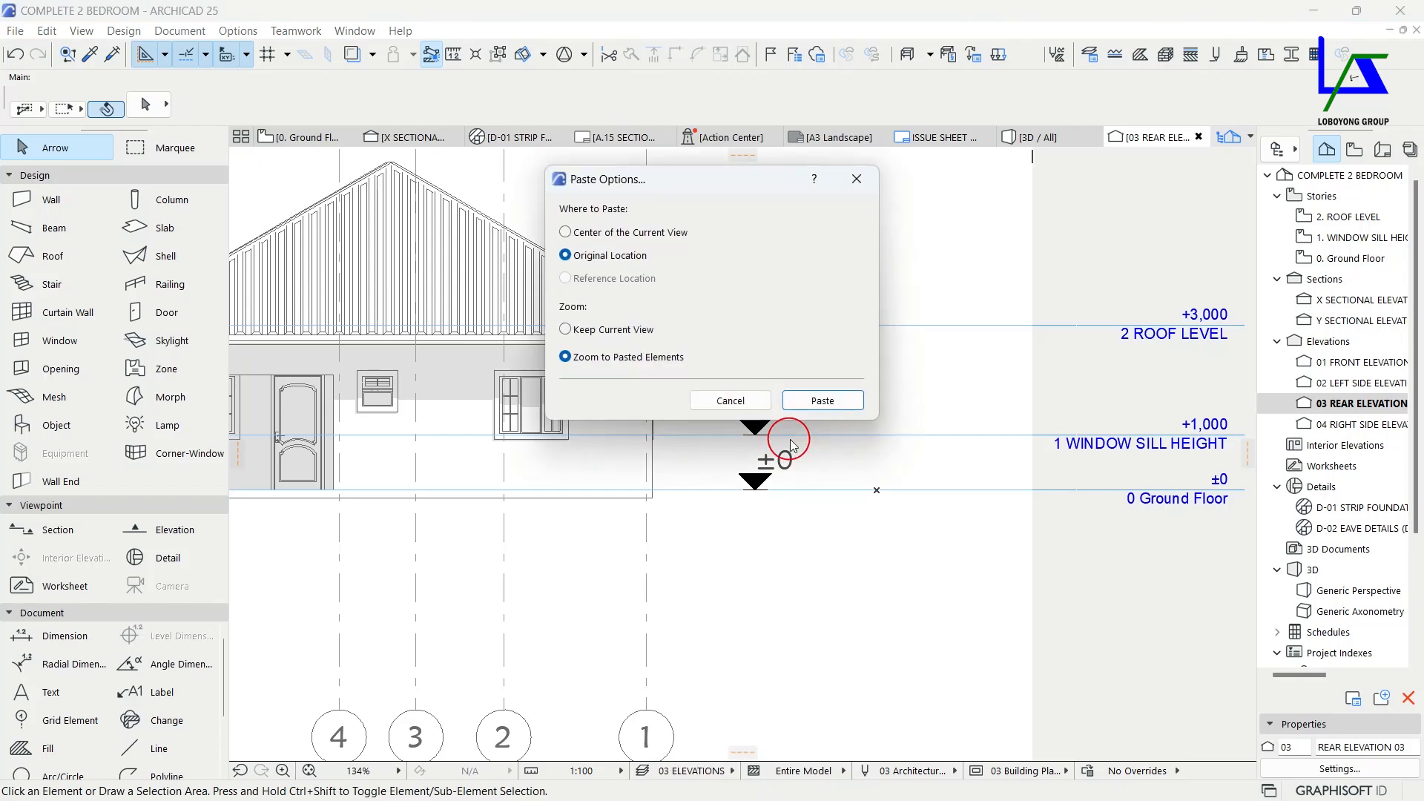
{"action": "left_click", "coordinate": [822, 401]}
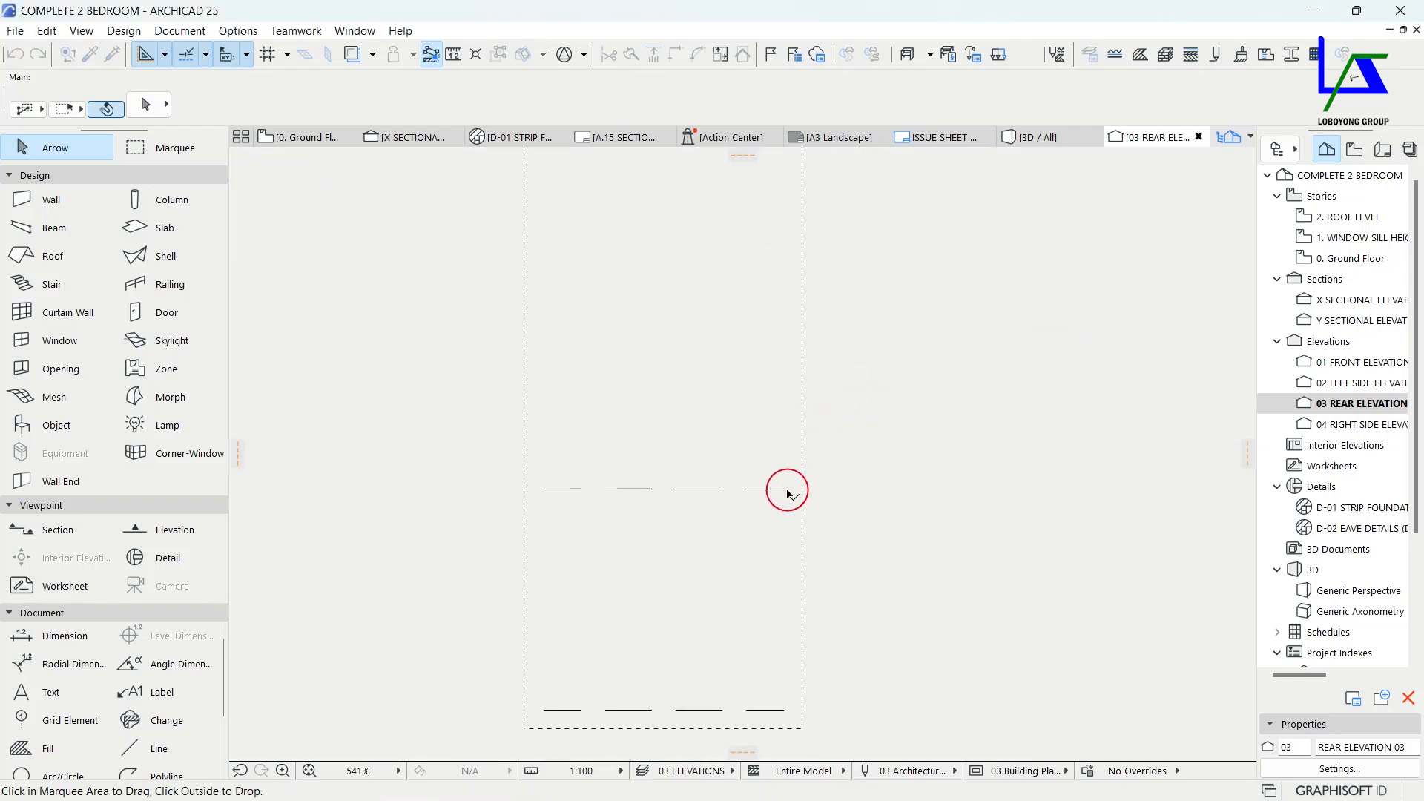
Move the pasted dashed lines to the tips of the level markers beside the rear elevation and drop them there.
{"action": "left_click", "coordinate": [789, 492]}
{"action": "scroll", "coordinate": [789, 488], "scroll_direction": "down", "scroll_amount": 5}
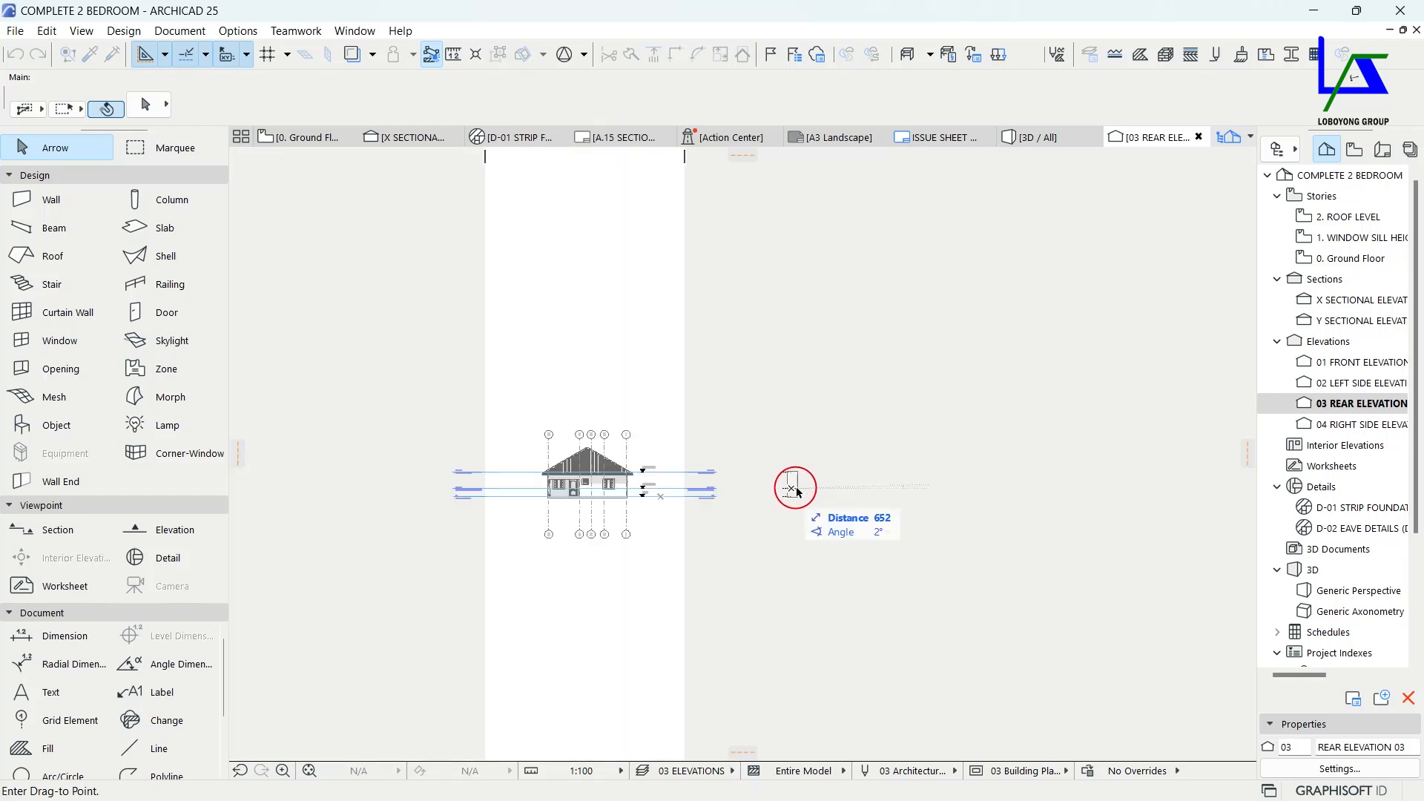
{"action": "scroll", "coordinate": [656, 484], "scroll_direction": "up", "scroll_amount": 10}
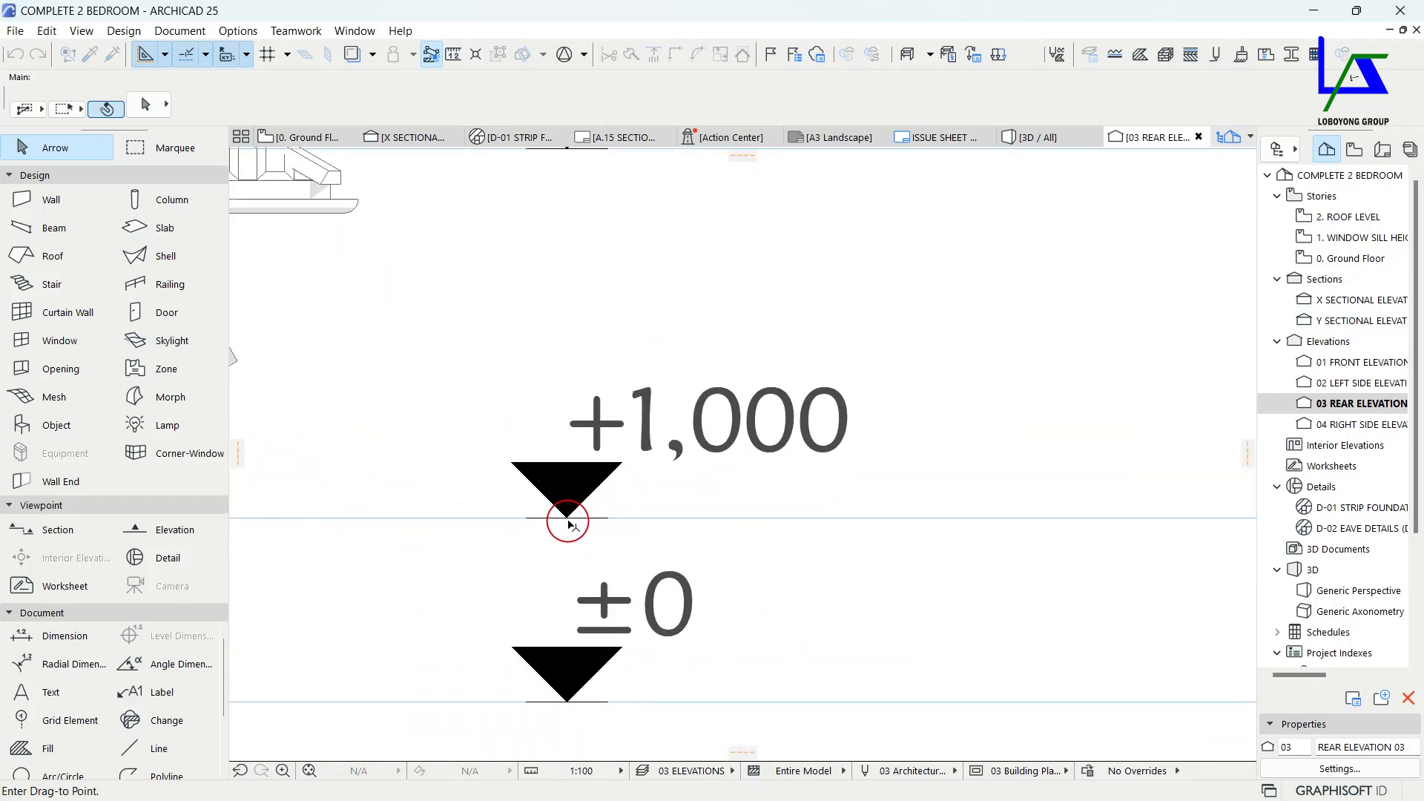
{"action": "left_click", "coordinate": [569, 519]}
{"action": "scroll", "coordinate": [622, 534], "scroll_direction": "down", "scroll_amount": 4}
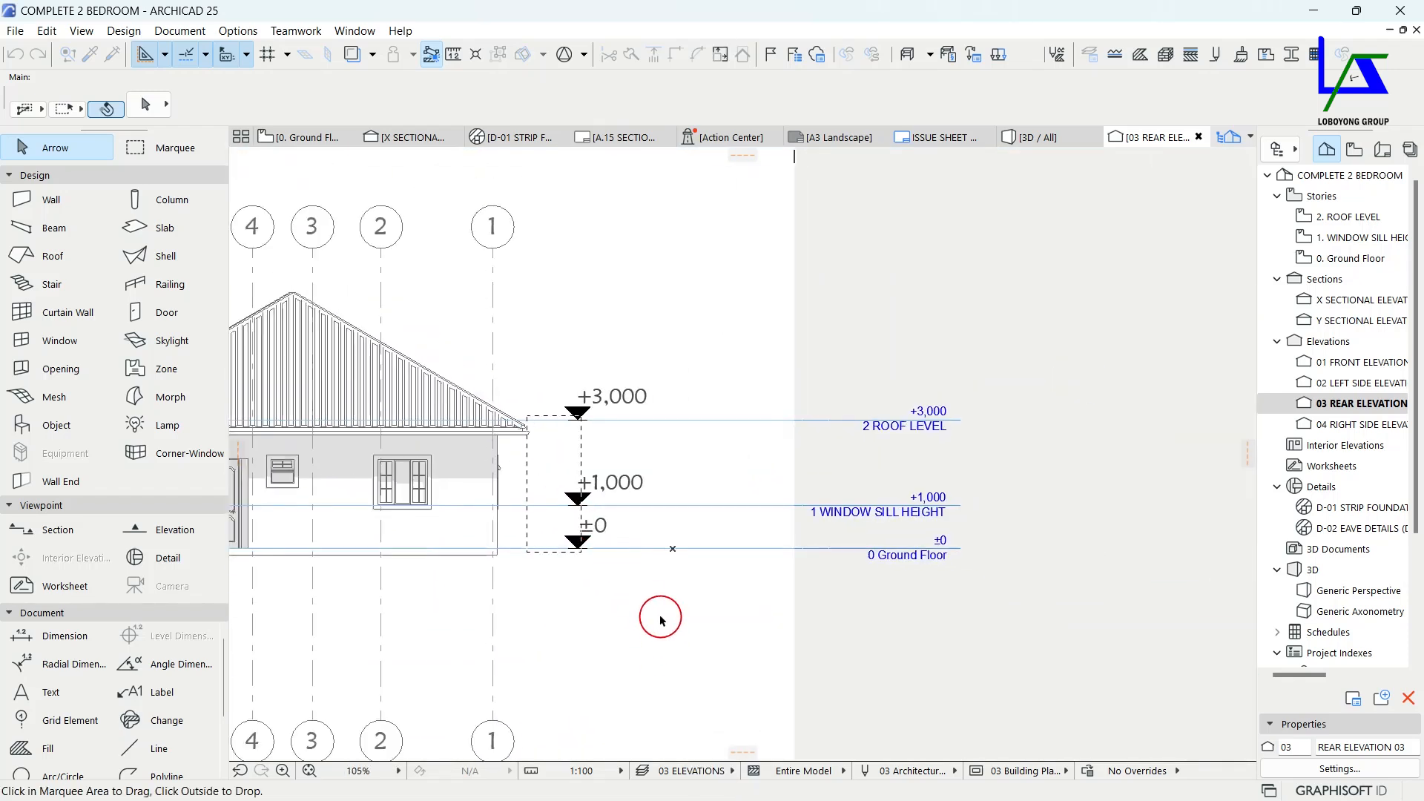
{"action": "left_click", "coordinate": [586, 564]}
Bring the three dashed level lines in the rear elevation to the front of the display order and deselect them.
{"action": "right_click", "coordinate": [601, 639]}
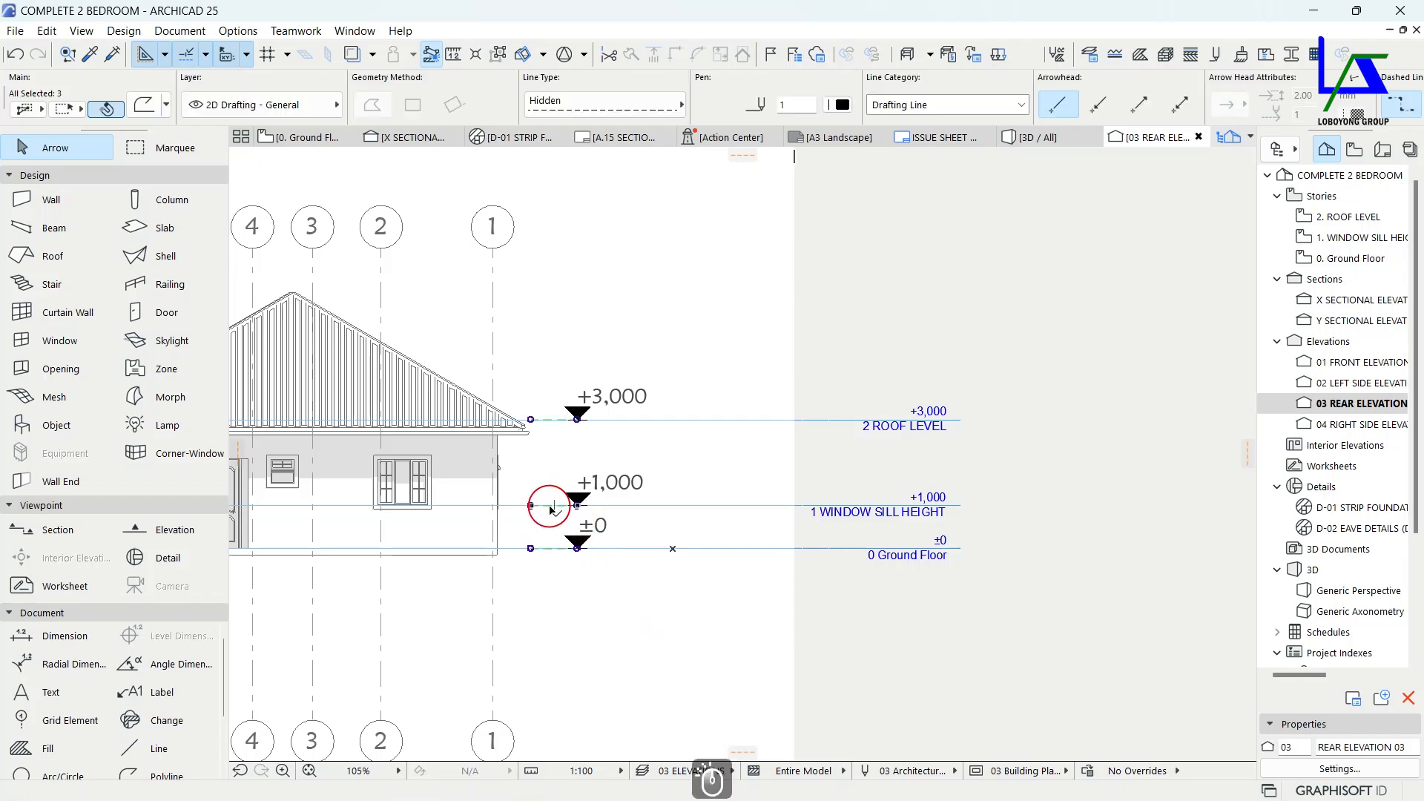
{"action": "left_click", "coordinate": [648, 407]}
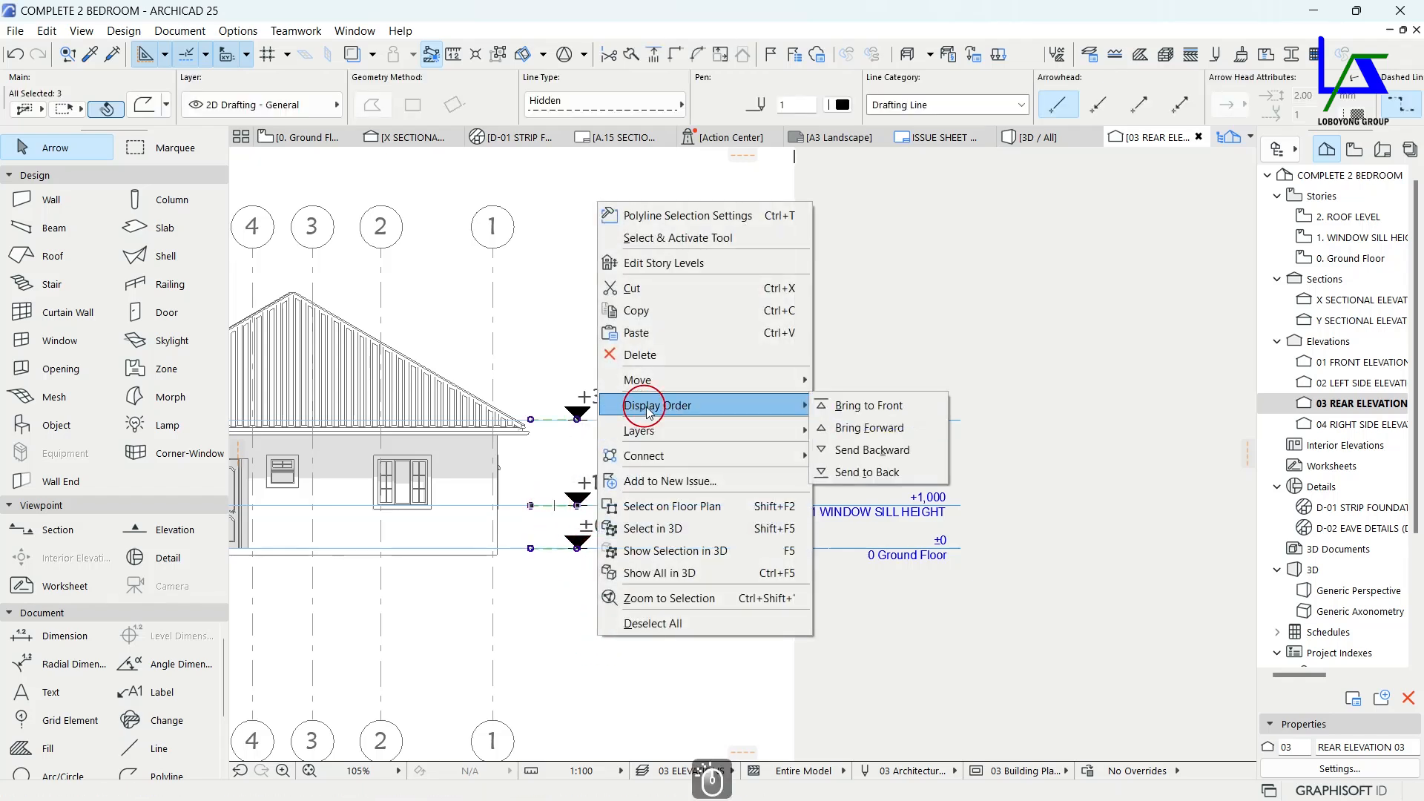
{"action": "left_click", "coordinate": [833, 407]}
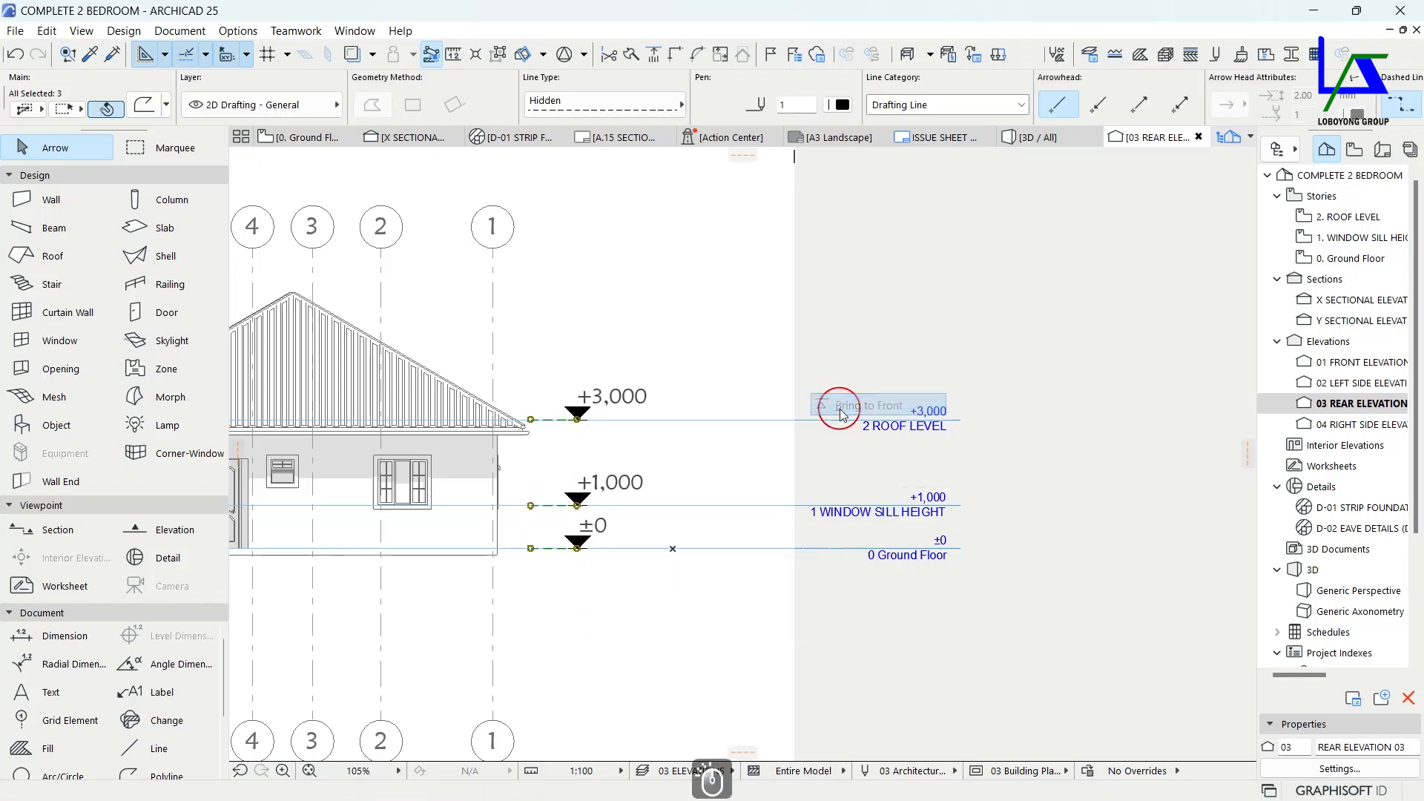
{"action": "left_click", "coordinate": [693, 358]}
{"action": "middle_click_drag", "start_coordinate": [592, 518], "coordinate": [621, 490]}
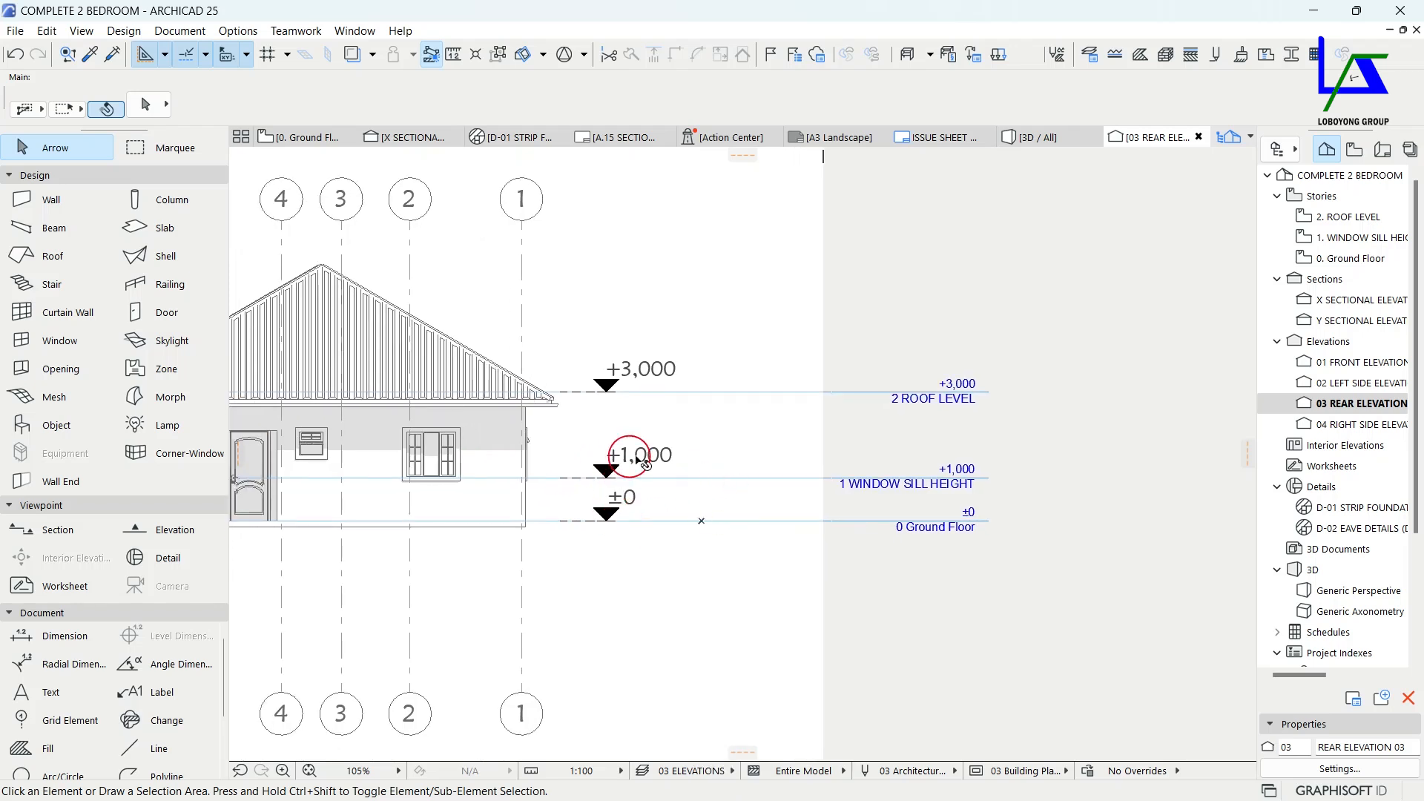
Open the 04 right side elevation and paste the dashed level lines at their original location, zooming to the pasted elements.
{"action": "double_click", "coordinate": [1361, 424]}
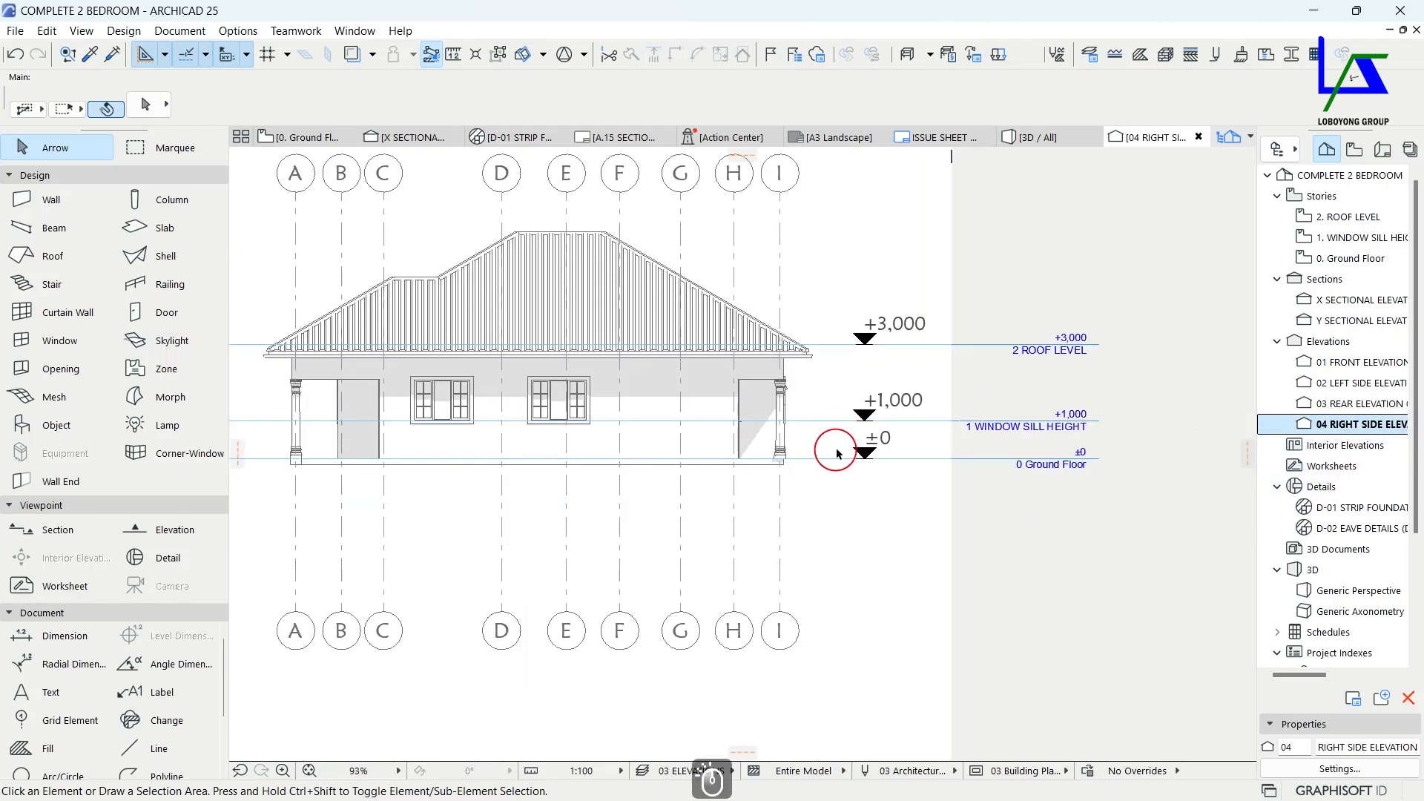
{"action": "middle_click_drag", "start_coordinate": [966, 456], "coordinate": [849, 472]}
{"action": "key", "text": "ctrl+v"}
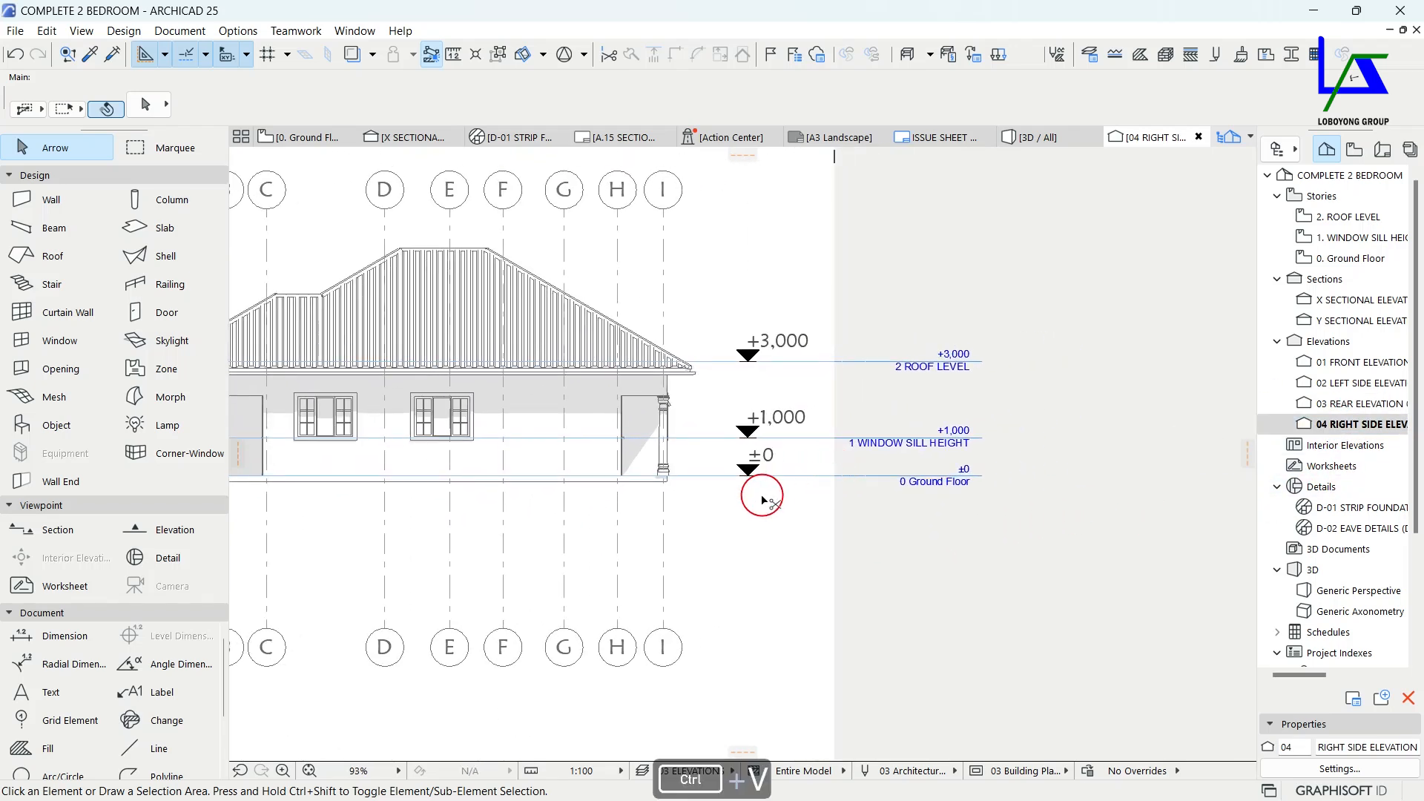
{"action": "left_click", "coordinate": [858, 405]}
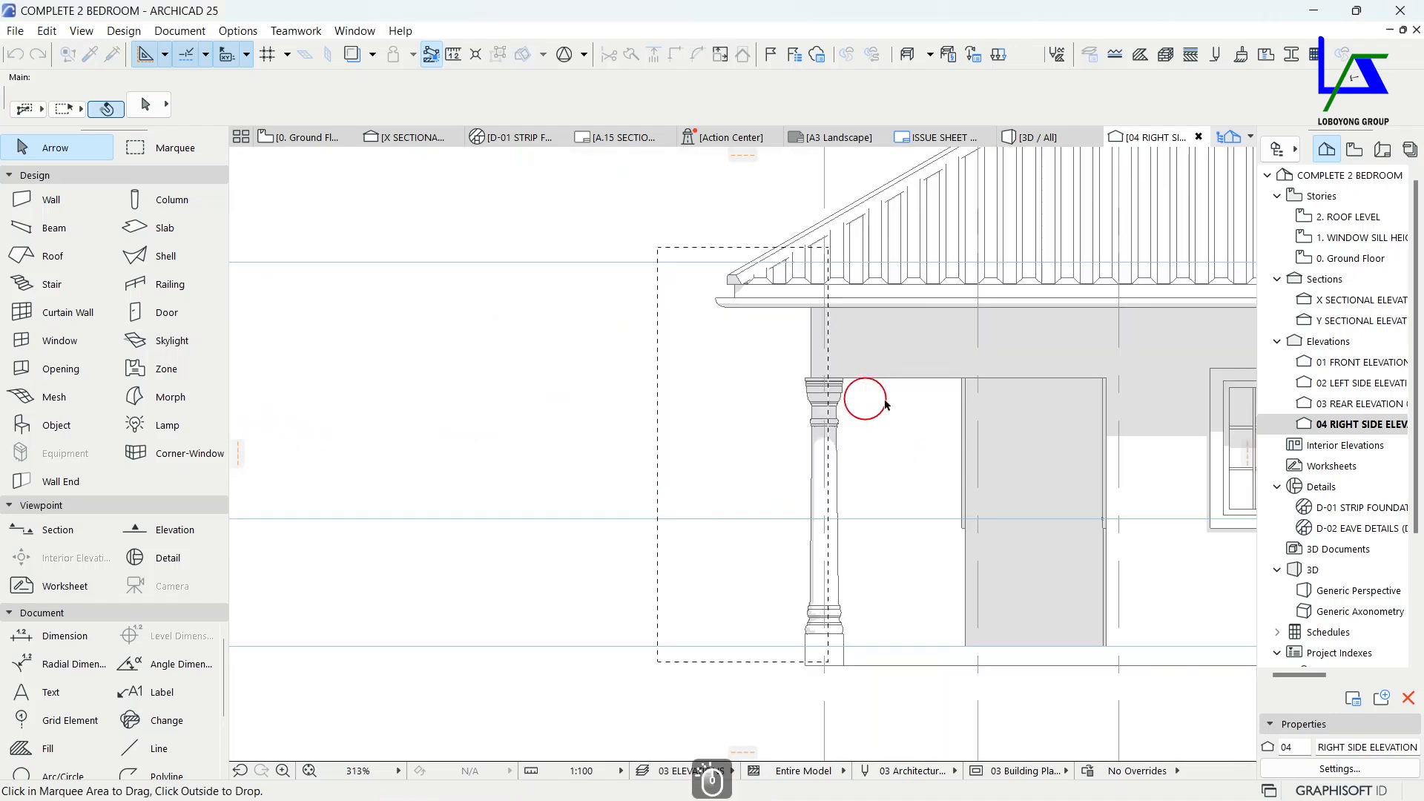
Move the pasted dashed lines from grid A across the right side elevation into the empty space beyond the story level labels.
{"action": "scroll", "coordinate": [756, 486], "scroll_direction": "down", "scroll_amount": 5}
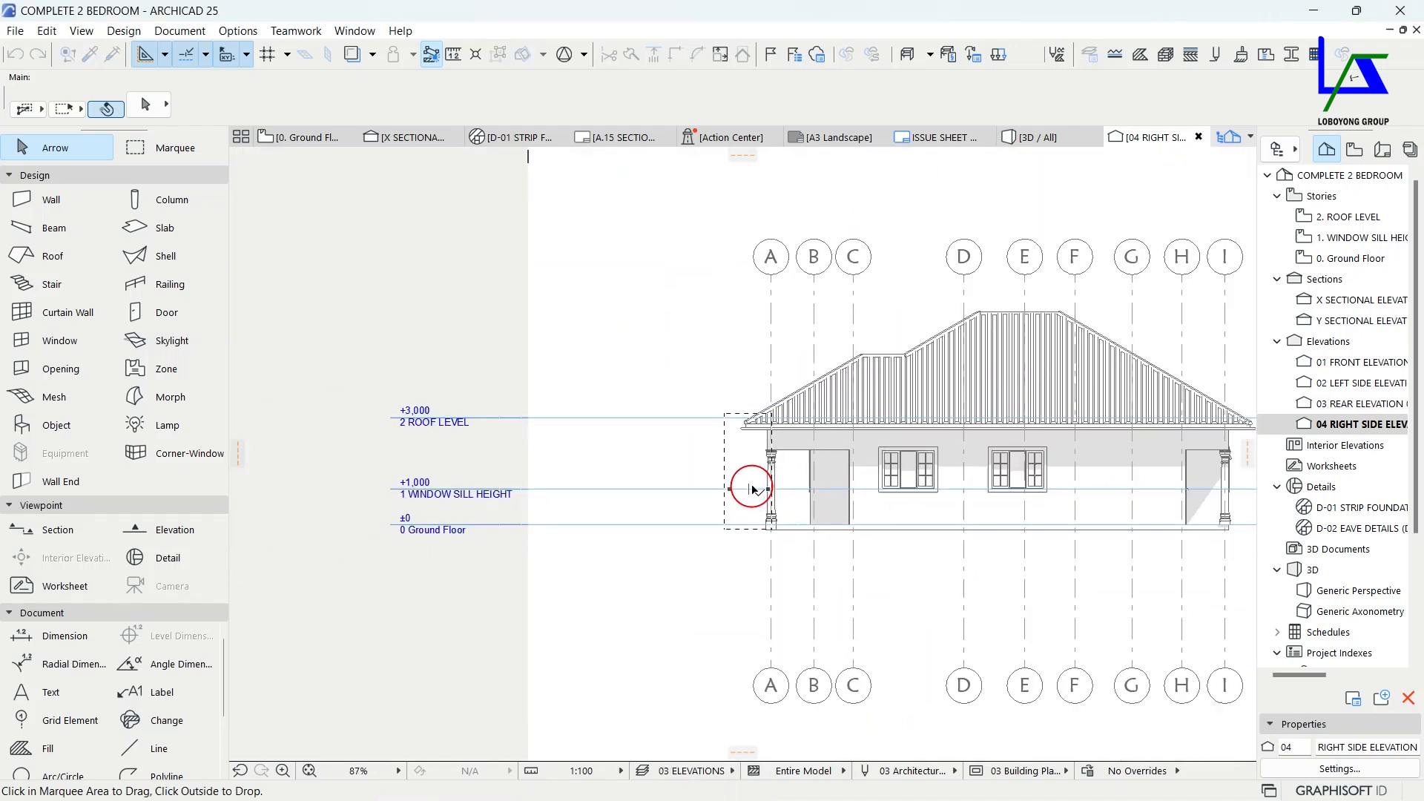
{"action": "left_click", "coordinate": [751, 490]}
{"action": "scroll", "coordinate": [747, 477], "scroll_direction": "down", "scroll_amount": 3}
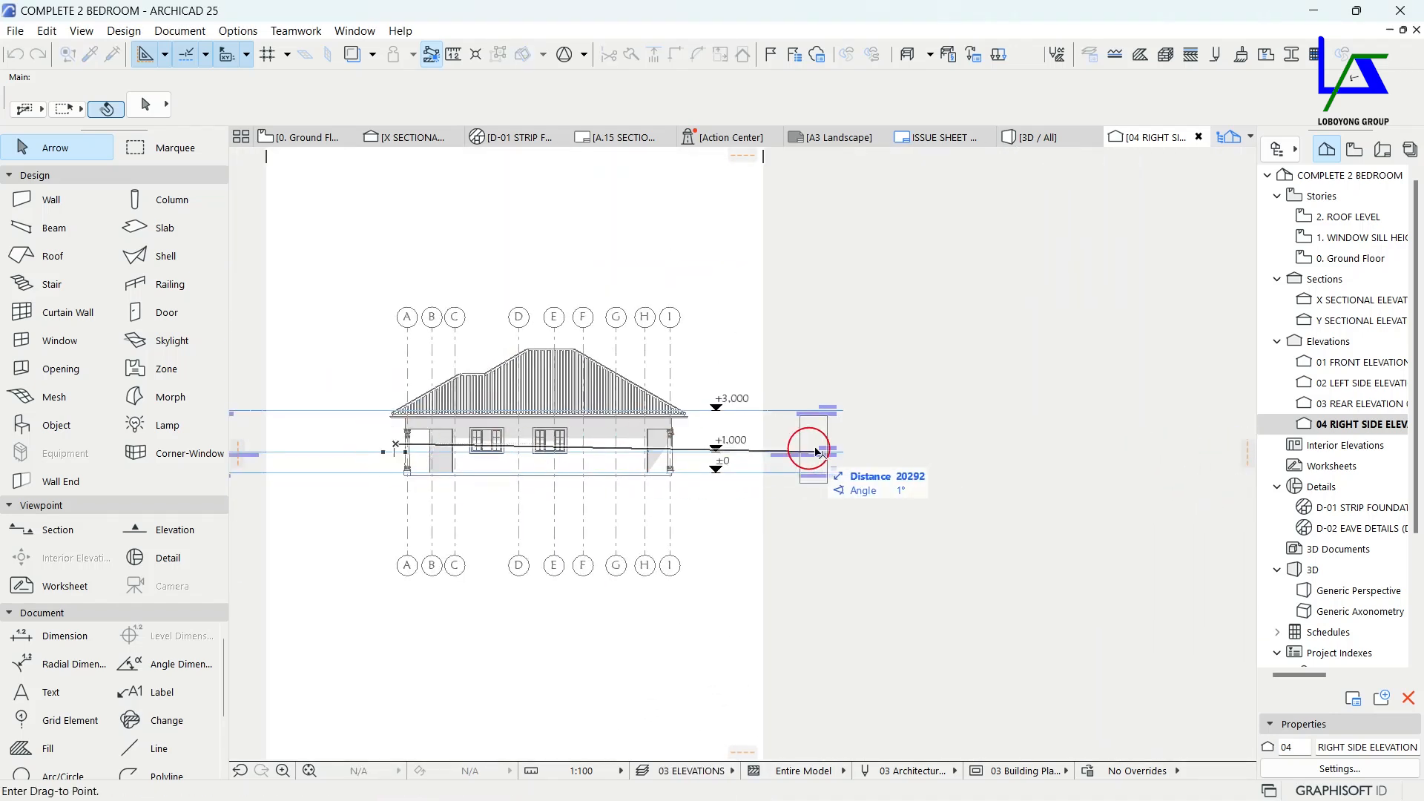
{"action": "left_click", "coordinate": [909, 449]}
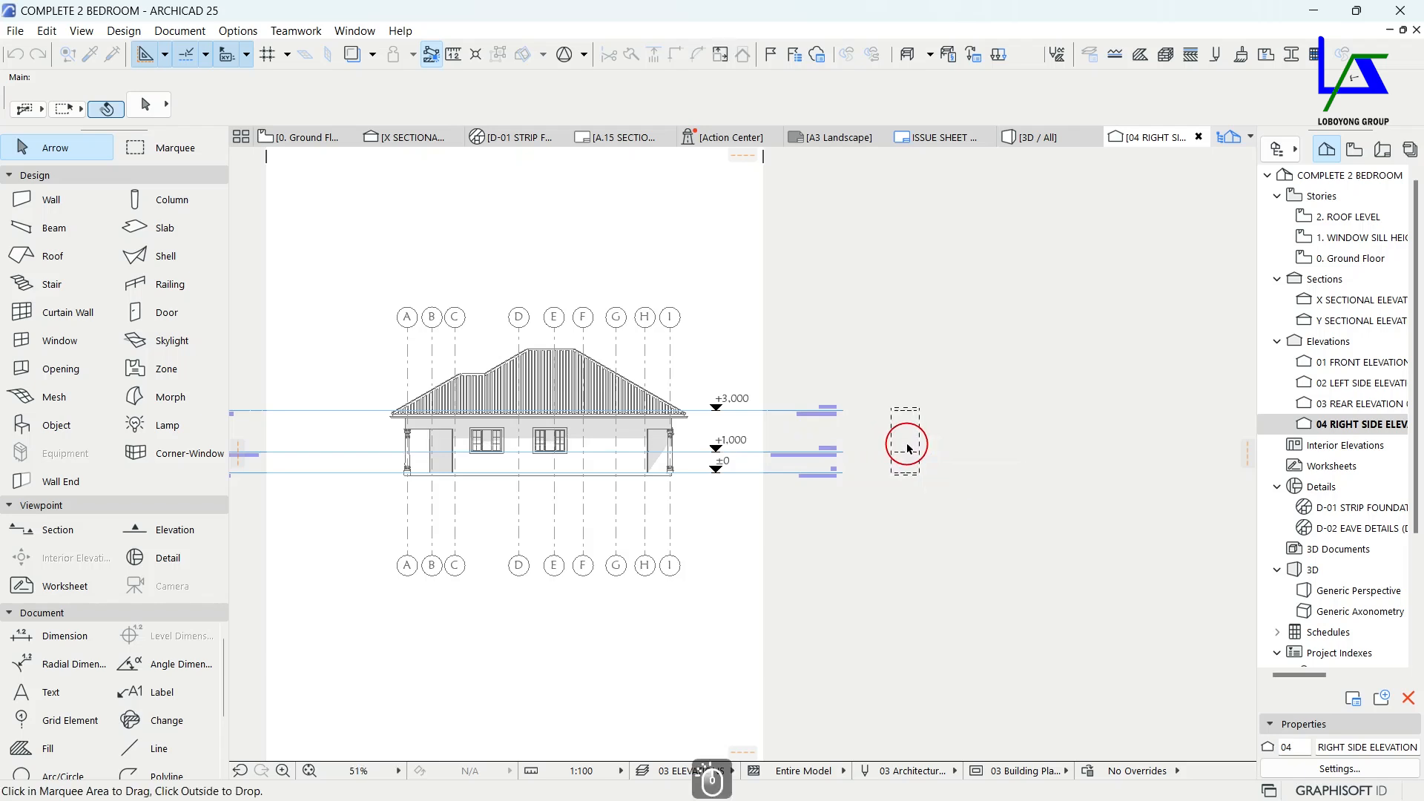
Move the dashed lines horizontally back to the tips of the level markers beside the right side elevation and drop them.
{"action": "scroll", "coordinate": [909, 449], "scroll_direction": "up", "scroll_amount": 4}
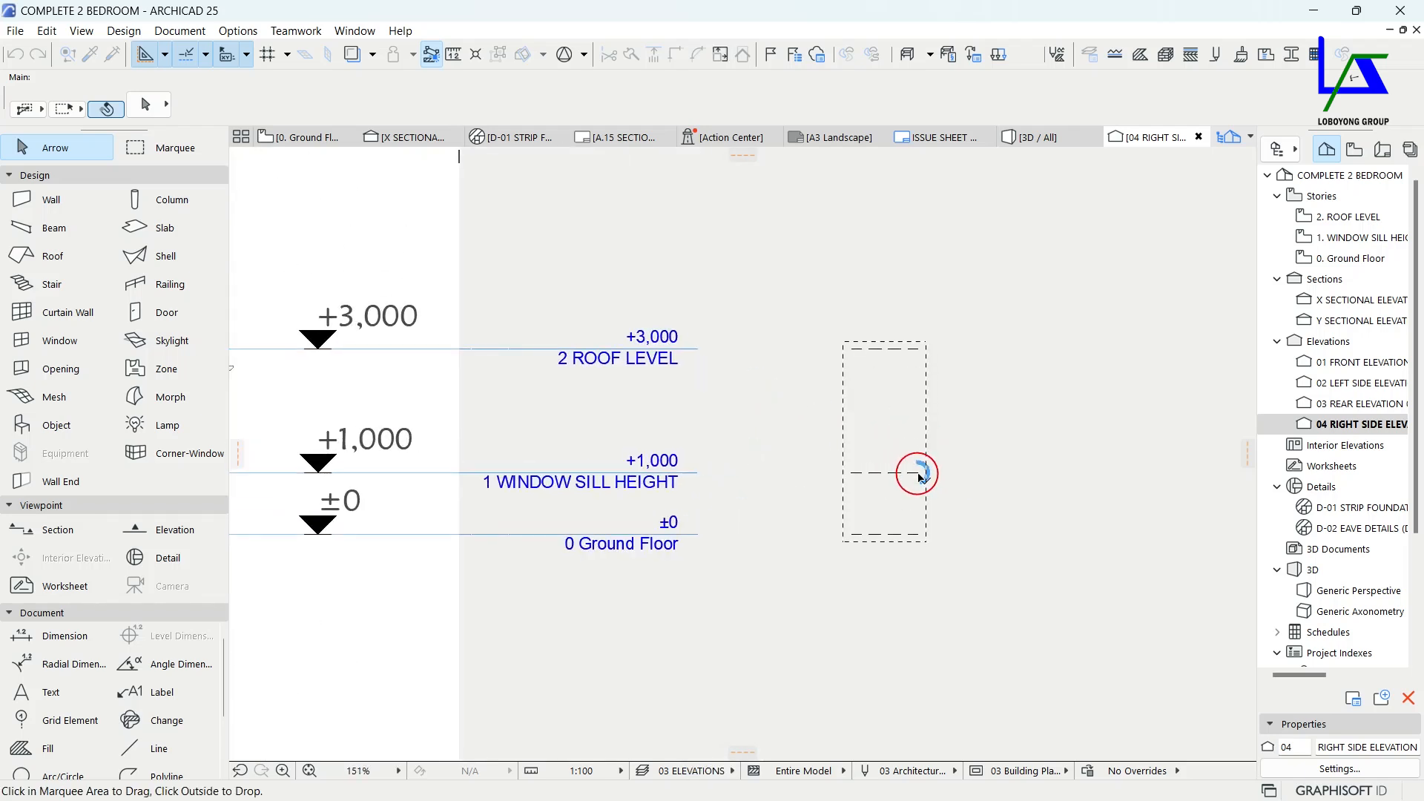
{"action": "left_click", "coordinate": [920, 475]}
{"action": "scroll", "coordinate": [935, 468], "scroll_direction": "down", "scroll_amount": 3}
{"action": "scroll", "coordinate": [652, 487], "scroll_direction": "up", "scroll_amount": 3}
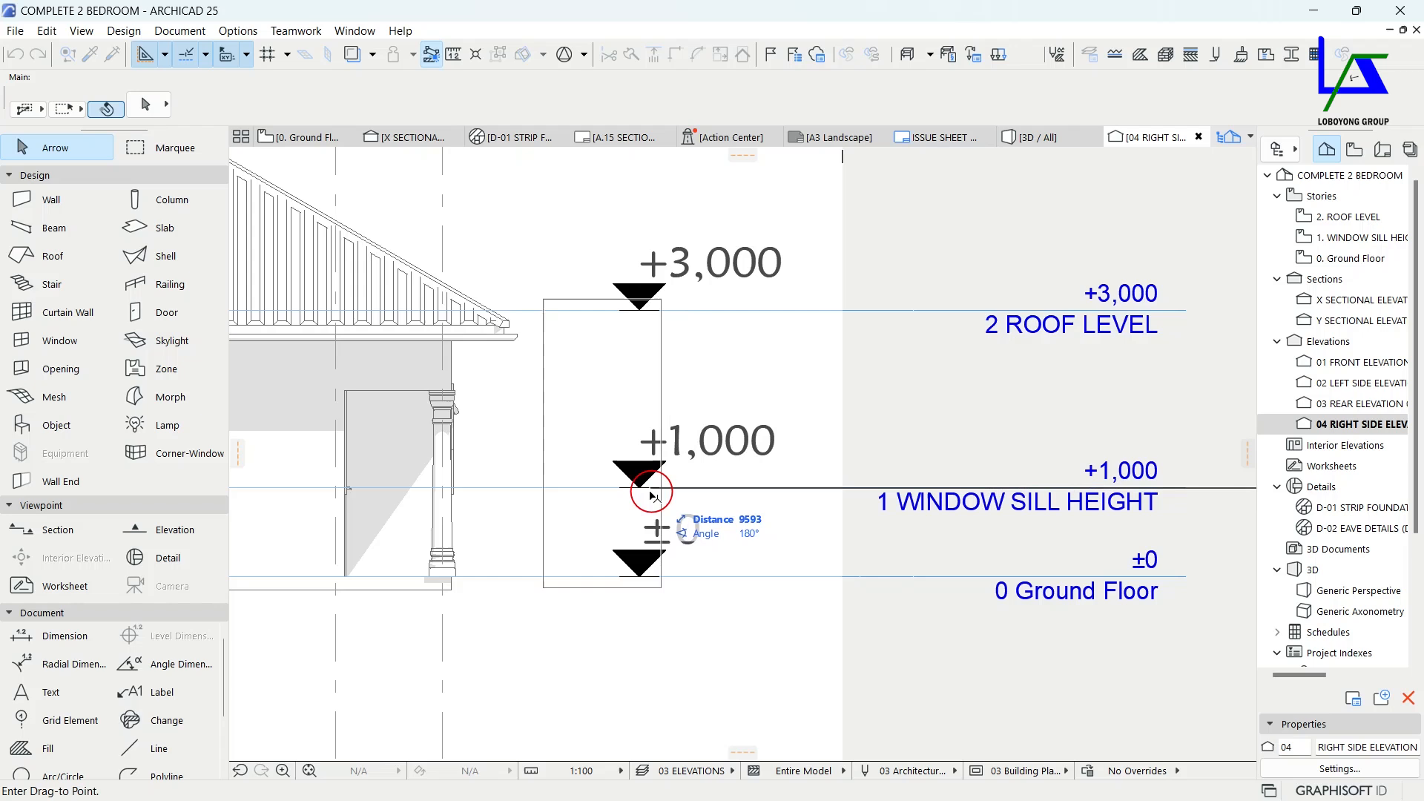
{"action": "left_click", "coordinate": [652, 493]}
{"action": "scroll", "coordinate": [672, 534], "scroll_direction": "down", "scroll_amount": 3}
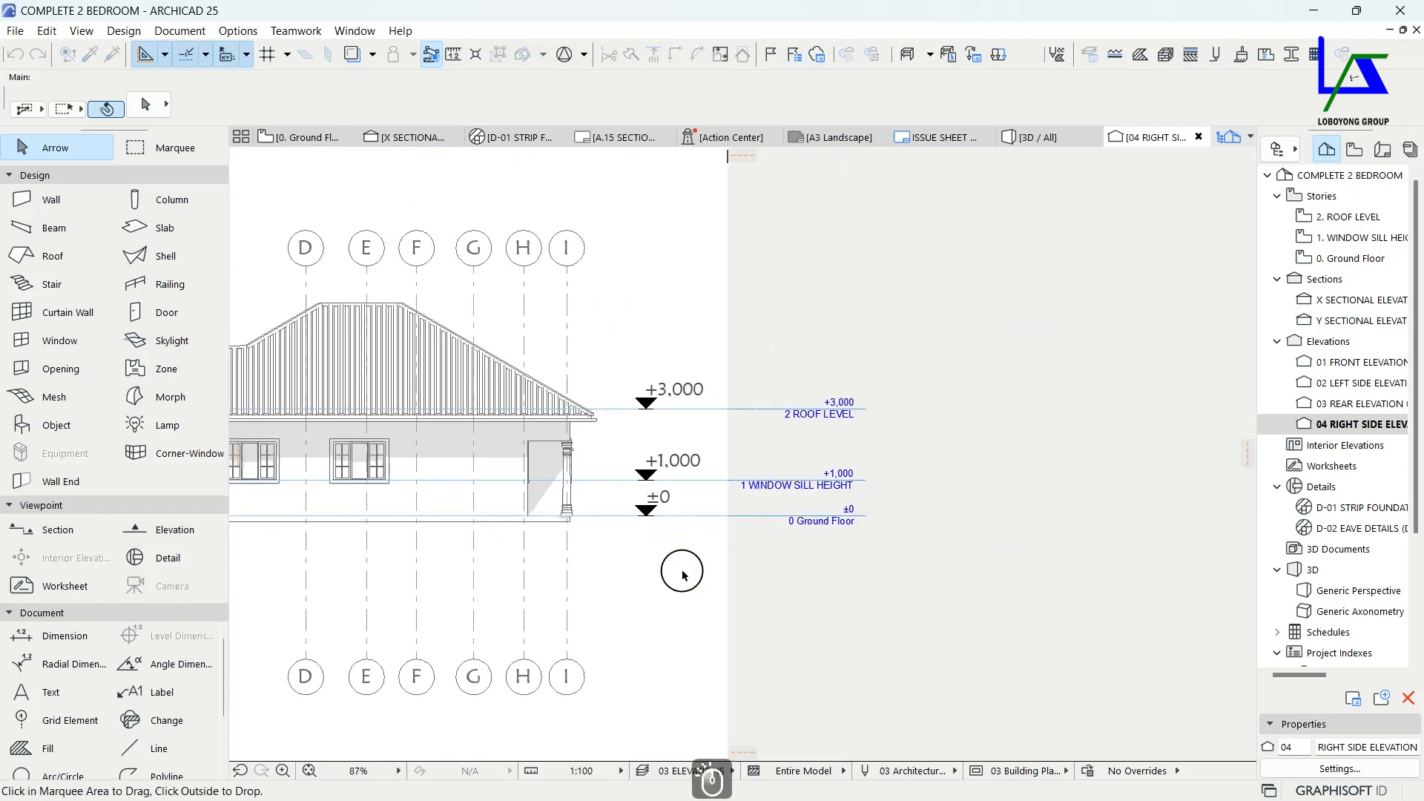
{"action": "left_click", "coordinate": [683, 564]}
{"action": "right_click", "coordinate": [677, 562]}
{"action": "left_click", "coordinate": [663, 555]}
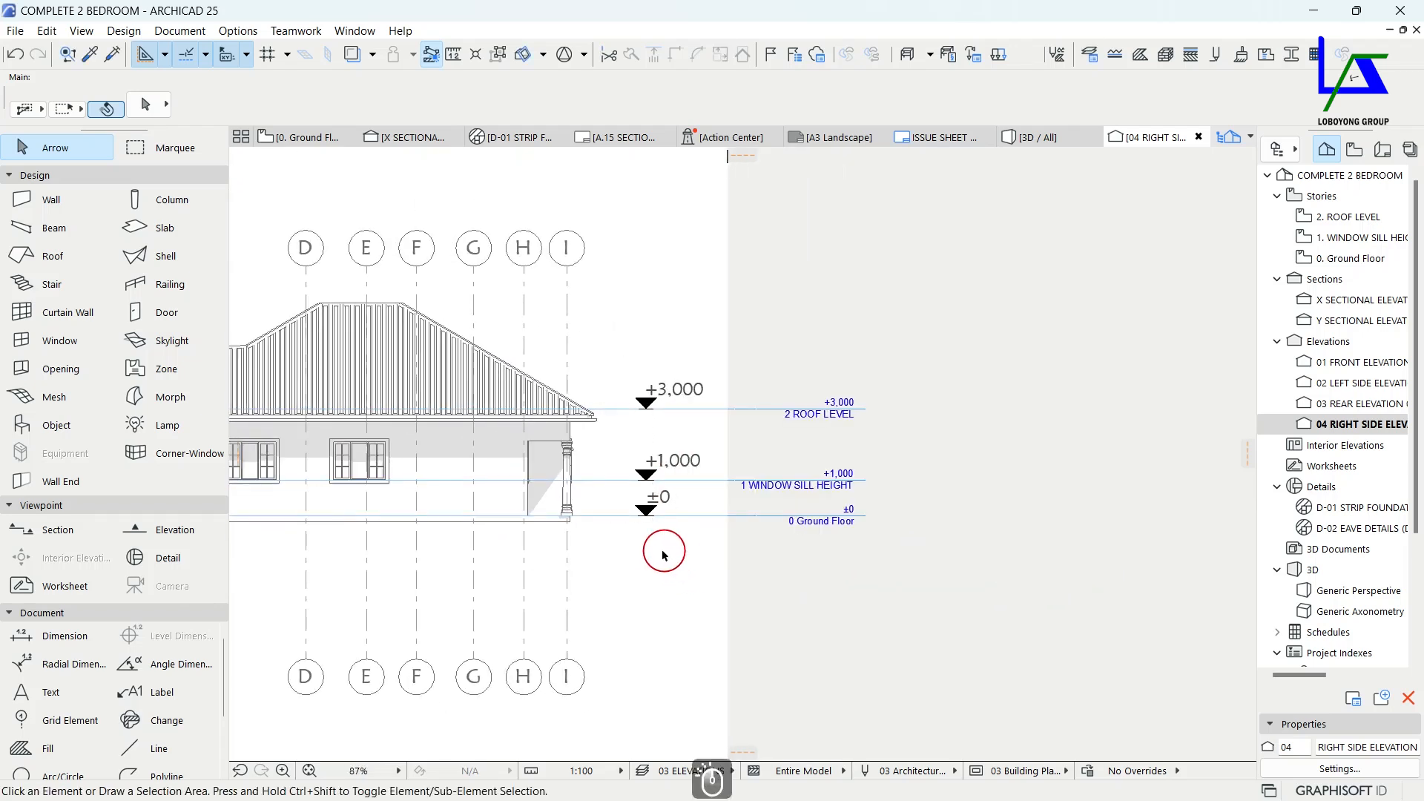
Bring the three dashed level lines in the right side elevation to the front of the display order and deselect them.
{"action": "right_click", "coordinate": [668, 560]}
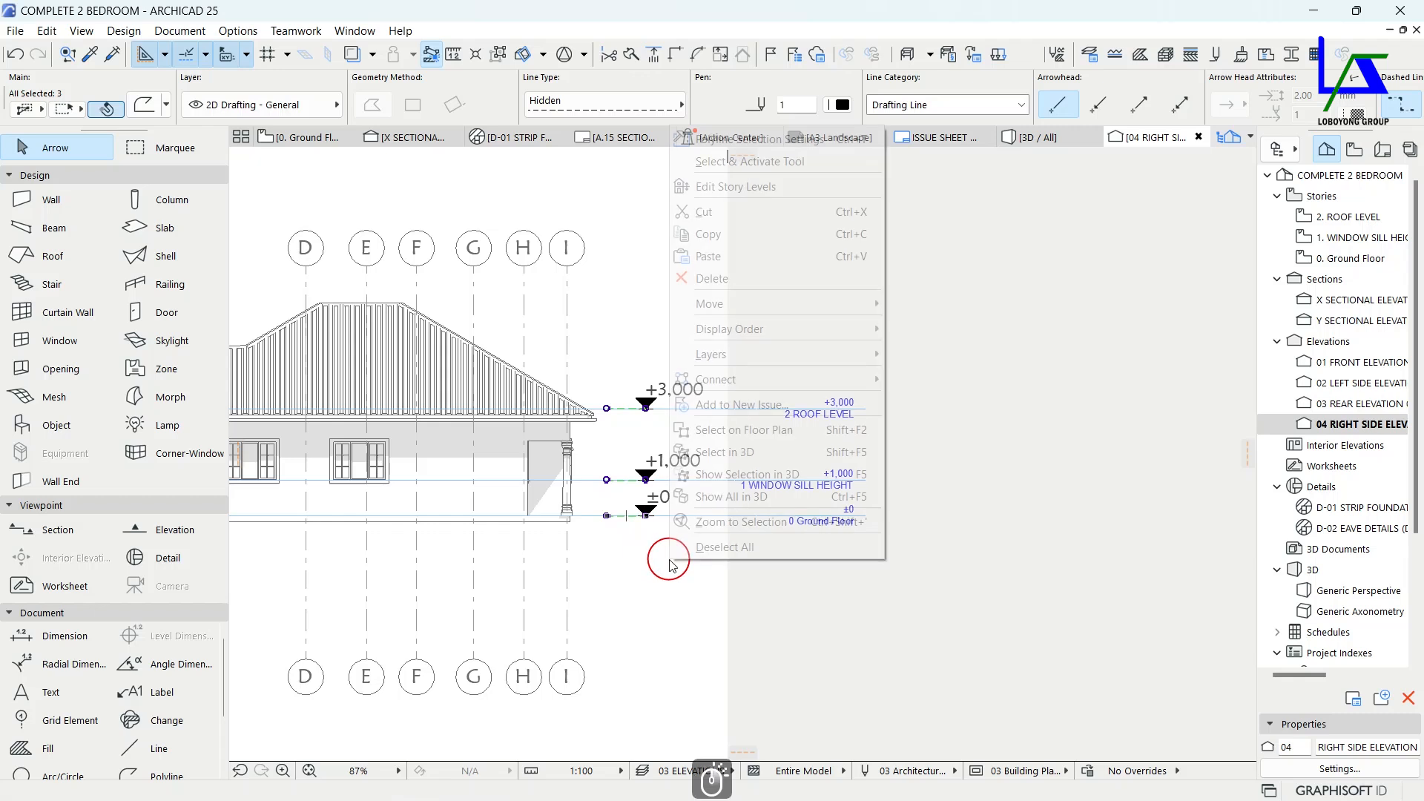
{"action": "mouse_move", "coordinate": [864, 334]}
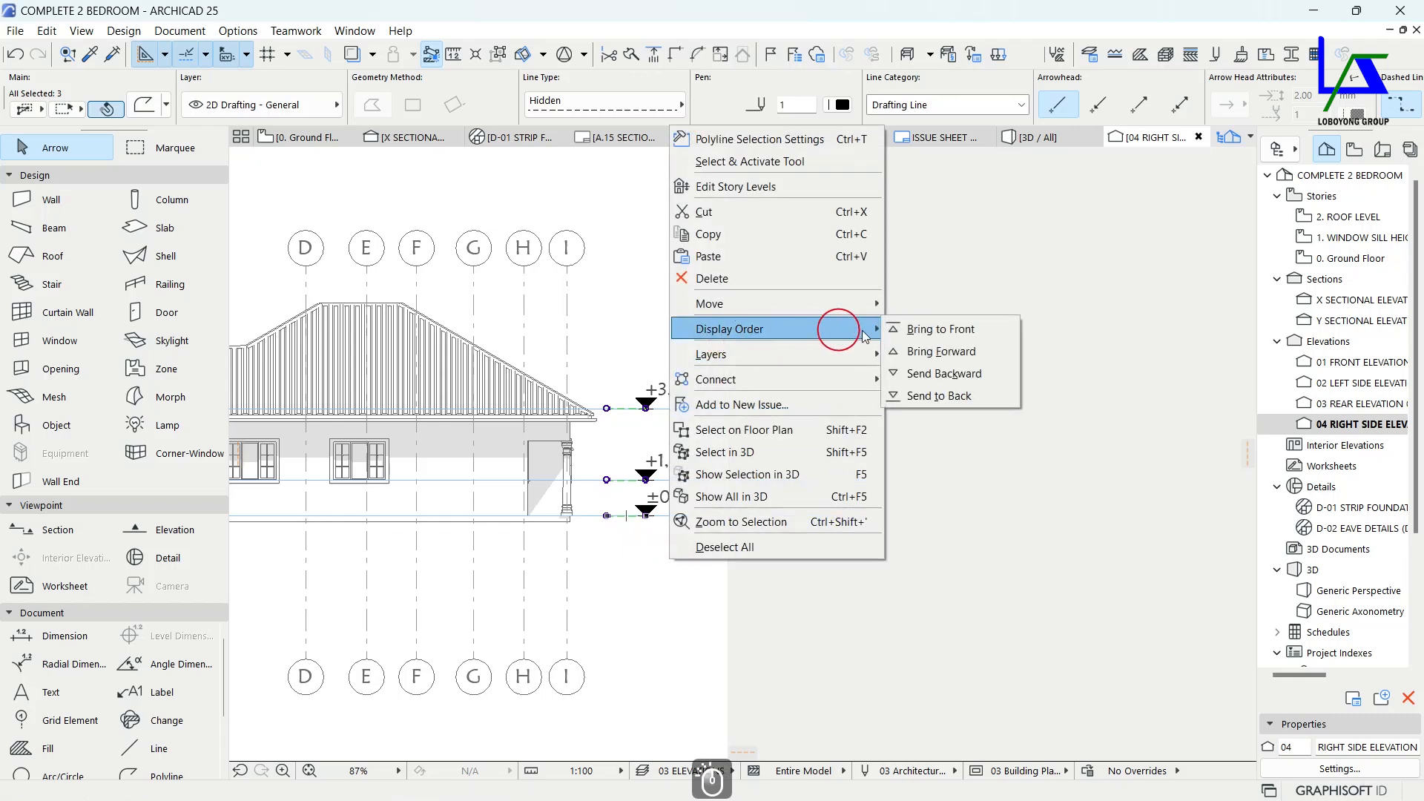
{"action": "left_click", "coordinate": [933, 331]}
{"action": "left_click", "coordinate": [967, 389]}
{"action": "left_click", "coordinate": [849, 413]}
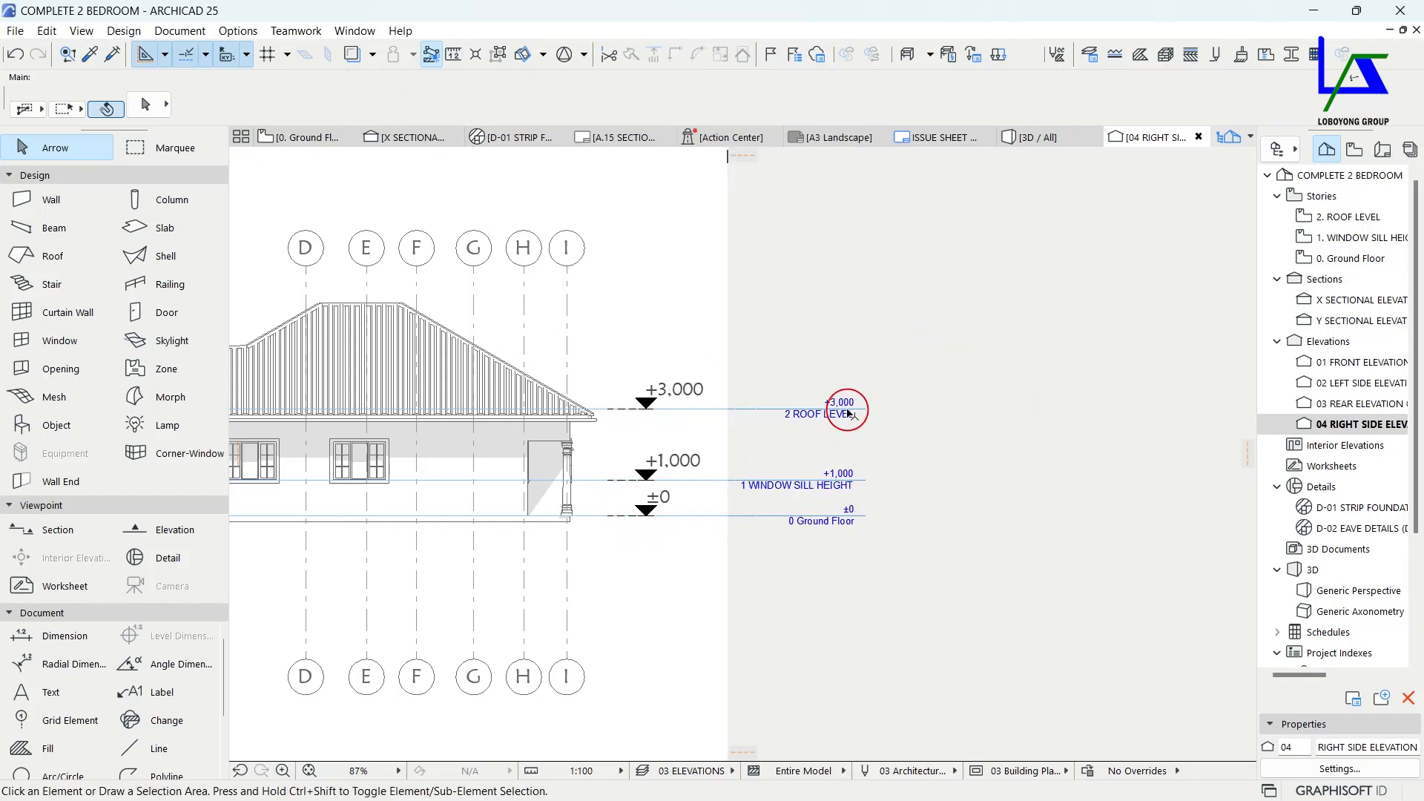
Hide the story levels in the 04 right side elevation.
{"action": "left_click", "coordinate": [827, 362]}
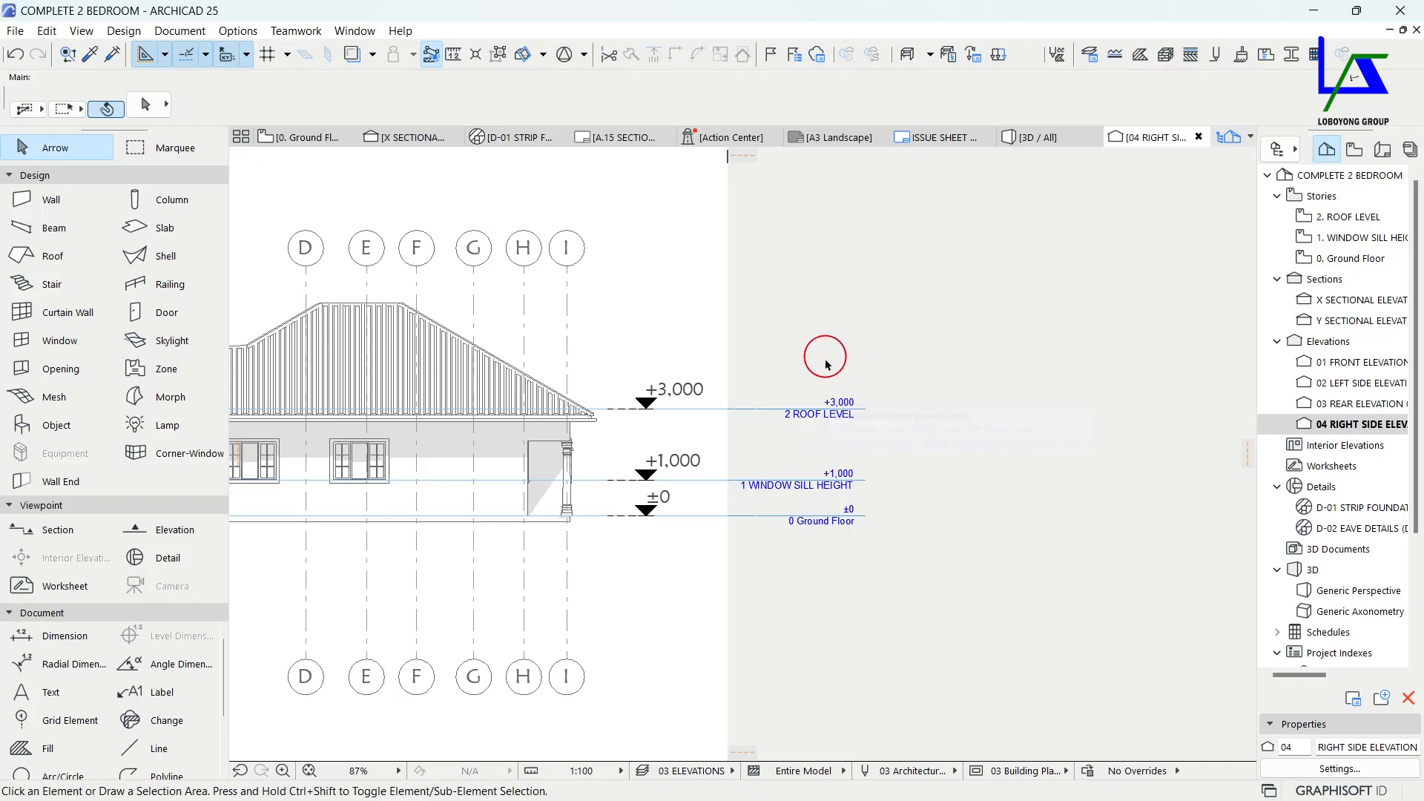
{"action": "right_click", "coordinate": [824, 418]}
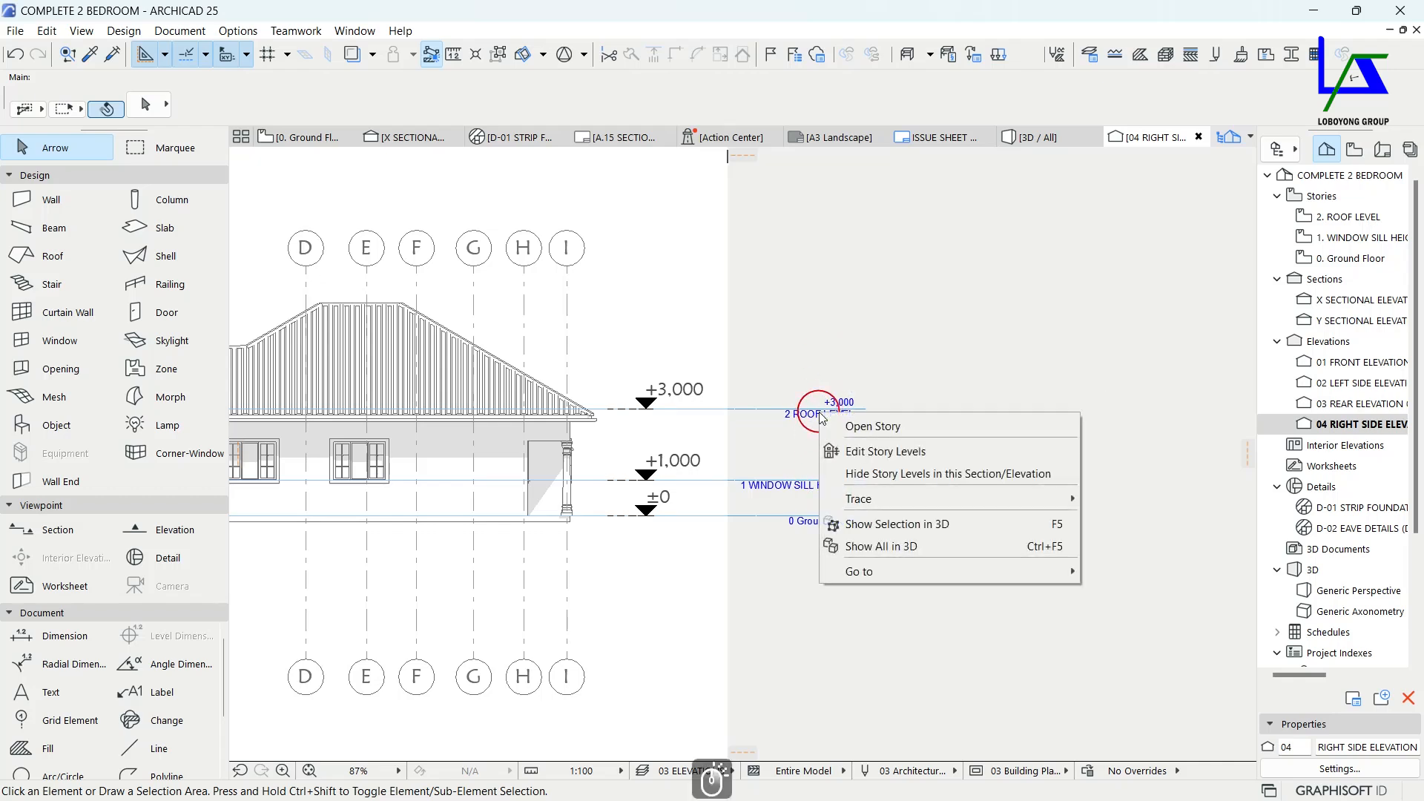
{"action": "left_click", "coordinate": [918, 470]}
{"action": "scroll", "coordinate": [865, 445], "scroll_direction": "down", "scroll_amount": 2}
Open the 03 rear elevation and hide its story levels.
{"action": "left_click", "coordinate": [1358, 404]}
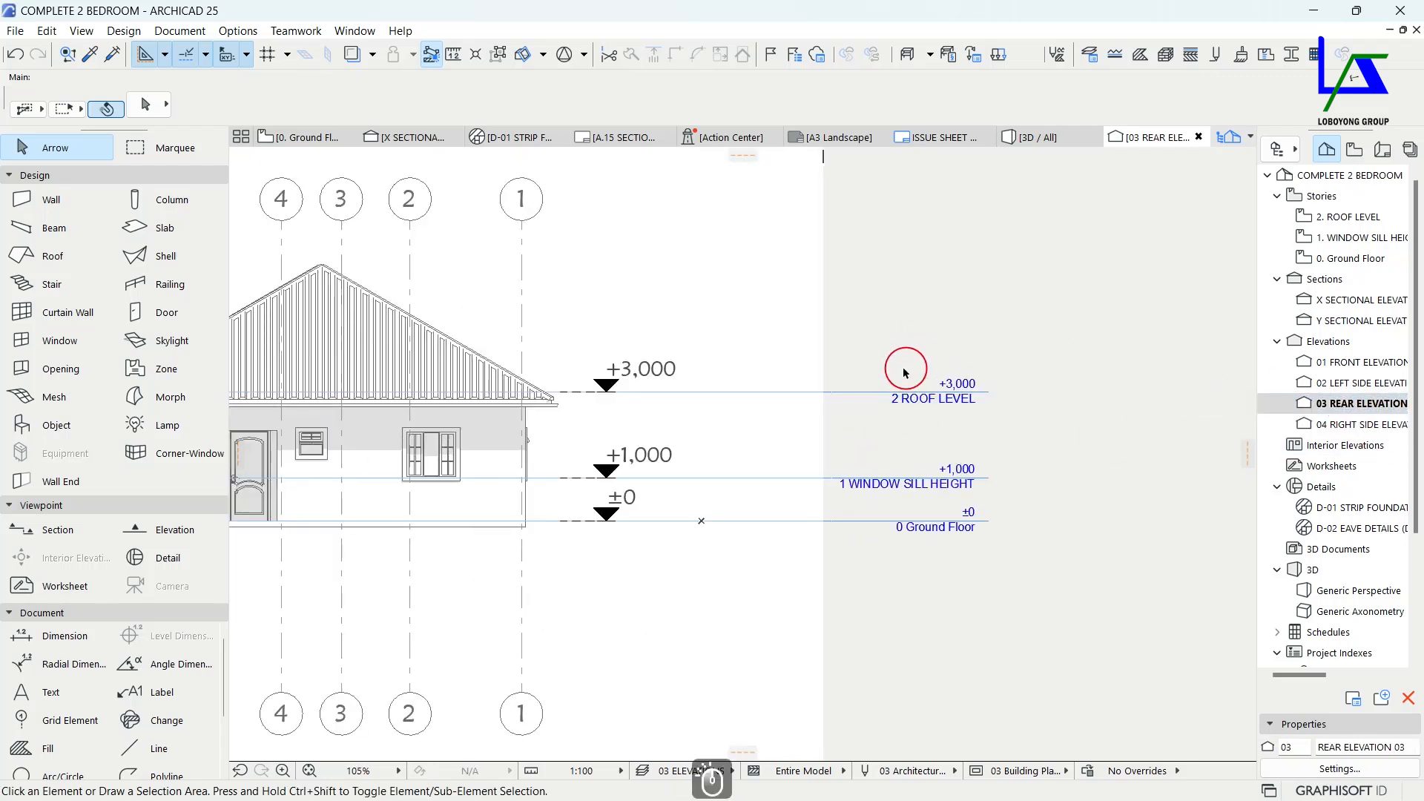
{"action": "right_click", "coordinate": [948, 393]}
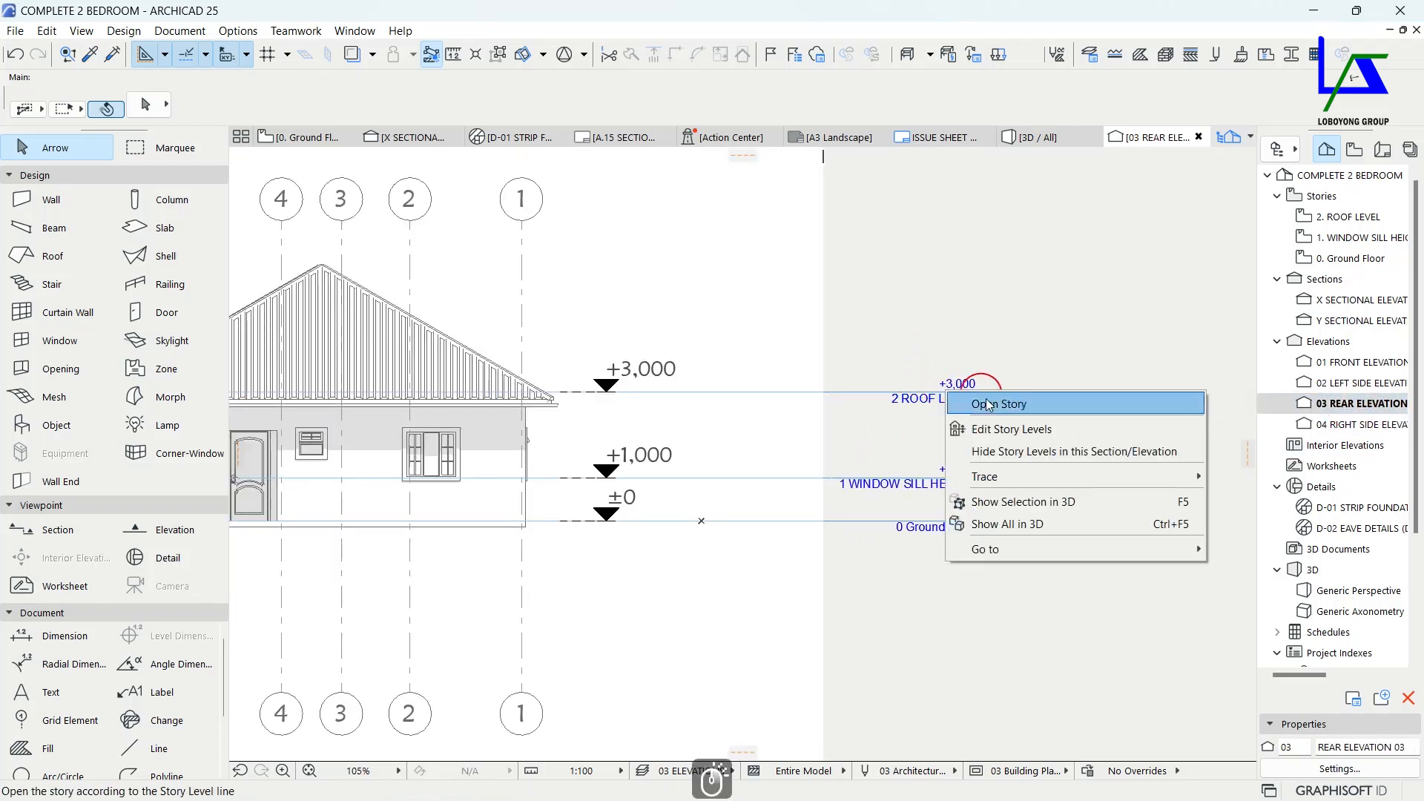
{"action": "left_click", "coordinate": [1013, 451]}
Open the 02 left side elevation and hide its story levels.
{"action": "left_click", "coordinate": [1355, 385]}
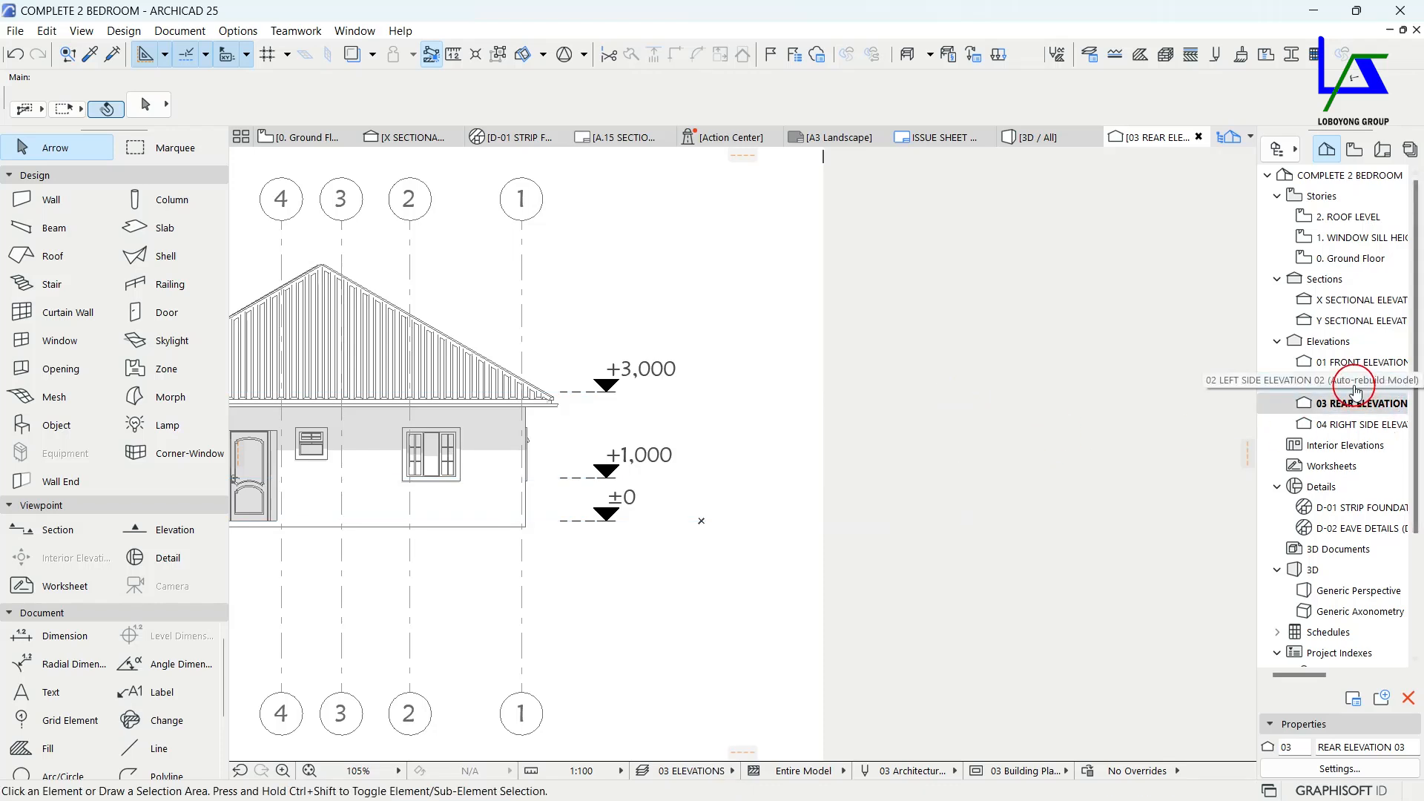
{"action": "right_click", "coordinate": [957, 447]}
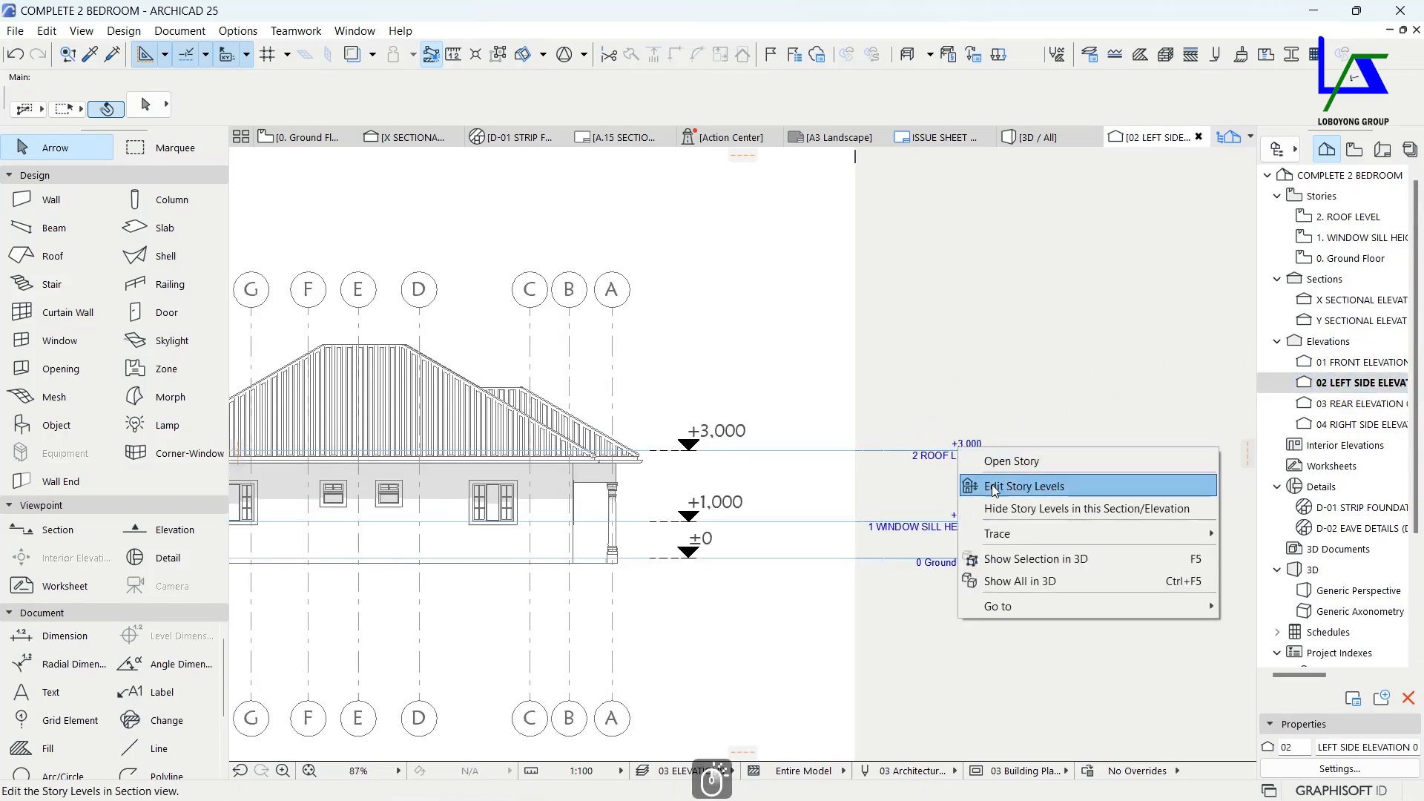
{"action": "left_click", "coordinate": [1003, 508]}
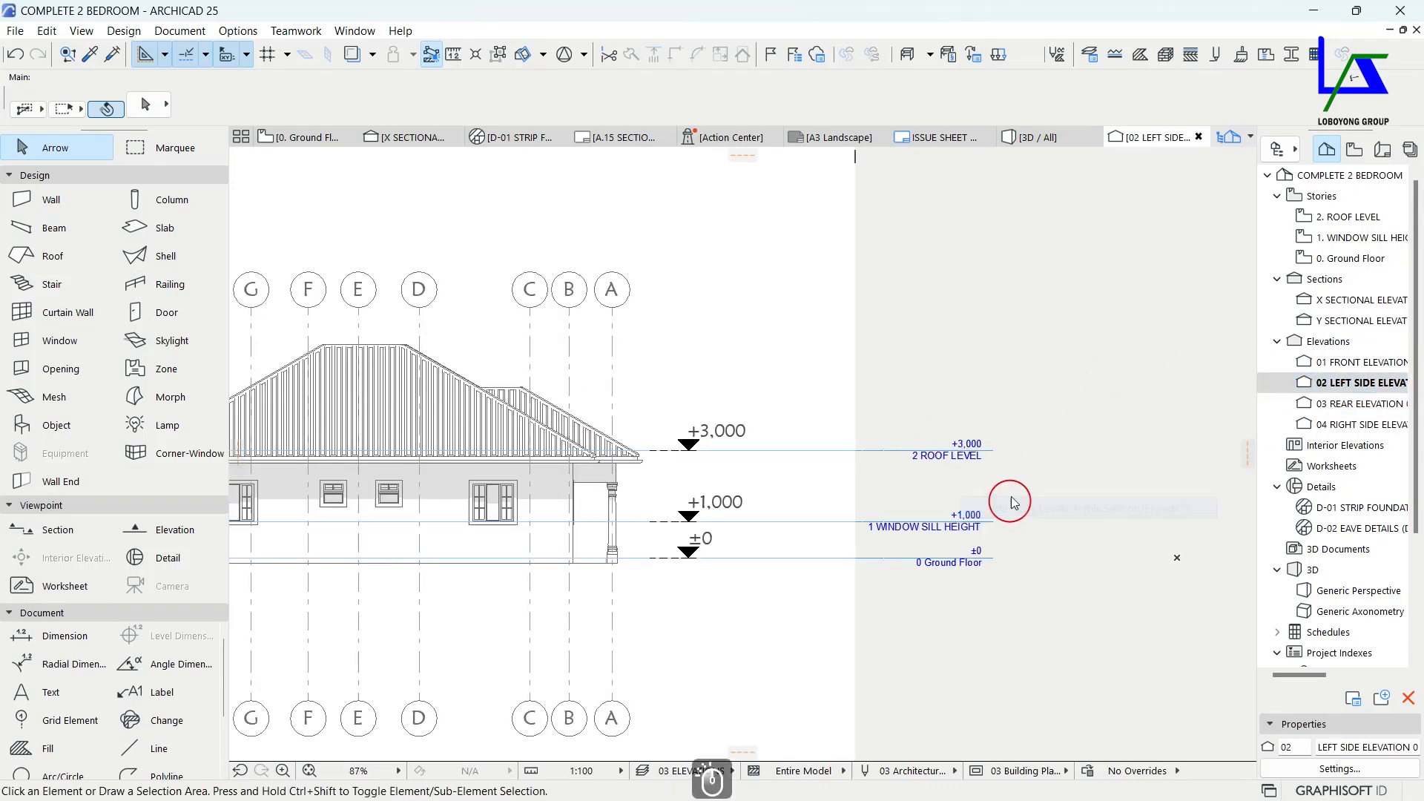
Open the 01 front elevation and hide its story levels.
{"action": "left_click", "coordinate": [1345, 362]}
{"action": "scroll", "coordinate": [890, 439], "scroll_direction": "up", "scroll_amount": 2}
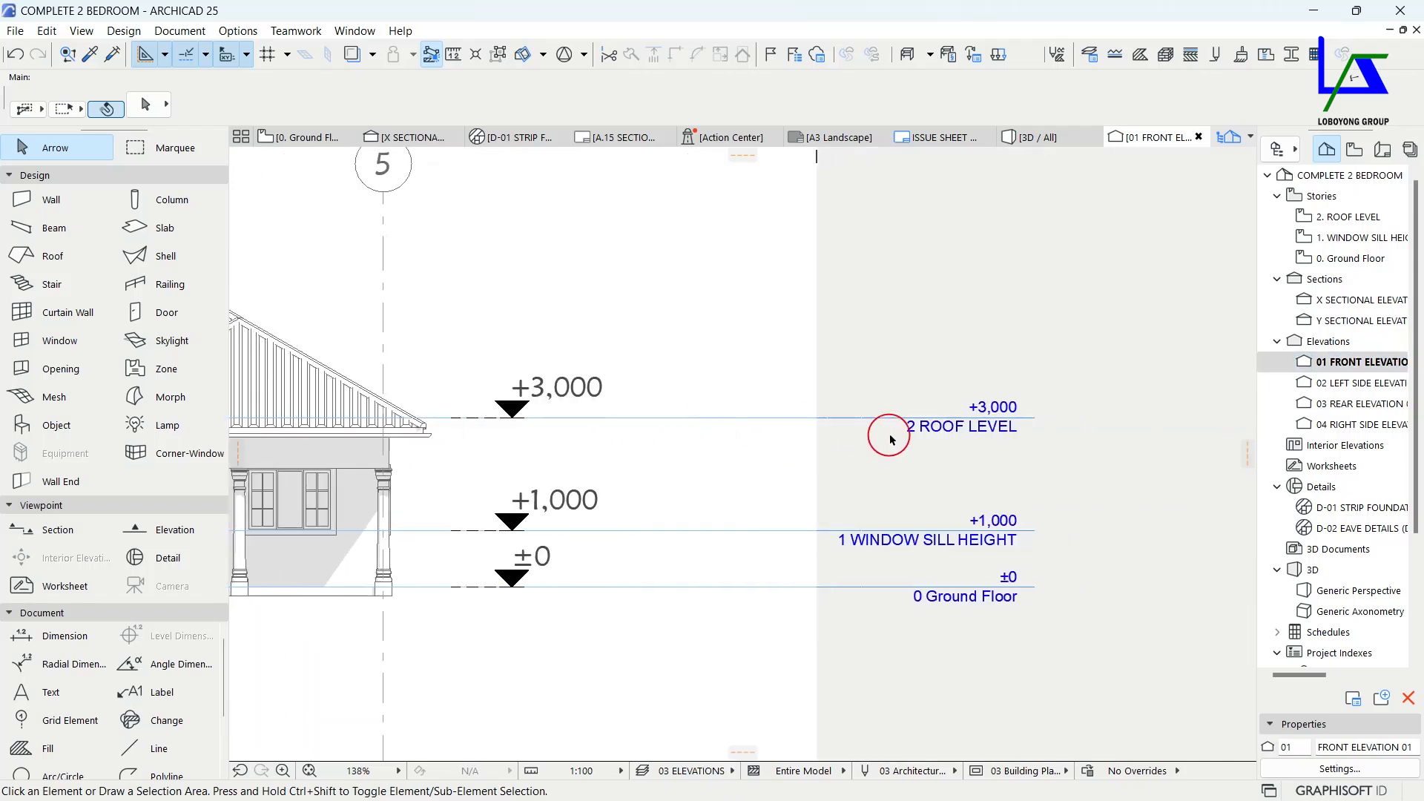
{"action": "right_click", "coordinate": [944, 429]}
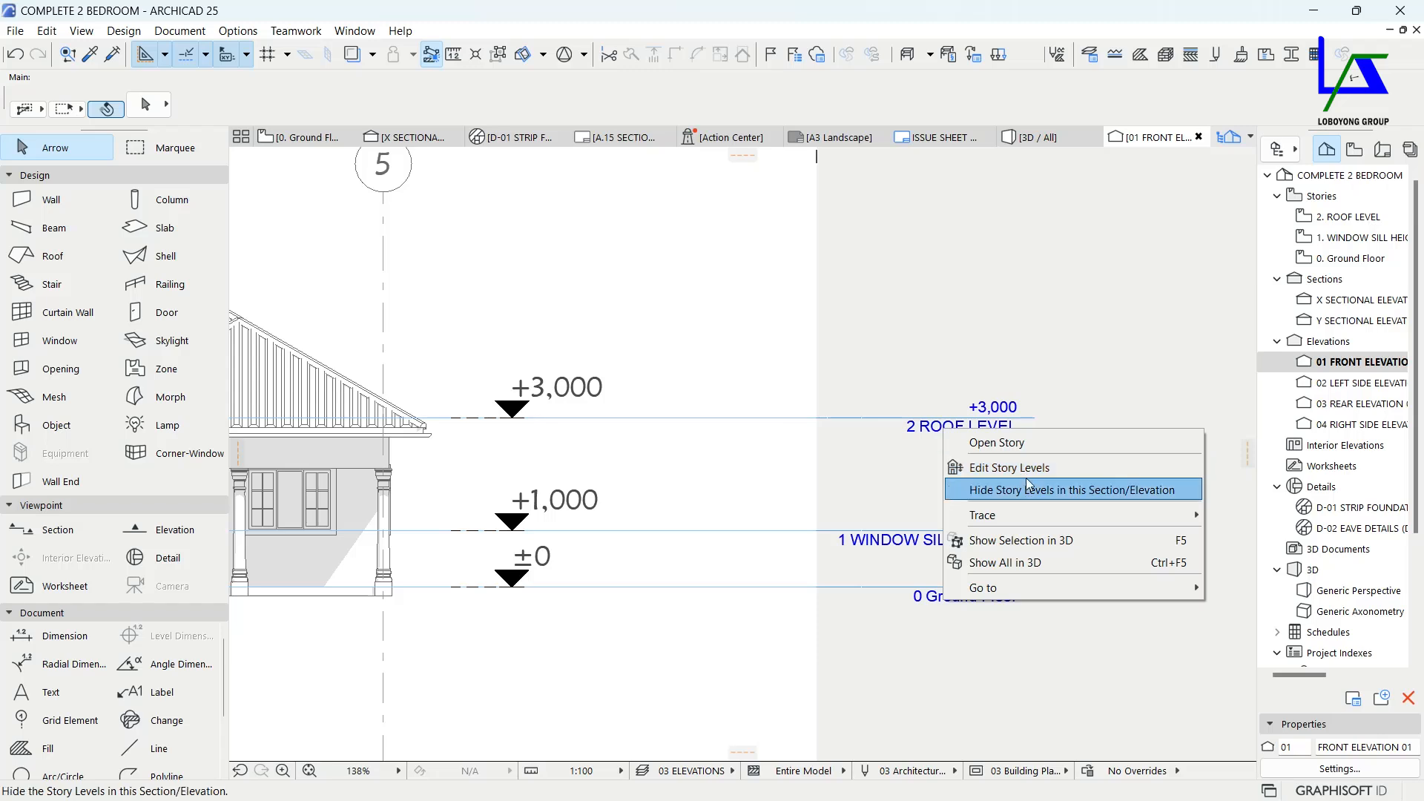
{"action": "left_click", "coordinate": [1105, 490]}
{"action": "scroll", "coordinate": [950, 479], "scroll_direction": "down", "scroll_amount": 1}
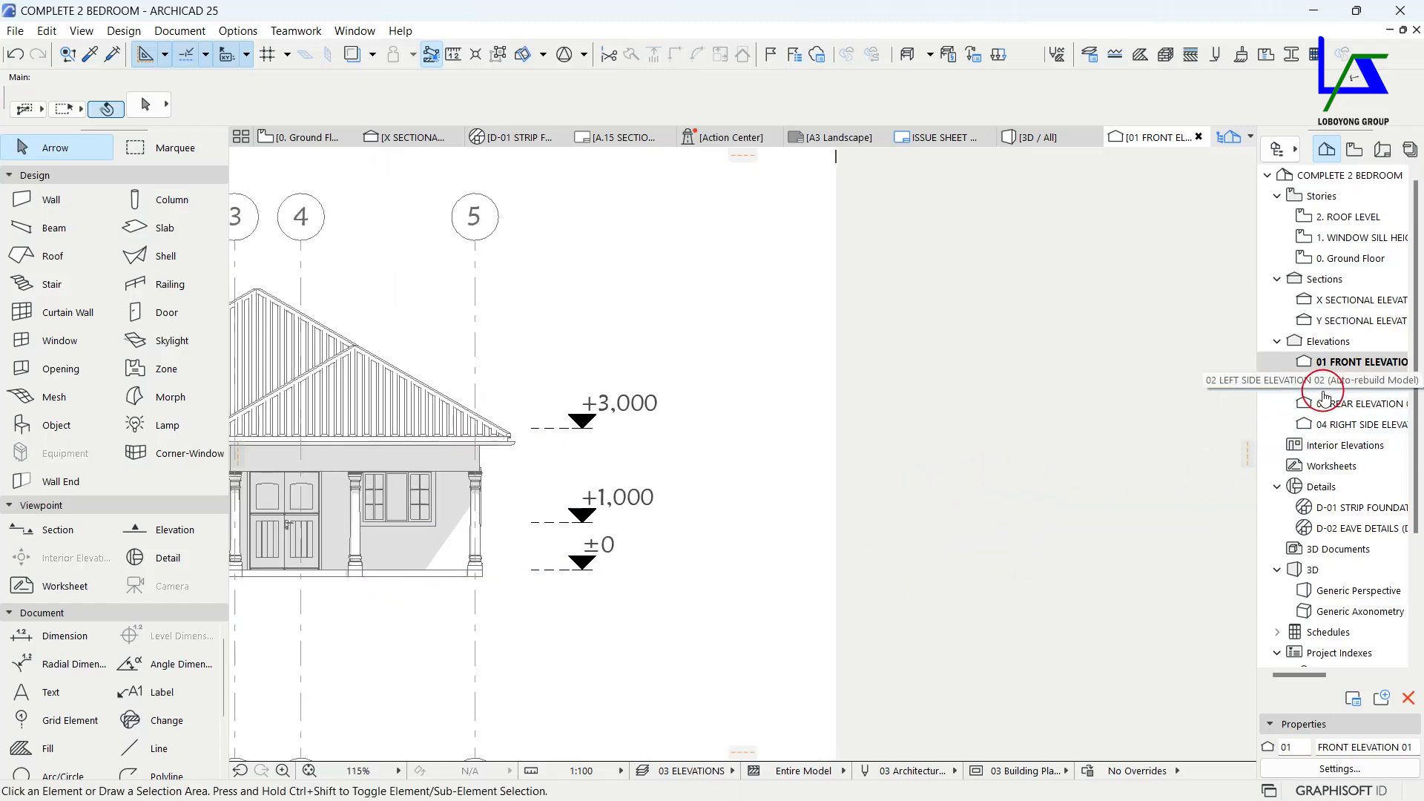
Open the A.10 FRONT ELEVATION layout from the layout book.
{"action": "scroll", "coordinate": [820, 475], "scroll_direction": "down", "scroll_amount": 2}
{"action": "middle_click_drag", "start_coordinate": [822, 475], "coordinate": [980, 428]}
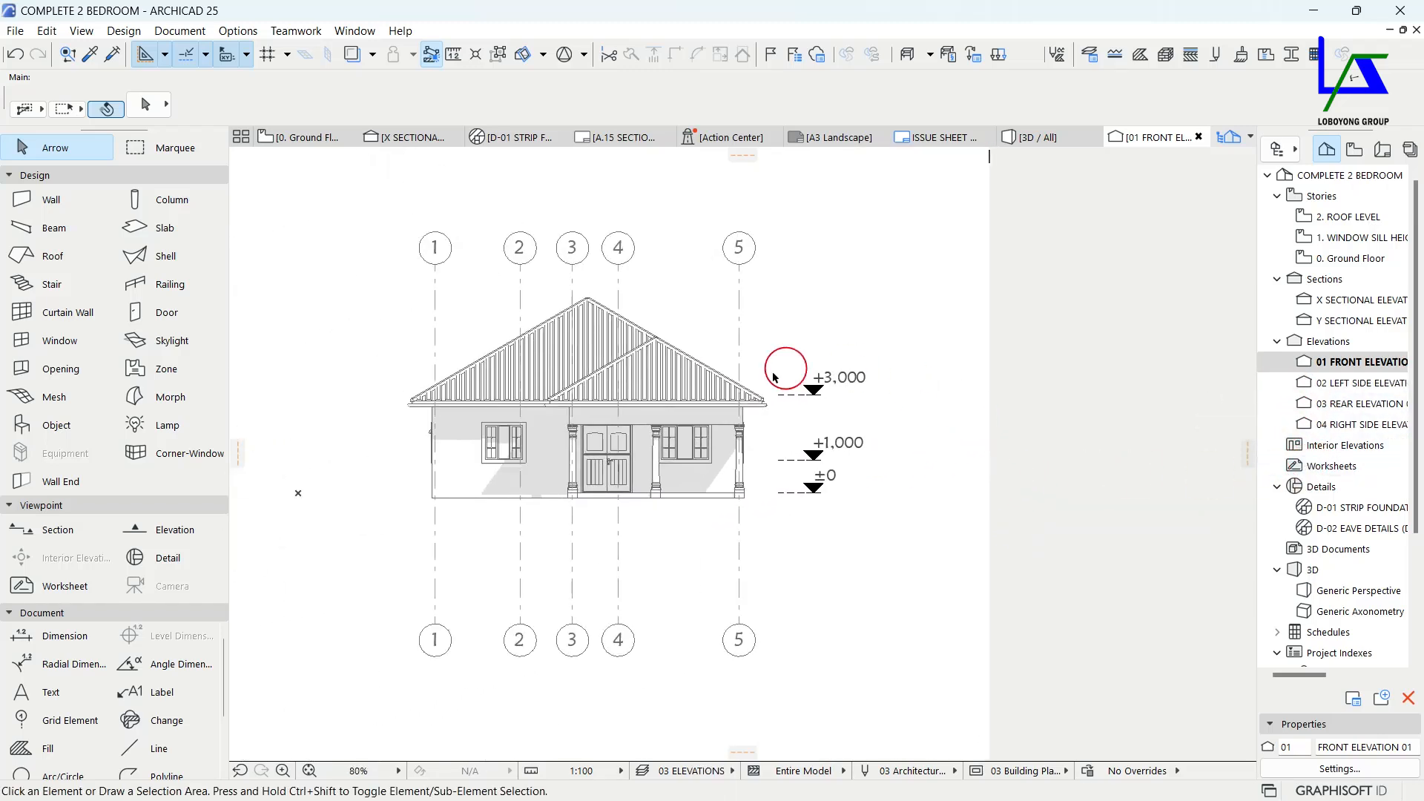
{"action": "middle_click_drag", "start_coordinate": [812, 531], "coordinate": [787, 517]}
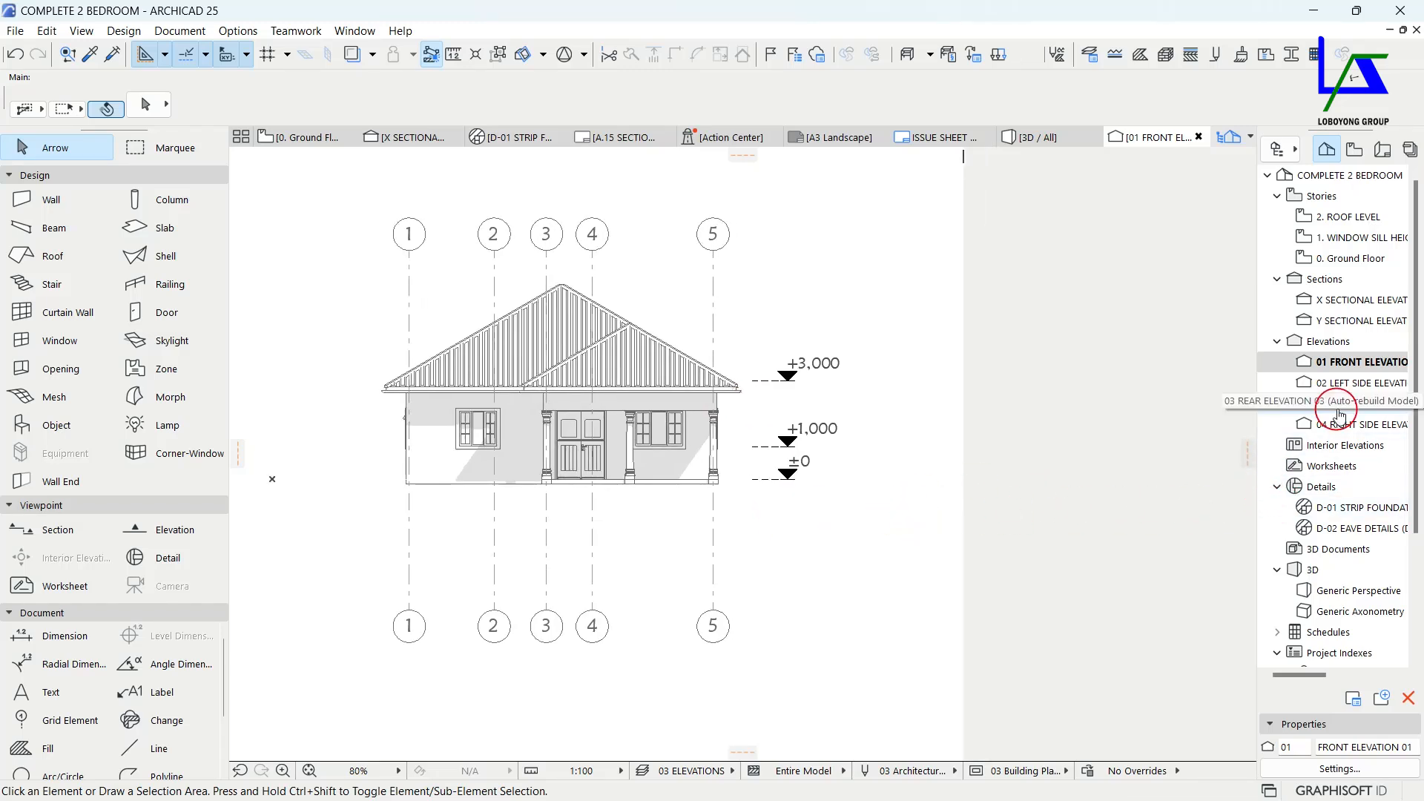
{"action": "left_click", "coordinate": [1383, 151]}
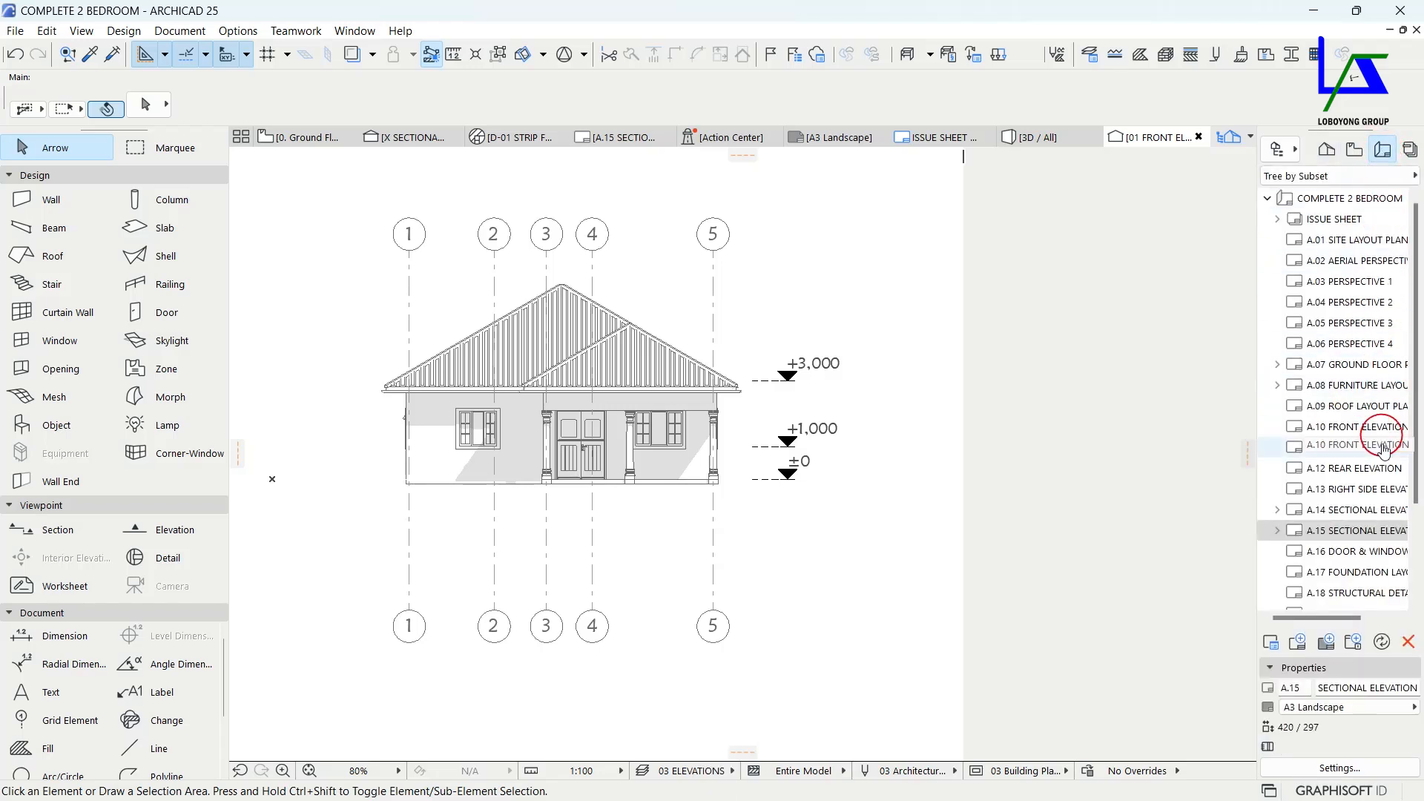
{"action": "scroll", "coordinate": [1333, 572], "scroll_direction": "down", "scroll_amount": 1}
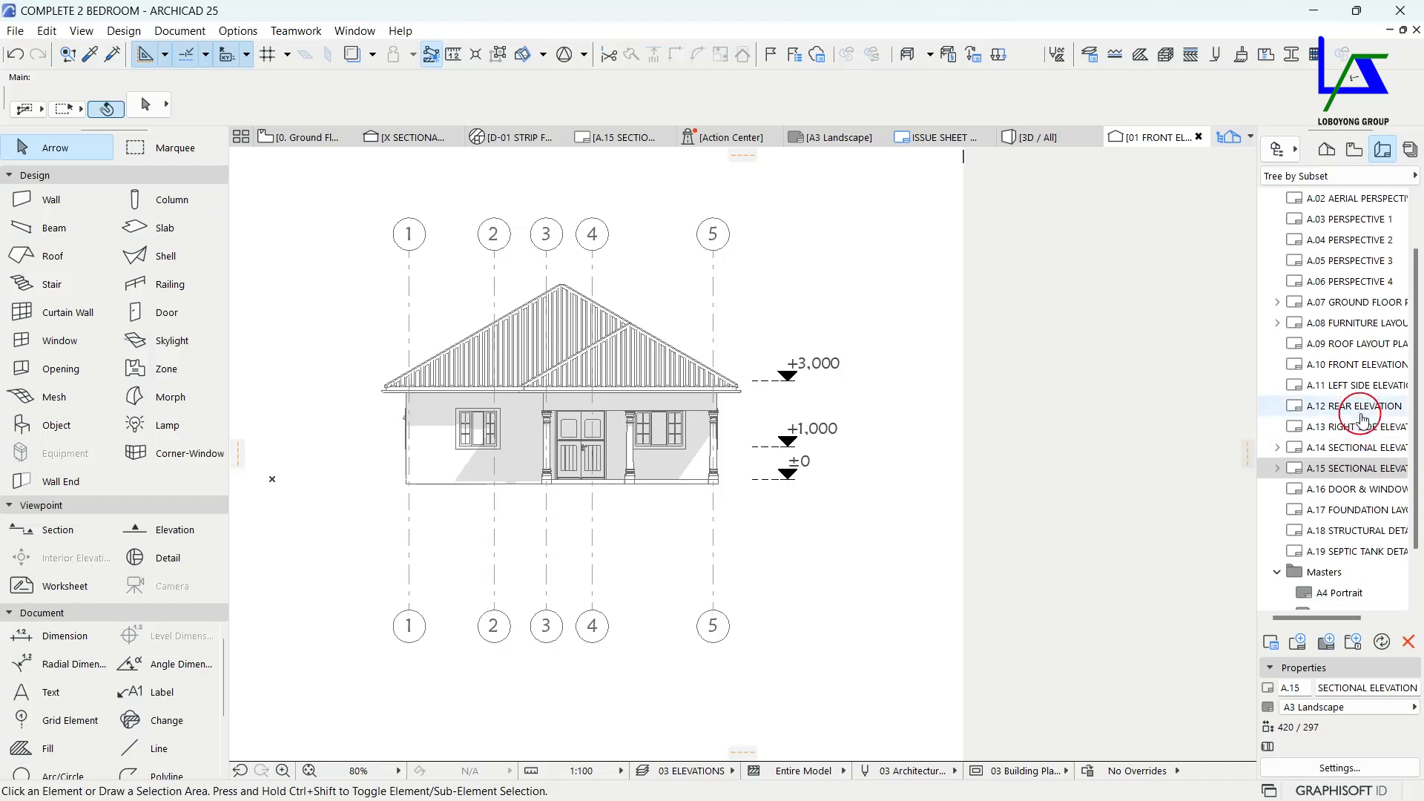
{"action": "left_click", "coordinate": [1355, 363]}
{"action": "double_click", "coordinate": [1355, 363]}
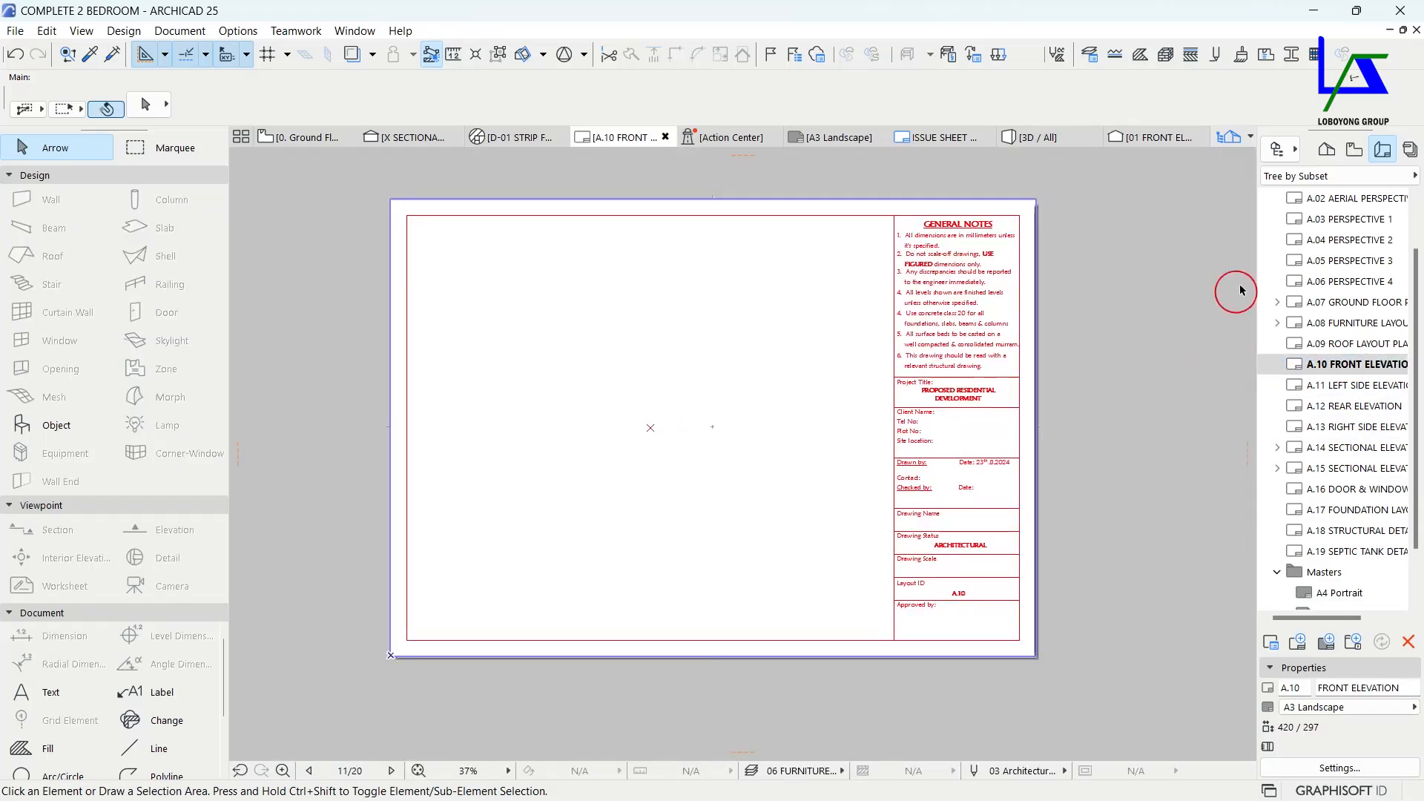
Show the project map and close the open A3 Landscape, ISSUE SHEET, strip foundation detail and X sectional elevation views.
{"action": "left_click", "coordinate": [1326, 150]}
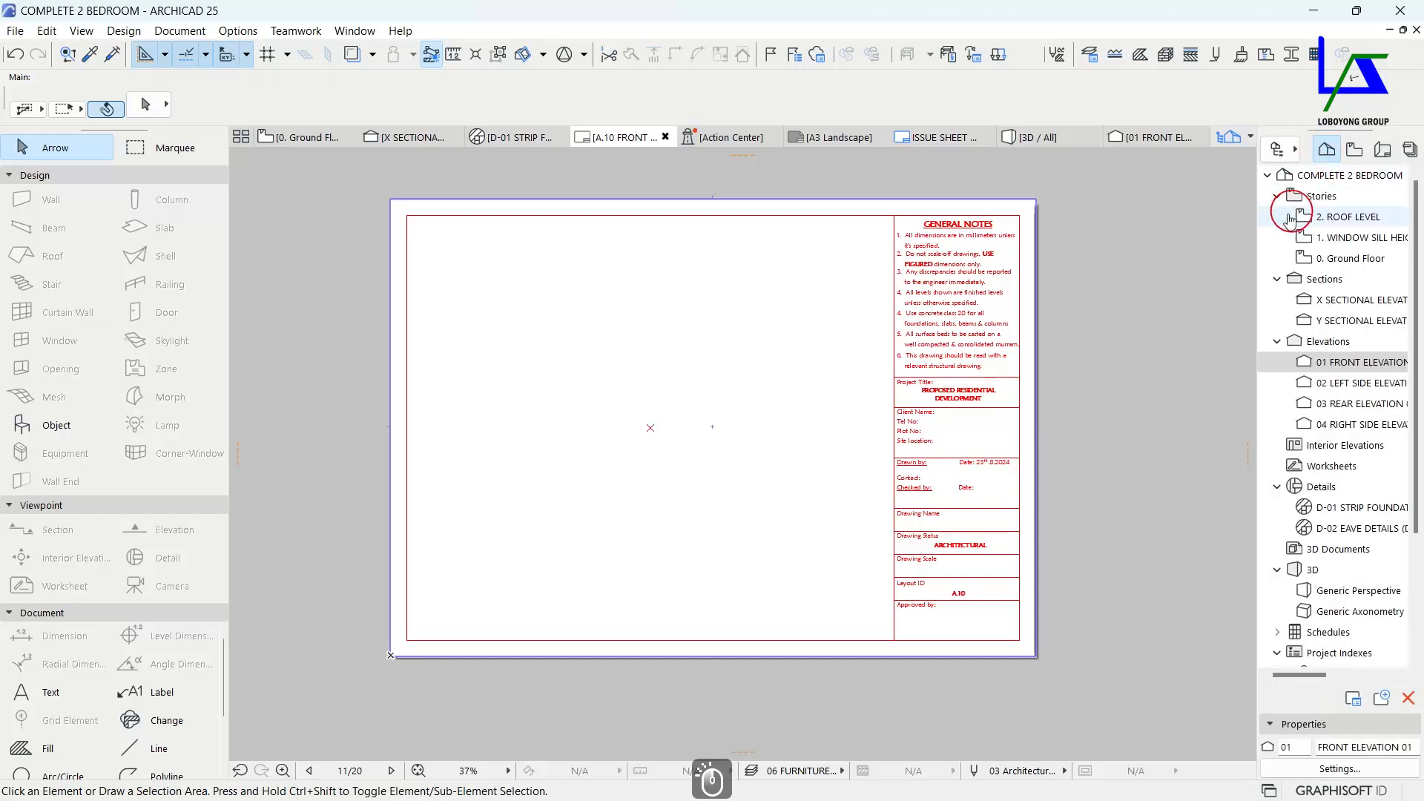
{"action": "left_click", "coordinate": [876, 137]}
{"action": "left_click", "coordinate": [959, 136]}
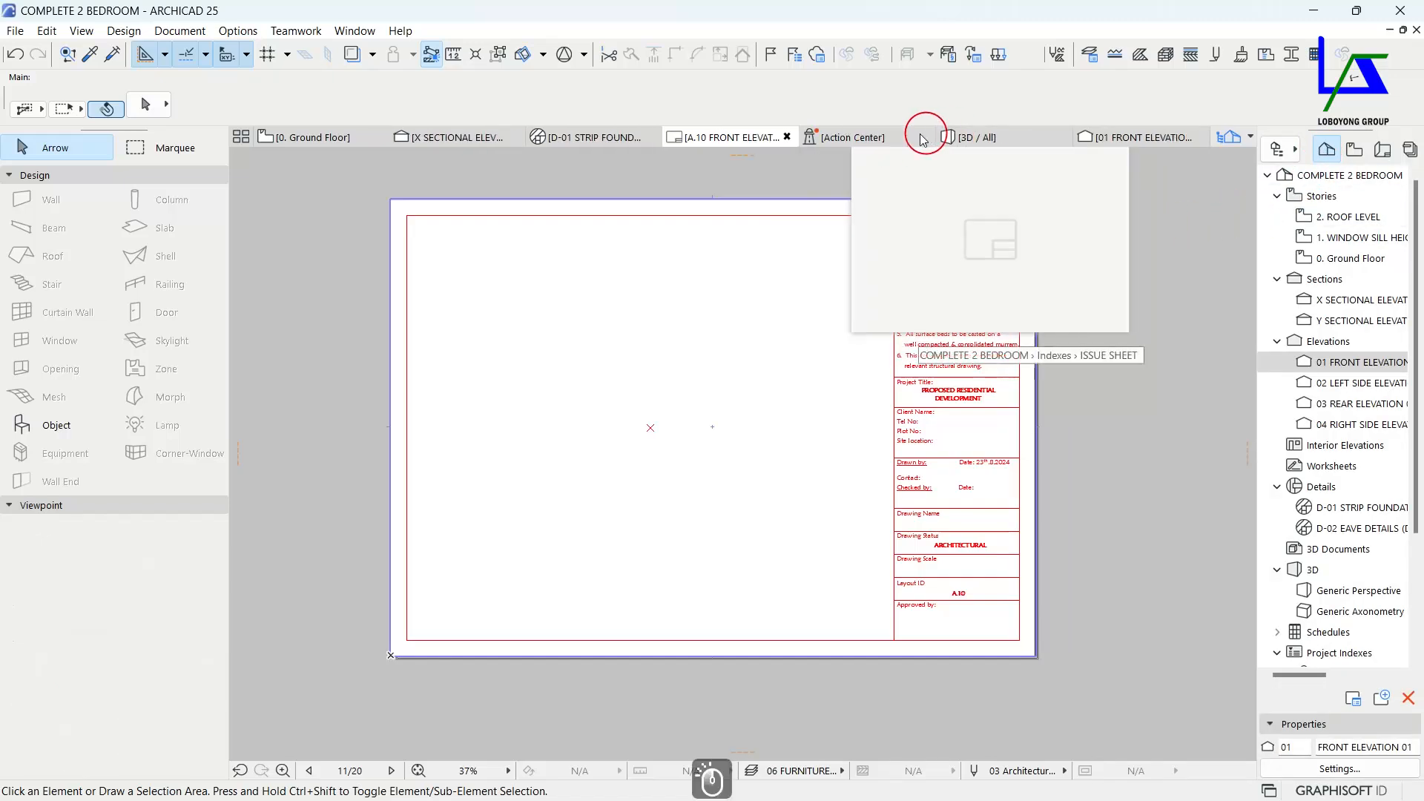
{"action": "left_click", "coordinate": [650, 138]}
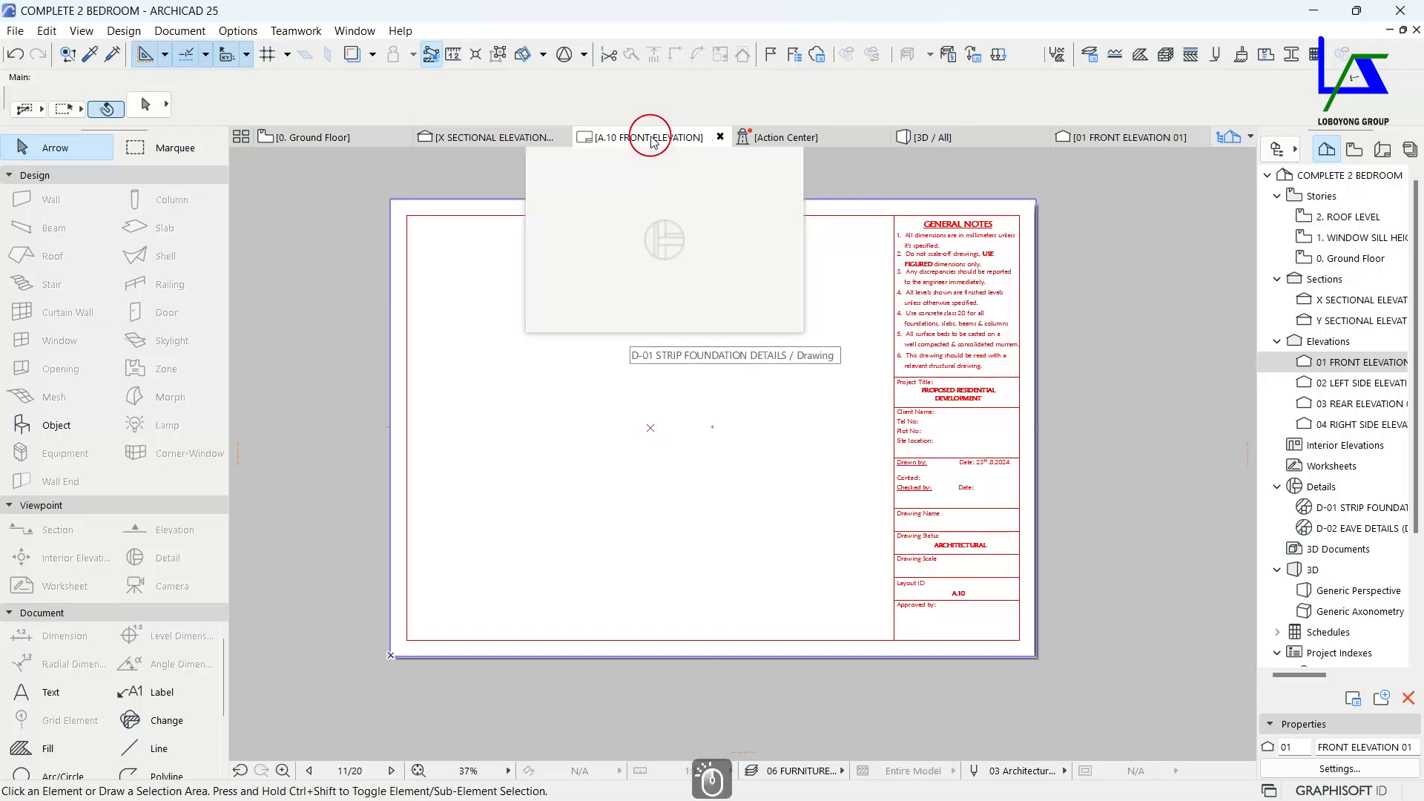
{"action": "left_click", "coordinate": [562, 138]}
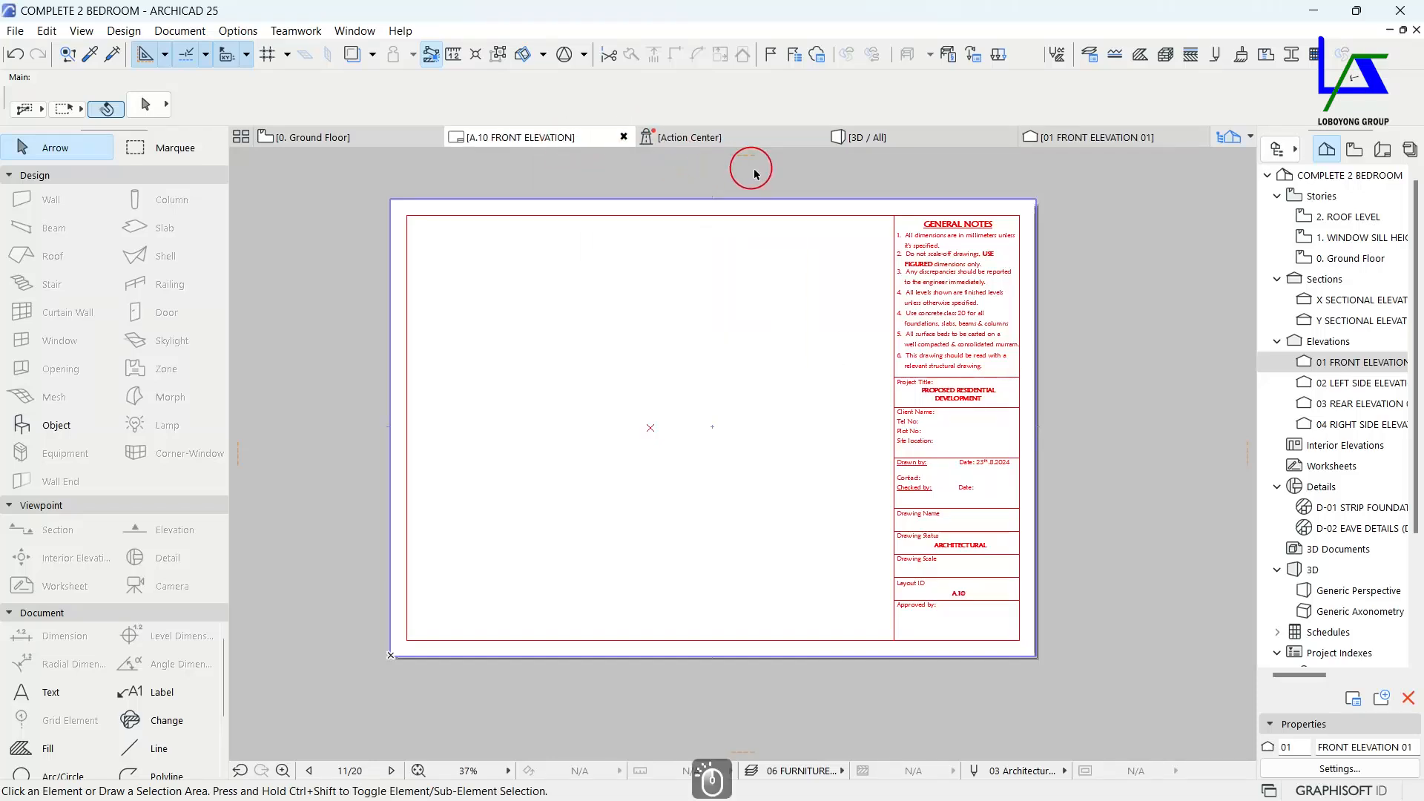
Place the 01 FRONT ELEVATION view at the centre mark of the A.10 layout.
{"action": "middle_click_drag", "start_coordinate": [1119, 200], "coordinate": [1053, 199]}
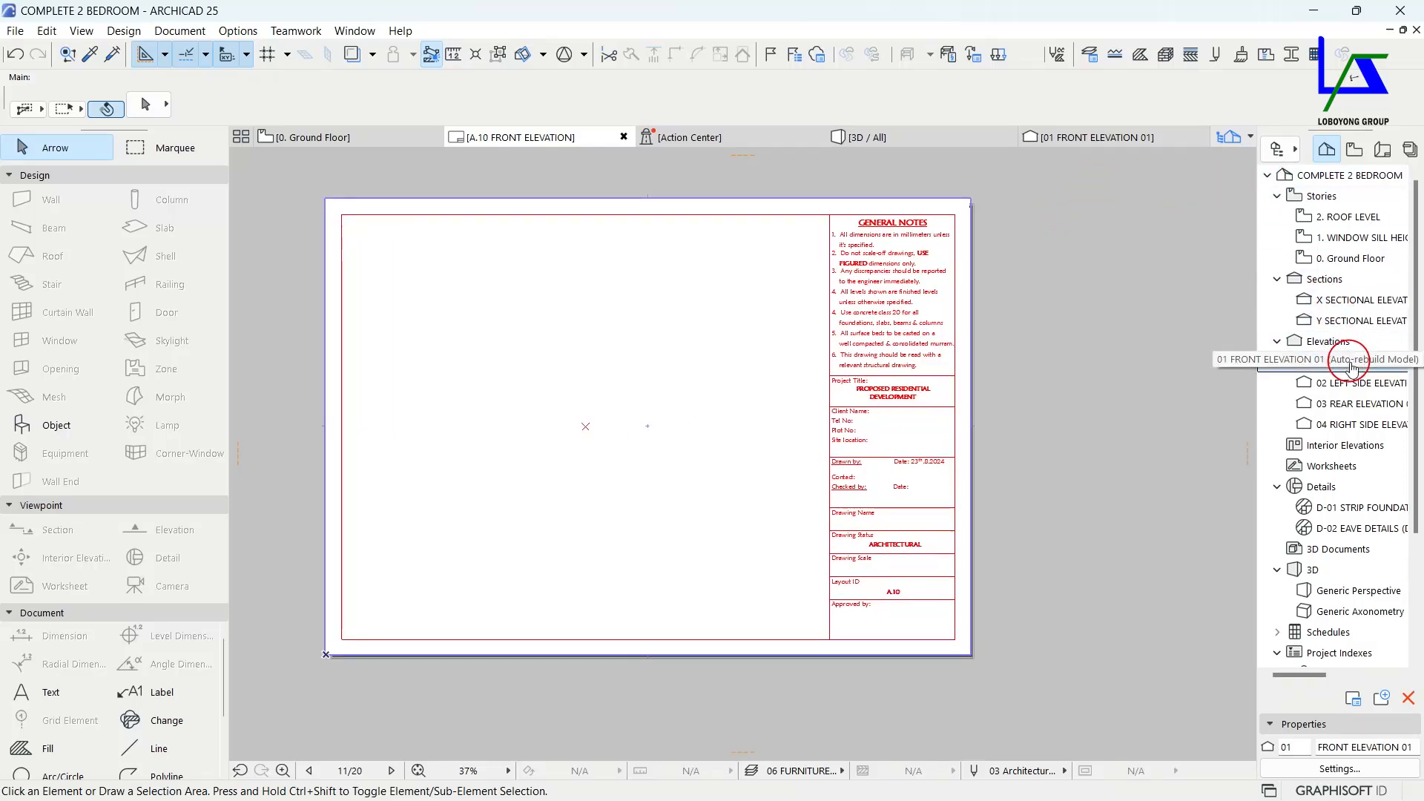
{"action": "mouse_move", "coordinate": [1350, 369]}
{"action": "left_mouse_down"}
{"action": "mouse_move", "coordinate": [1066, 342]}
{"action": "mouse_move", "coordinate": [783, 361]}
{"action": "mouse_move", "coordinate": [579, 412]}
{"action": "mouse_move", "coordinate": [585, 426]}
{"action": "left_mouse_up"}
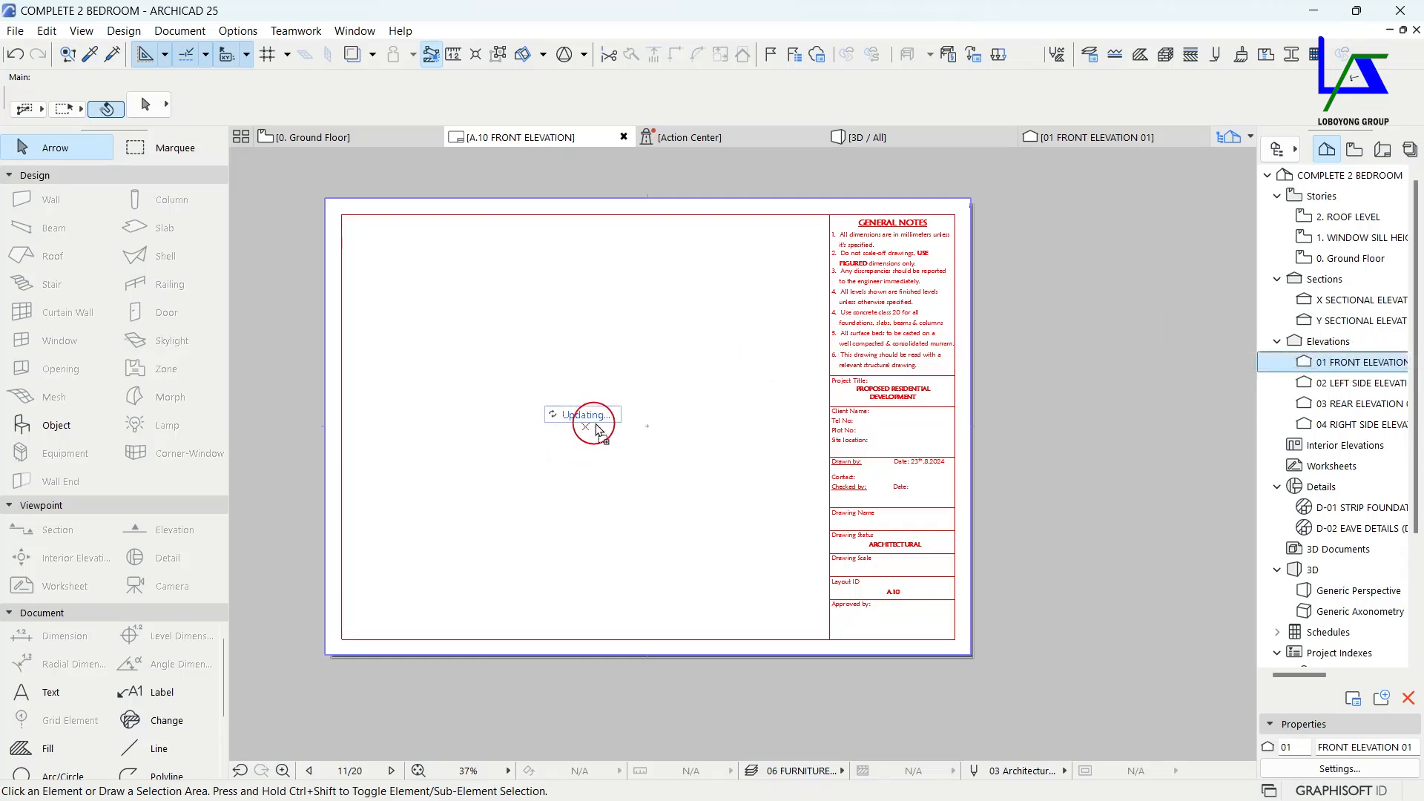
{"action": "left_click", "coordinate": [555, 367]}
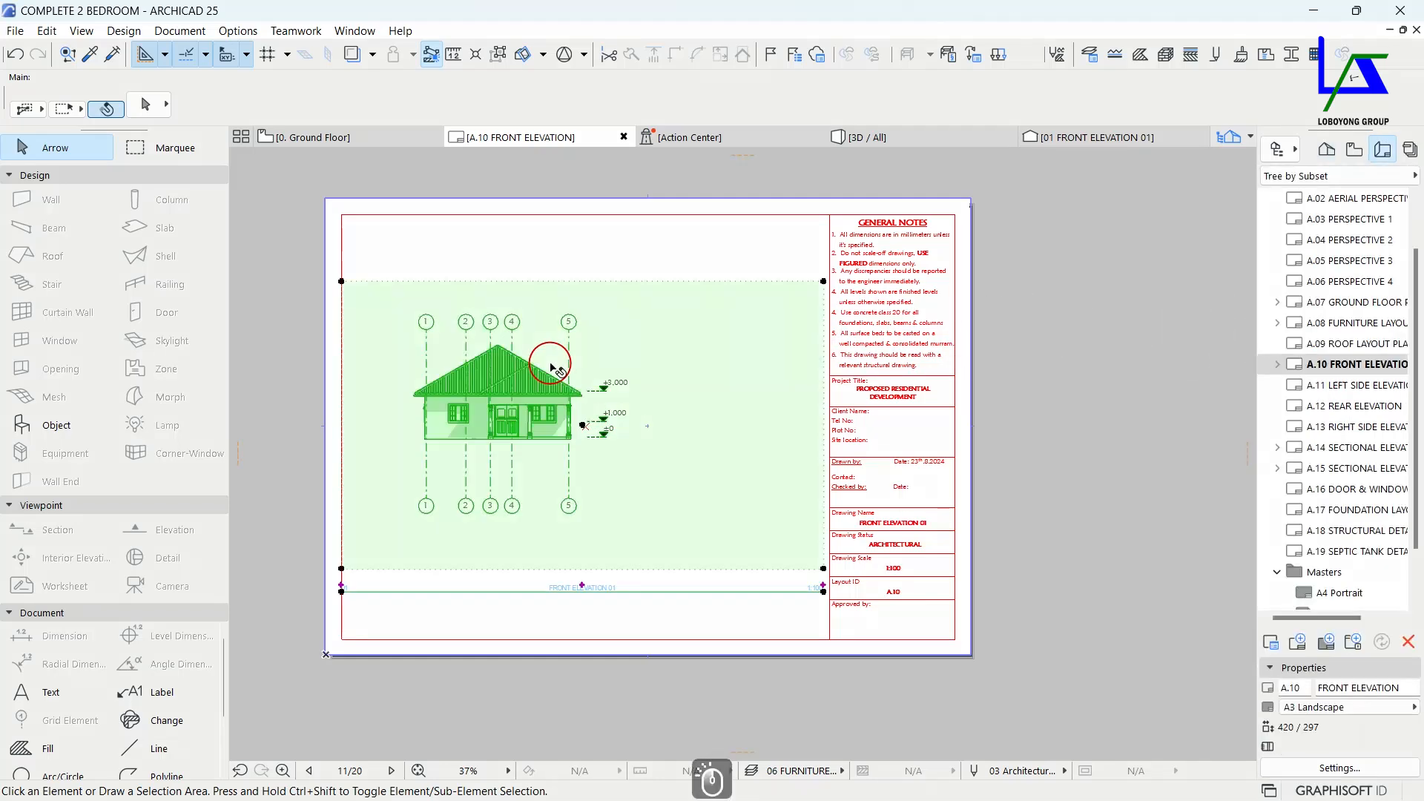
In the placed front elevation drawing's settings, choose Fit Frame to drawing and set the title to No Title.
{"action": "left_click", "coordinate": [145, 108]}
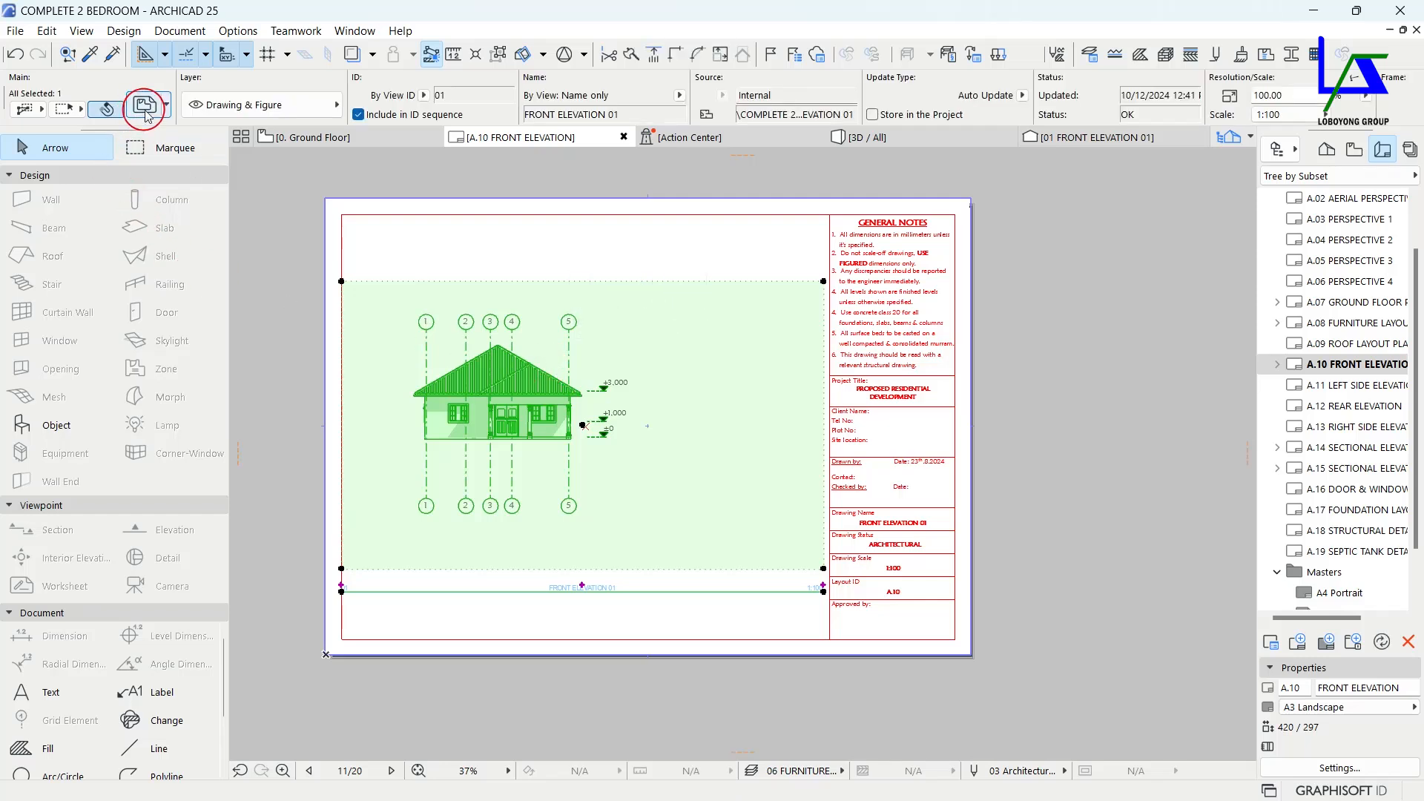
{"action": "left_click", "coordinate": [146, 109]}
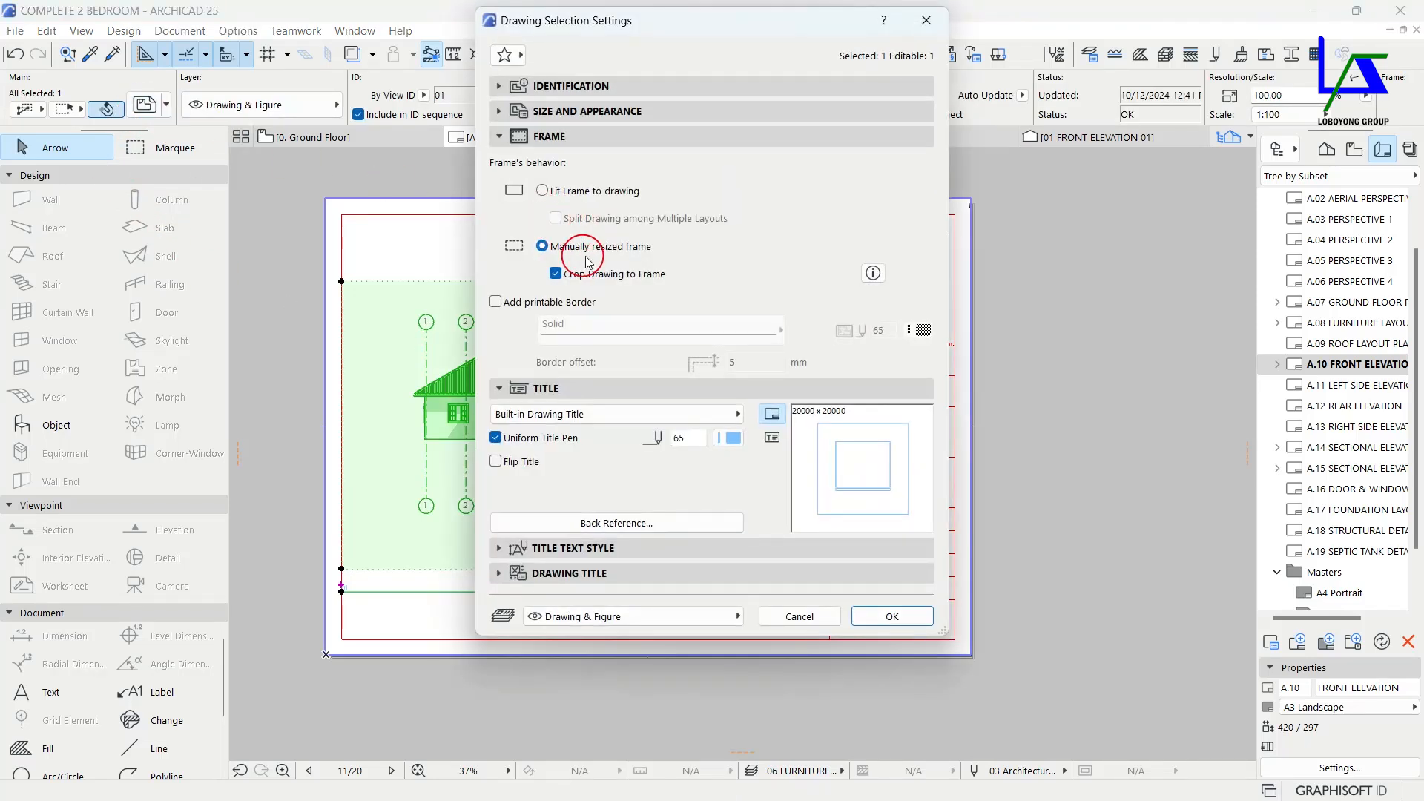
{"action": "left_click", "coordinate": [562, 192]}
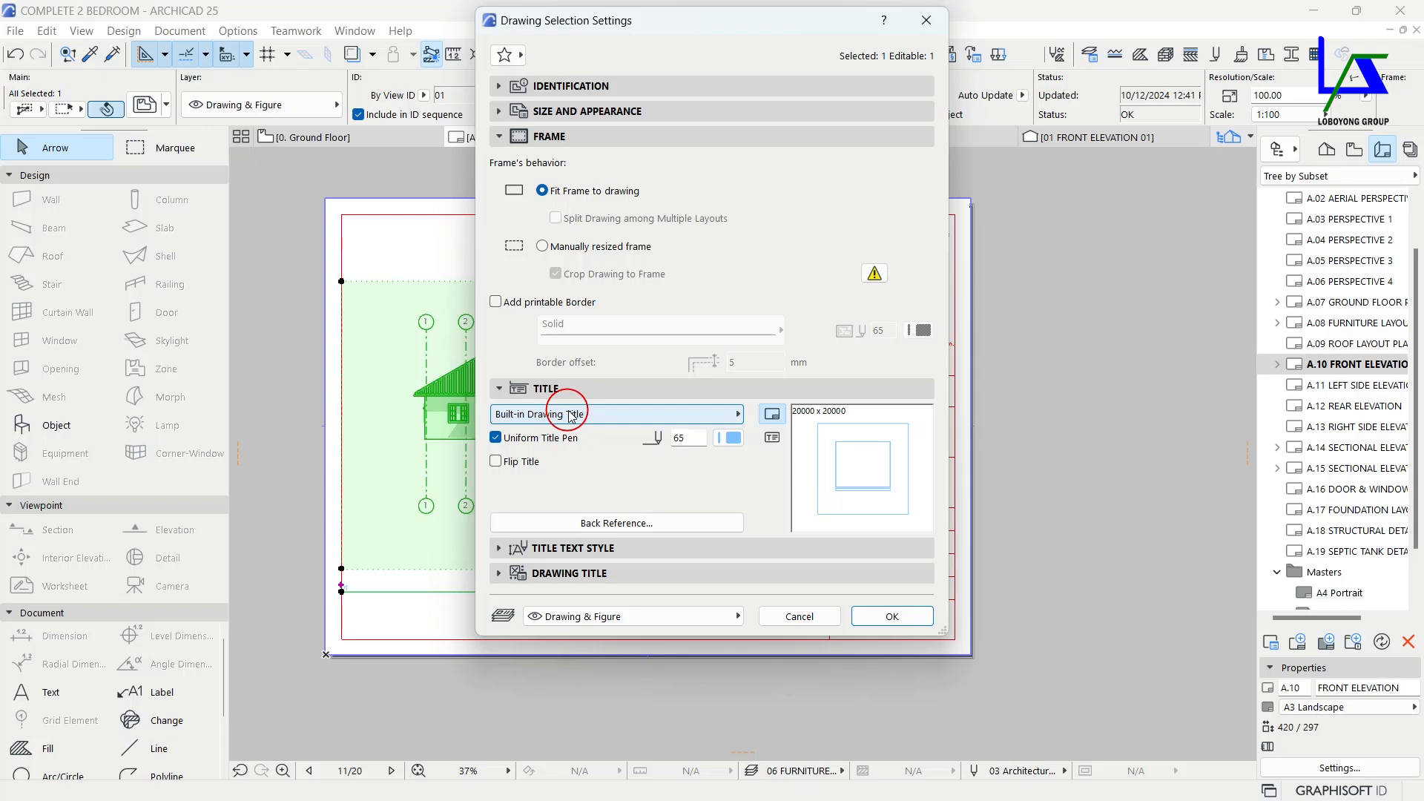
{"action": "left_click", "coordinate": [677, 413]}
{"action": "left_click", "coordinate": [771, 410]}
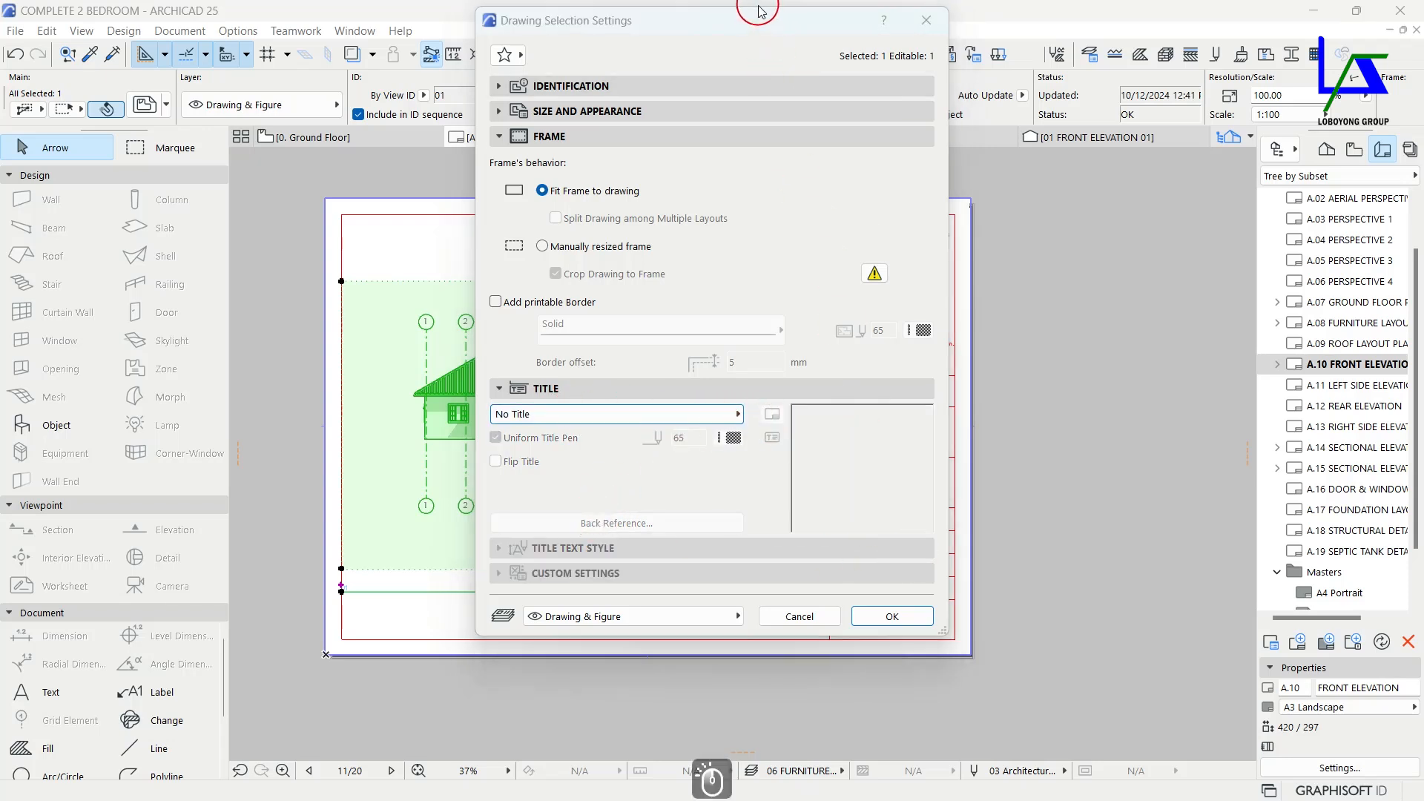
Set the front elevation drawing's scale to a custom 1:60 and apply the drawing settings.
{"action": "left_click_drag", "start_coordinate": [764, 22], "coordinate": [492, 54]}
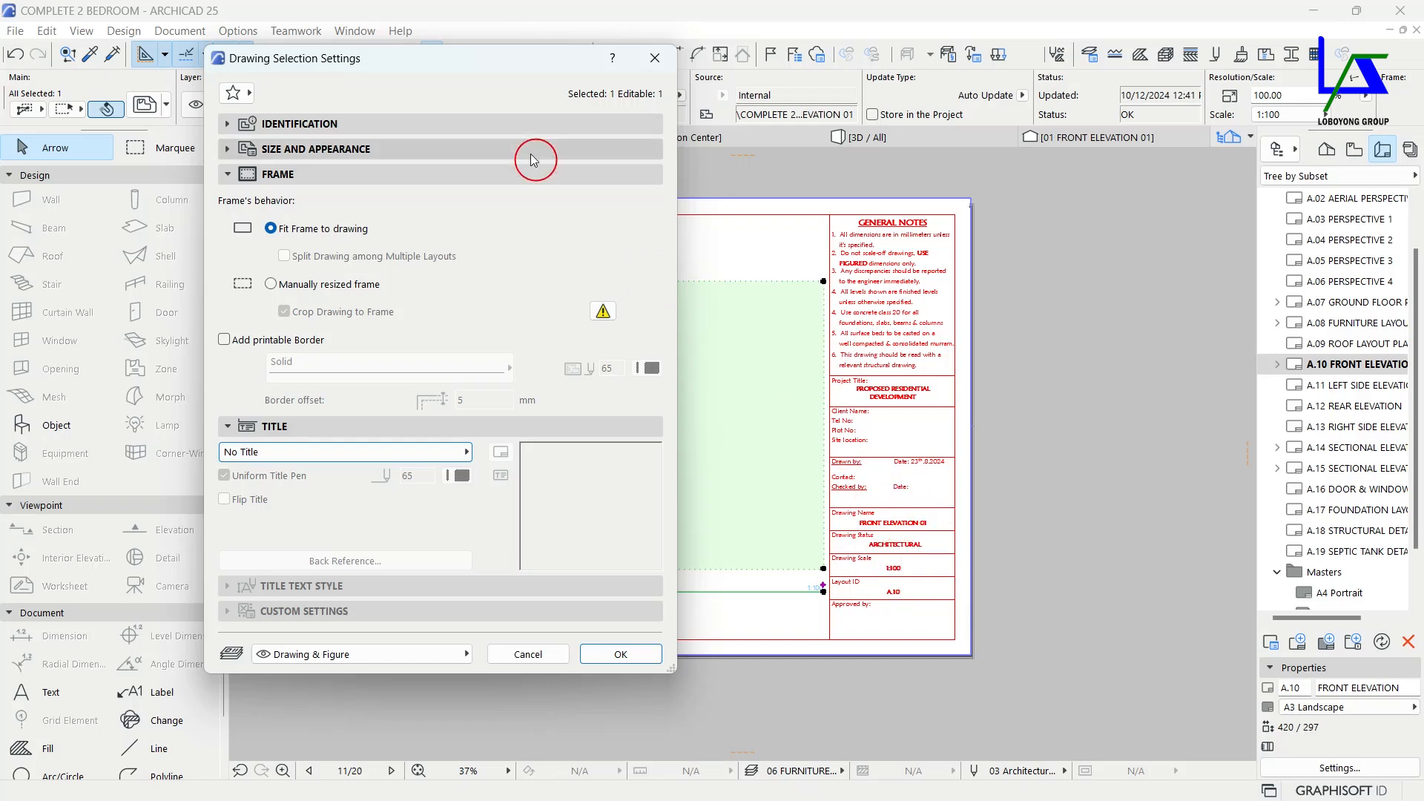
{"action": "left_click_drag", "start_coordinate": [460, 59], "coordinate": [954, 48]}
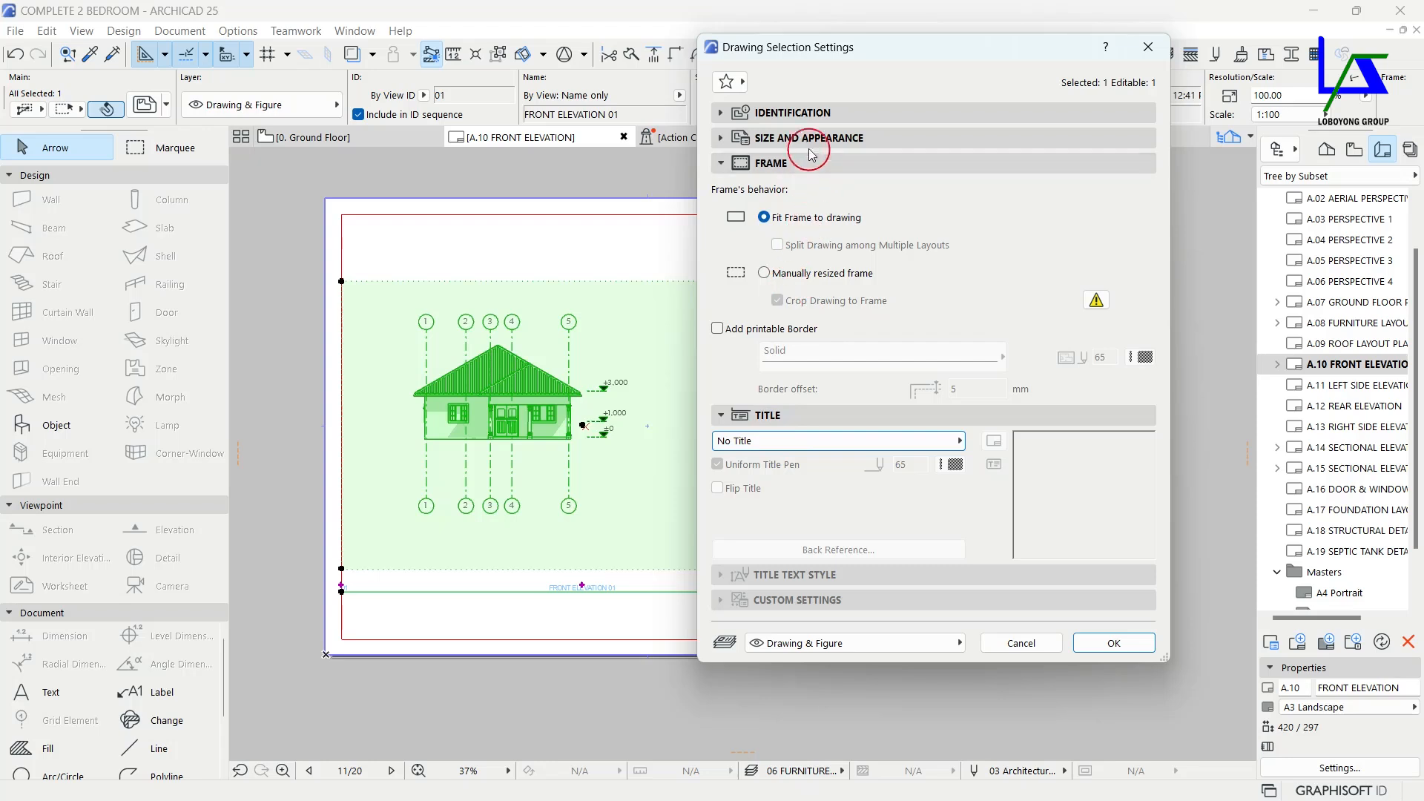
{"action": "mouse_move", "coordinate": [874, 49]}
{"action": "left_mouse_down"}
{"action": "mouse_move", "coordinate": [932, 64]}
{"action": "mouse_move", "coordinate": [1126, 62]}
{"action": "left_mouse_up"}
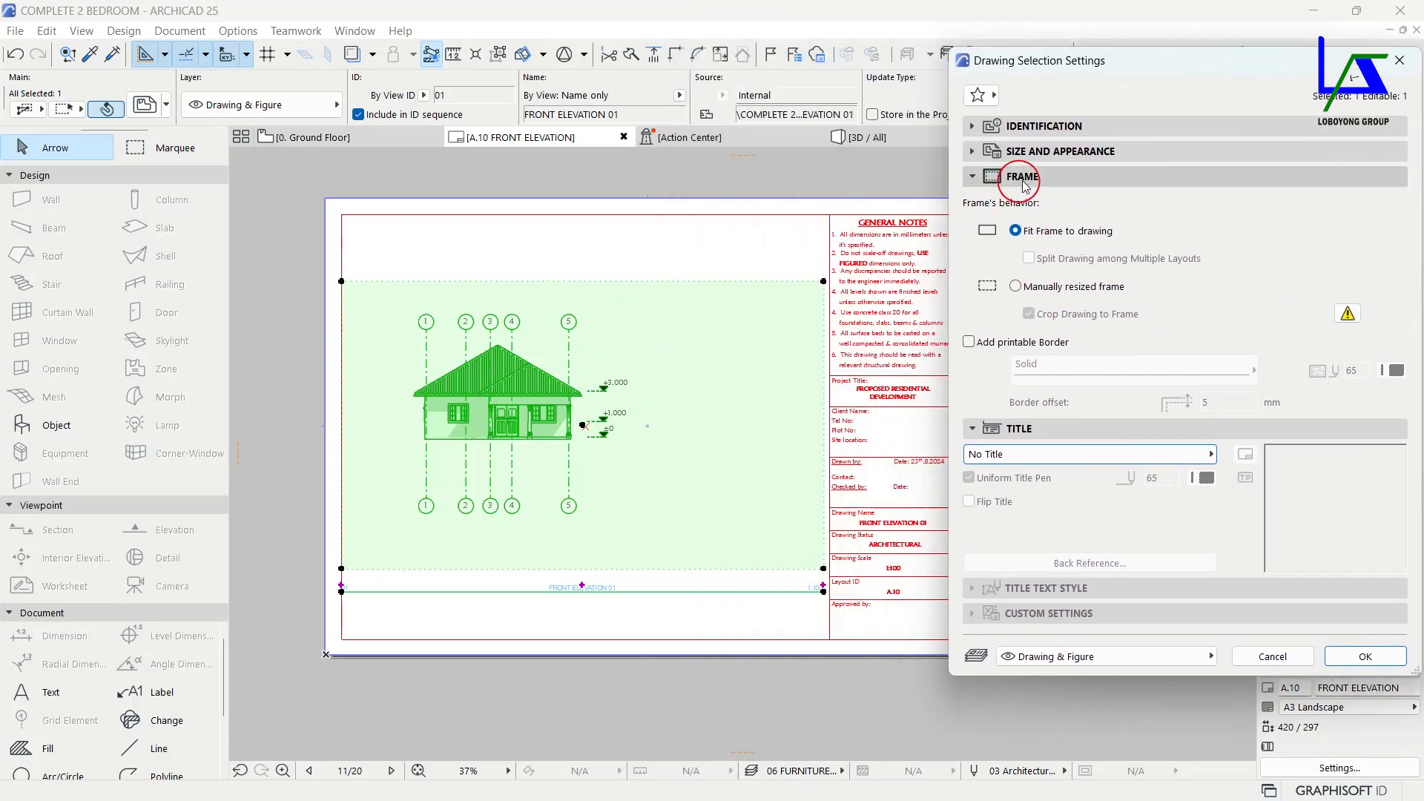
{"action": "left_click", "coordinate": [1047, 152]}
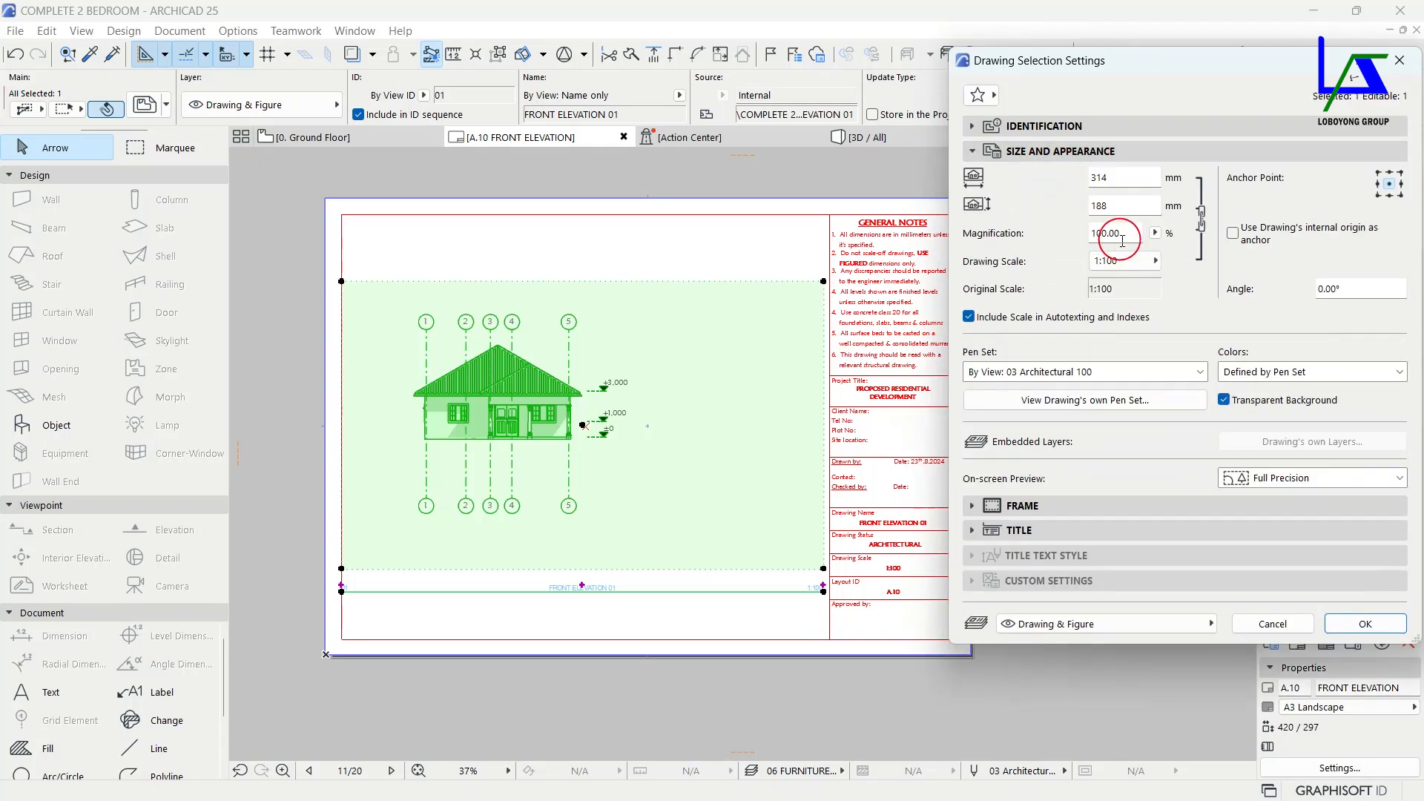
{"action": "left_click", "coordinate": [1135, 261]}
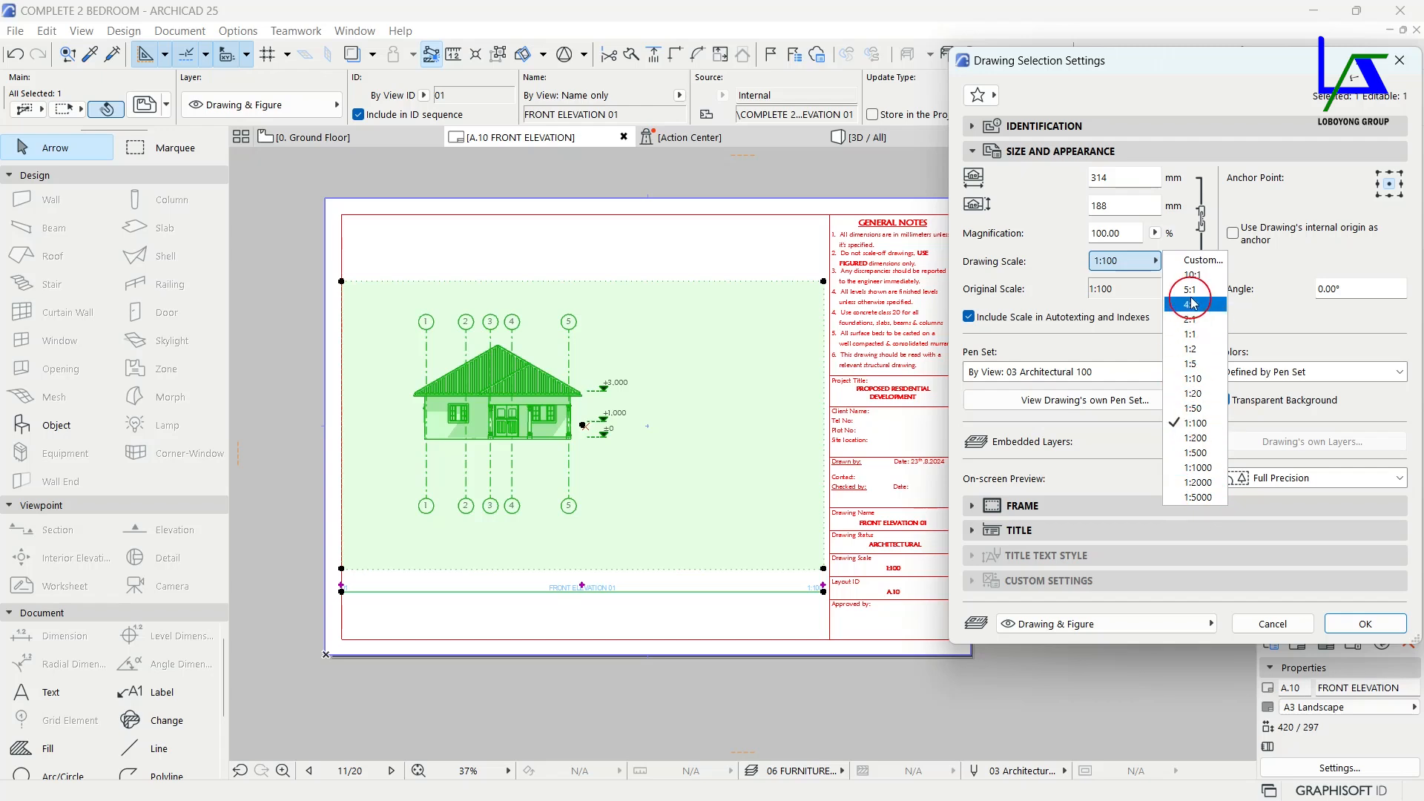
{"action": "left_click", "coordinate": [1193, 261]}
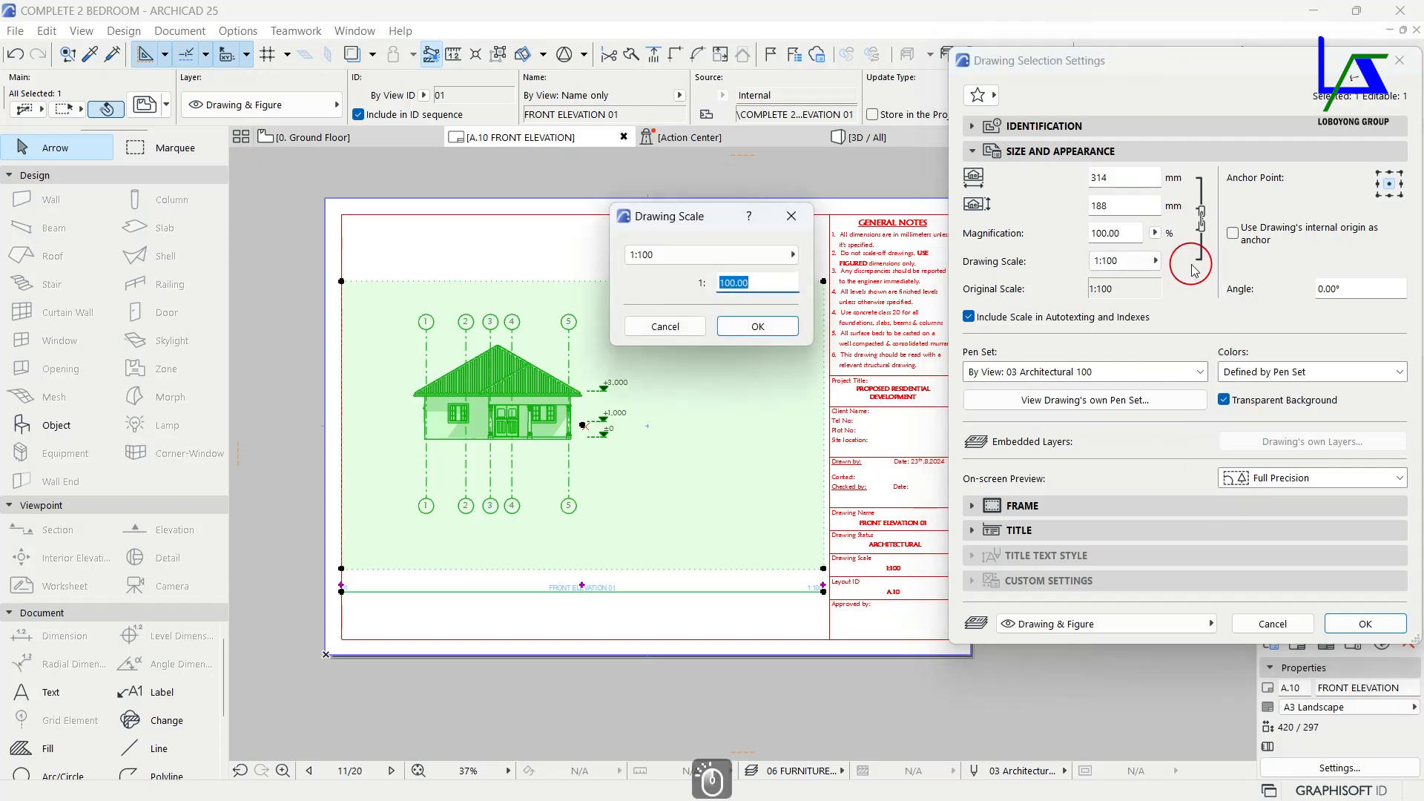
{"action": "type", "text": "60"}
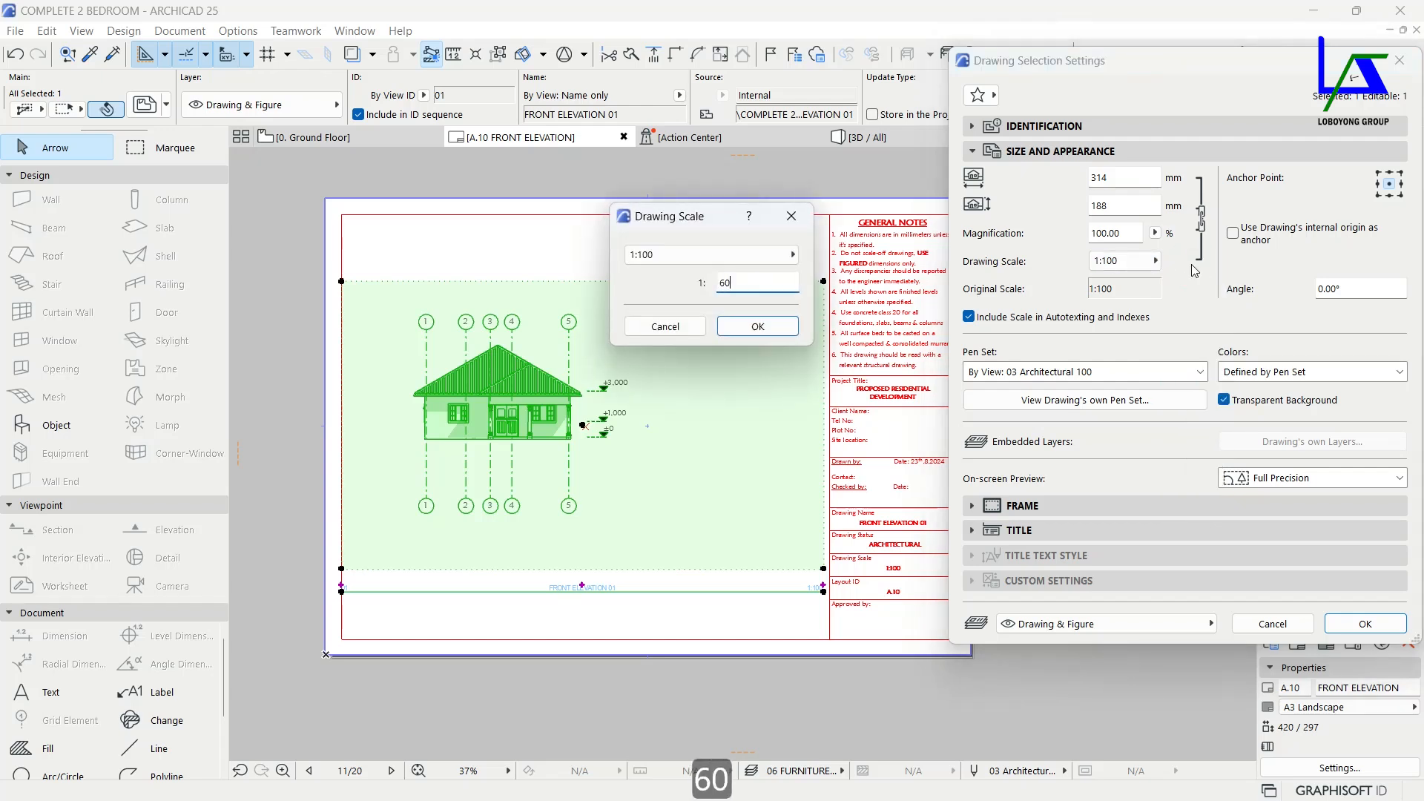
{"action": "left_click", "coordinate": [758, 326]}
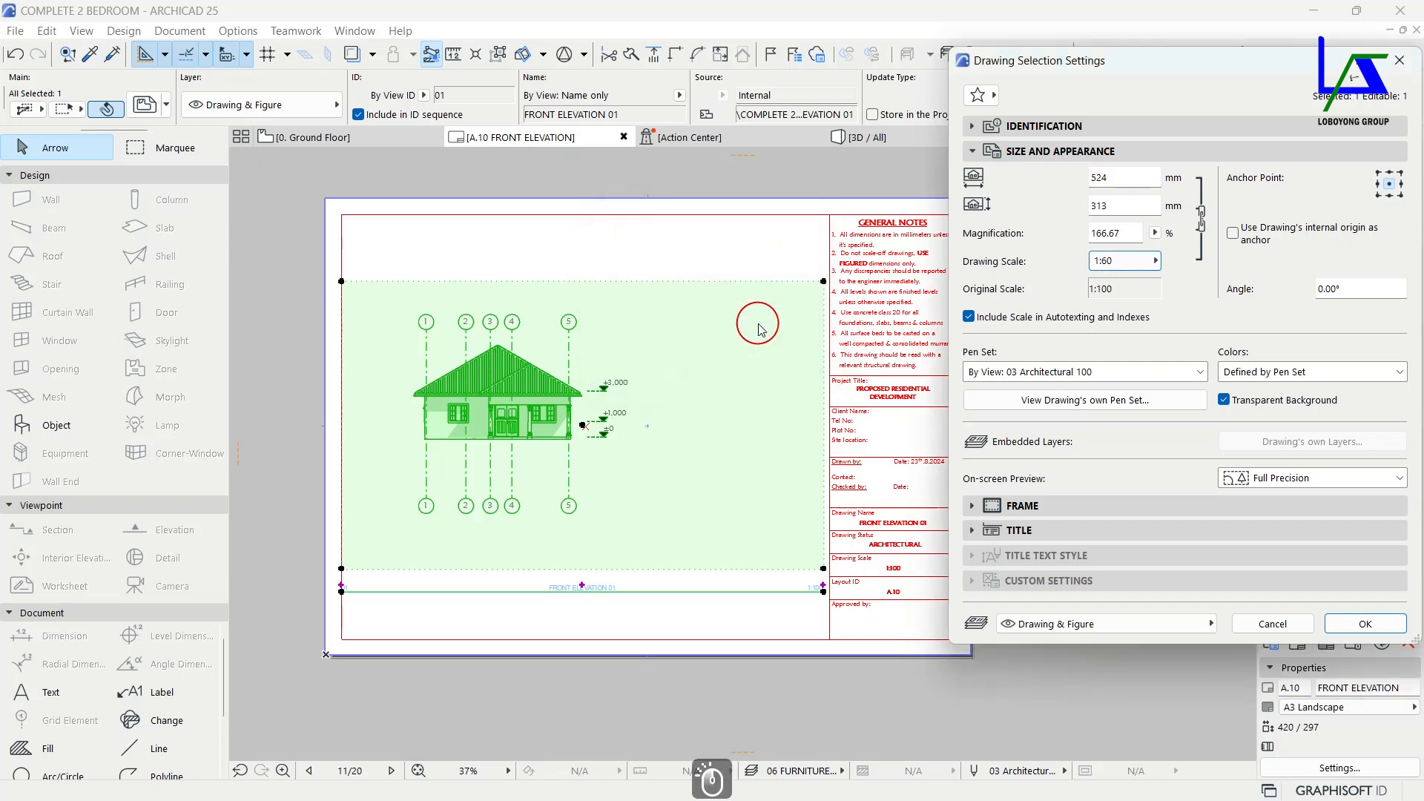
{"action": "left_click", "coordinate": [1327, 624]}
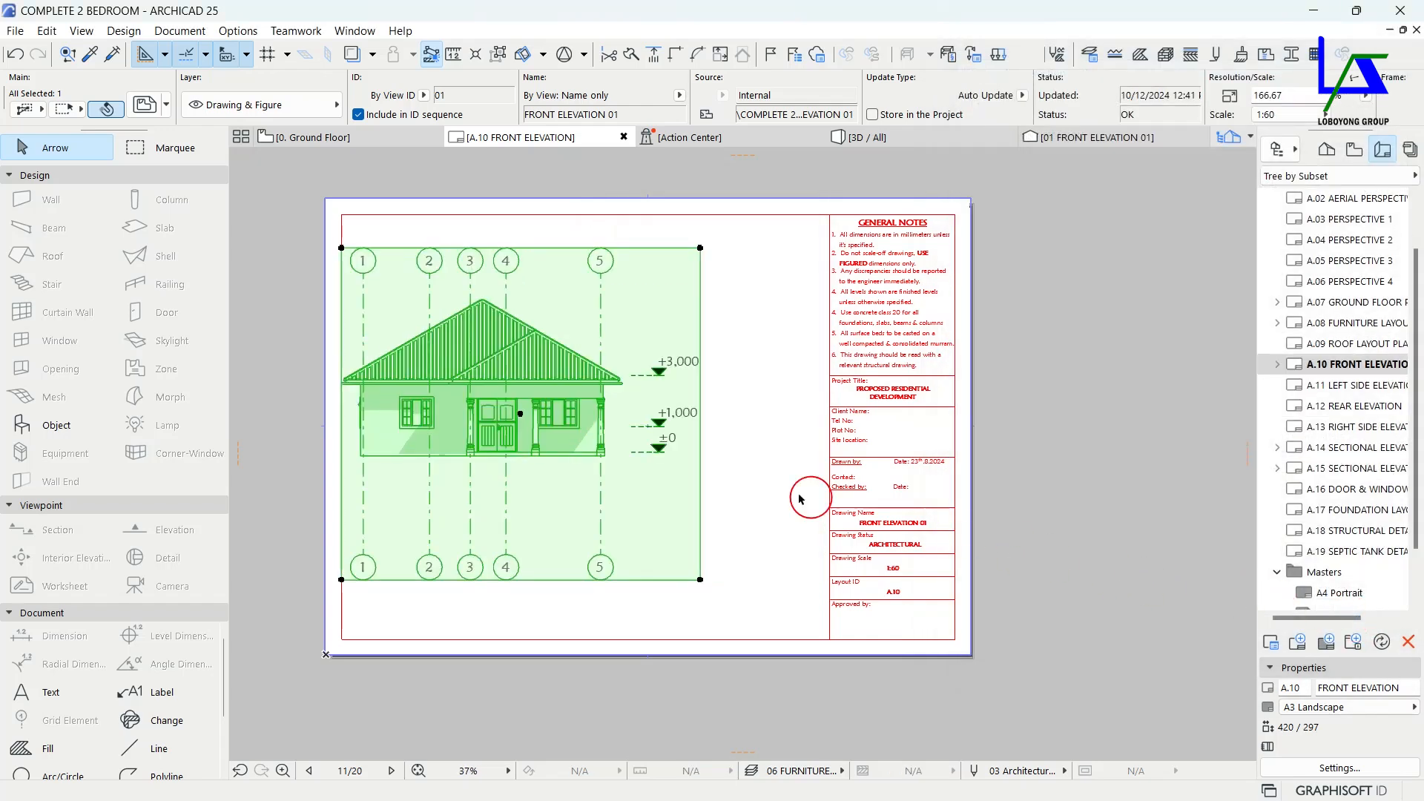
Move the front elevation drawing aside to expose the layout's centre mark, and place the drawing's centre point on that mark.
{"action": "scroll", "coordinate": [575, 472], "scroll_direction": "down", "scroll_amount": 2}
{"action": "middle_click_drag", "start_coordinate": [574, 472], "coordinate": [730, 439]}
{"action": "left_click", "coordinate": [720, 463]}
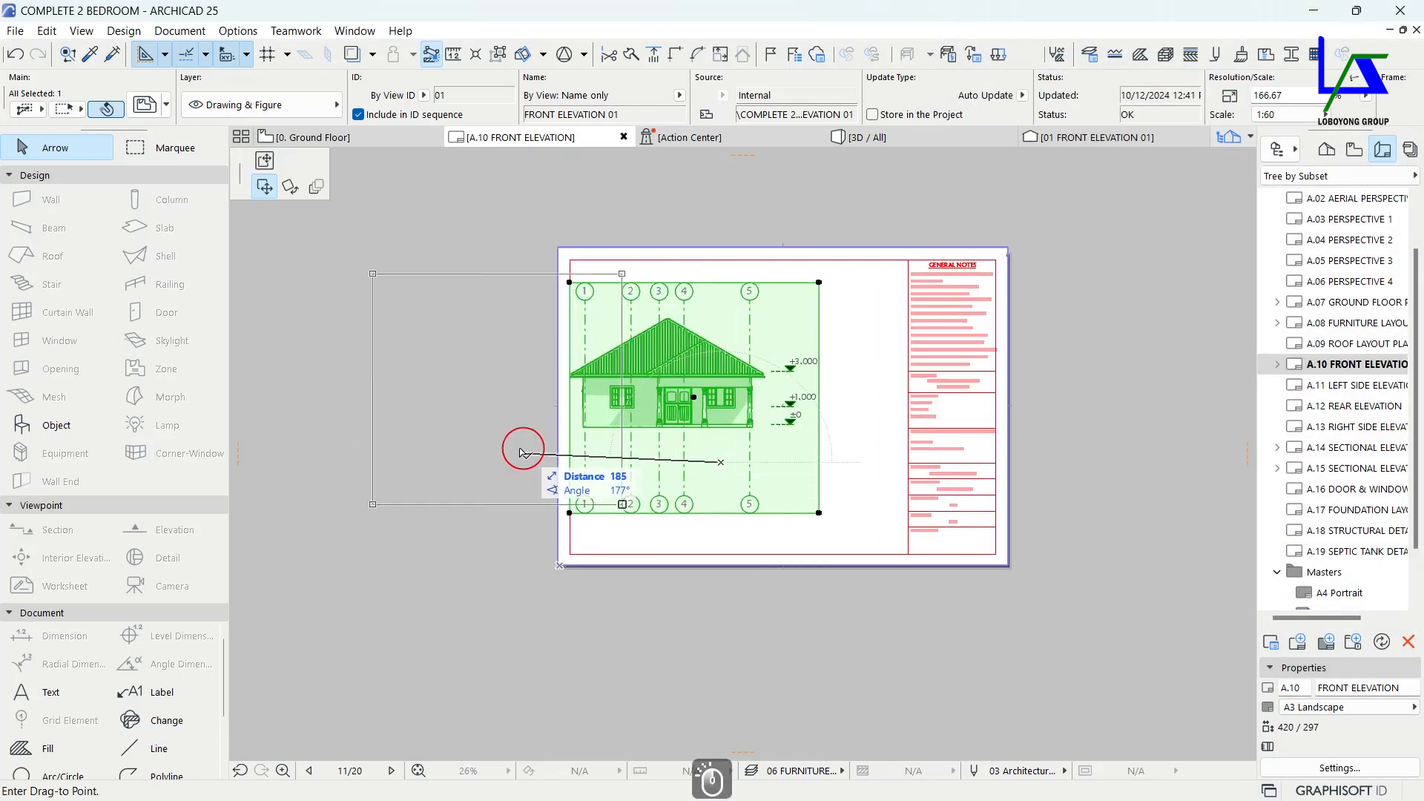
{"action": "left_click", "coordinate": [496, 452]}
{"action": "scroll", "coordinate": [471, 382], "scroll_direction": "up", "scroll_amount": 2}
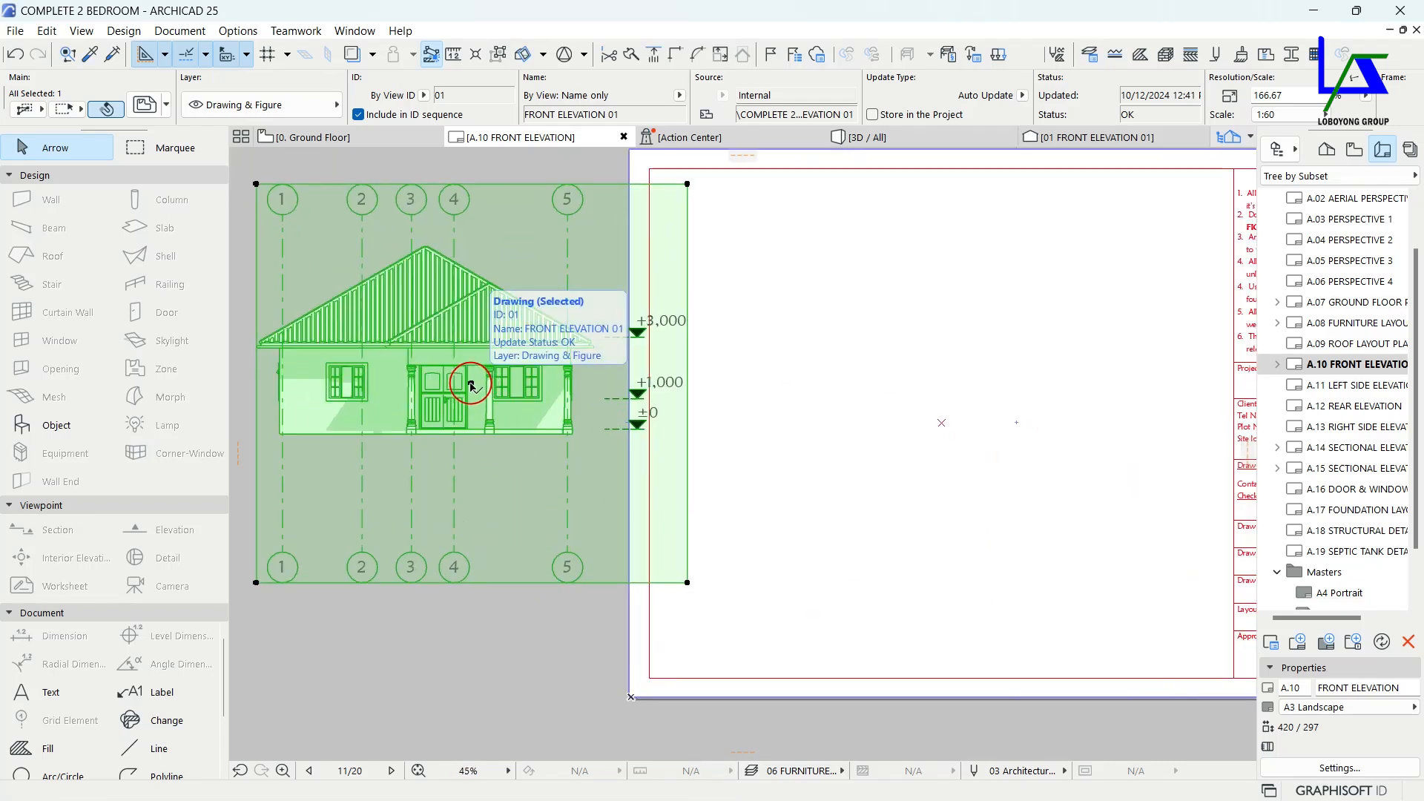
{"action": "left_click", "coordinate": [472, 385]}
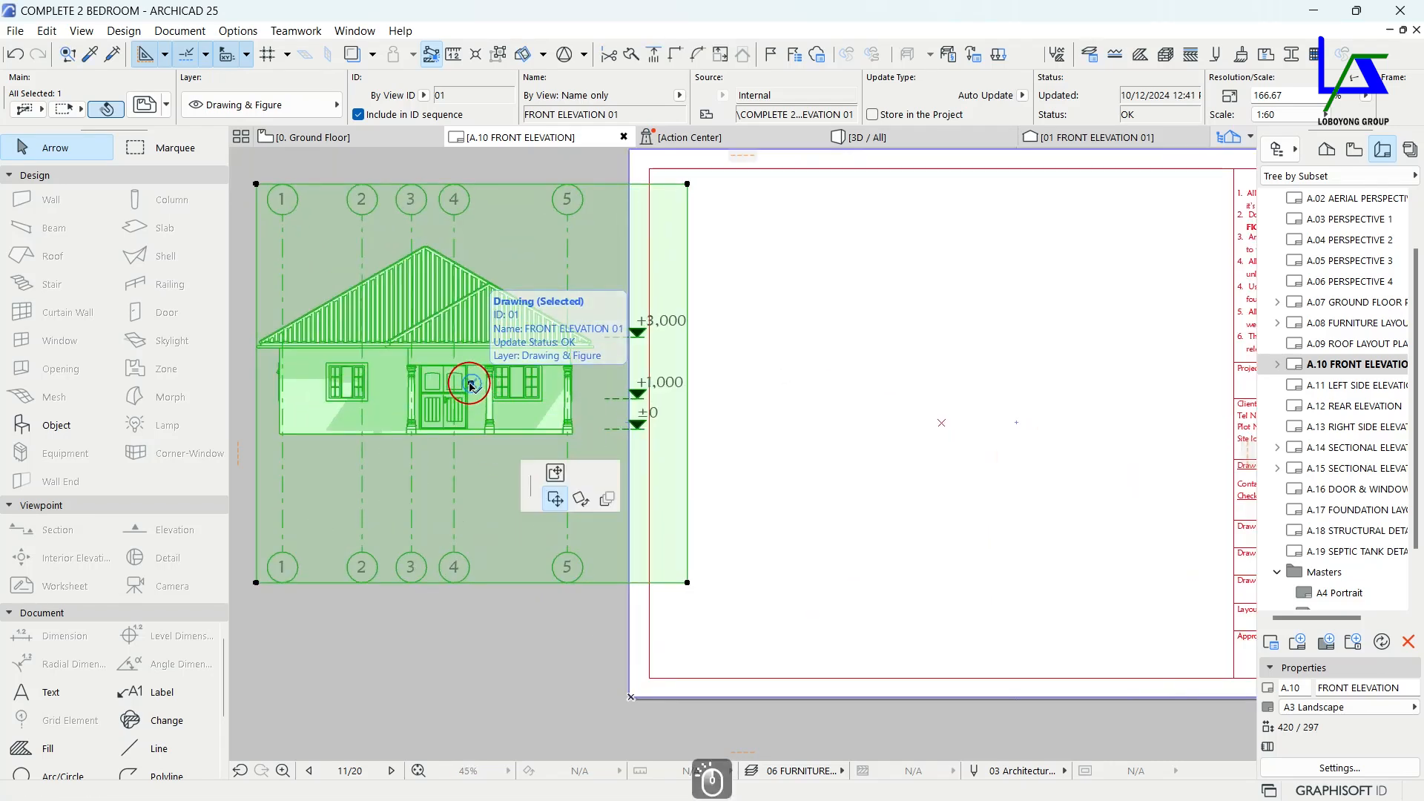
{"action": "left_click", "coordinate": [943, 426]}
{"action": "scroll", "coordinate": [946, 430], "scroll_direction": "down", "scroll_amount": 2}
{"action": "scroll", "coordinate": [951, 431], "scroll_direction": "down", "scroll_amount": 1}
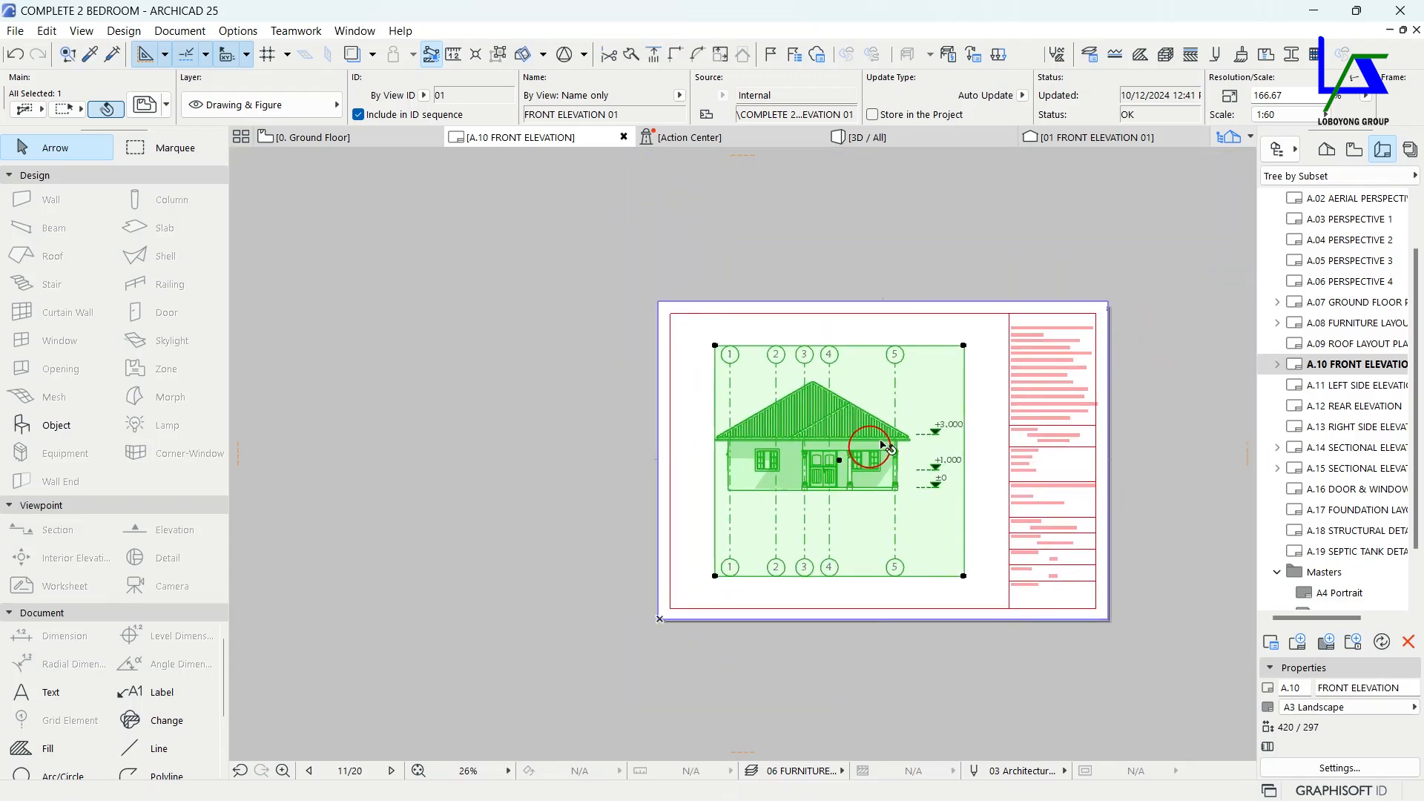
Offset all edges of the front elevation drawing's frame slightly outward and deselect the drawing.
{"action": "left_click", "coordinate": [964, 345]}
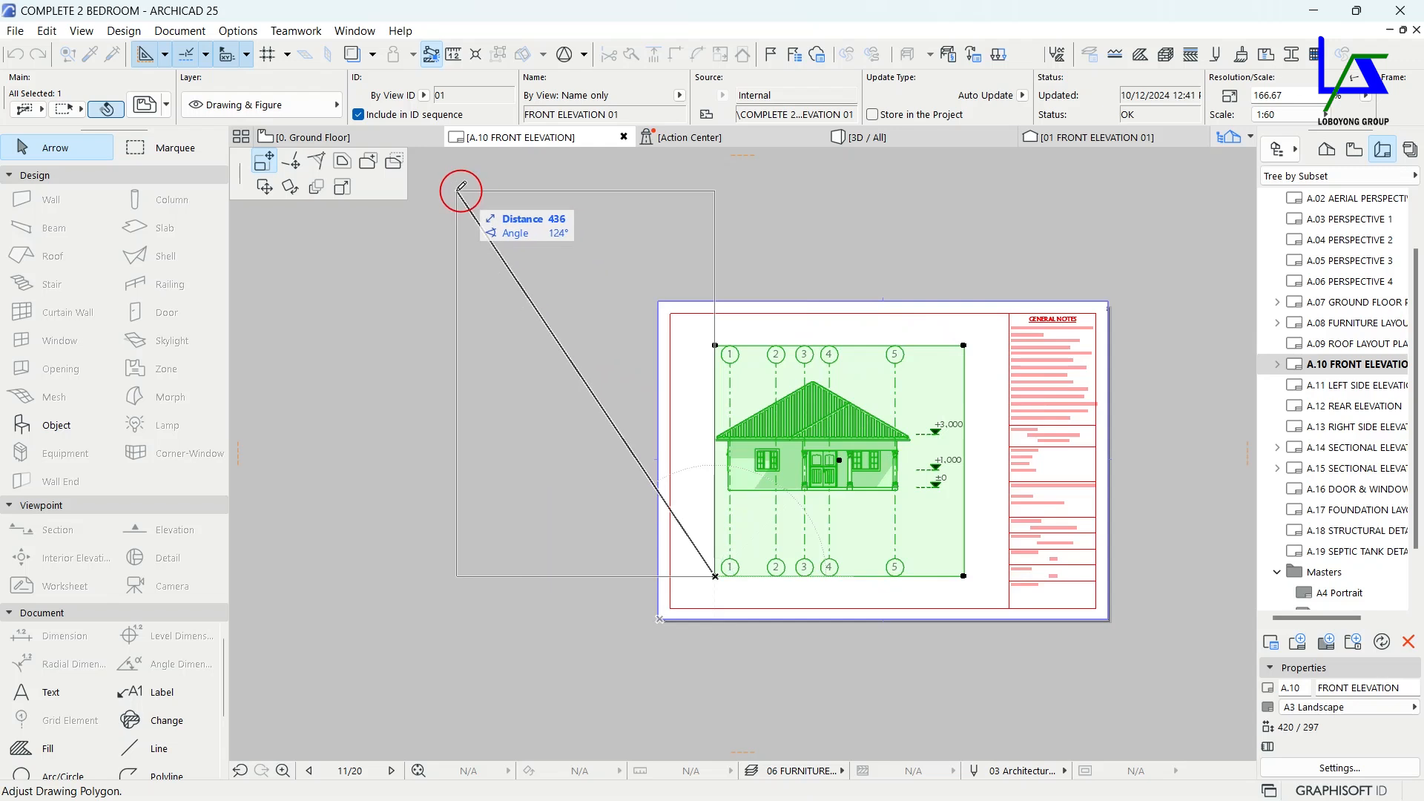
{"action": "left_click", "coordinate": [352, 163]}
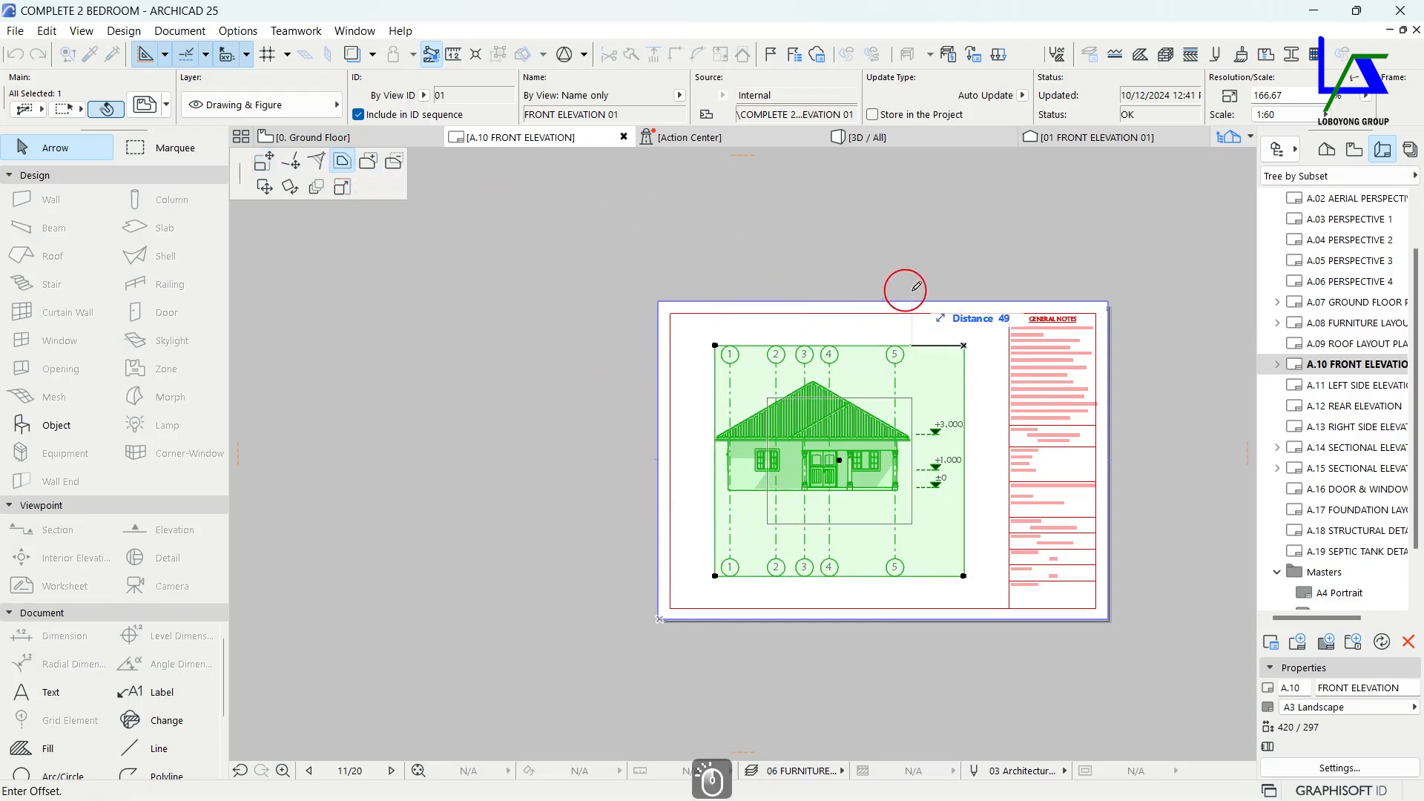
{"action": "left_click", "coordinate": [977, 336]}
{"action": "left_click", "coordinate": [1004, 352]}
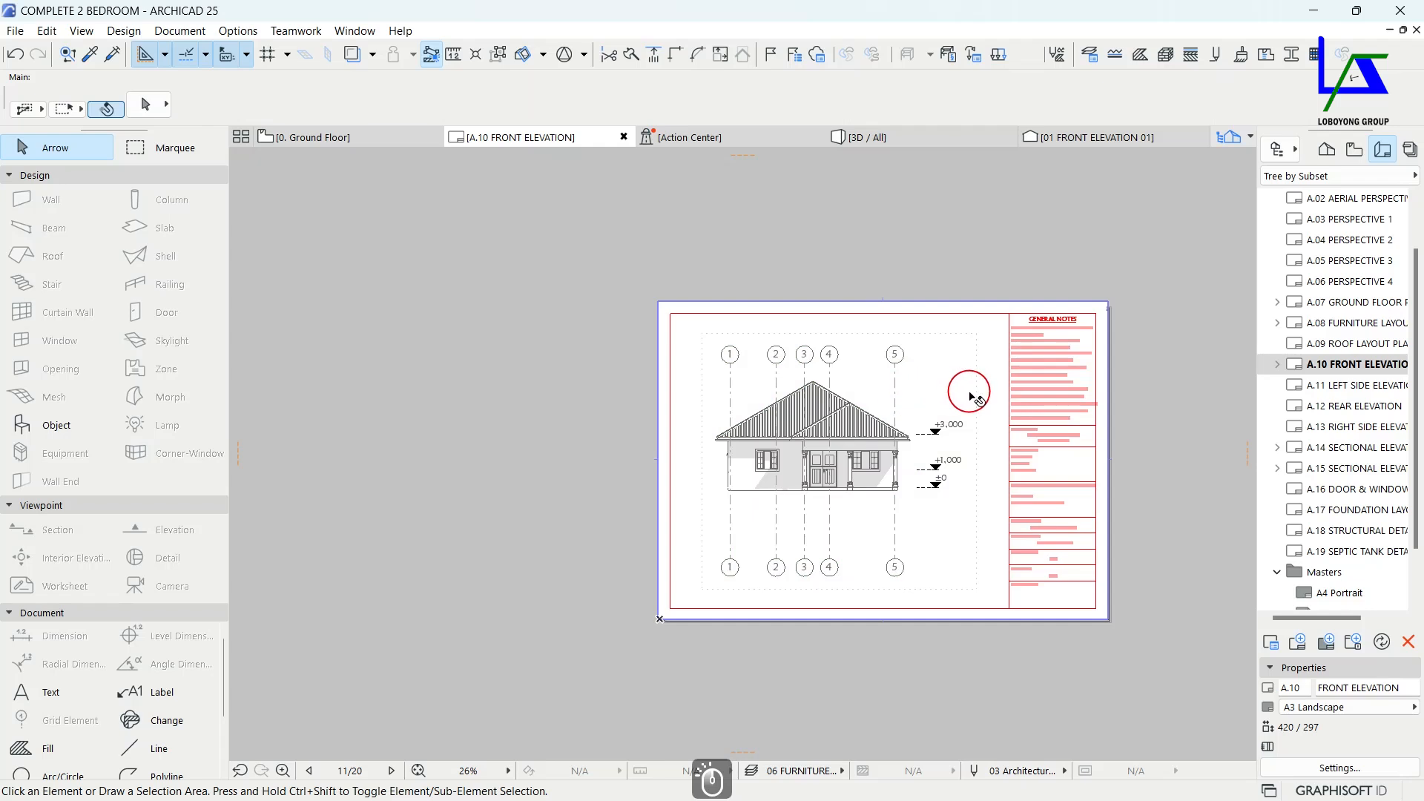
Open the A.11 LEFT SIDE ELEVATION layout.
{"action": "scroll", "coordinate": [969, 393], "scroll_direction": "up", "scroll_amount": 3}
{"action": "middle_click_drag", "start_coordinate": [926, 464], "coordinate": [841, 445]}
{"action": "scroll", "coordinate": [730, 416], "scroll_direction": "down", "scroll_amount": 1}
{"action": "middle_click_drag", "start_coordinate": [729, 417], "coordinate": [675, 417]}
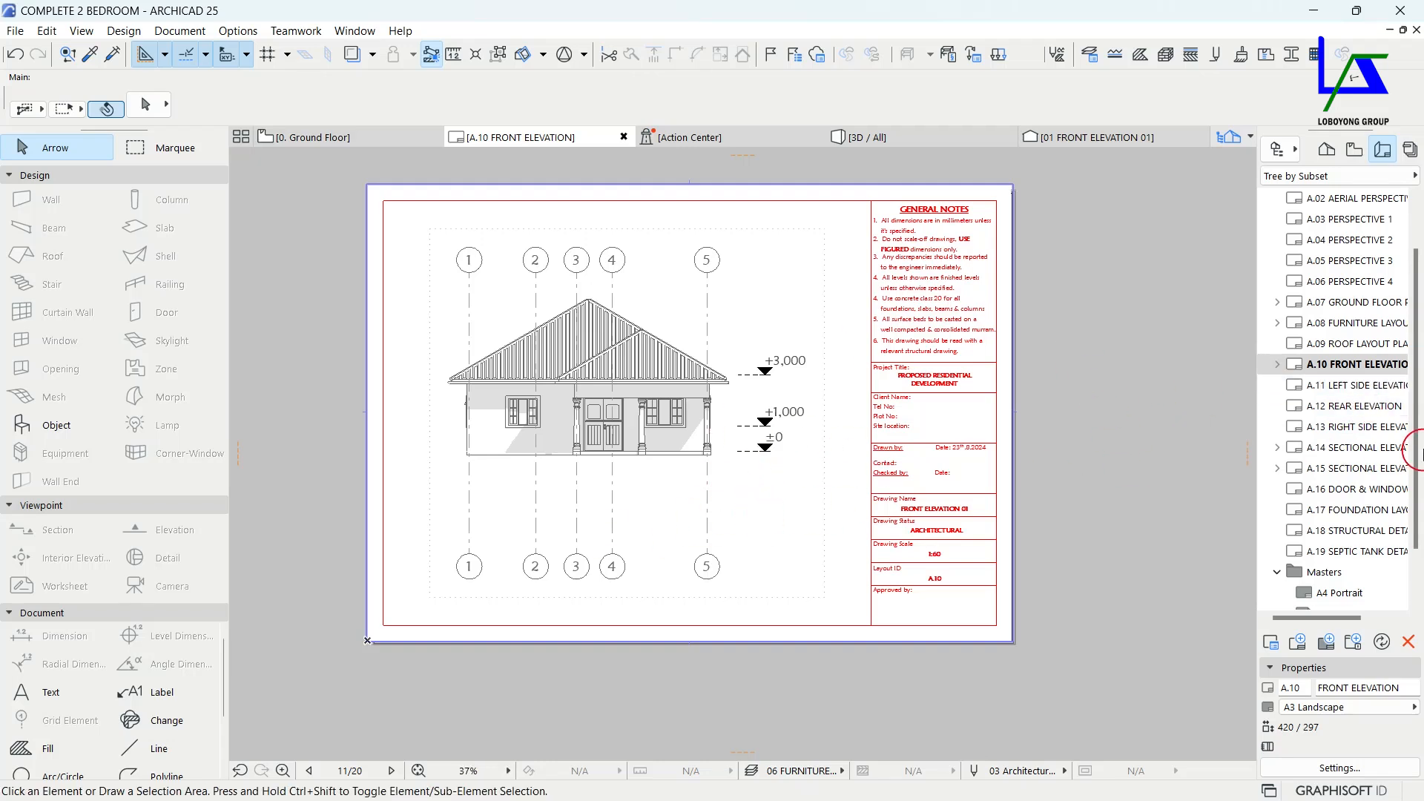
{"action": "double_click", "coordinate": [1287, 385]}
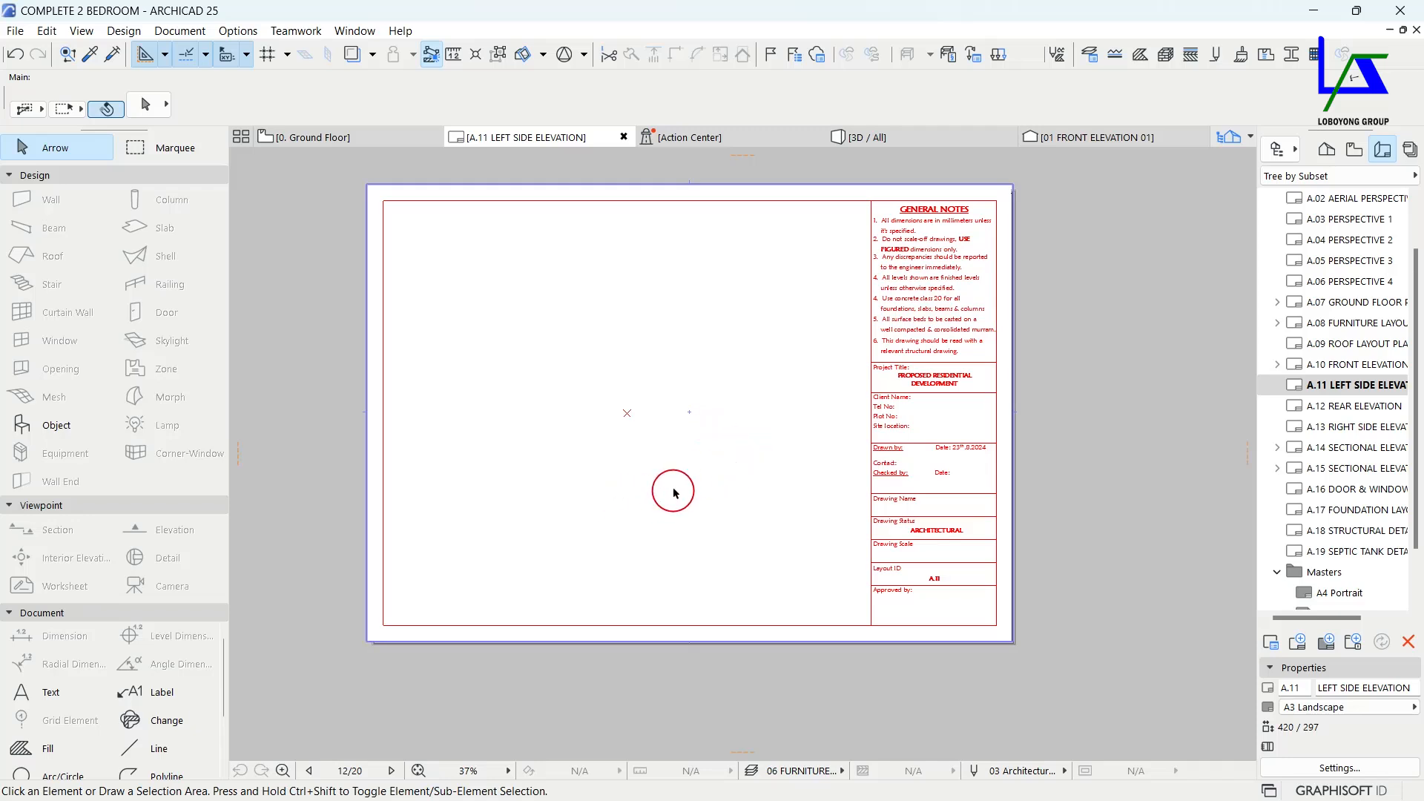
{"action": "middle_click_drag", "start_coordinate": [671, 488], "coordinate": [634, 454]}
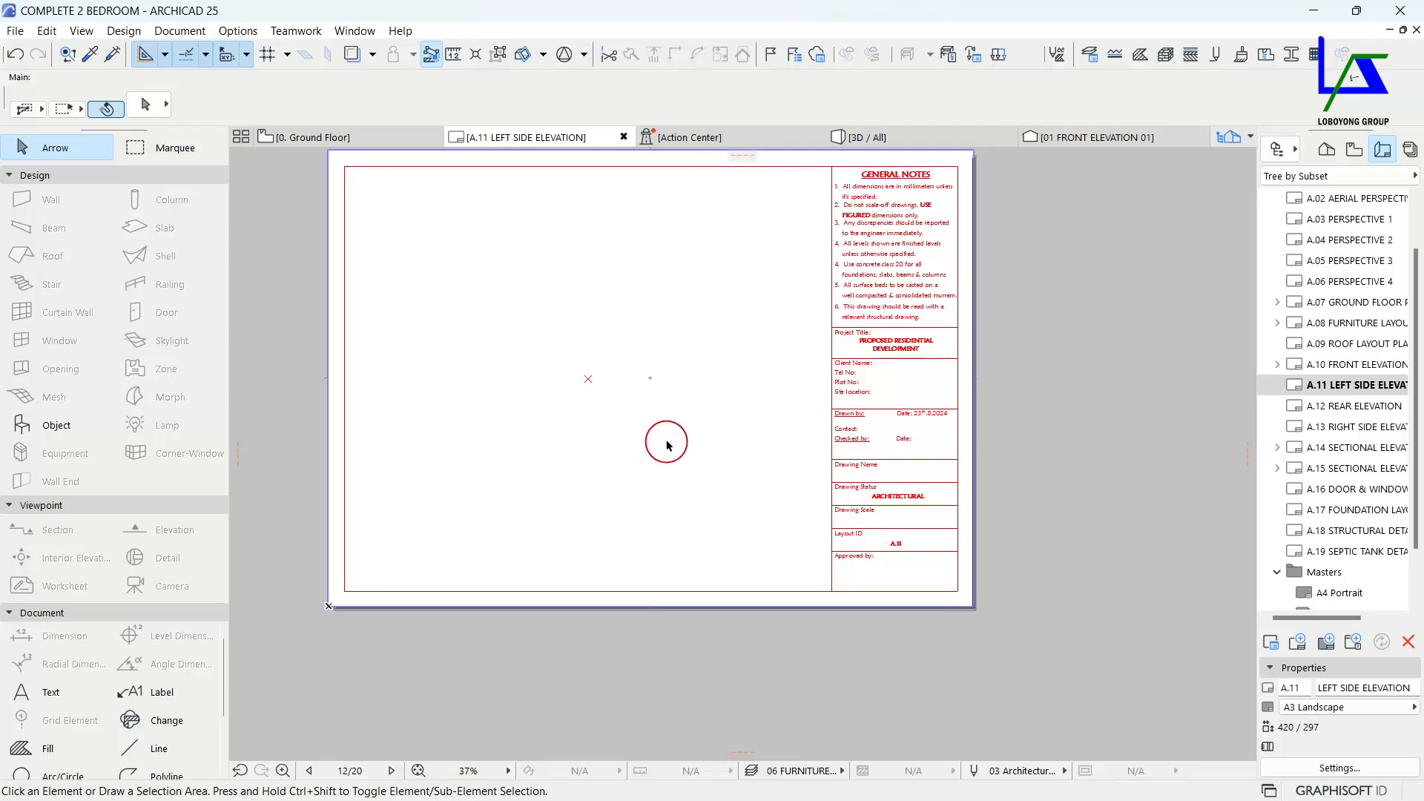
{"action": "middle_click_drag", "start_coordinate": [665, 439], "coordinate": [676, 453]}
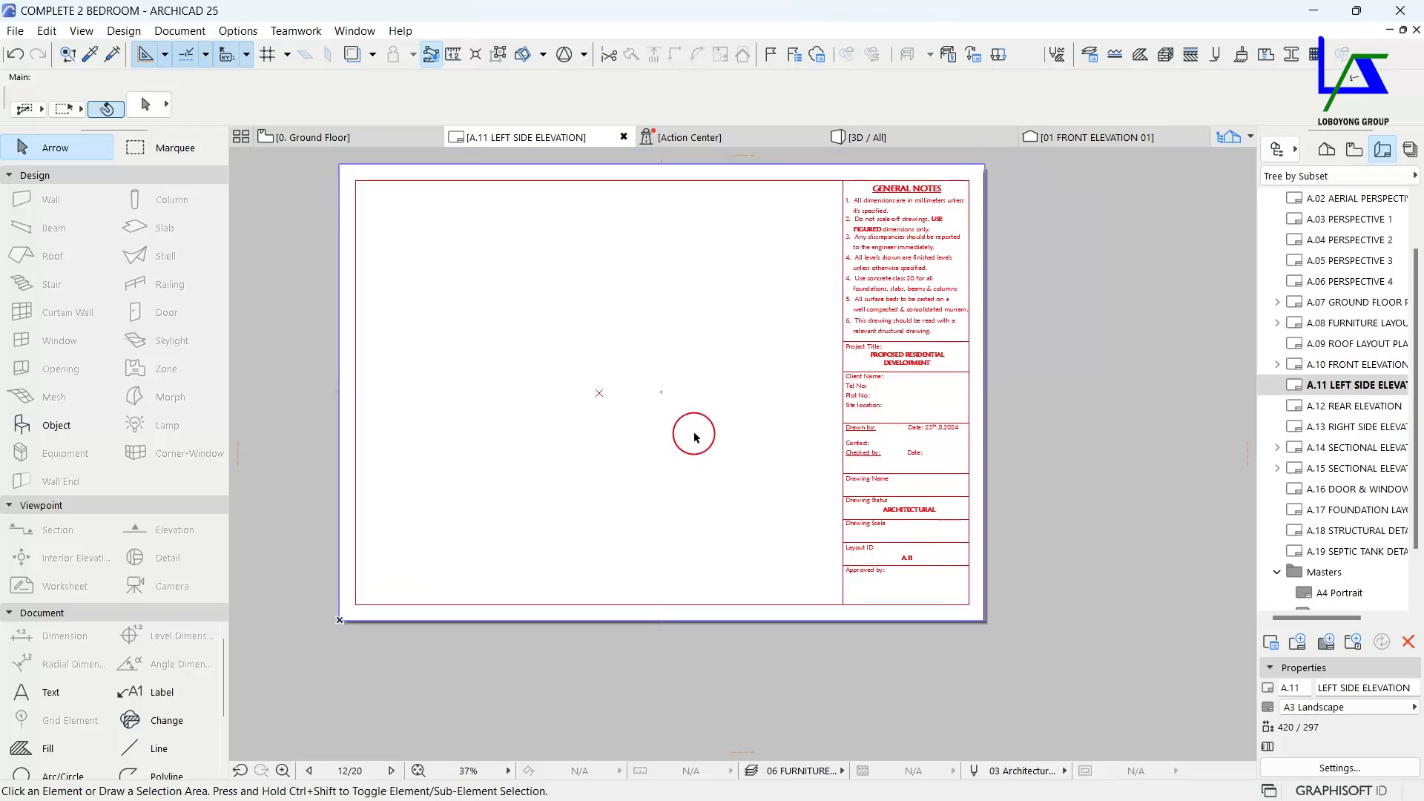
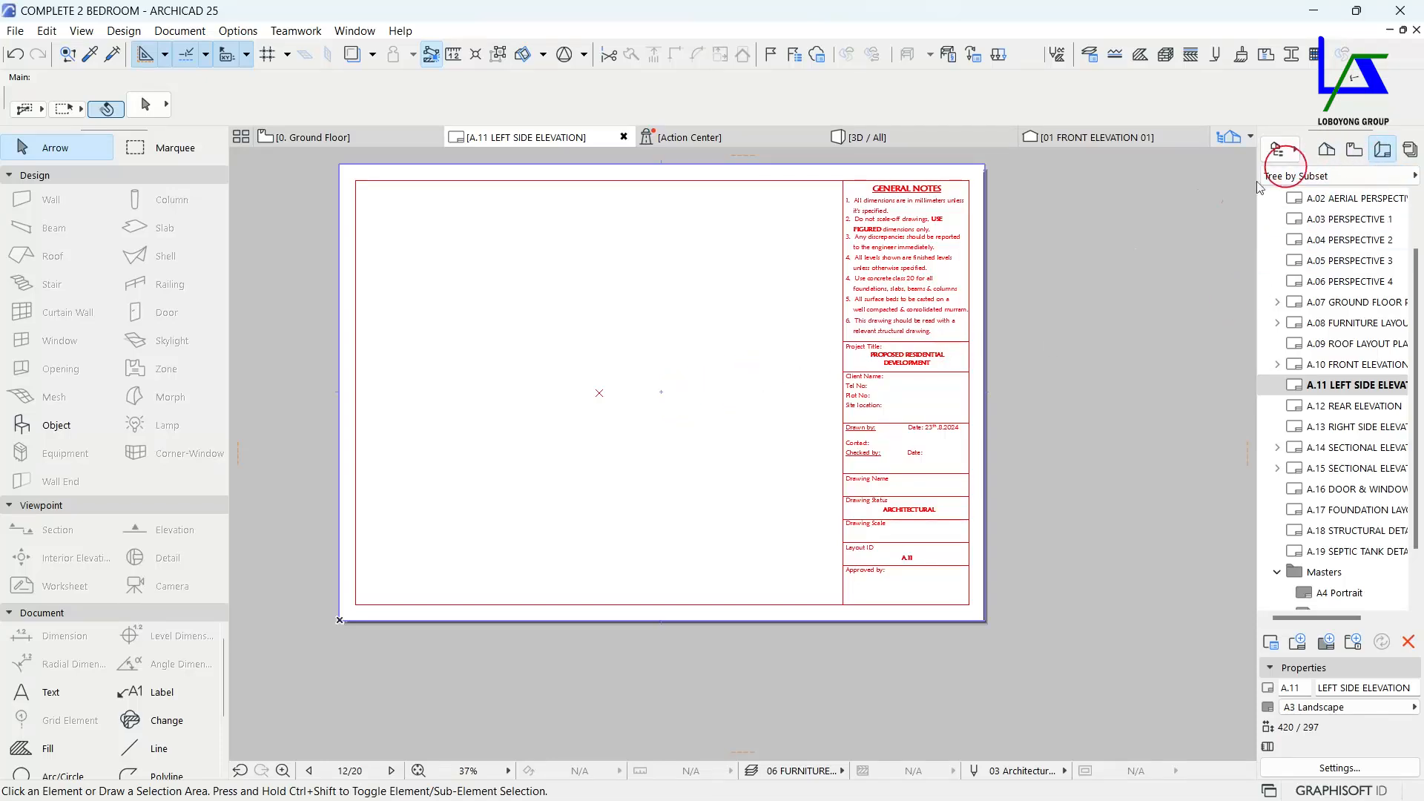
{"action": "middle_click_drag", "start_coordinate": [892, 367], "coordinate": [896, 393]}
{"action": "middle_click_drag", "start_coordinate": [639, 407], "coordinate": [710, 406]}
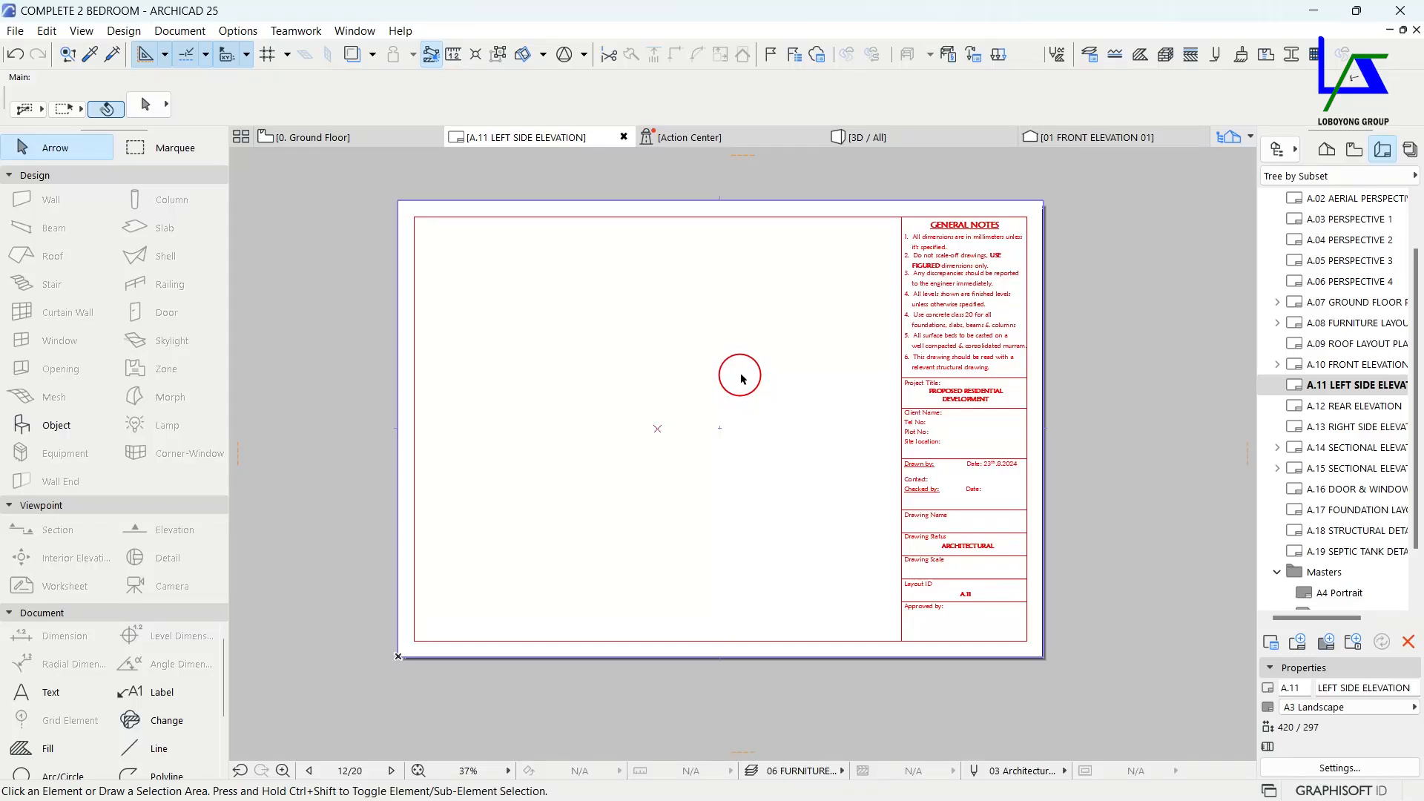
{"action": "middle_click_drag", "start_coordinate": [1016, 430], "coordinate": [1028, 430]}
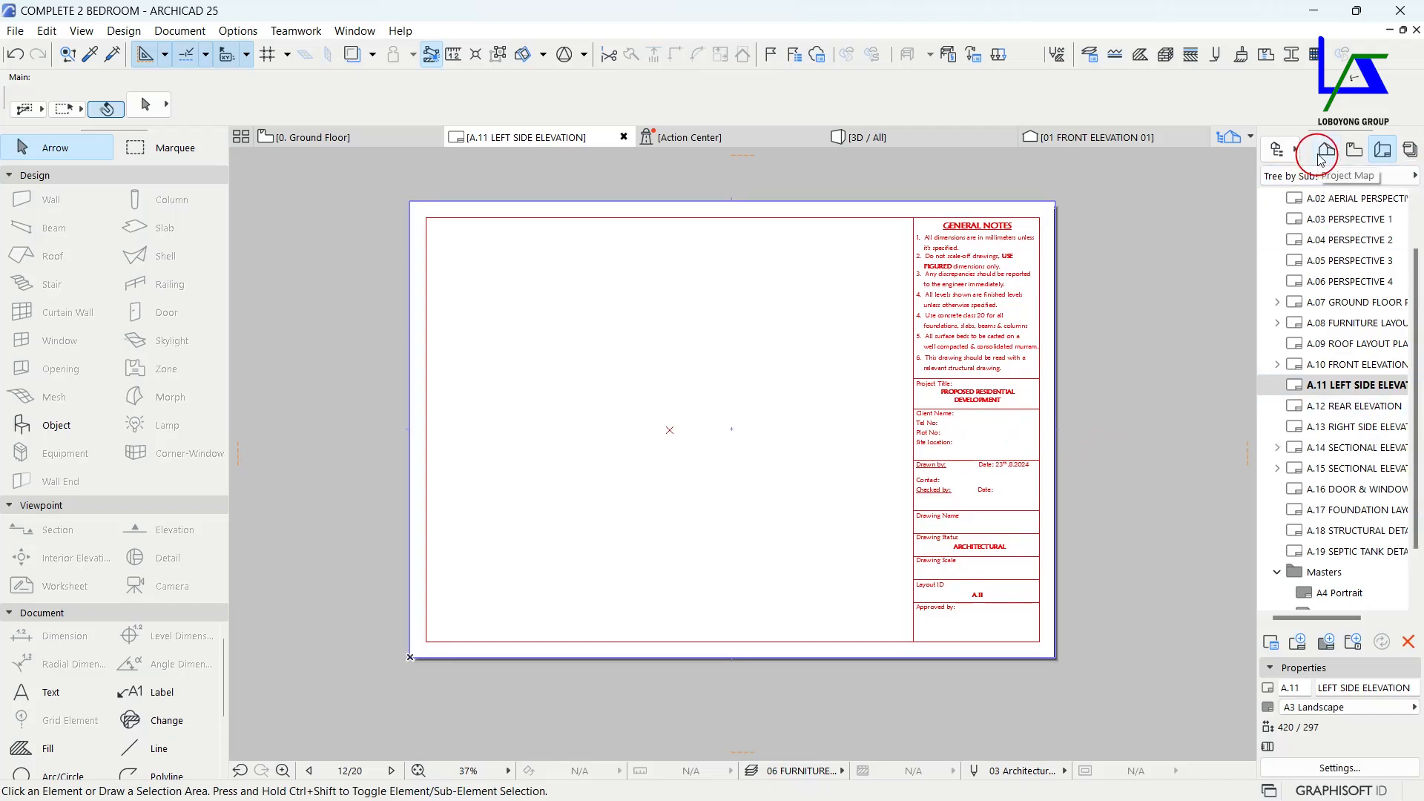
Place the 02 LEFT SIDE ELEVATION viewpoint from the project map near the centre mark of the A.11 layout.
{"action": "left_click", "coordinate": [1323, 156]}
{"action": "left_click", "coordinate": [1386, 383]}
{"action": "mouse_move", "coordinate": [1392, 393]}
{"action": "left_mouse_down"}
{"action": "mouse_move", "coordinate": [1193, 414]}
{"action": "mouse_move", "coordinate": [706, 413]}
{"action": "mouse_move", "coordinate": [656, 438]}
{"action": "left_mouse_up"}
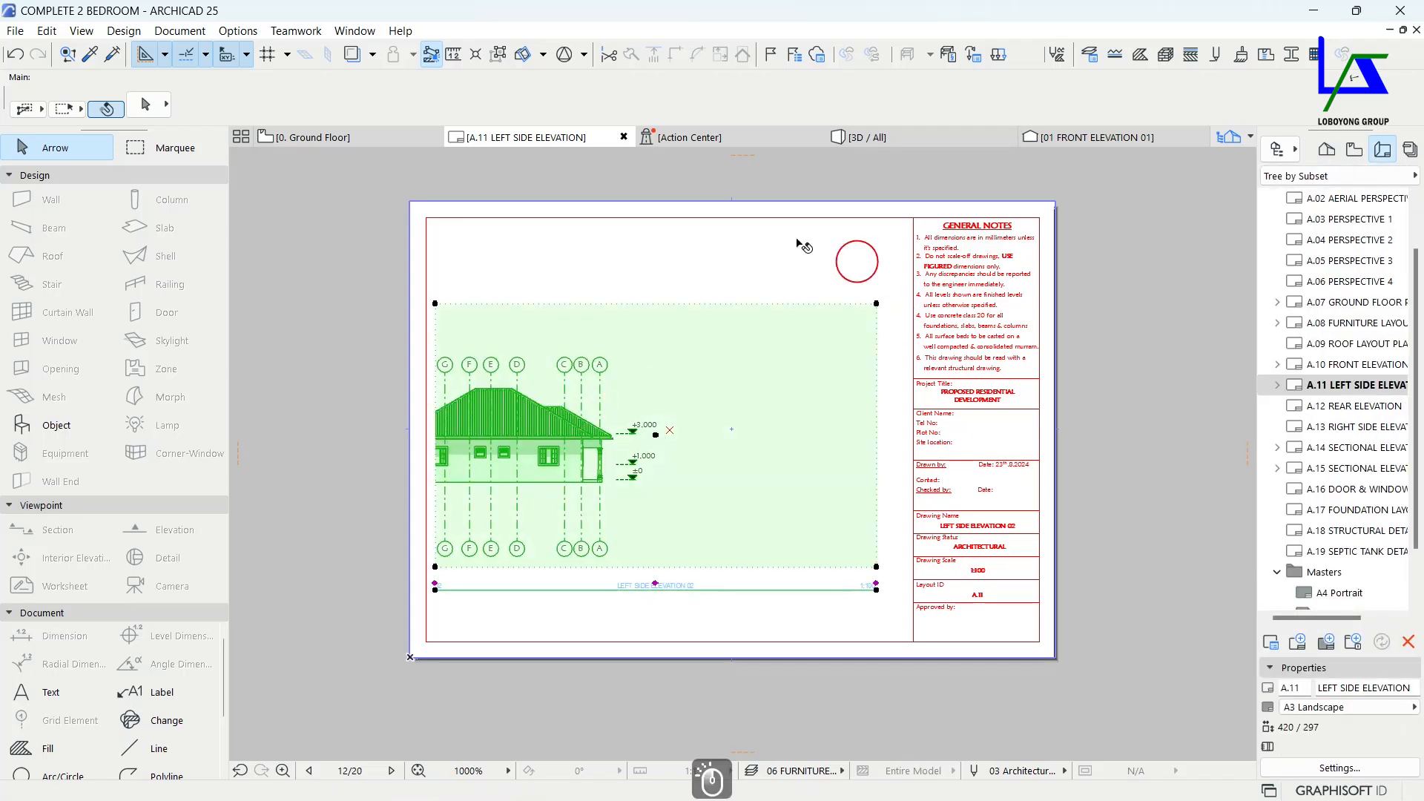
Open the left side elevation drawing's selection settings and set its drawing scale to a custom 1:60.
{"action": "left_click", "coordinate": [146, 105]}
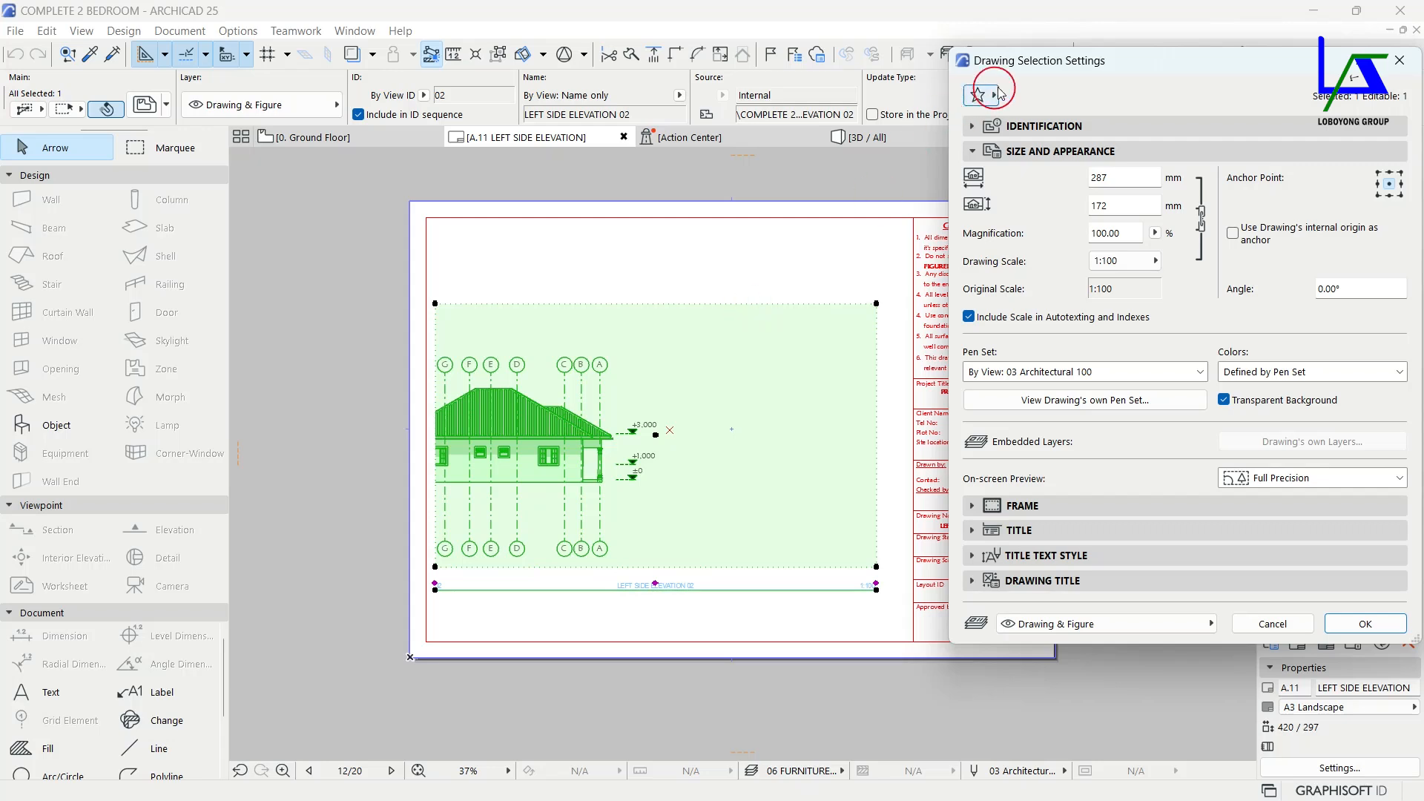
{"action": "left_click_drag", "start_coordinate": [1054, 61], "coordinate": [804, 54]}
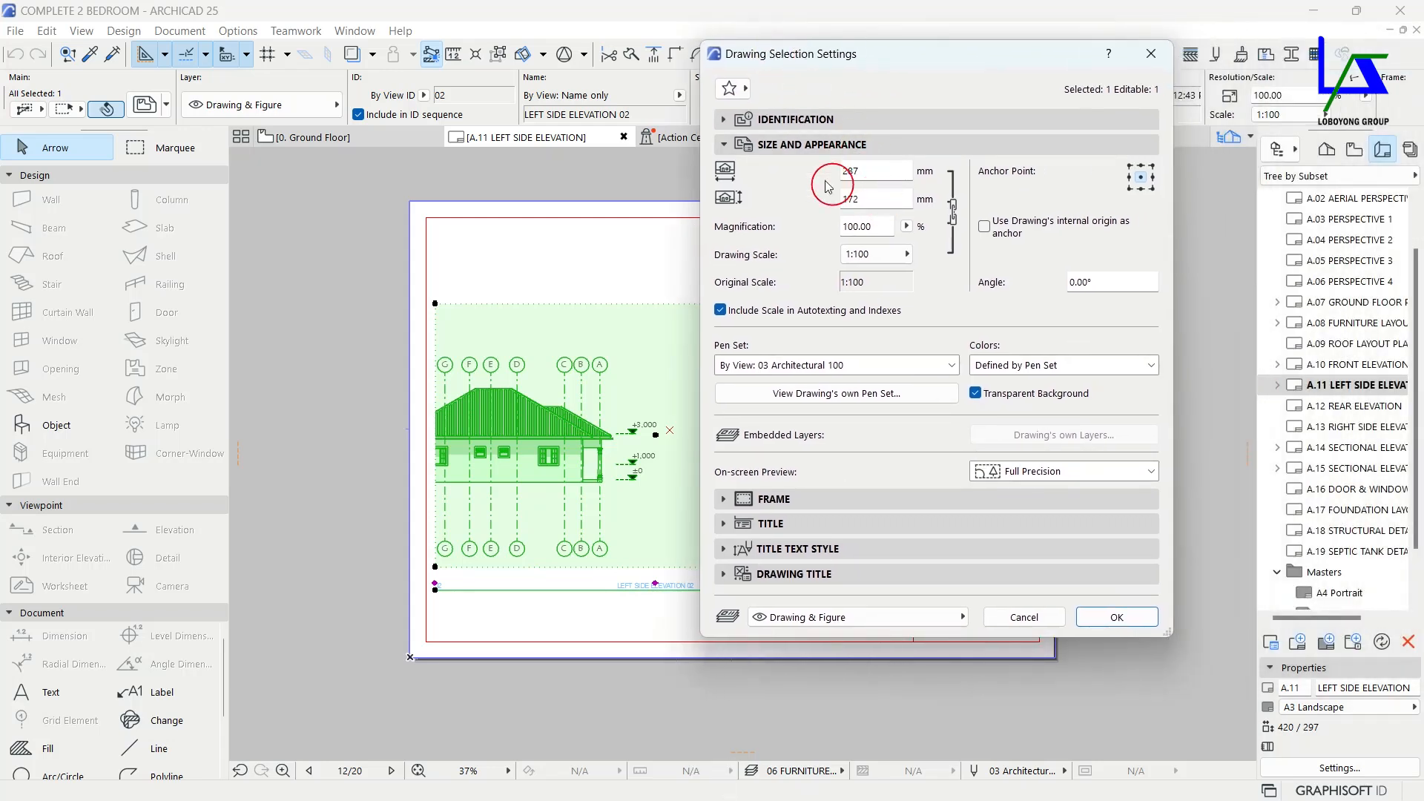
{"action": "left_click", "coordinate": [901, 254]}
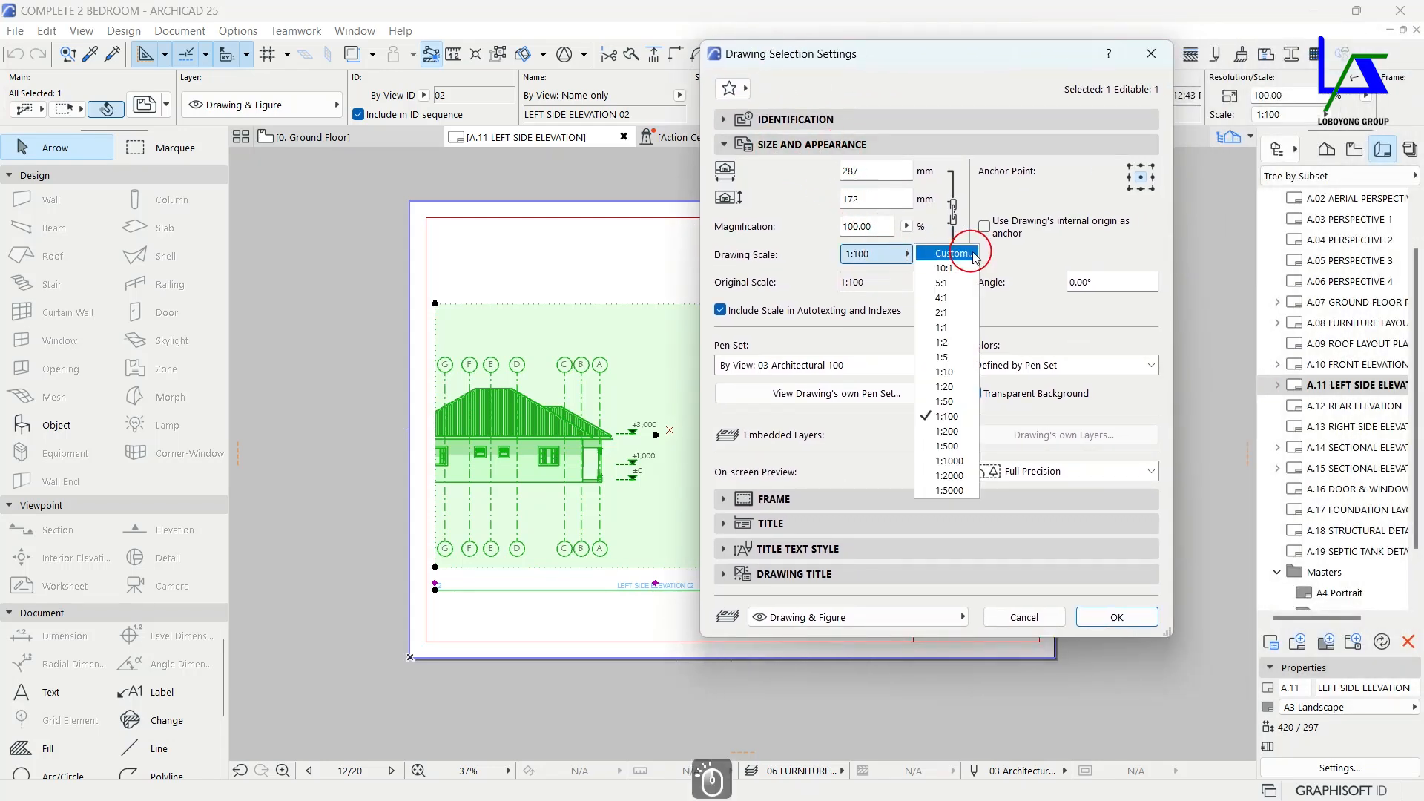
{"action": "left_click", "coordinate": [974, 254]}
{"action": "type", "text": "60"}
{"action": "left_click", "coordinate": [786, 324]}
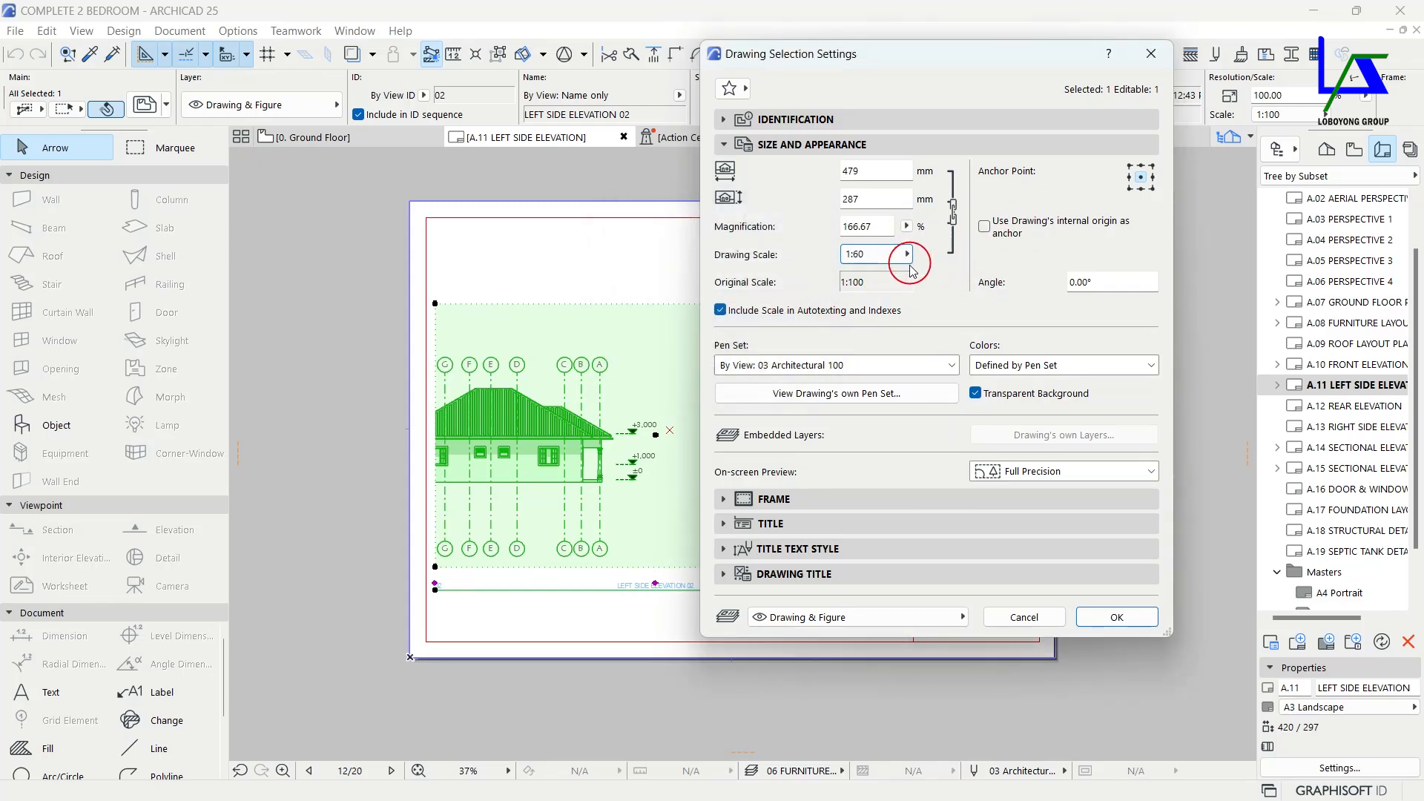
Set the left side elevation's frame to fit the drawing, choose No Title, and apply the drawing settings.
{"action": "left_click", "coordinate": [801, 506]}
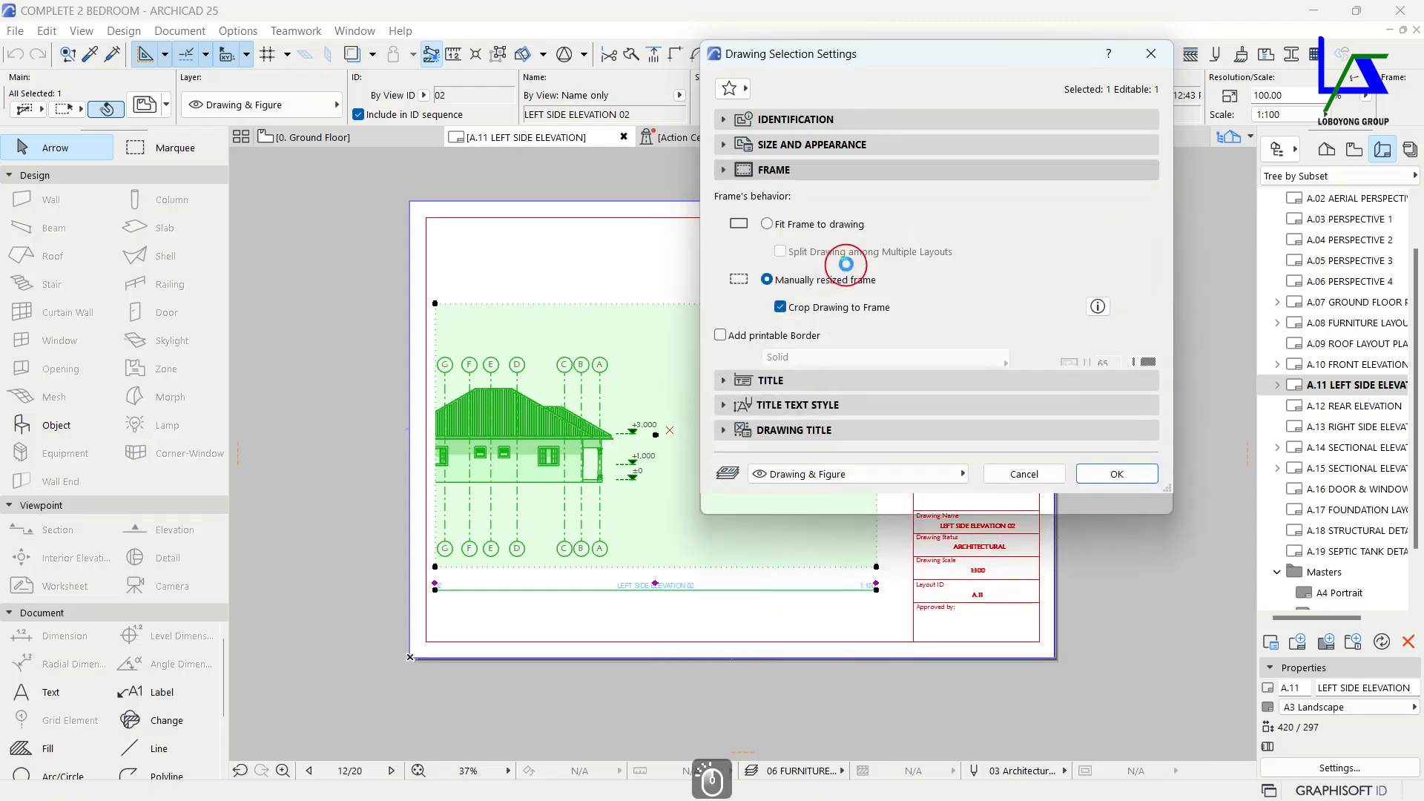
{"action": "left_click", "coordinate": [826, 233]}
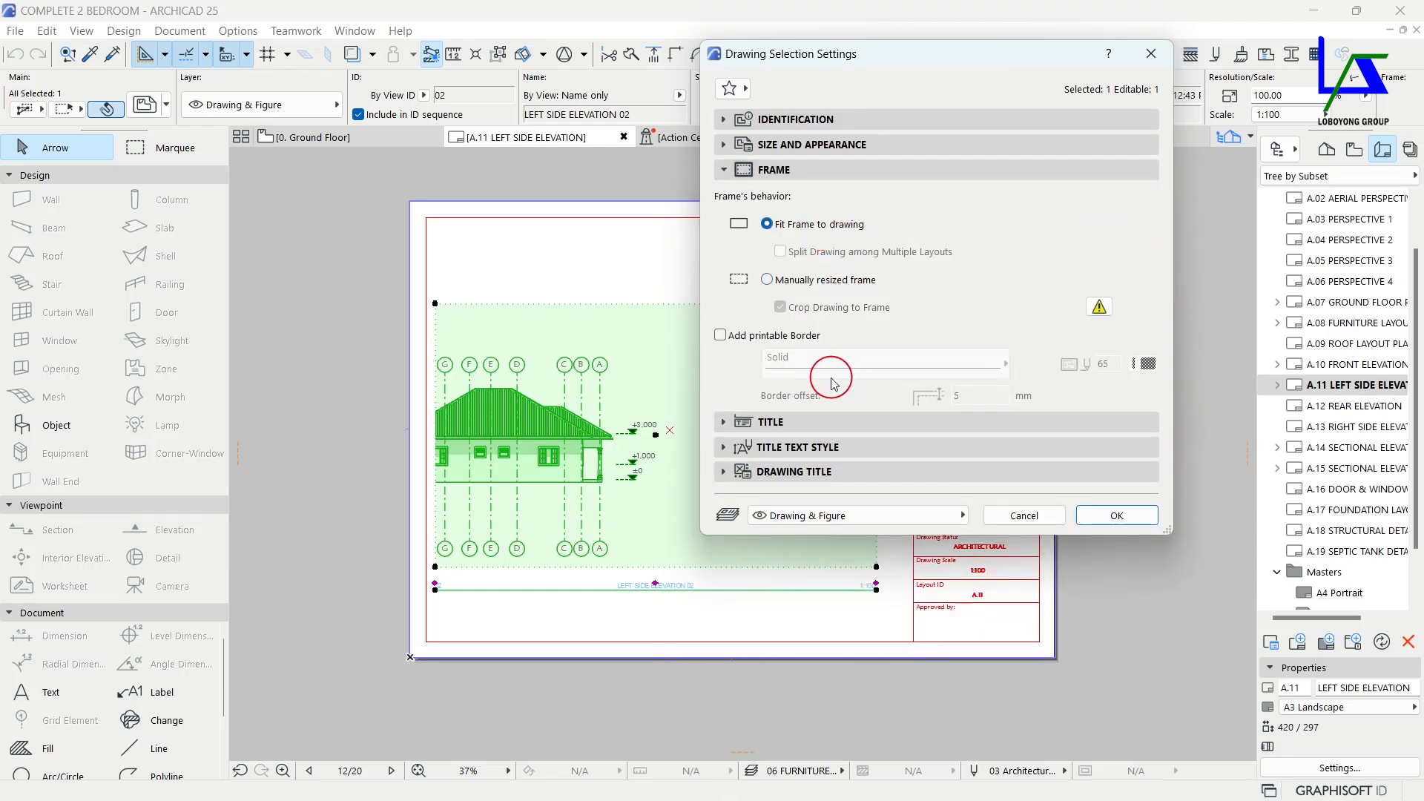
{"action": "left_click", "coordinate": [795, 429]}
{"action": "left_click", "coordinate": [818, 449]}
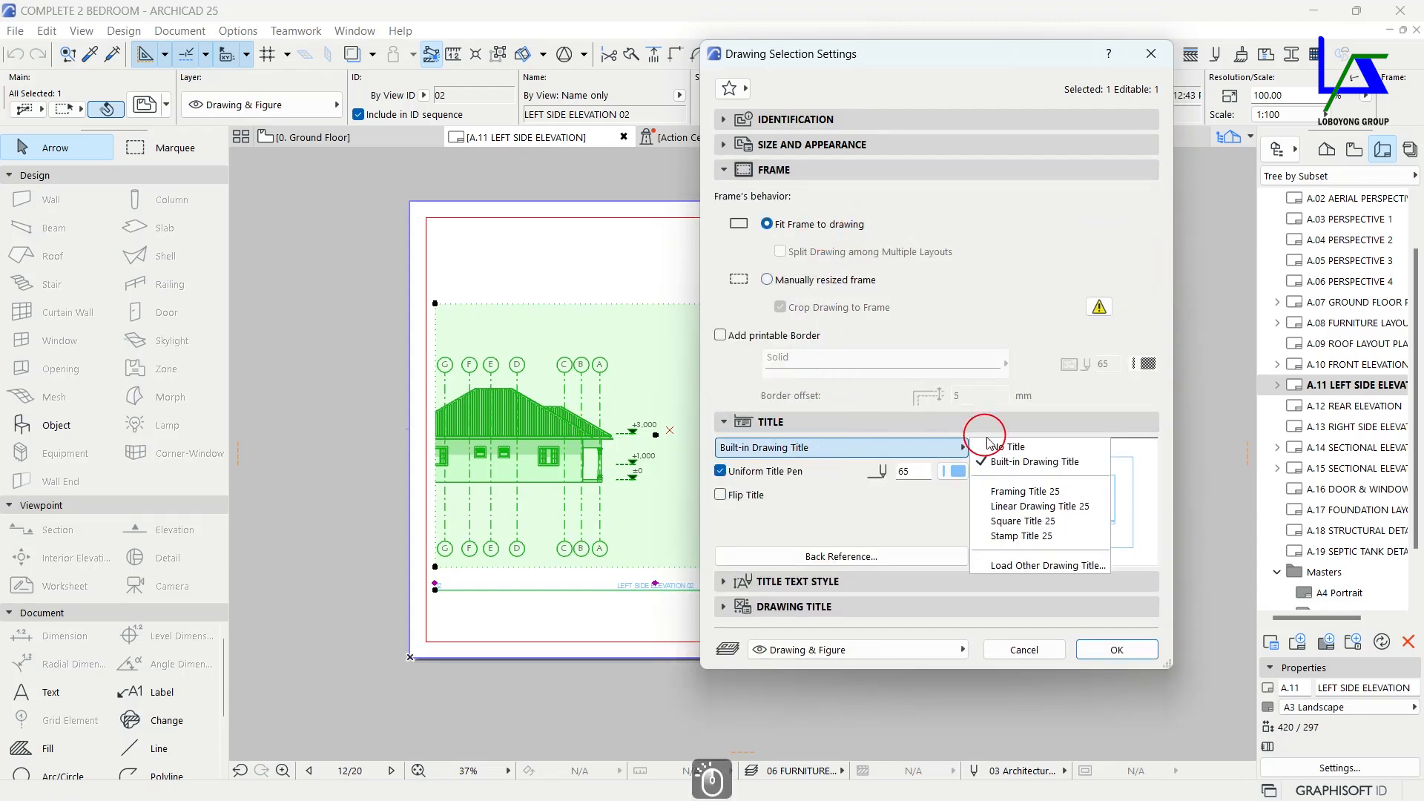
{"action": "left_click", "coordinate": [994, 446]}
{"action": "left_click", "coordinate": [1117, 645]}
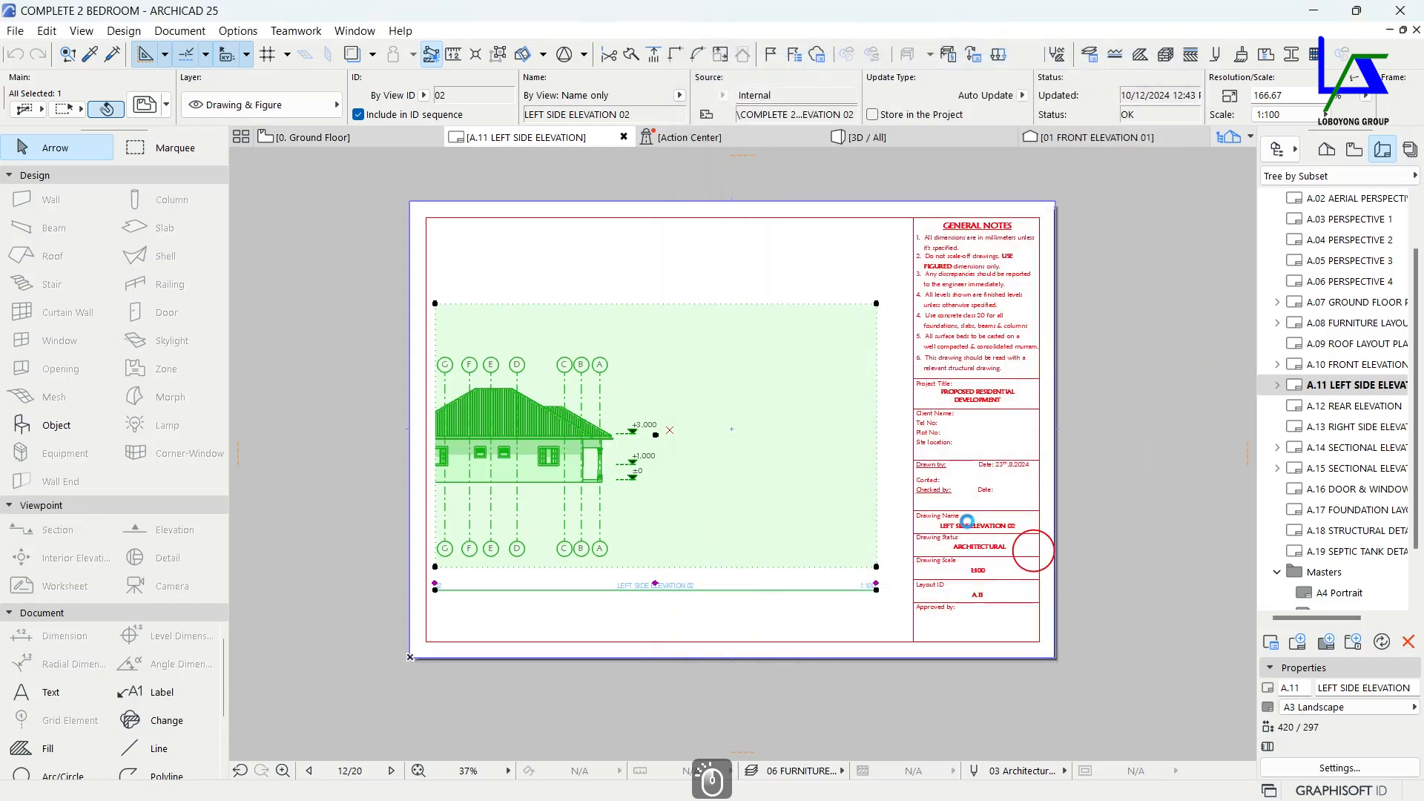
Move the left side elevation drawing off the sheet to expose the centre mark, and place its centre point on that mark.
{"action": "scroll", "coordinate": [779, 488], "scroll_direction": "down", "scroll_amount": 2}
{"action": "middle_click_drag", "start_coordinate": [779, 488], "coordinate": [864, 462]}
{"action": "left_click_drag", "start_coordinate": [800, 508], "coordinate": [458, 434]}
{"action": "middle_click_drag", "start_coordinate": [464, 457], "coordinate": [605, 491]}
{"action": "scroll", "coordinate": [480, 418], "scroll_direction": "up", "scroll_amount": 2}
{"action": "scroll", "coordinate": [483, 421], "scroll_direction": "up", "scroll_amount": 3}
{"action": "left_click", "coordinate": [493, 387]}
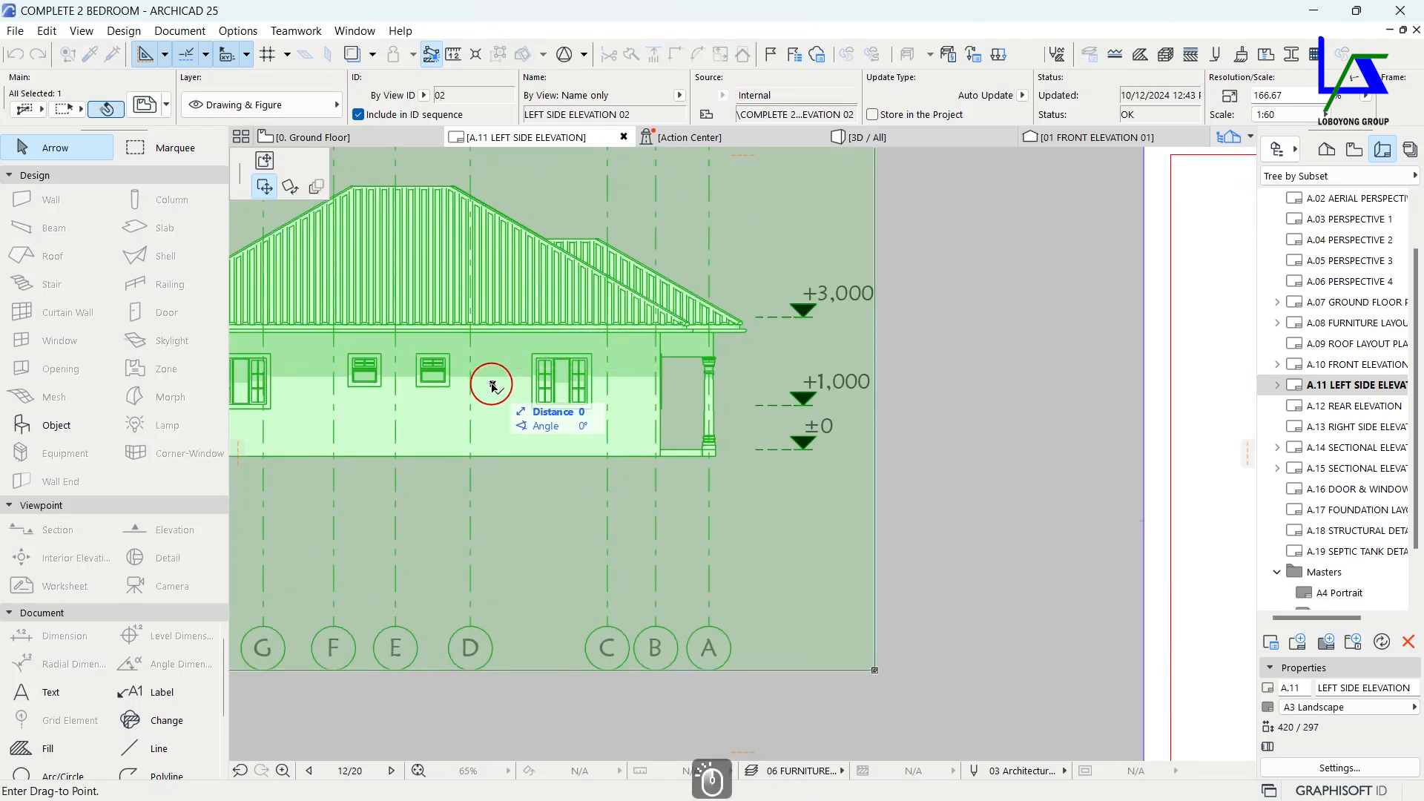
{"action": "scroll", "coordinate": [495, 388], "scroll_direction": "down", "scroll_amount": 6}
{"action": "scroll", "coordinate": [804, 416], "scroll_direction": "up", "scroll_amount": 3}
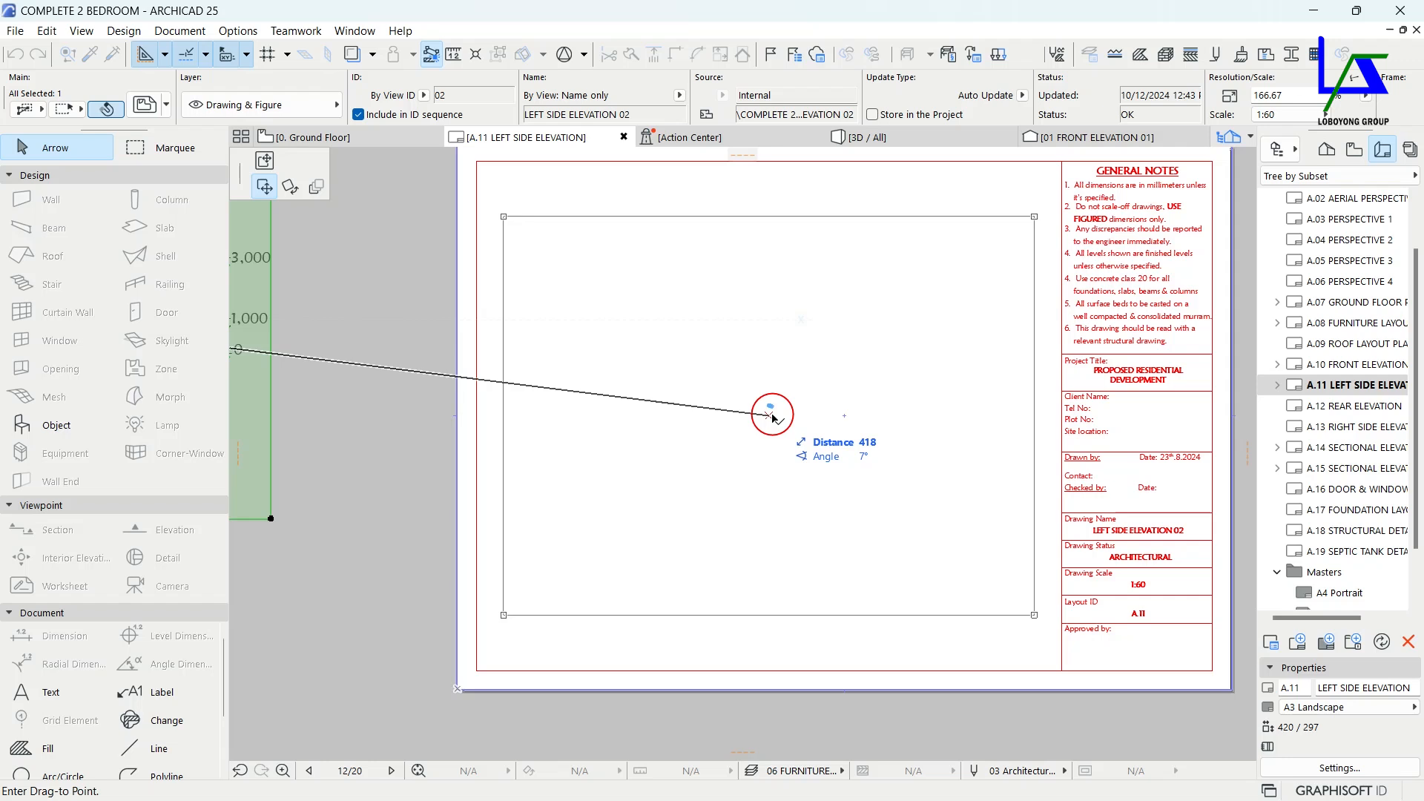
{"action": "left_click", "coordinate": [772, 415]}
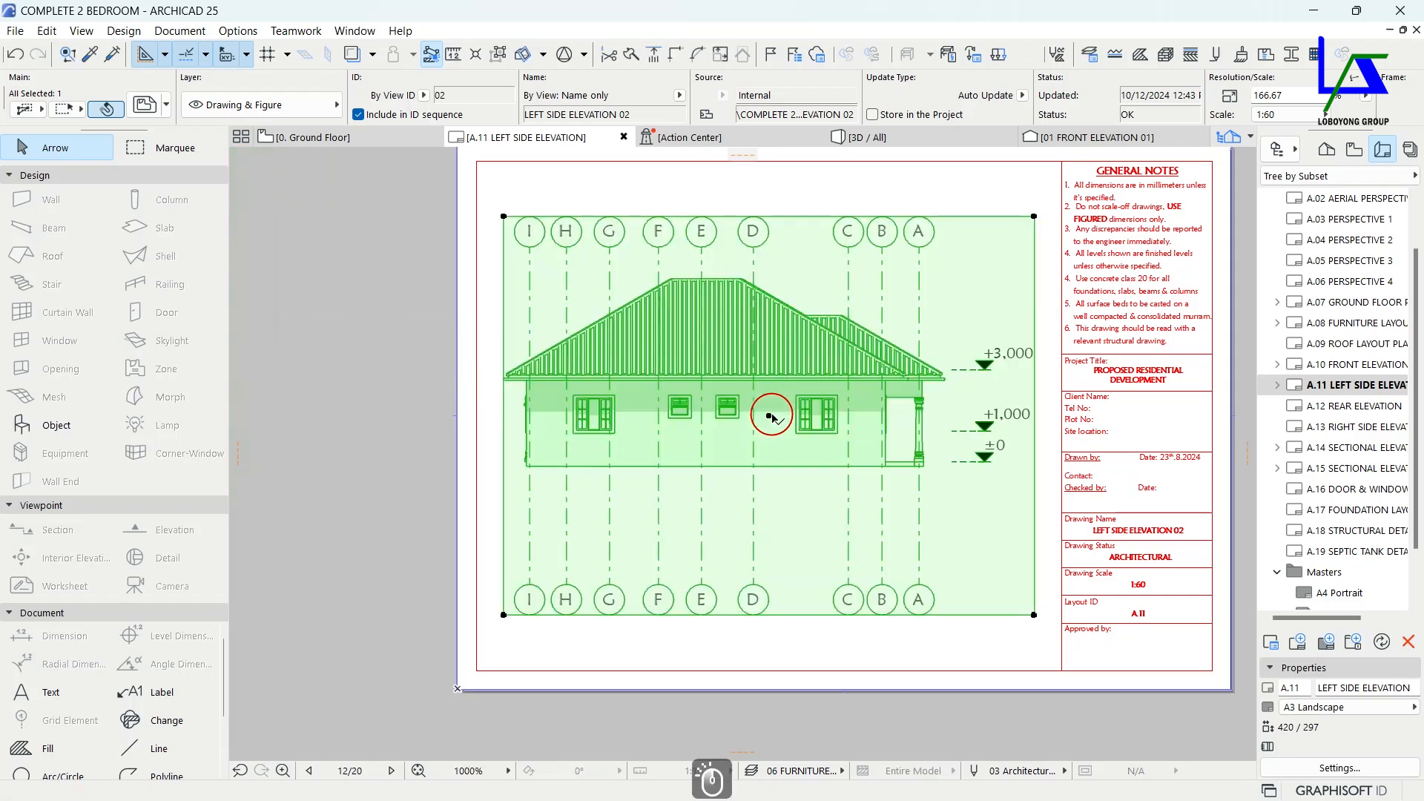
Offset all edges of the left side elevation drawing's frame slightly outward and deselect the drawing.
{"action": "left_click", "coordinate": [1037, 216]}
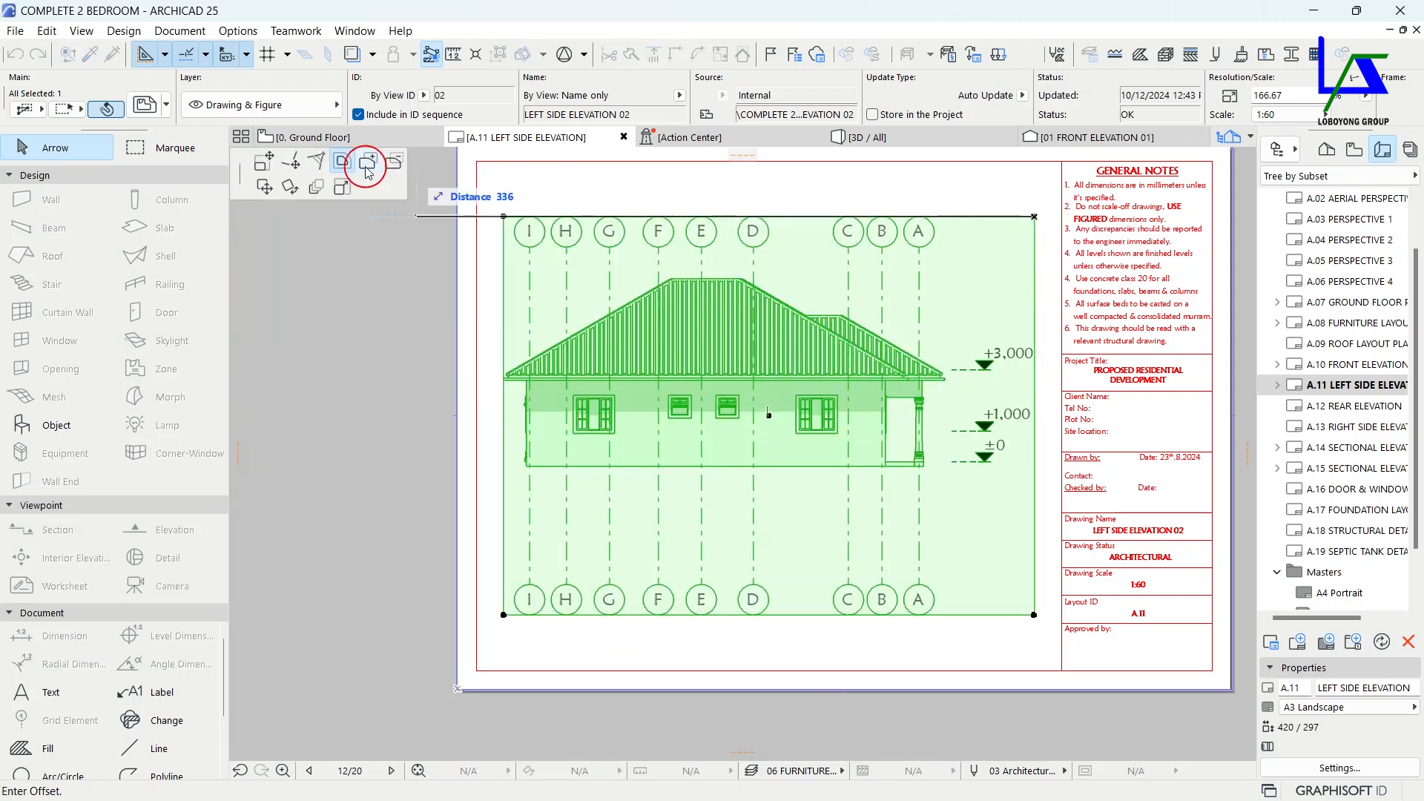
{"action": "left_click", "coordinate": [343, 162]}
{"action": "left_click", "coordinate": [1053, 210]}
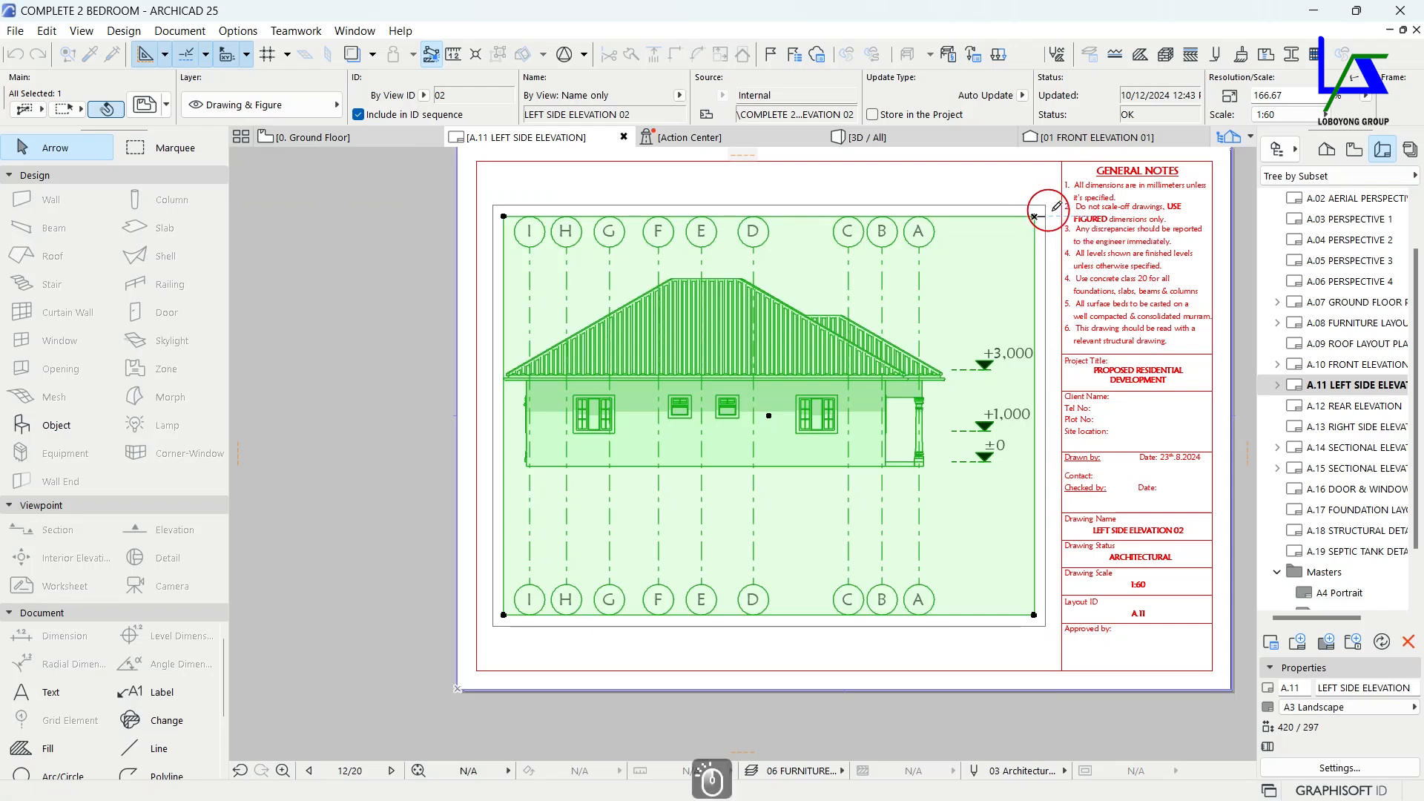
{"action": "scroll", "coordinate": [861, 272], "scroll_direction": "down", "scroll_amount": 2}
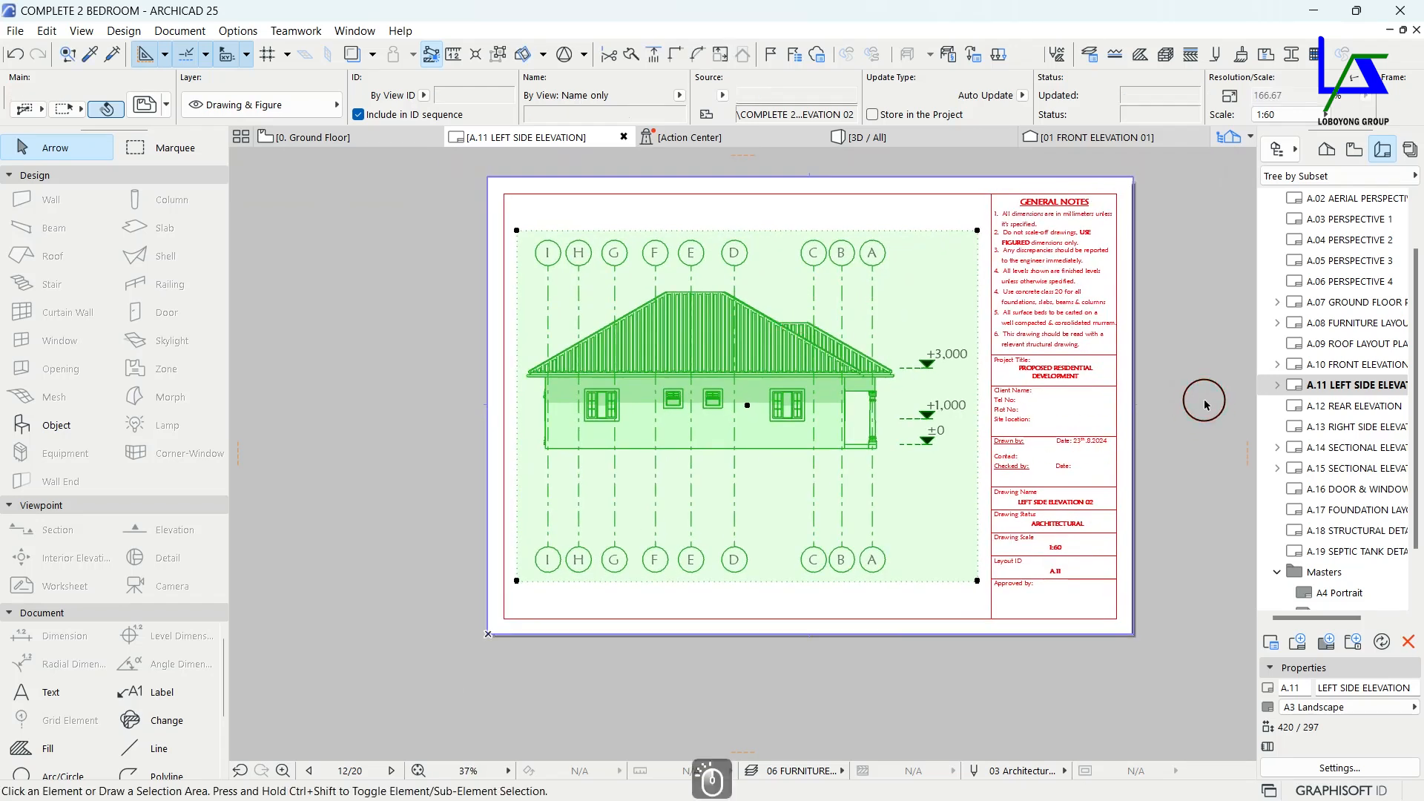
{"action": "left_click", "coordinate": [1188, 407]}
{"action": "middle_click_drag", "start_coordinate": [1188, 408], "coordinate": [1095, 425]}
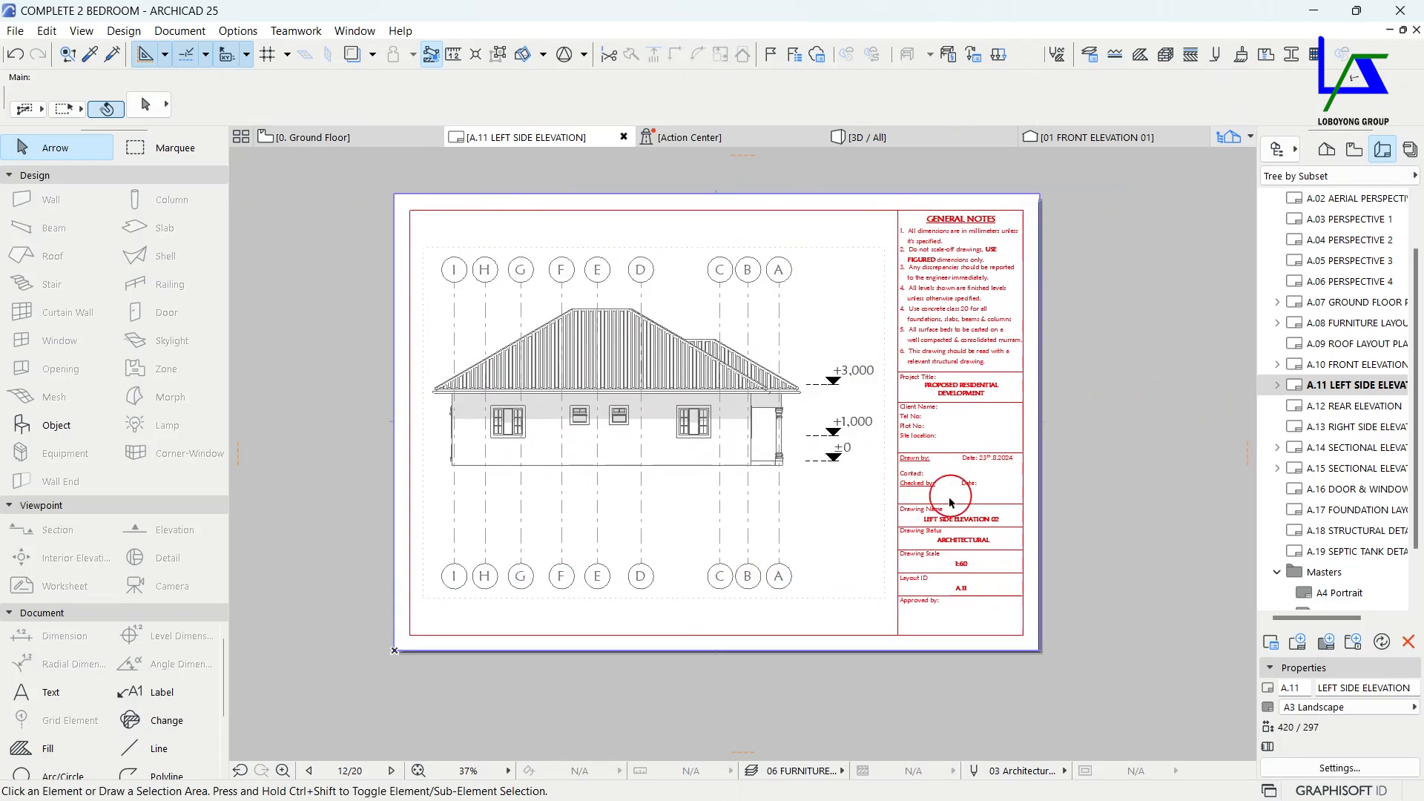
Open the A.12 REAR ELEVATION layout and place the 03 REAR ELEVATION viewpoint near its centre mark.
{"action": "double_click", "coordinate": [1374, 408]}
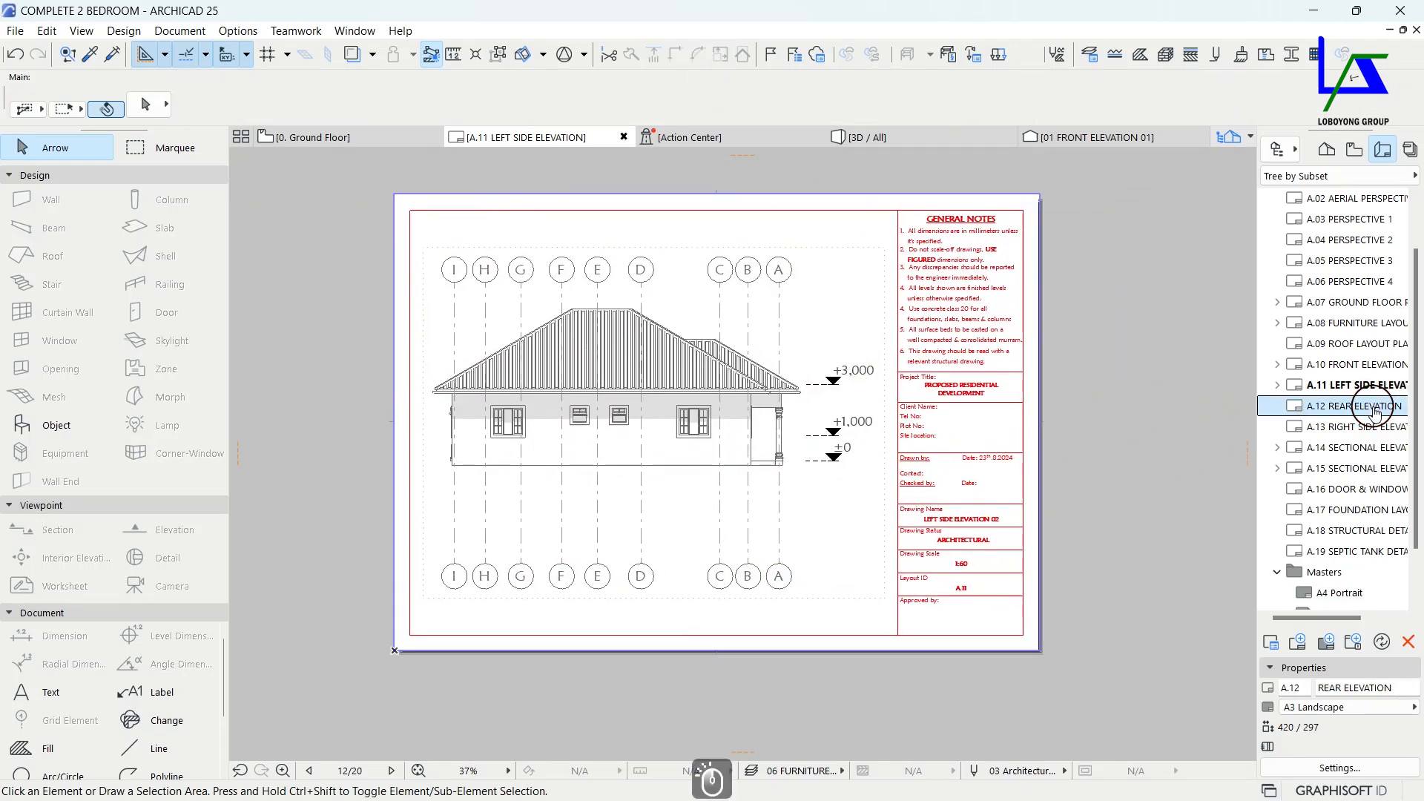
{"action": "left_click", "coordinate": [1329, 163]}
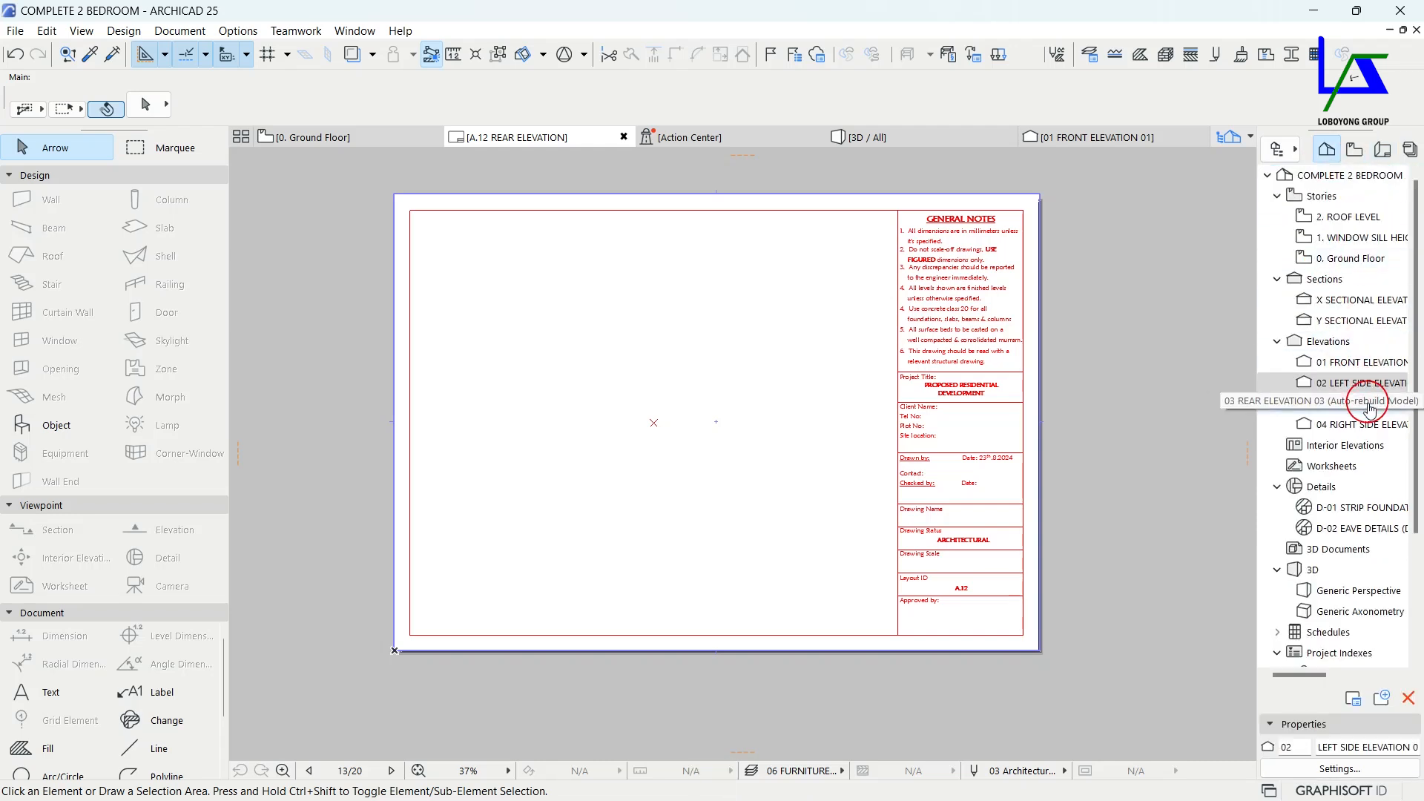
{"action": "mouse_move", "coordinate": [1336, 404]}
{"action": "left_mouse_down"}
{"action": "mouse_move", "coordinate": [690, 383]}
{"action": "mouse_move", "coordinate": [653, 425]}
{"action": "left_mouse_up"}
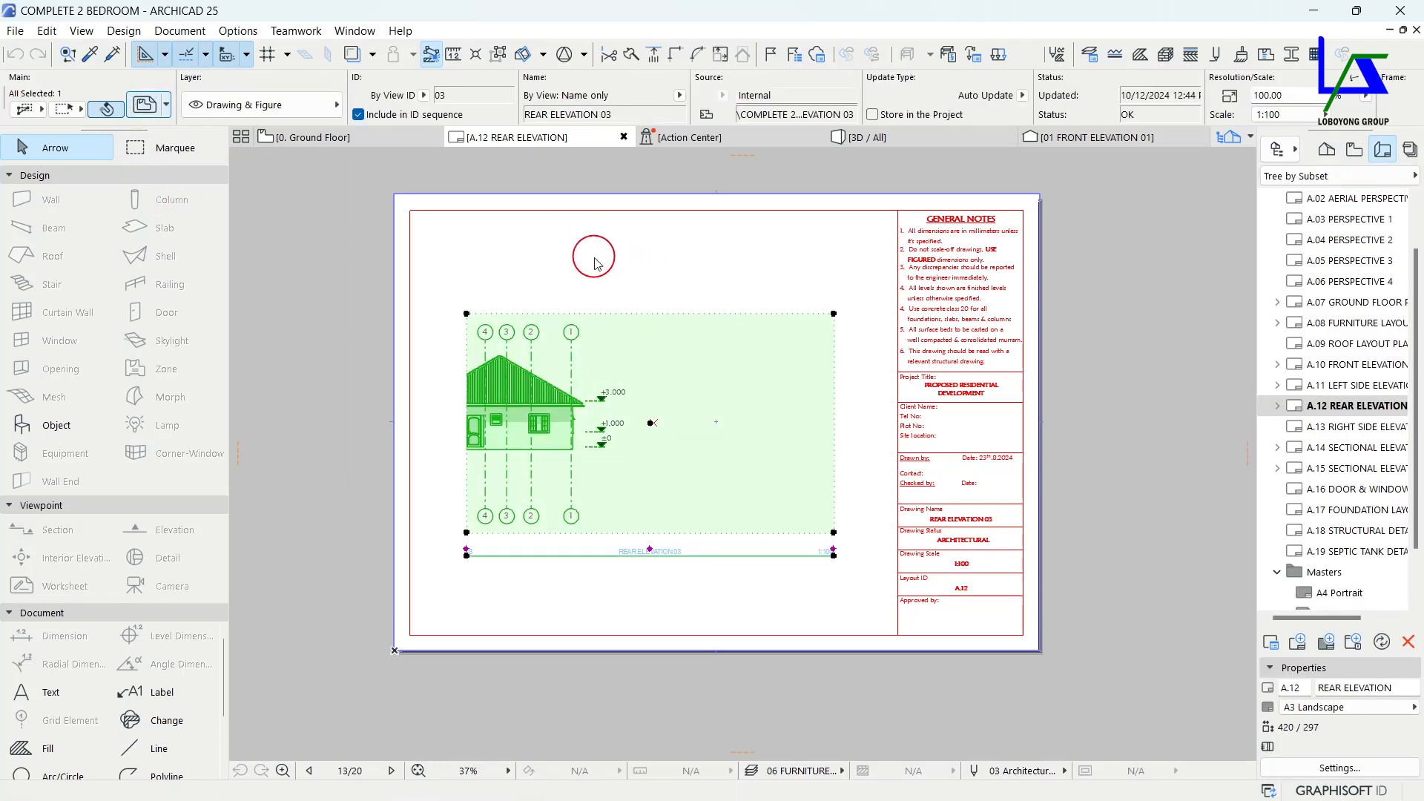
In the rear elevation drawing's selection settings, fit the frame to the drawing and choose No Title.
{"action": "key", "text": "ctrl+t"}
{"action": "left_click", "coordinate": [775, 225]}
{"action": "left_click", "coordinate": [816, 449]}
{"action": "left_click", "coordinate": [972, 448]}
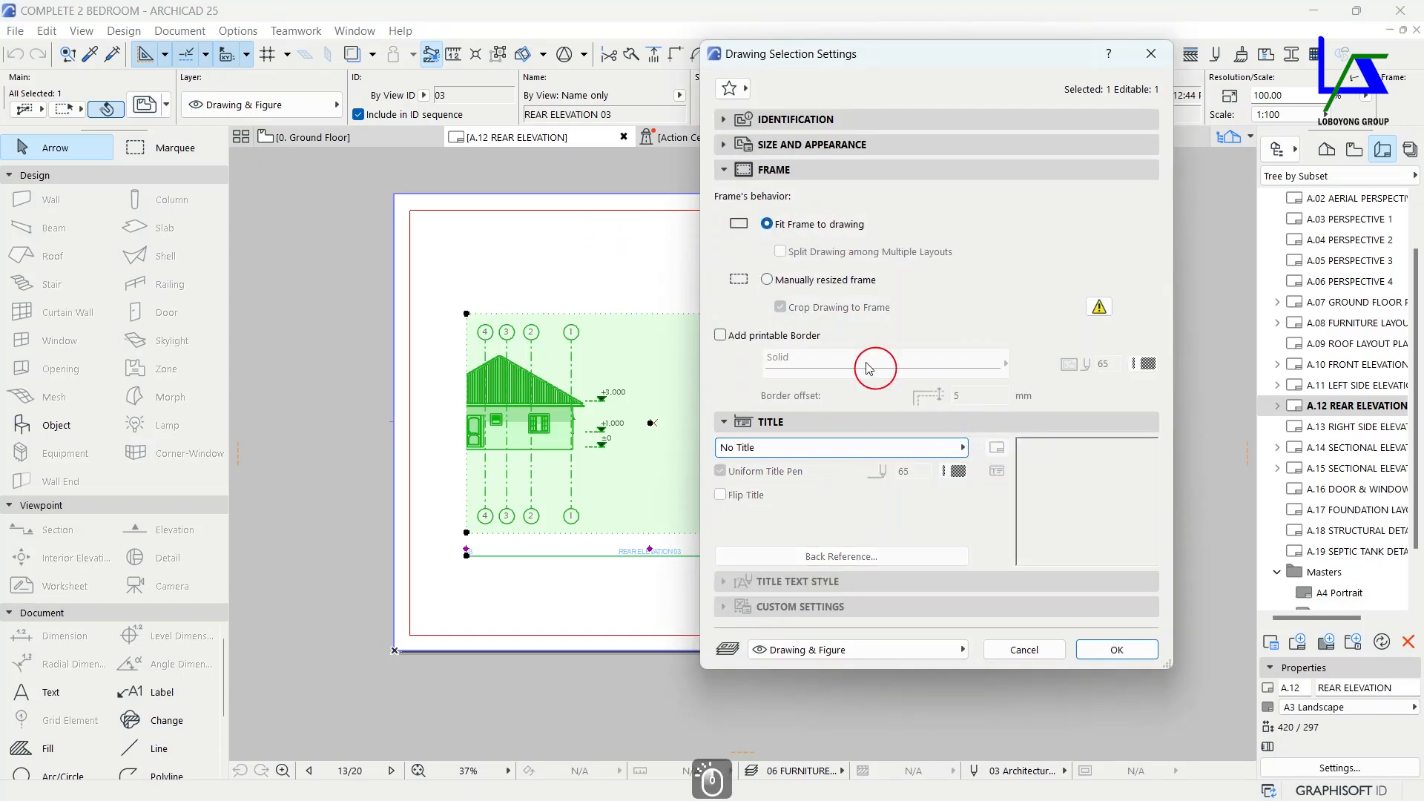
Set the rear elevation drawing's scale to a custom 1:60 and apply the drawing settings.
{"action": "left_click", "coordinate": [876, 146]}
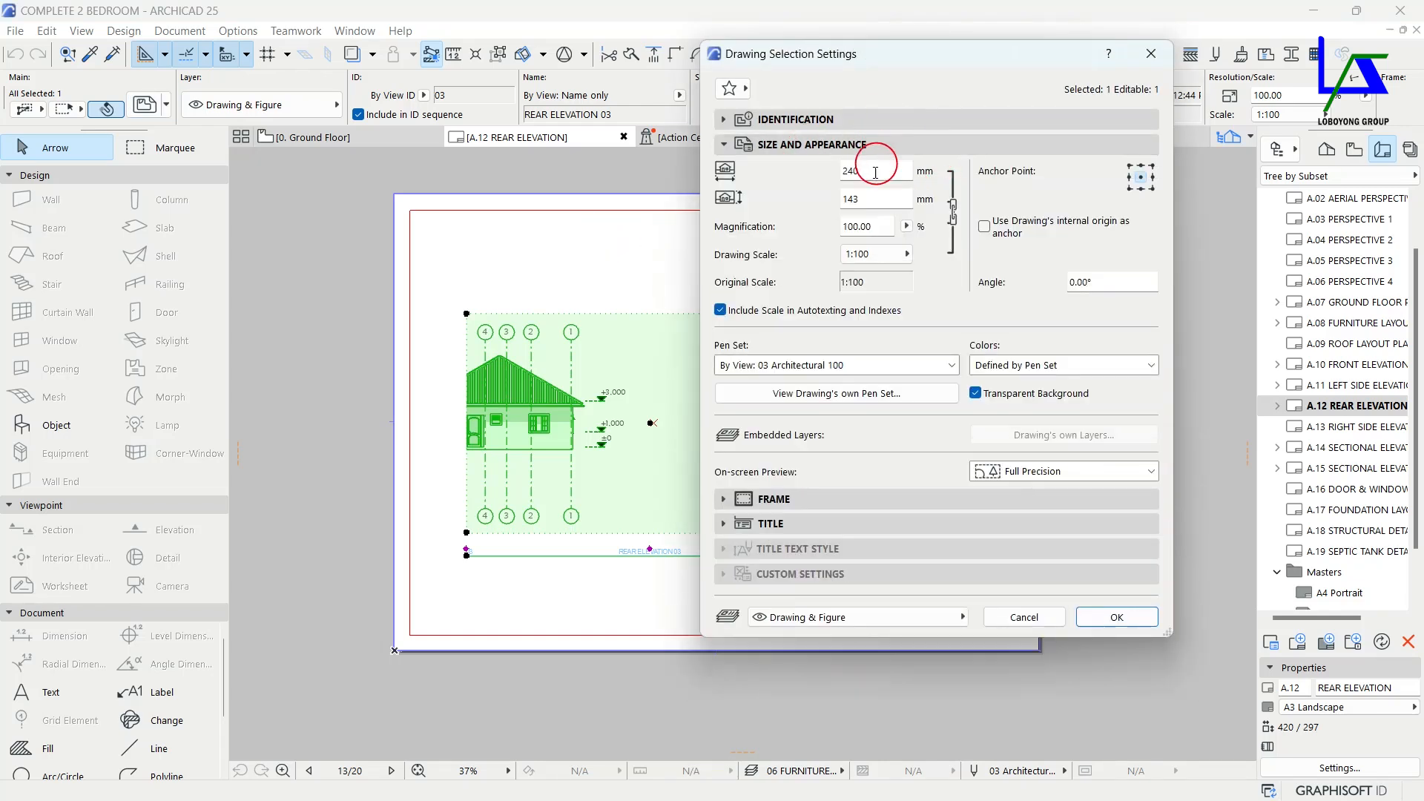
{"action": "left_click", "coordinate": [904, 254]}
{"action": "left_click", "coordinate": [943, 256]}
{"action": "type", "text": "60"}
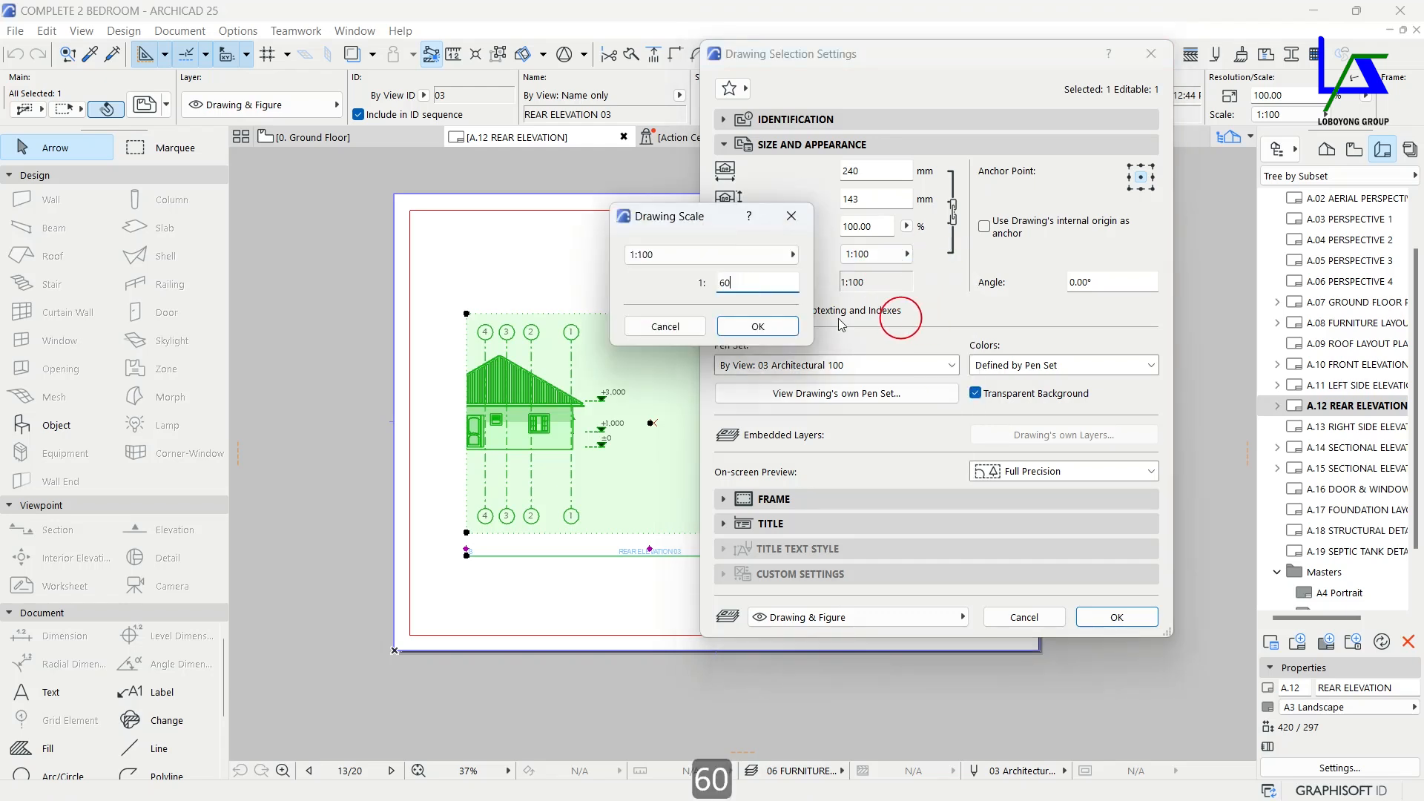
{"action": "left_click", "coordinate": [788, 325]}
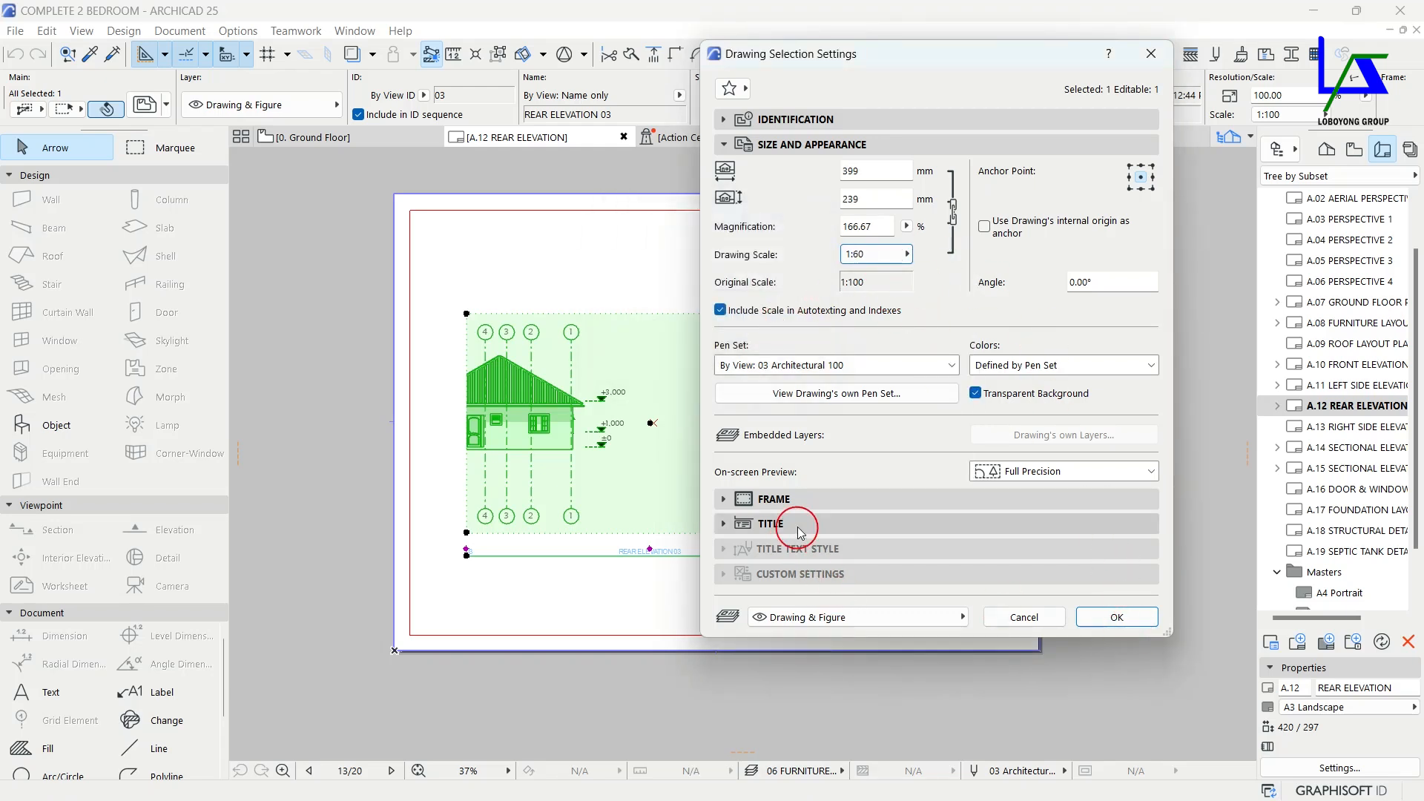
{"action": "left_click", "coordinate": [868, 523]}
{"action": "left_click", "coordinate": [845, 499]}
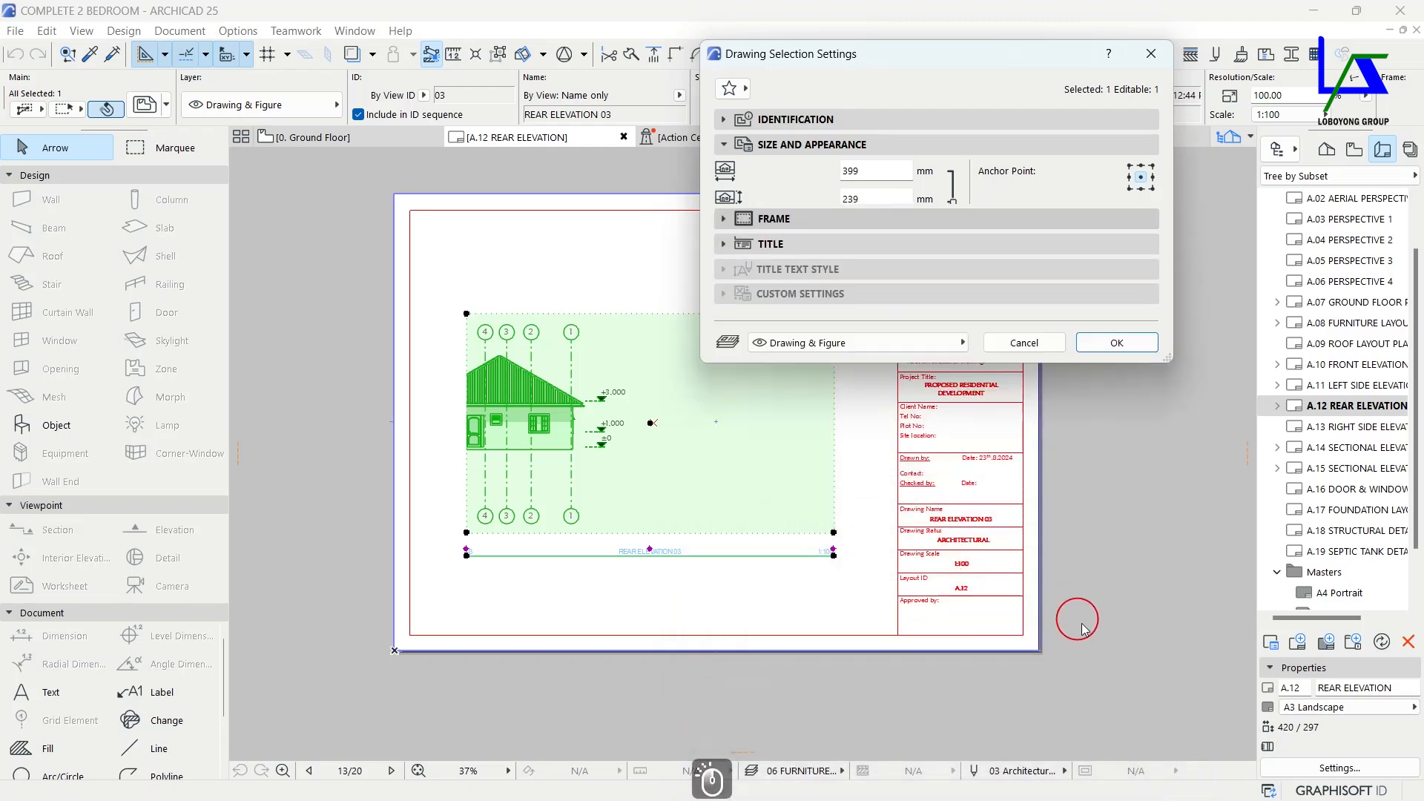
{"action": "left_click", "coordinate": [1116, 515]}
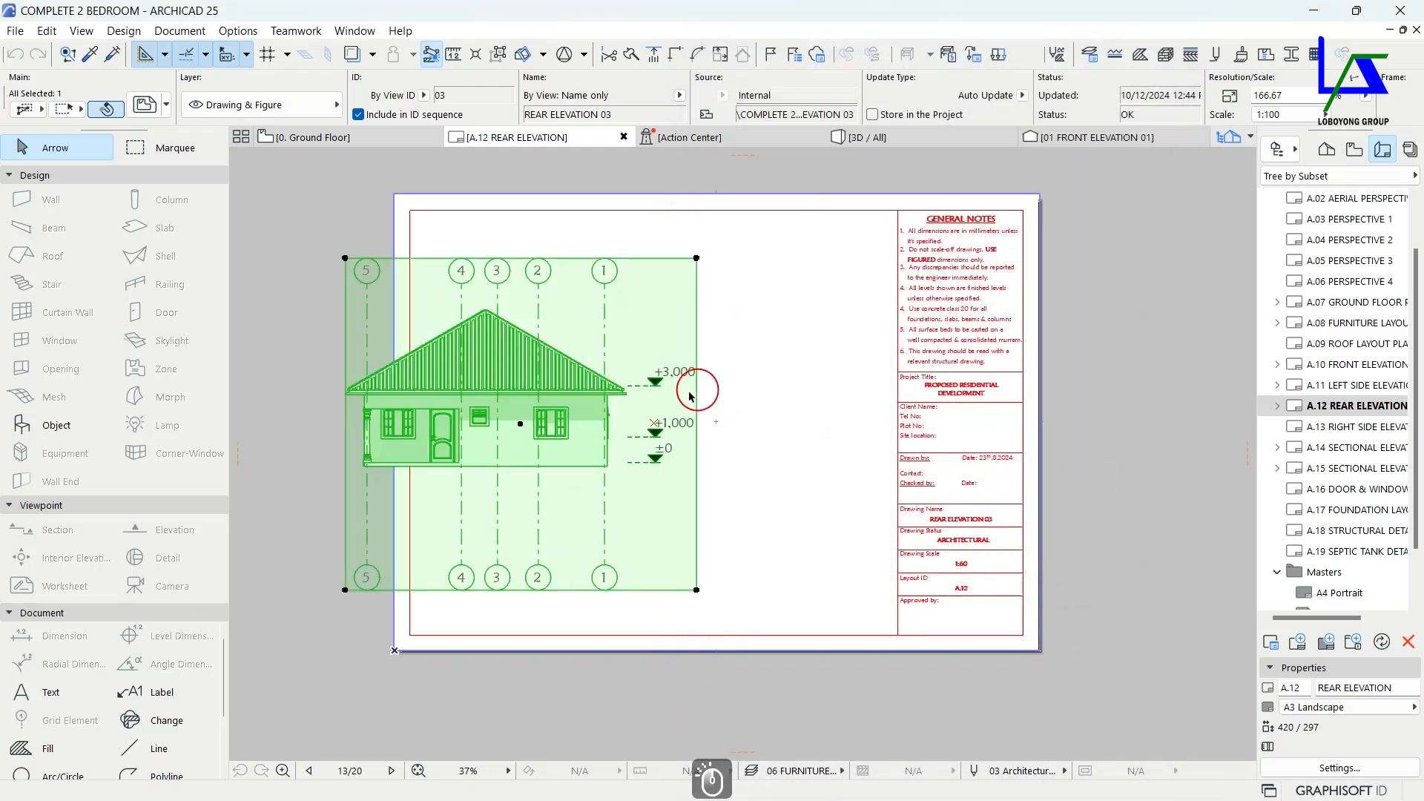
Move the rear elevation drawing aside to expose the layout's centre mark, and place the drawing's centre point on that mark.
{"action": "scroll", "coordinate": [532, 418], "scroll_direction": "down", "scroll_amount": 2}
{"action": "left_click_drag", "start_coordinate": [523, 422], "coordinate": [324, 360]}
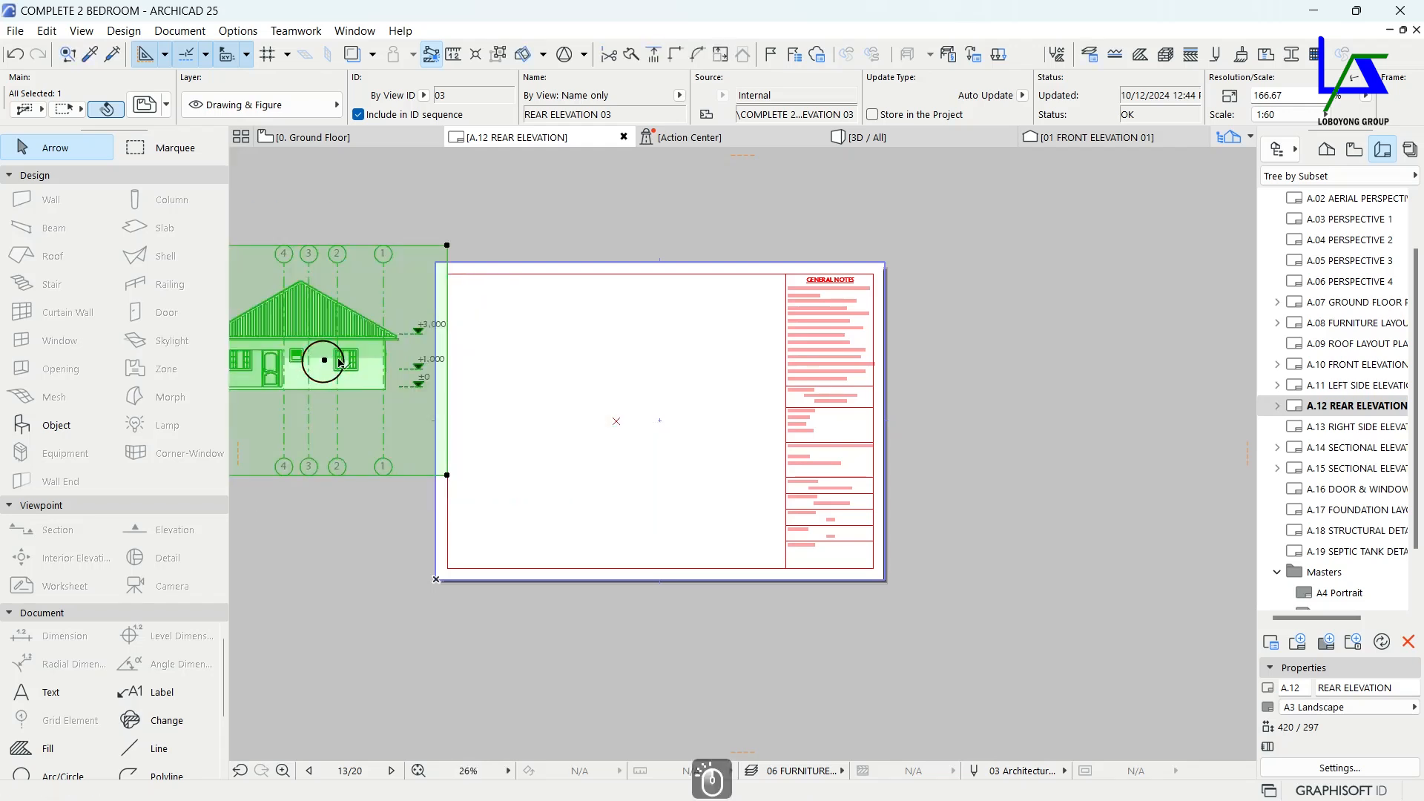
{"action": "left_click", "coordinate": [326, 362]}
{"action": "scroll", "coordinate": [608, 419], "scroll_direction": "up", "scroll_amount": 3}
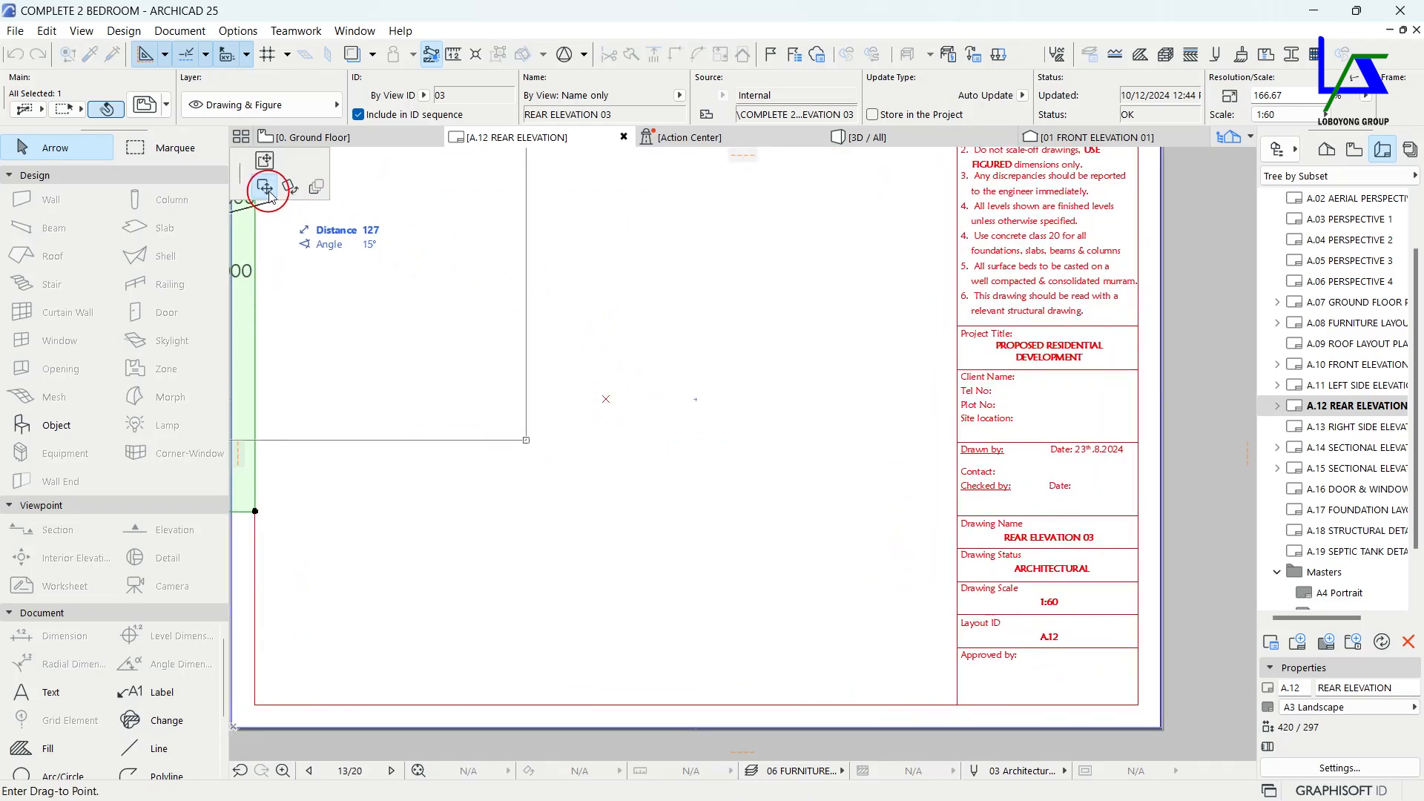
{"action": "left_click", "coordinate": [606, 401]}
Offset all edges of the rear elevation drawing's frame outward by about 11 mm.
{"action": "scroll", "coordinate": [846, 275], "scroll_direction": "down", "scroll_amount": 3}
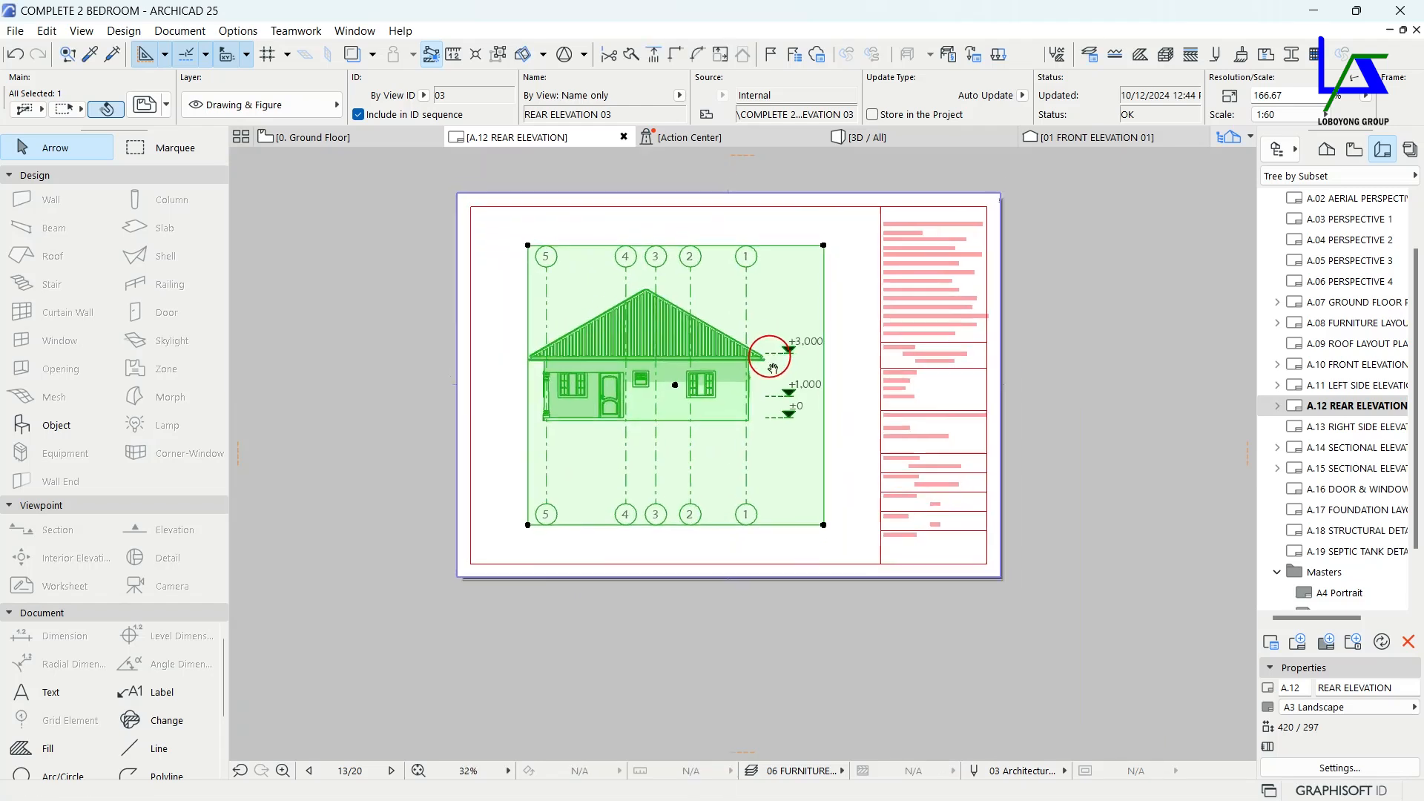
{"action": "left_click", "coordinate": [821, 275]}
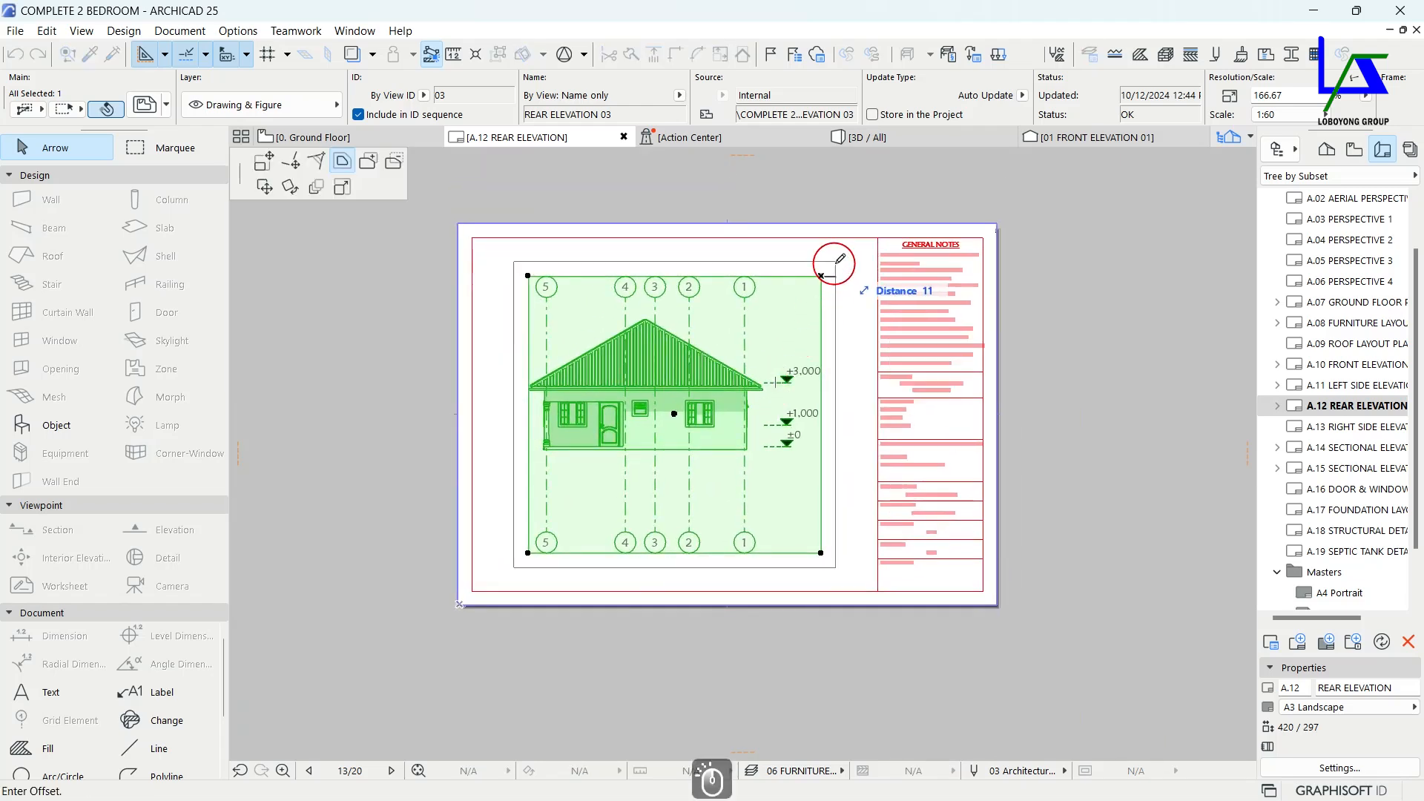
{"action": "left_click", "coordinate": [835, 262]}
Open the A.13 Right Side Elevation layout and place the 04 Right Side Elevation from the project on it.
{"action": "left_click", "coordinate": [1344, 427]}
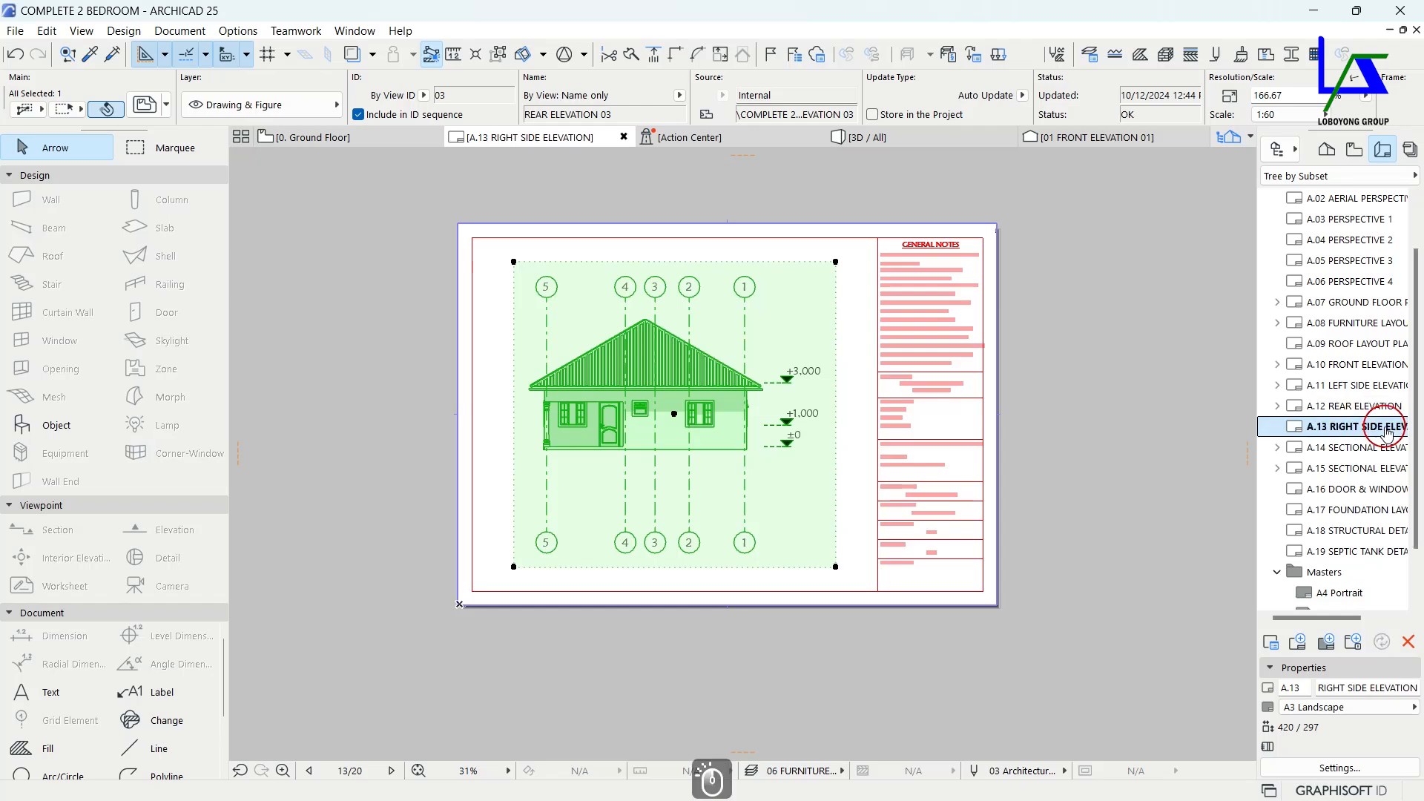
{"action": "left_click", "coordinate": [1328, 150]}
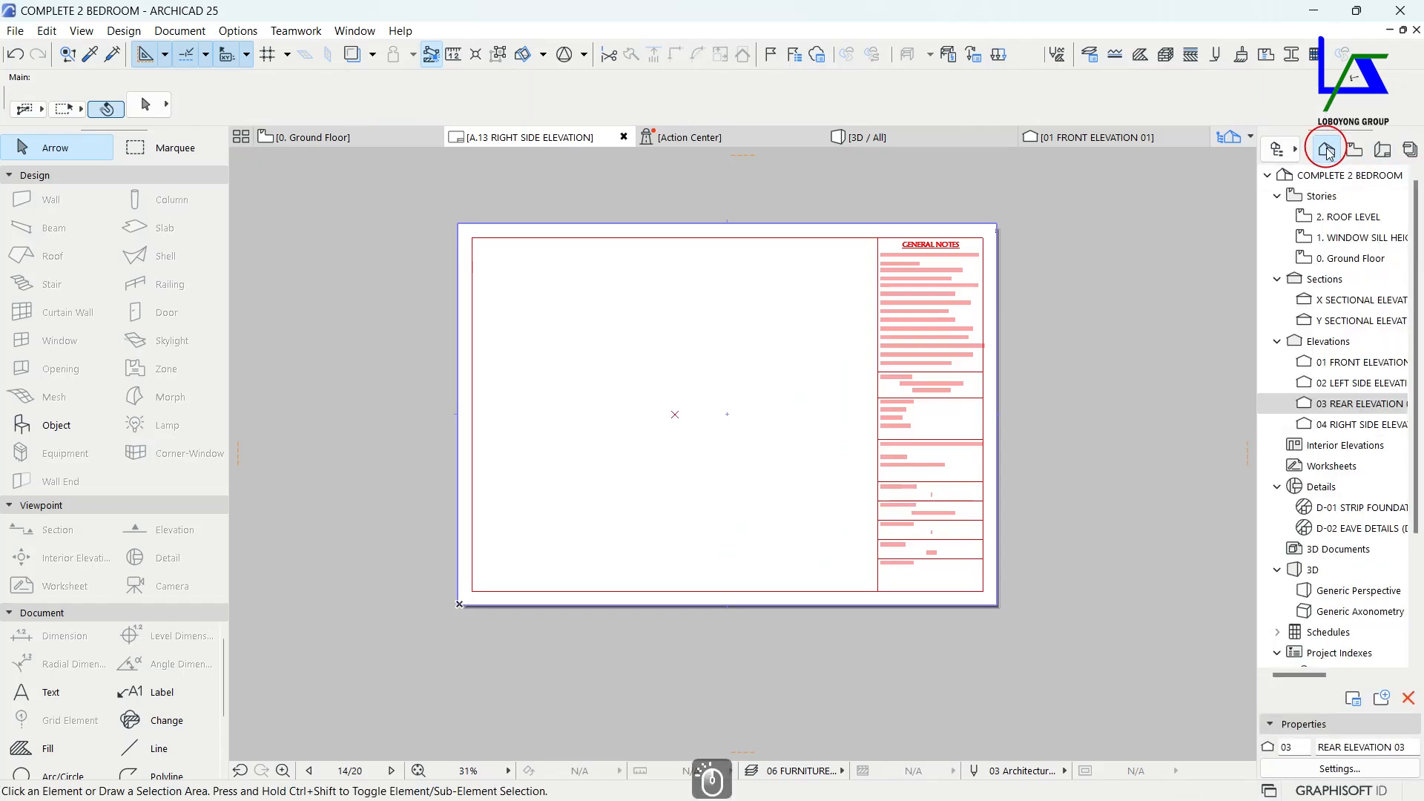
{"action": "mouse_move", "coordinate": [1365, 424]}
{"action": "left_mouse_down"}
{"action": "mouse_move", "coordinate": [740, 434]}
{"action": "mouse_move", "coordinate": [675, 414]}
{"action": "mouse_move", "coordinate": [716, 423]}
{"action": "left_mouse_up"}
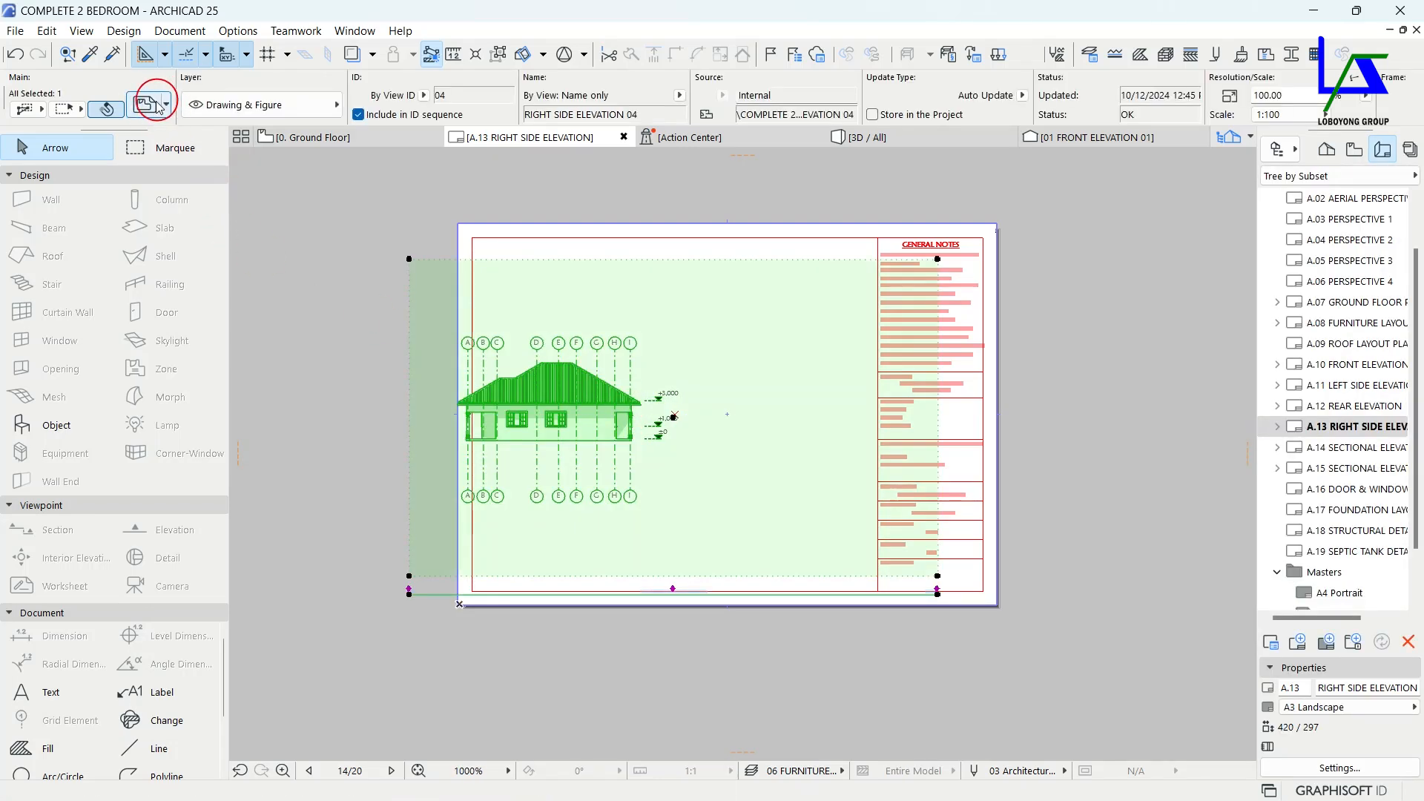
In the right side elevation drawing's selection settings, fit the frame to the drawing and choose No Title.
{"action": "left_click", "coordinate": [158, 107]}
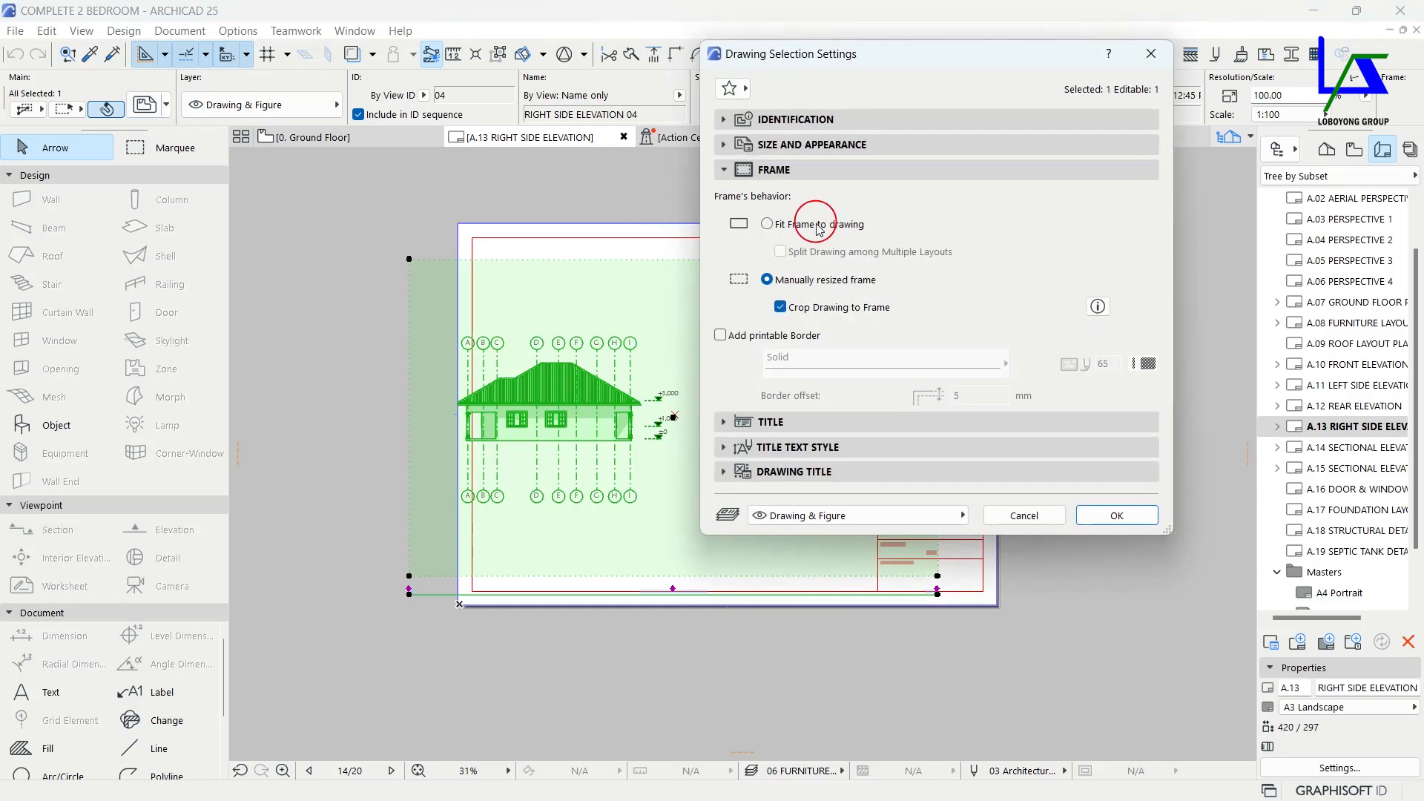
{"action": "left_click", "coordinate": [819, 230]}
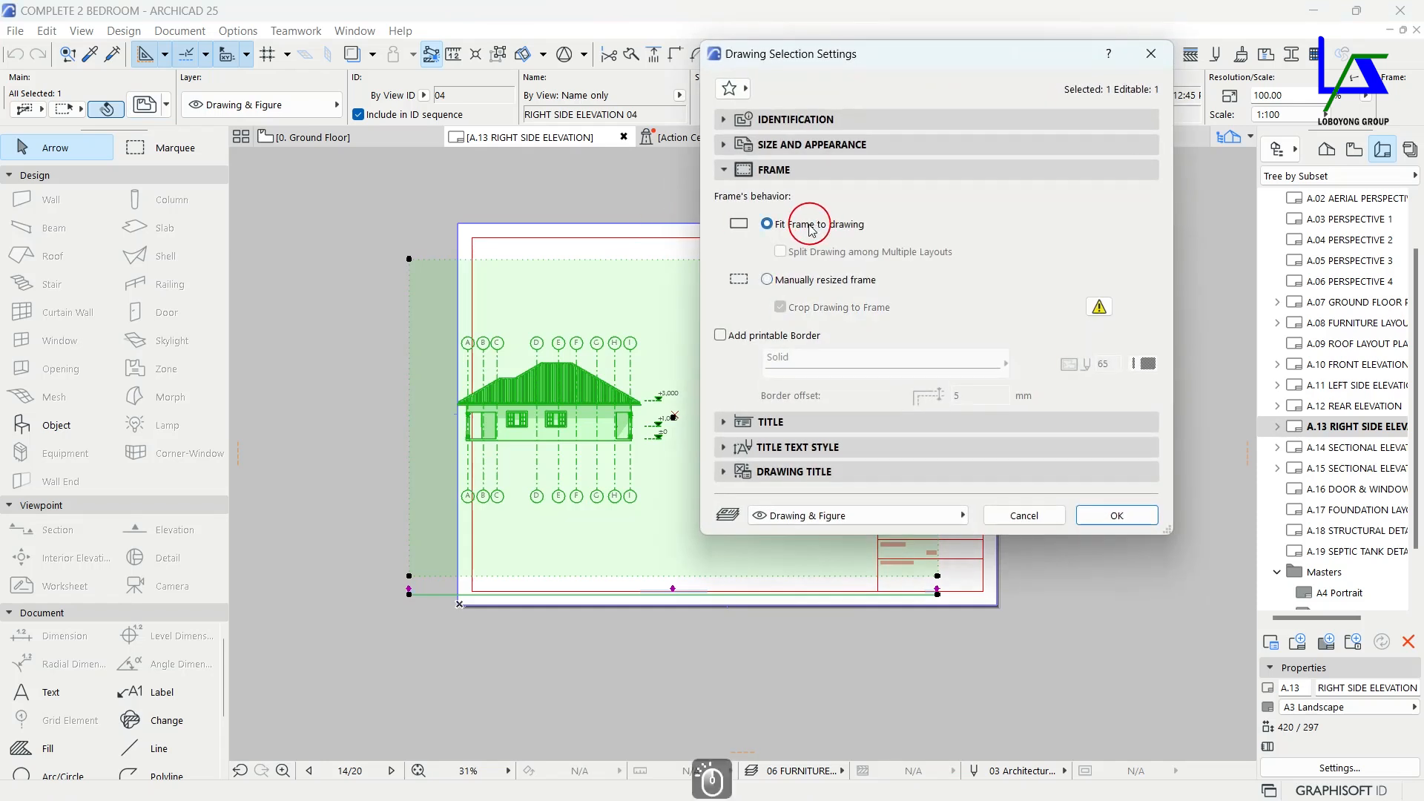
{"action": "left_click", "coordinate": [814, 421]}
{"action": "left_click", "coordinate": [822, 448]}
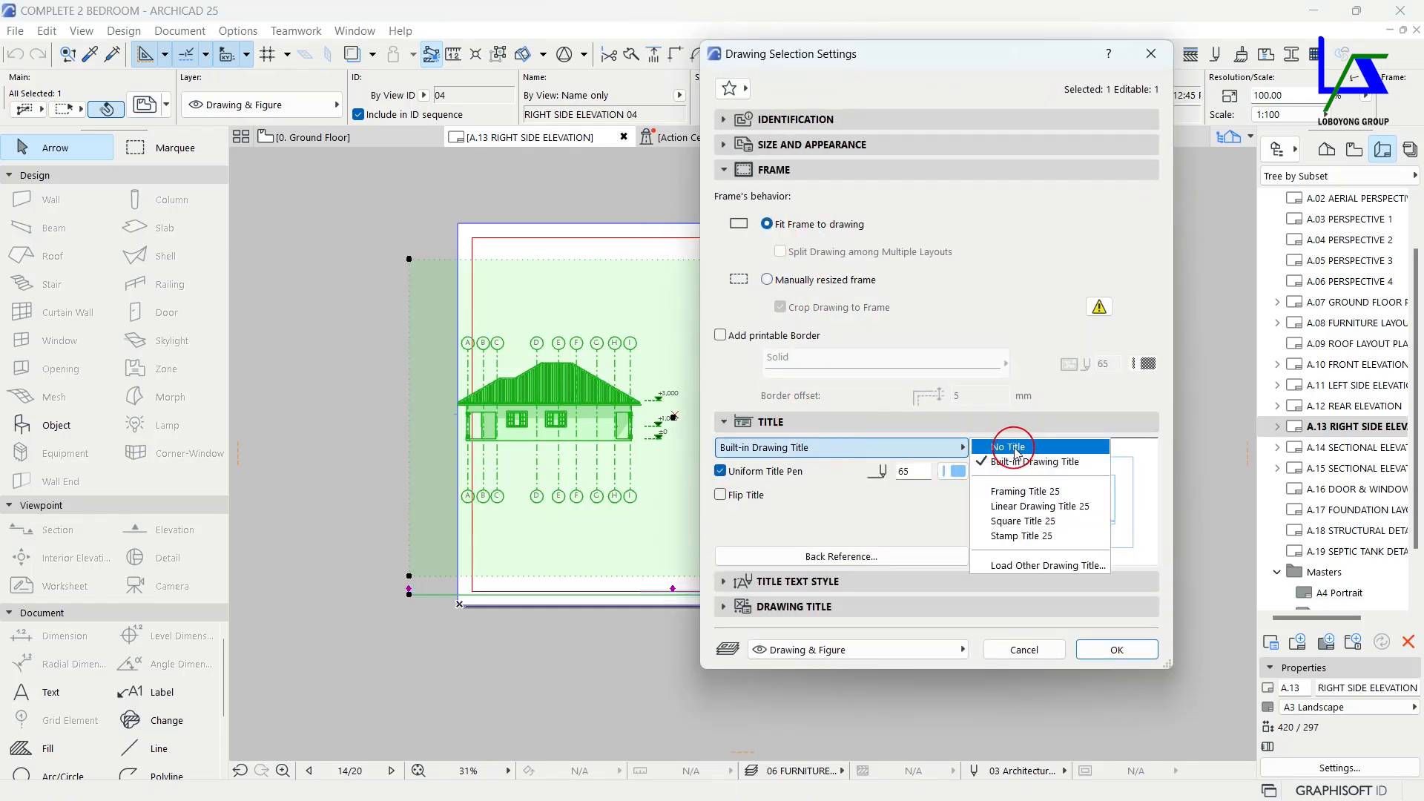
{"action": "left_click", "coordinate": [1011, 449]}
Set the right side elevation drawing's scale to a custom 1:60 and apply the drawing settings.
{"action": "left_click", "coordinate": [879, 147]}
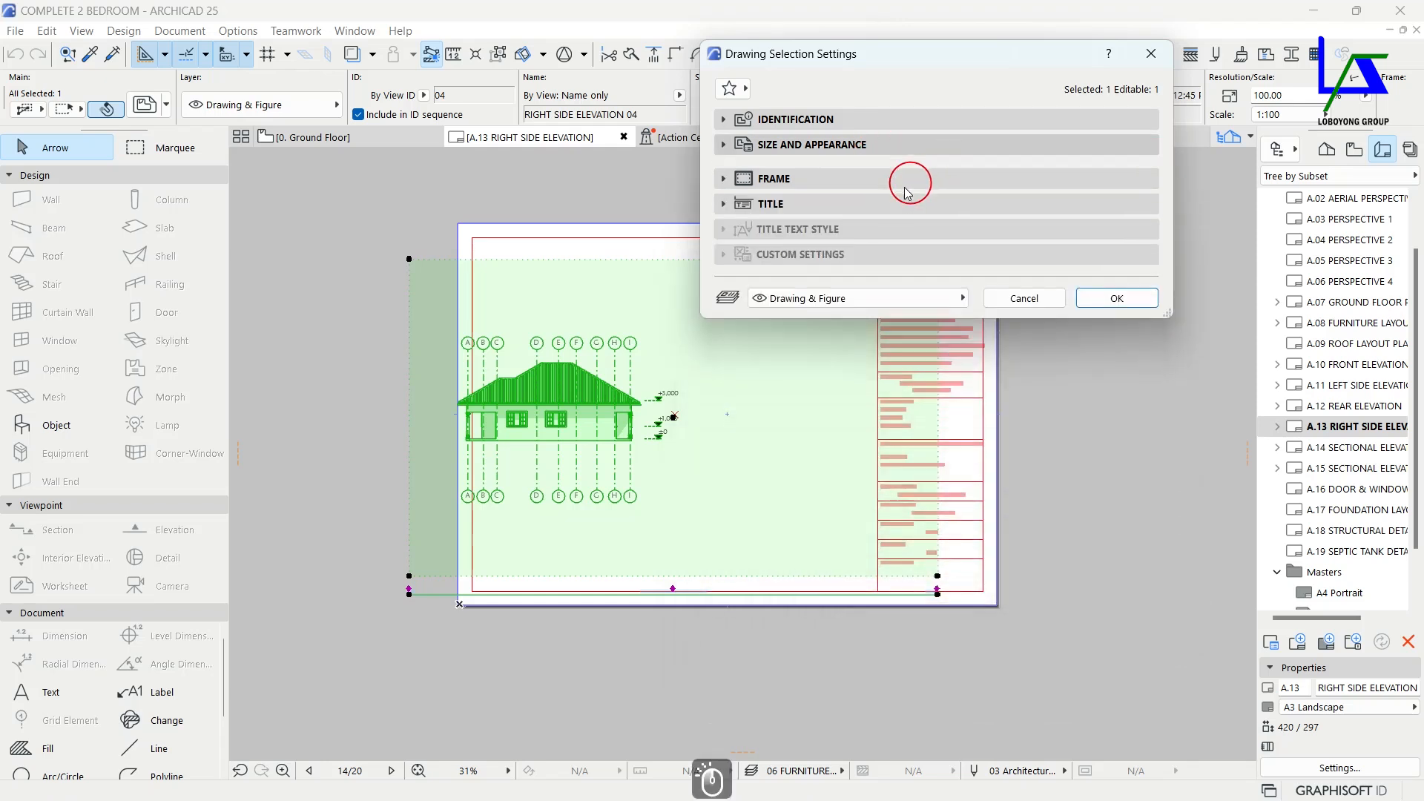
{"action": "left_click", "coordinate": [906, 254]}
{"action": "left_click", "coordinate": [965, 265]}
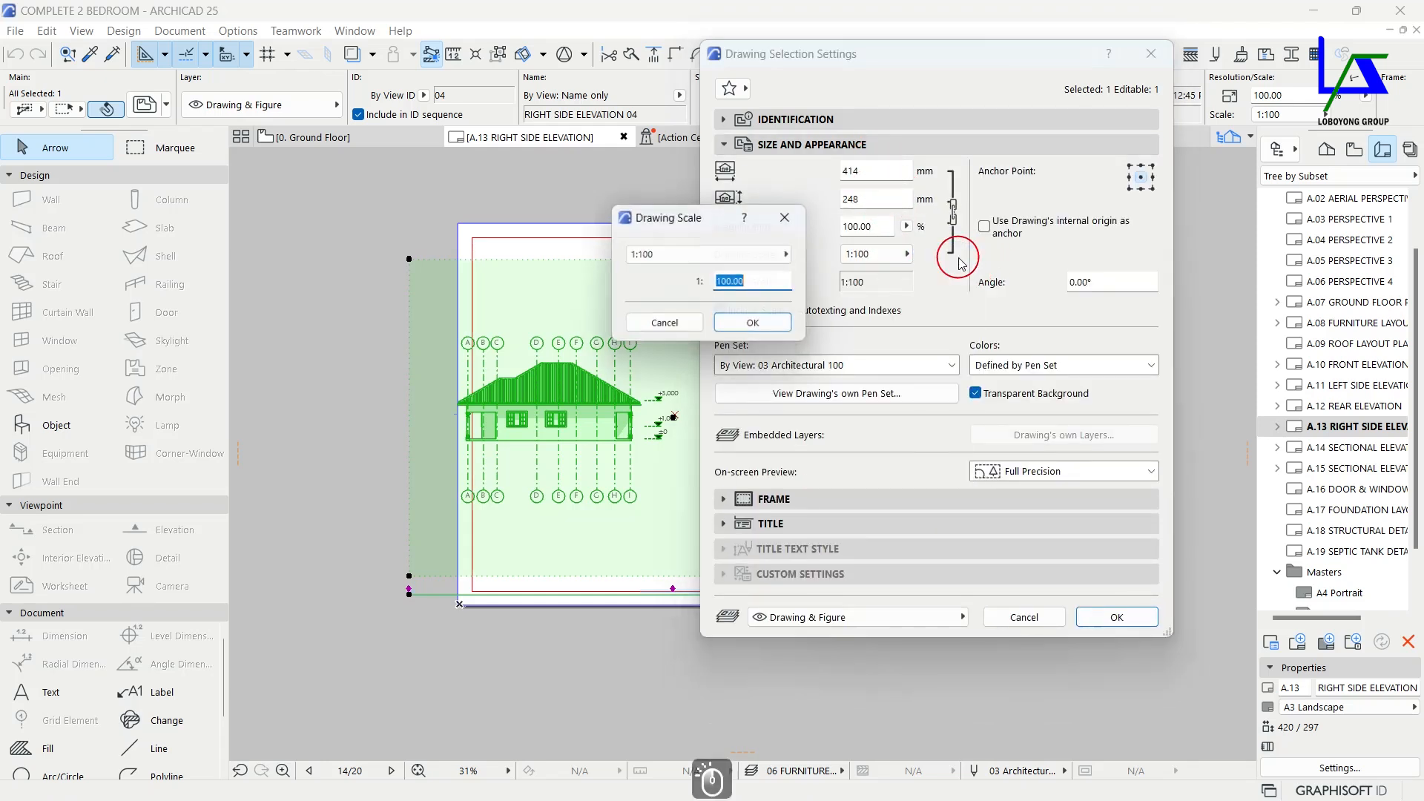
{"action": "type", "text": "60"}
{"action": "left_click", "coordinate": [779, 325]}
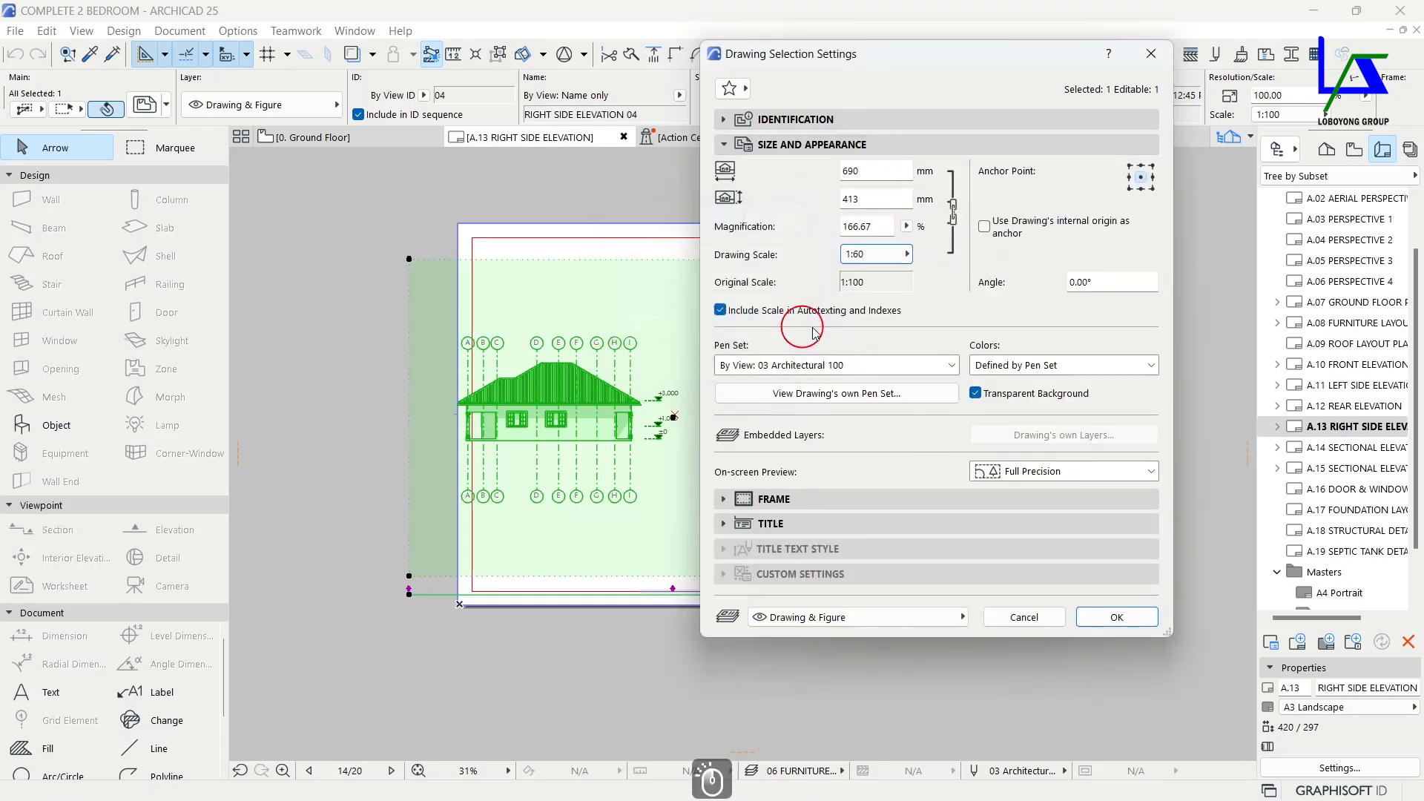
{"action": "left_click", "coordinate": [1115, 613]}
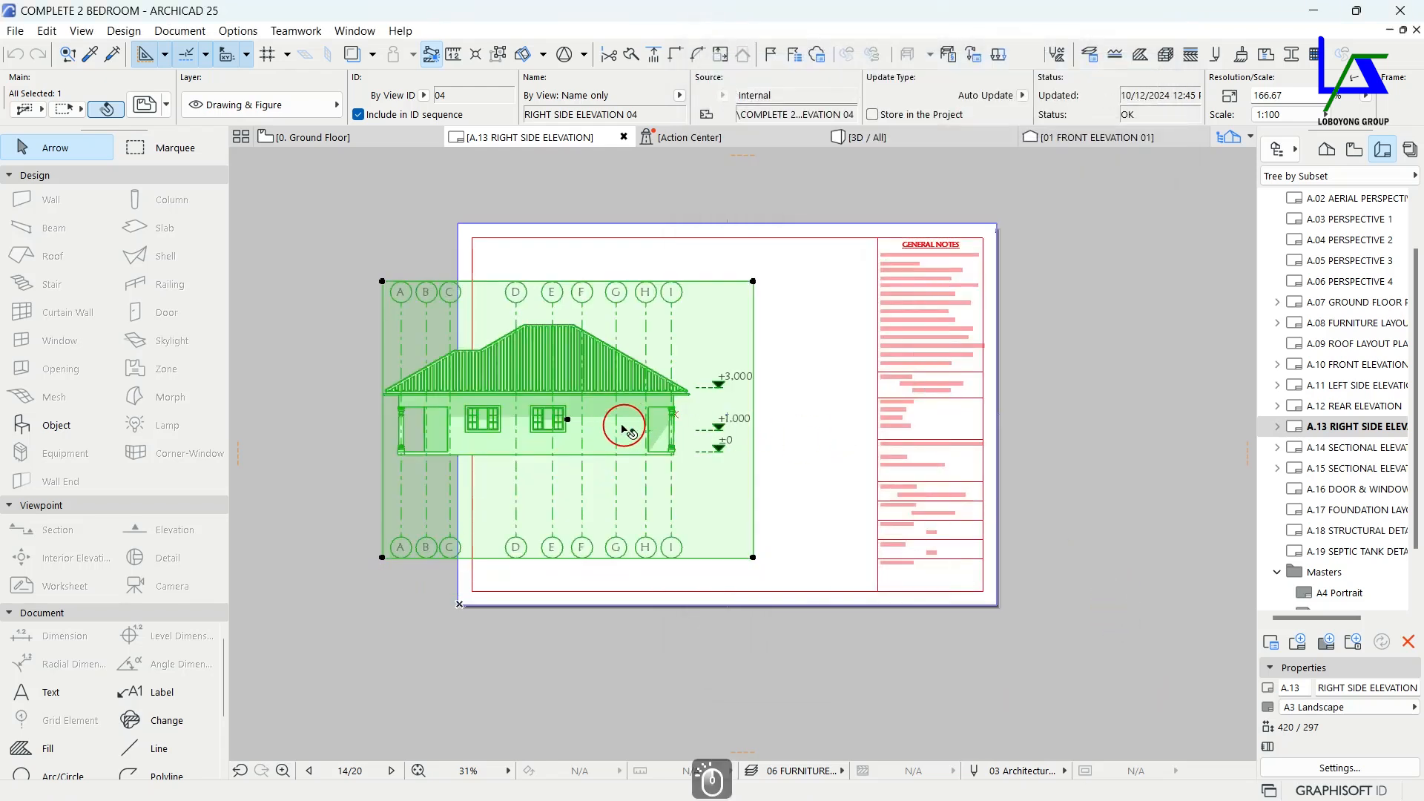
Move the right side elevation drawing so its centre point sits on the layout's centre mark.
{"action": "scroll", "coordinate": [604, 423], "scroll_direction": "down", "scroll_amount": 1}
{"action": "scroll", "coordinate": [593, 428], "scroll_direction": "up", "scroll_amount": 4}
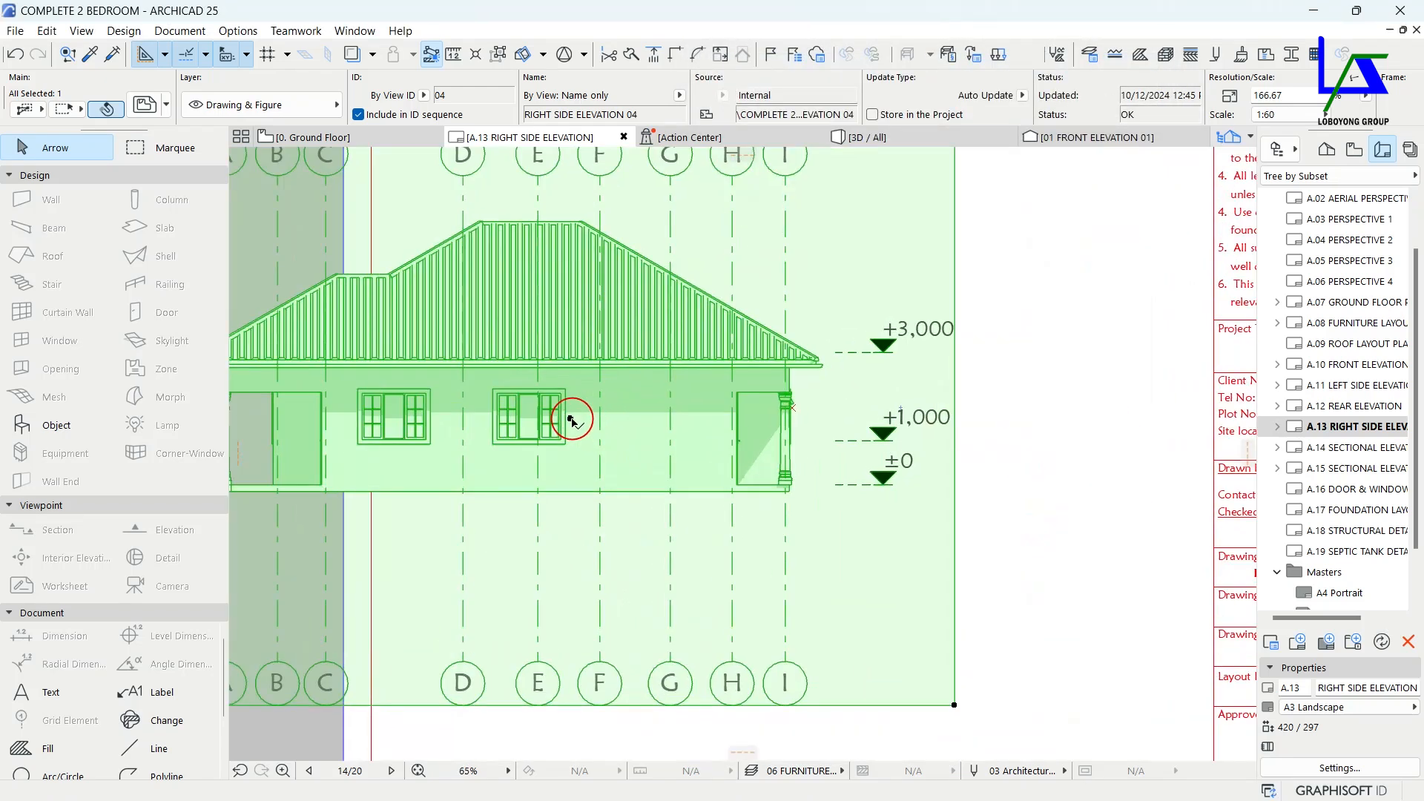
{"action": "left_click", "coordinate": [571, 420]}
{"action": "scroll", "coordinate": [791, 404], "scroll_direction": "up", "scroll_amount": 8}
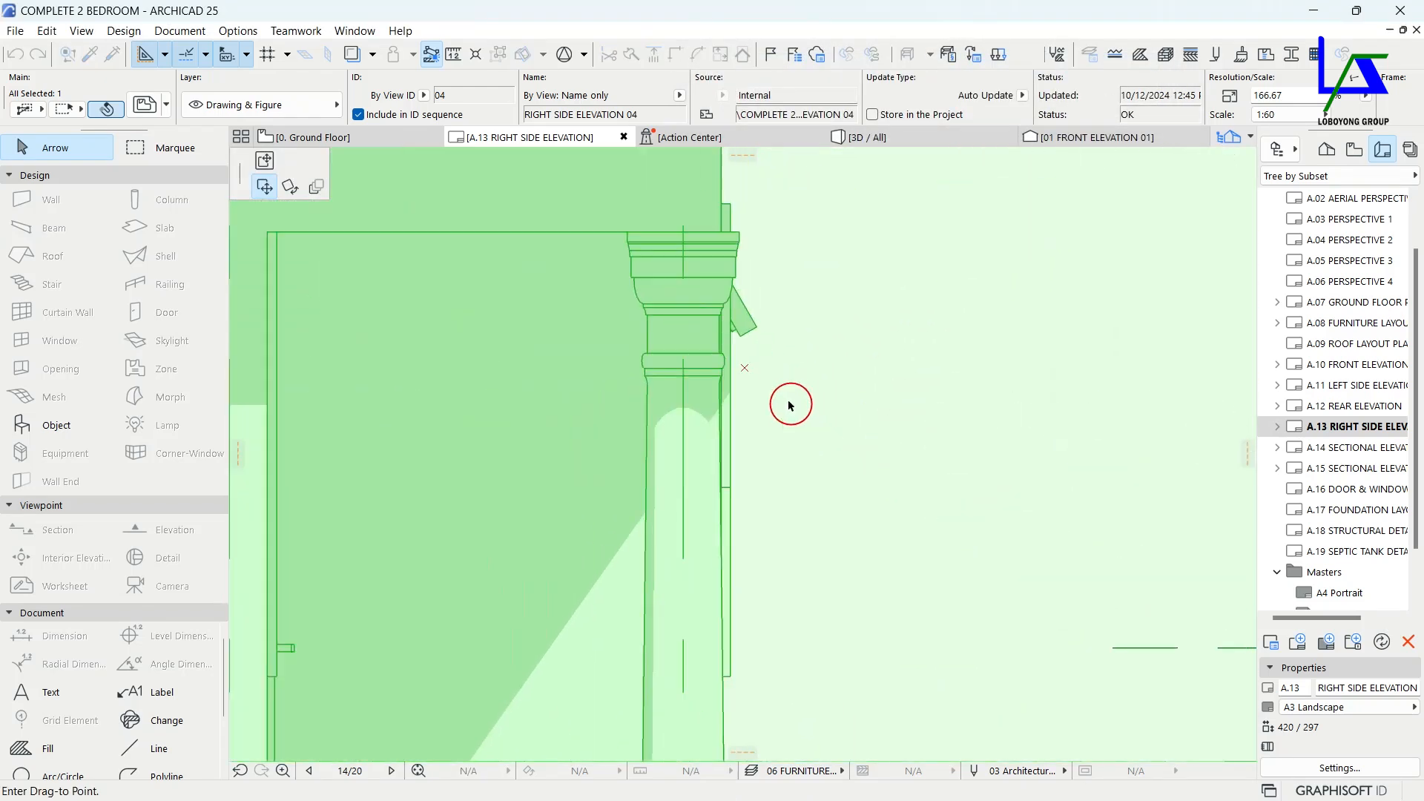
{"action": "left_click", "coordinate": [742, 369]}
Offset all edges of the right side elevation drawing's frame slightly outward and deselect the drawing.
{"action": "scroll", "coordinate": [748, 376], "scroll_direction": "down", "scroll_amount": 10}
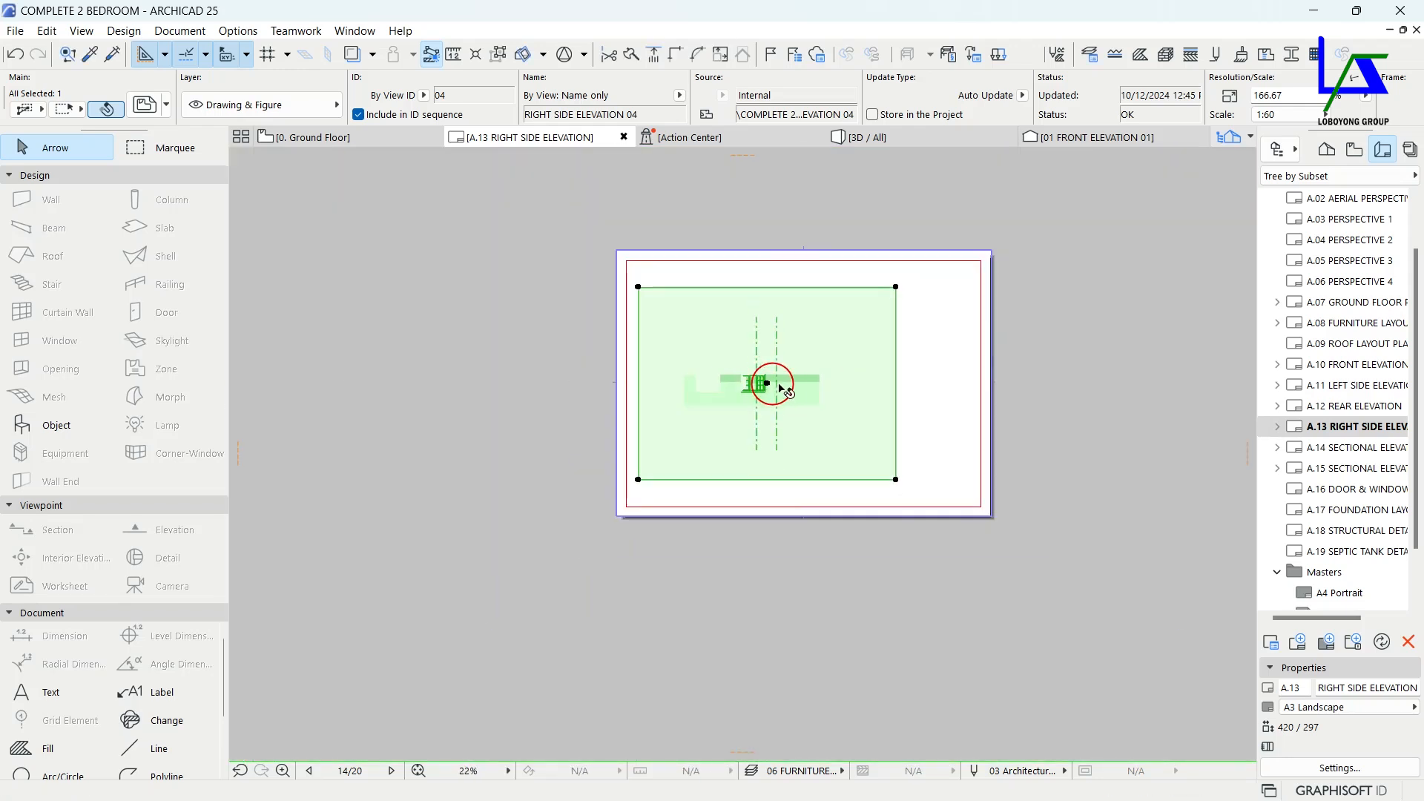
{"action": "scroll", "coordinate": [911, 313], "scroll_direction": "up", "scroll_amount": 5}
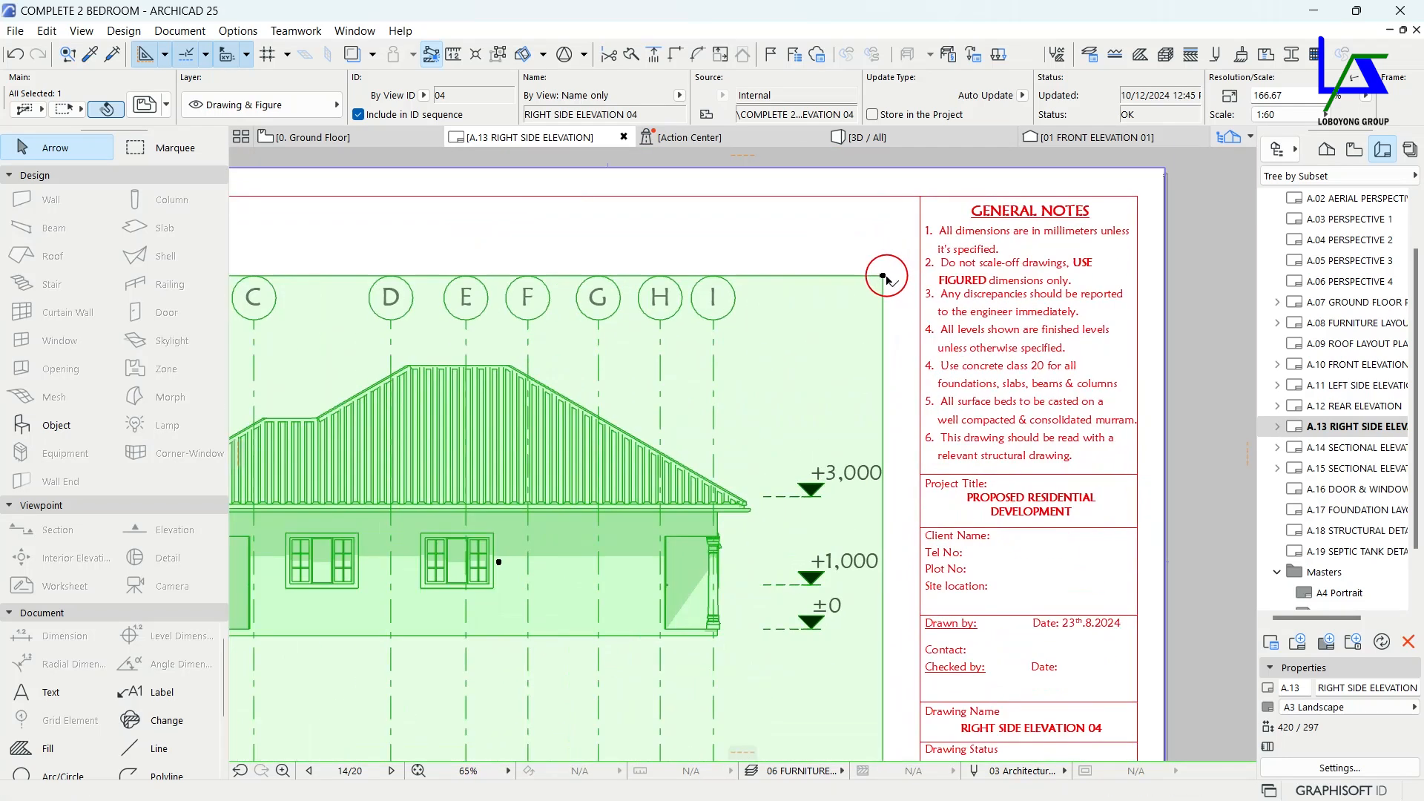
{"action": "left_click", "coordinate": [883, 276]}
{"action": "left_click", "coordinate": [896, 266]}
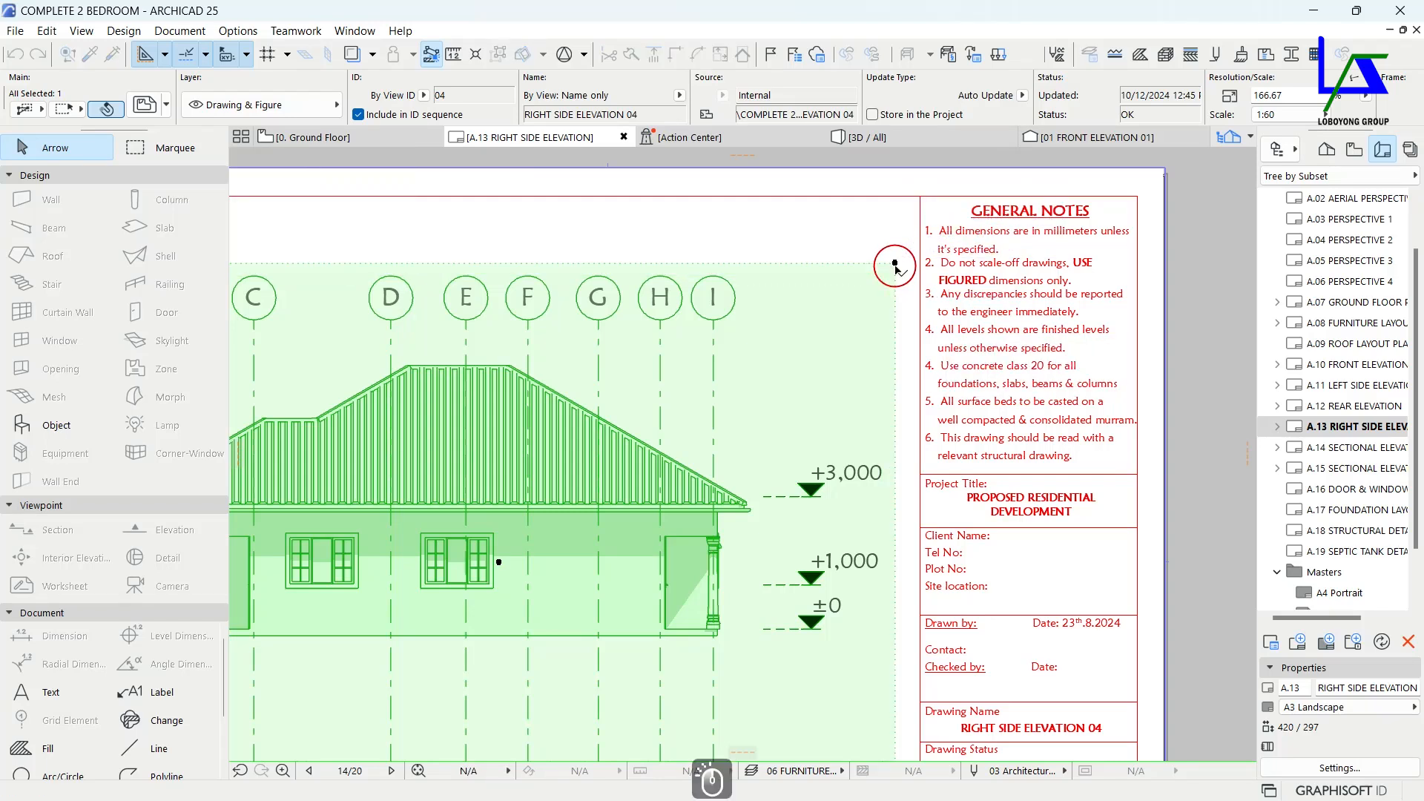
{"action": "scroll", "coordinate": [878, 281], "scroll_direction": "down", "scroll_amount": 5}
{"action": "left_click", "coordinate": [964, 472]}
Examine the A.13 sheet's title block for drawing name, scale and layout ID, and check the drawing's placement on the sheet.
{"action": "scroll", "coordinate": [923, 413], "scroll_direction": "up", "scroll_amount": 8}
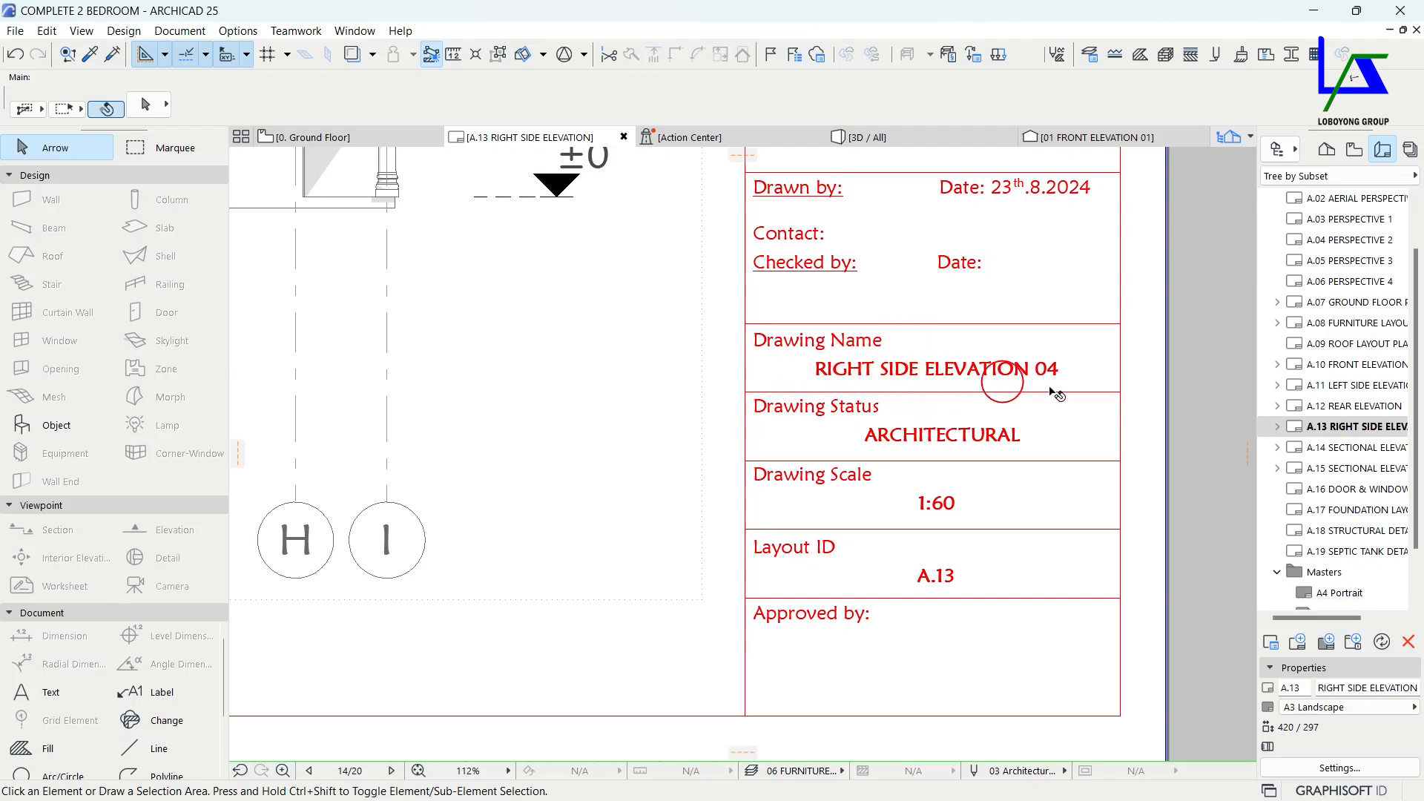
{"action": "scroll", "coordinate": [943, 379], "scroll_direction": "down", "scroll_amount": 2}
{"action": "scroll", "coordinate": [933, 448], "scroll_direction": "up", "scroll_amount": 2}
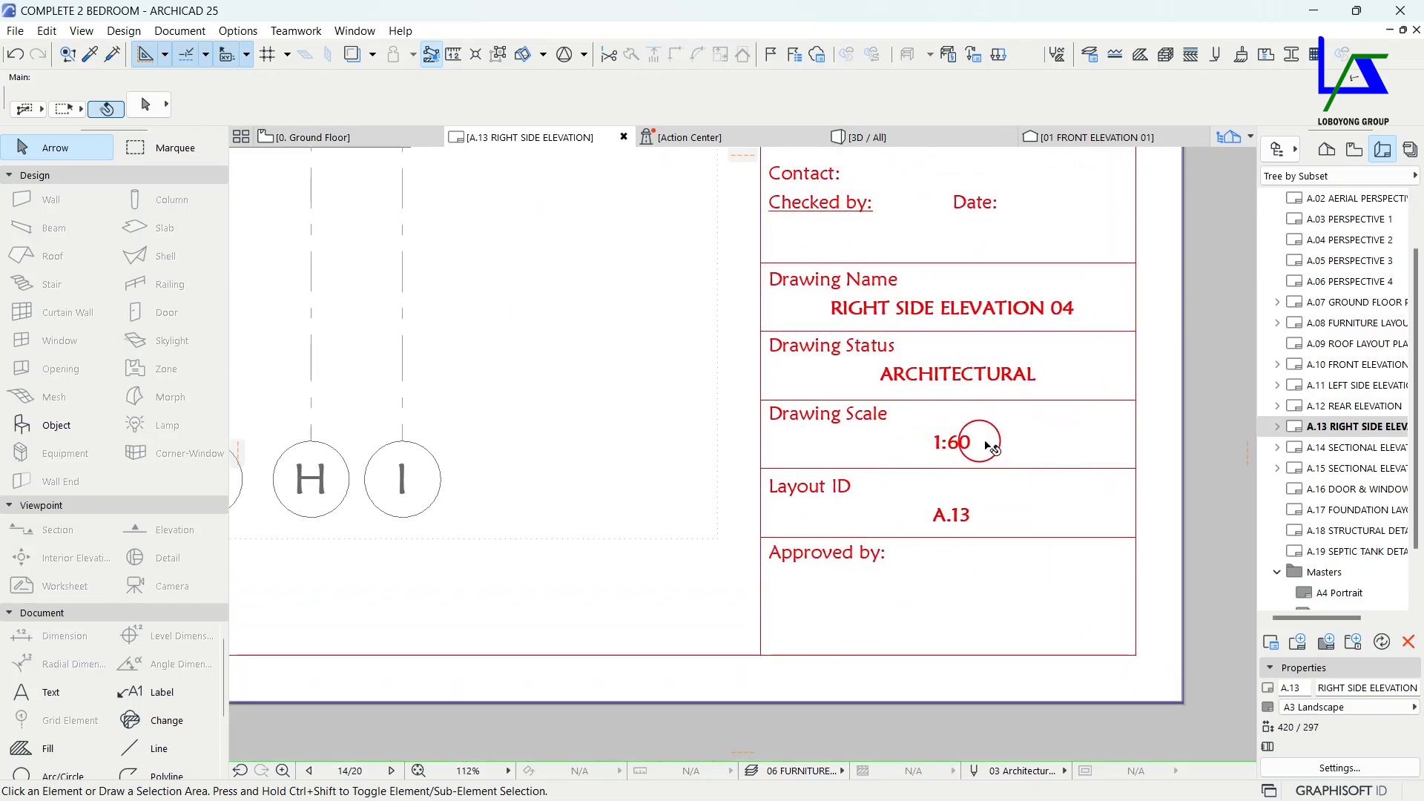
{"action": "scroll", "coordinate": [909, 523], "scroll_direction": "down", "scroll_amount": 4}
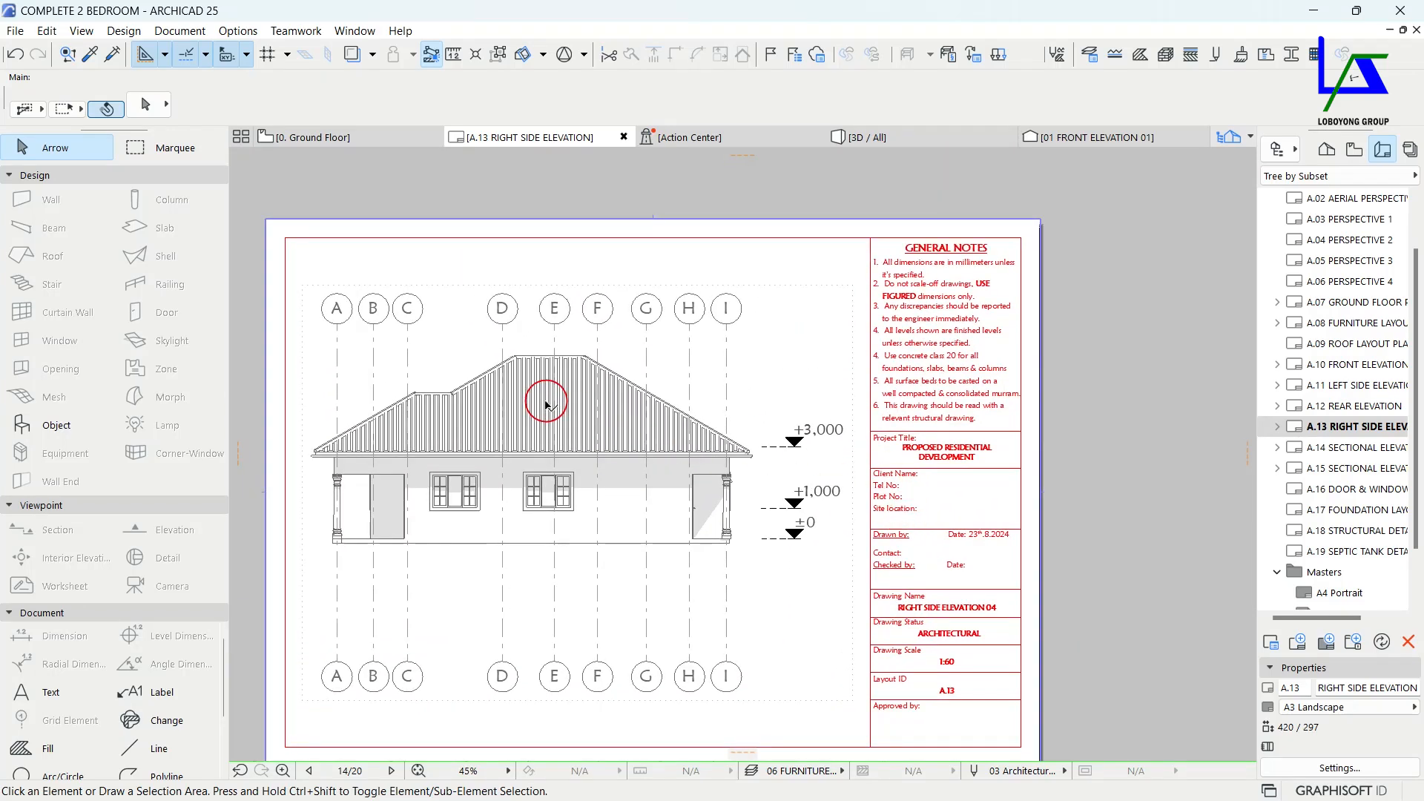
{"action": "middle_click_drag", "start_coordinate": [546, 400], "coordinate": [579, 402]}
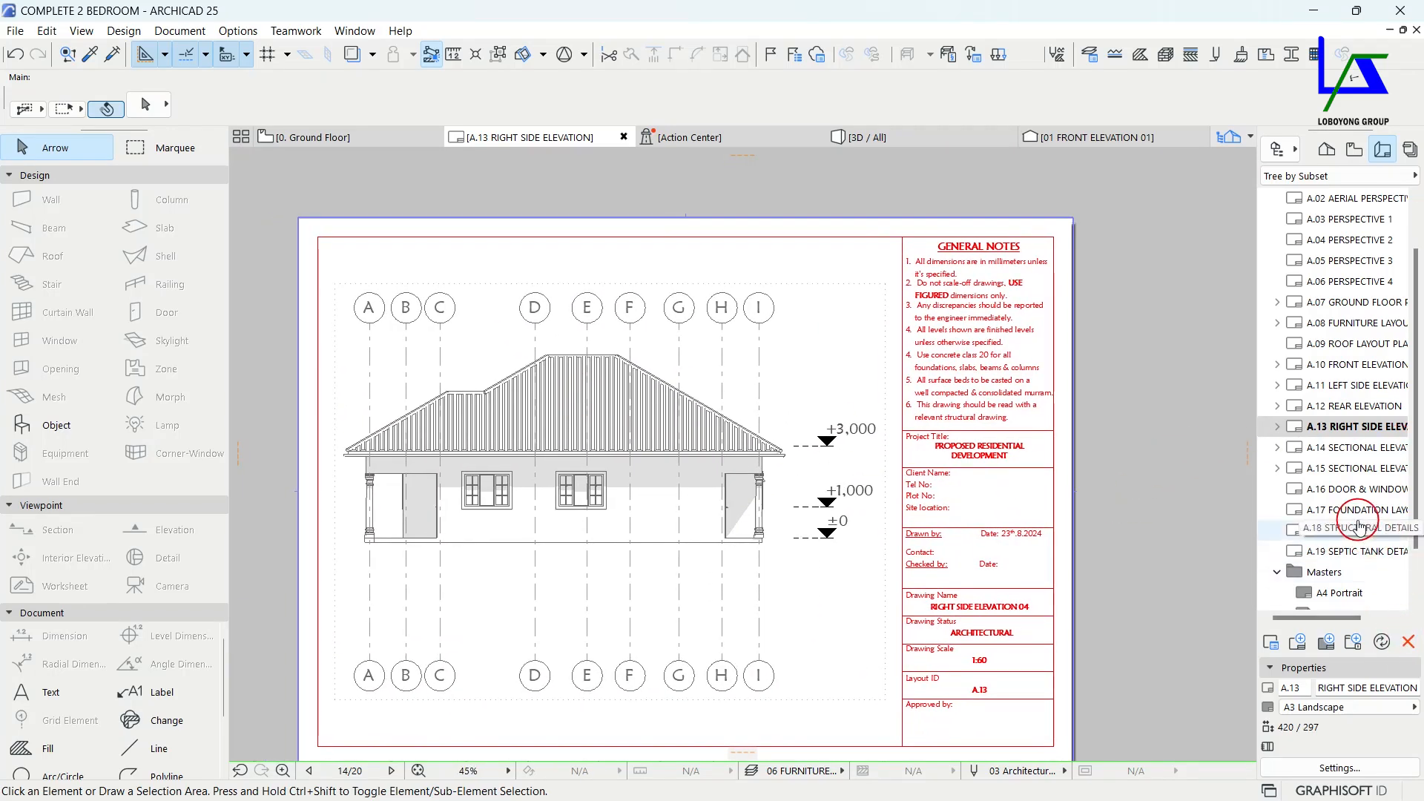
{"action": "scroll", "coordinate": [1356, 257], "scroll_direction": "up", "scroll_amount": 1}
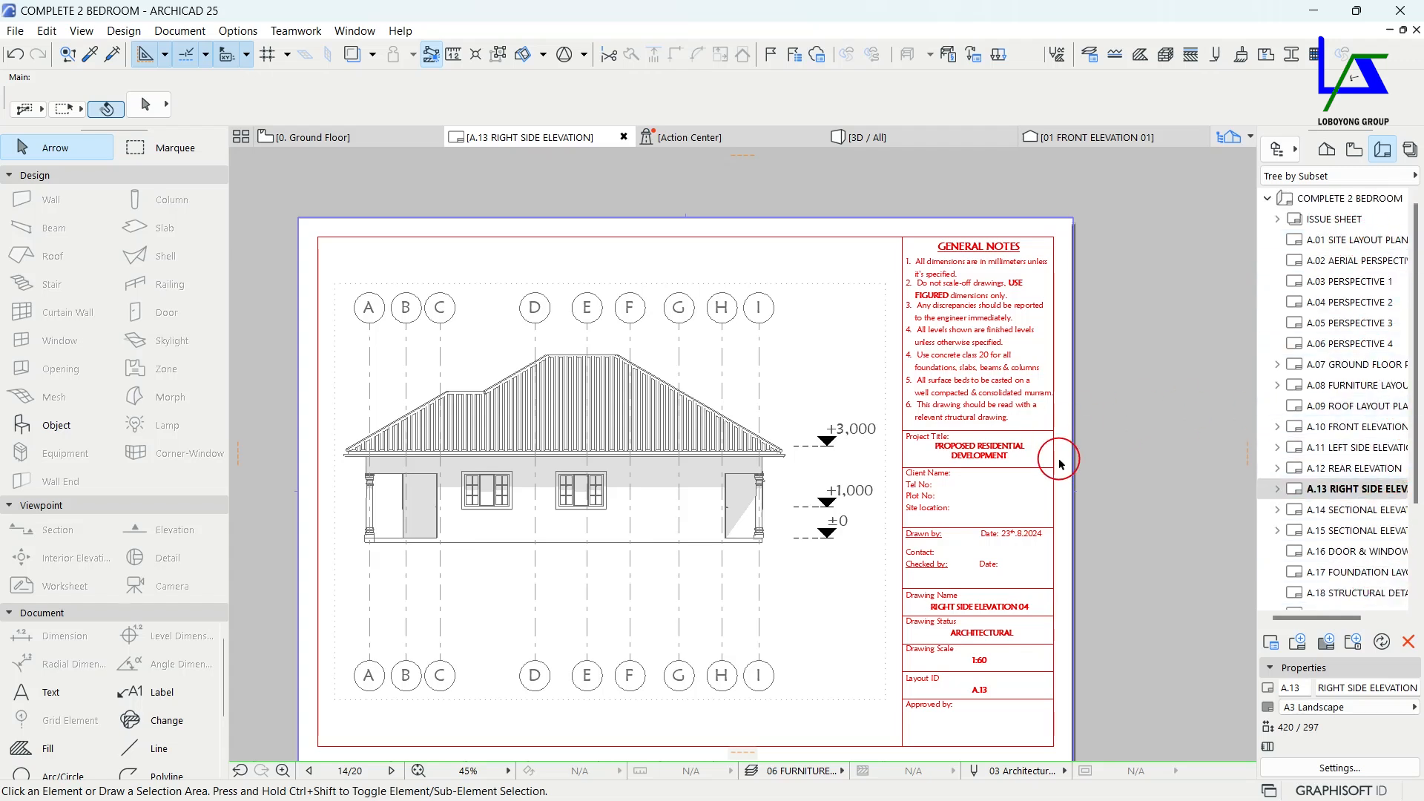
{"action": "middle_click_drag", "start_coordinate": [1058, 456], "coordinate": [1047, 398]}
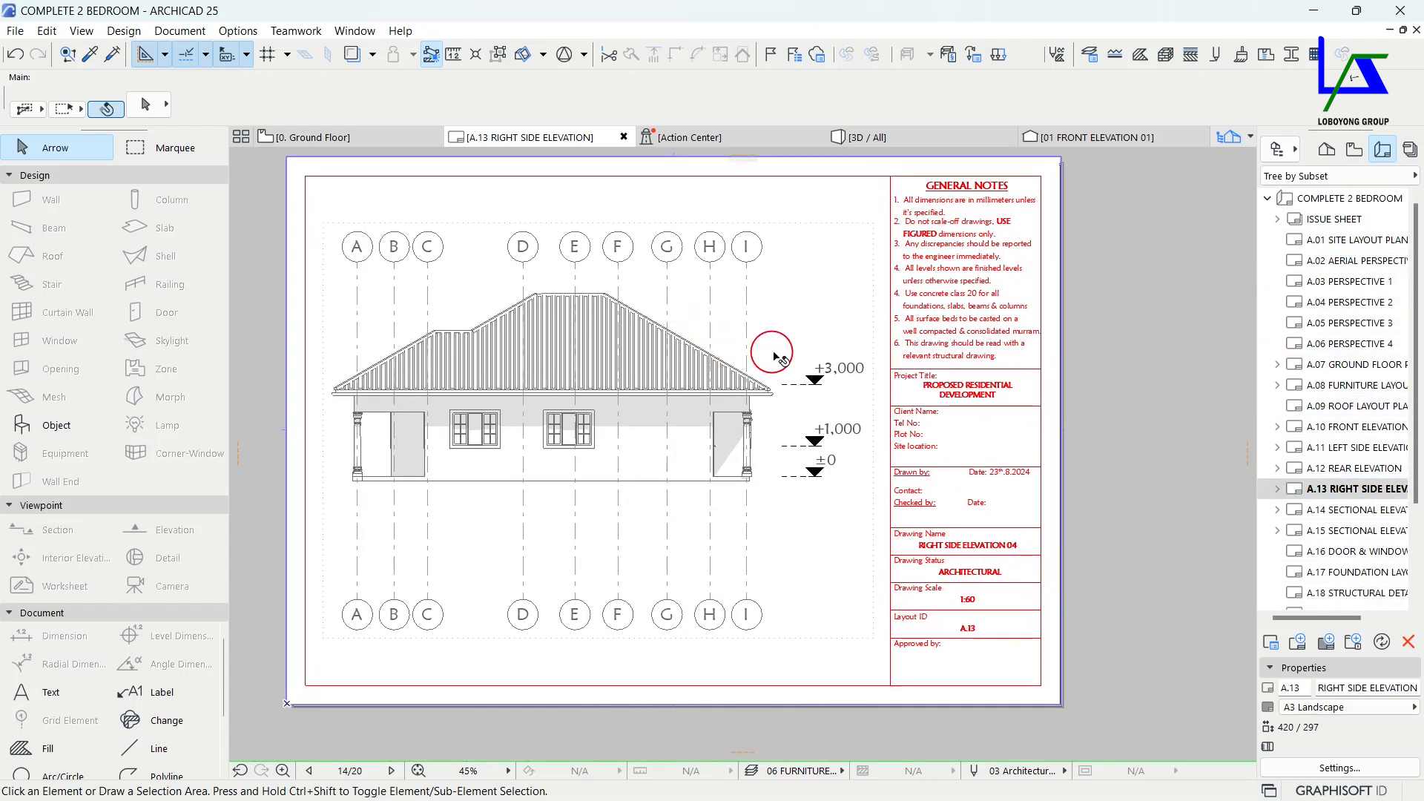
{"action": "middle_click_drag", "start_coordinate": [549, 302], "coordinate": [570, 321]}
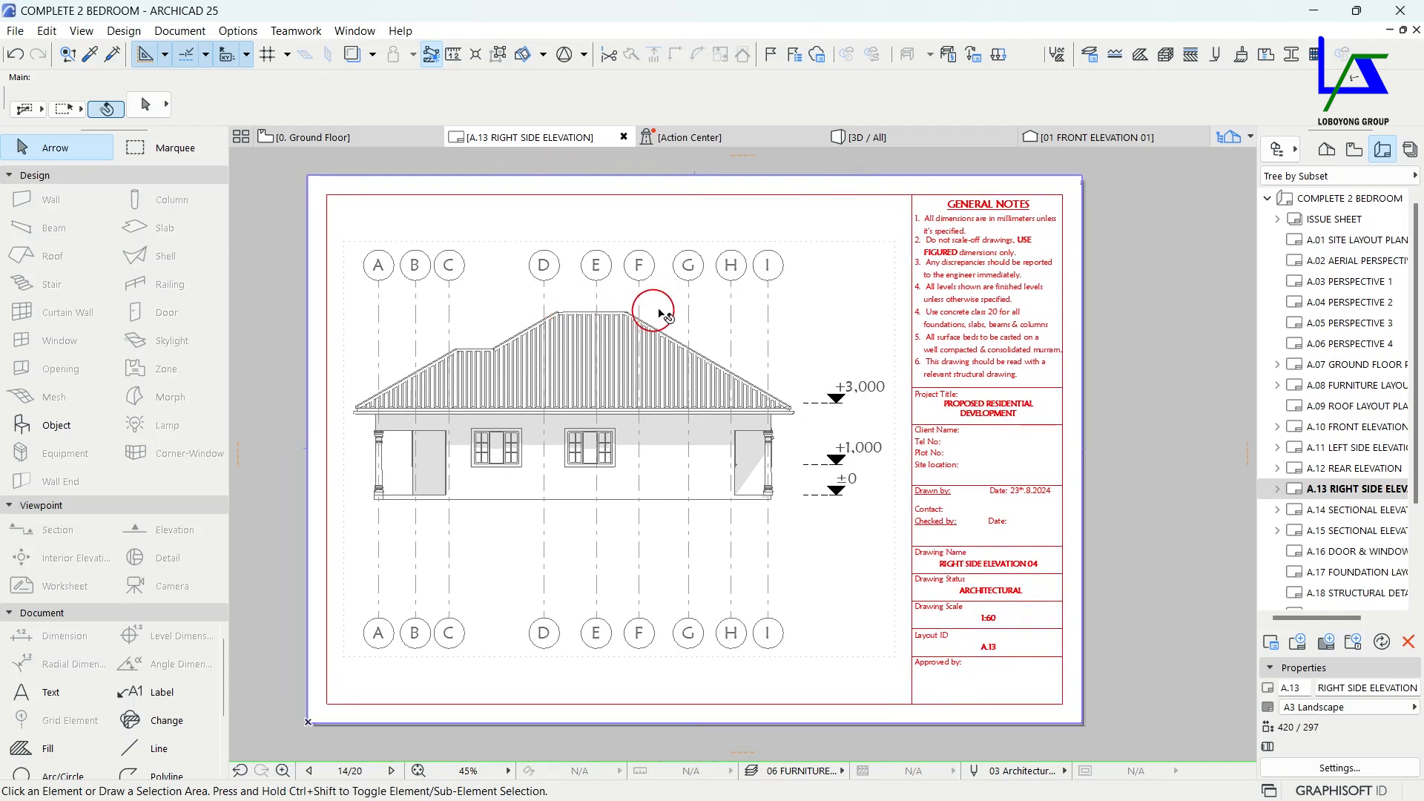
Save the project with the completed elevation layouts.
{"action": "left_click", "coordinate": [755, 404]}
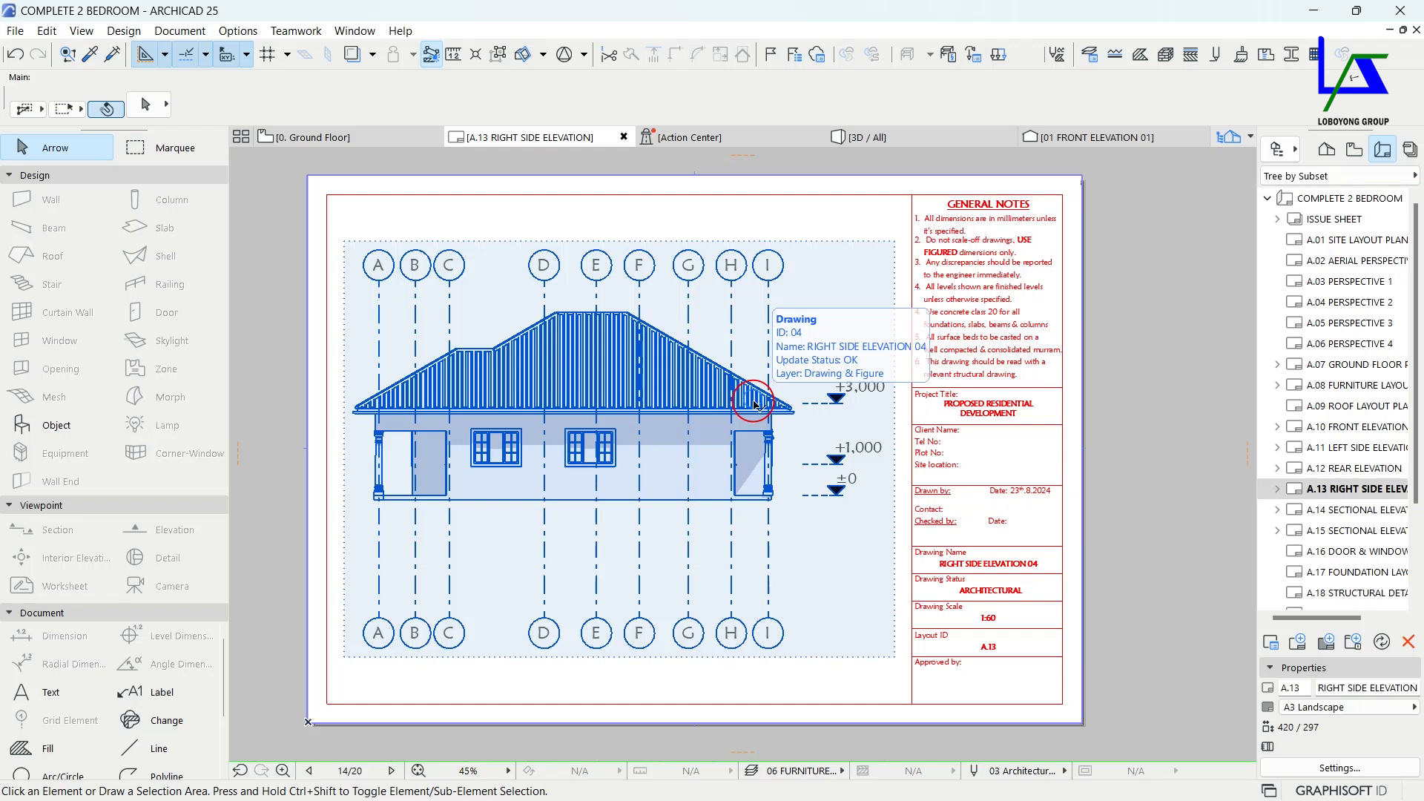
{"action": "key", "text": "ctrl+s"}
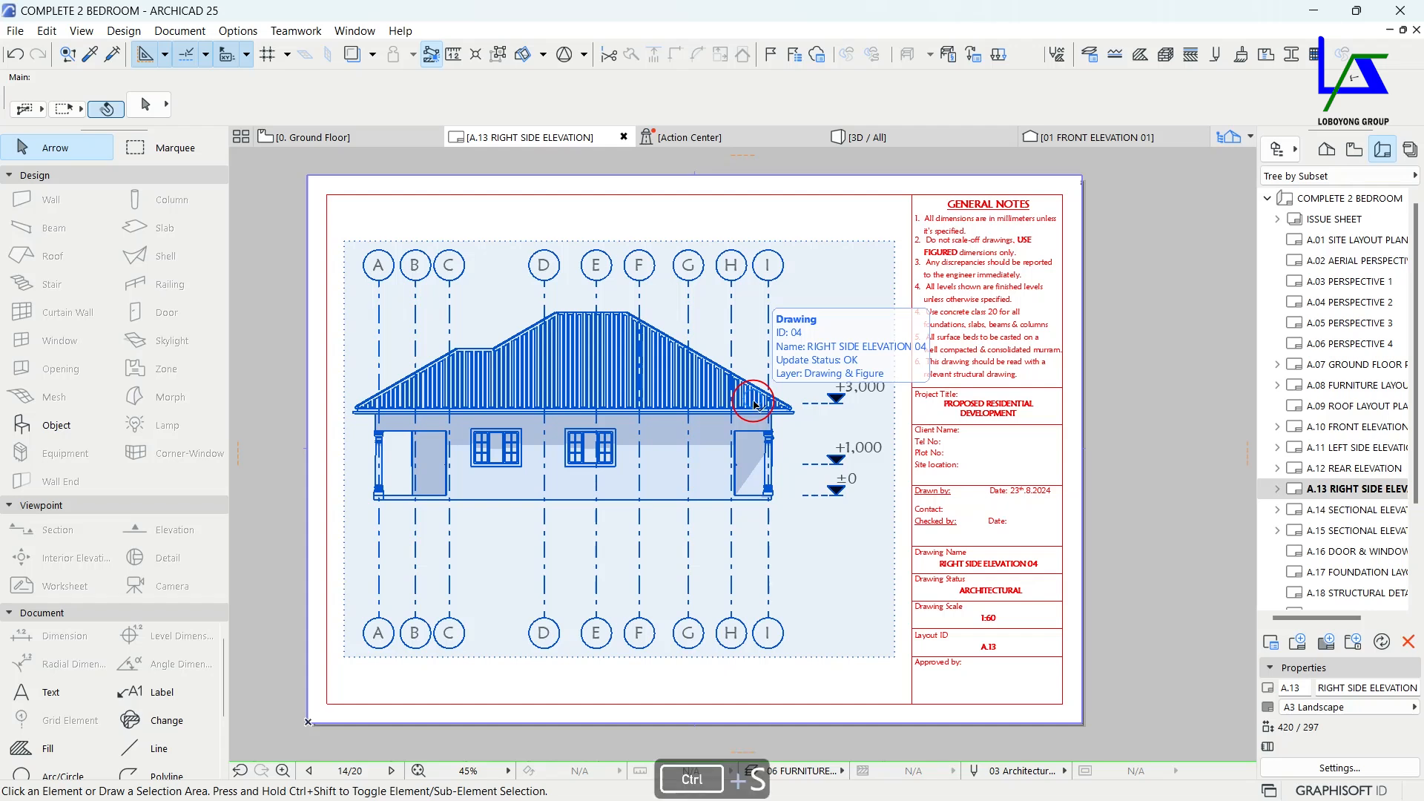